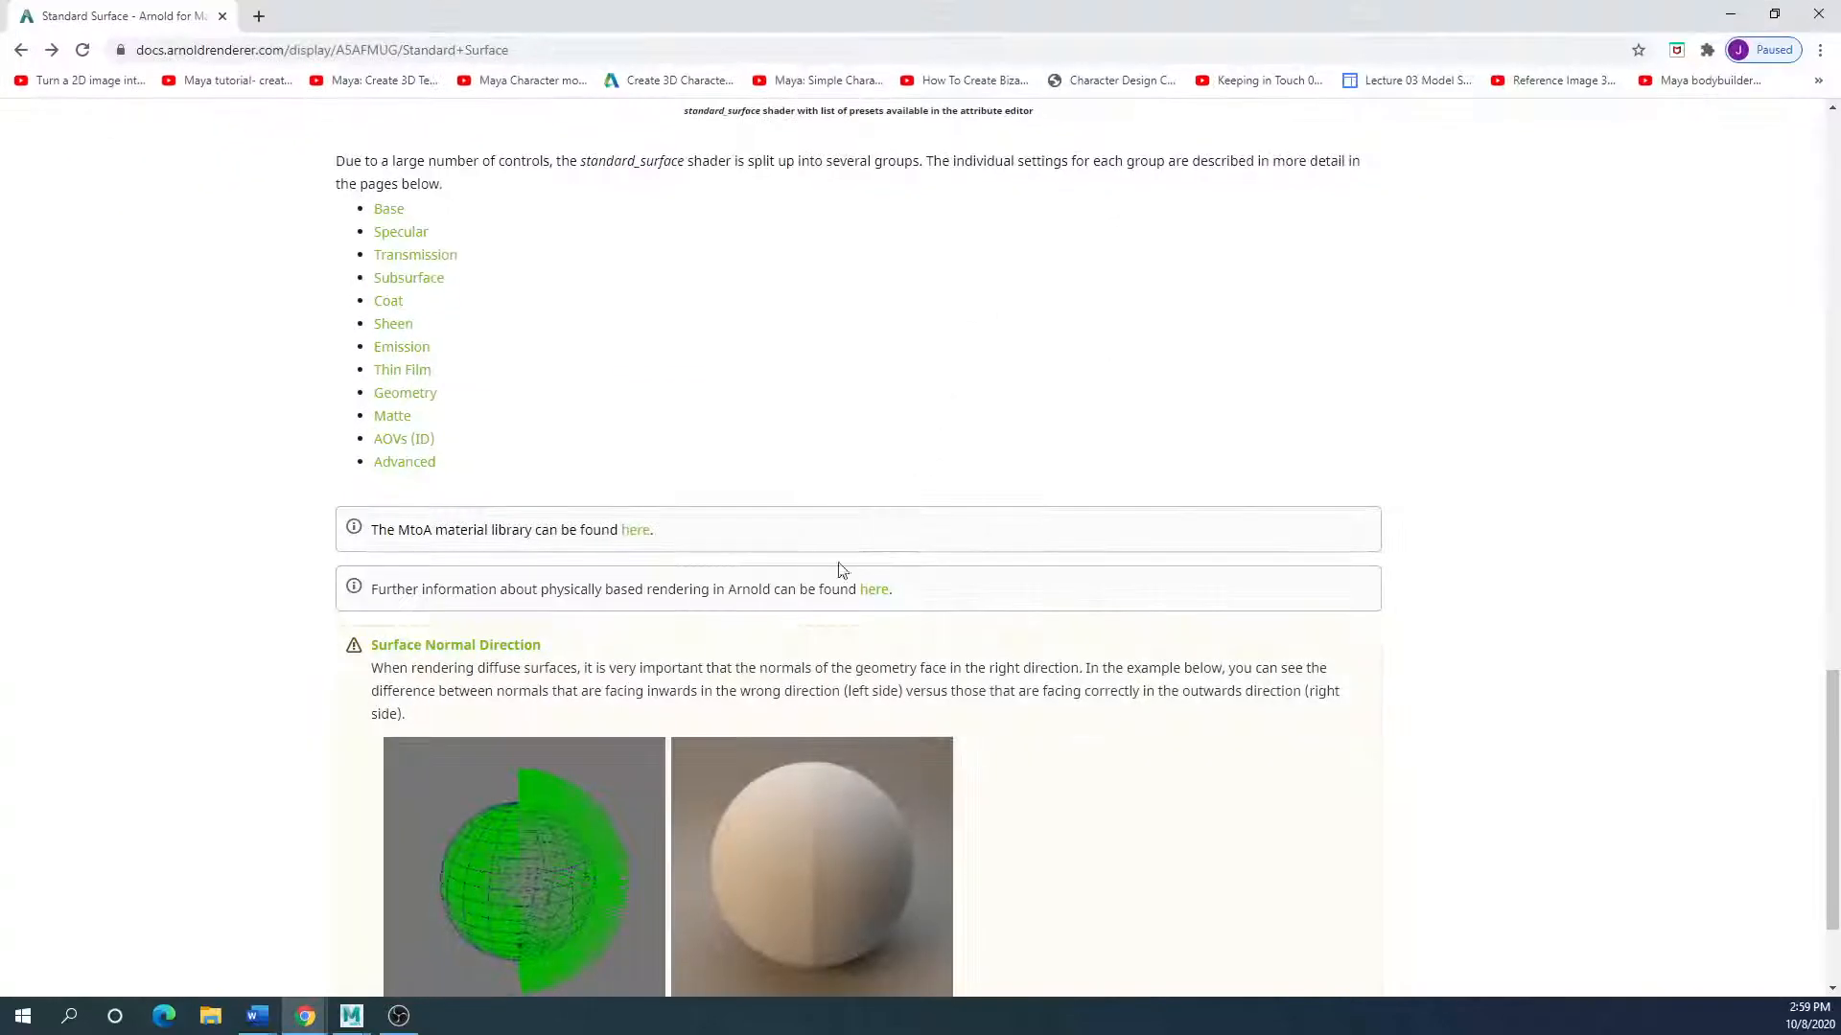
# Step: Look through the Arnold Standard Surface documentation page, covering its material types, energy conservation and setting groups, and switch to Maya
pyautogui.scroll(6, 800, 599)
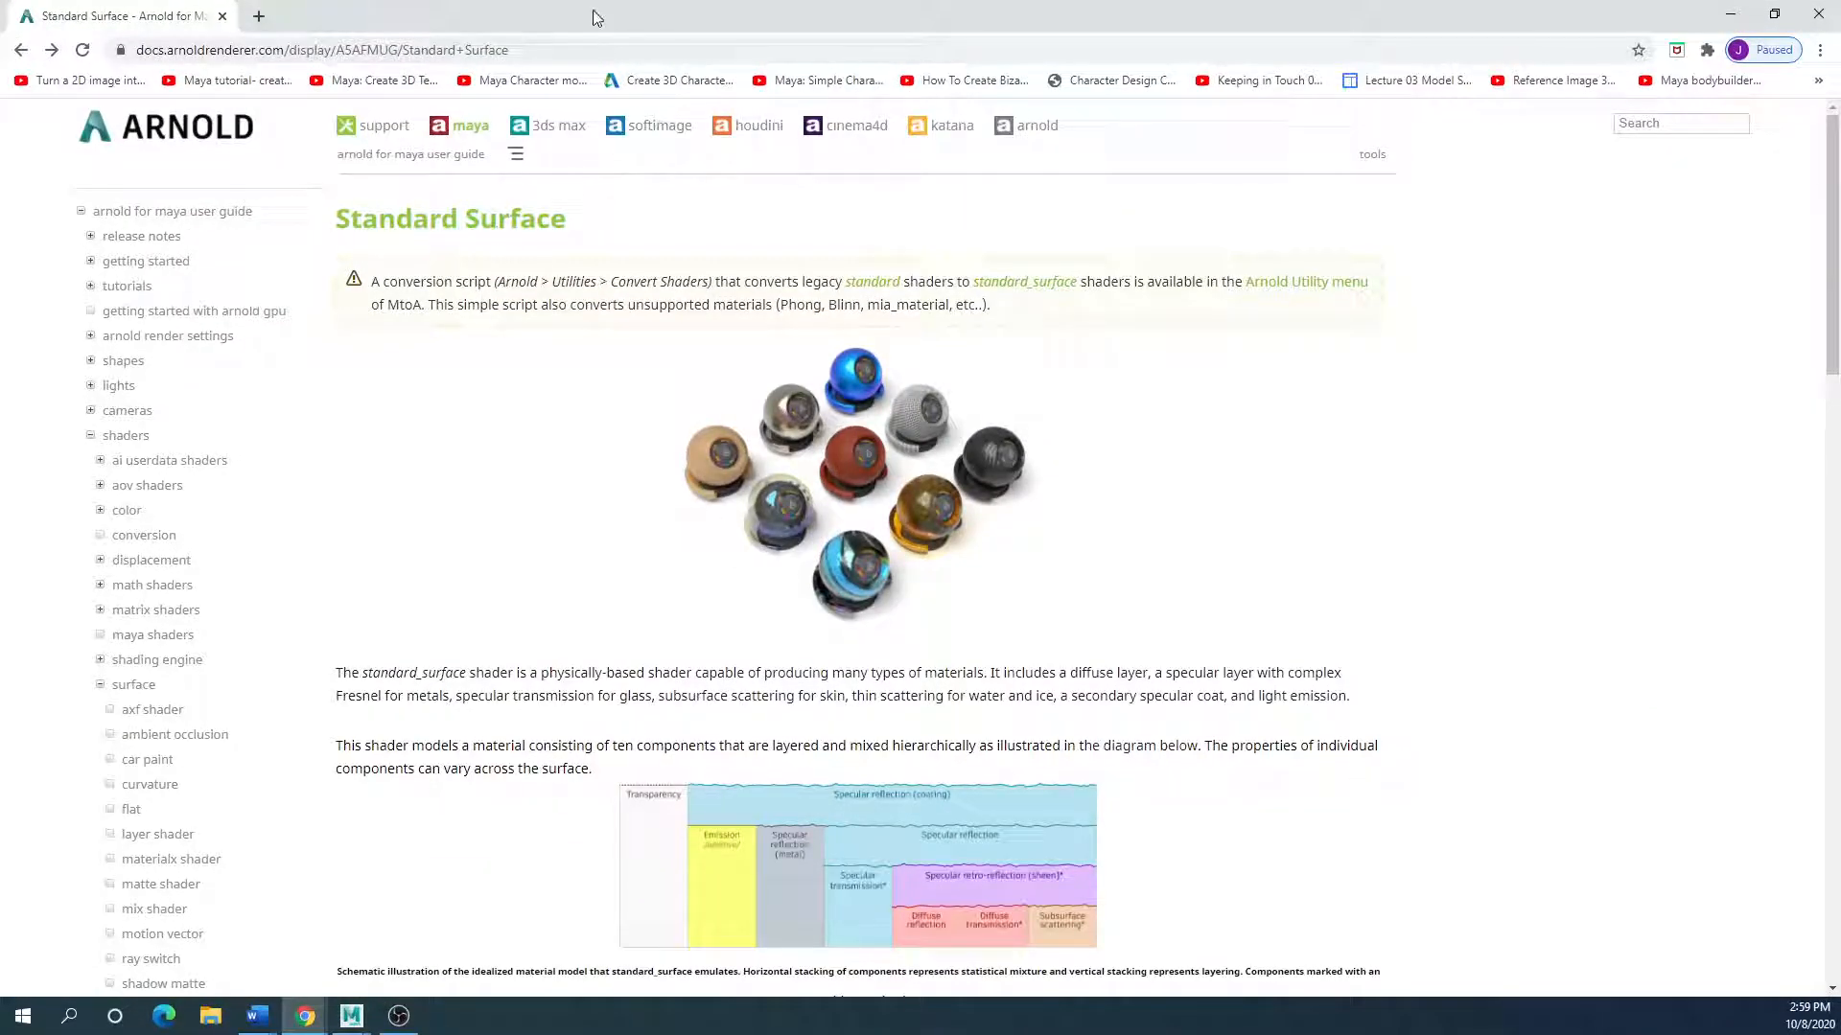
pyautogui.scroll(-9, 535, 567)
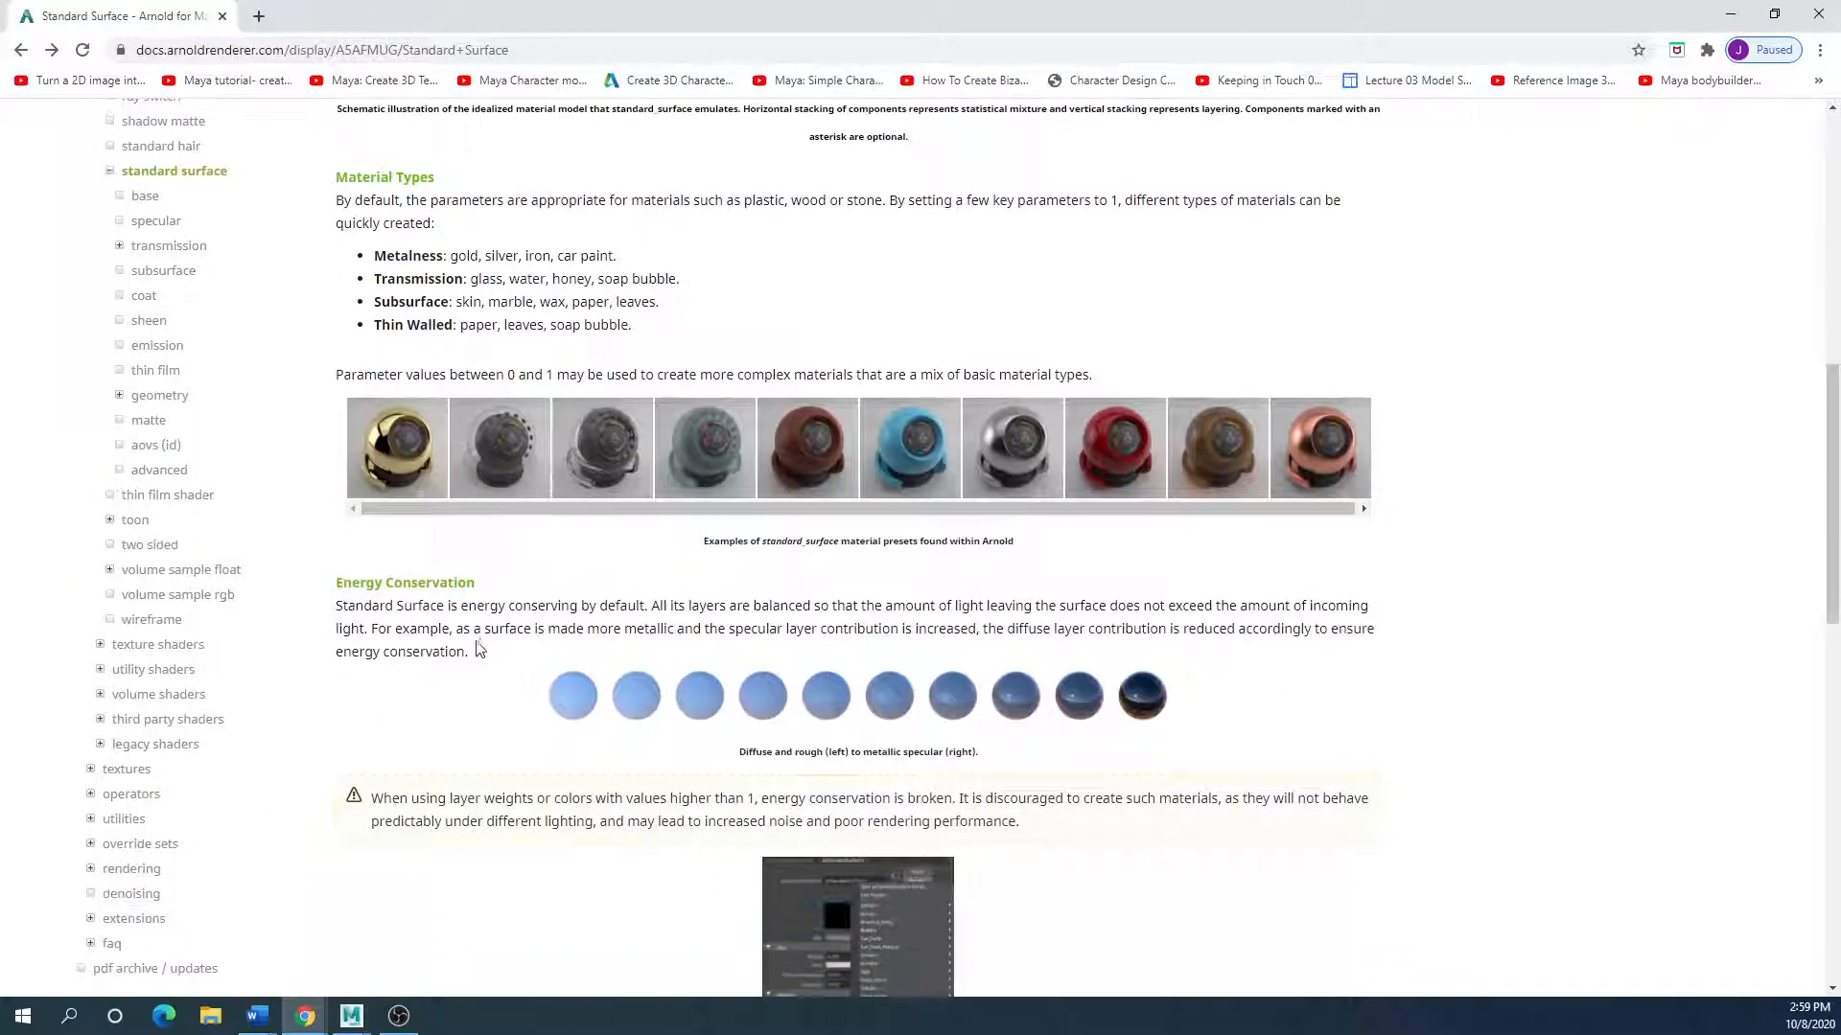
pyautogui.scroll(-7, 420, 648)
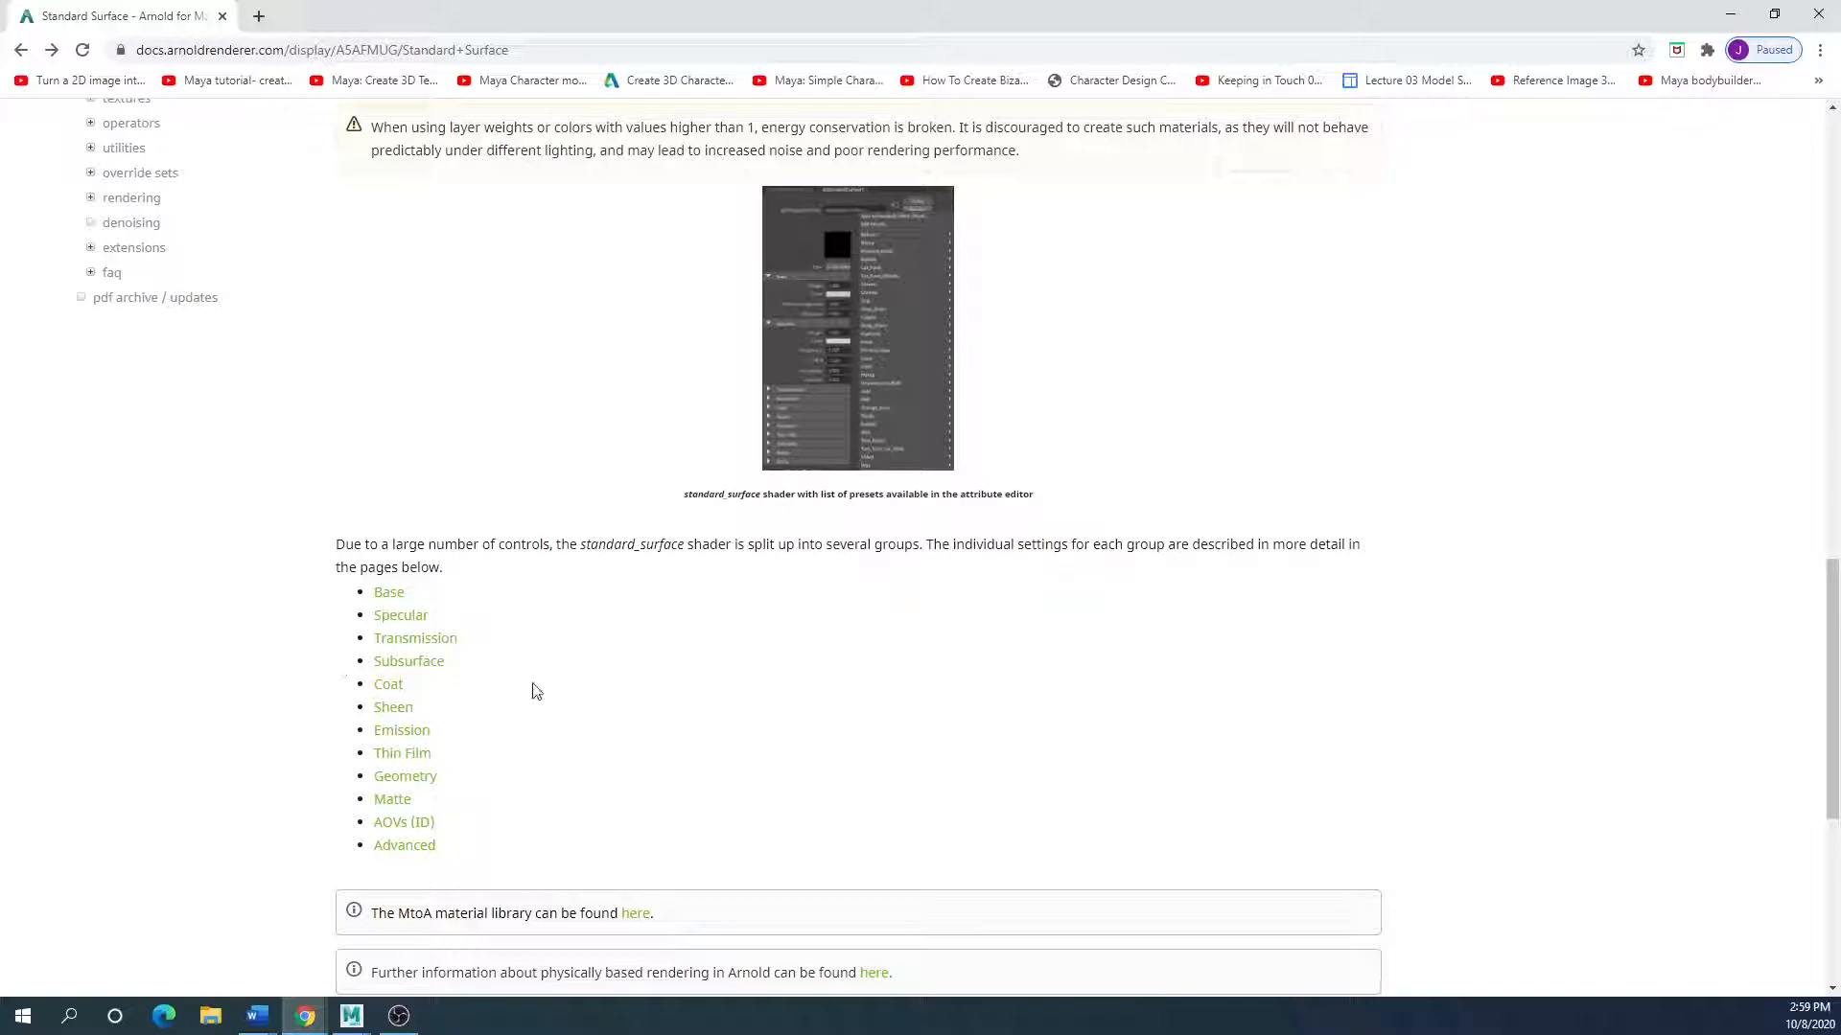
pyautogui.scroll(16, 335, 763)
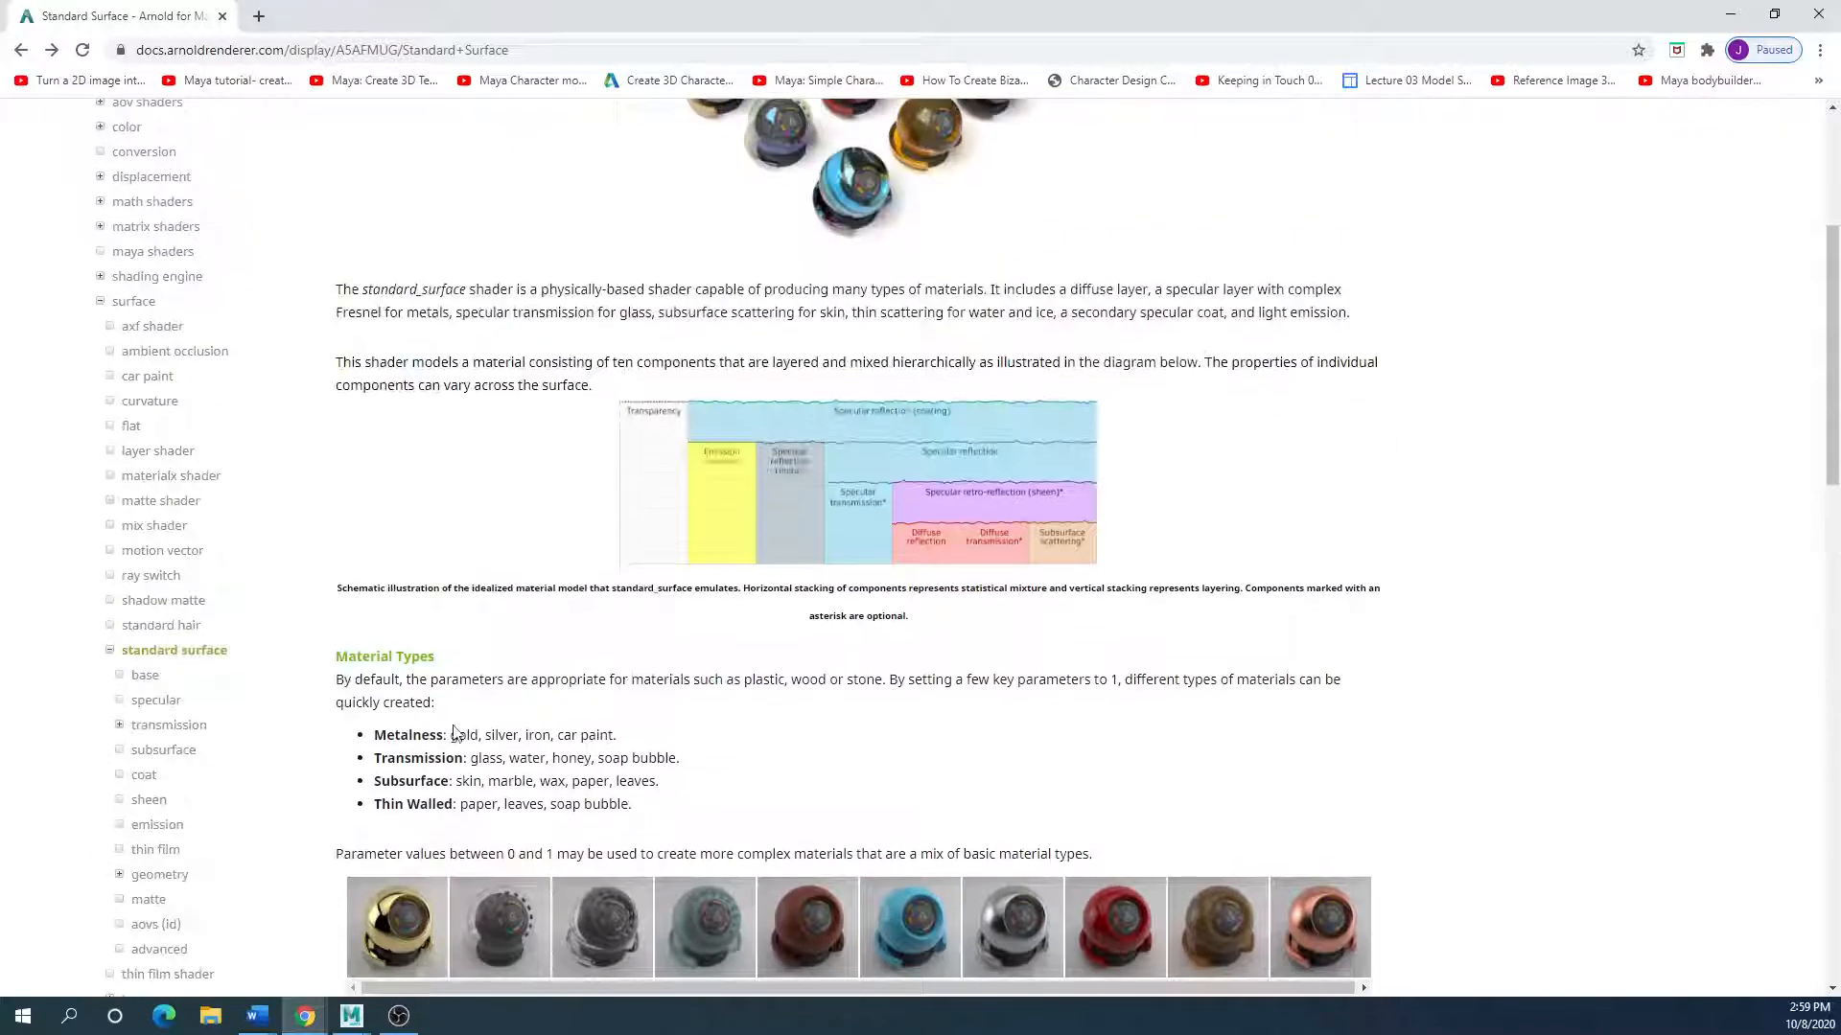
pyautogui.moveTo(608, 9); pyautogui.dragTo(0, 220)
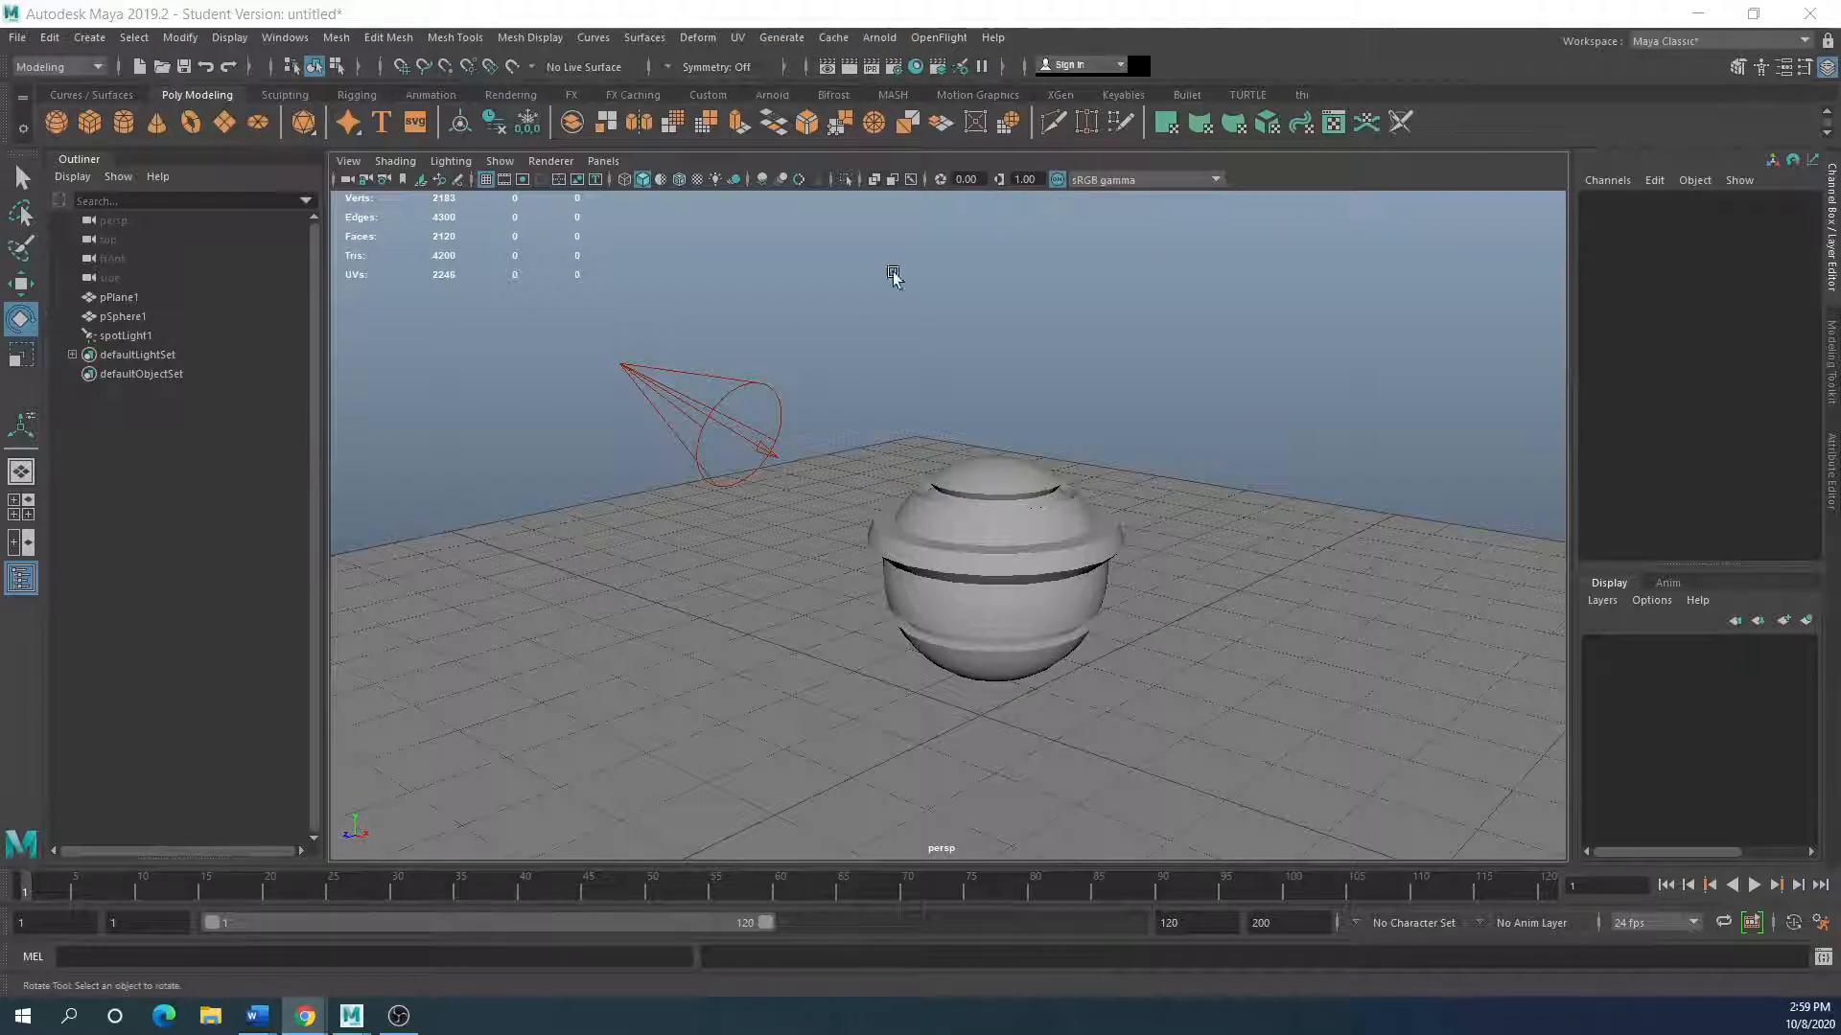
pyautogui.click(882, 38)
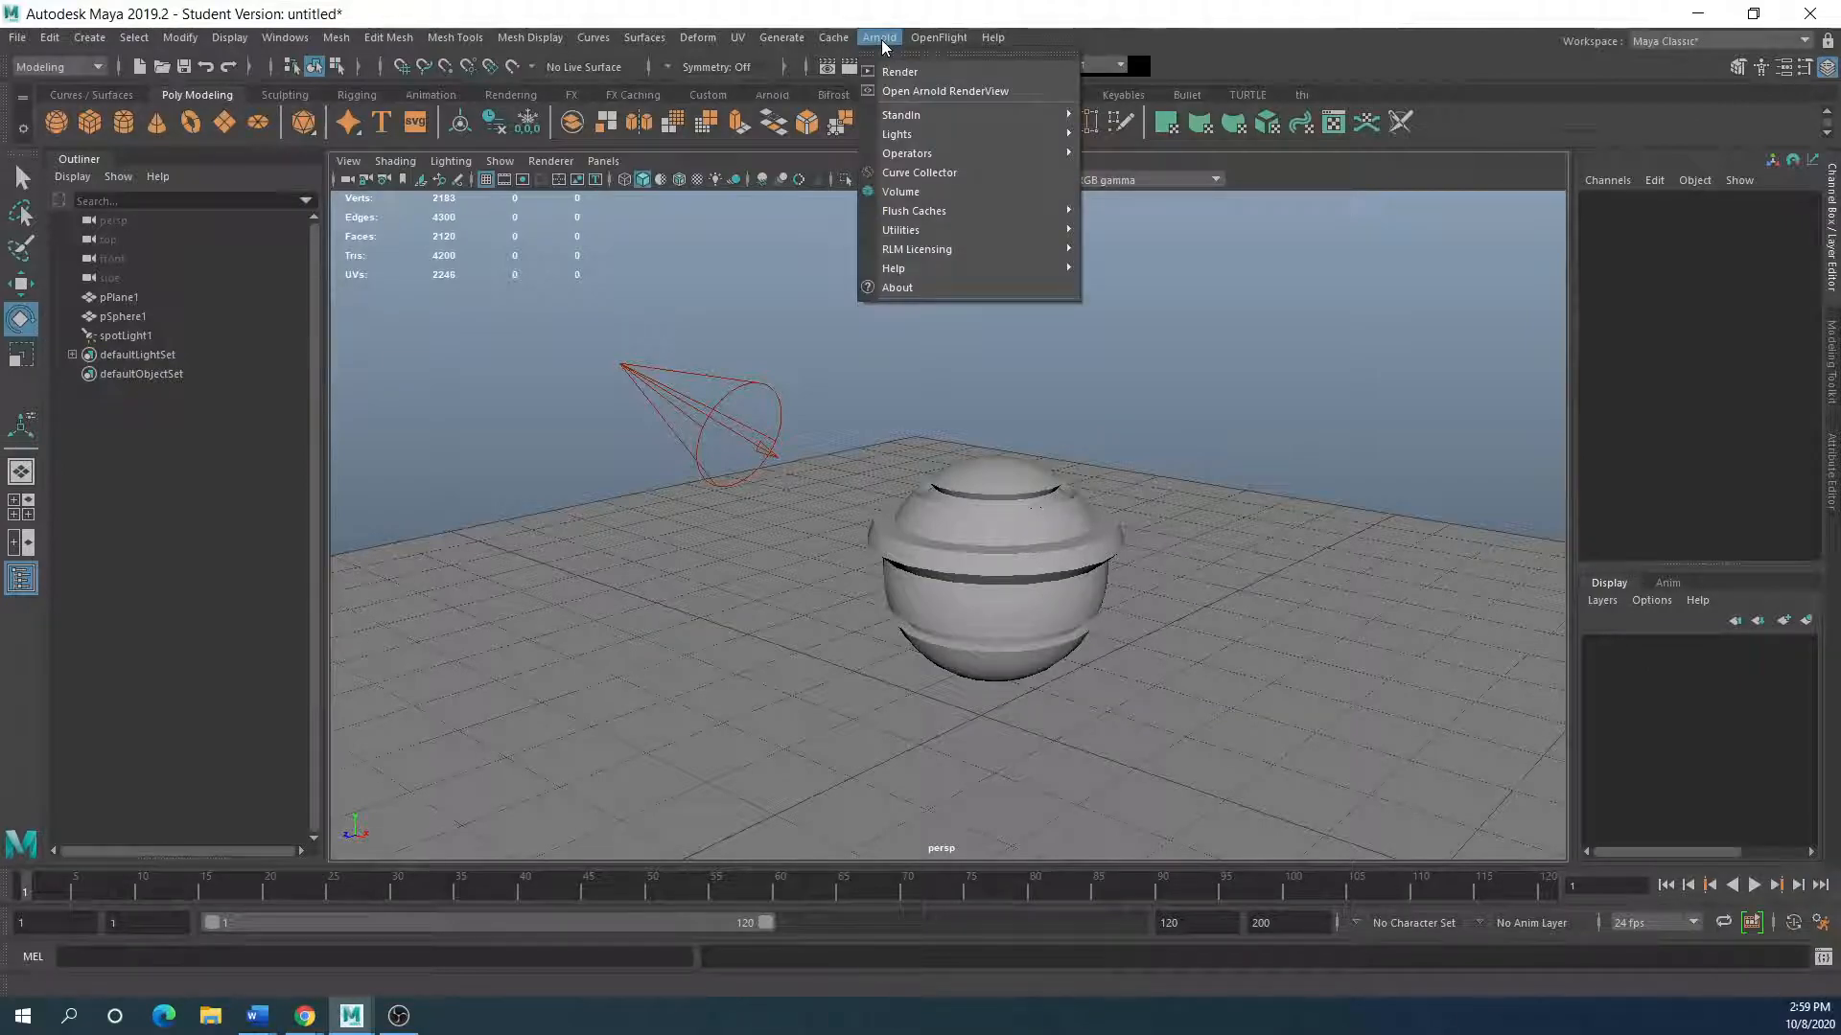
pyautogui.moveTo(264, 36)
pyautogui.moveTo(309, 218)
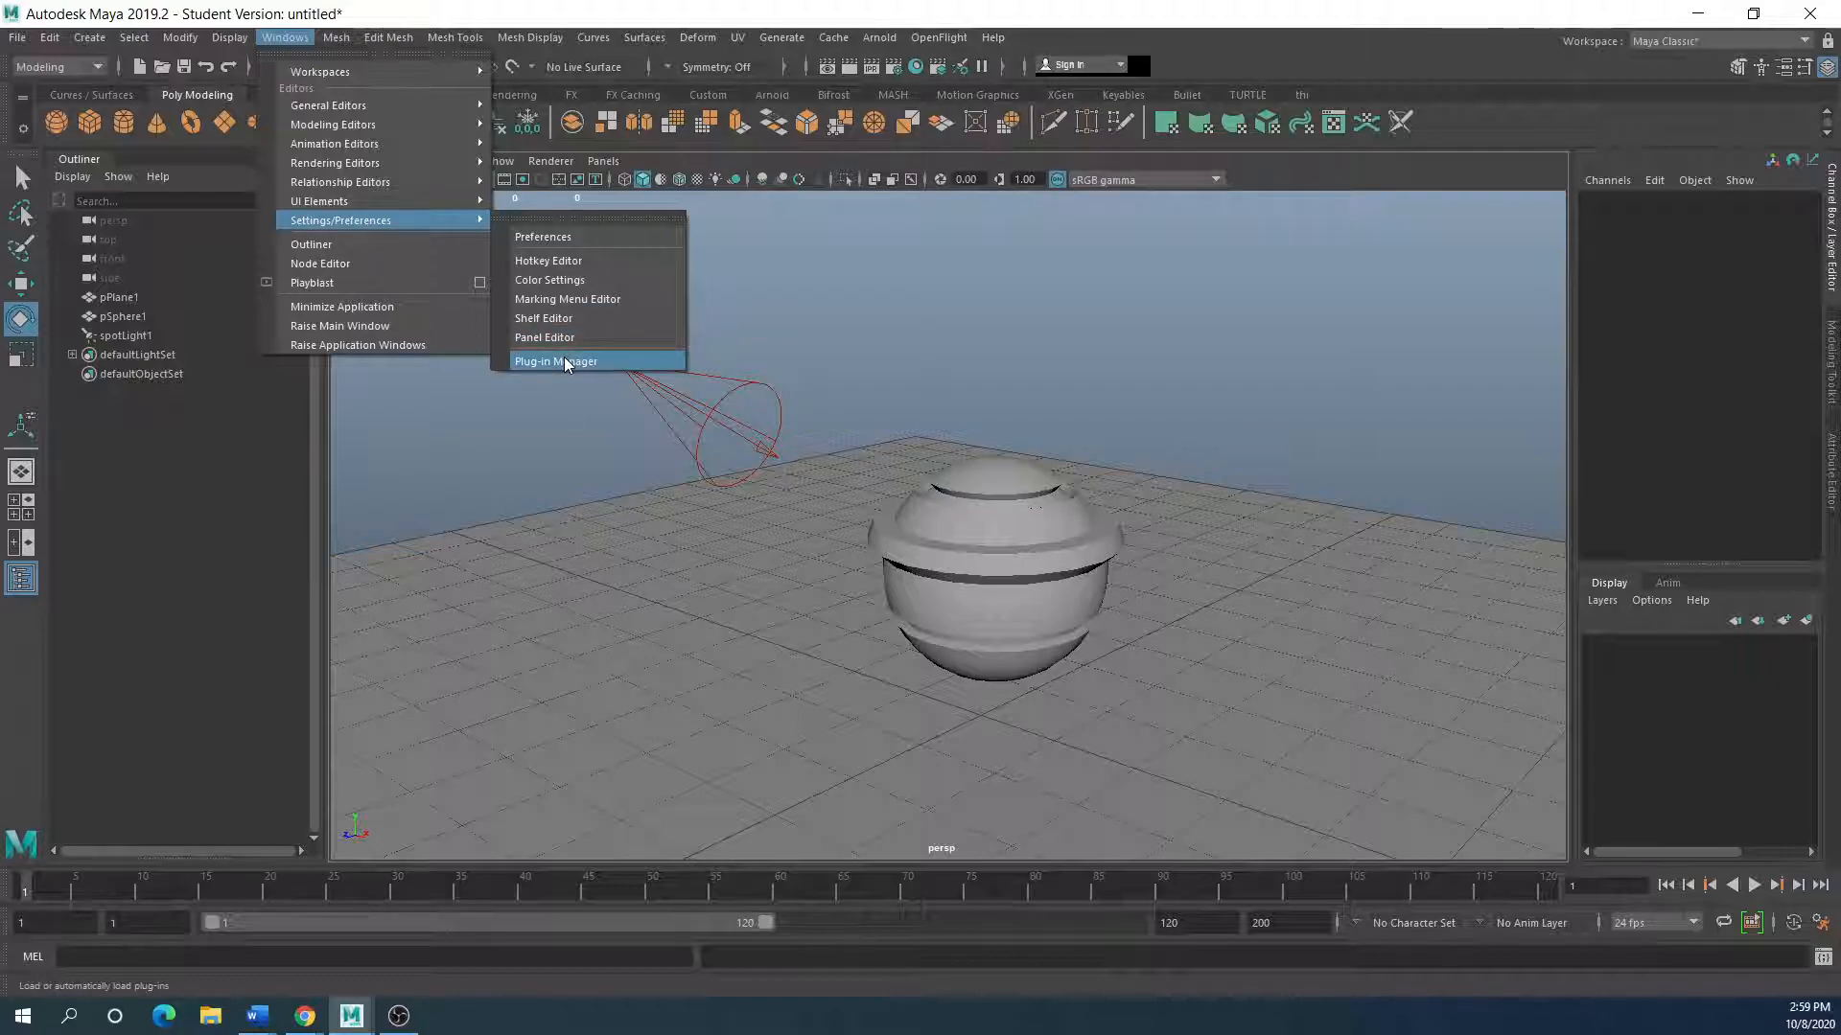
pyautogui.moveTo(897, 44)
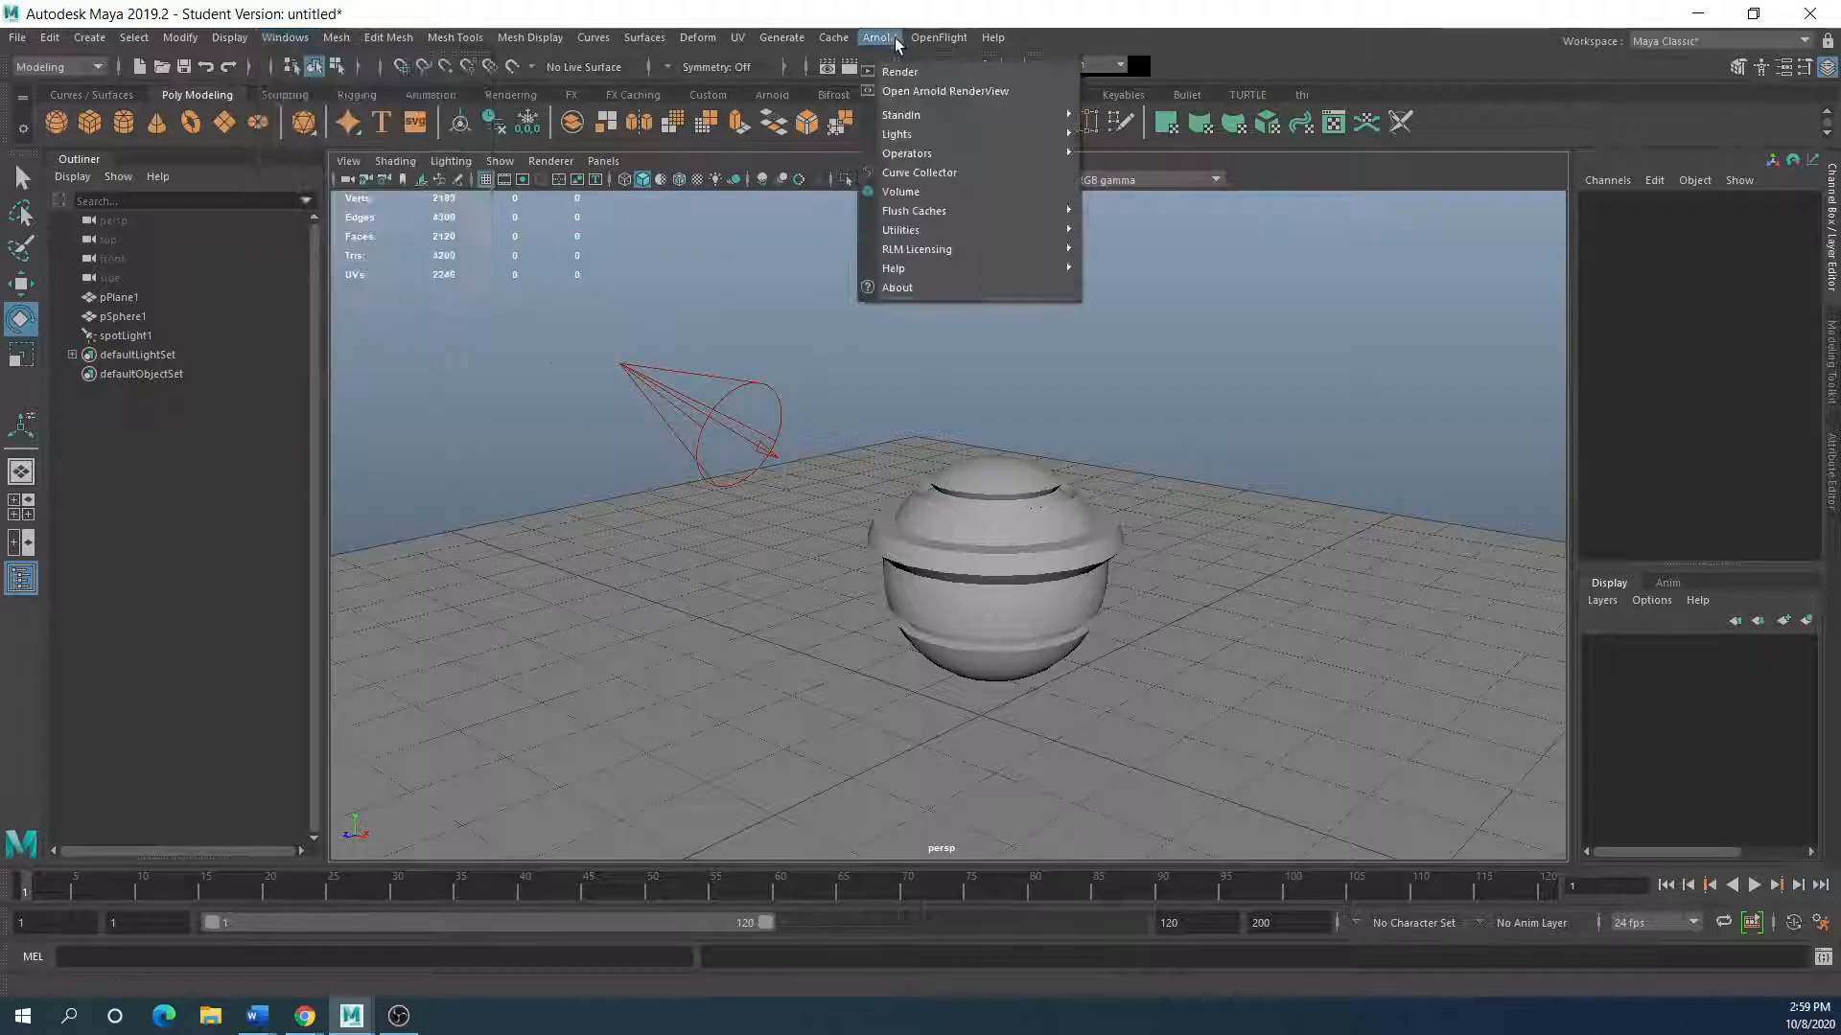
pyautogui.click(802, 276)
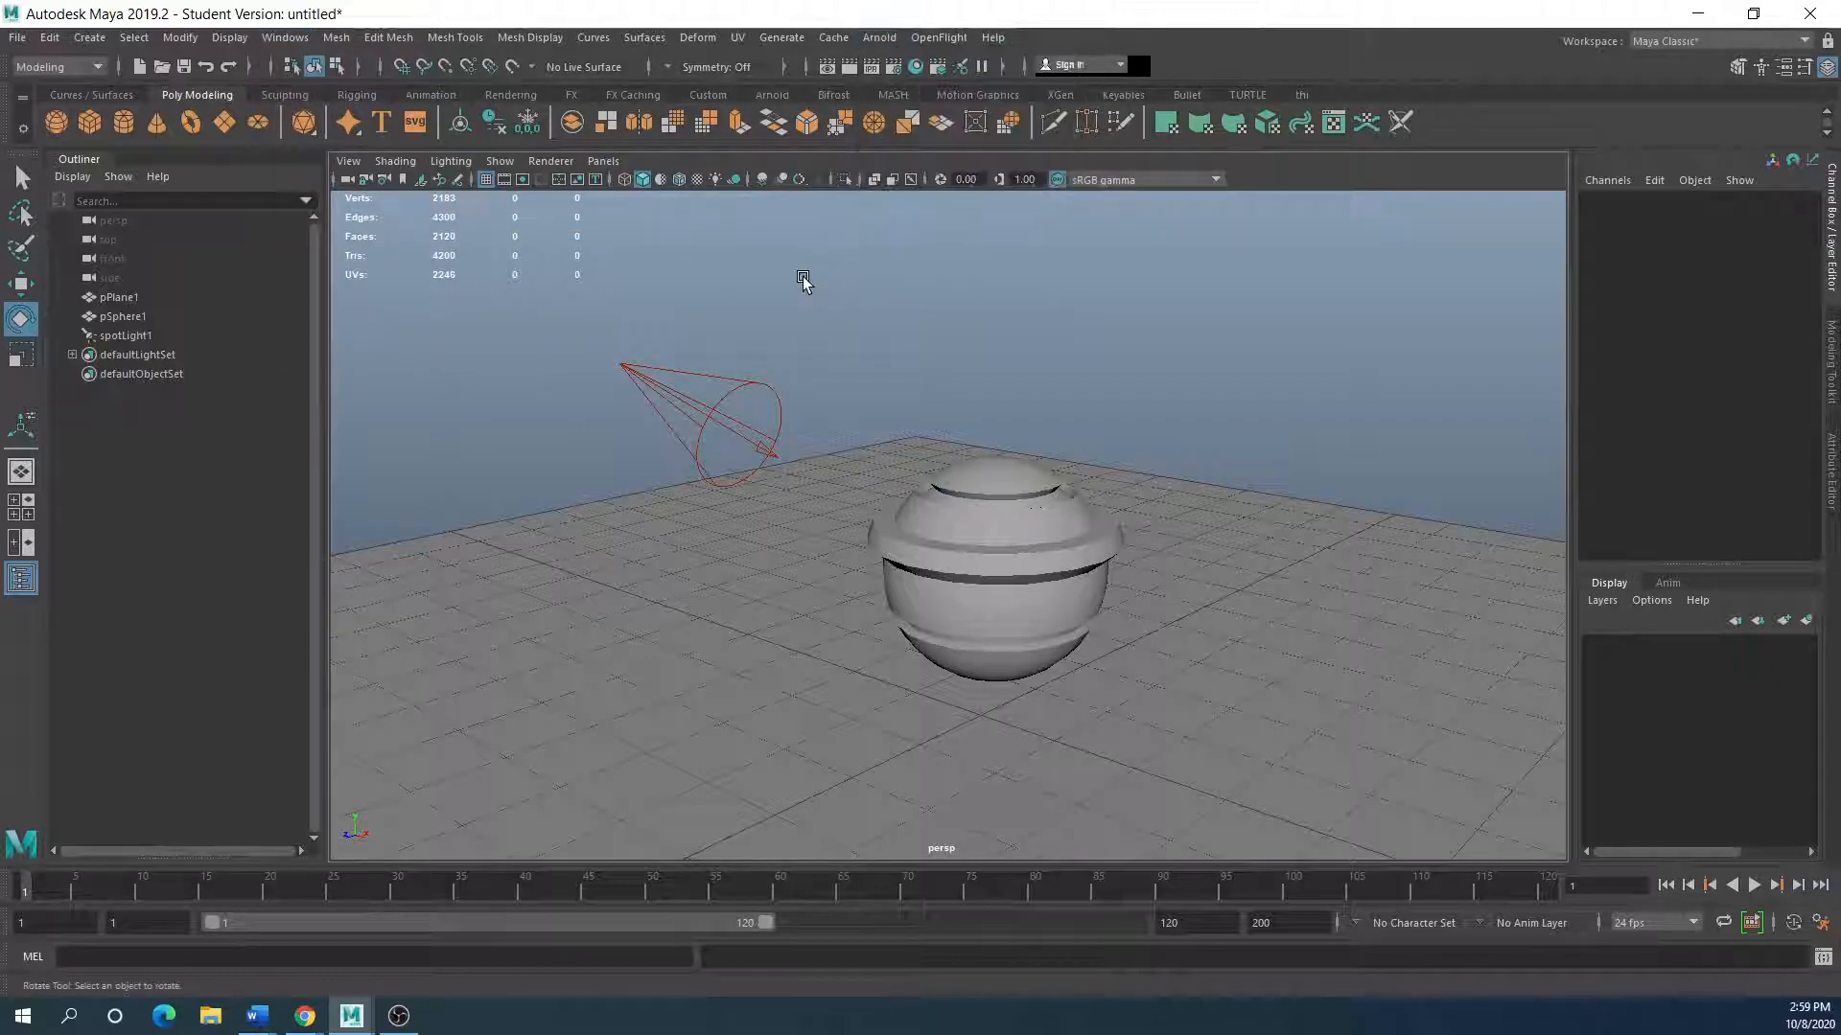
# Step: Display the Arnold shelf and look over the available Arnold rendering commands
pyautogui.click(770, 95)
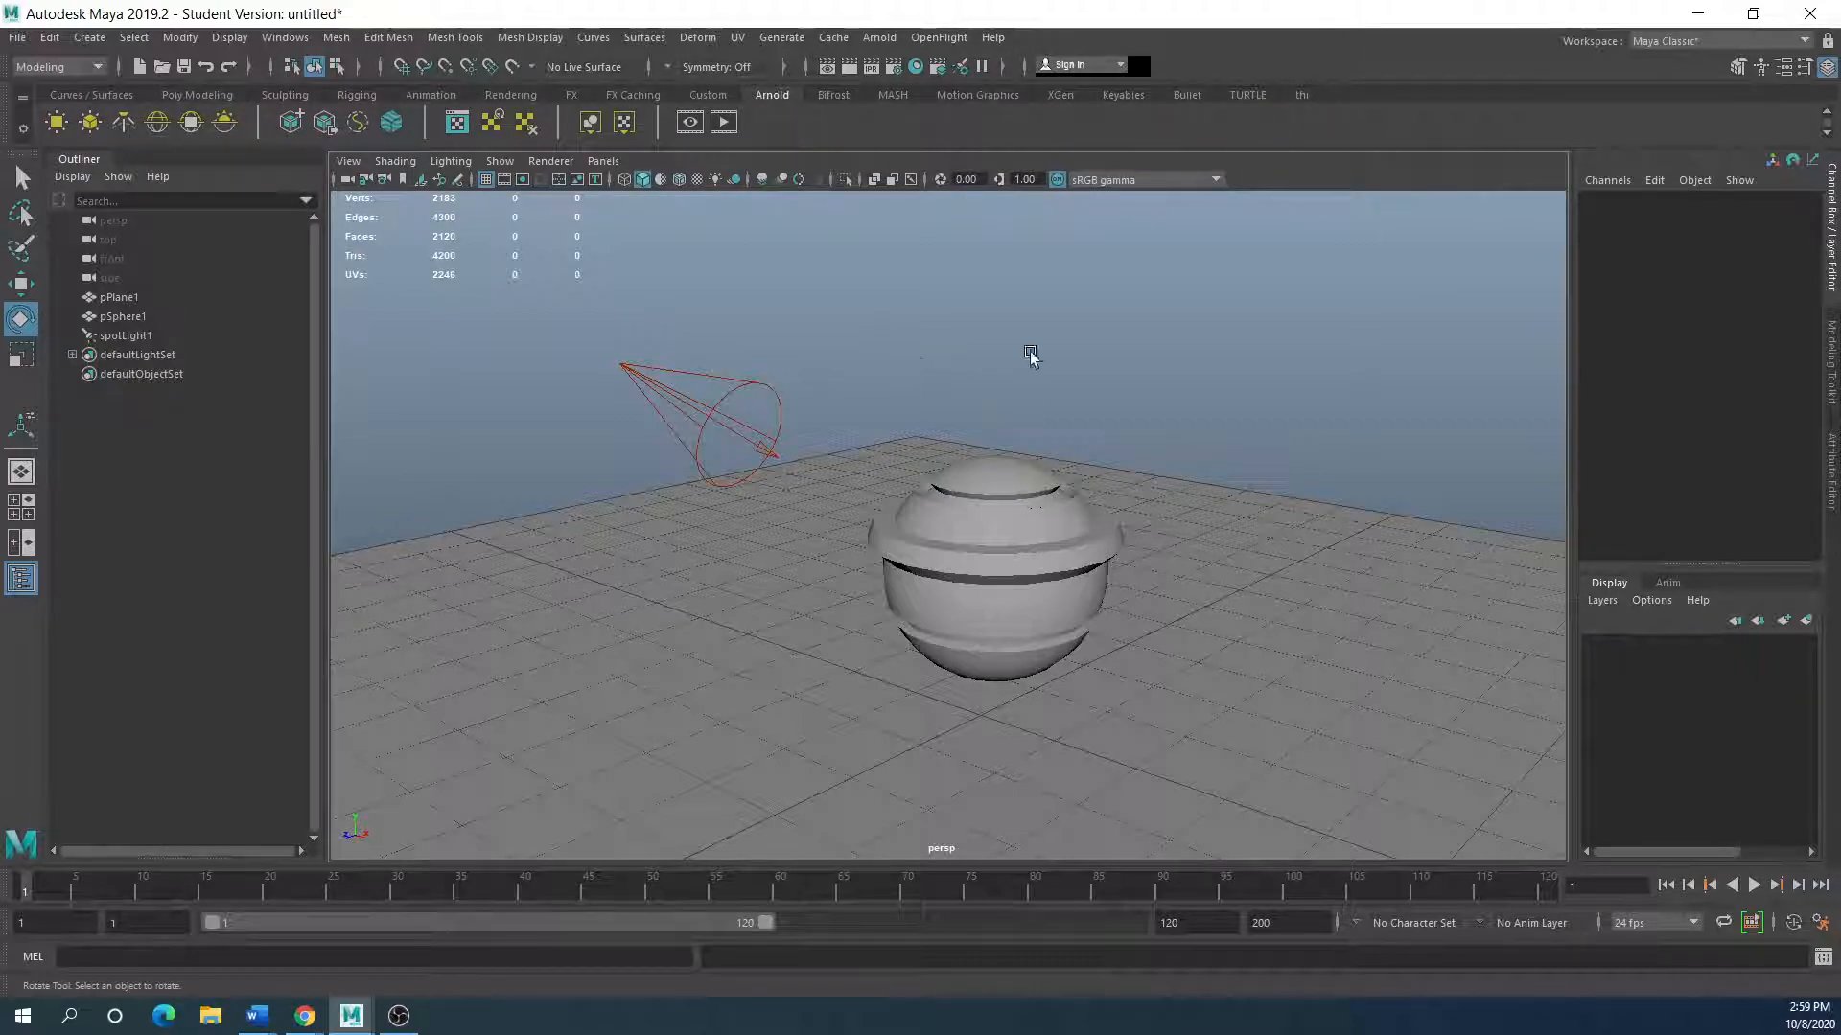
pyautogui.click(894, 41)
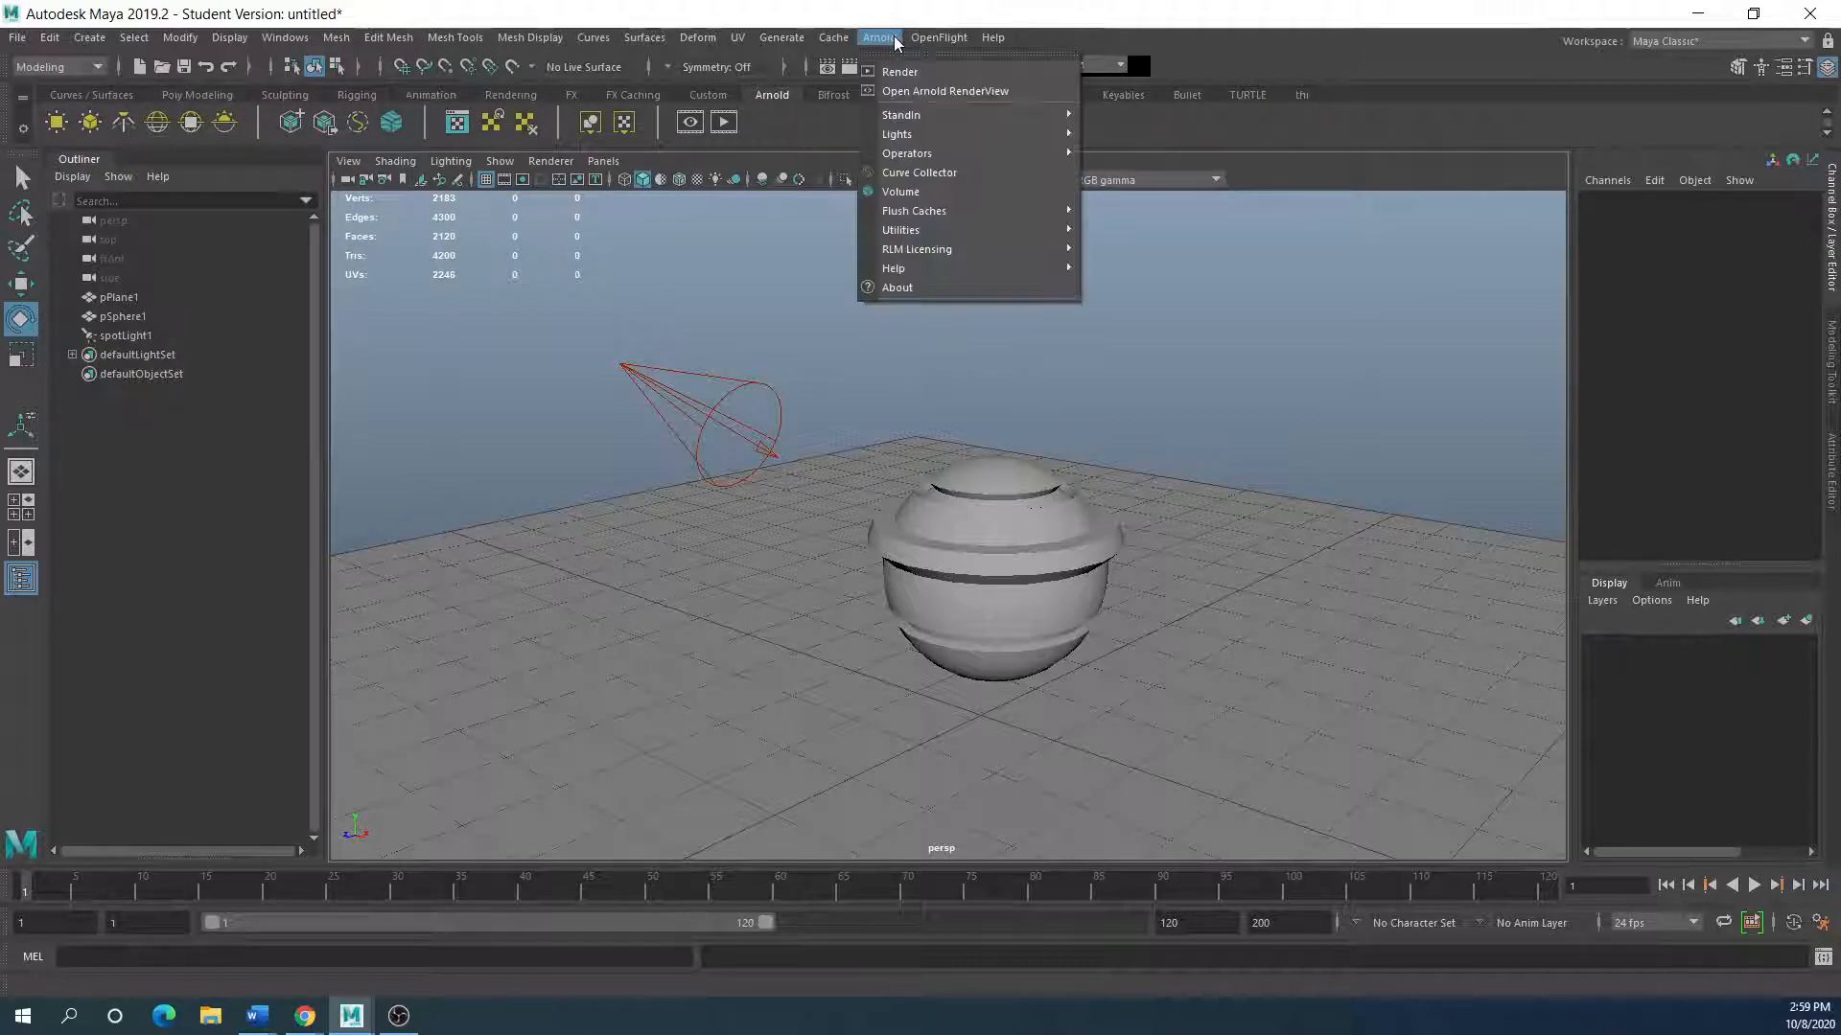
pyautogui.click(889, 94)
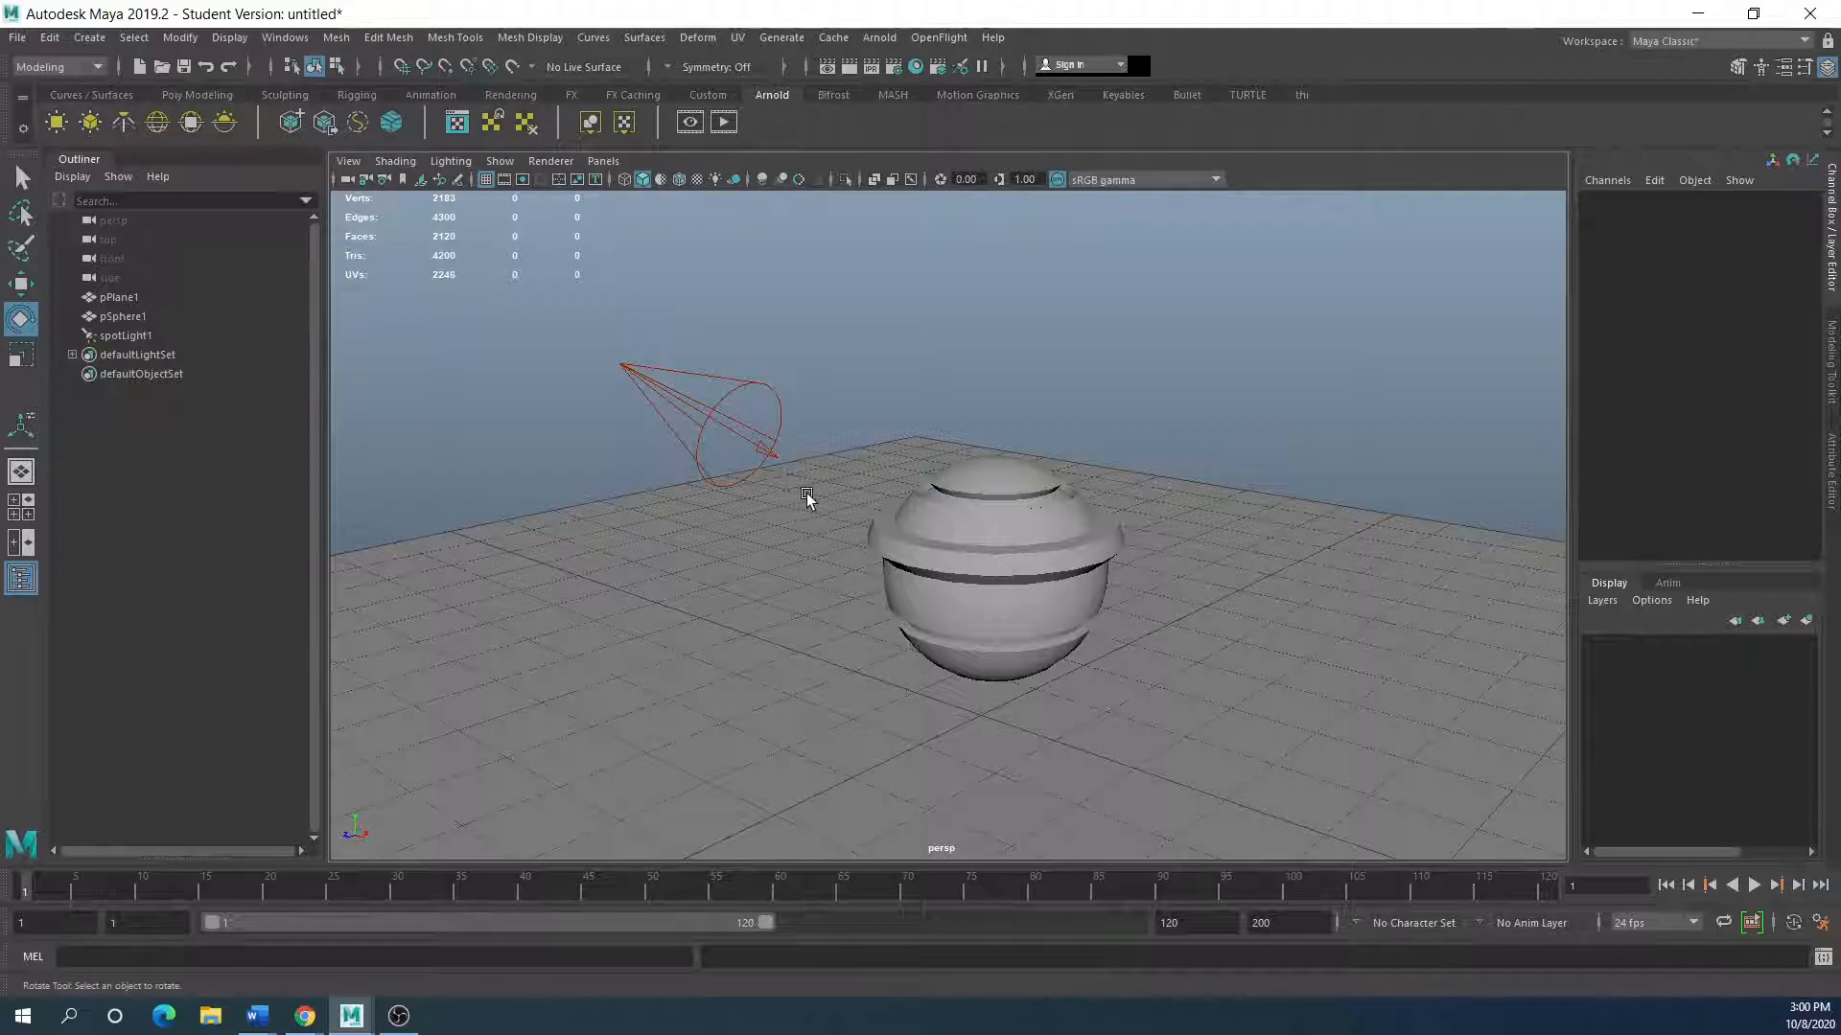
# Step: Switch to the four-view layout and set the perspective view's renderer to Arnold
pyautogui.click(21, 501)
pyautogui.click(1040, 373)
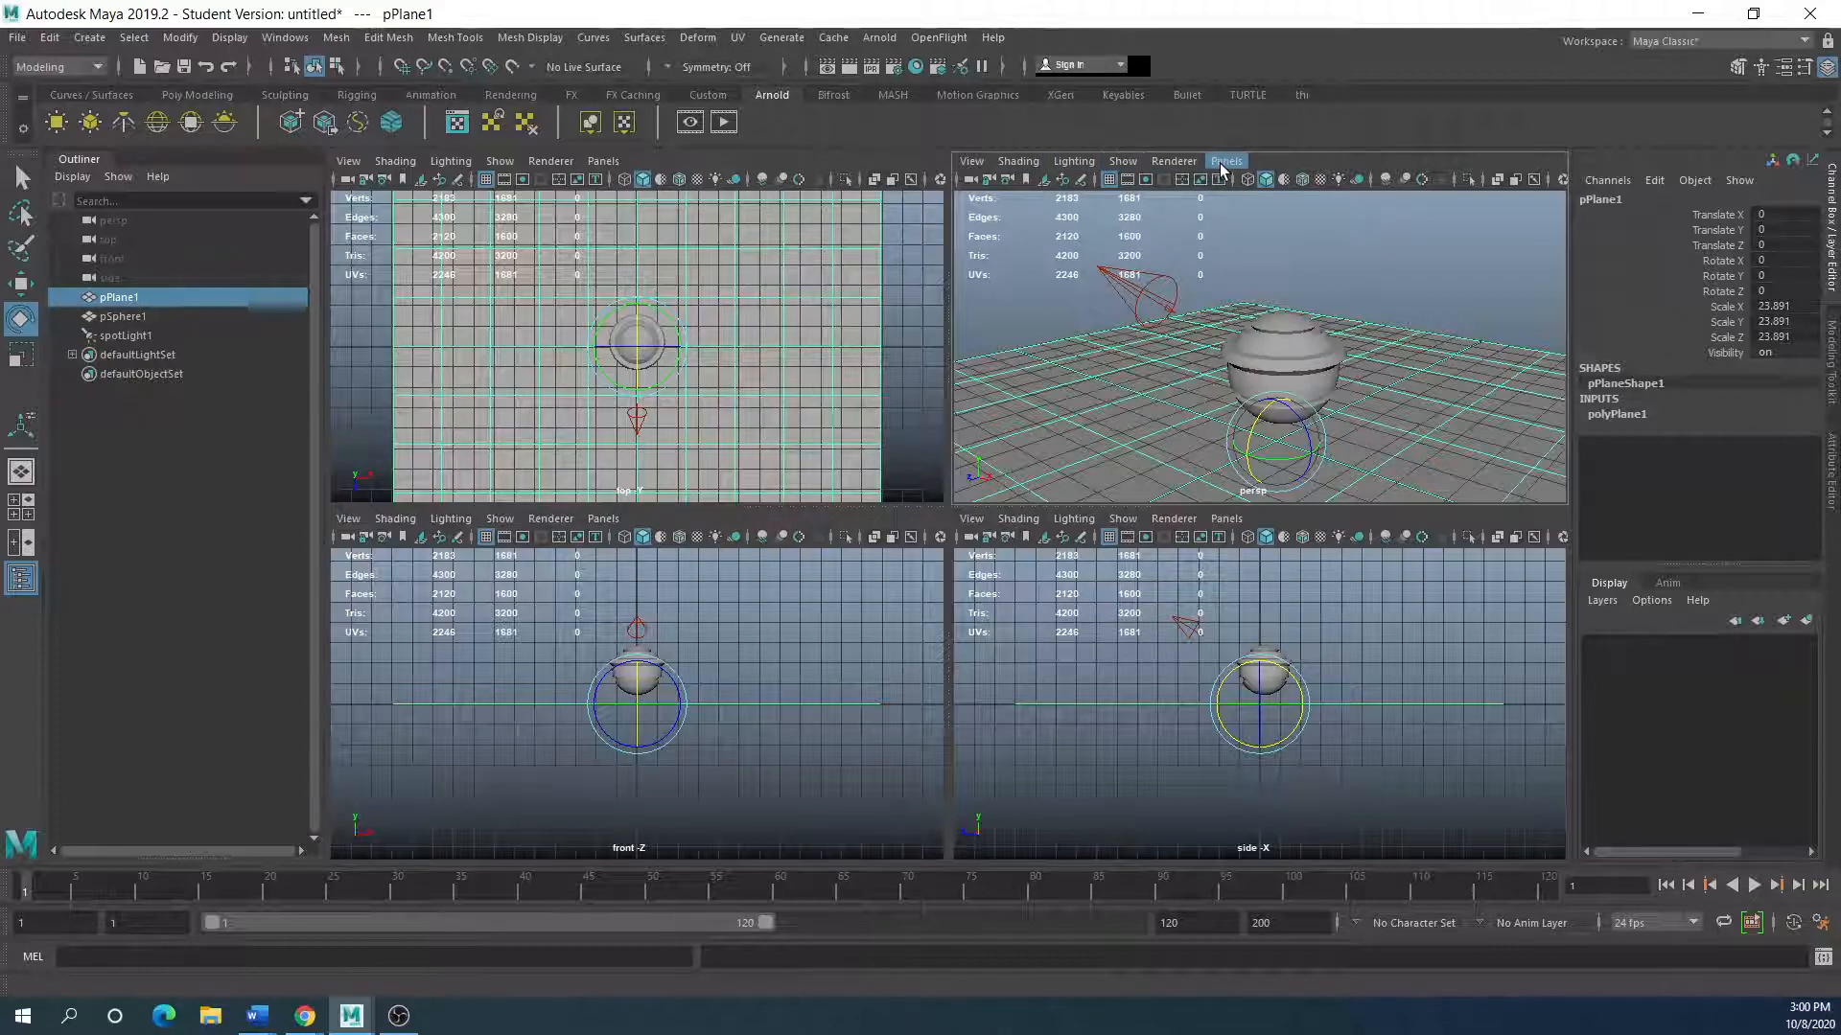
pyautogui.click(1180, 163)
pyautogui.click(1155, 215)
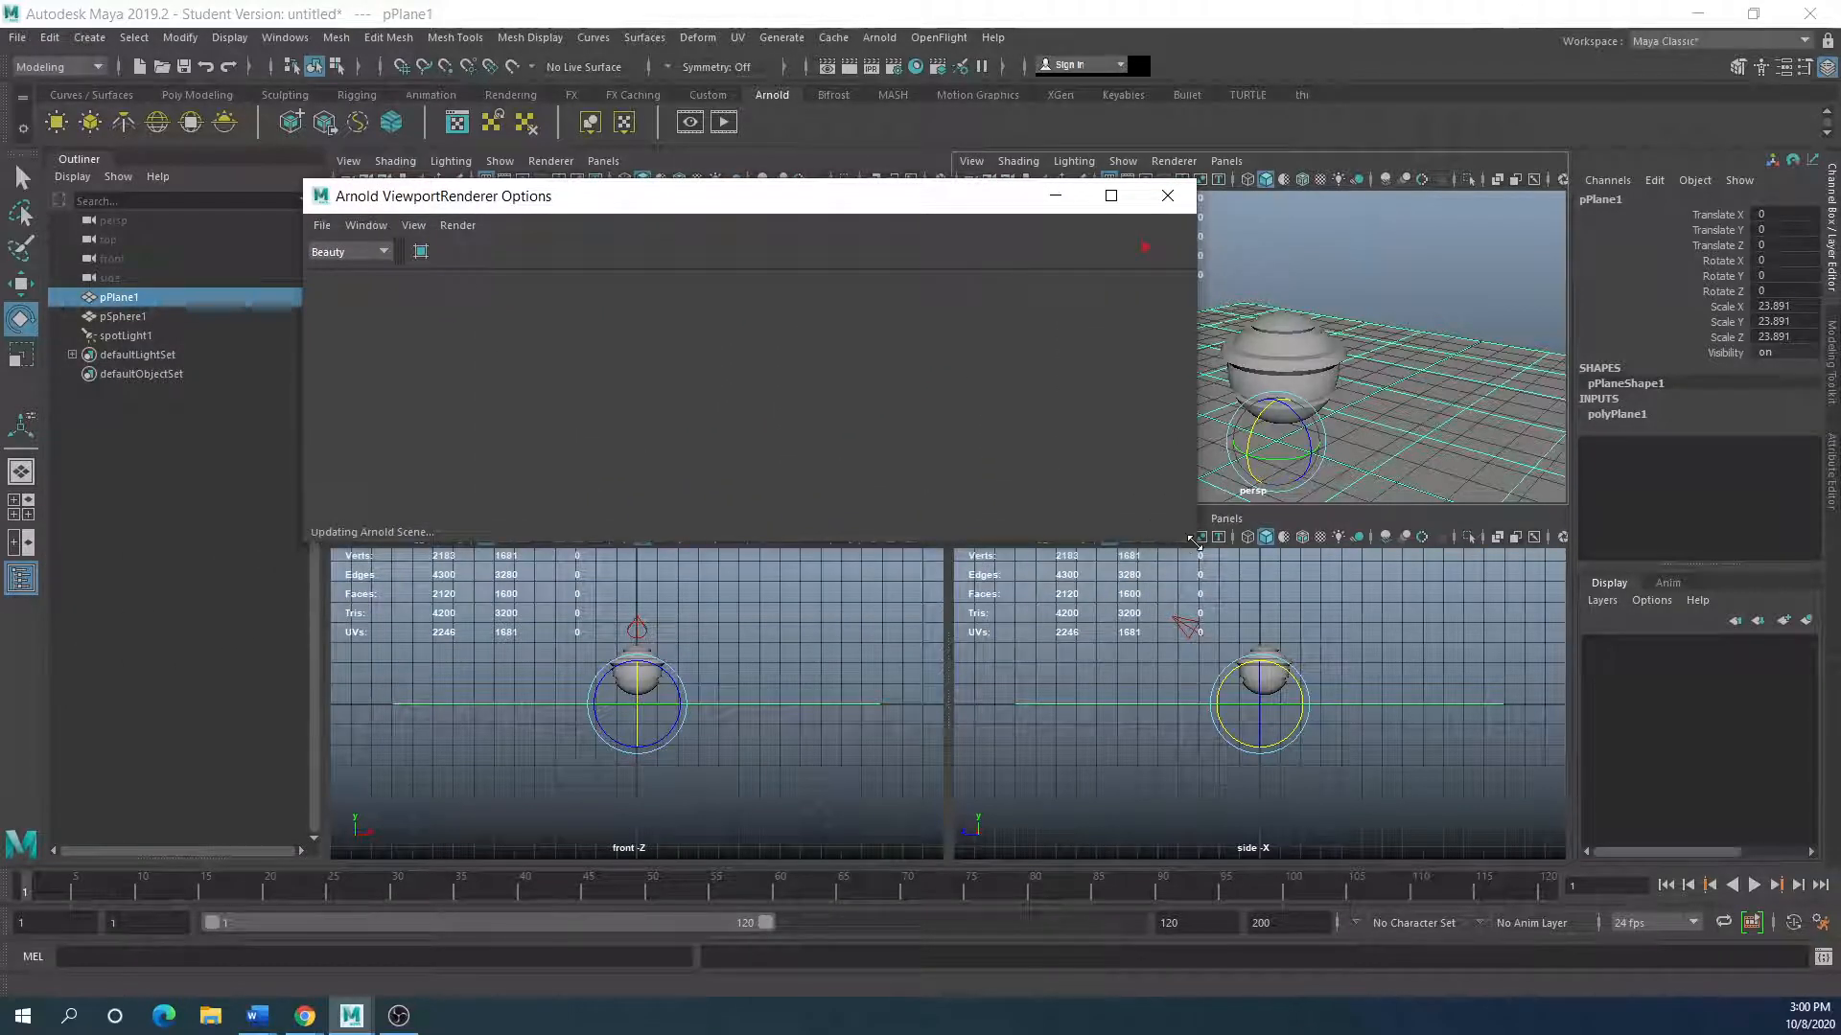
# Step: Shrink the Arnold ViewportRenderer Options window and place it clear of the perspective view, then return that view to its standard renderer
pyautogui.click(882, 524)
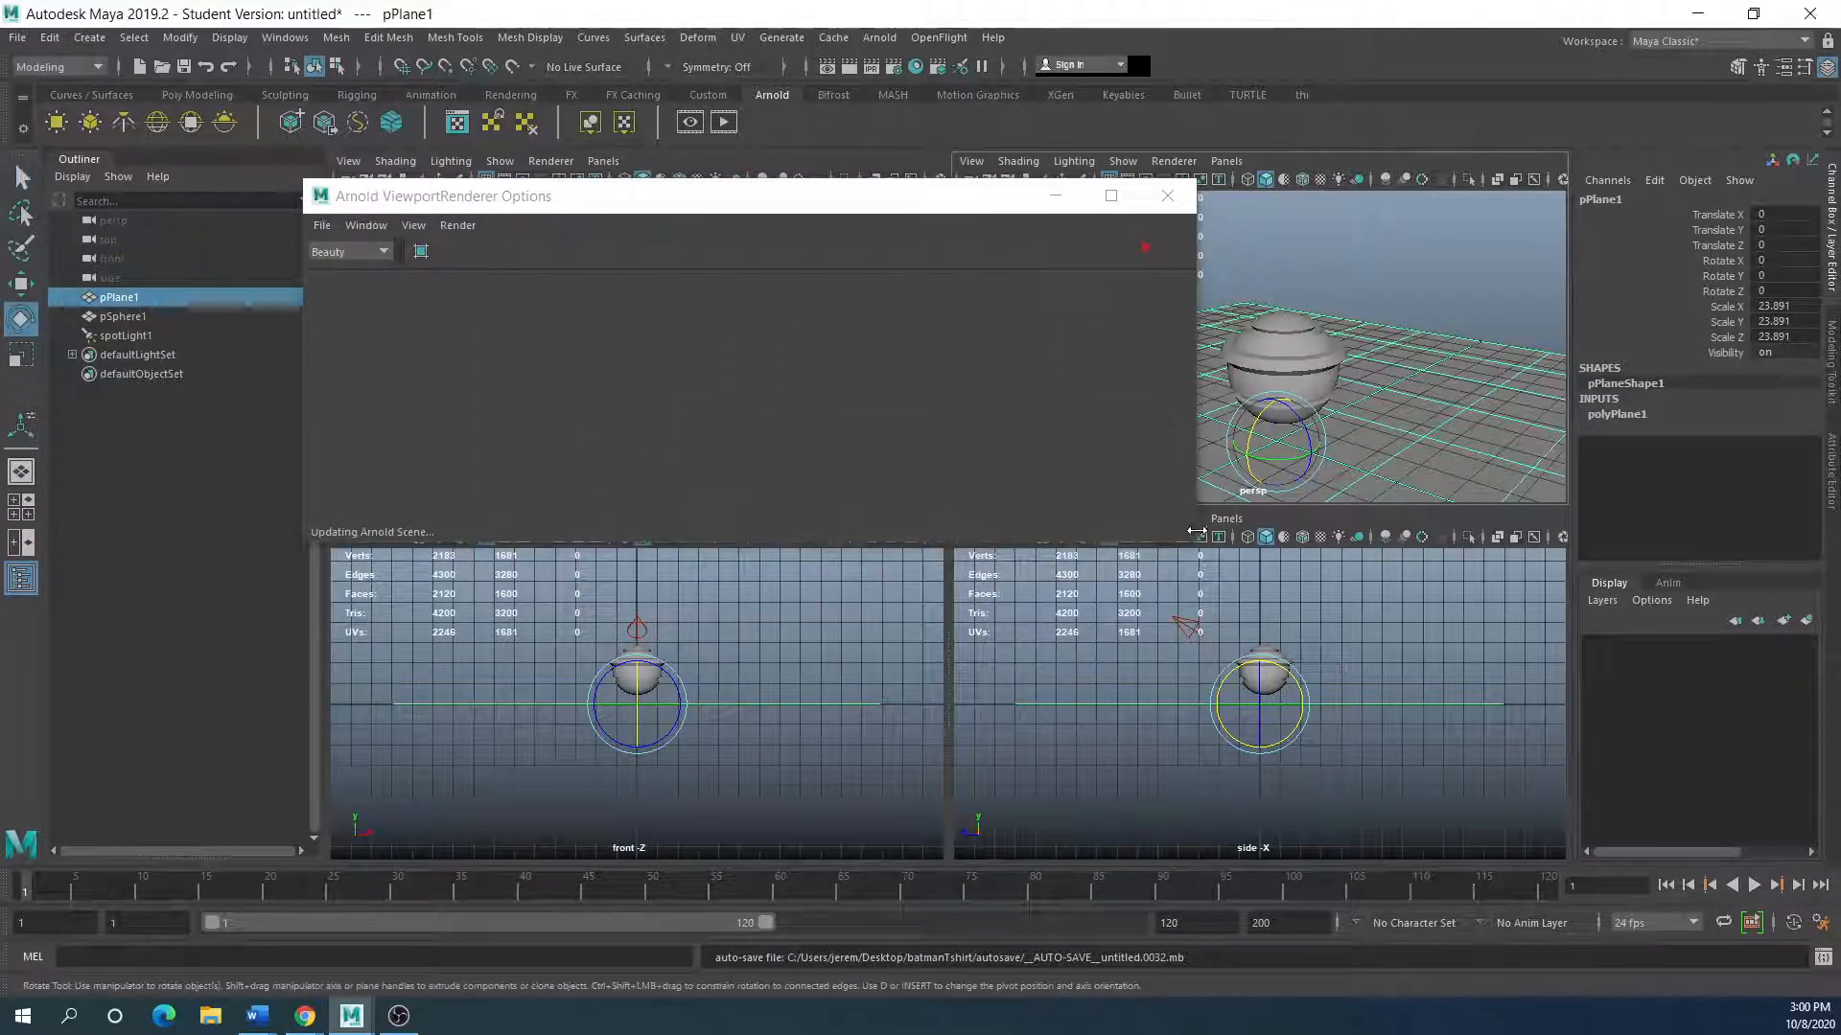
pyautogui.moveTo(1193, 539); pyautogui.dragTo(730, 319)
pyautogui.moveTo(484, 200); pyautogui.dragTo(891, 331)
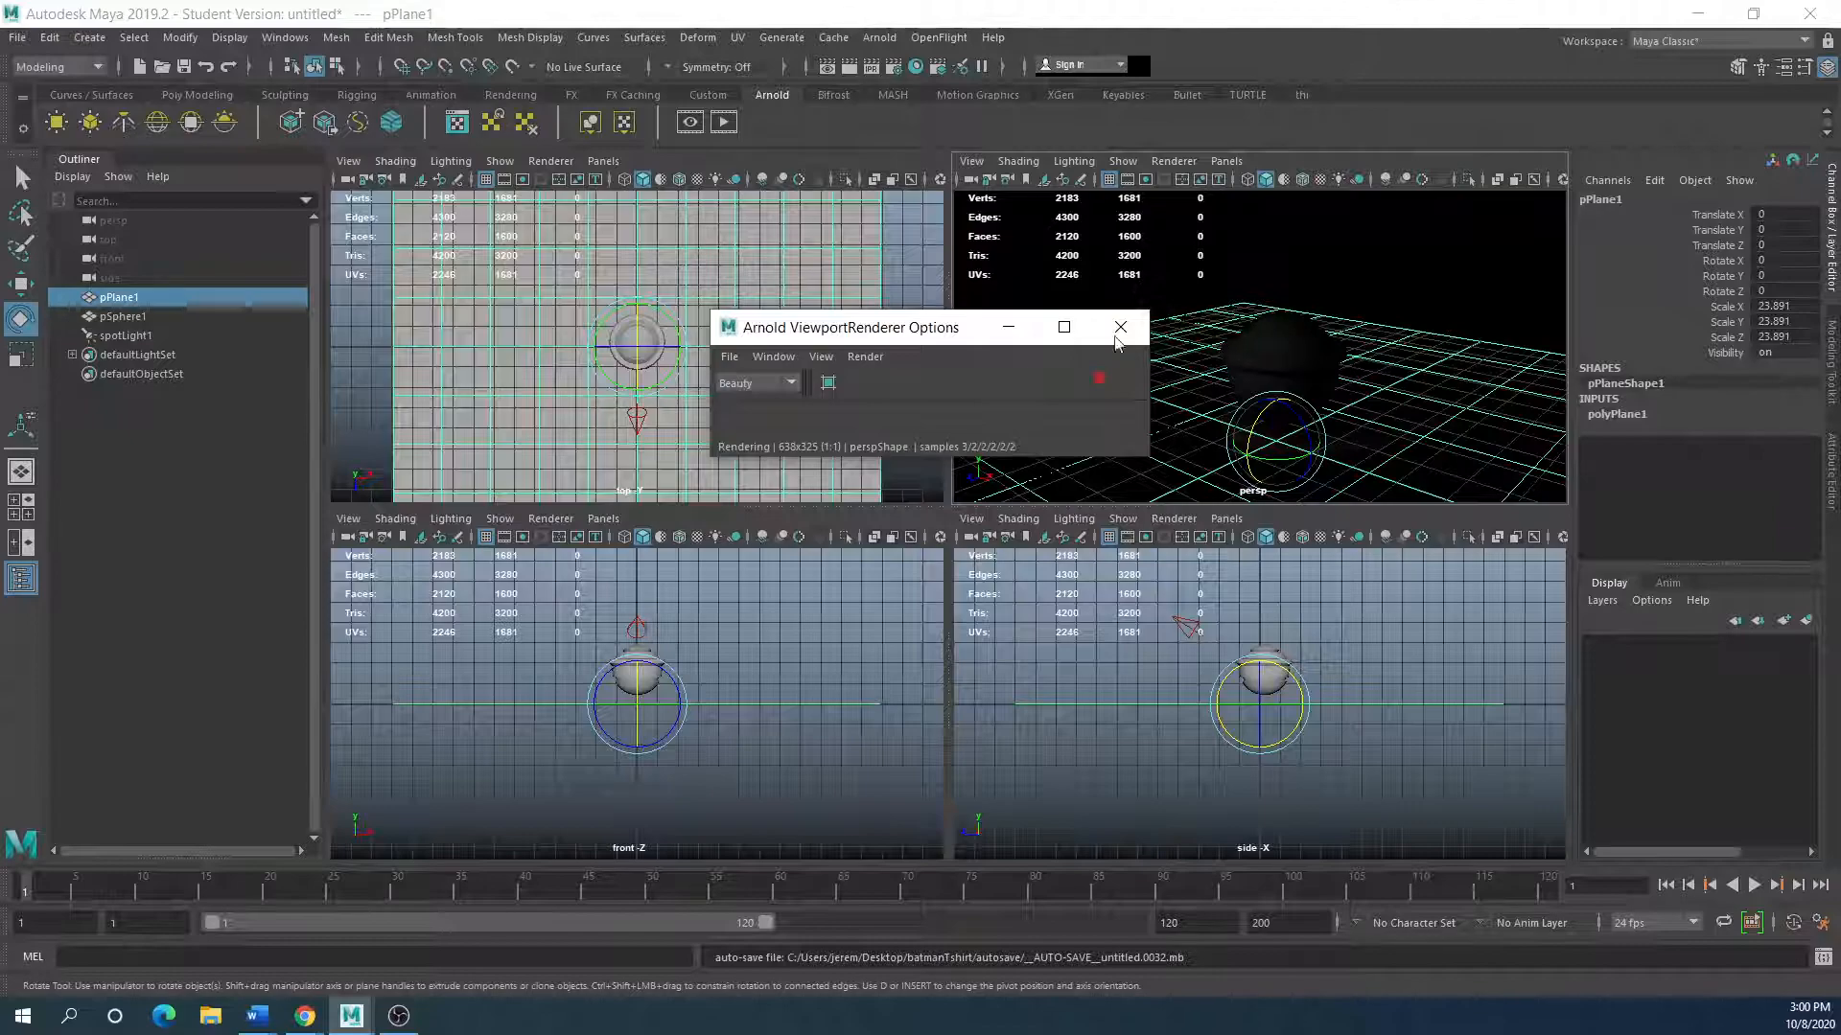
pyautogui.moveTo(959, 331); pyautogui.dragTo(600, 302)
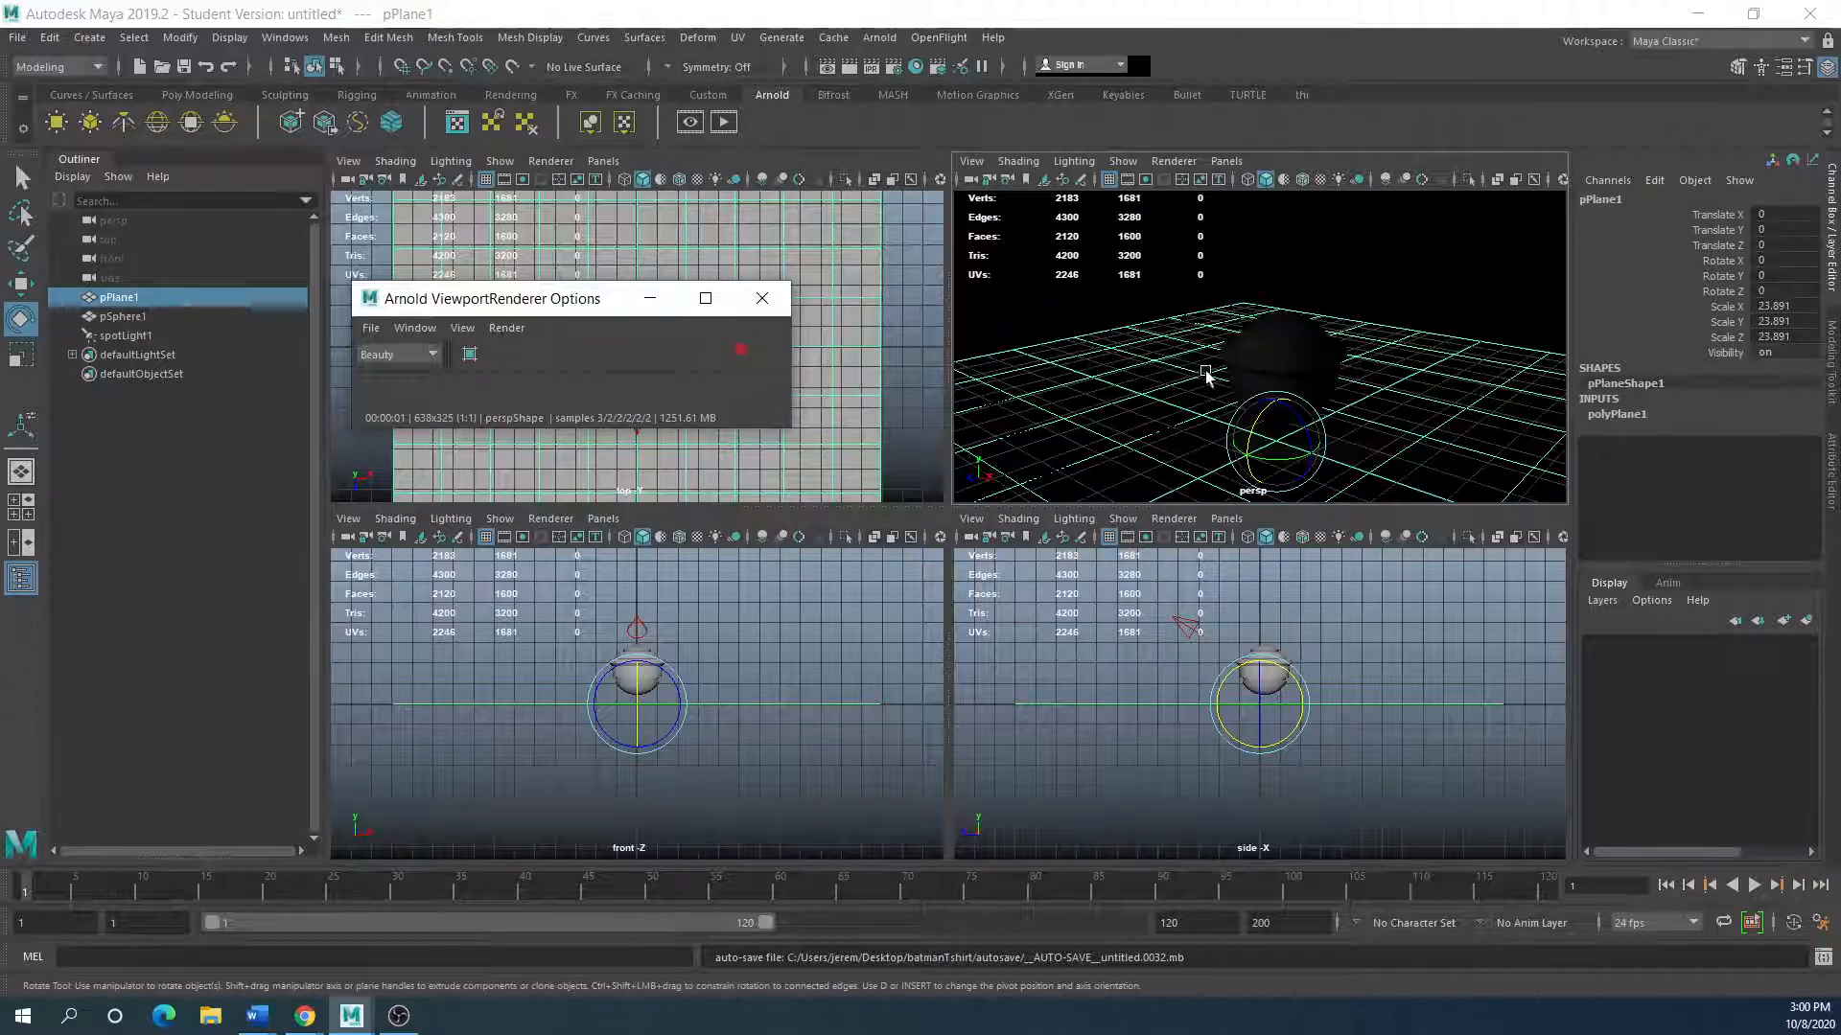
pyautogui.keyDown('alt'); pyautogui.moveTo(1175, 400); pyautogui.dragTo(1195, 388); pyautogui.keyUp('alt')
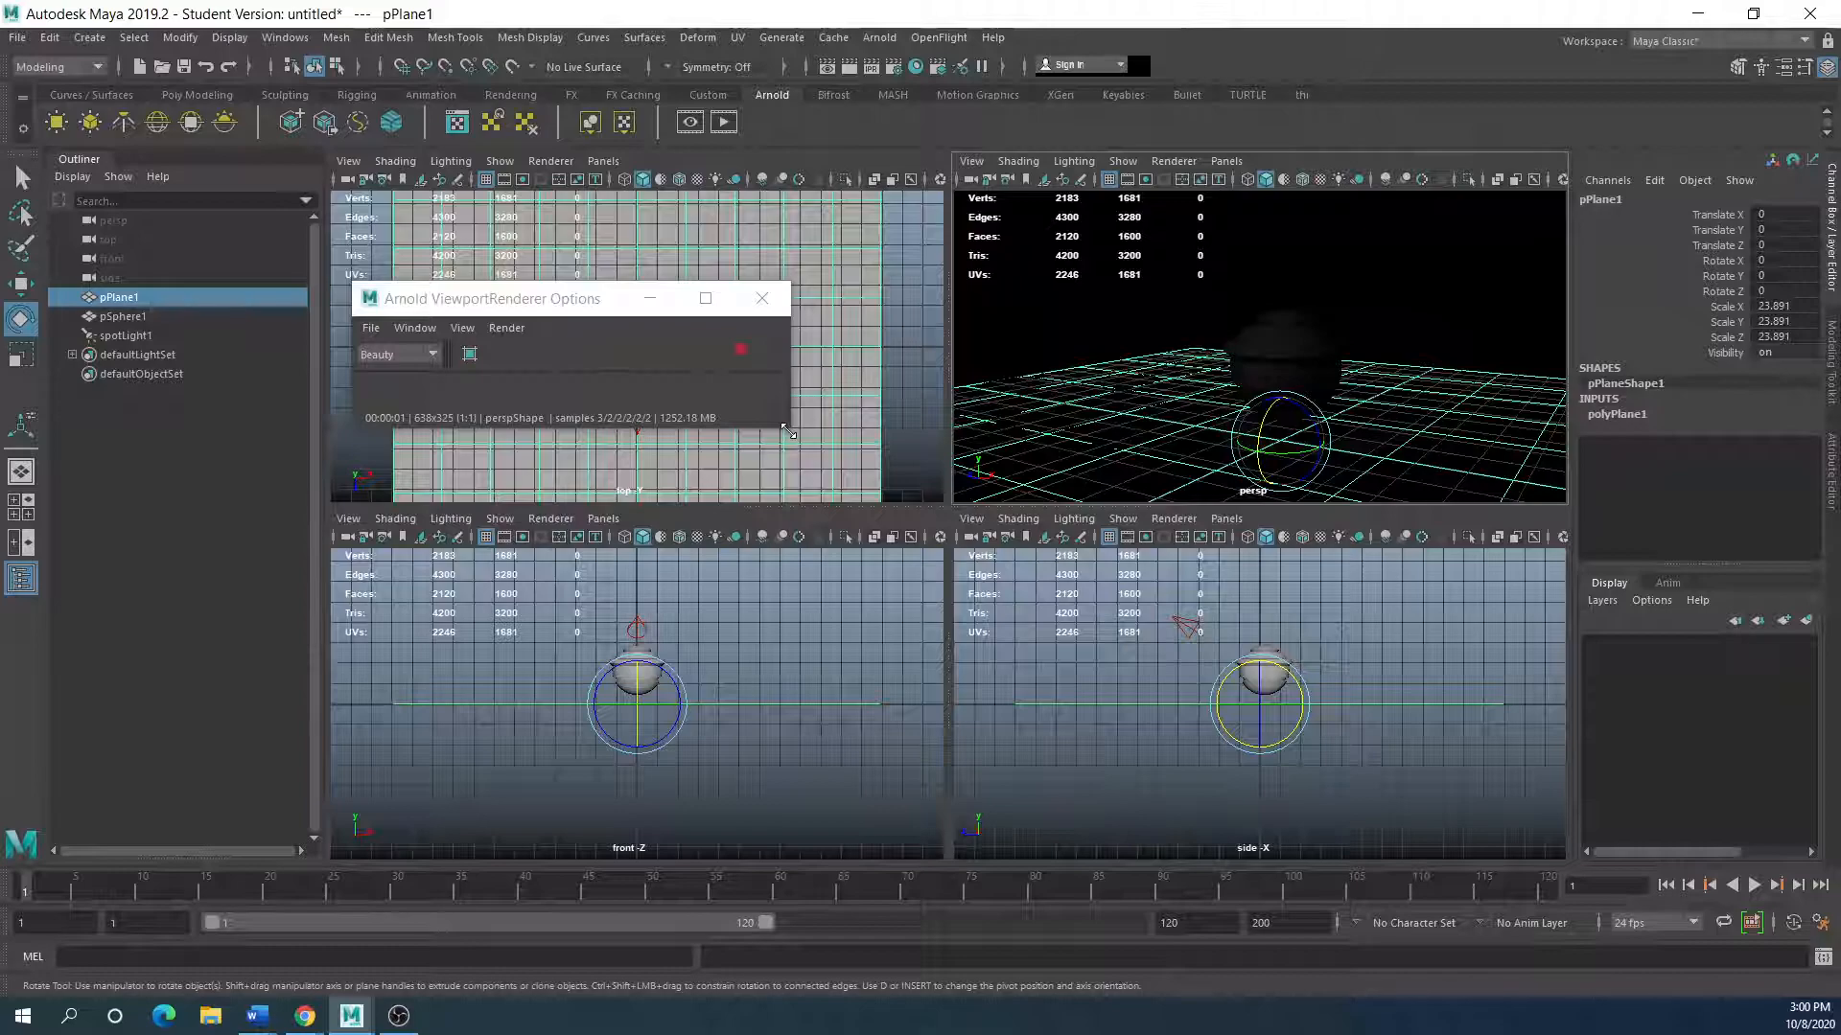
pyautogui.click(1166, 160)
pyautogui.click(1153, 198)
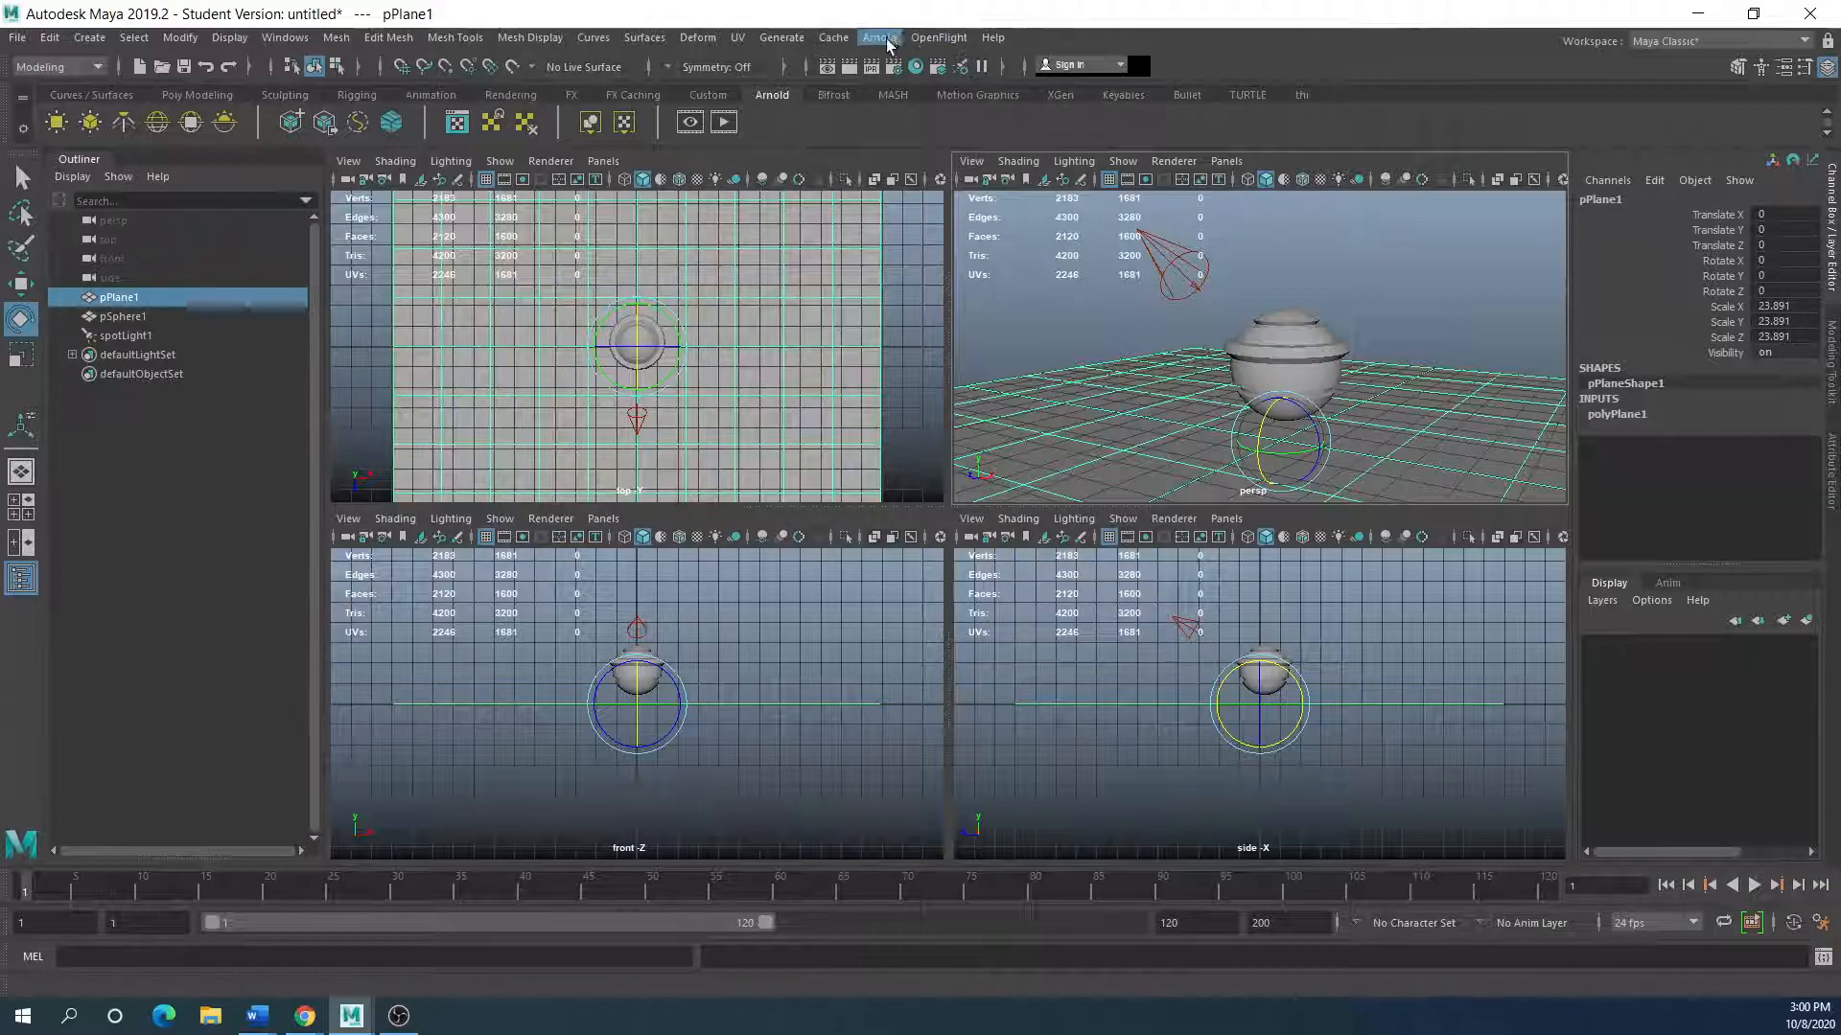
# Step: Open the Arnold RenderView, and resize and reposition its window so the model in the perspective view stays uncovered
pyautogui.click(882, 37)
pyautogui.click(907, 90)
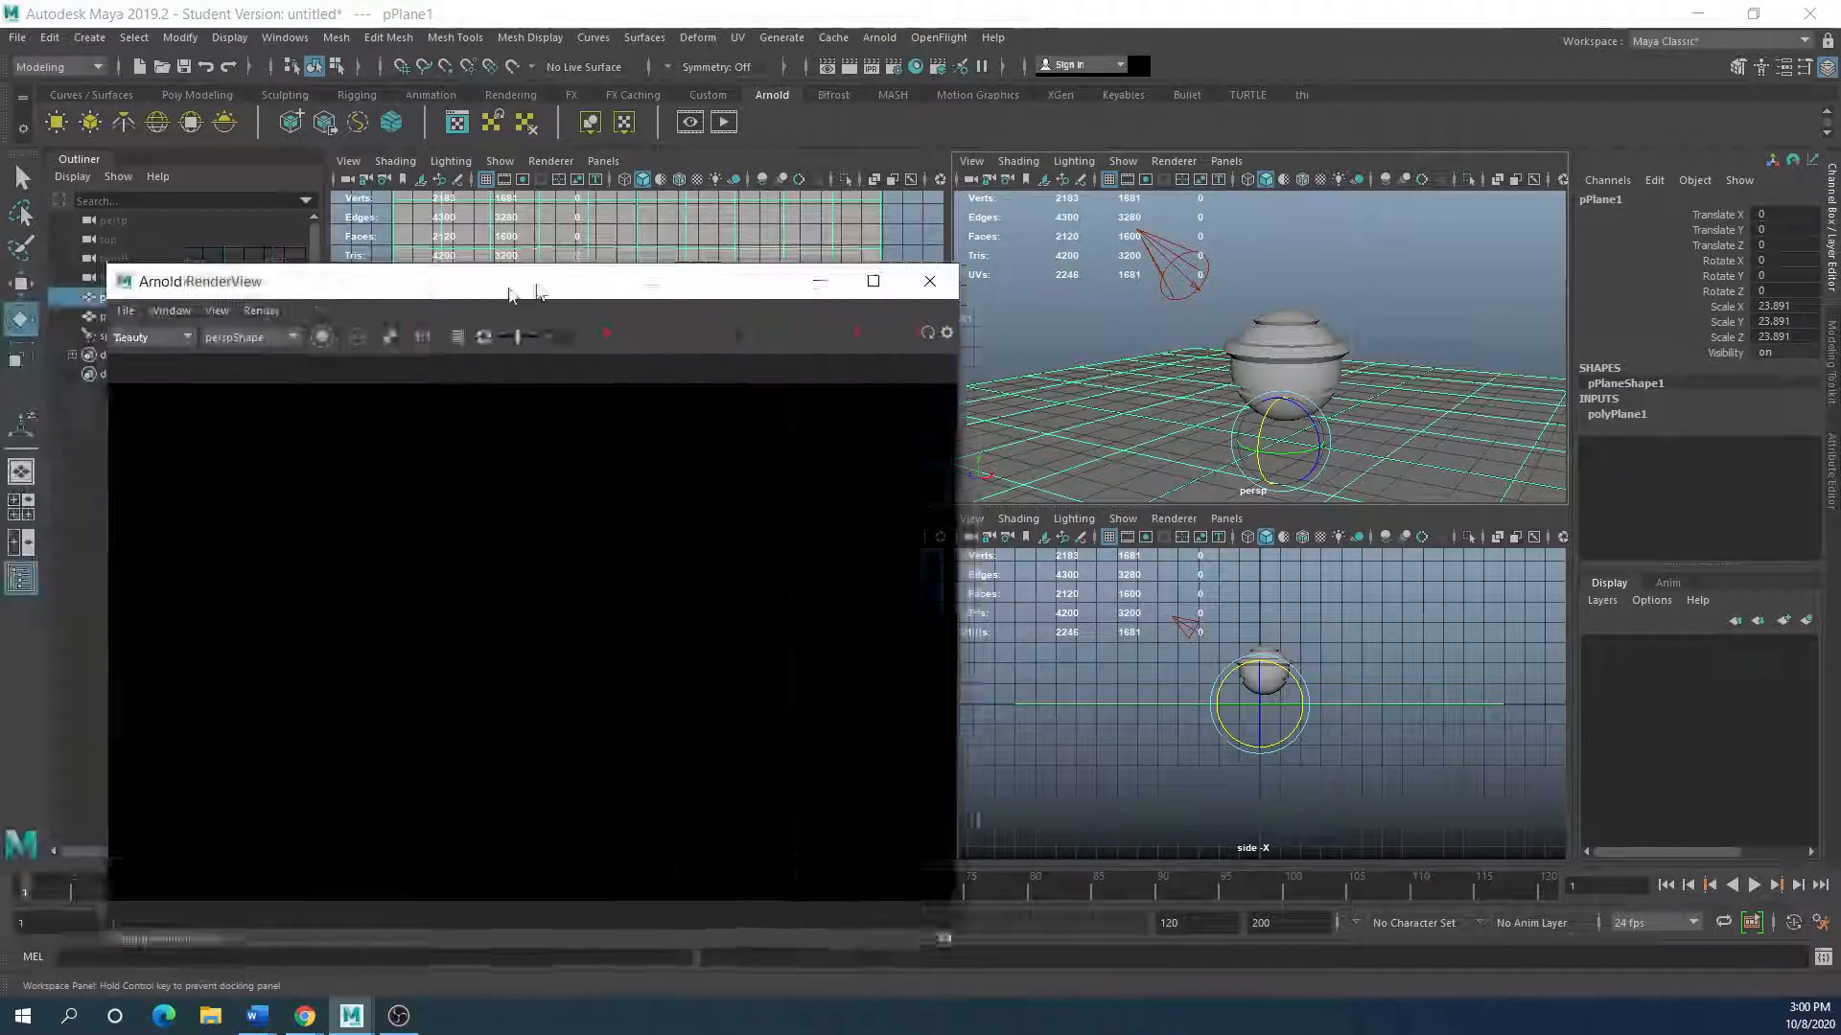
pyautogui.moveTo(472, 283); pyautogui.dragTo(650, 196)
pyautogui.moveTo(278, 177); pyautogui.dragTo(584, 275)
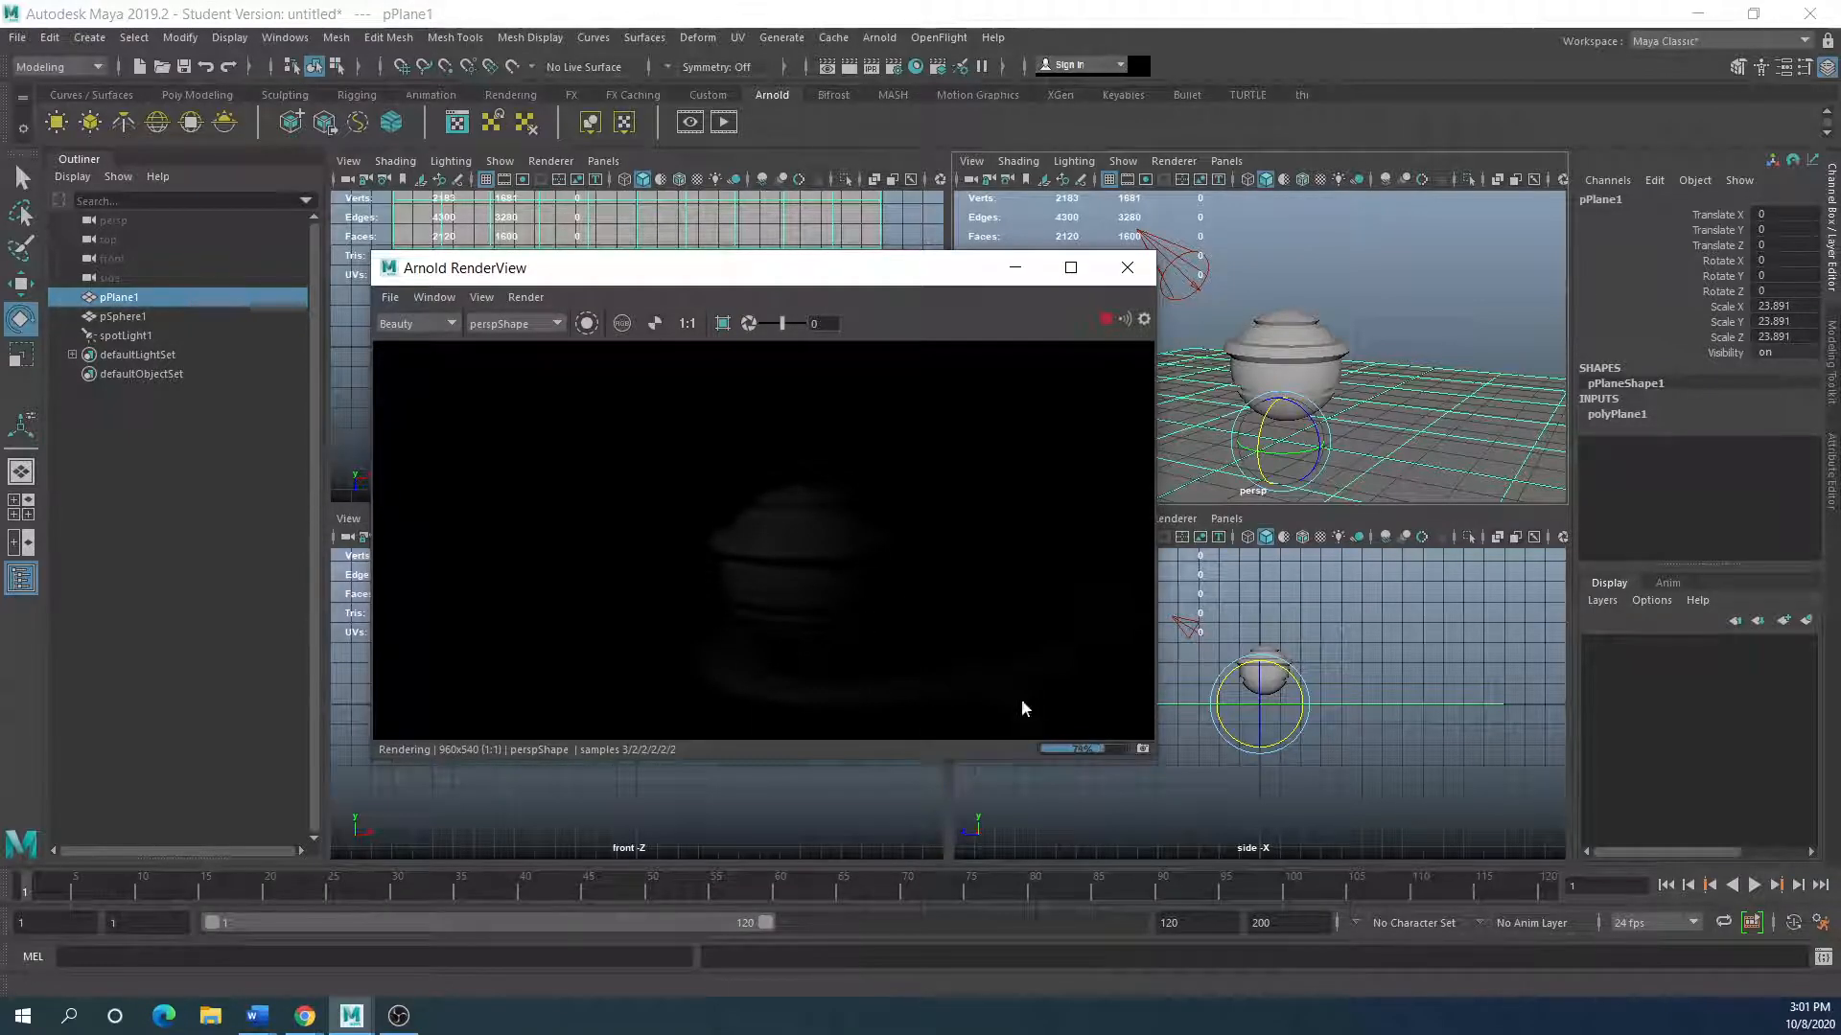
# Step: Check how the live Arnold render responds to orbiting and zooming the perspective view around the sphere
pyautogui.keyDown('alt'); pyautogui.moveTo(1303, 352); pyautogui.dragTo(1350, 338); pyautogui.keyUp('alt')
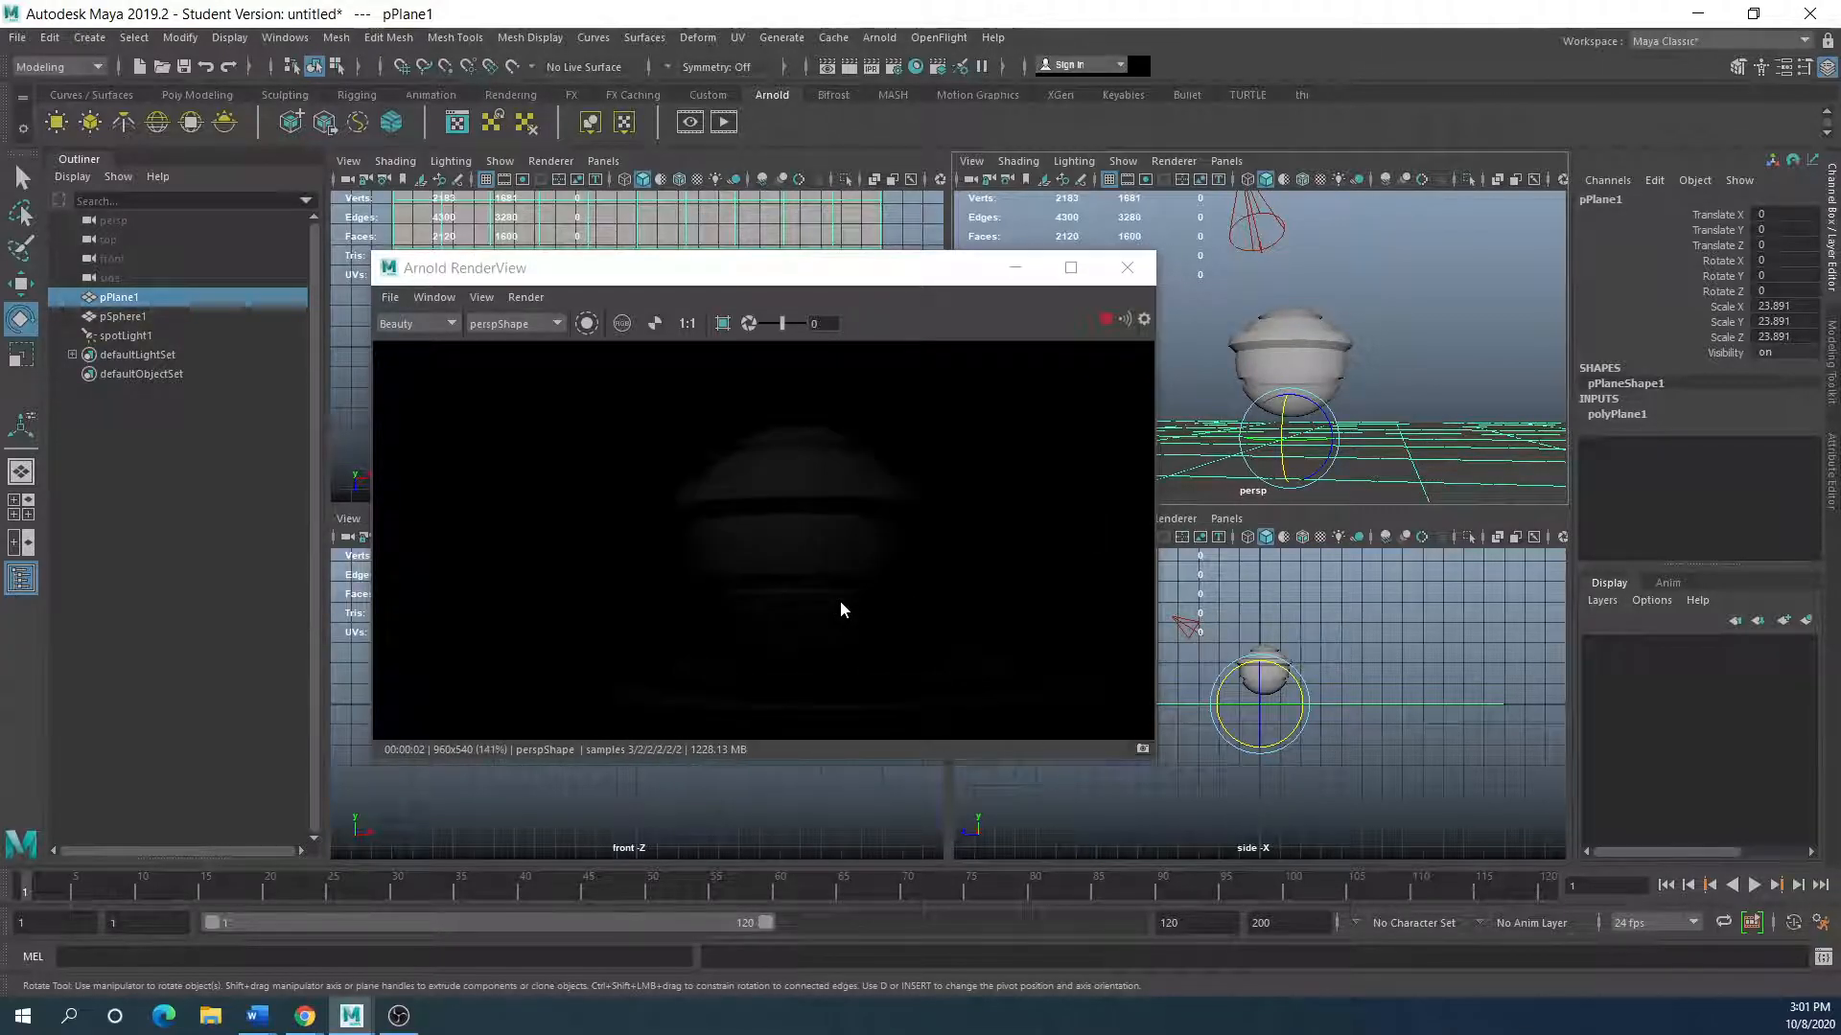
pyautogui.scroll(8, 1323, 393)
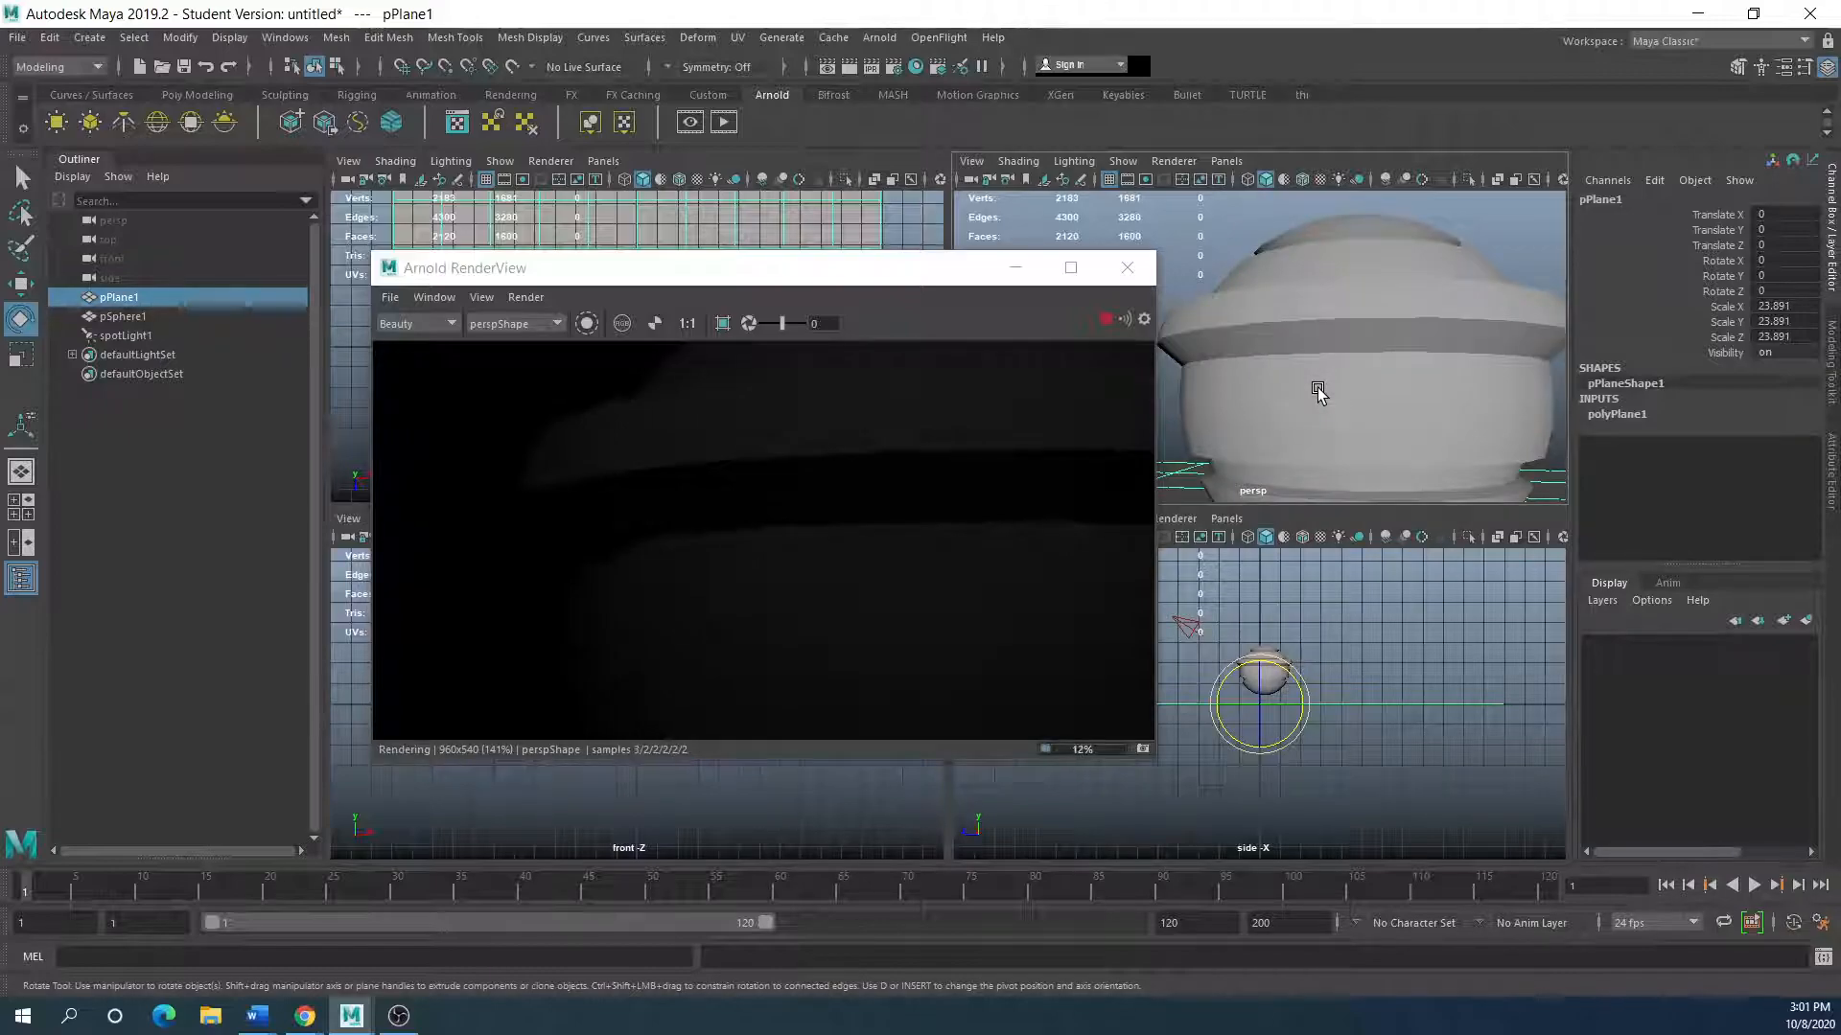
pyautogui.scroll(-5, 1318, 393)
# Step: Try a crop region over part of the sphere in the Arnold render, and turn region rendering off again
pyautogui.click(723, 327)
pyautogui.moveTo(605, 428); pyautogui.dragTo(750, 611)
pyautogui.keyDown('alt'); pyautogui.moveTo(1286, 423); pyautogui.dragTo(1337, 399); pyautogui.keyUp('alt')
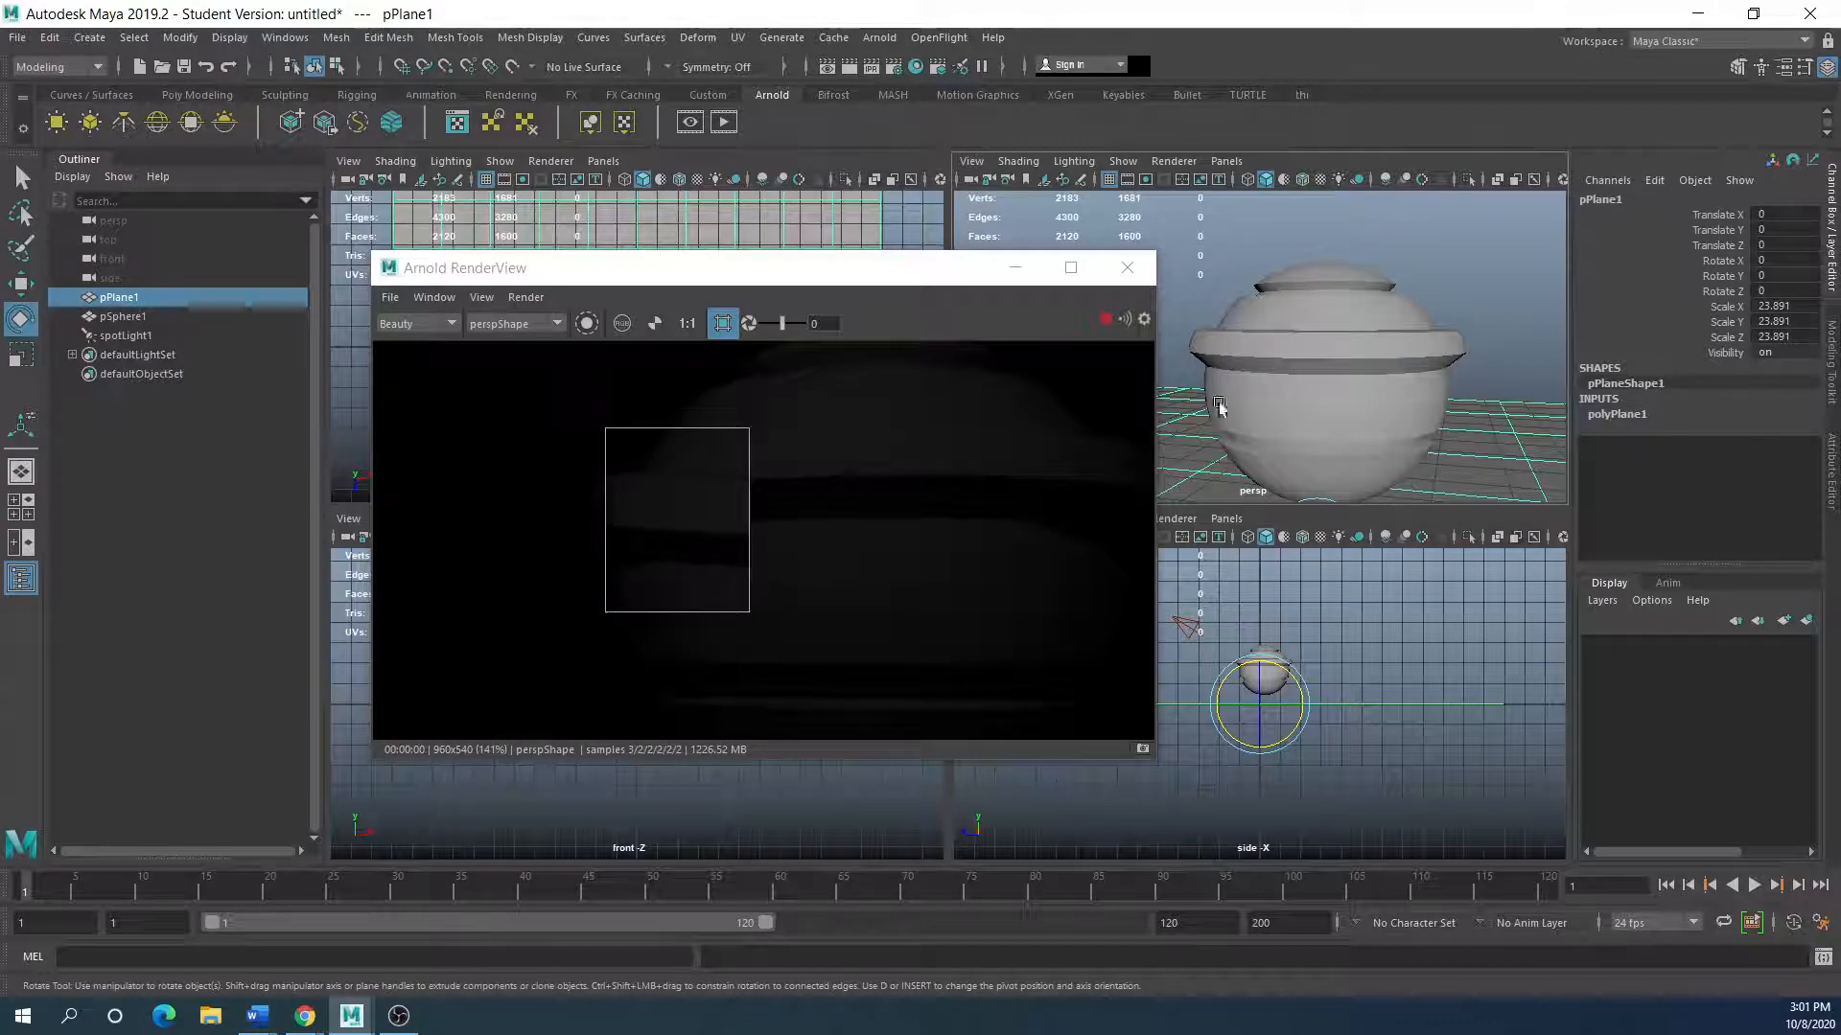
pyautogui.click(723, 323)
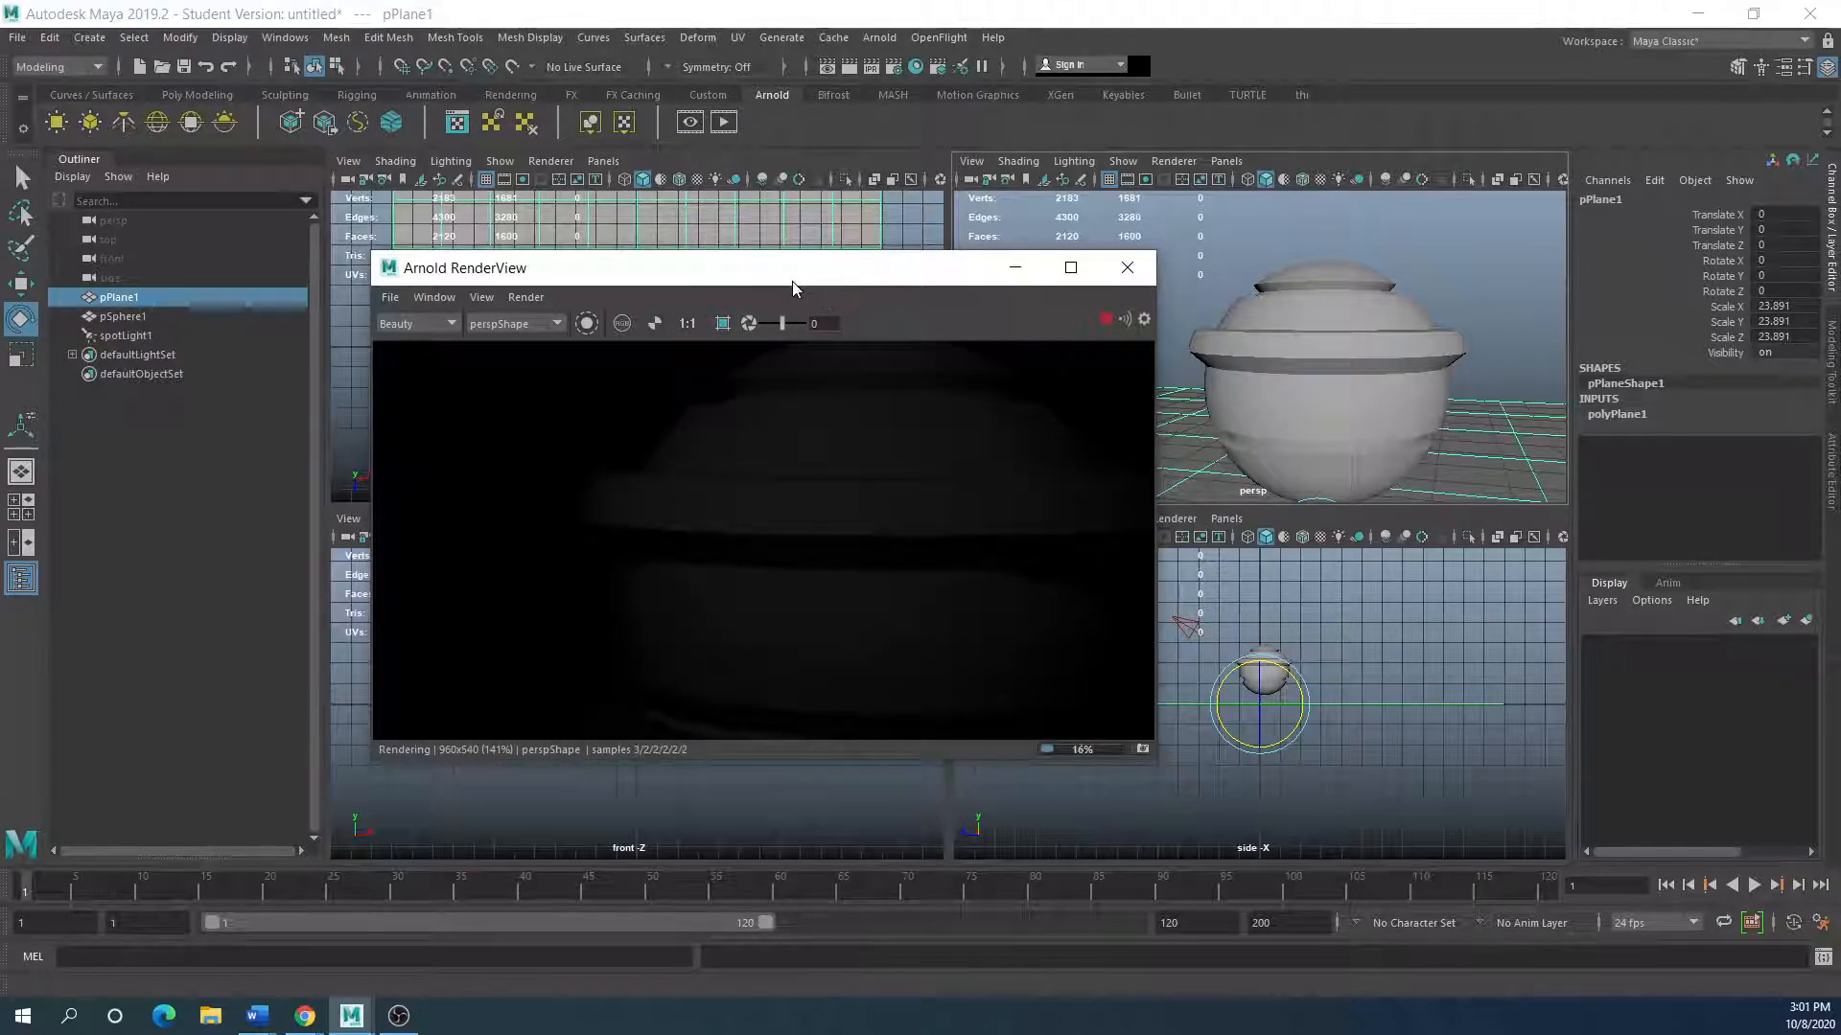
# Step: Stop the live Arnold render and shift the RenderView window away from the perspective view
pyautogui.moveTo(792, 280); pyautogui.dragTo(762, 282)
pyautogui.click(1077, 323)
pyautogui.moveTo(891, 281); pyautogui.dragTo(798, 263)
# Step: Enlarge the perspective view to a single pane with the spot light and sphere in view, and move the Arnold RenderView off the workspace
pyautogui.scroll(-3, 1162, 403)
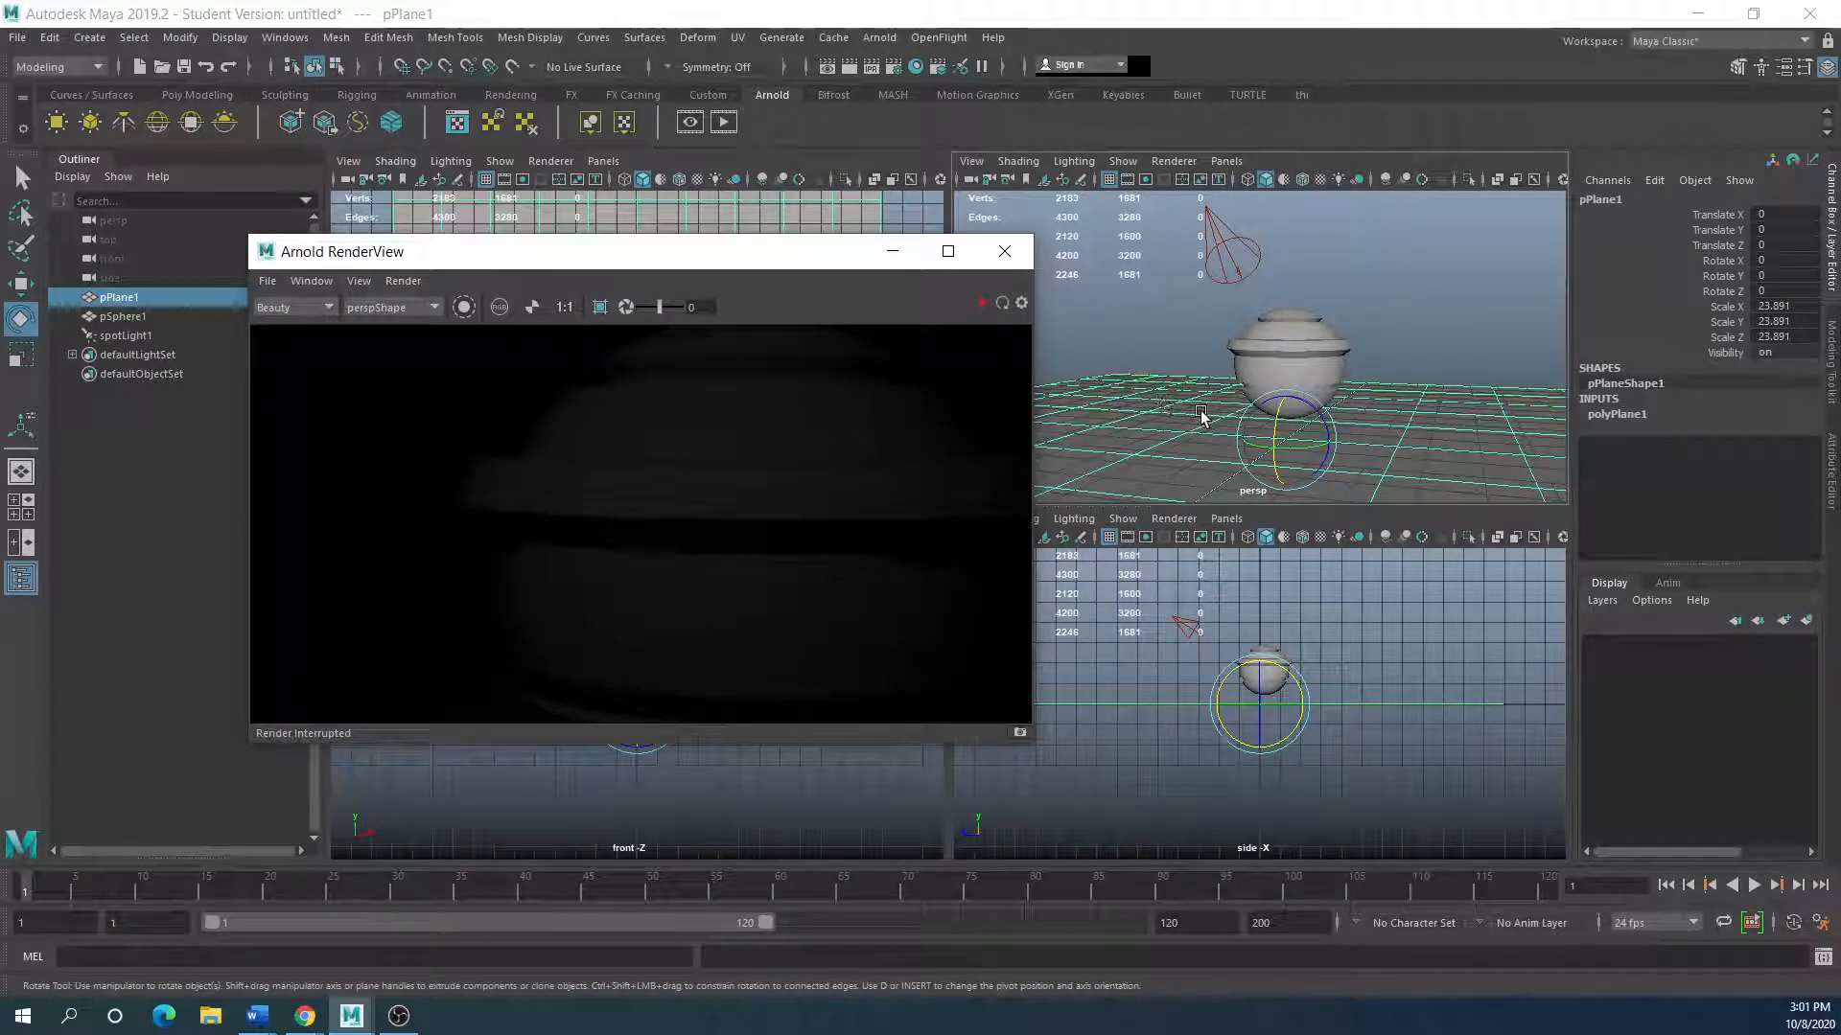
pyautogui.press('space')
pyautogui.moveTo(599, 254); pyautogui.dragTo(1378, 323)
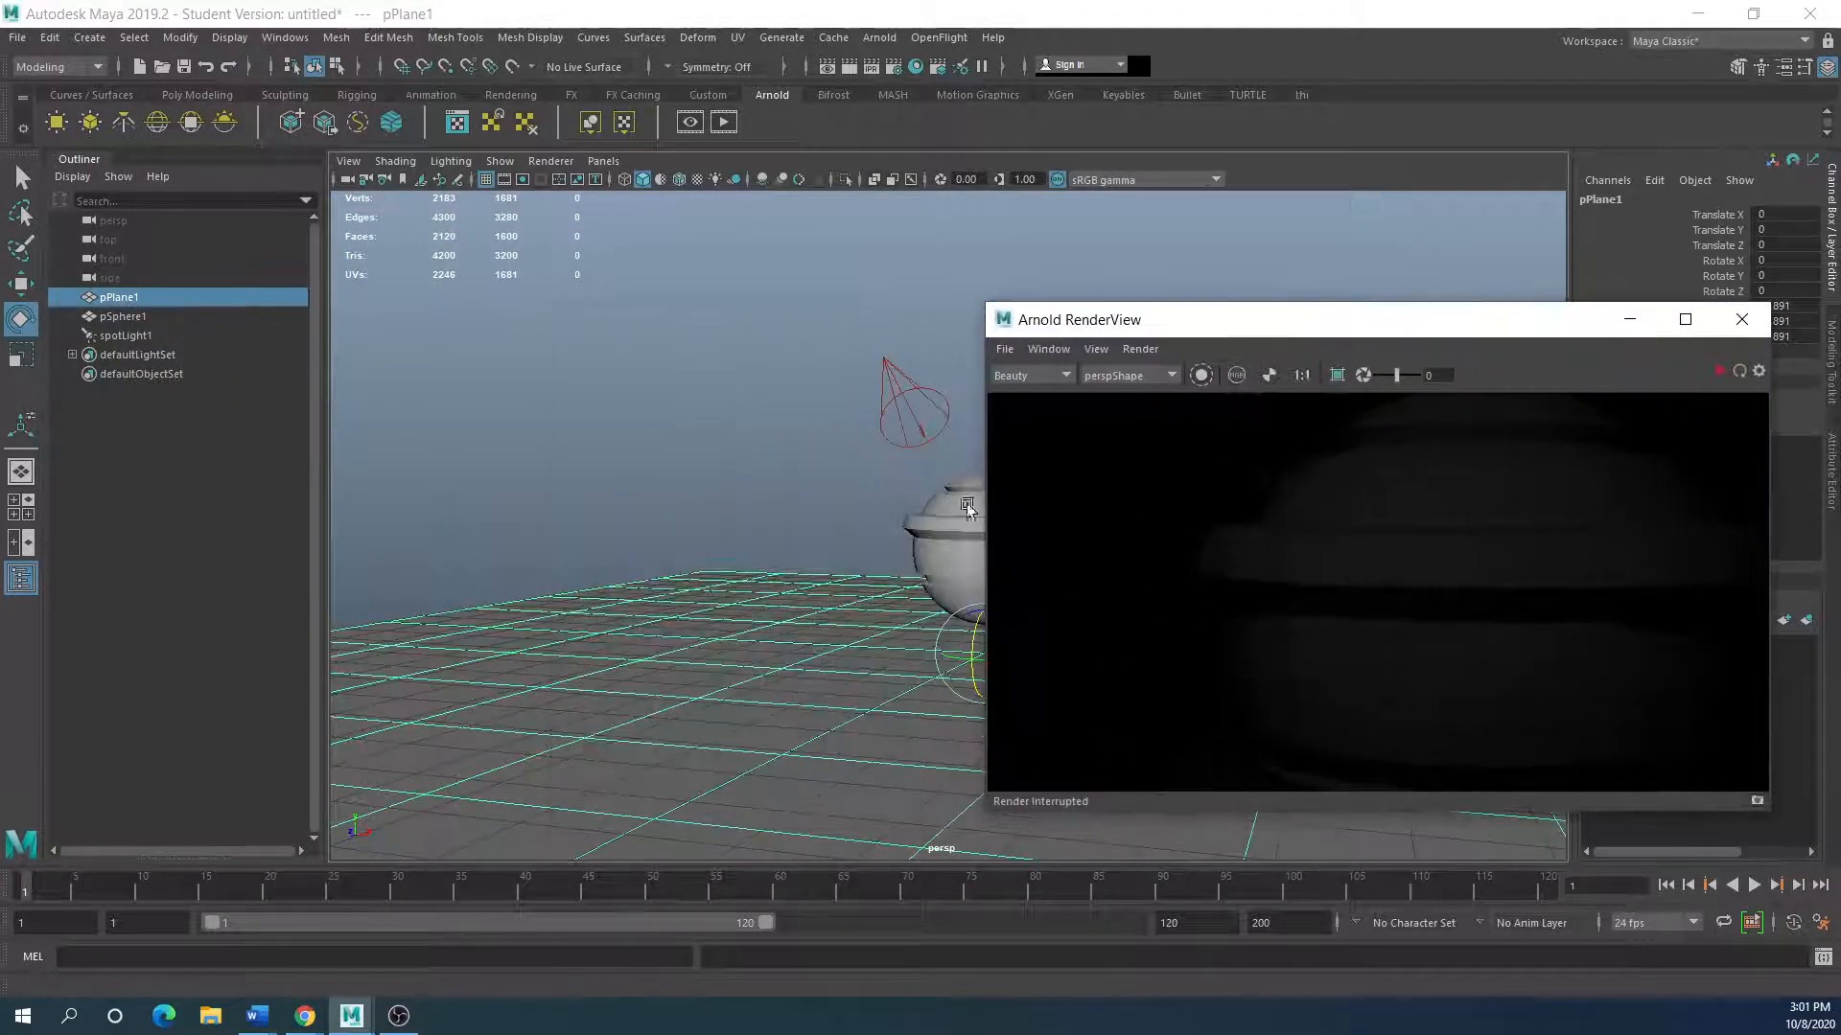
pyautogui.scroll(-3, 871, 551)
pyautogui.keyDown('alt'); pyautogui.moveTo(825, 558); pyautogui.dragTo(575, 540); pyautogui.keyUp('alt')
pyautogui.moveTo(1306, 330); pyautogui.dragTo(1076, 302)
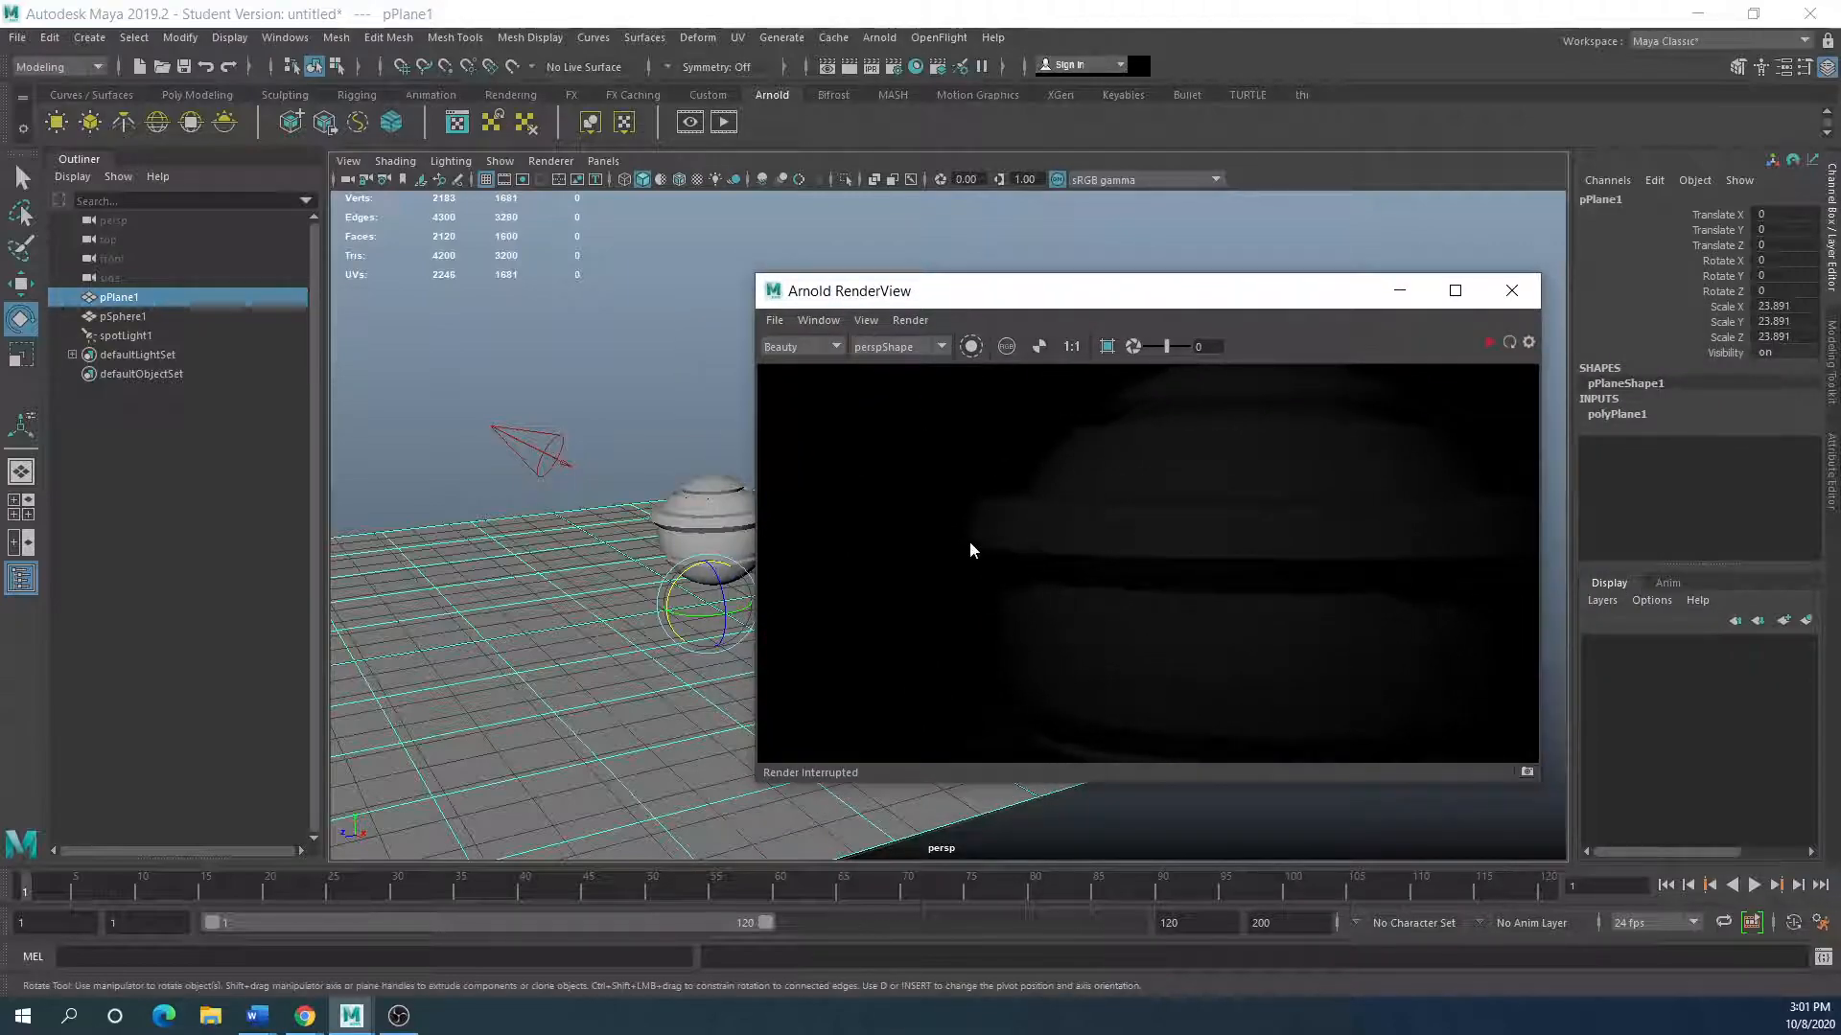
pyautogui.scroll(-3, 1010, 558)
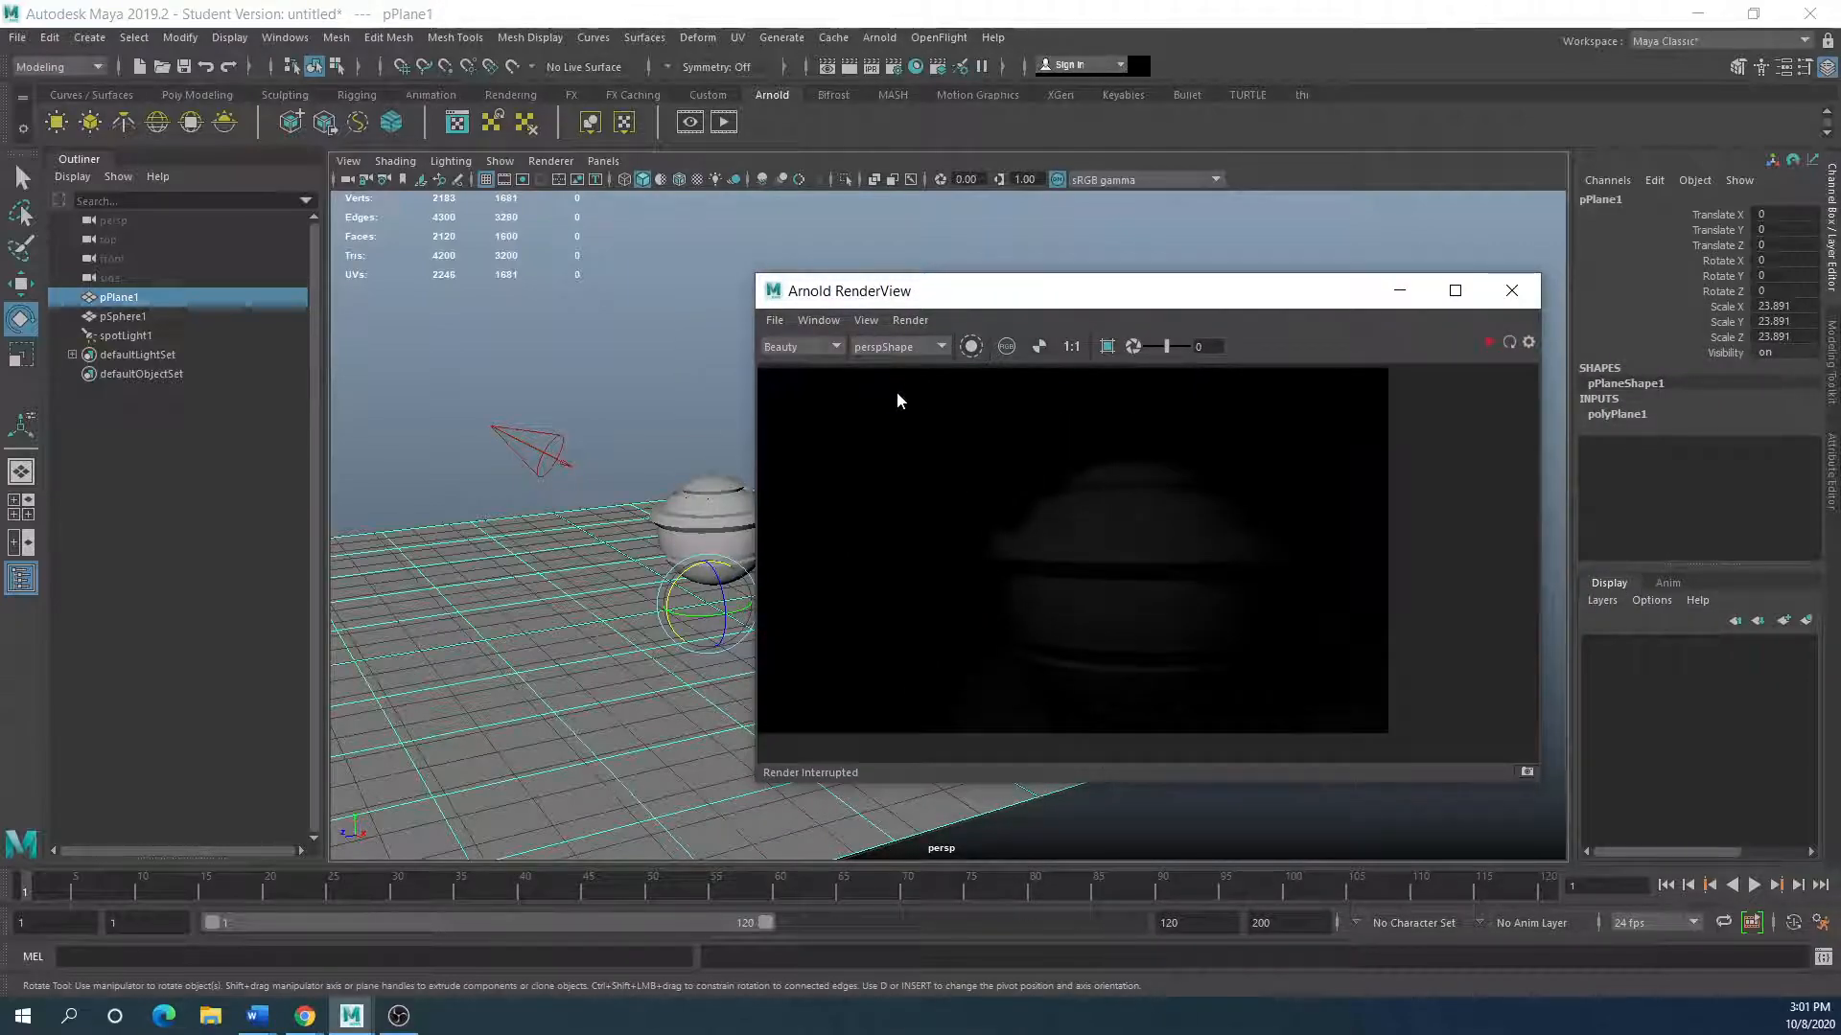
pyautogui.moveTo(1039, 301); pyautogui.dragTo(0, 235)
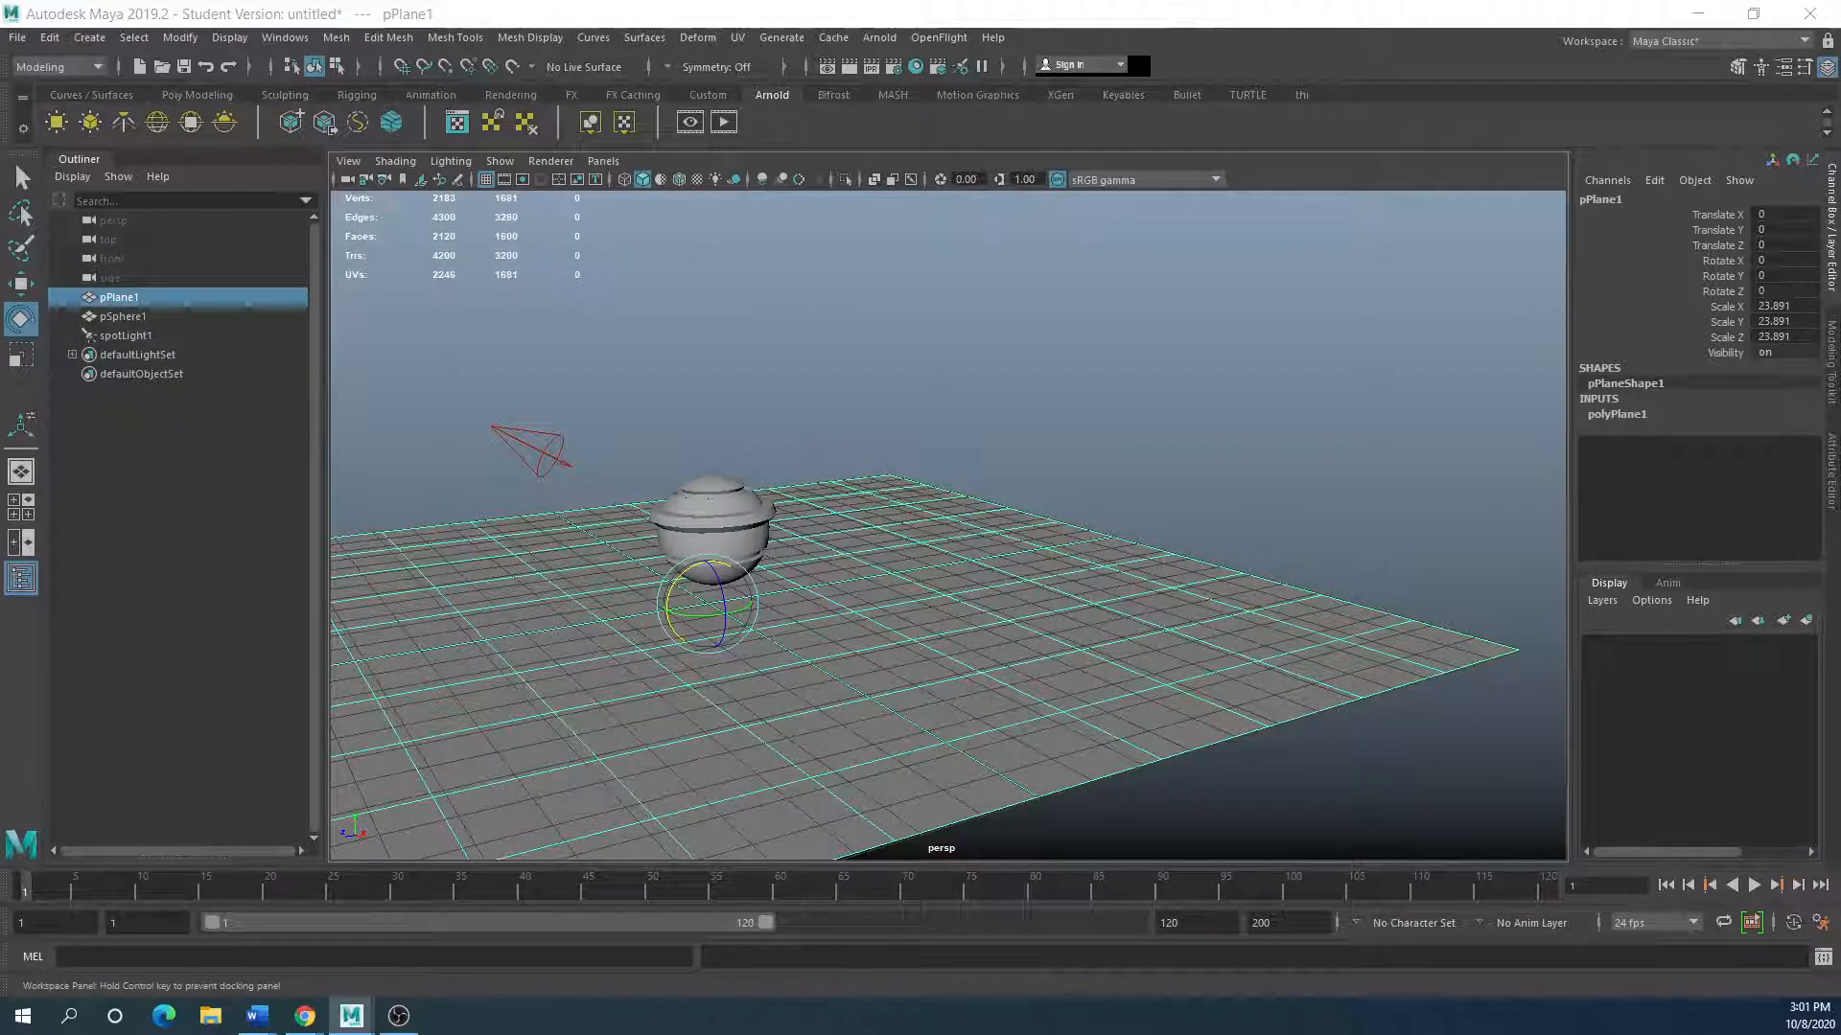
# Step: Open the spot light's full attributes and set its intensity to 3.117
pyautogui.click(538, 433)
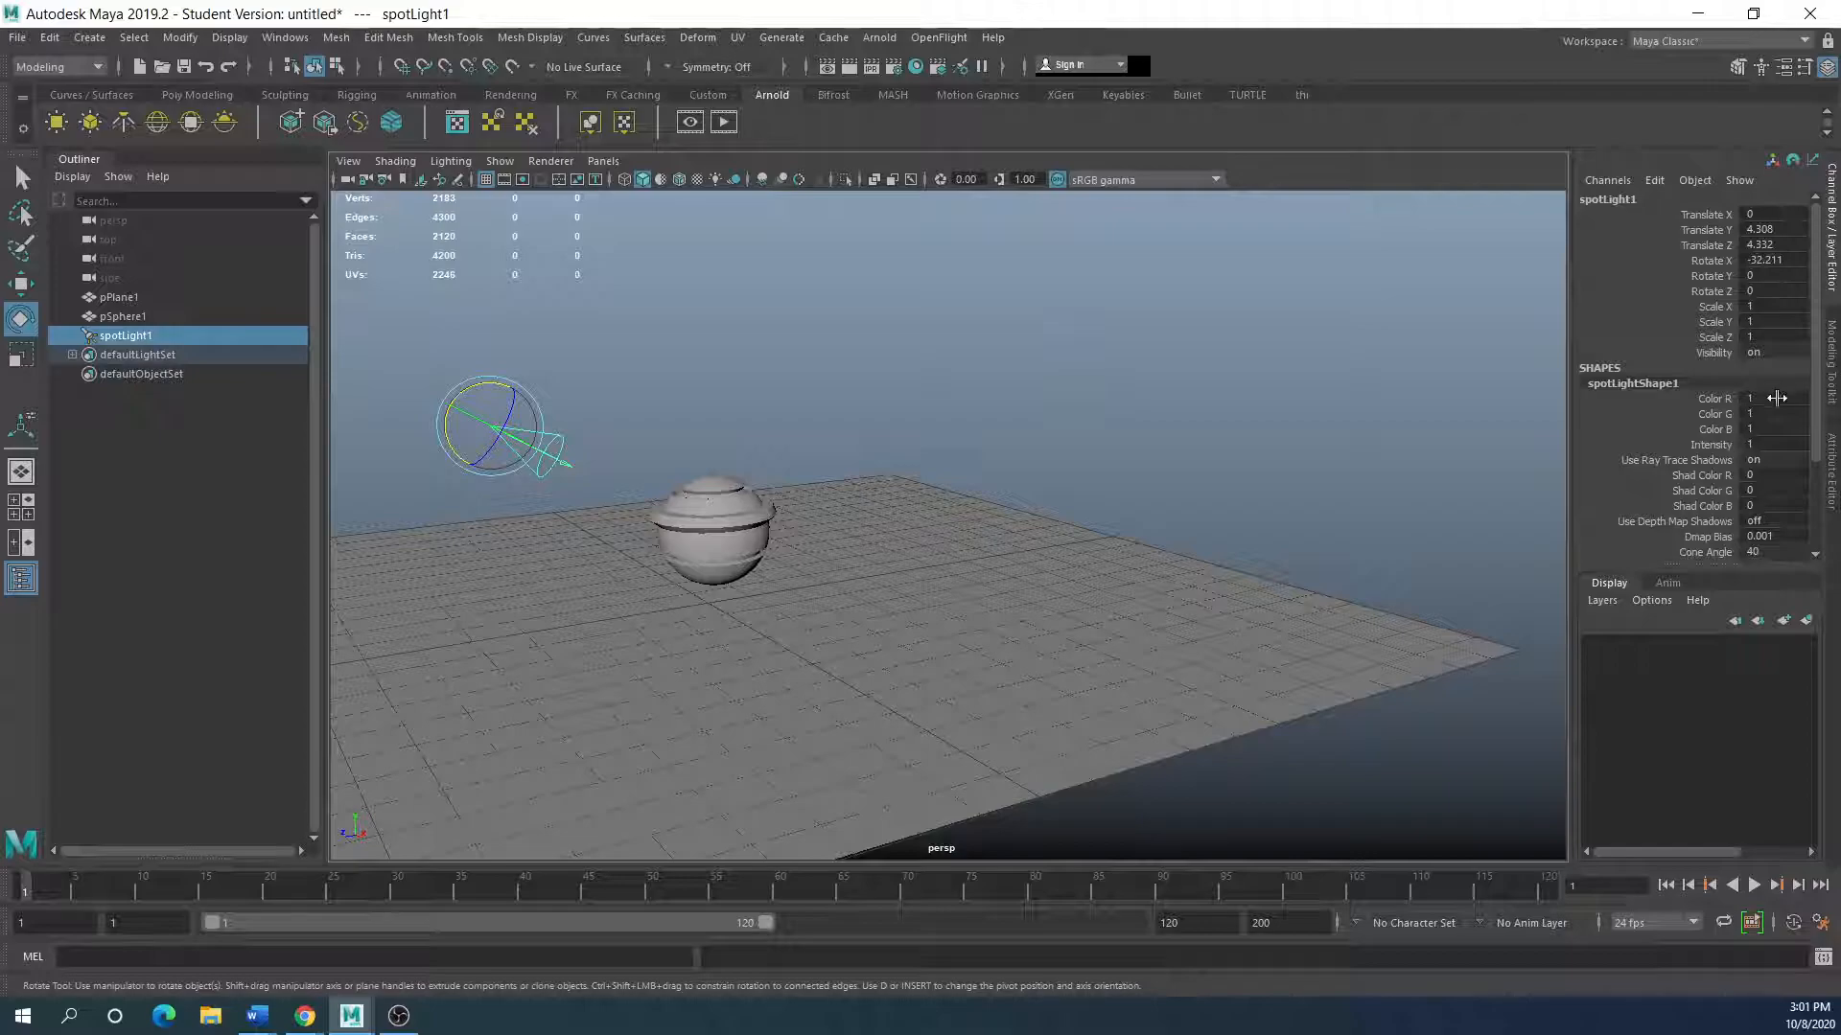
pyautogui.hotkey('ctrl', 'a')
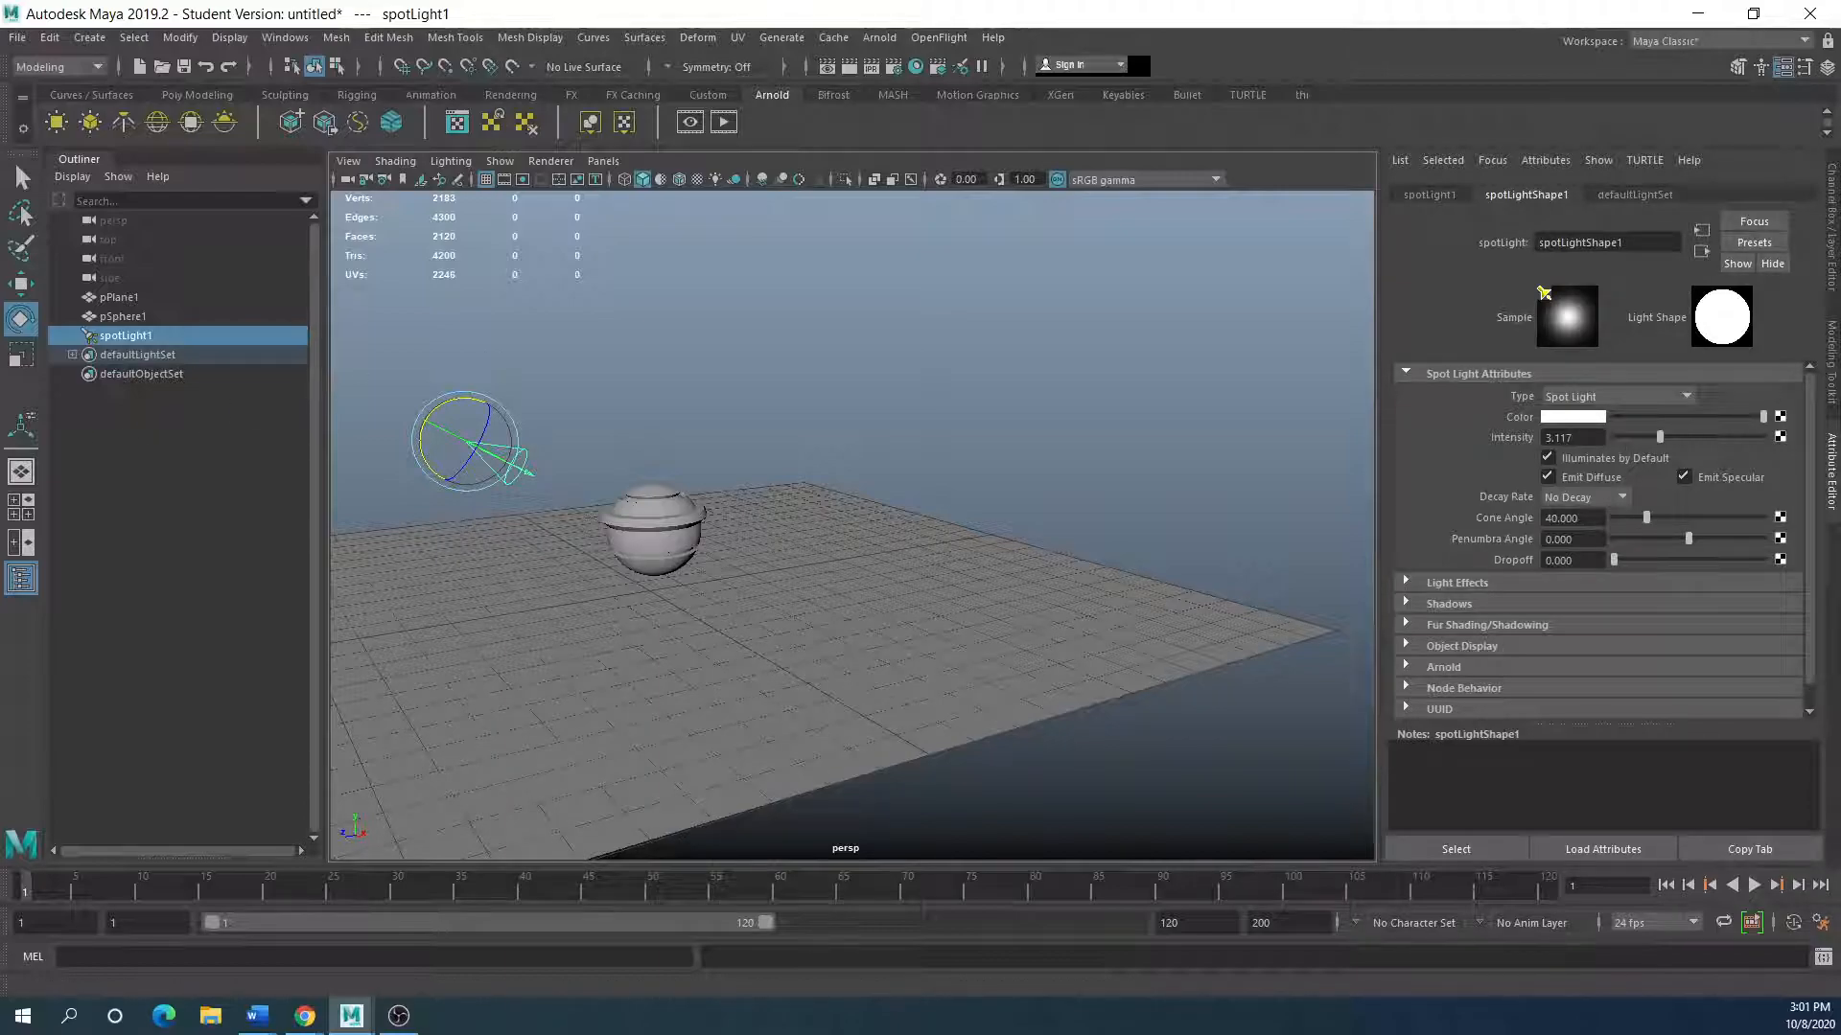
# Step: Bring the Arnold RenderView back beside the sphere, narrow its window, and restart the live render
pyautogui.moveTo(391, 396); pyautogui.dragTo(962, 293)
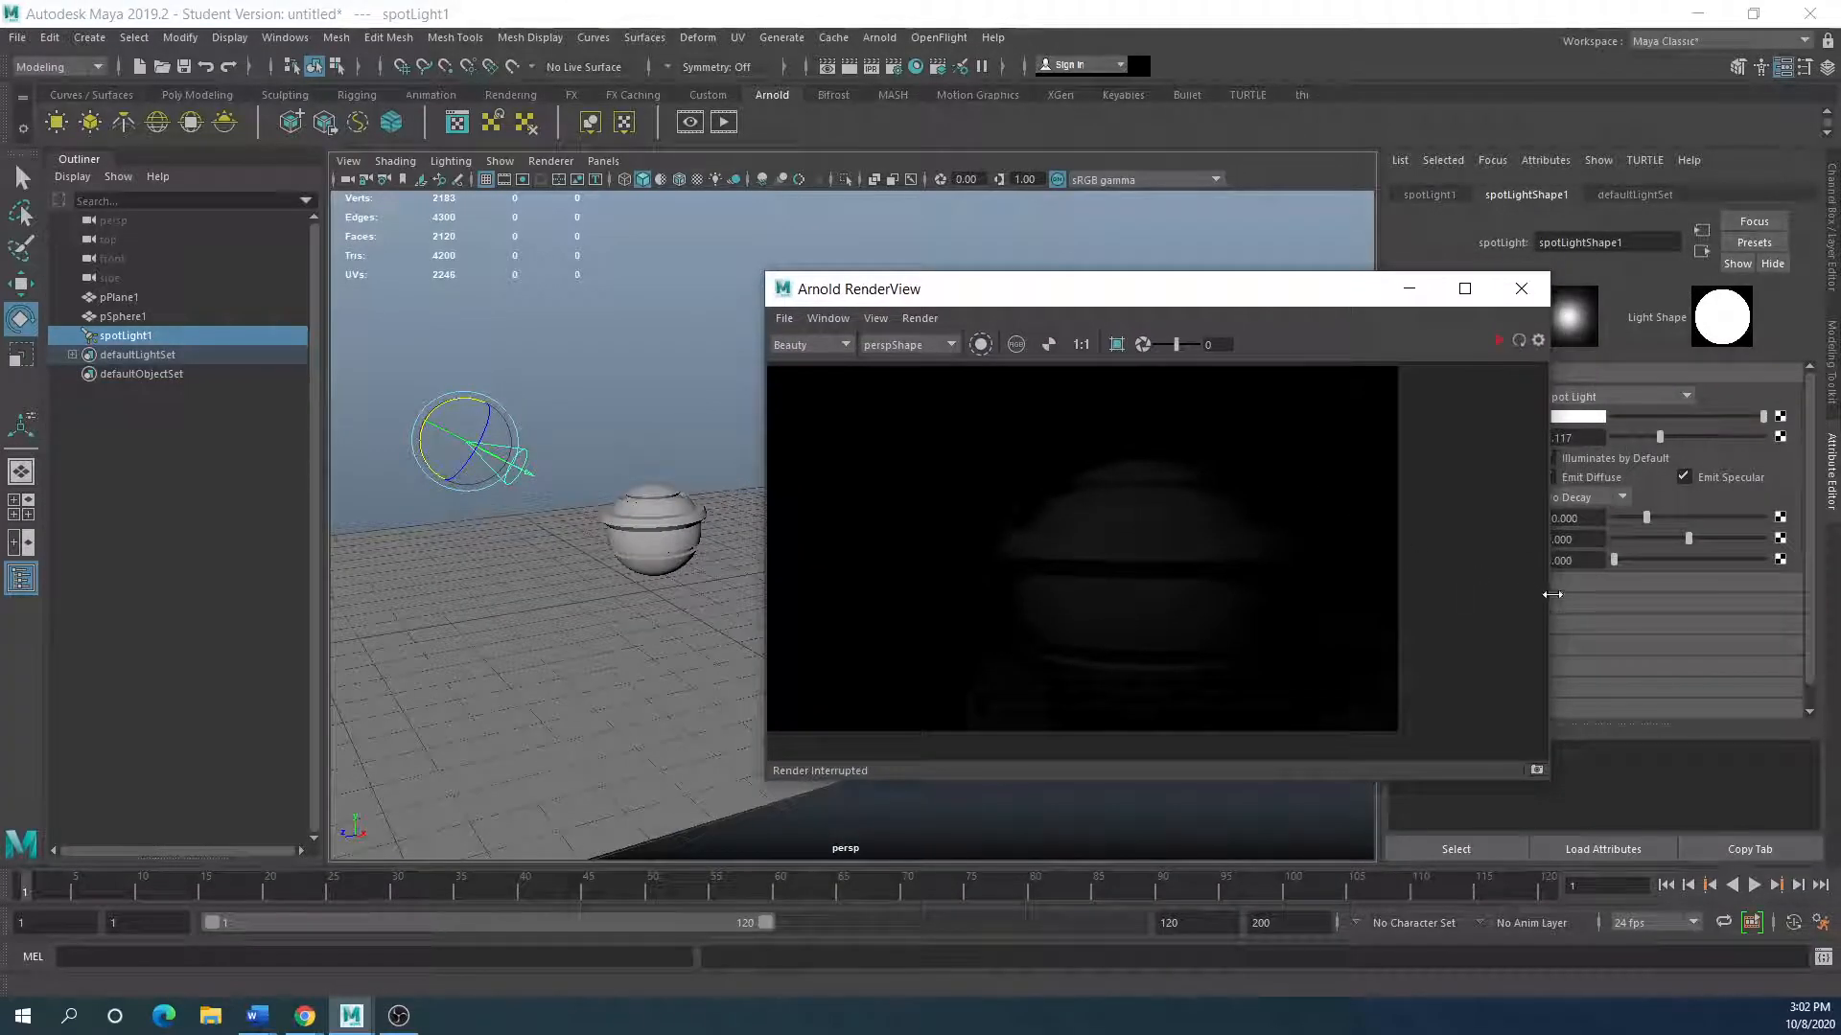
pyautogui.moveTo(1553, 598); pyautogui.dragTo(1311, 599)
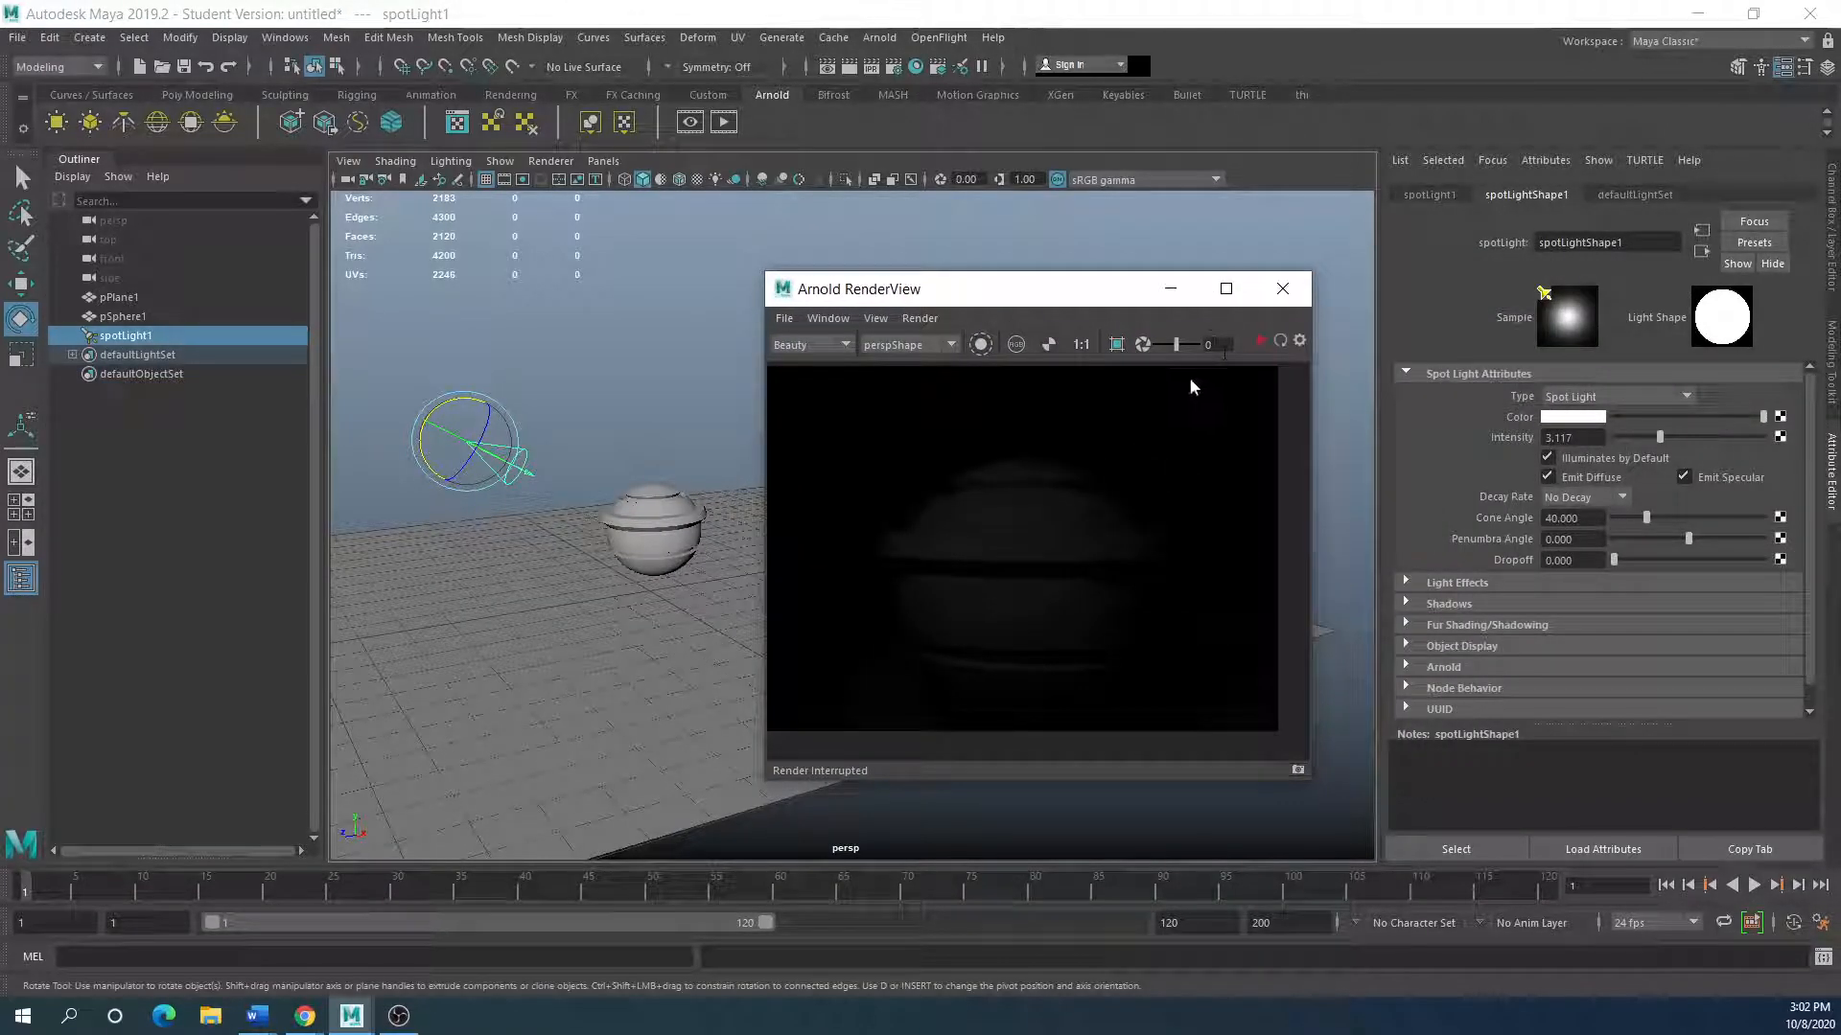
pyautogui.click(1262, 343)
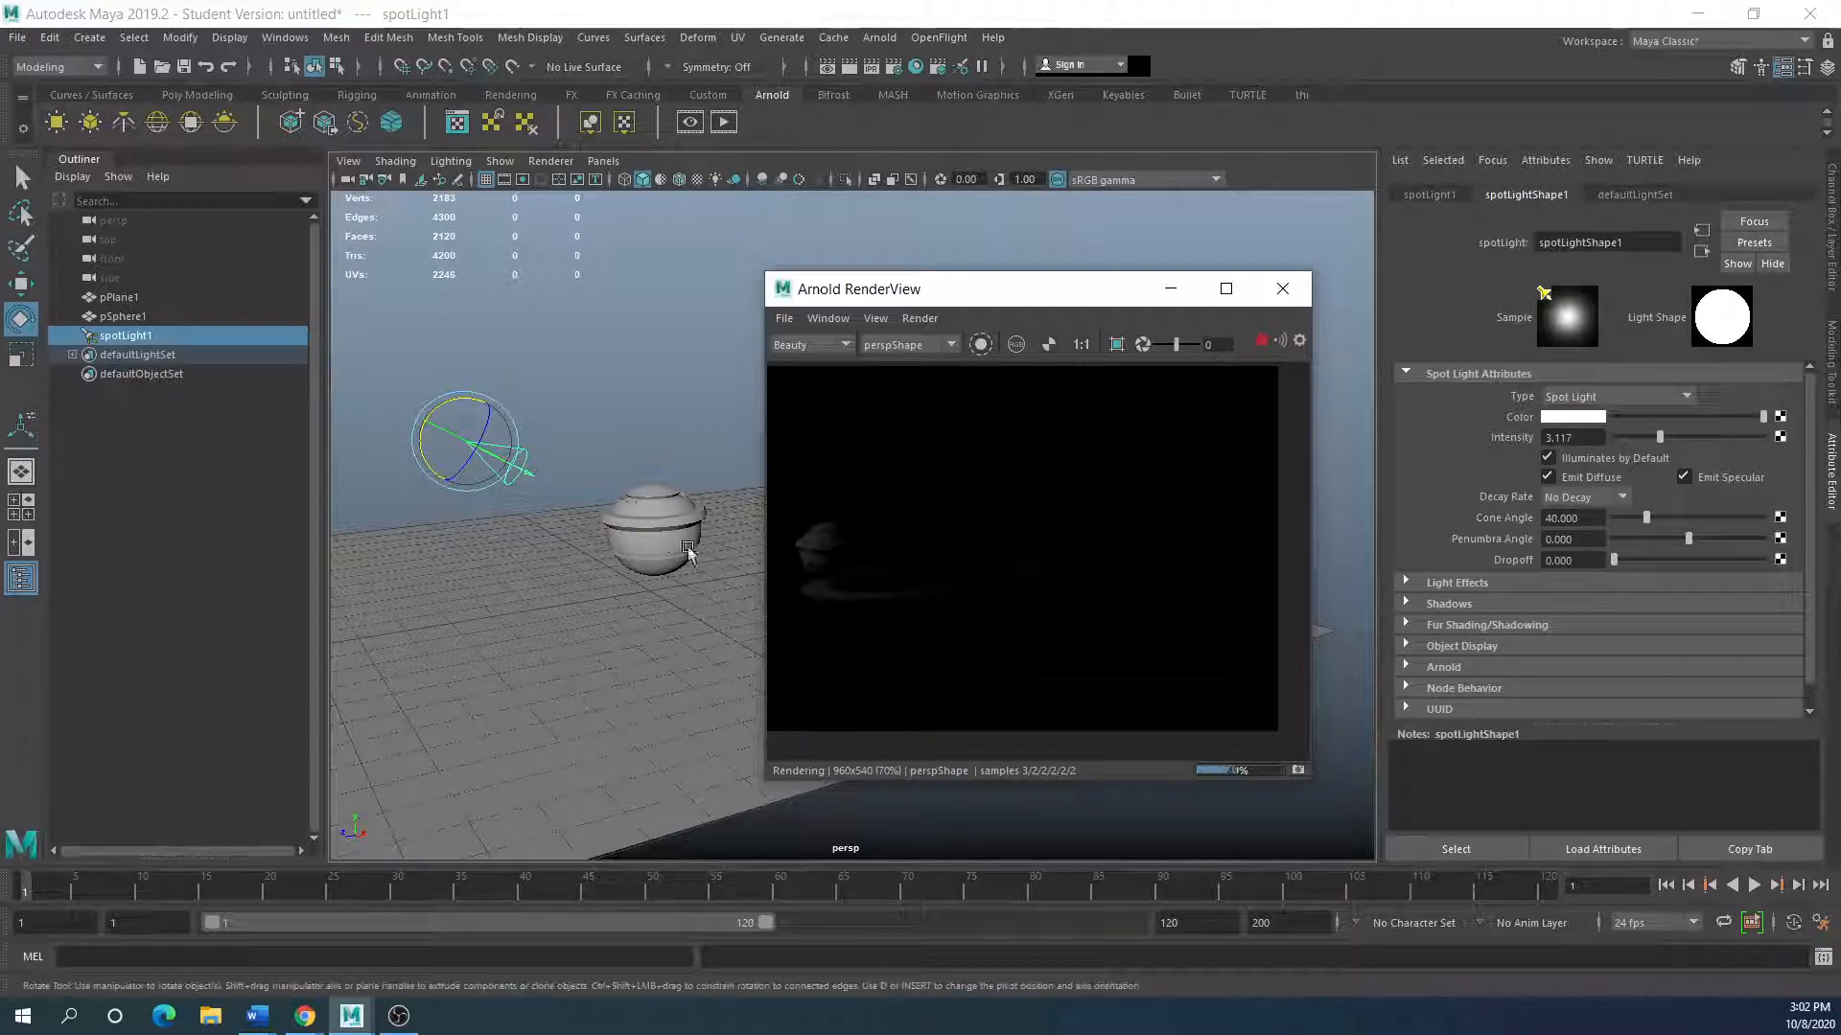
# Step: Frame the sphere in the perspective view, keeping the spot light in sight
pyautogui.click(615, 522)
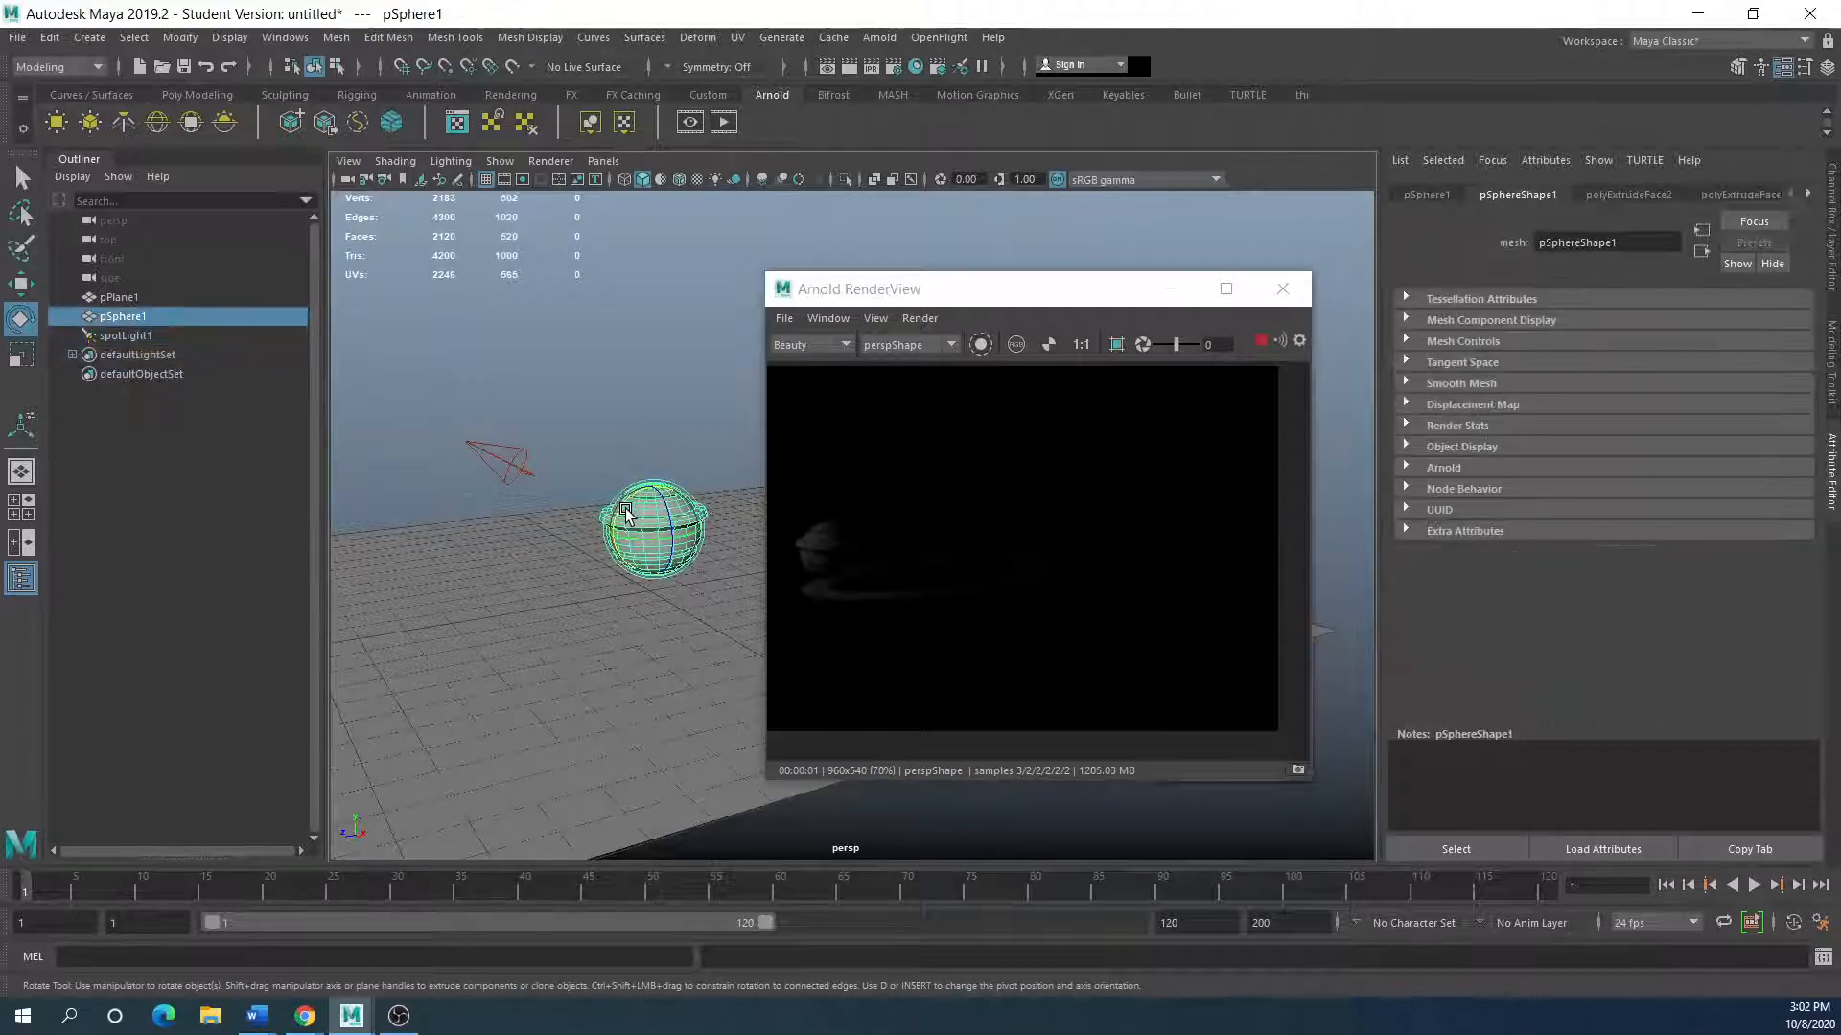
pyautogui.press('f')
pyautogui.scroll(-4, 645, 543)
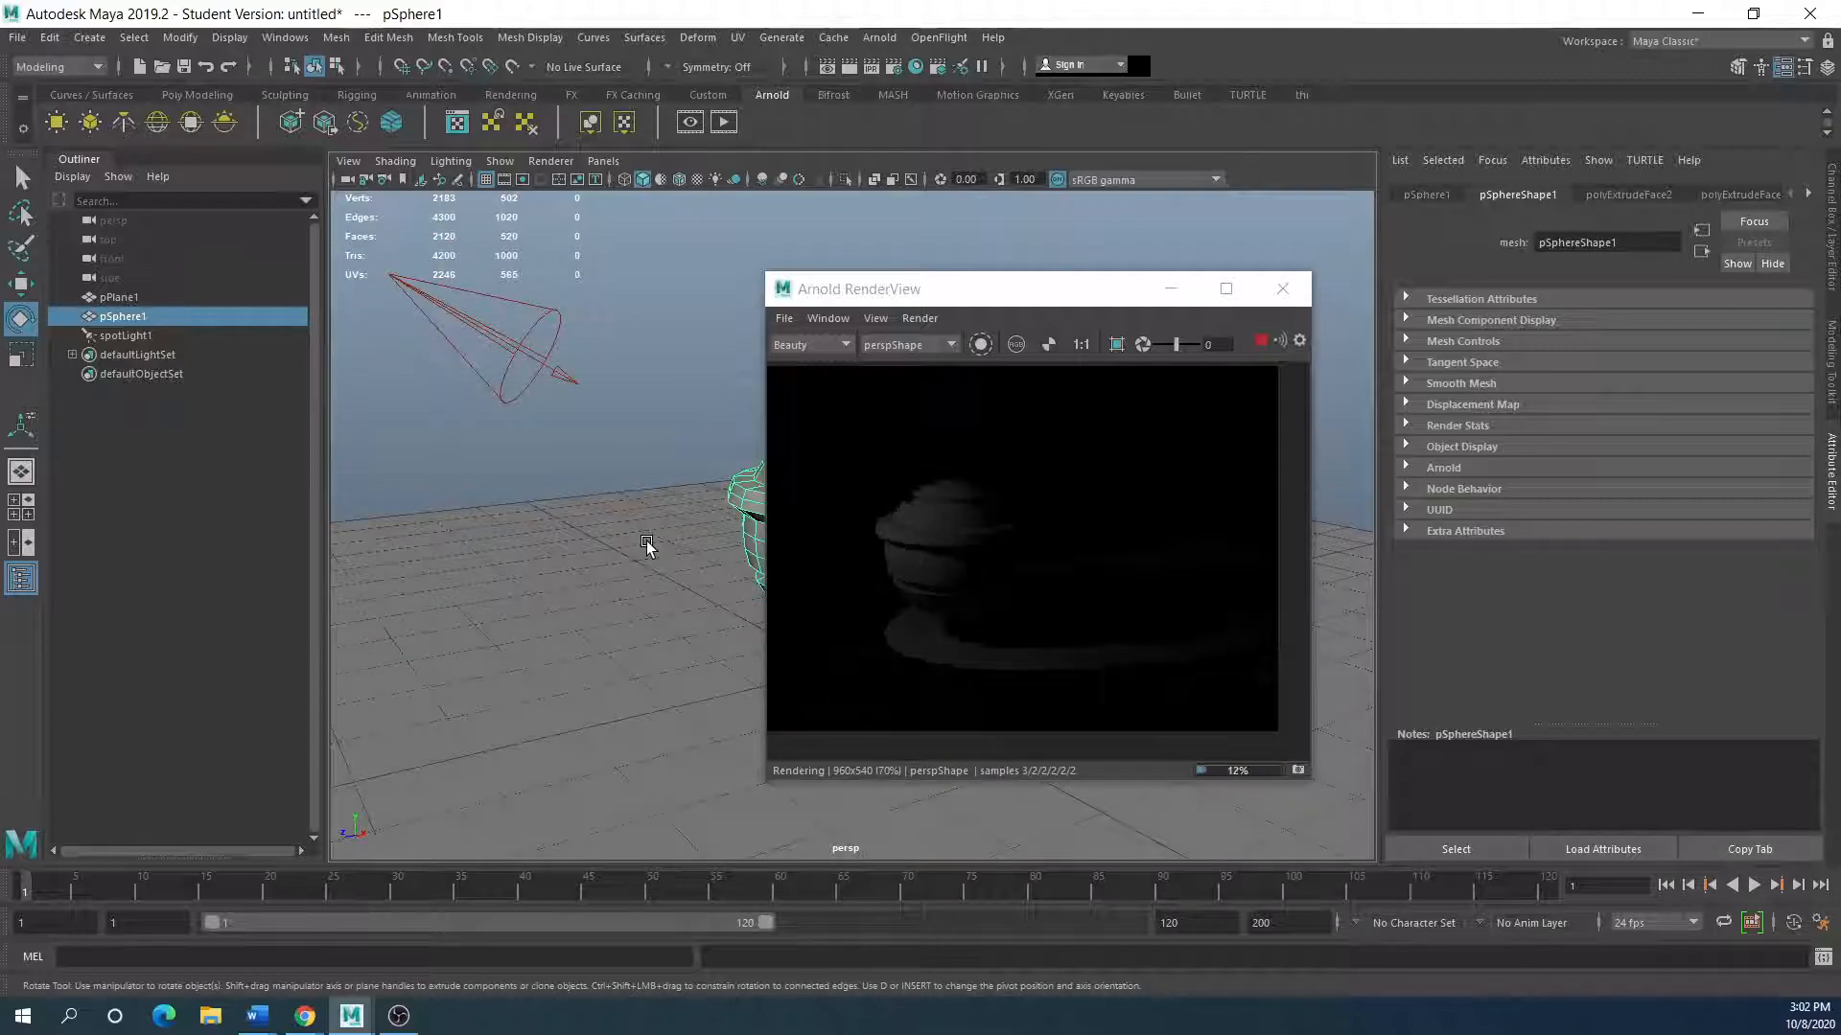
# Step: Set the spot light's intensity to 20
pyautogui.click(560, 314)
pyautogui.moveTo(1659, 437); pyautogui.dragTo(1747, 439)
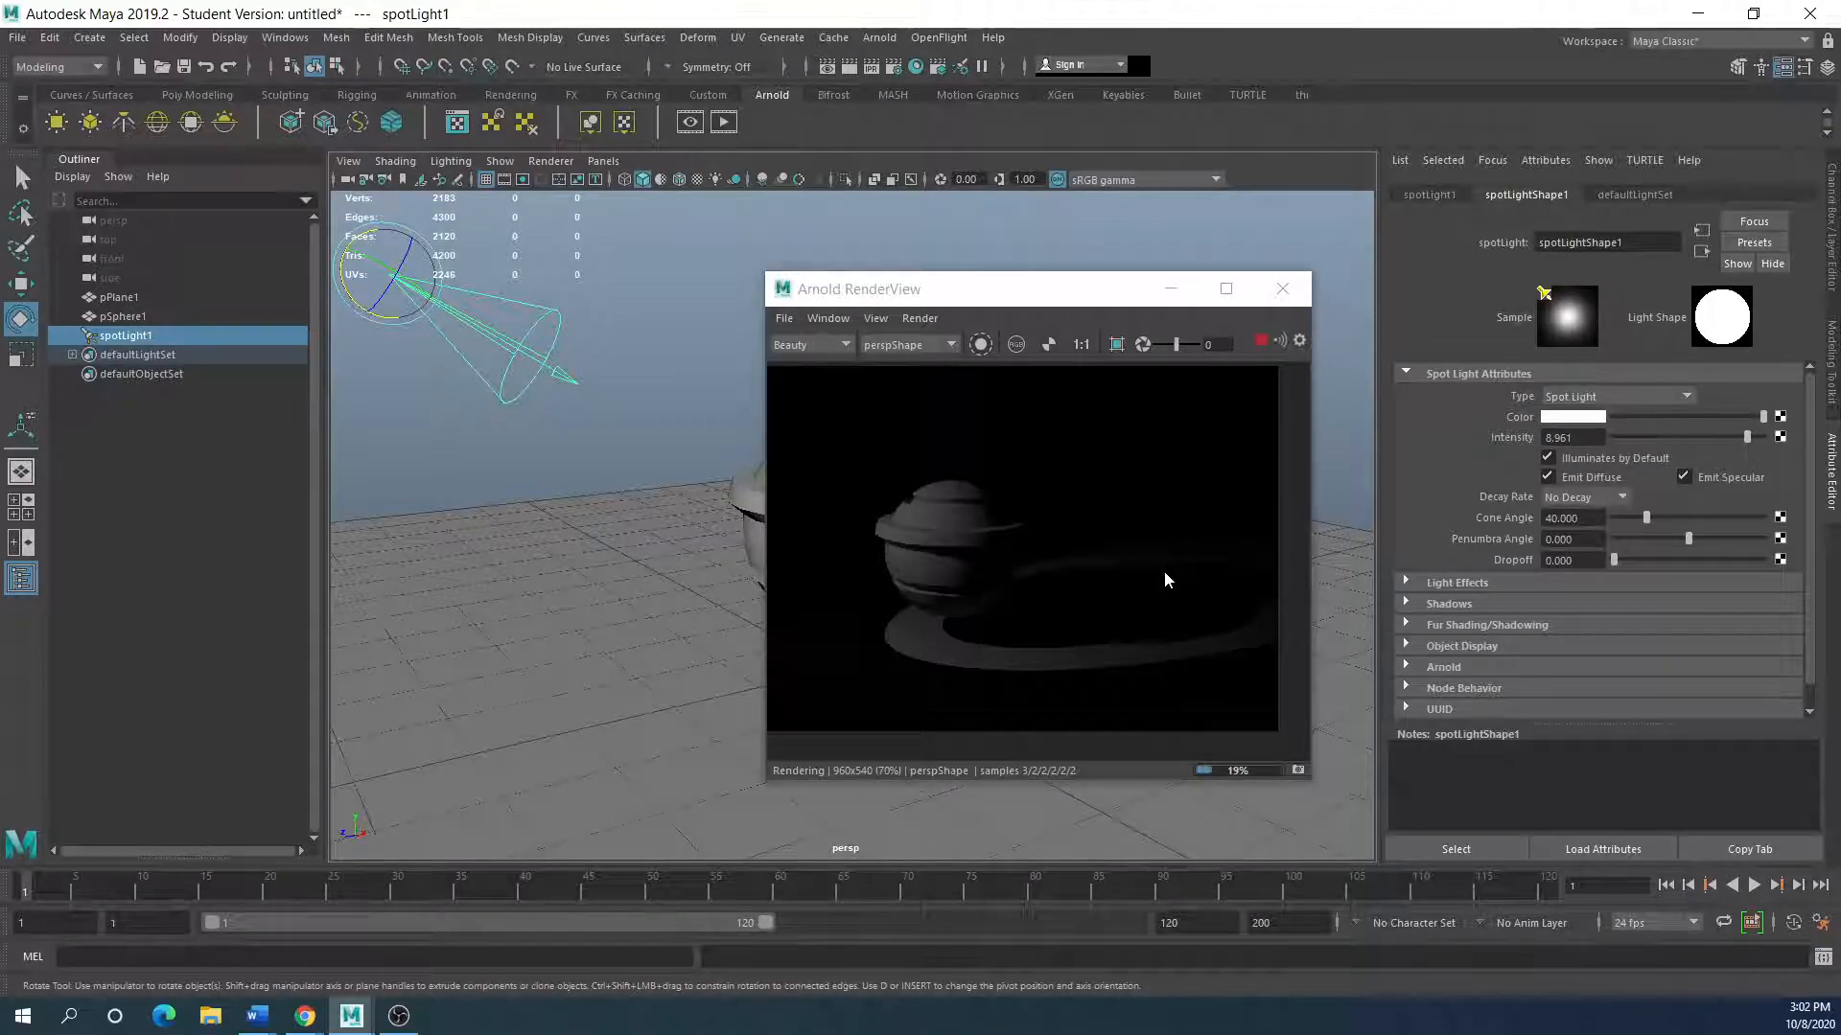
pyautogui.click(1577, 439)
pyautogui.write('20')
pyautogui.press('Return')
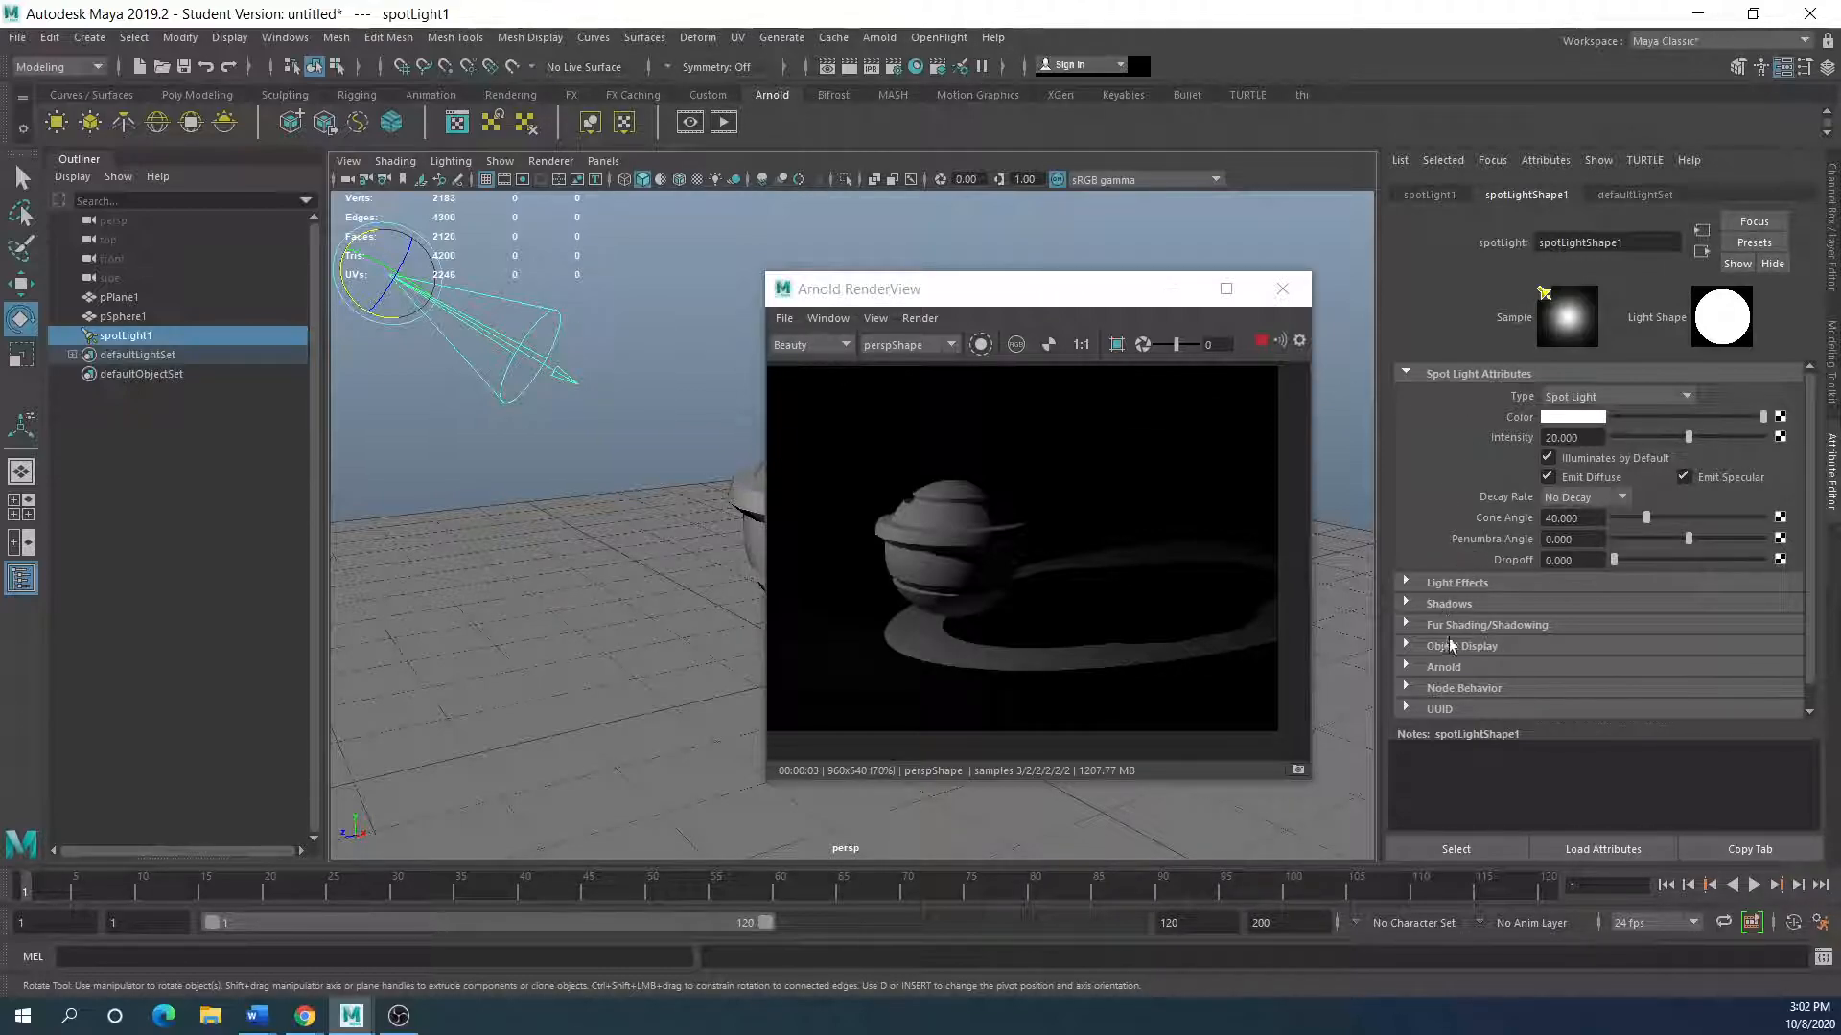
# Step: Delete the spot light and move the Arnold RenderView away from the sphere
pyautogui.moveTo(926, 279); pyautogui.dragTo(838, 298)
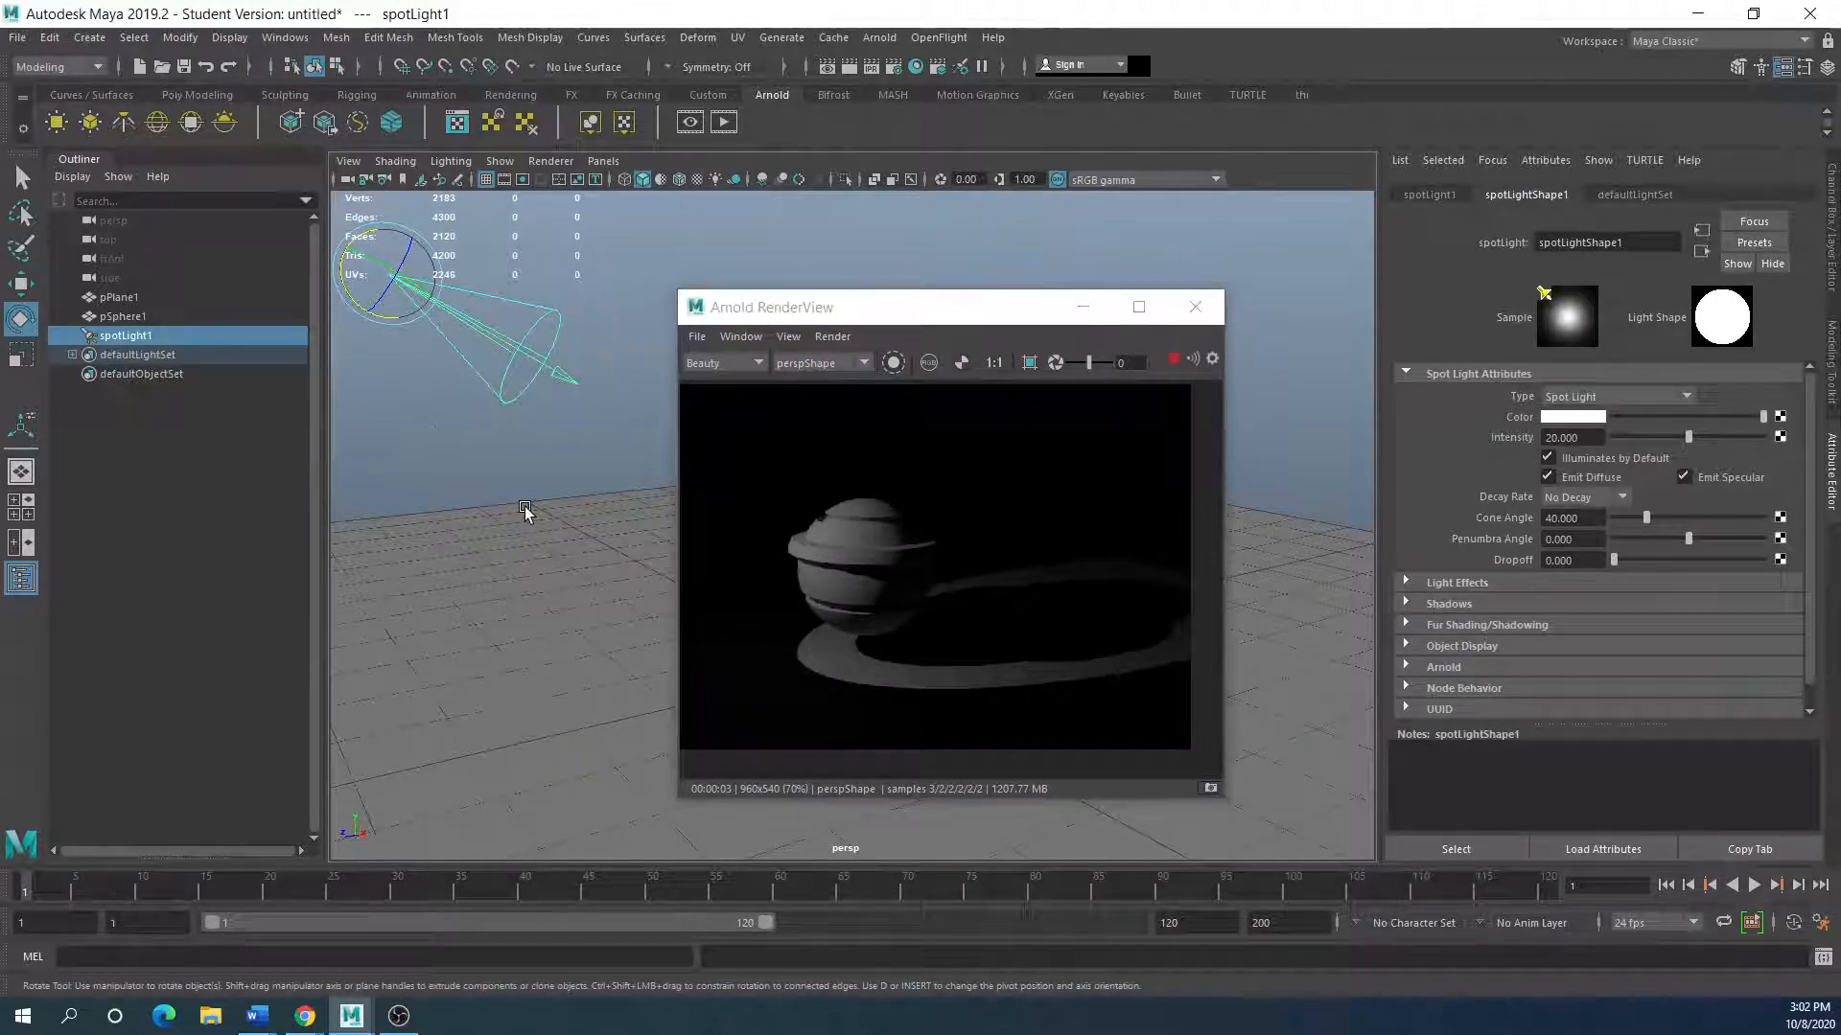
pyautogui.press('Delete')
pyautogui.moveTo(982, 316); pyautogui.dragTo(1359, 395)
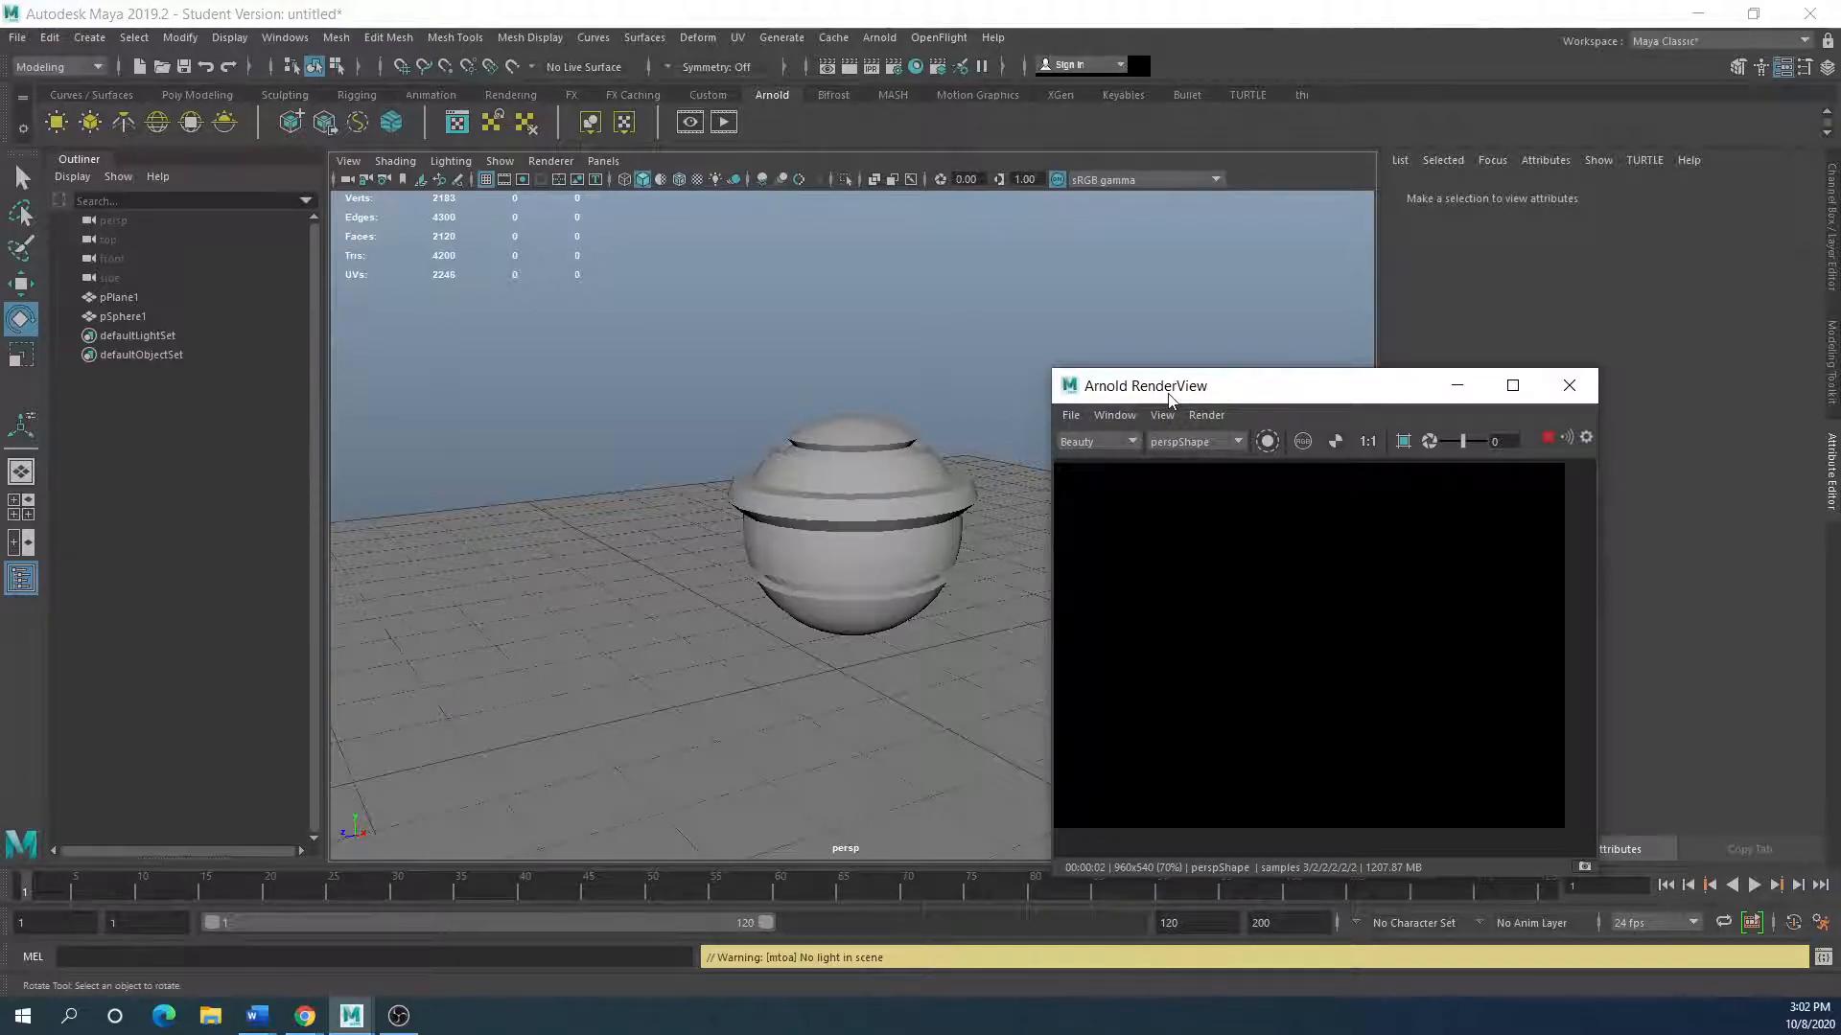
# Step: Create an Arnold area light in the scene
pyautogui.click(877, 37)
pyautogui.click(567, 316)
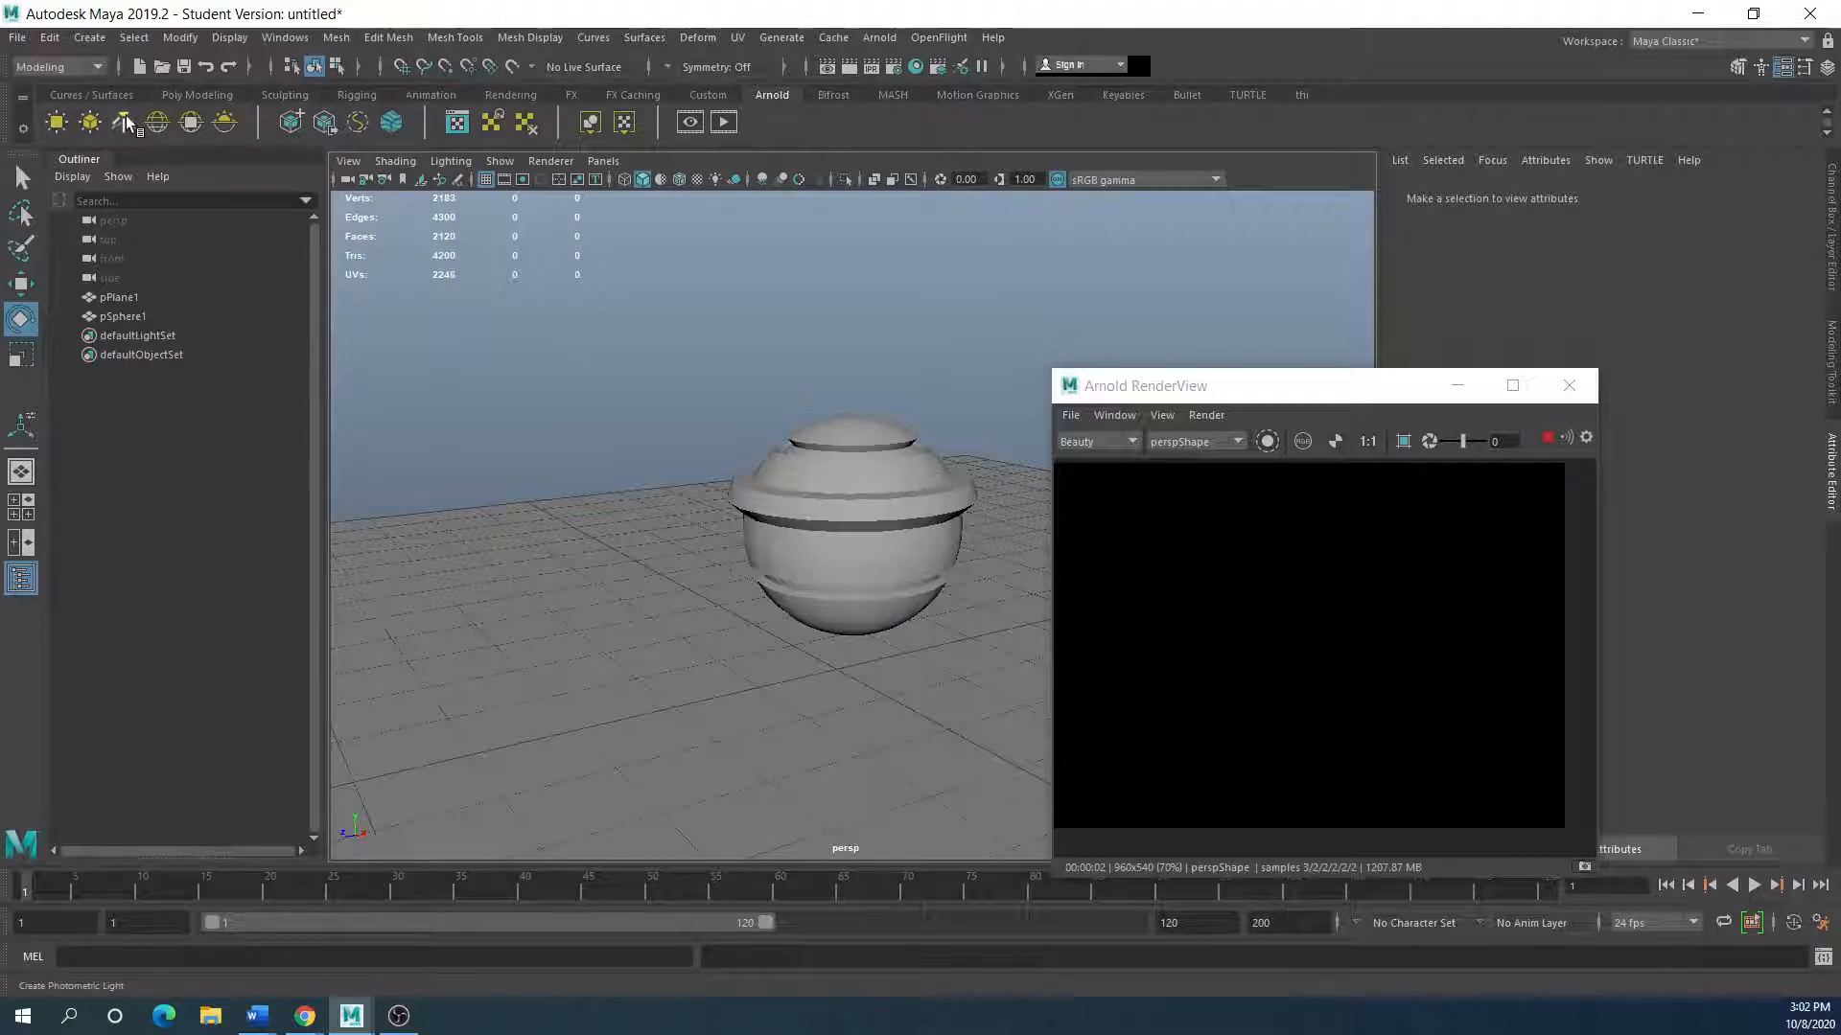
pyautogui.click(879, 36)
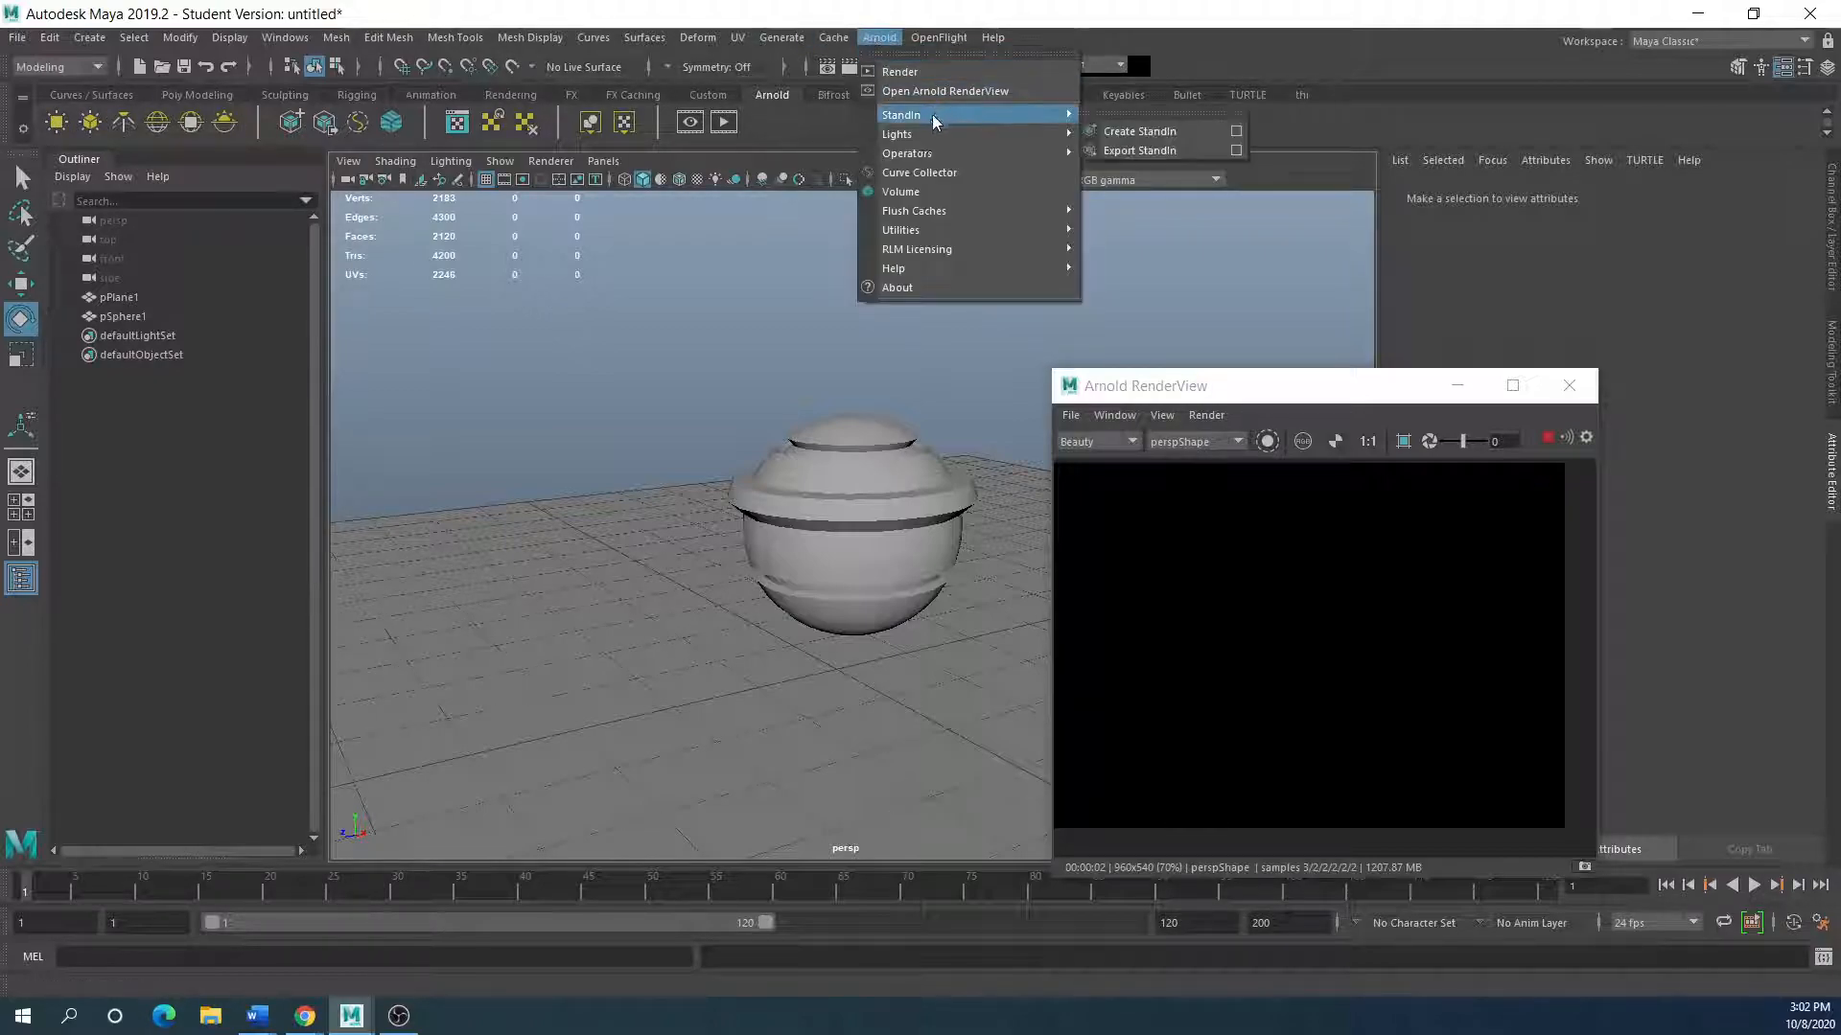
pyautogui.moveTo(933, 132)
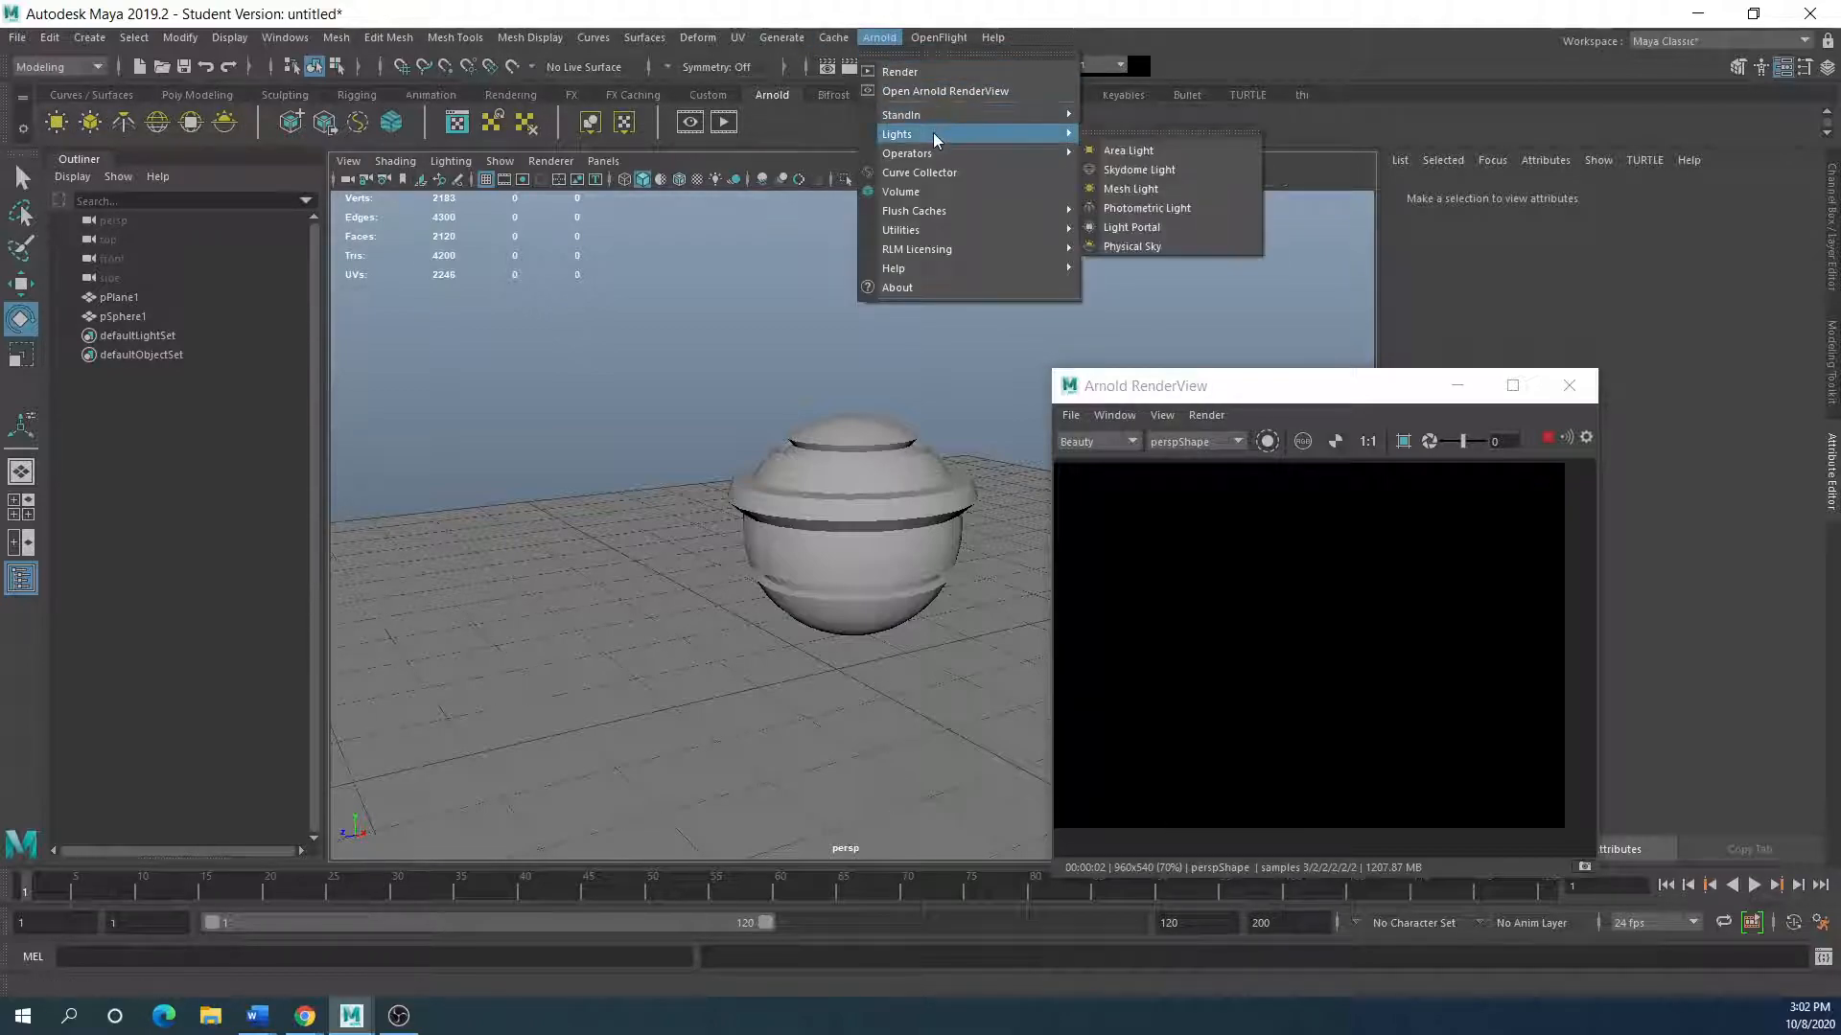
pyautogui.click(1118, 151)
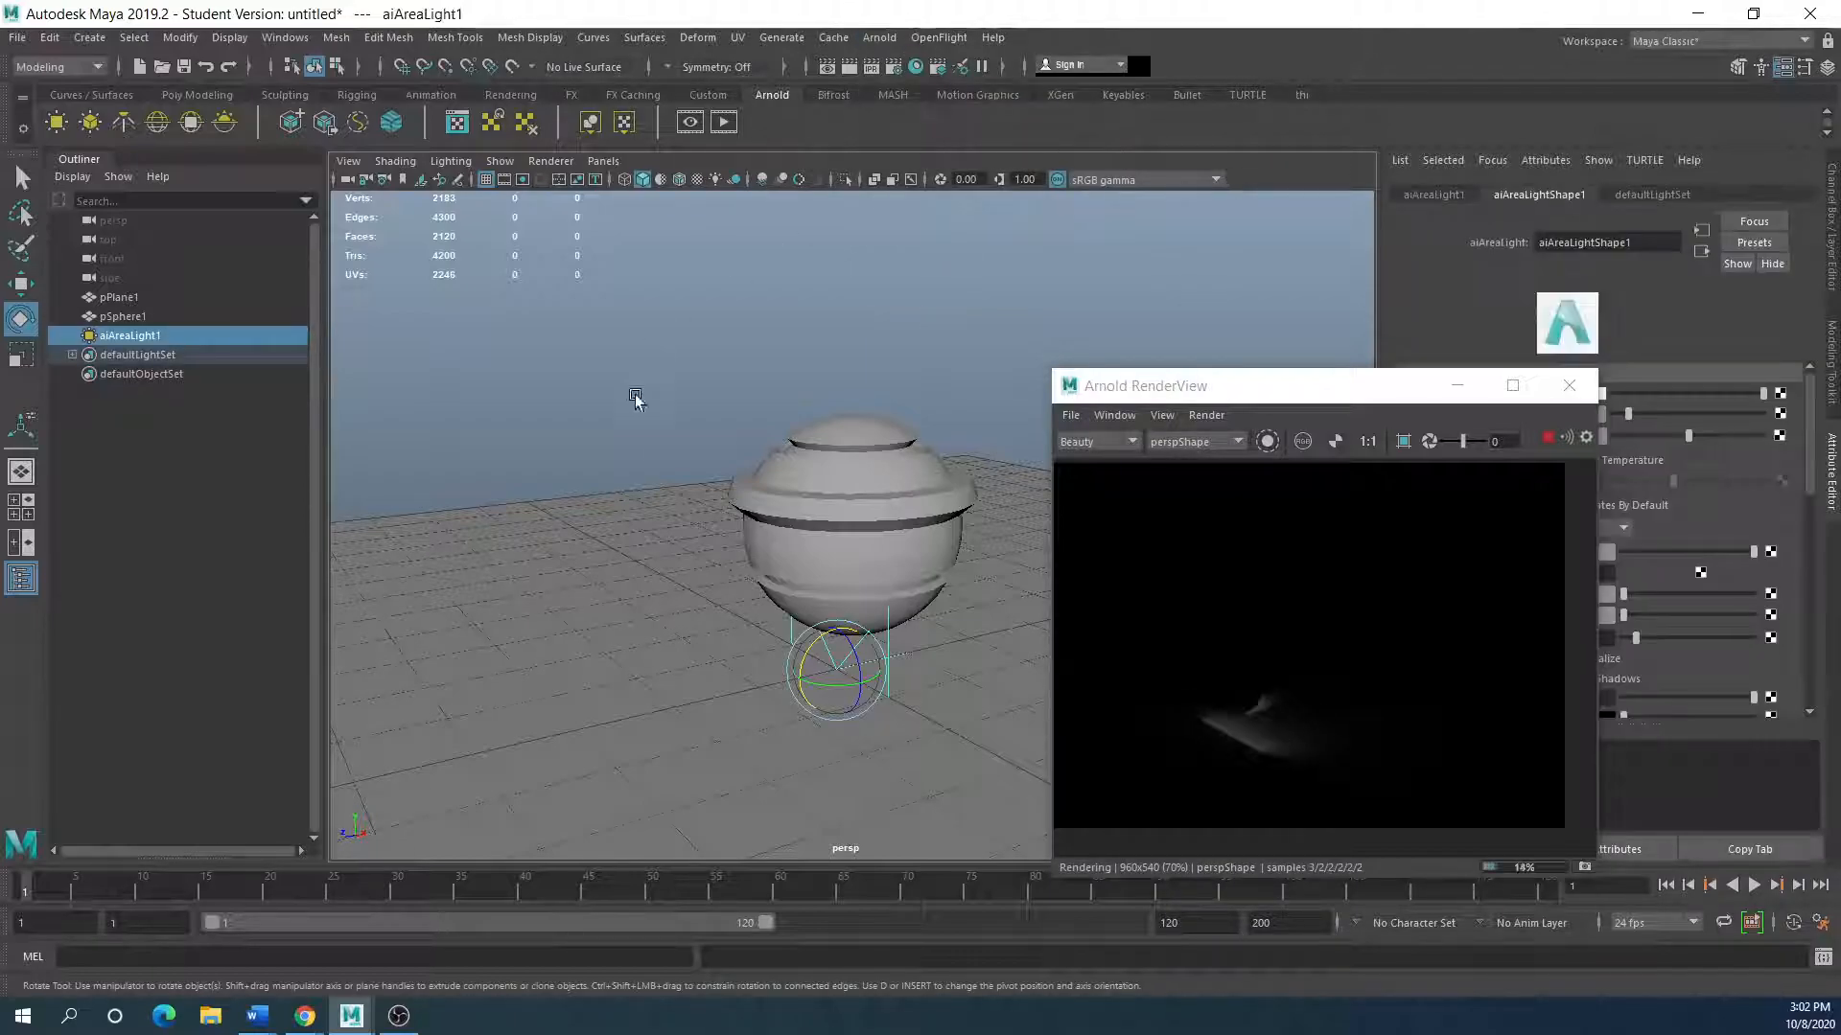
# Step: Raise the area light to the sphere's height and move it out beside the sphere, with the Arnold RenderView set aside
pyautogui.moveTo(1279, 406); pyautogui.dragTo(984, 323)
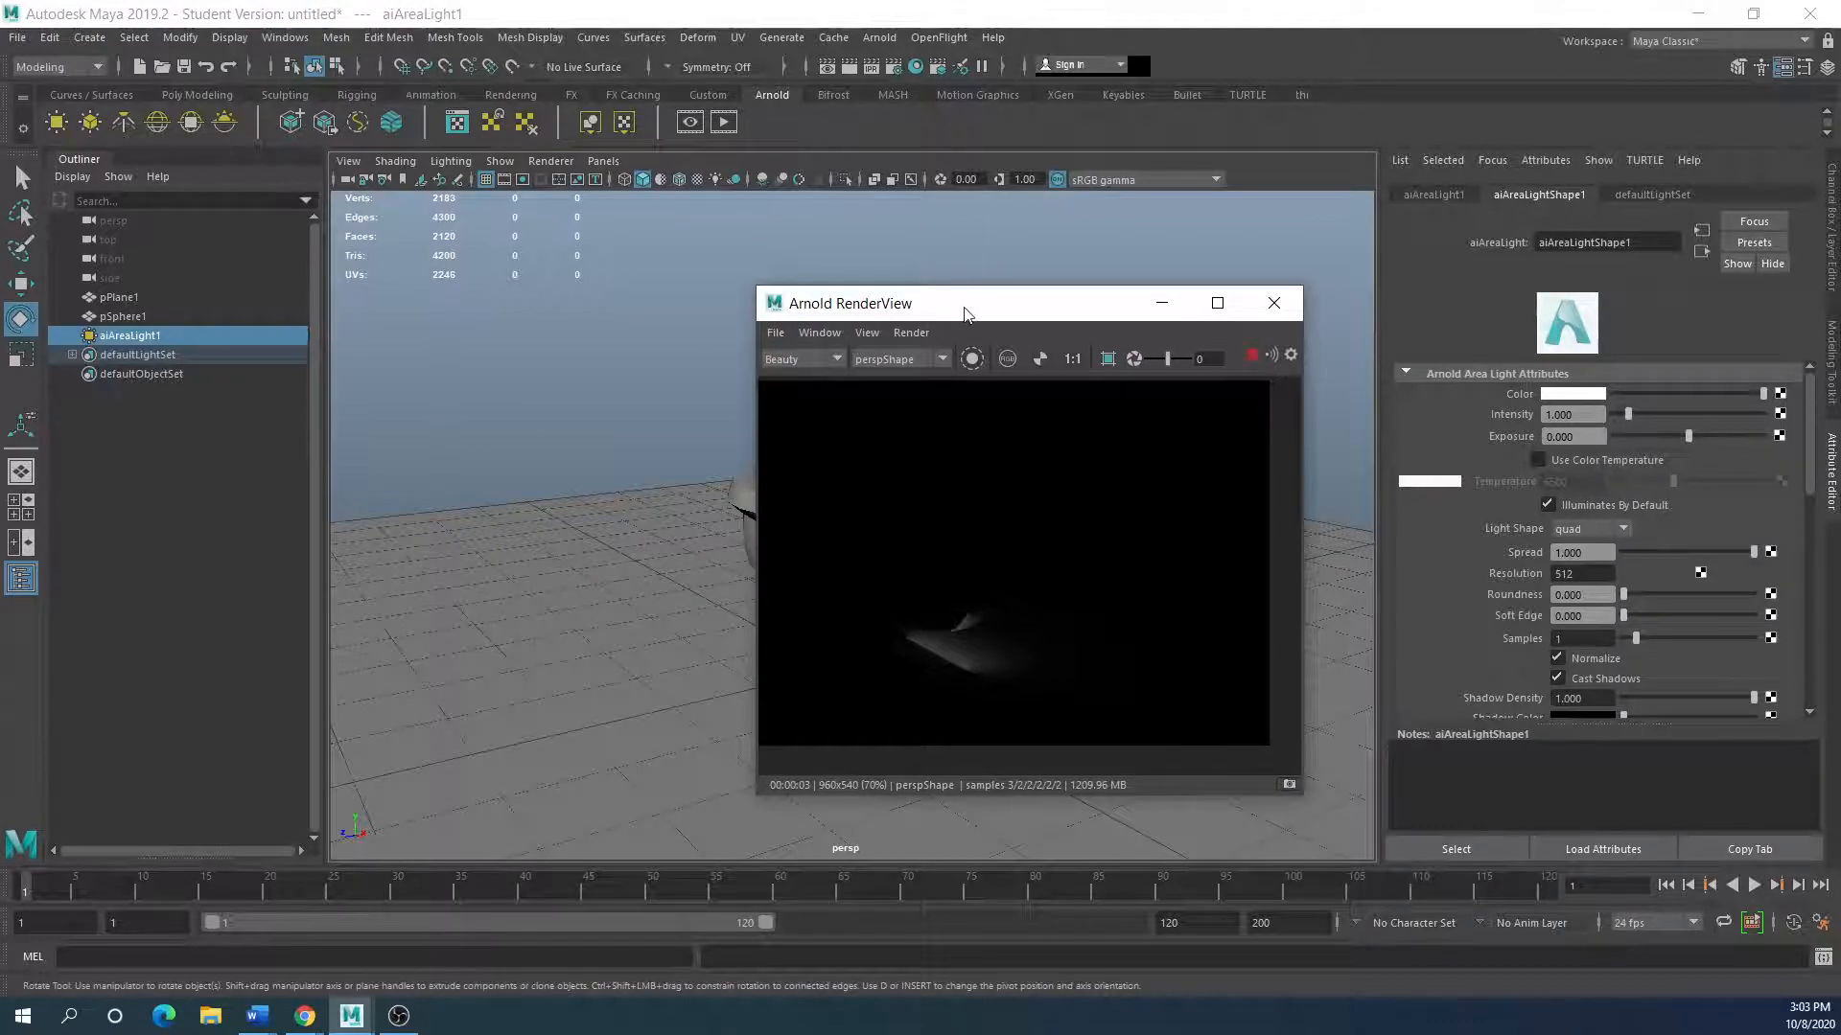
pyautogui.moveTo(966, 308); pyautogui.dragTo(1409, 306)
pyautogui.press('w')
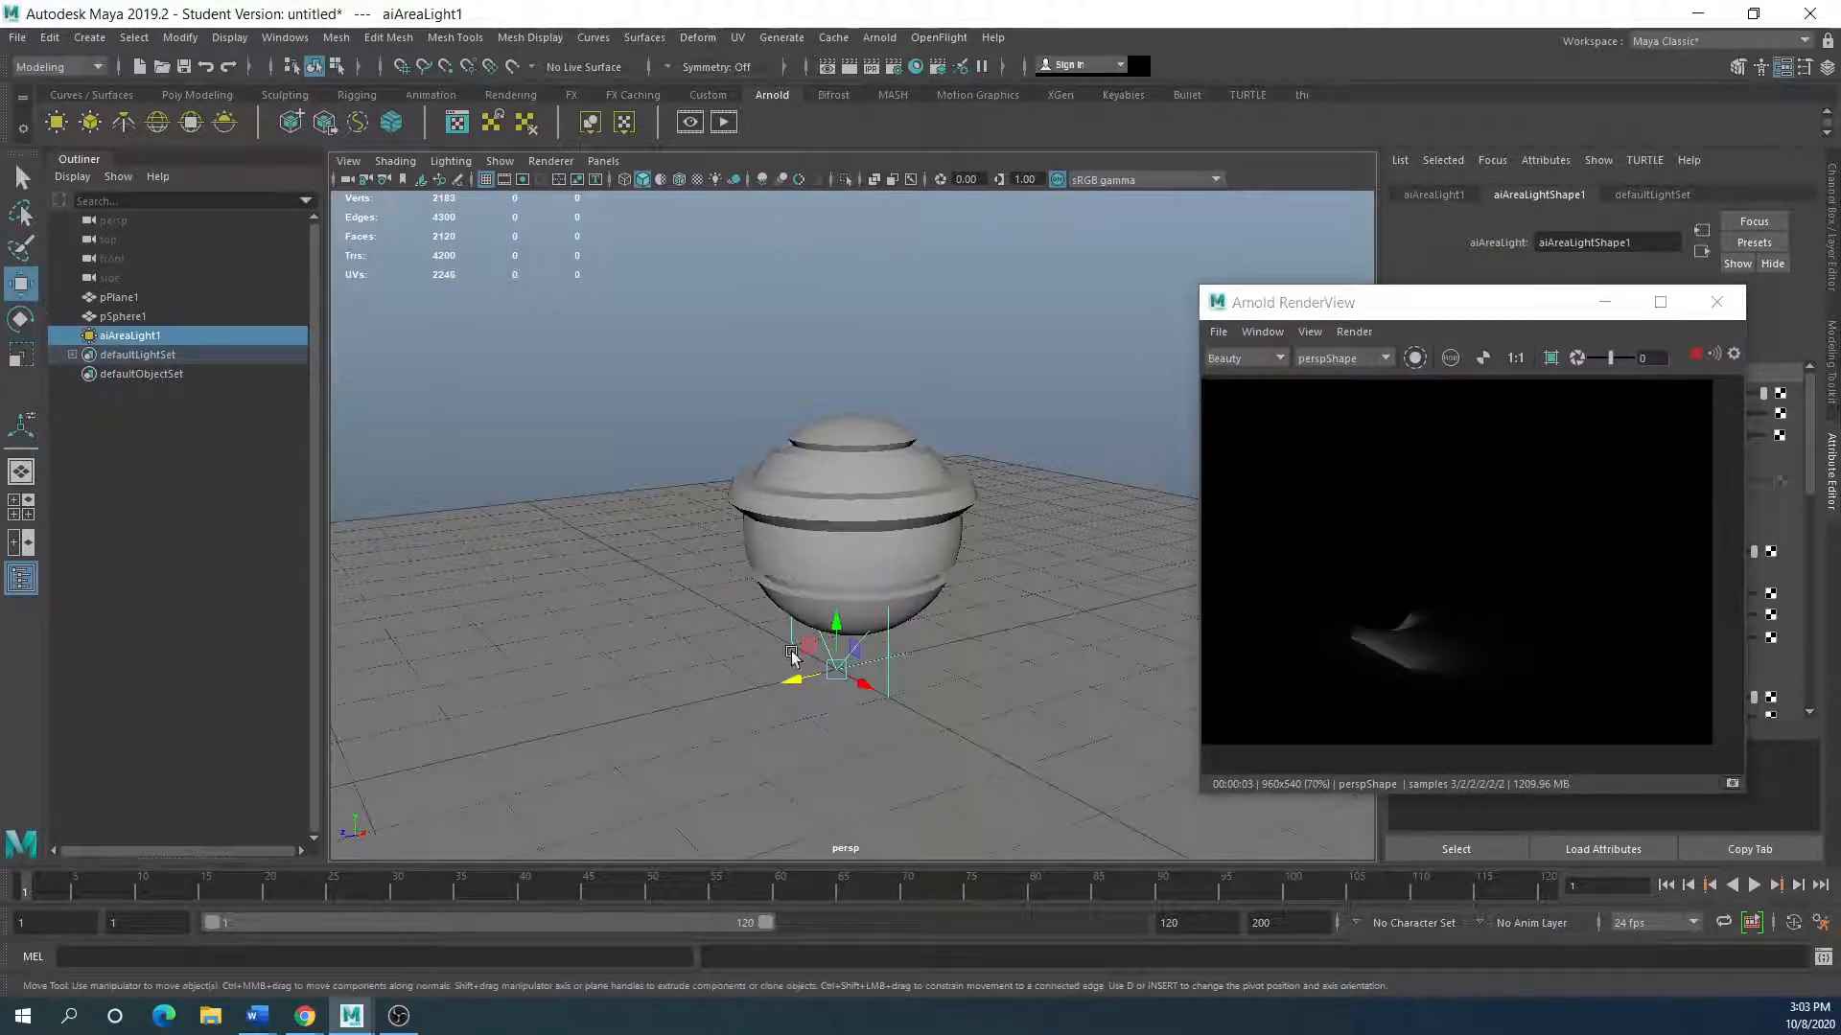
pyautogui.moveTo(837, 628); pyautogui.dragTo(827, 436)
pyautogui.moveTo(805, 497); pyautogui.dragTo(648, 446)
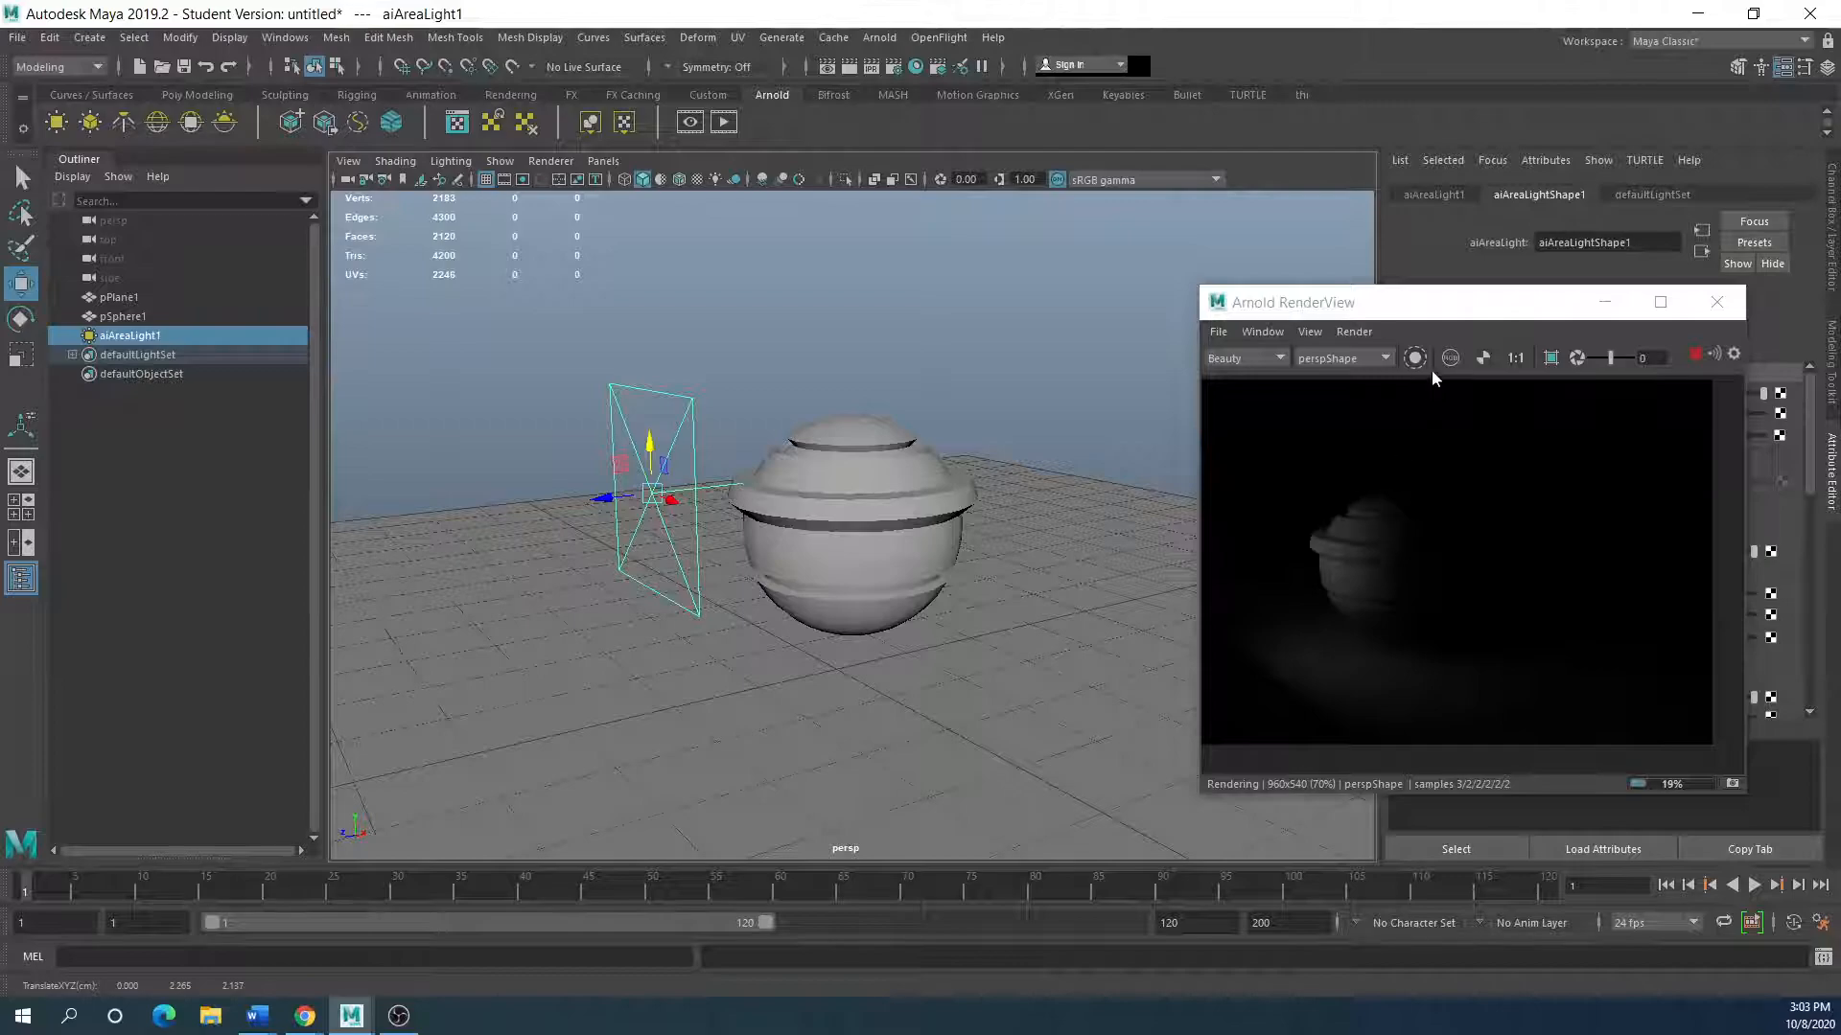
# Step: Scale up the area light and rotate and position it so it faces the sphere
pyautogui.moveTo(1420, 318); pyautogui.dragTo(1379, 330)
pyautogui.press('r')
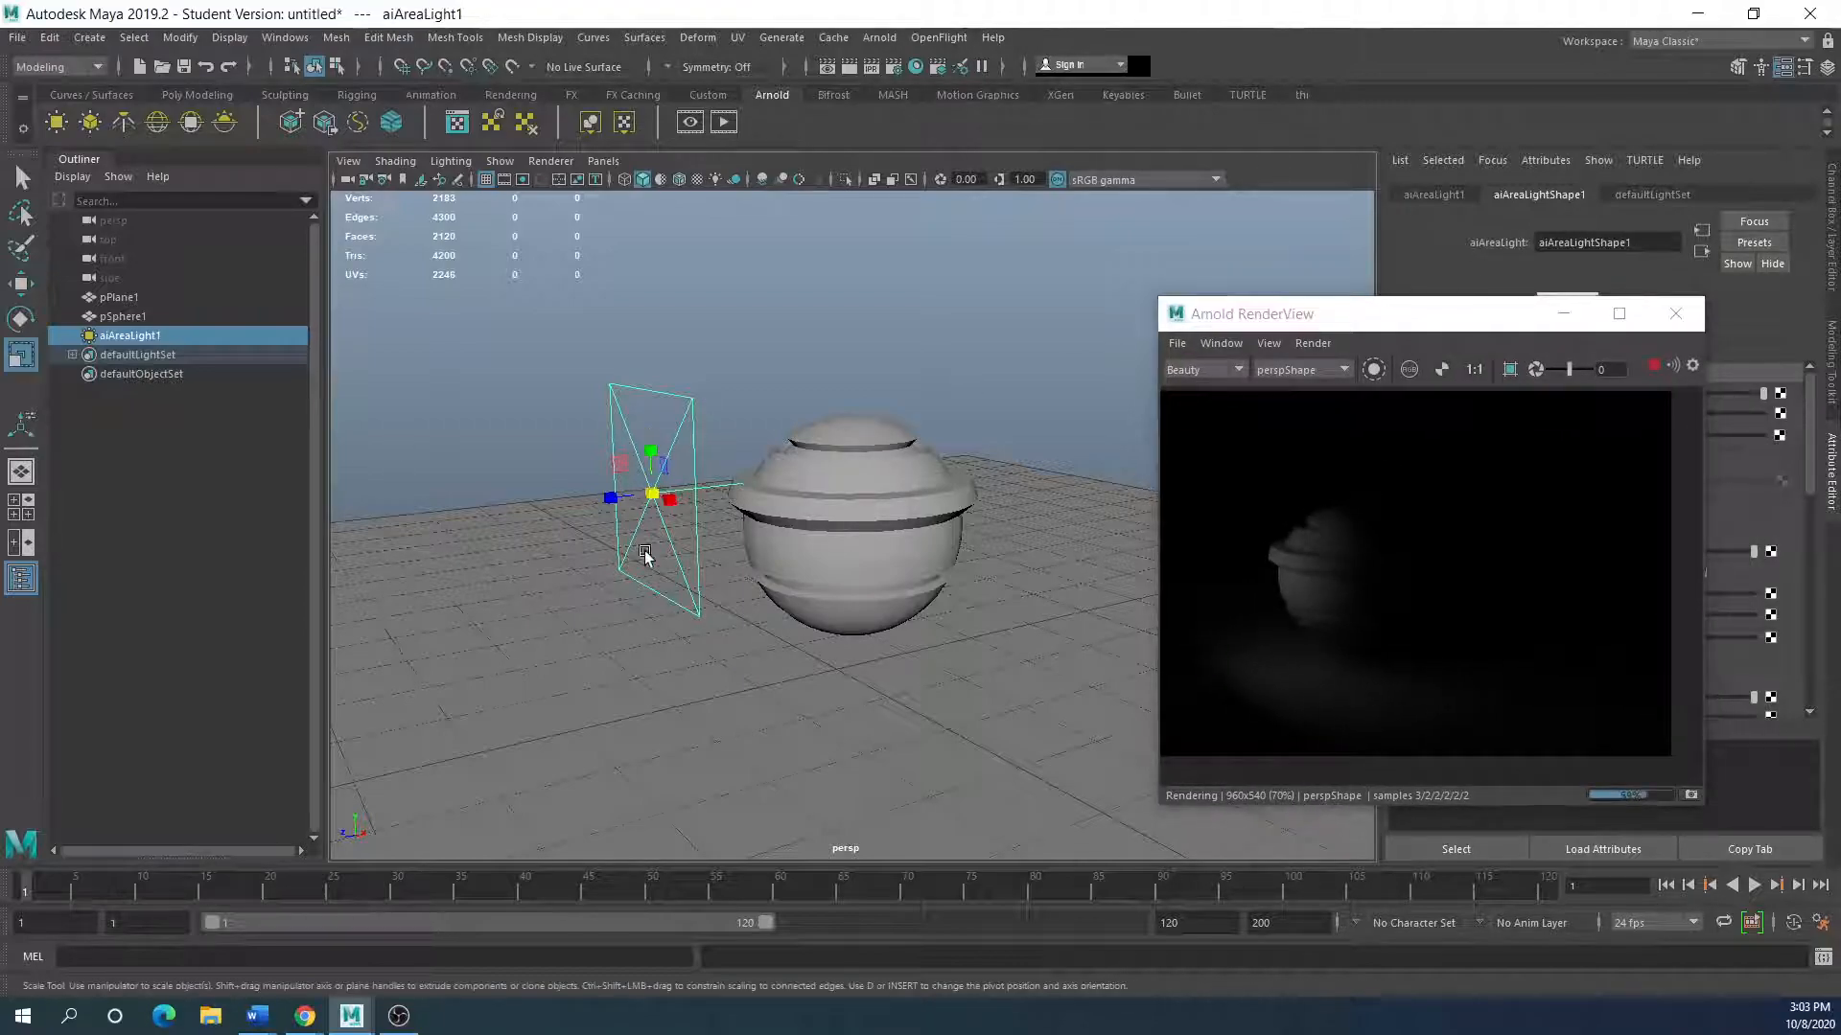
pyautogui.moveTo(653, 496); pyautogui.dragTo(599, 466)
pyautogui.click(21, 283)
pyautogui.click(21, 318)
pyautogui.click(21, 283)
# Step: Set the area light's intensity to 5.779 and its exposure to 0.987, repositioning the Arnold RenderView around the light attributes
pyautogui.moveTo(1315, 312); pyautogui.dragTo(1056, 553)
pyautogui.moveTo(1626, 412); pyautogui.dragTo(1663, 414)
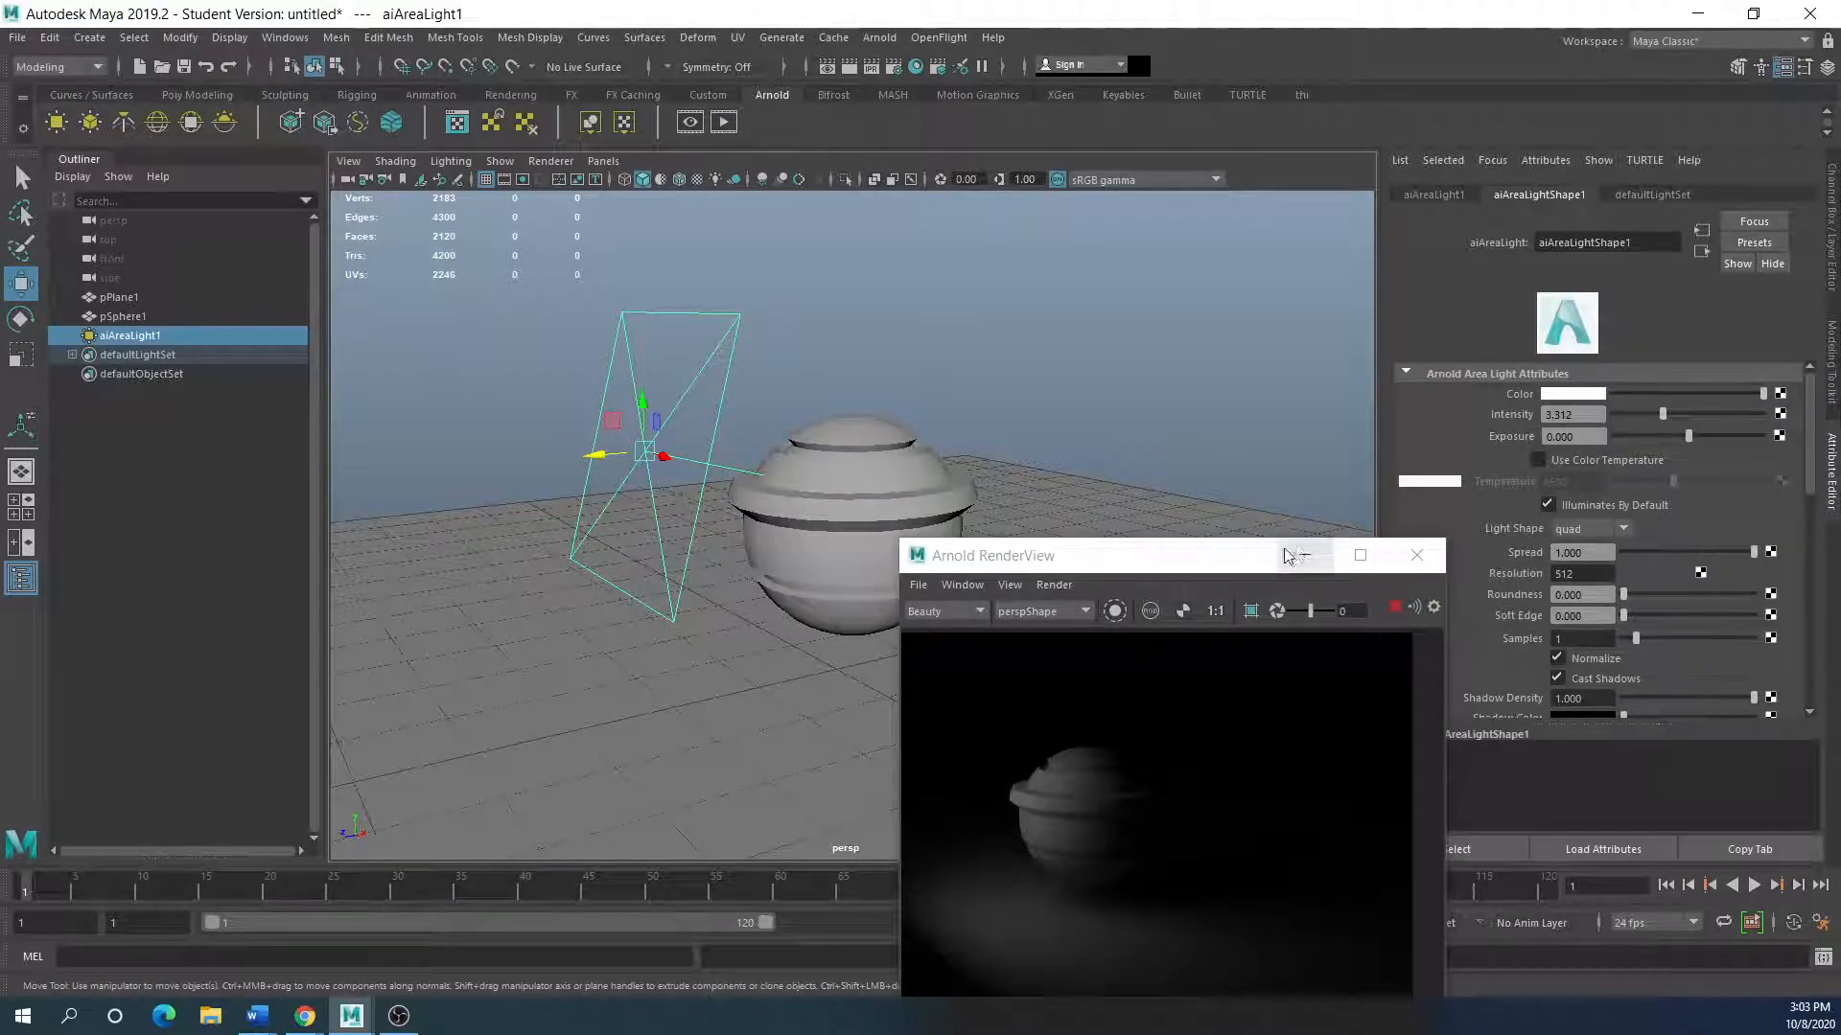
pyautogui.moveTo(1212, 564); pyautogui.dragTo(553, 279)
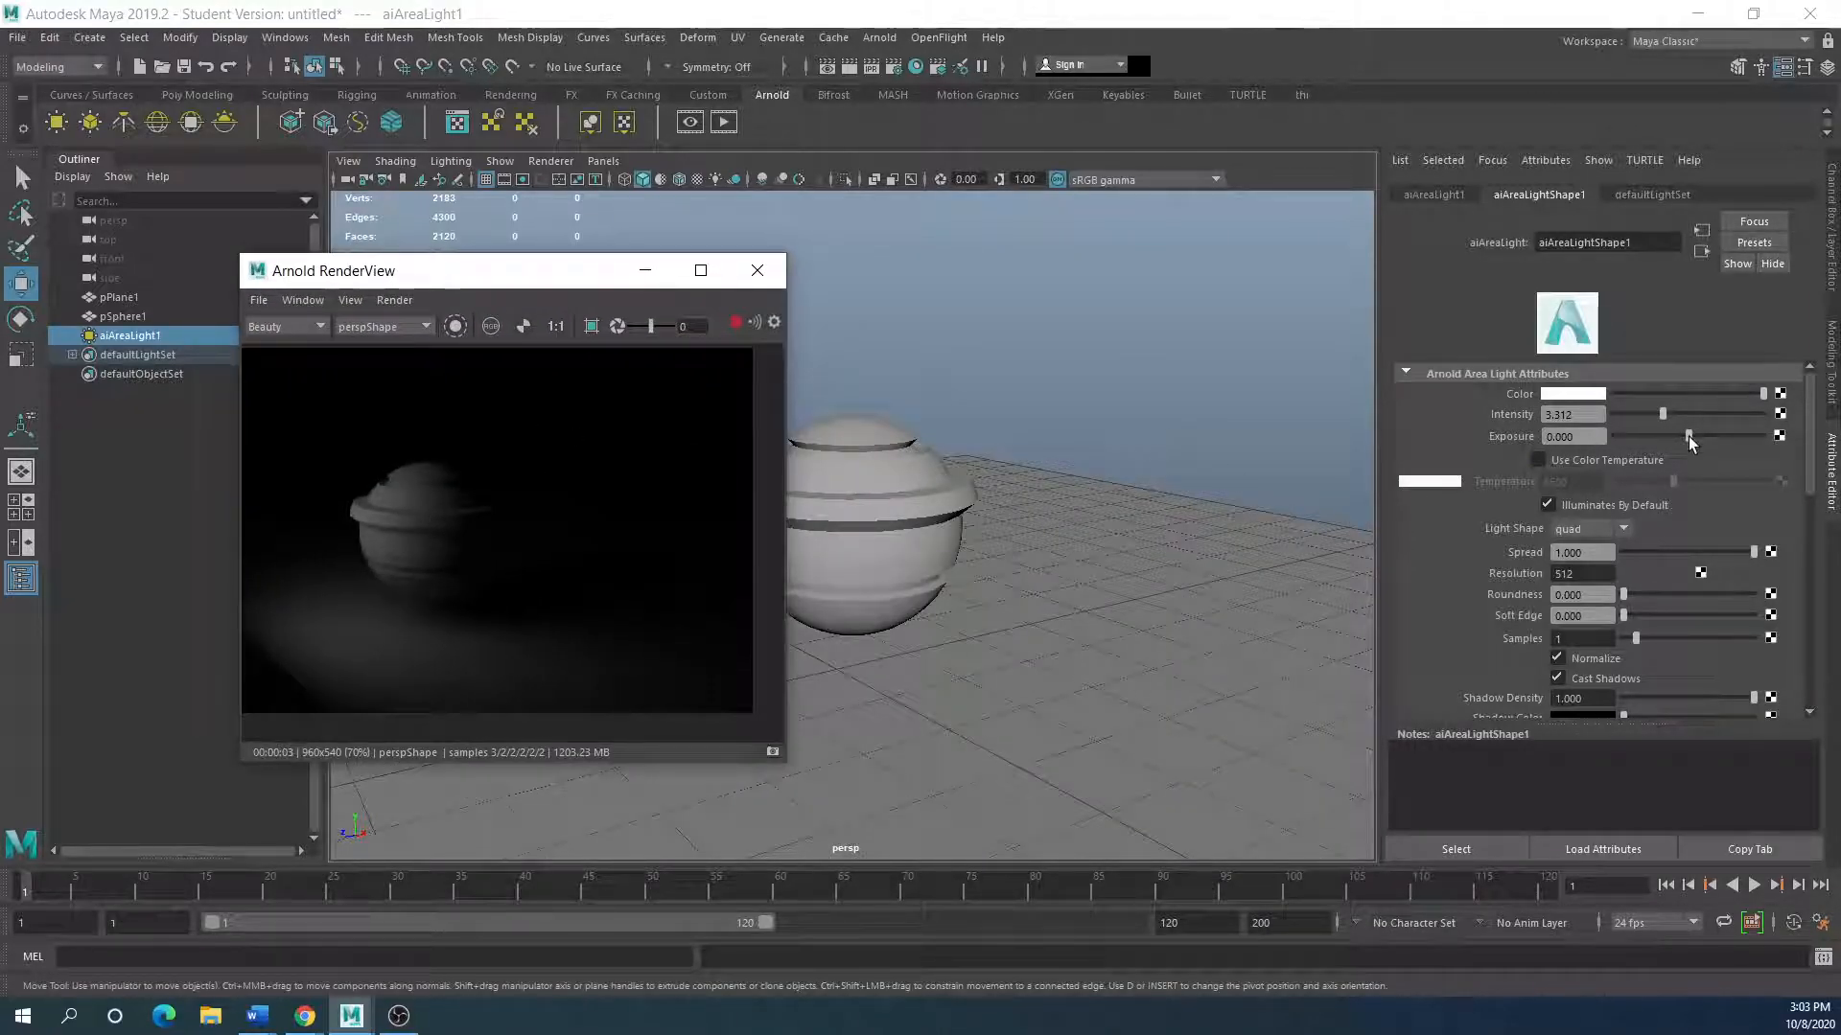
pyautogui.moveTo(1663, 414); pyautogui.dragTo(1701, 439)
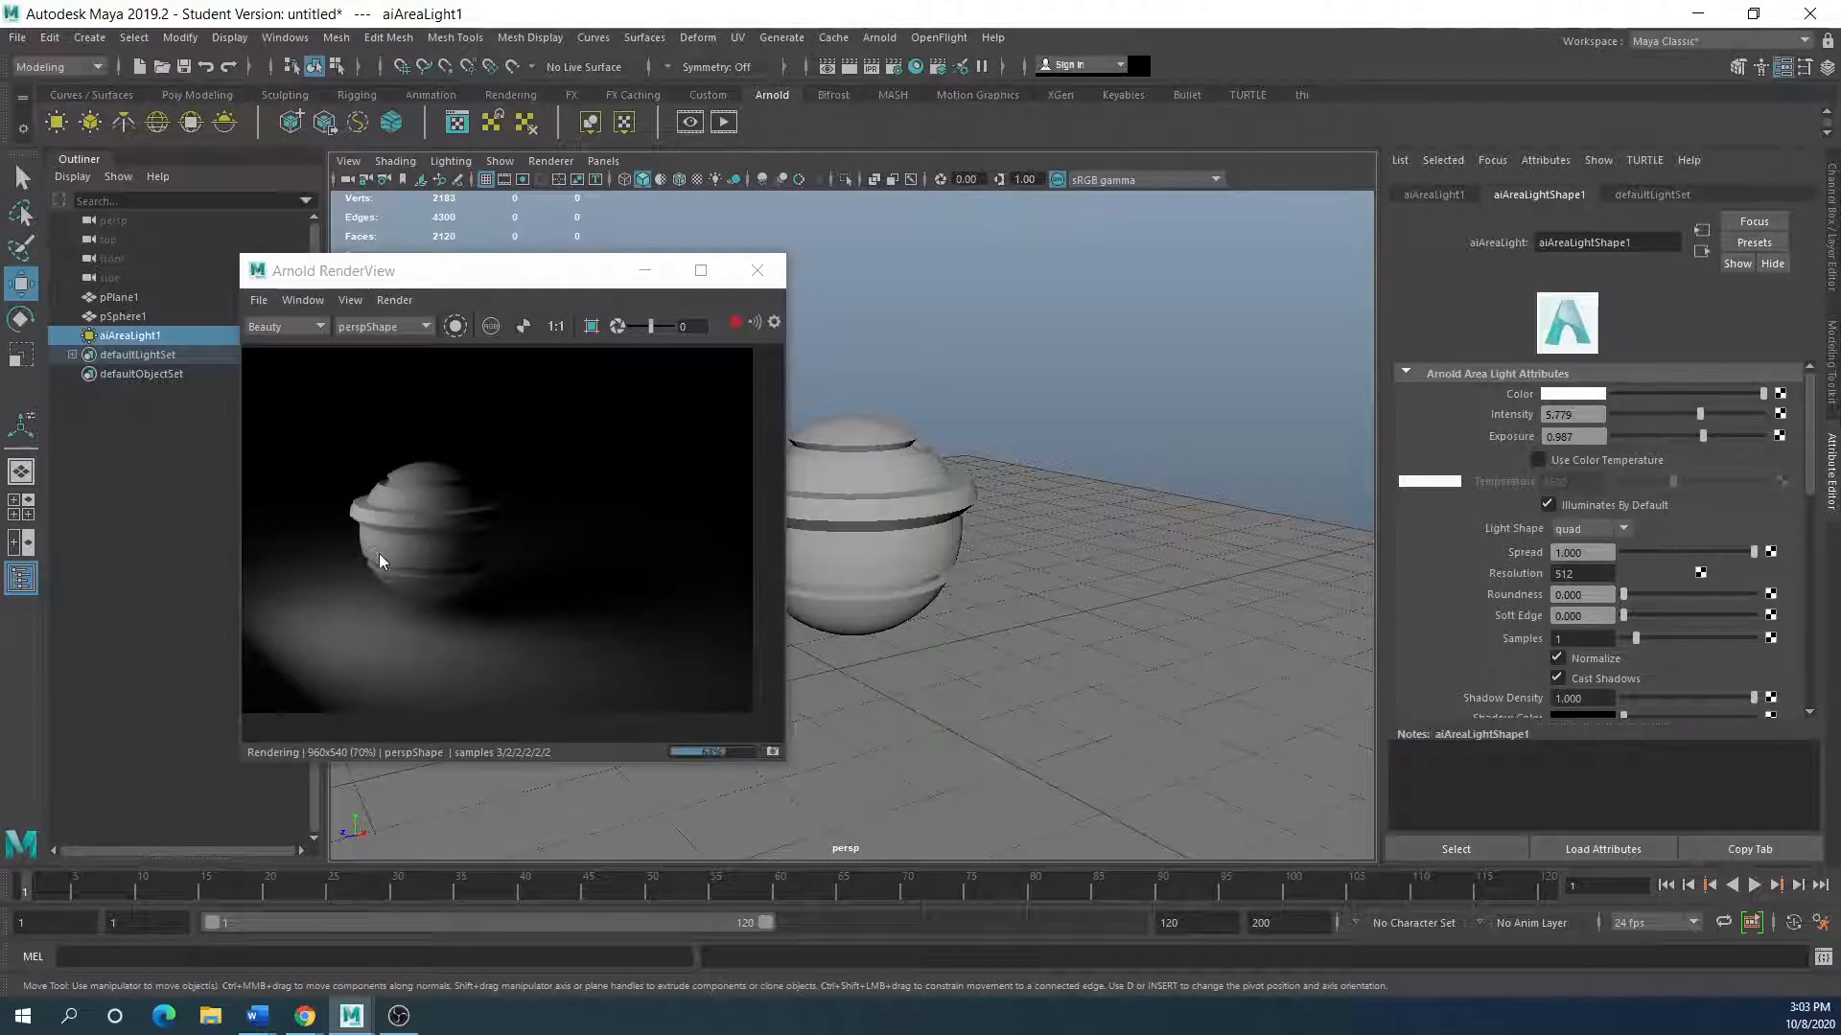
pyautogui.moveTo(423, 285); pyautogui.dragTo(1155, 298)
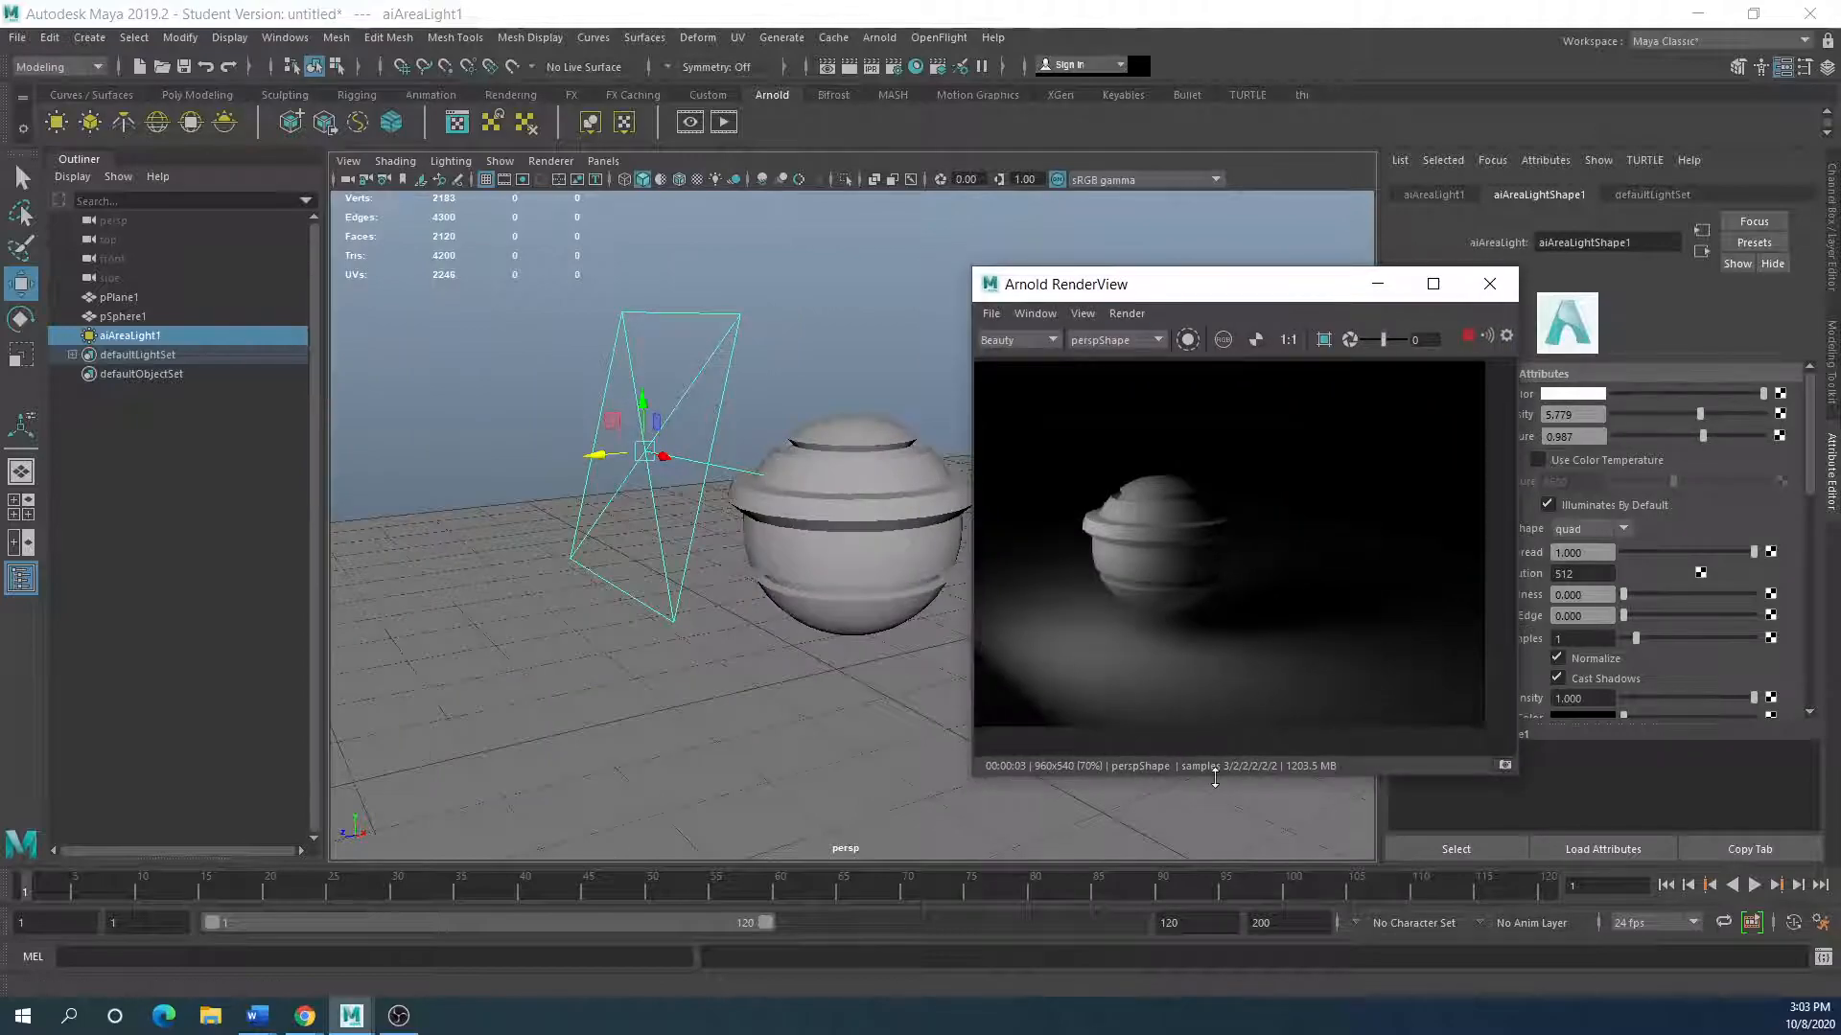
# Step: Turn on smooth mesh preview for the sphere and magnify it in the Arnold RenderView
pyautogui.click(853, 558)
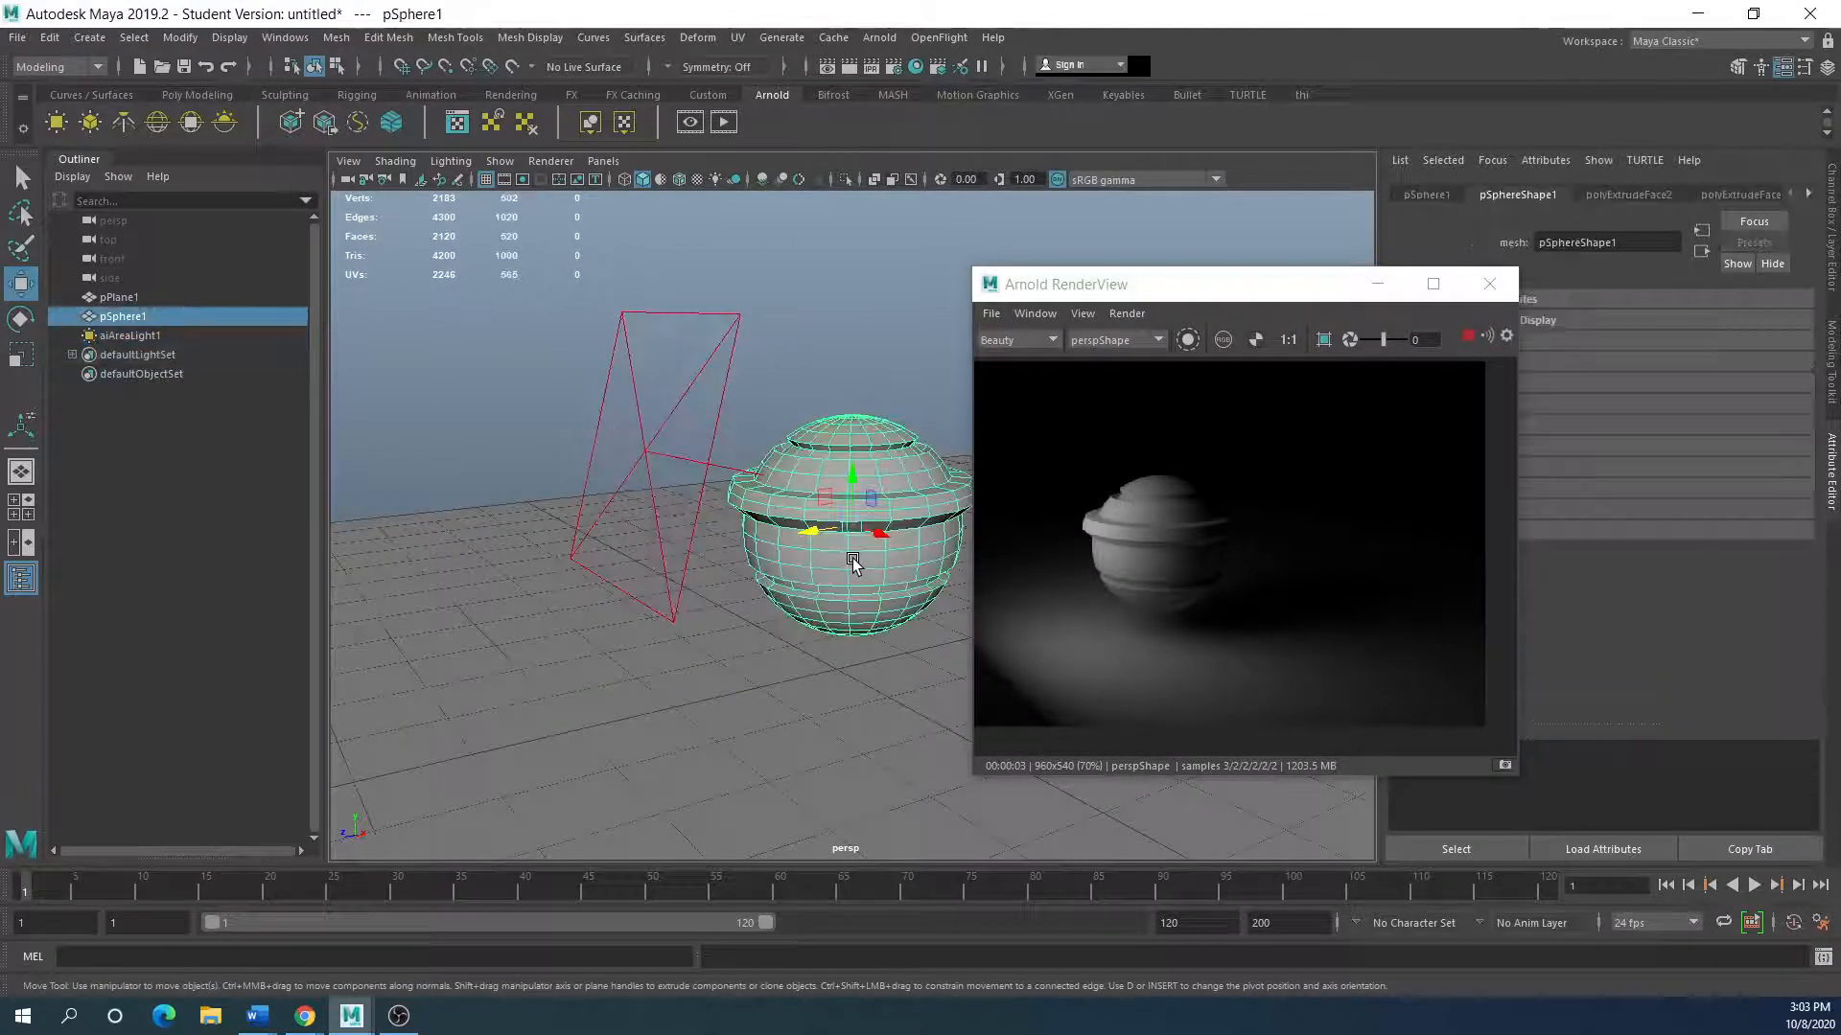
pyautogui.scroll(2, 1165, 560)
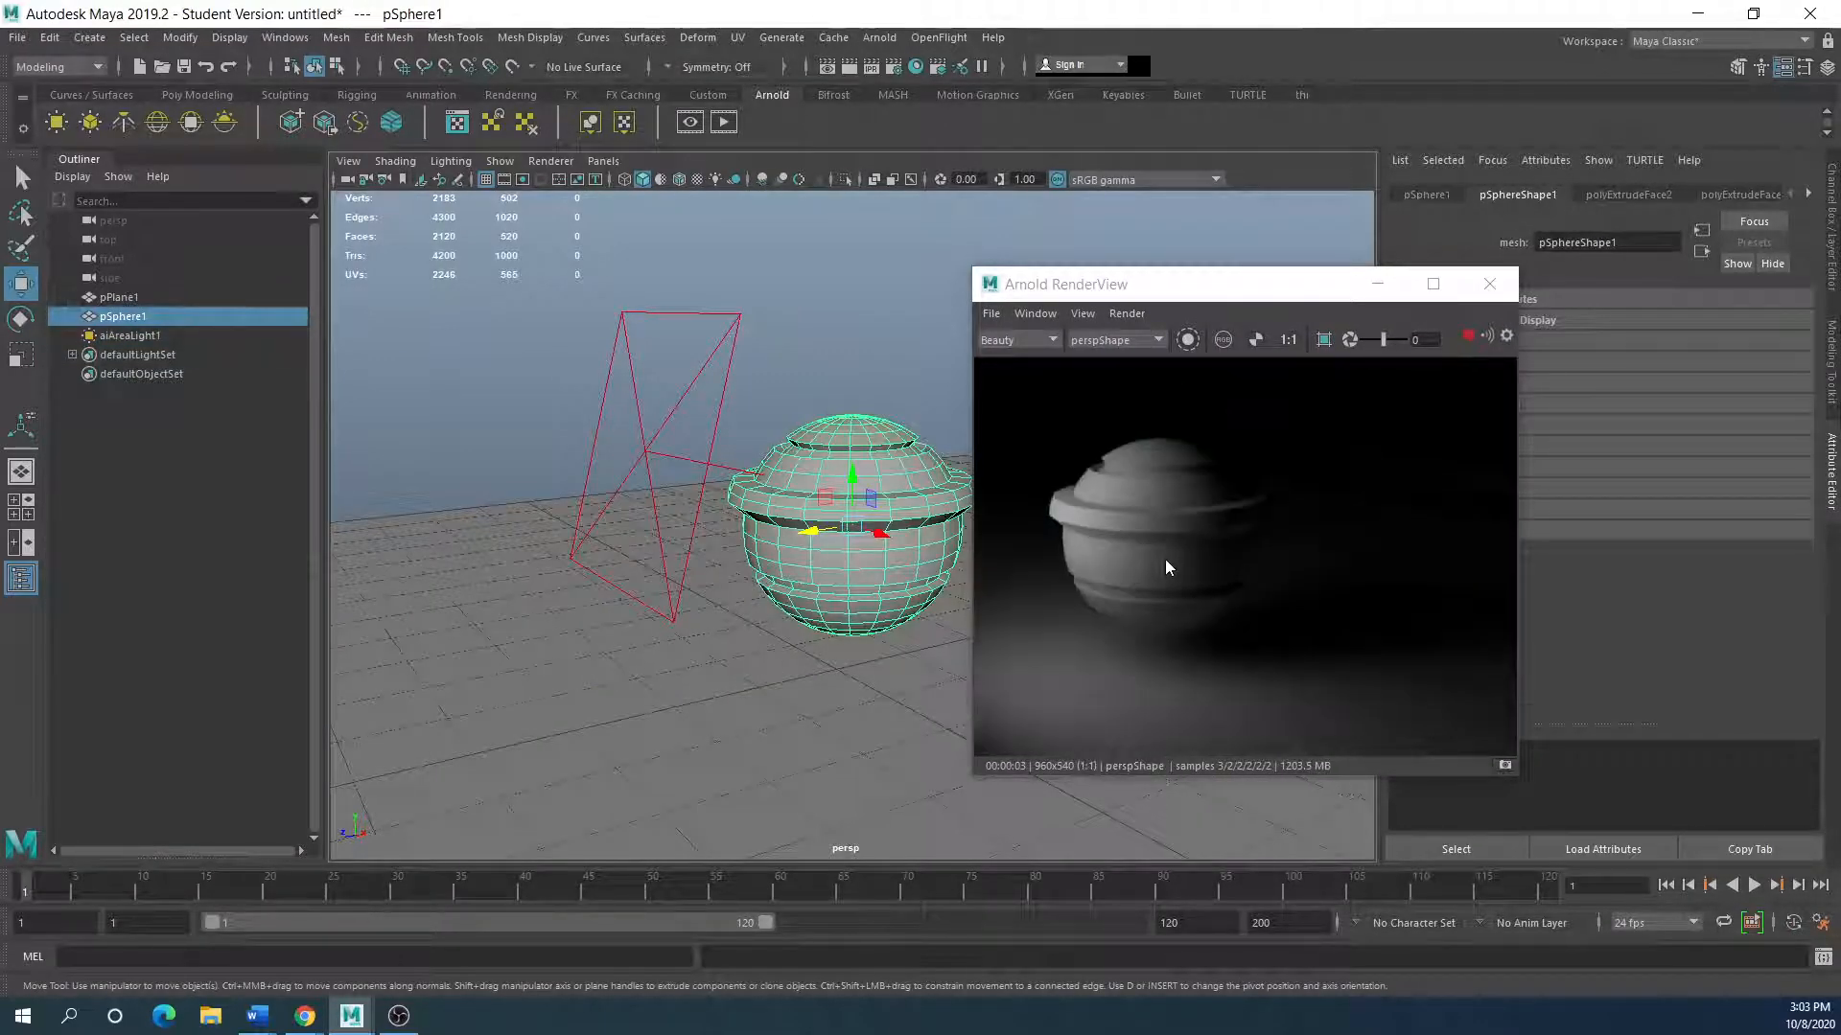
pyautogui.press('3')
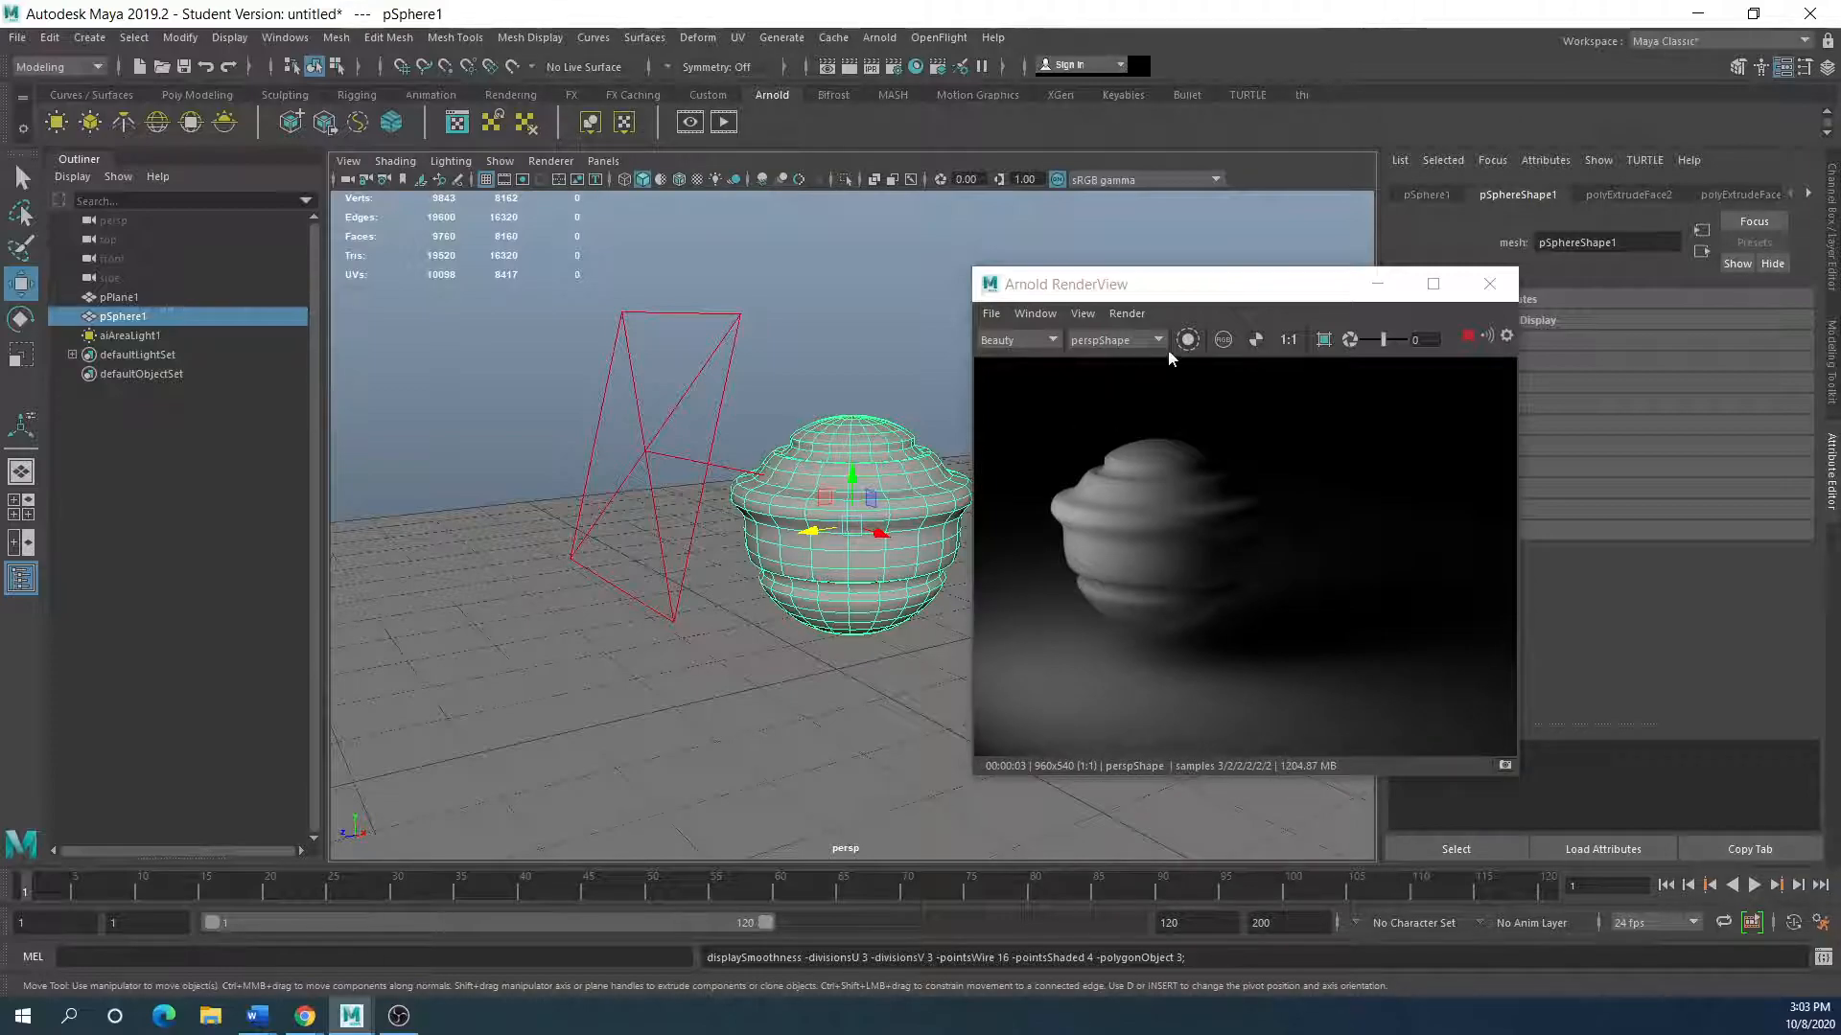
pyautogui.moveTo(1170, 287); pyautogui.dragTo(1212, 277)
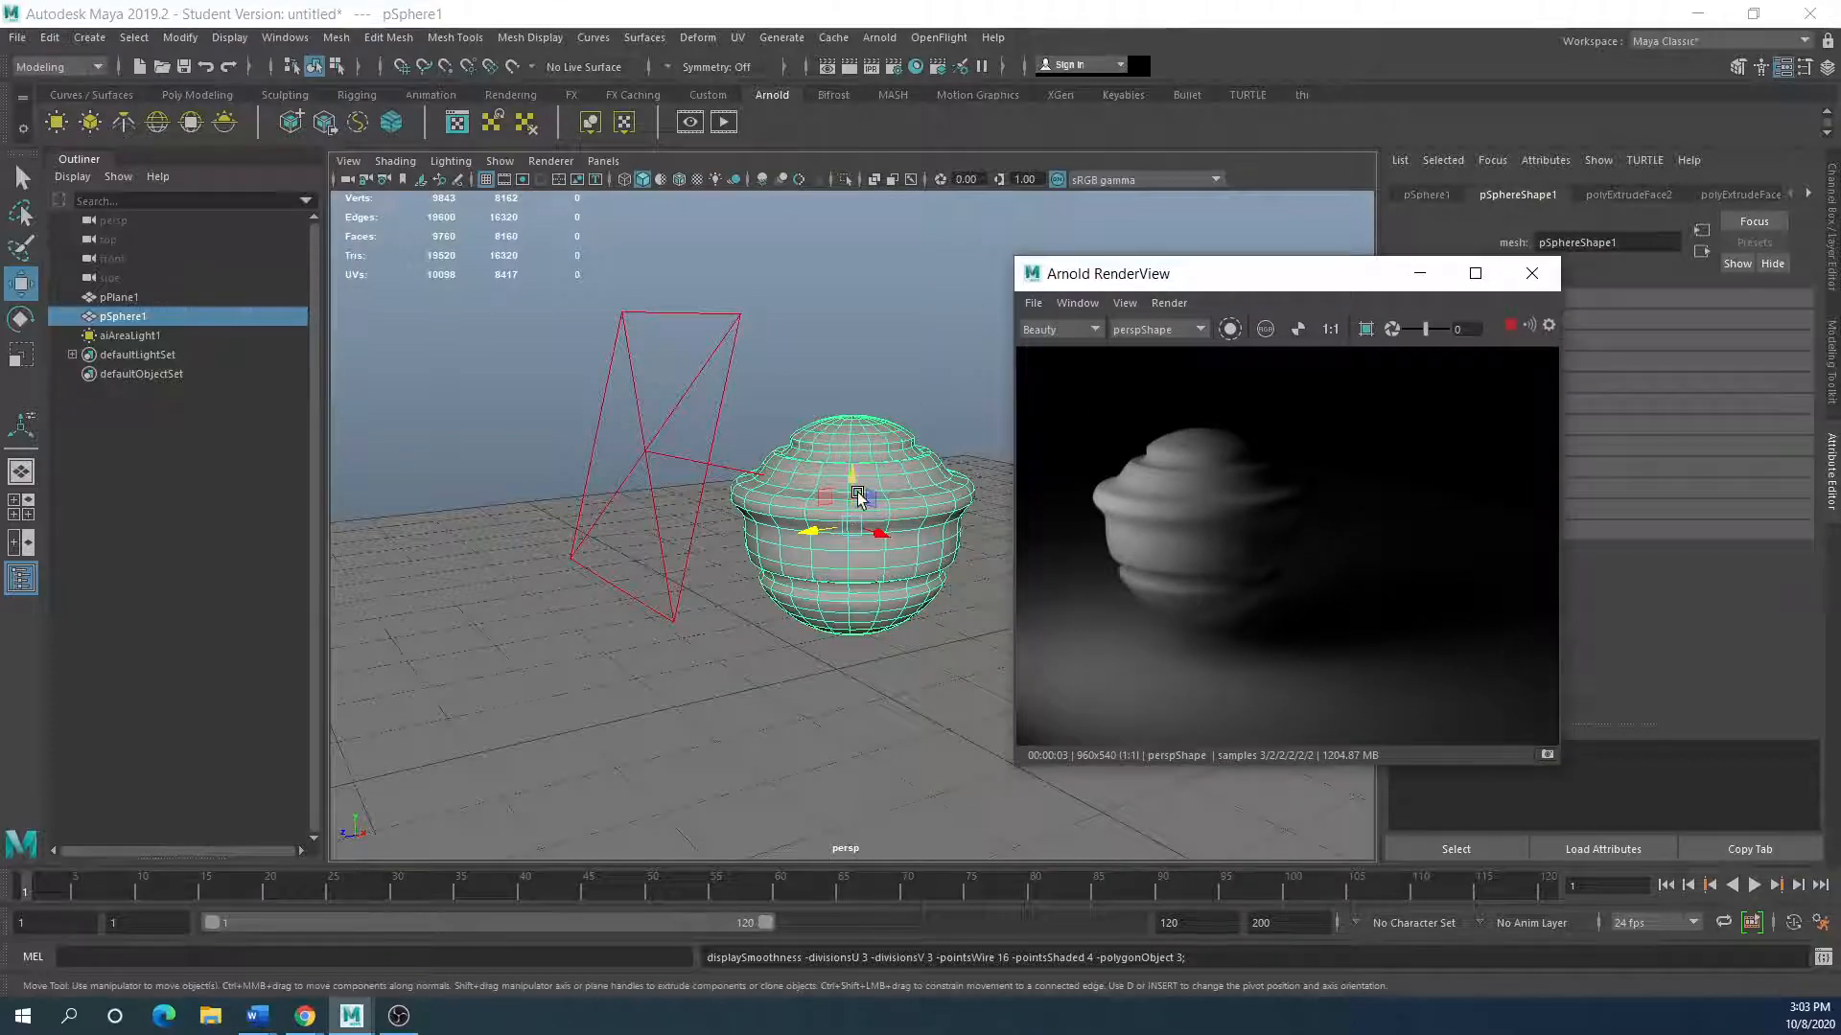
# Step: Enlarge the sphere in the perspective view and resize the Arnold RenderView to show the whole render frame
pyautogui.scroll(2, 858, 497)
pyautogui.scroll(2, 858, 496)
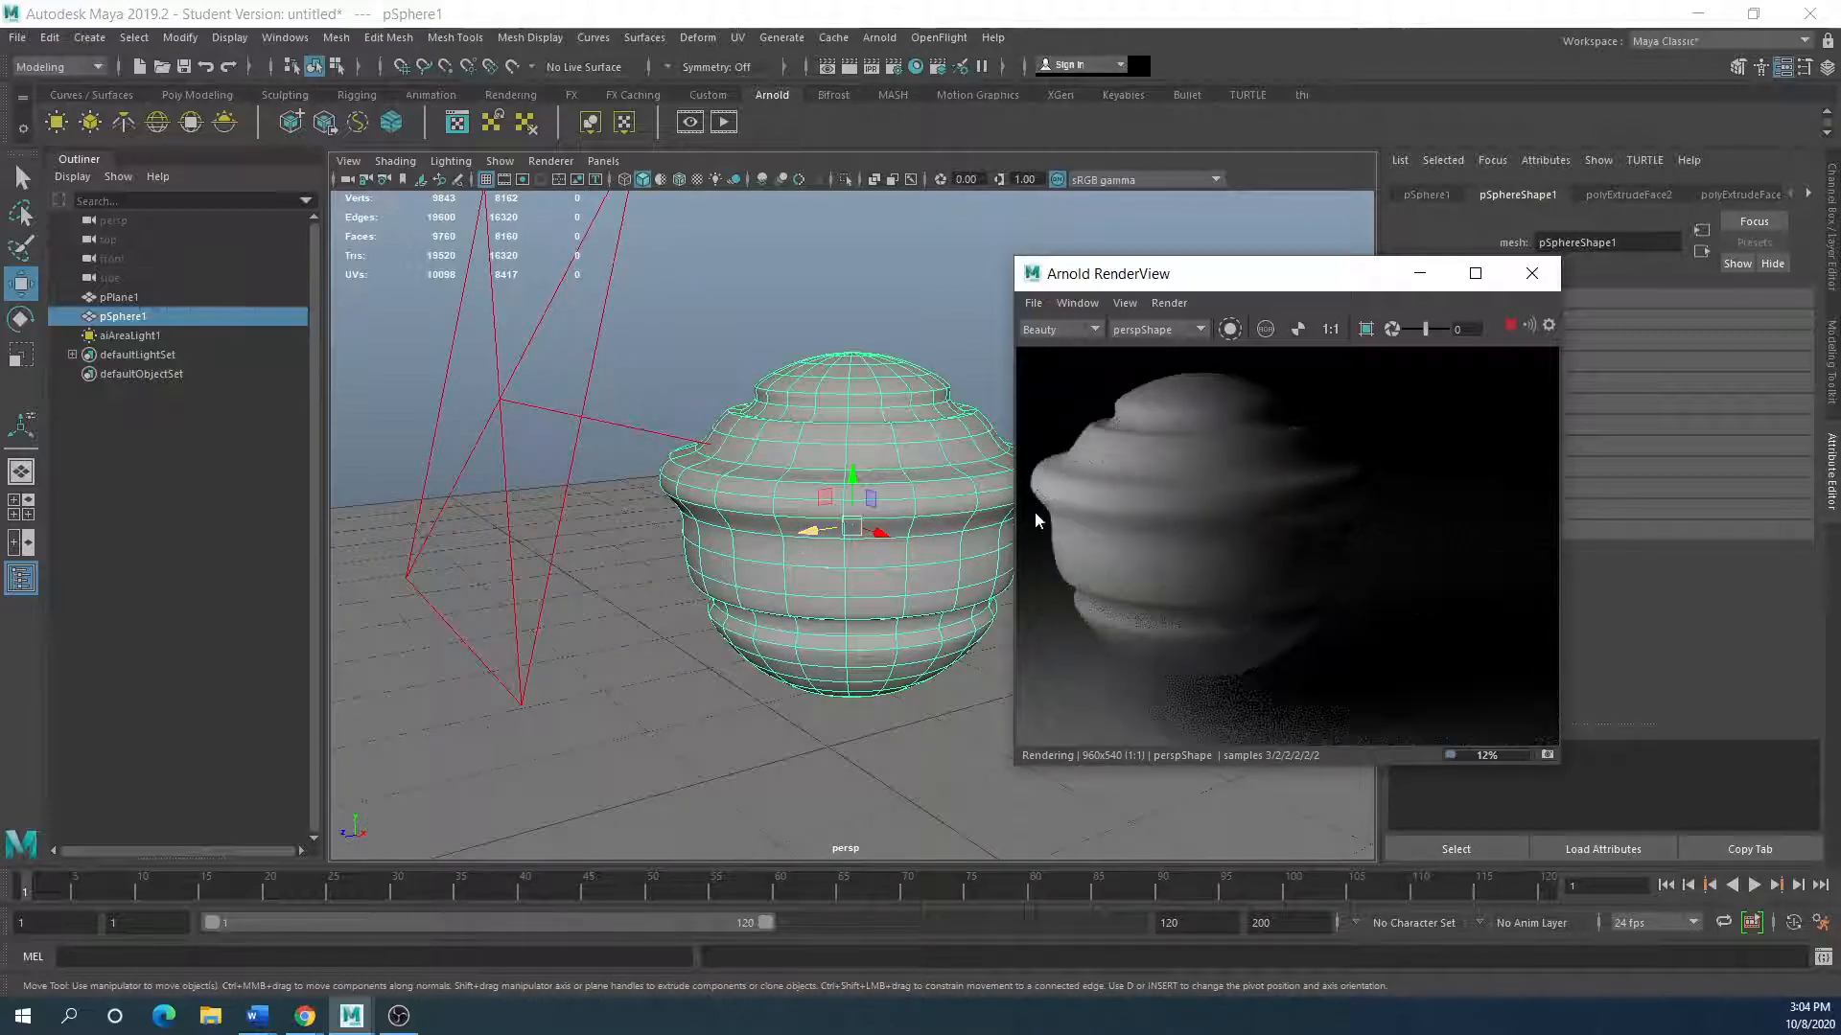
pyautogui.moveTo(1005, 652); pyautogui.dragTo(494, 651)
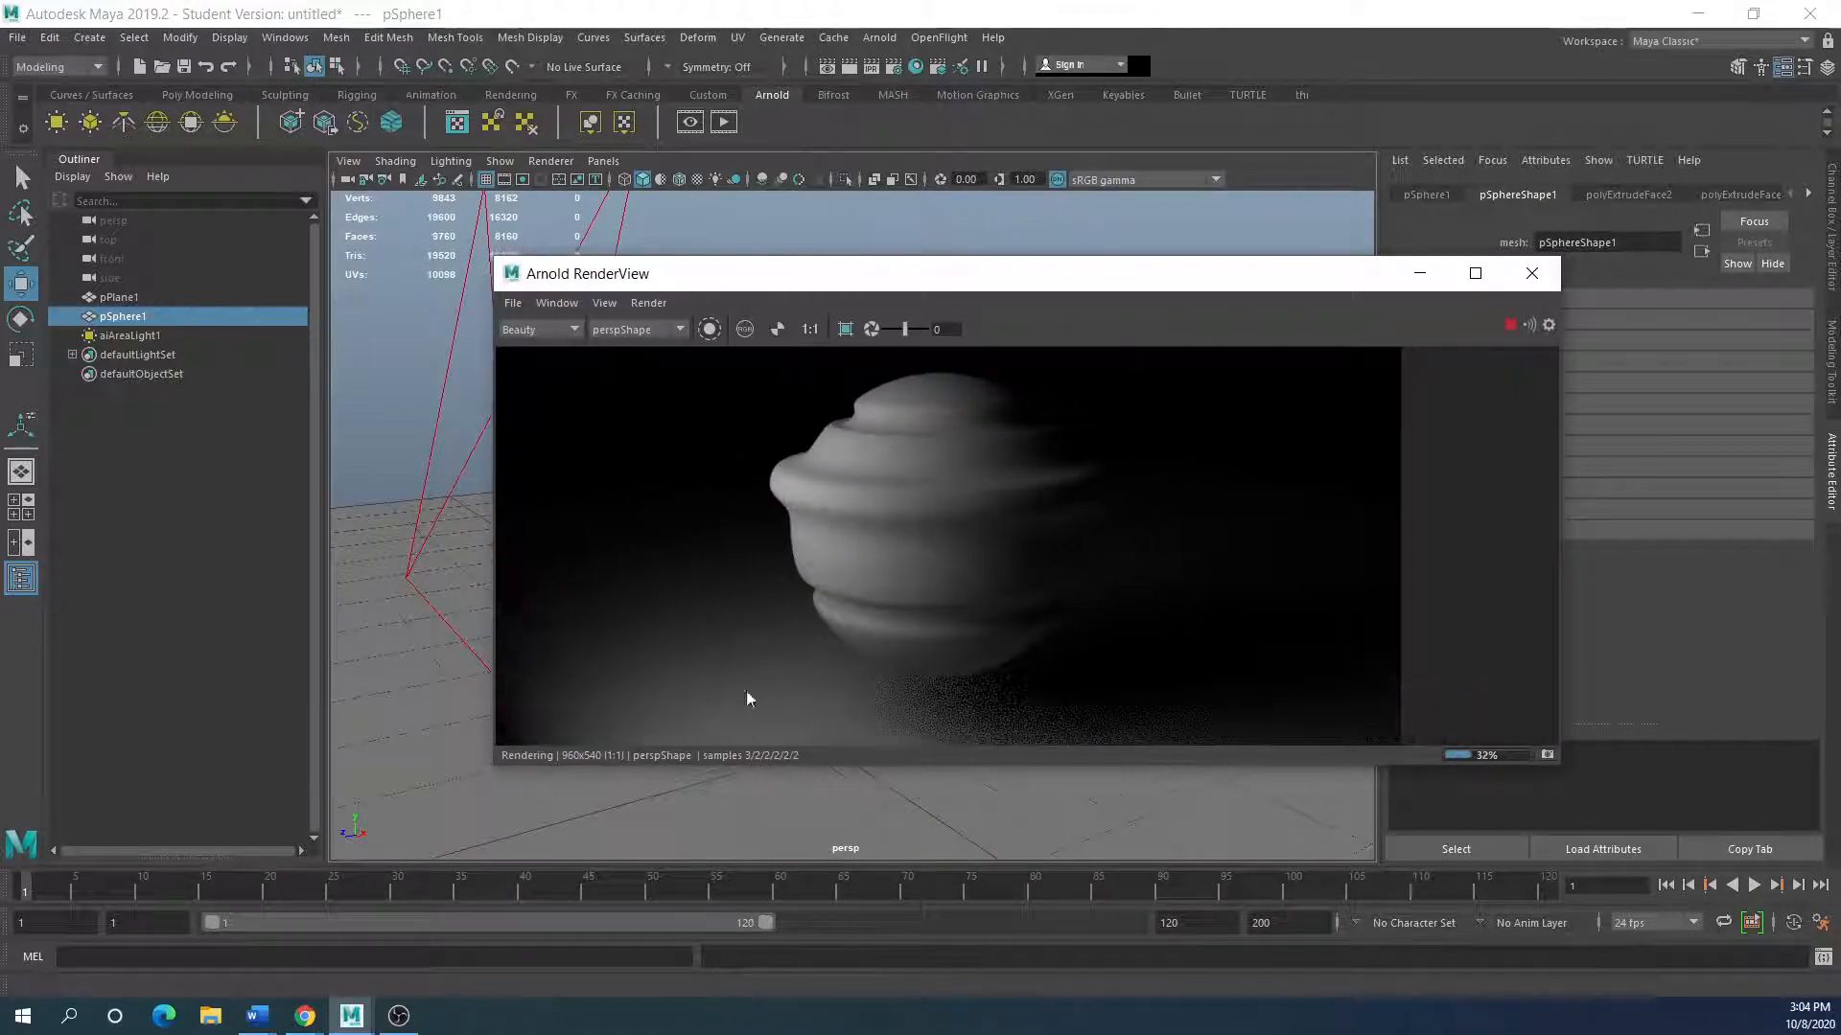
pyautogui.moveTo(803, 659); pyautogui.dragTo(932, 639, button='middle')
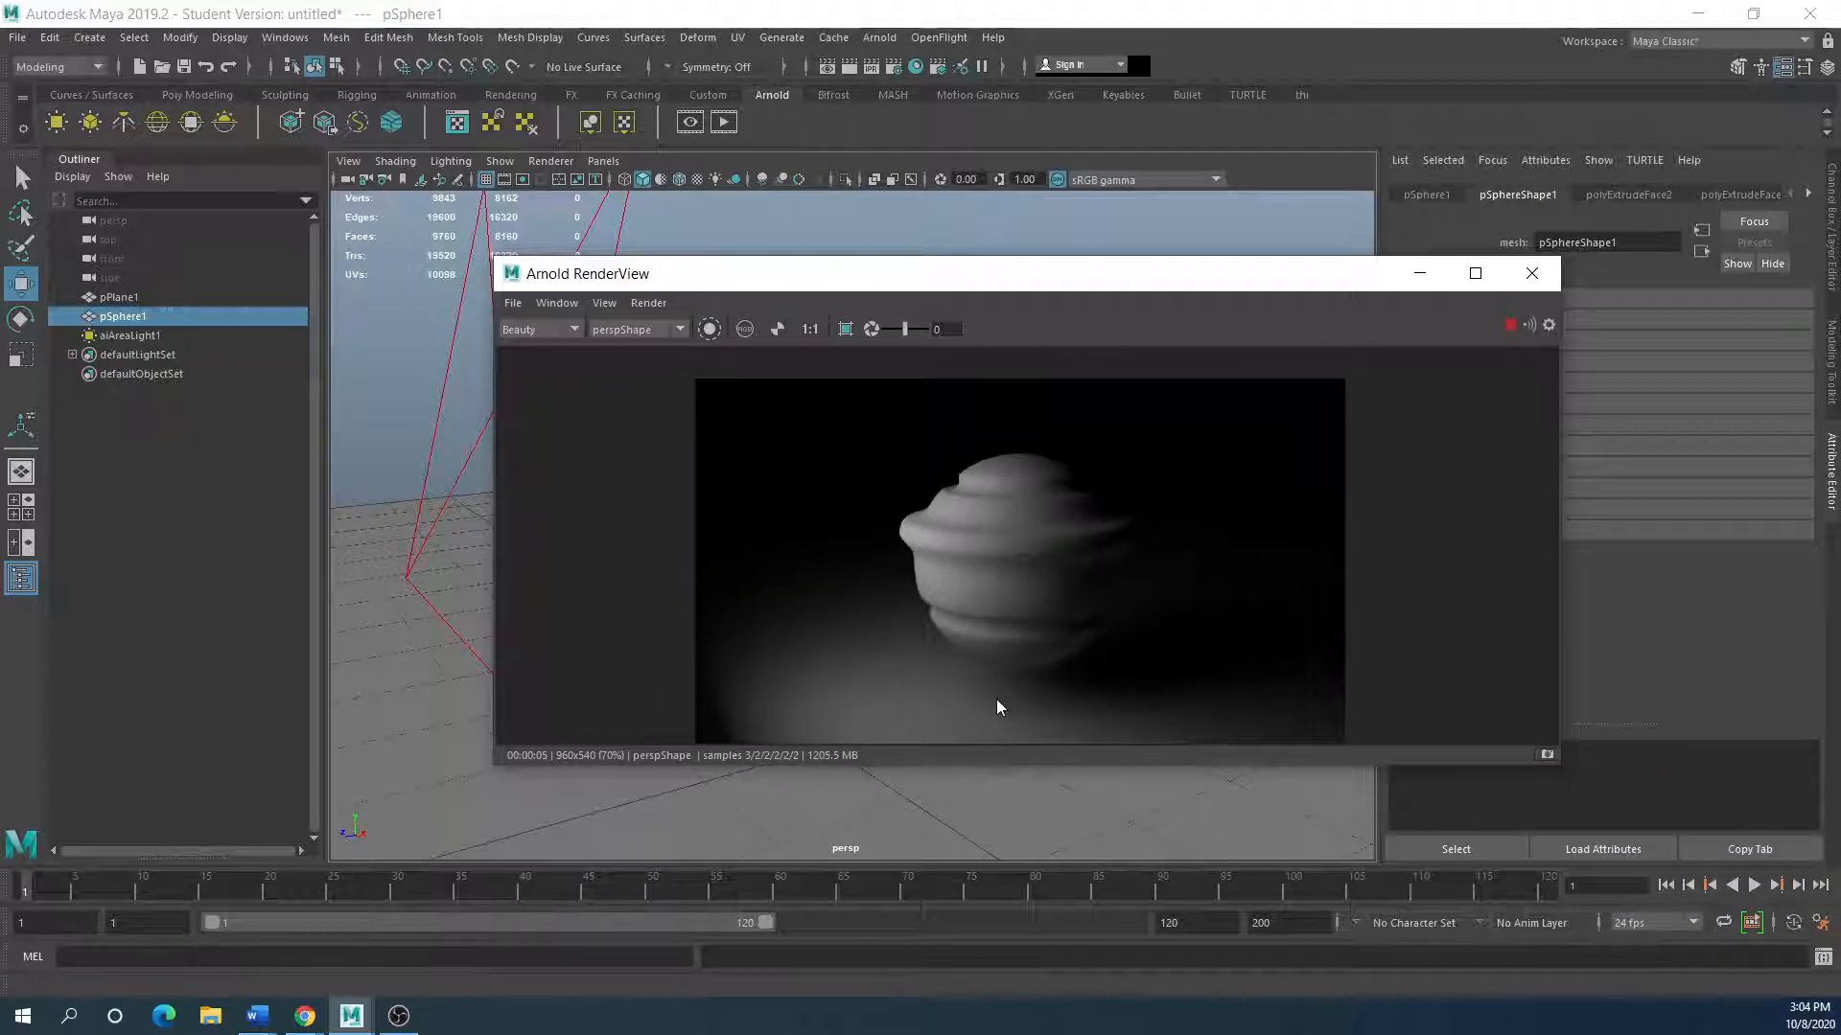
pyautogui.moveTo(937, 278); pyautogui.dragTo(559, 273)
pyautogui.moveTo(125, 254); pyautogui.dragTo(347, 144)
pyautogui.moveTo(606, 168); pyautogui.dragTo(1083, 280)
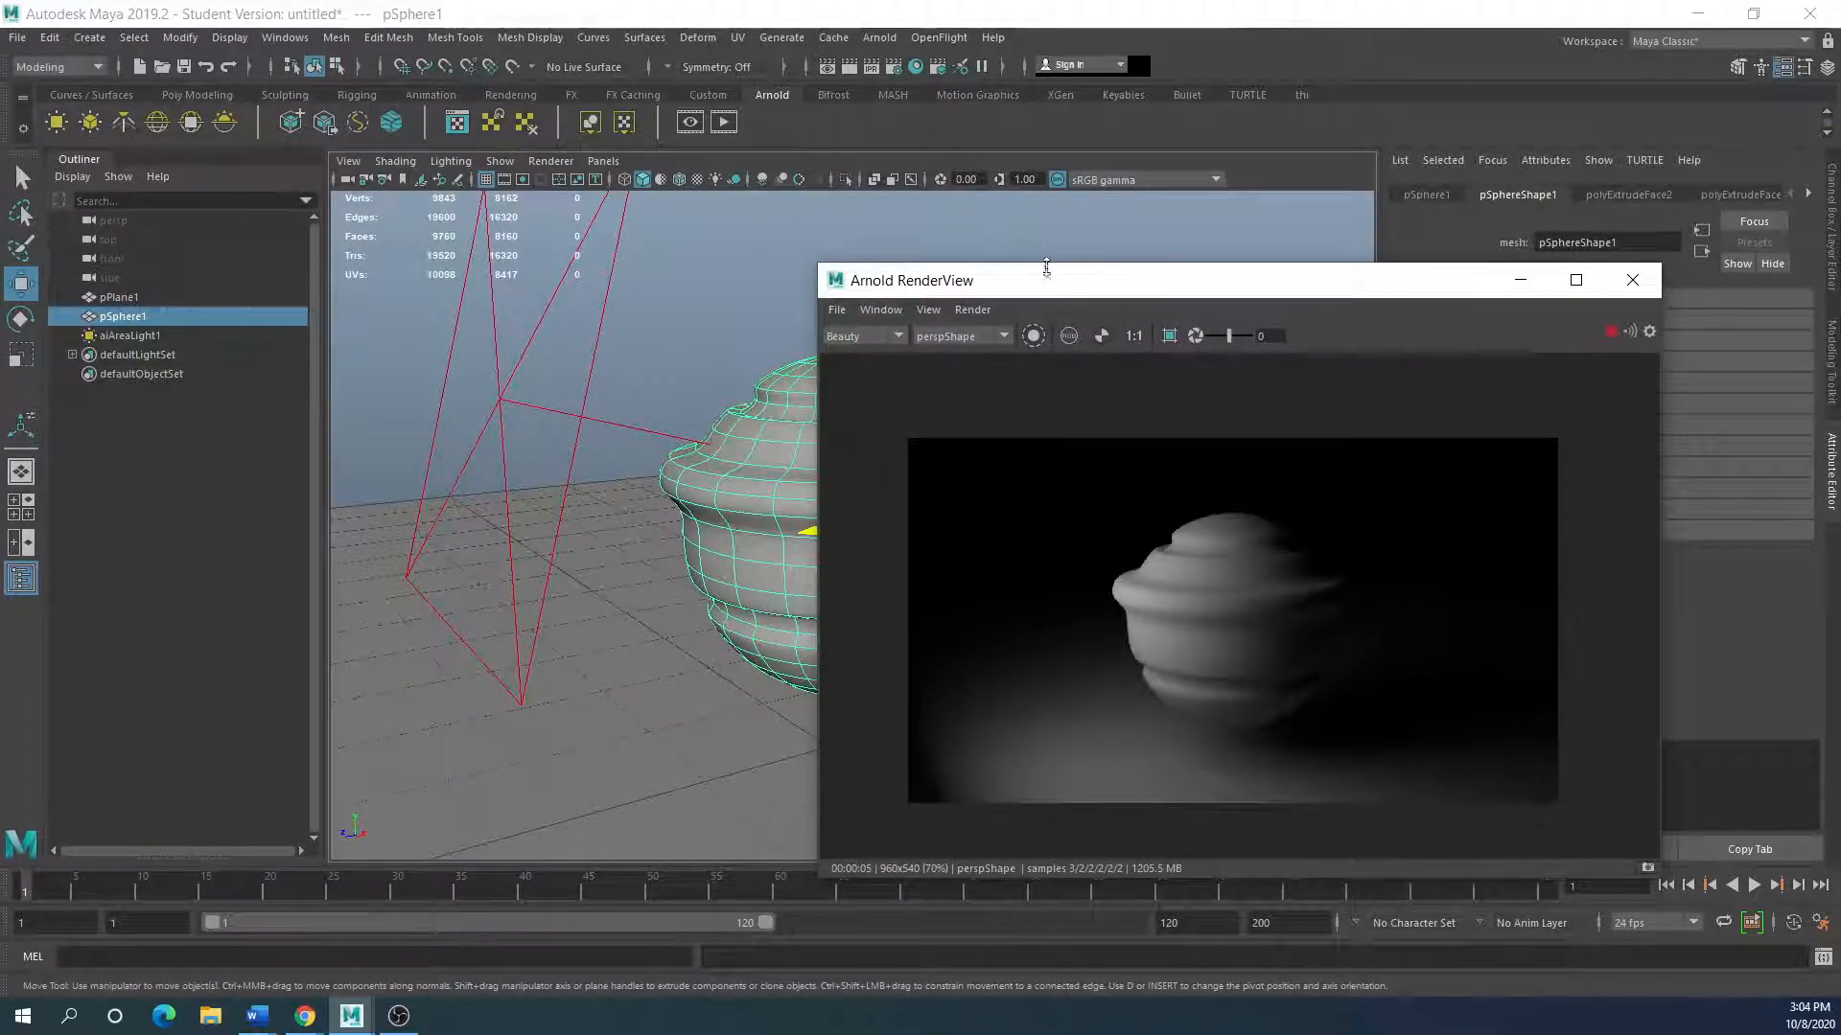
pyautogui.moveTo(1054, 281); pyautogui.dragTo(1095, 263)
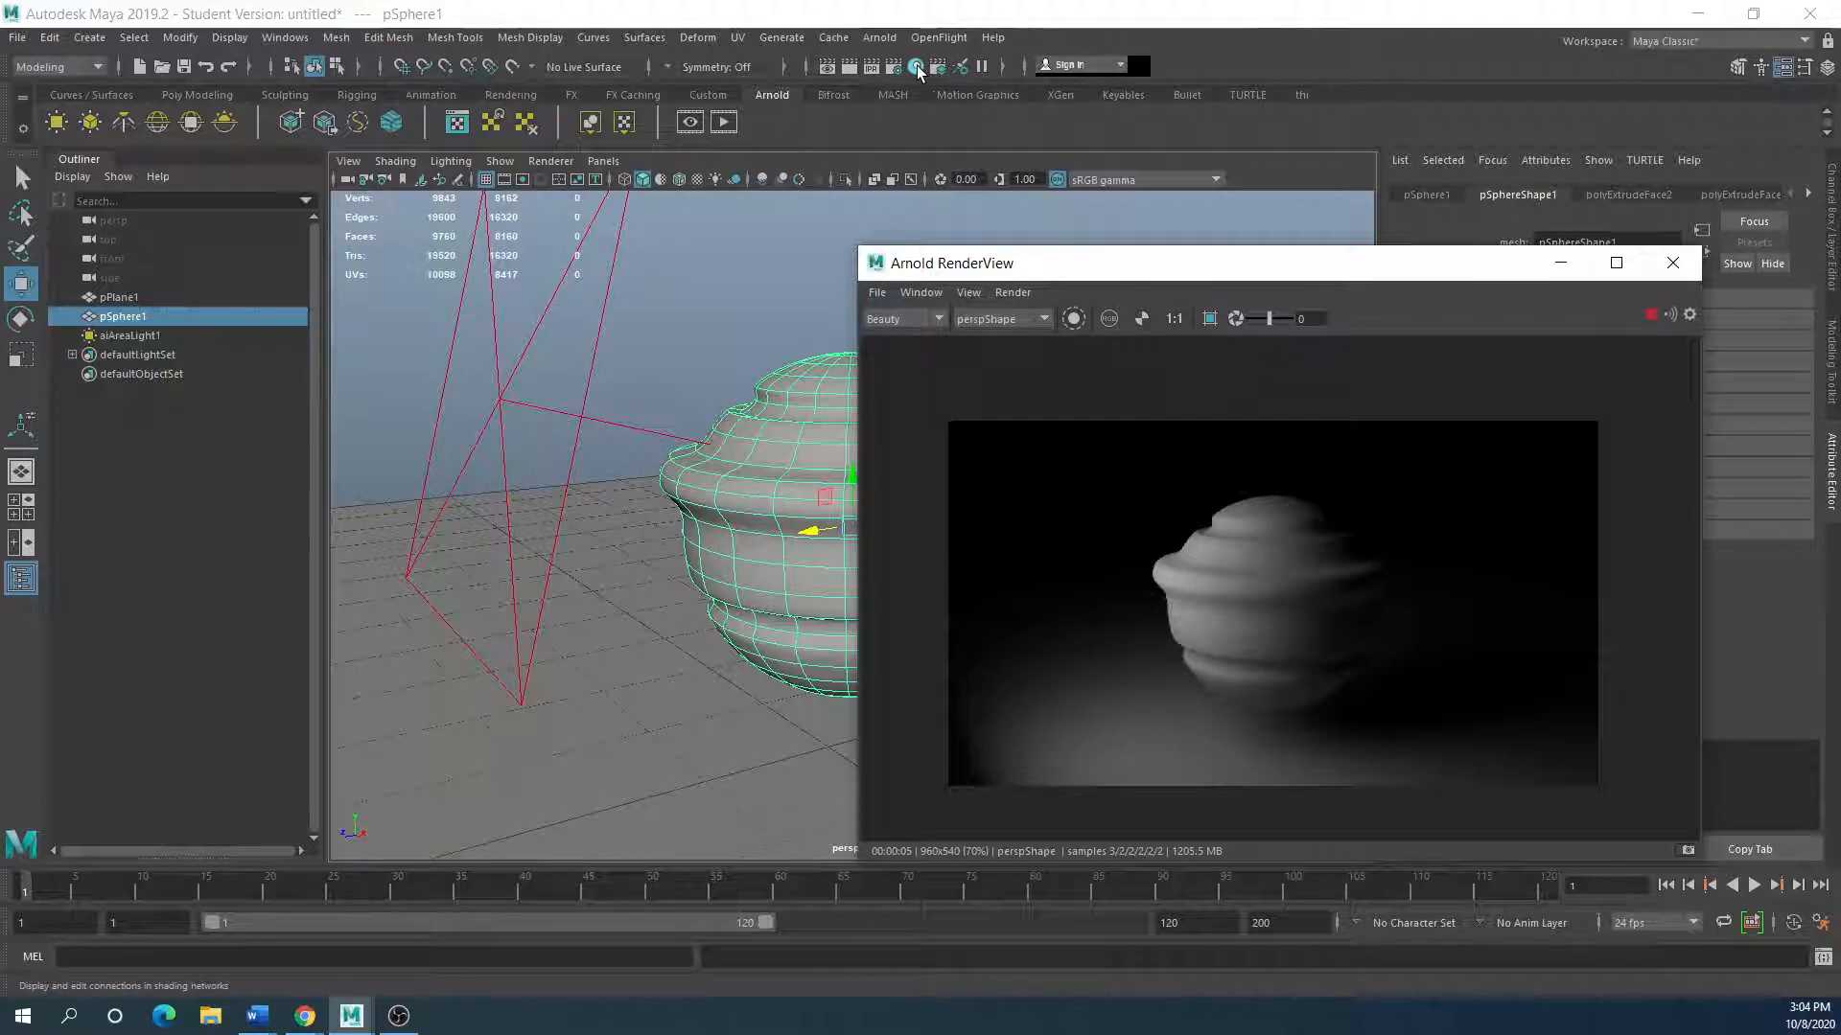
# Step: Move the Arnold RenderView aside and open the Hypershade, bringing its window fully into view
pyautogui.moveTo(1034, 271); pyautogui.dragTo(516, 452)
pyautogui.moveTo(849, 394); pyautogui.dragTo(964, 310, button='right')
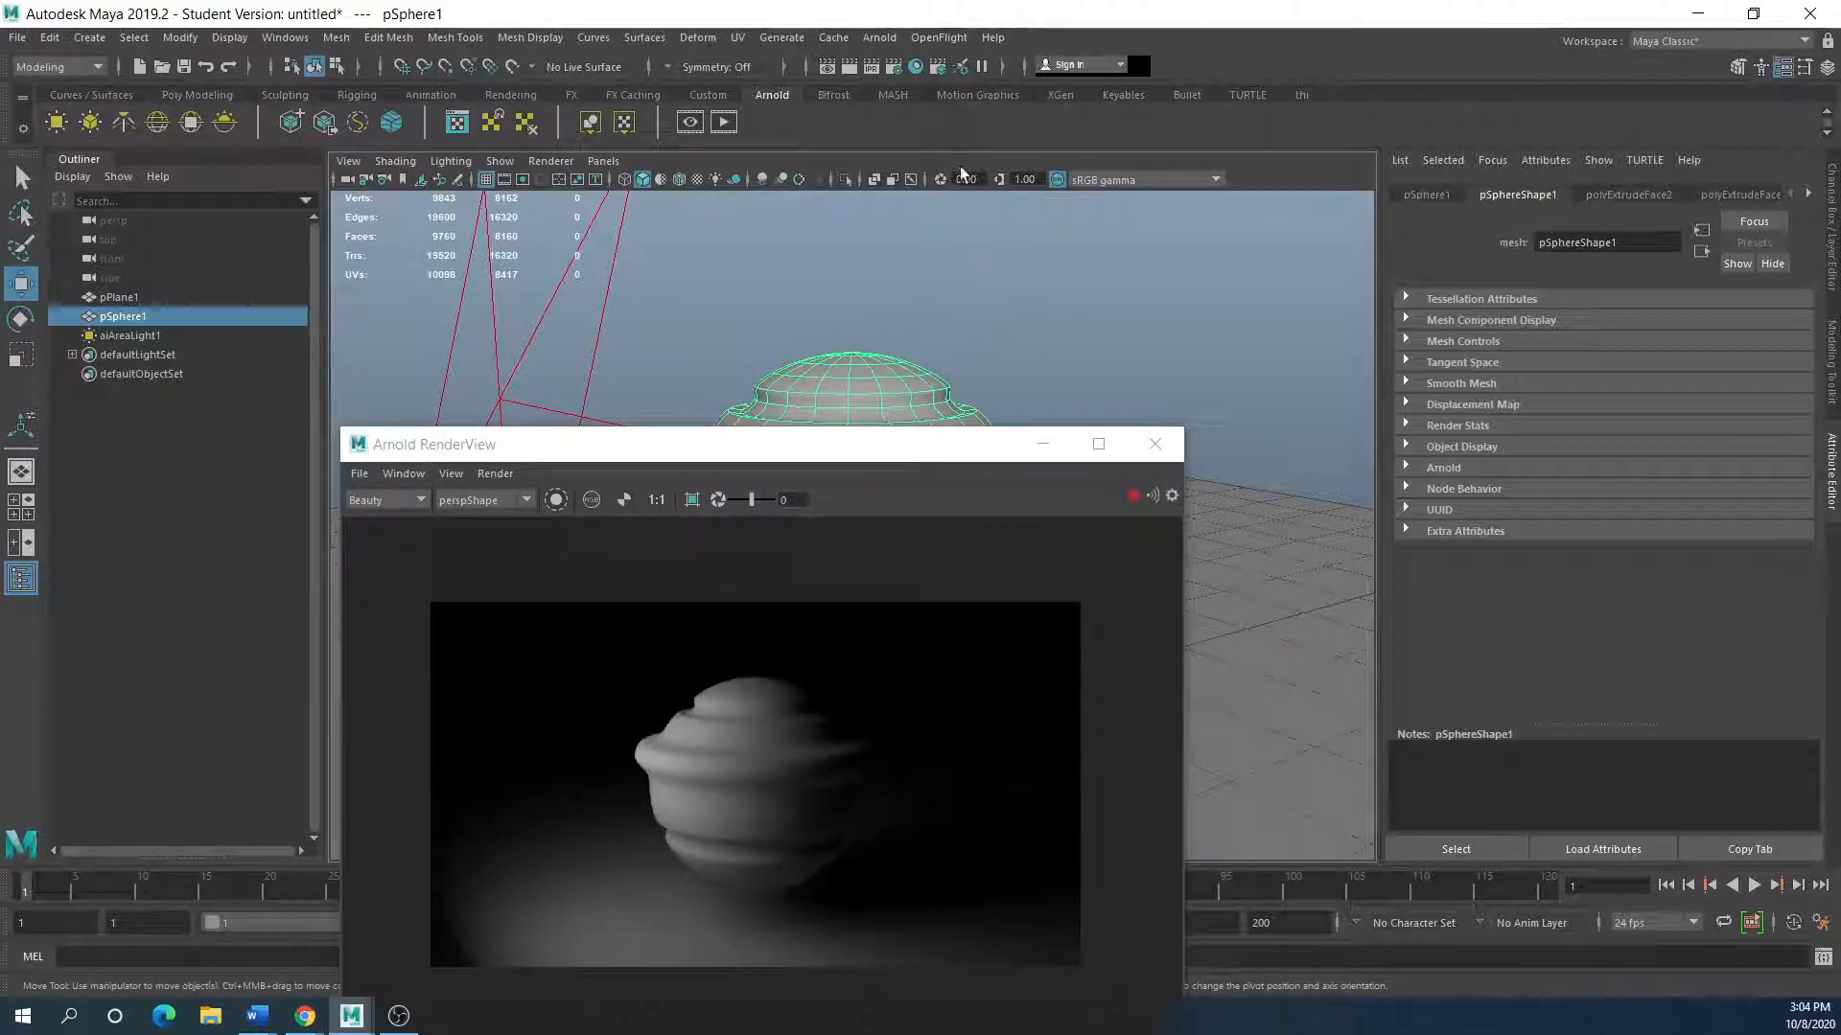
pyautogui.click(917, 68)
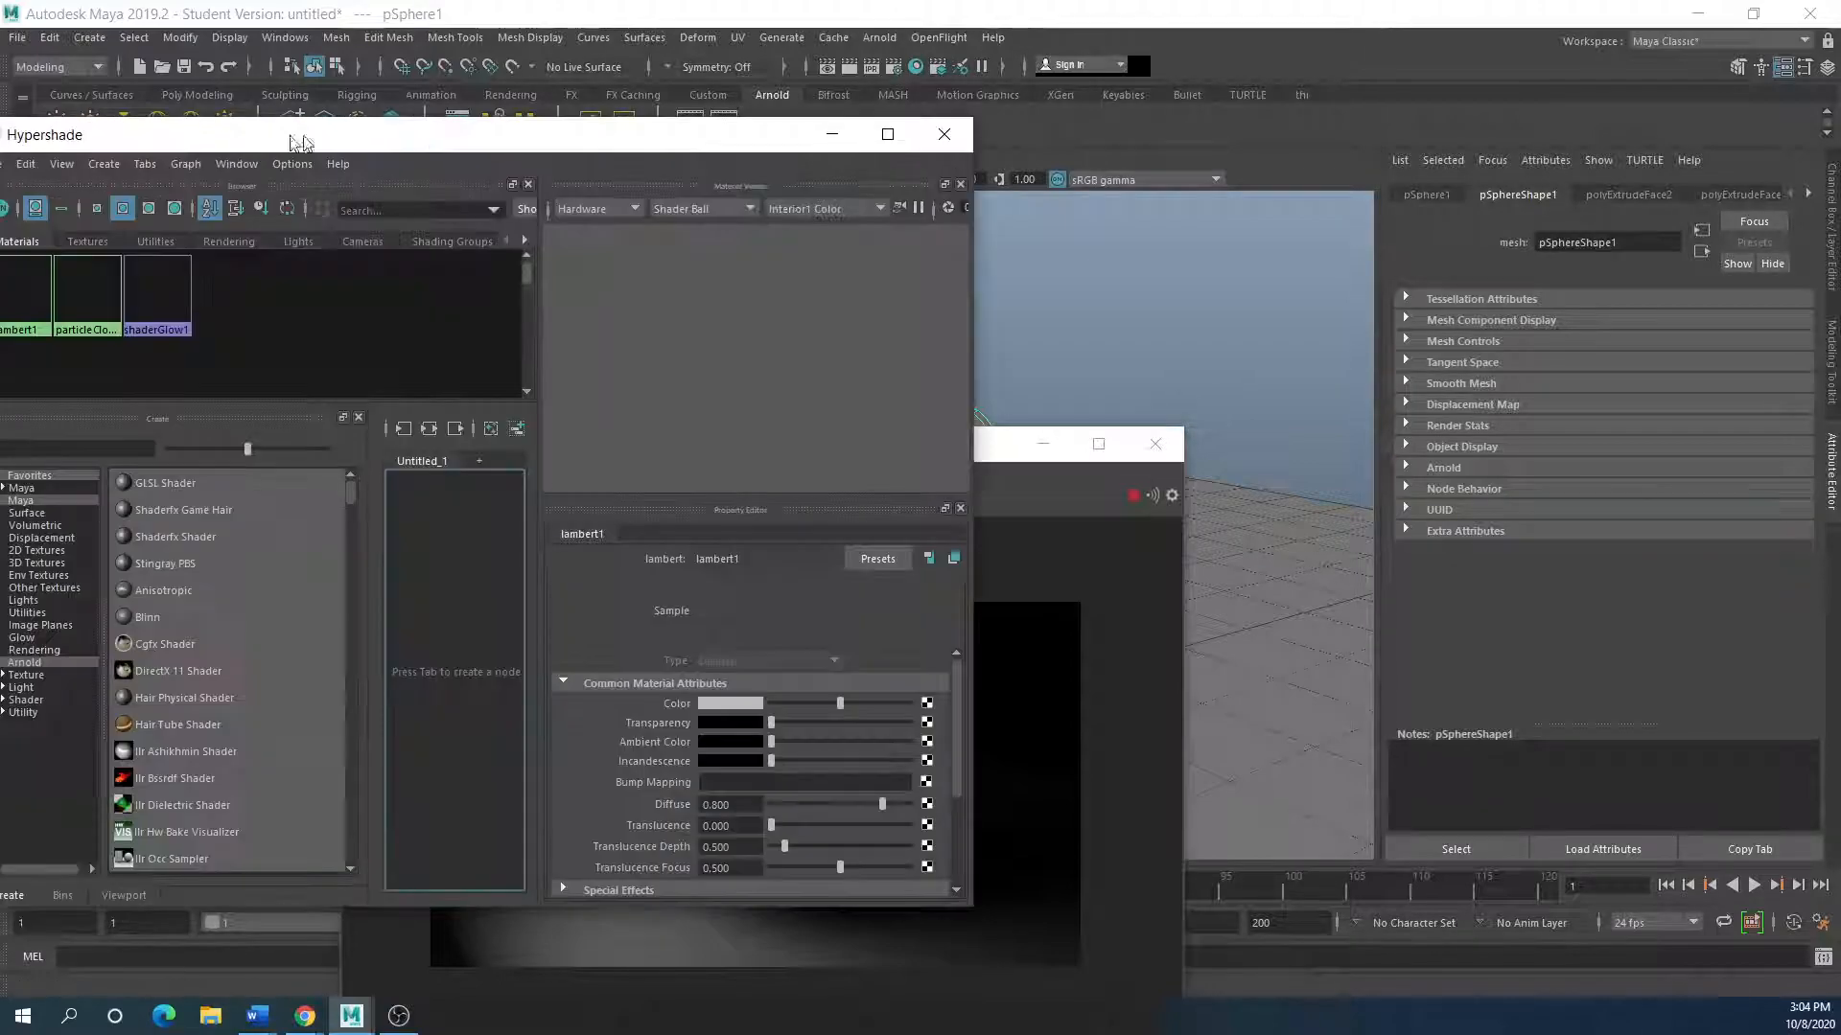
pyautogui.moveTo(286, 134); pyautogui.dragTo(645, 130)
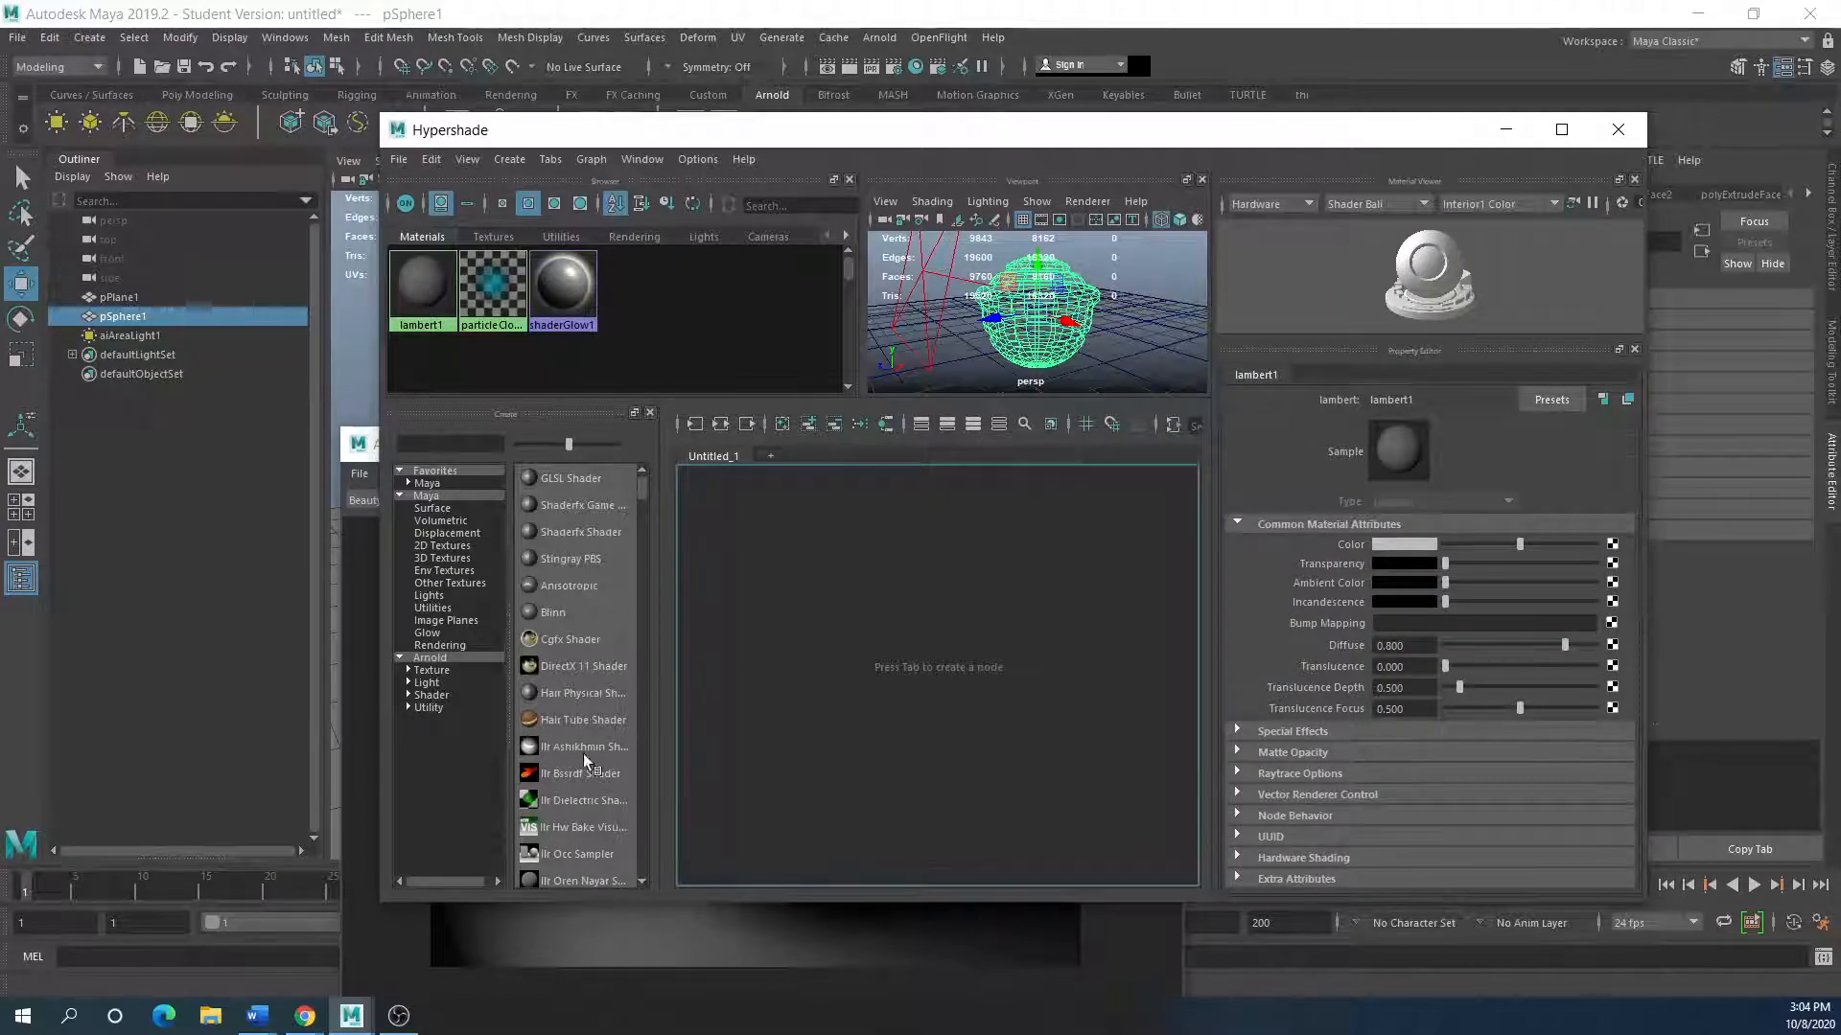
# Step: Create an Arnold aiStandardSurface shader in the Hypershade and name it DEMO
pyautogui.click(427, 694)
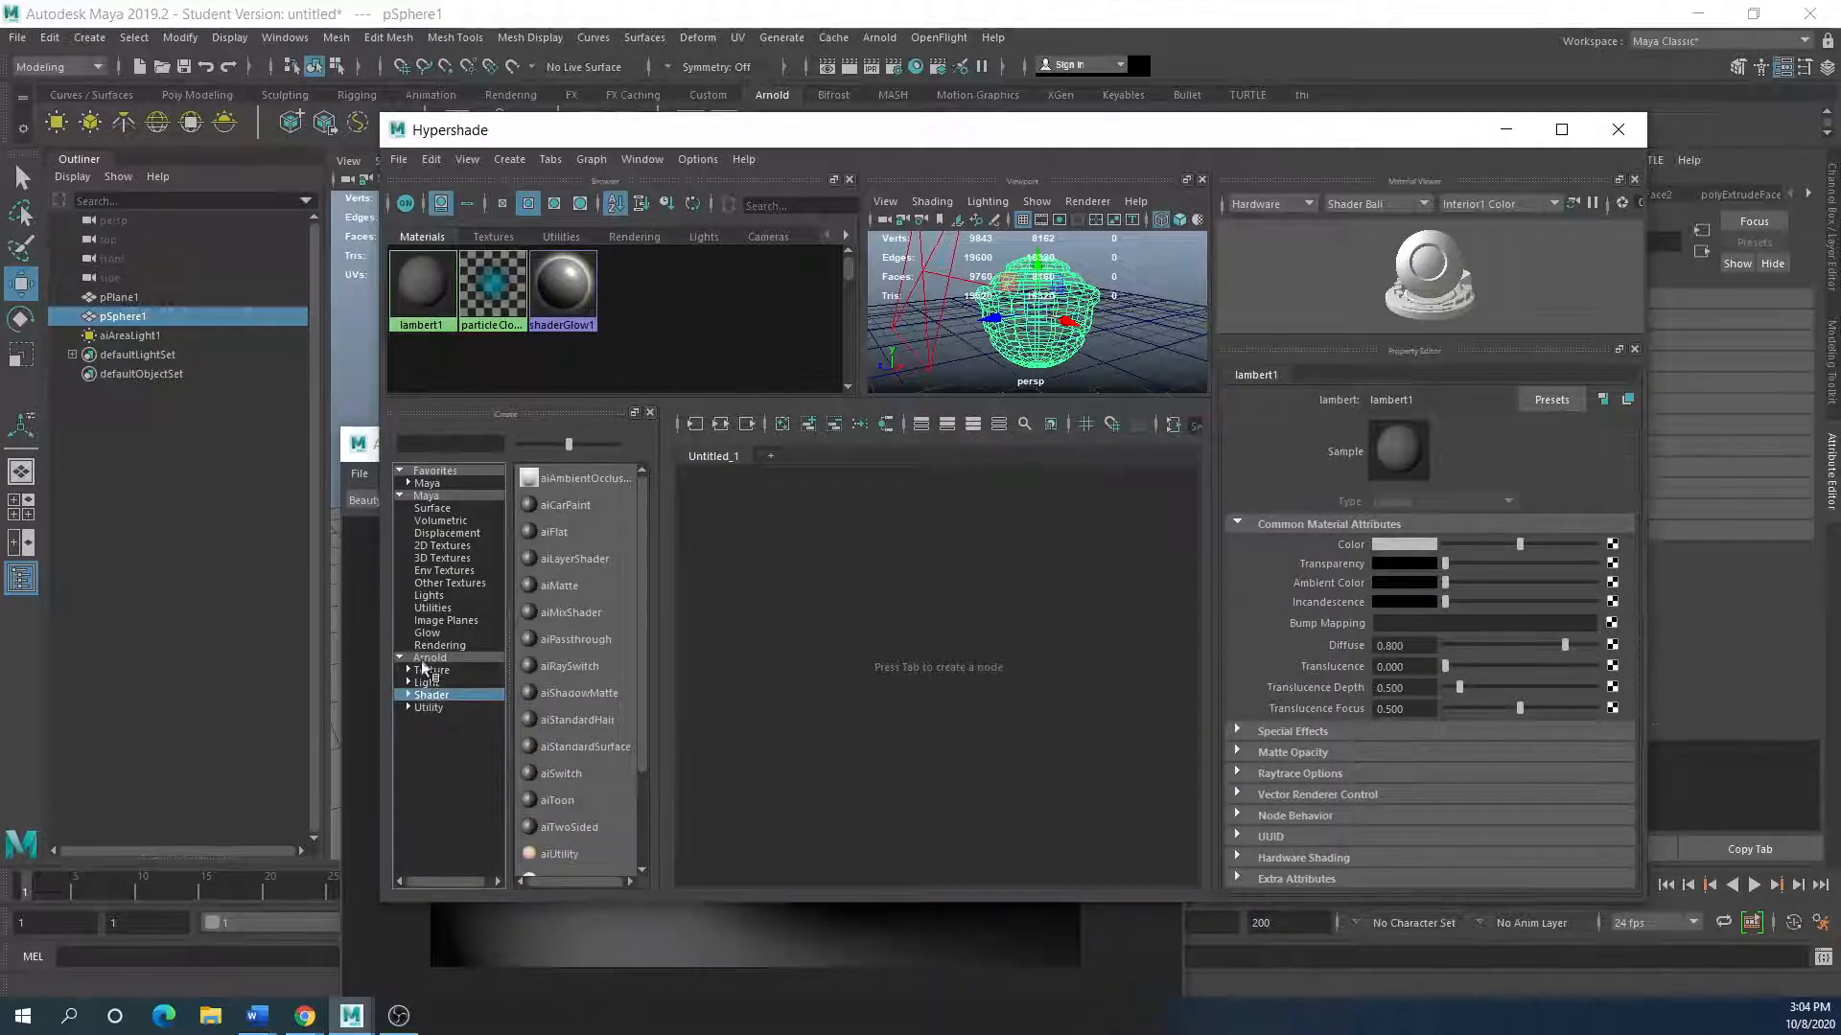
pyautogui.click(568, 747)
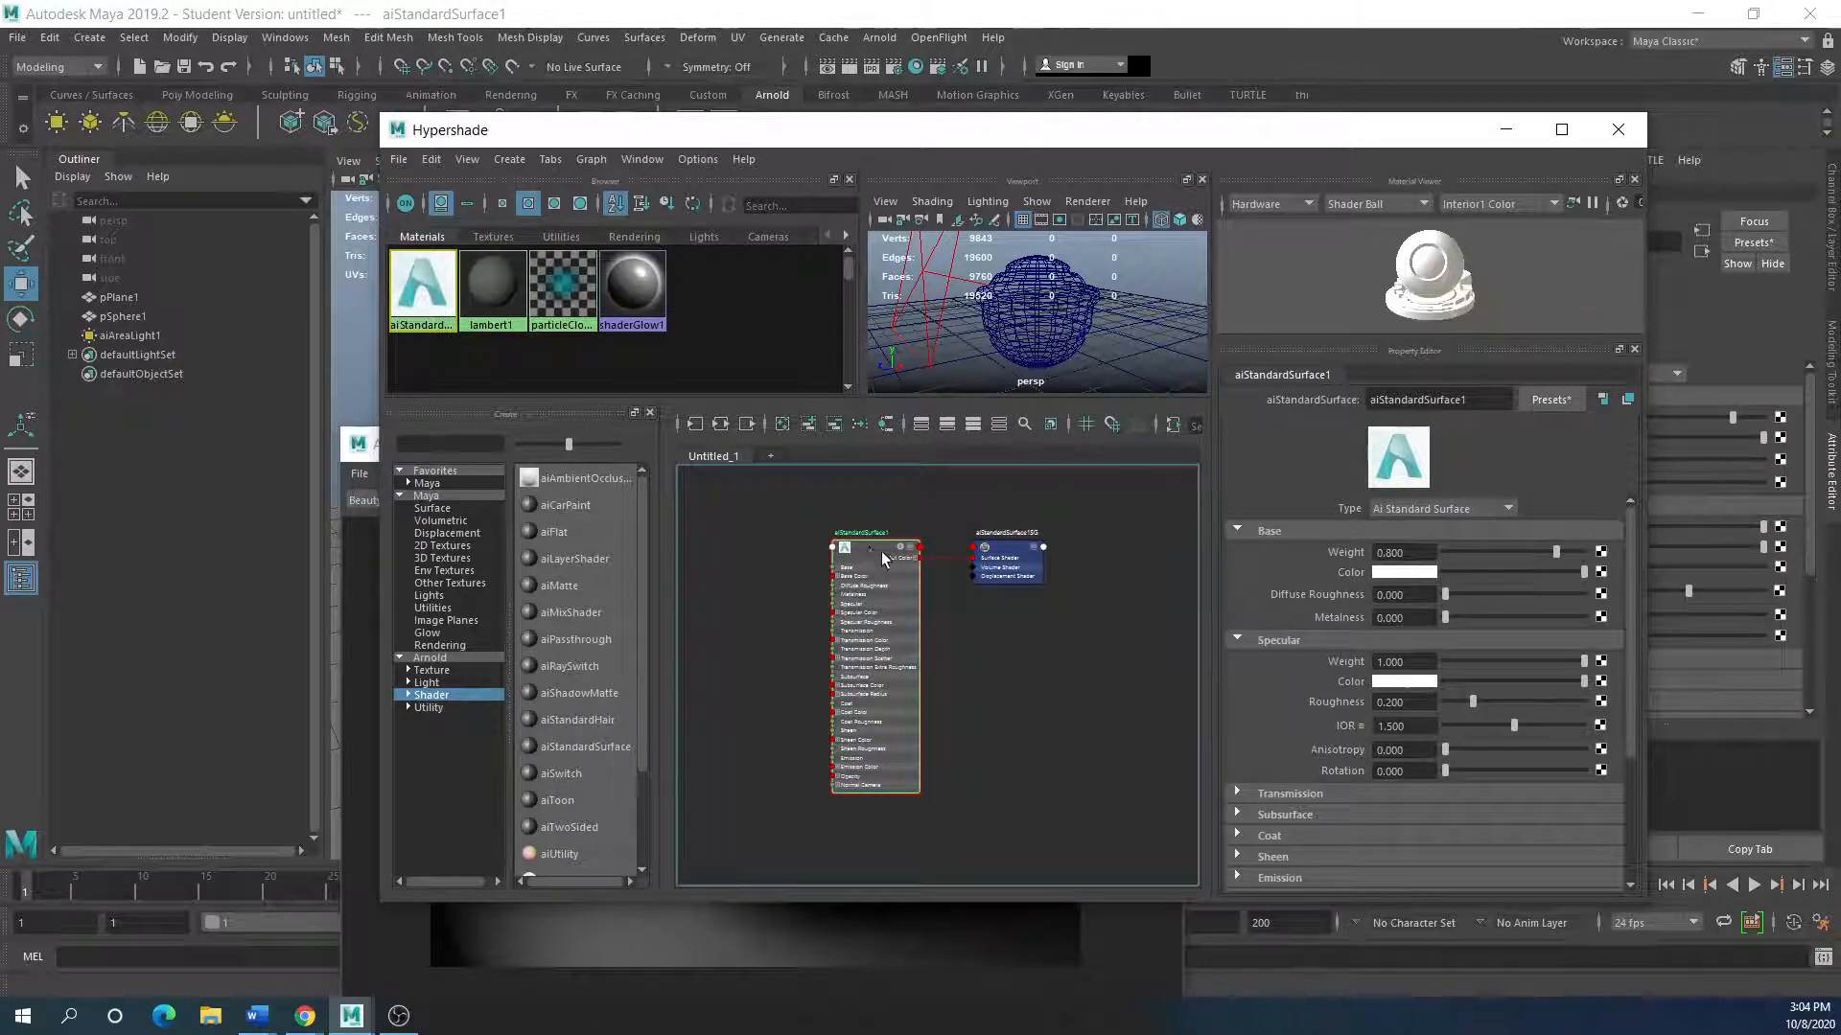
pyautogui.doubleClick(1438, 398)
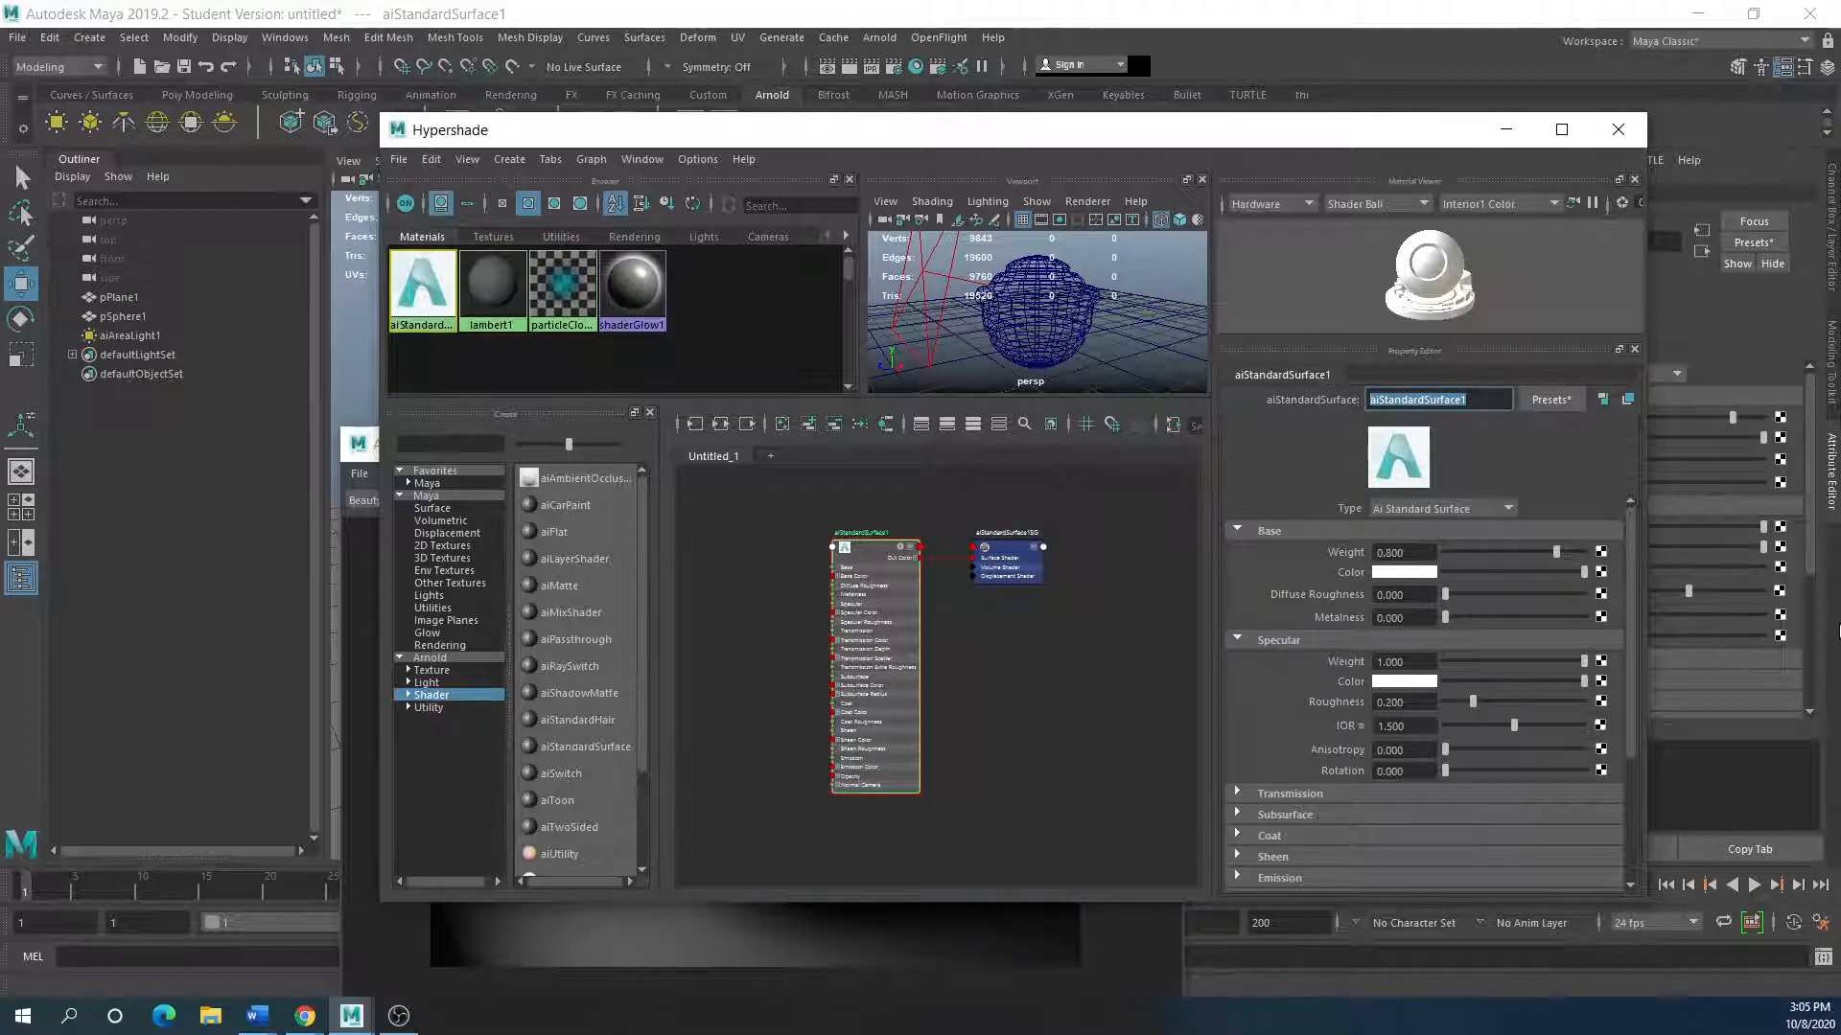
pyautogui.write('pl')
pyautogui.click(1123, 676)
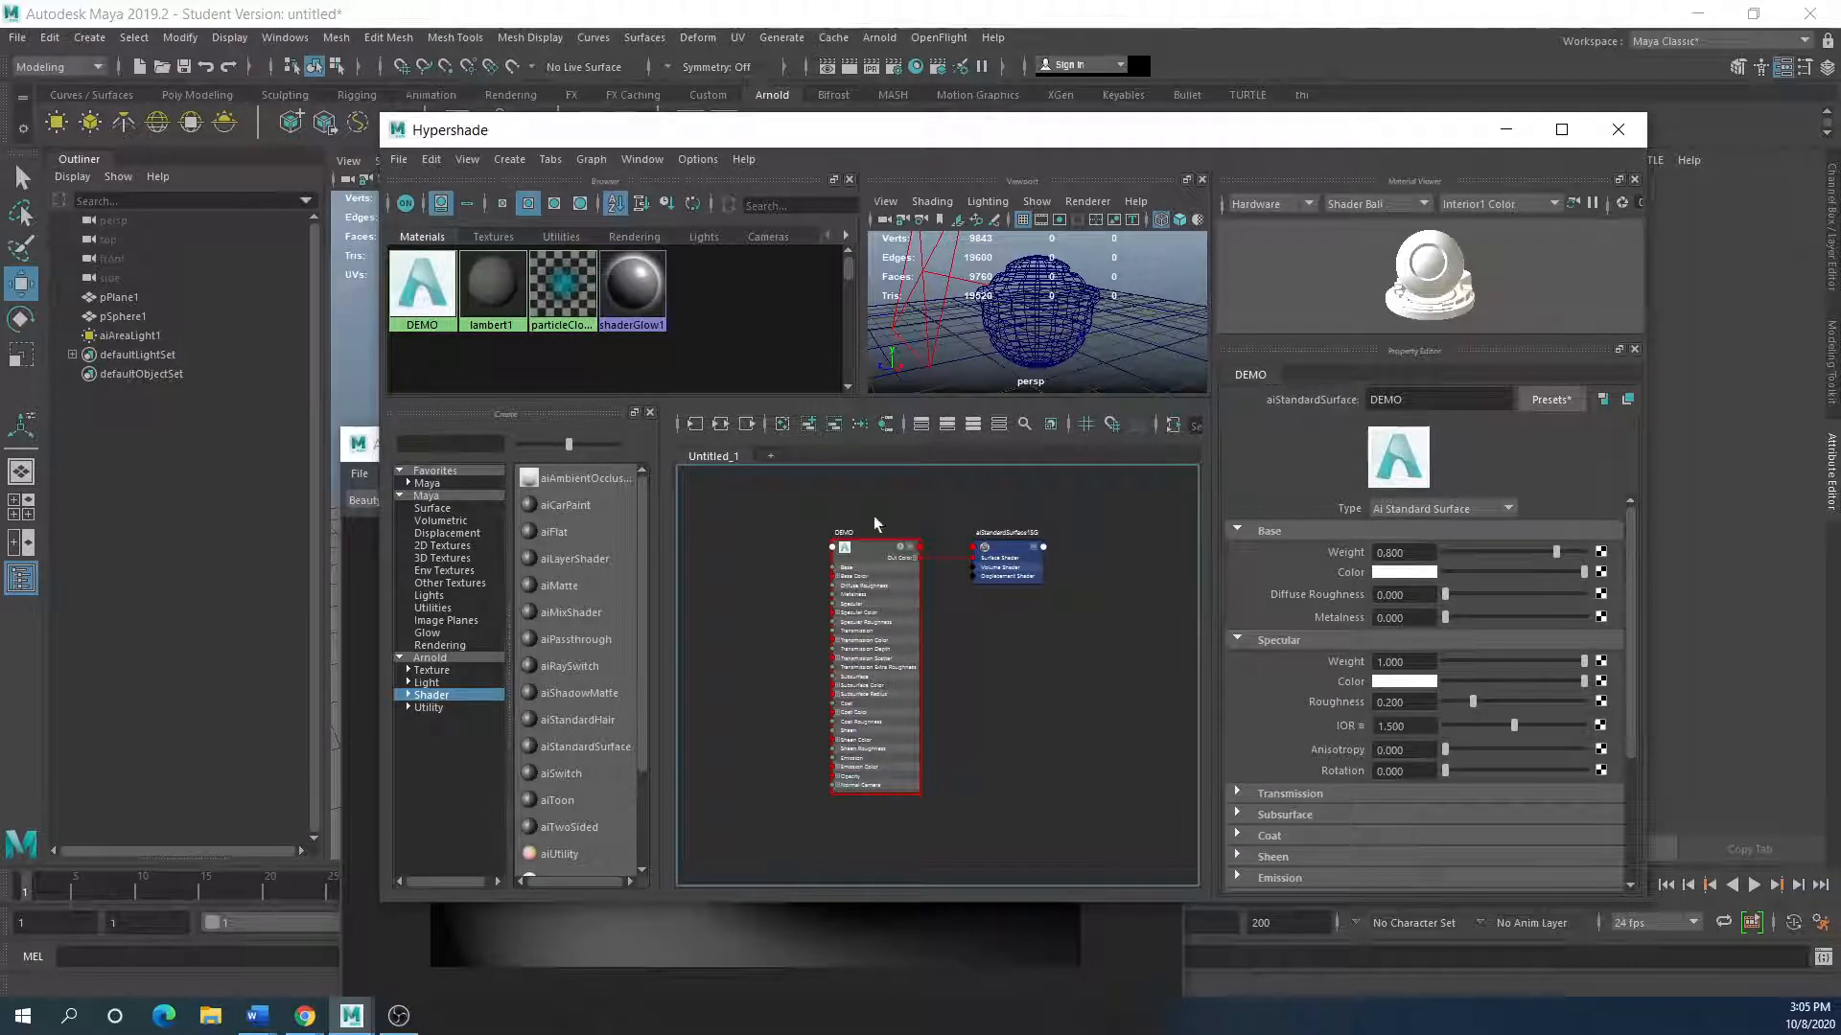
pyautogui.moveTo(824, 134); pyautogui.dragTo(850, 184)
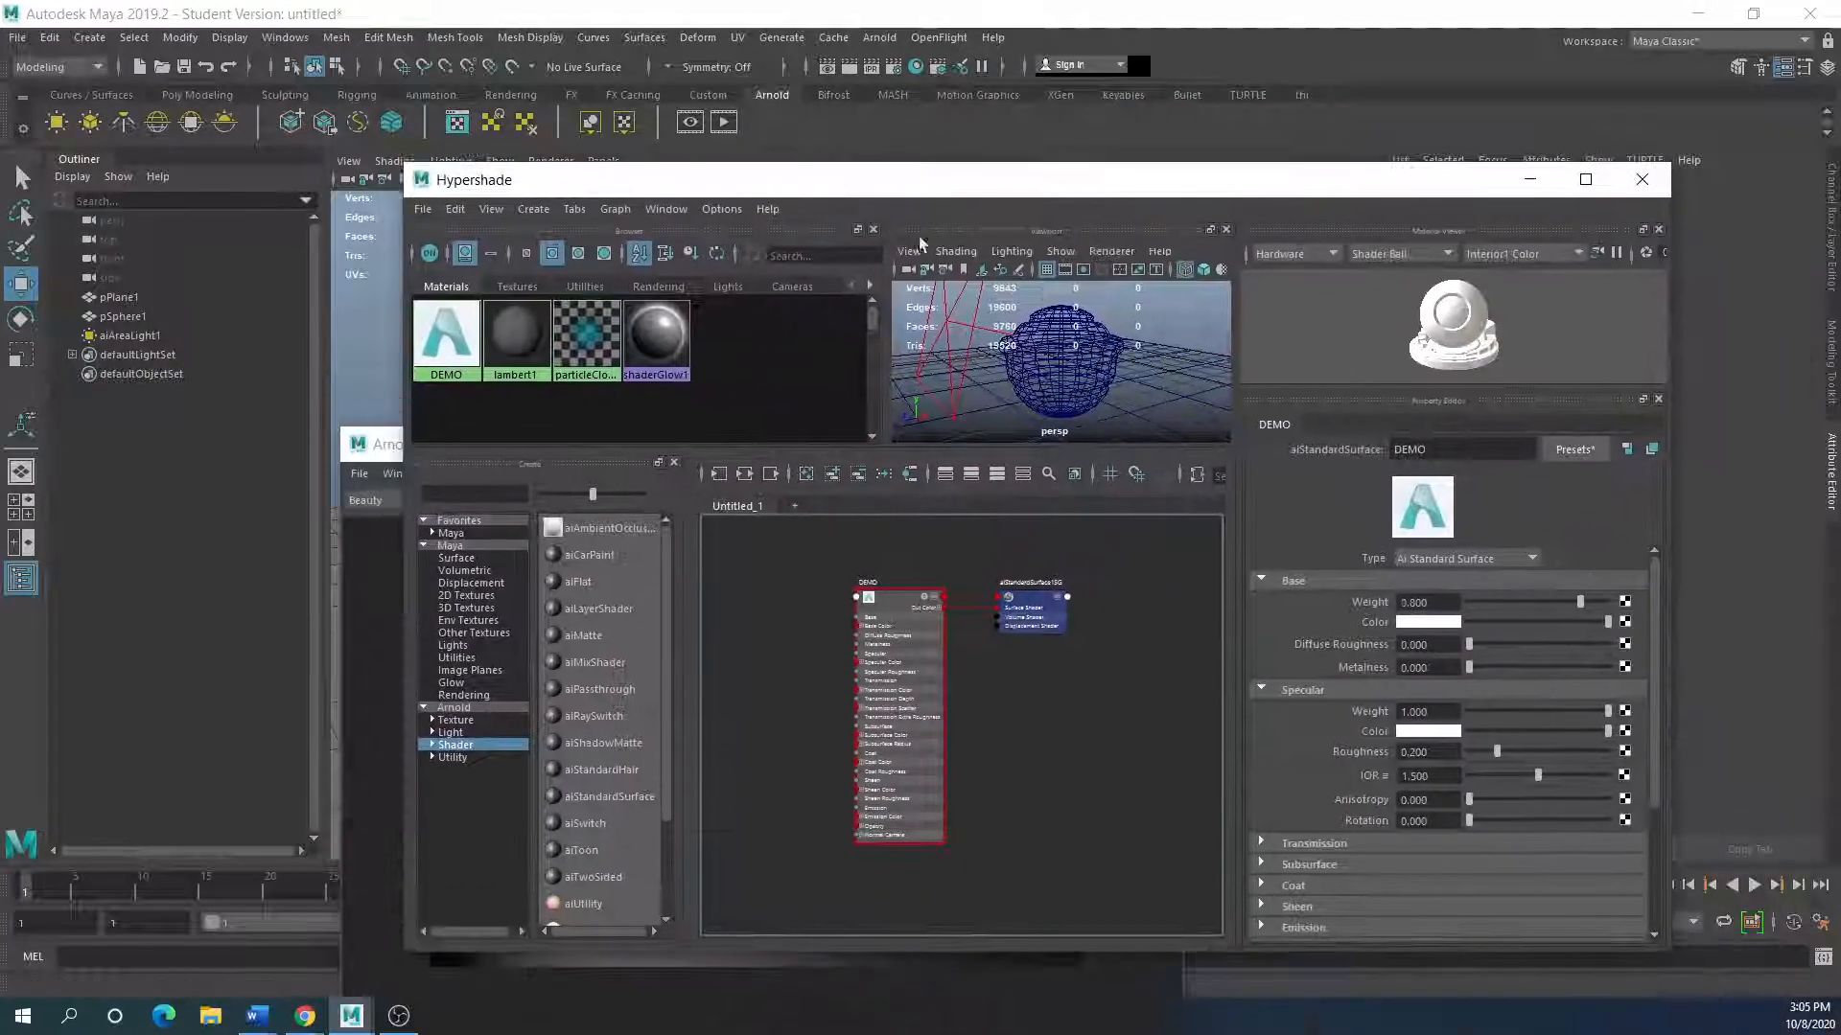
# Step: Select the sphere in the Hypershade viewport with shaded display on, and arrange a smaller Arnold RenderView beside the Hypershade
pyautogui.click(1073, 403)
pyautogui.press('5')
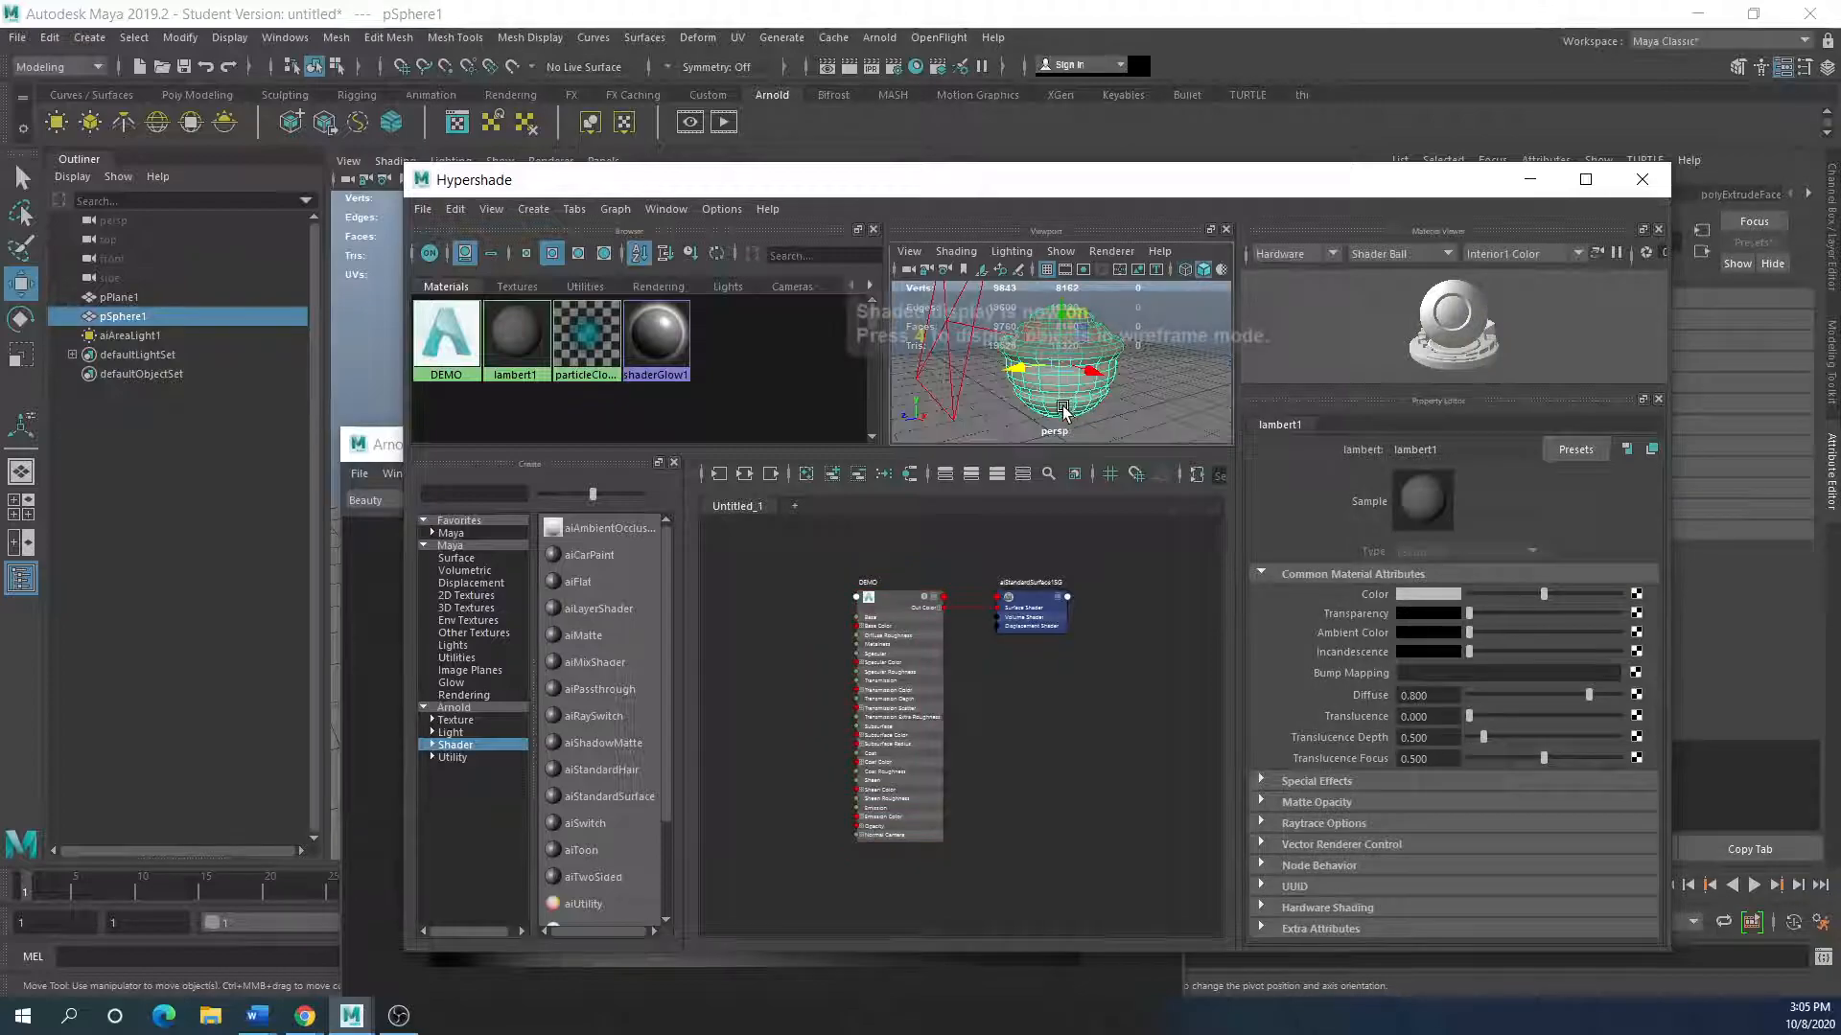
pyautogui.moveTo(813, 176); pyautogui.dragTo(1070, 192)
pyautogui.moveTo(575, 443); pyautogui.dragTo(283, 205)
pyautogui.moveTo(870, 727); pyautogui.dragTo(537, 709)
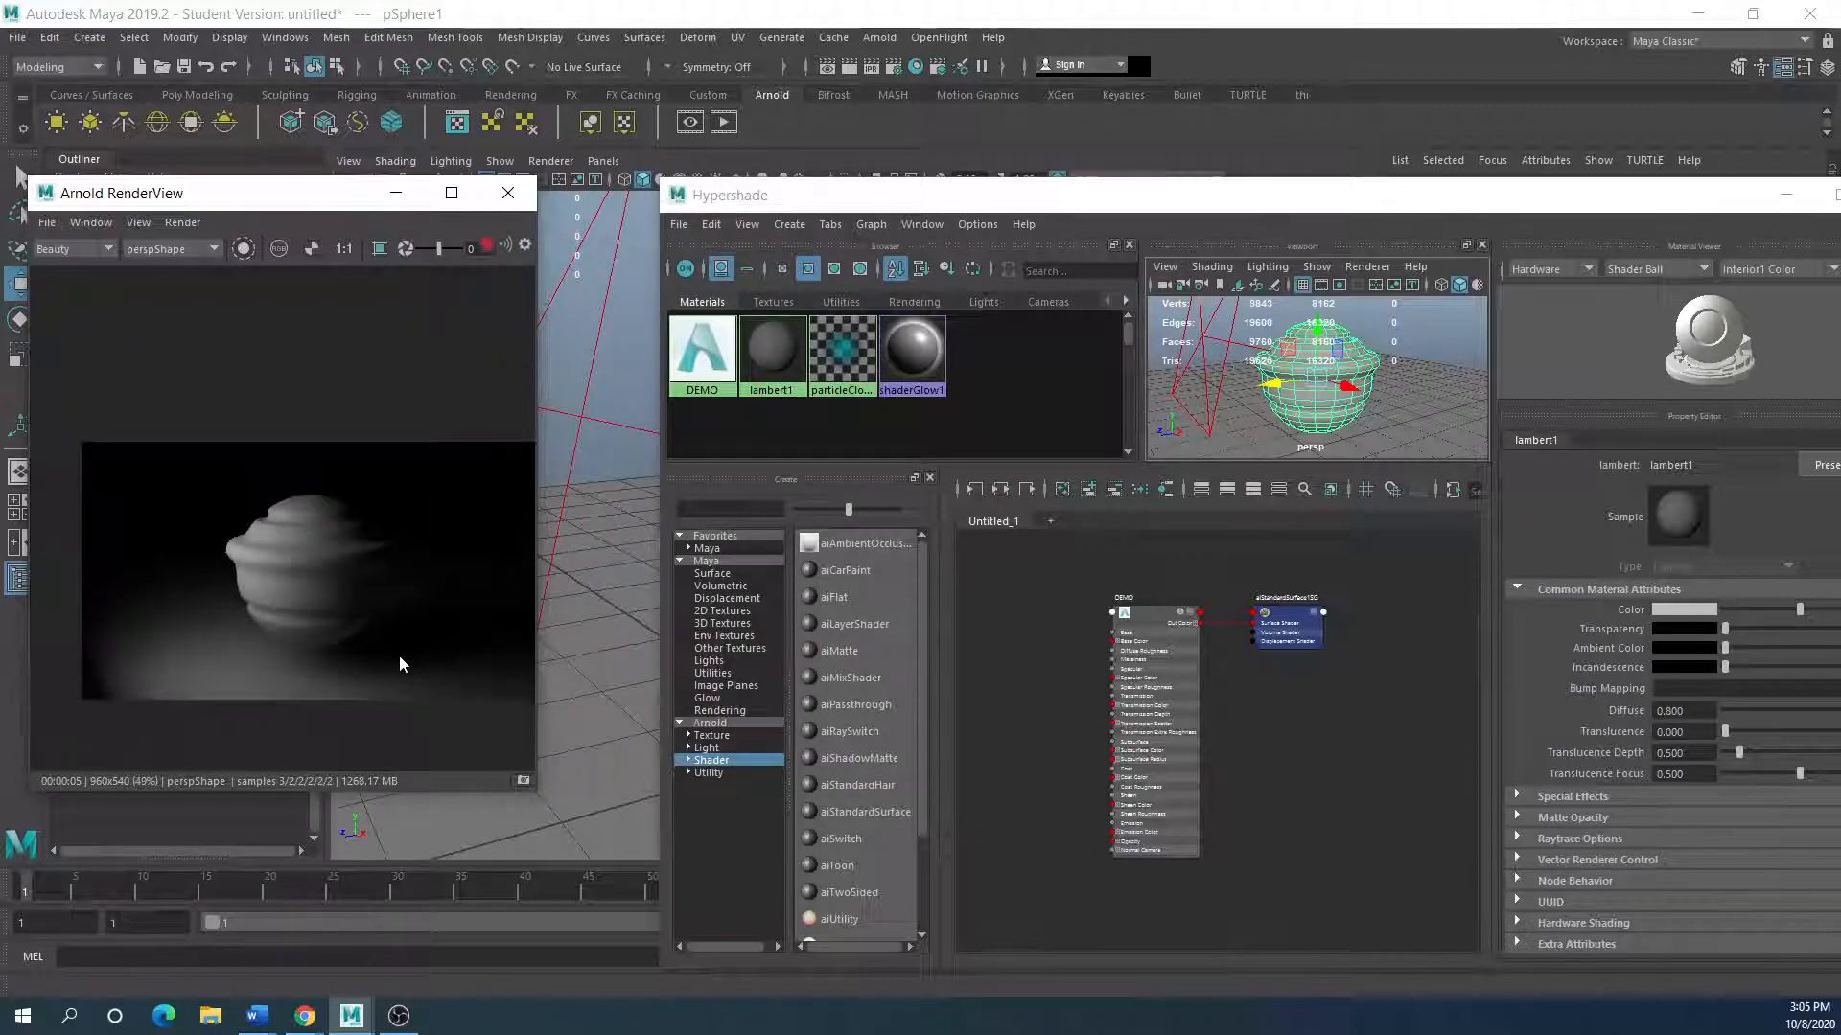
pyautogui.moveTo(533, 790); pyautogui.dragTo(461, 627)
pyautogui.scroll(-2, 336, 579)
pyautogui.moveTo(318, 548); pyautogui.dragTo(250, 440, button='middle')
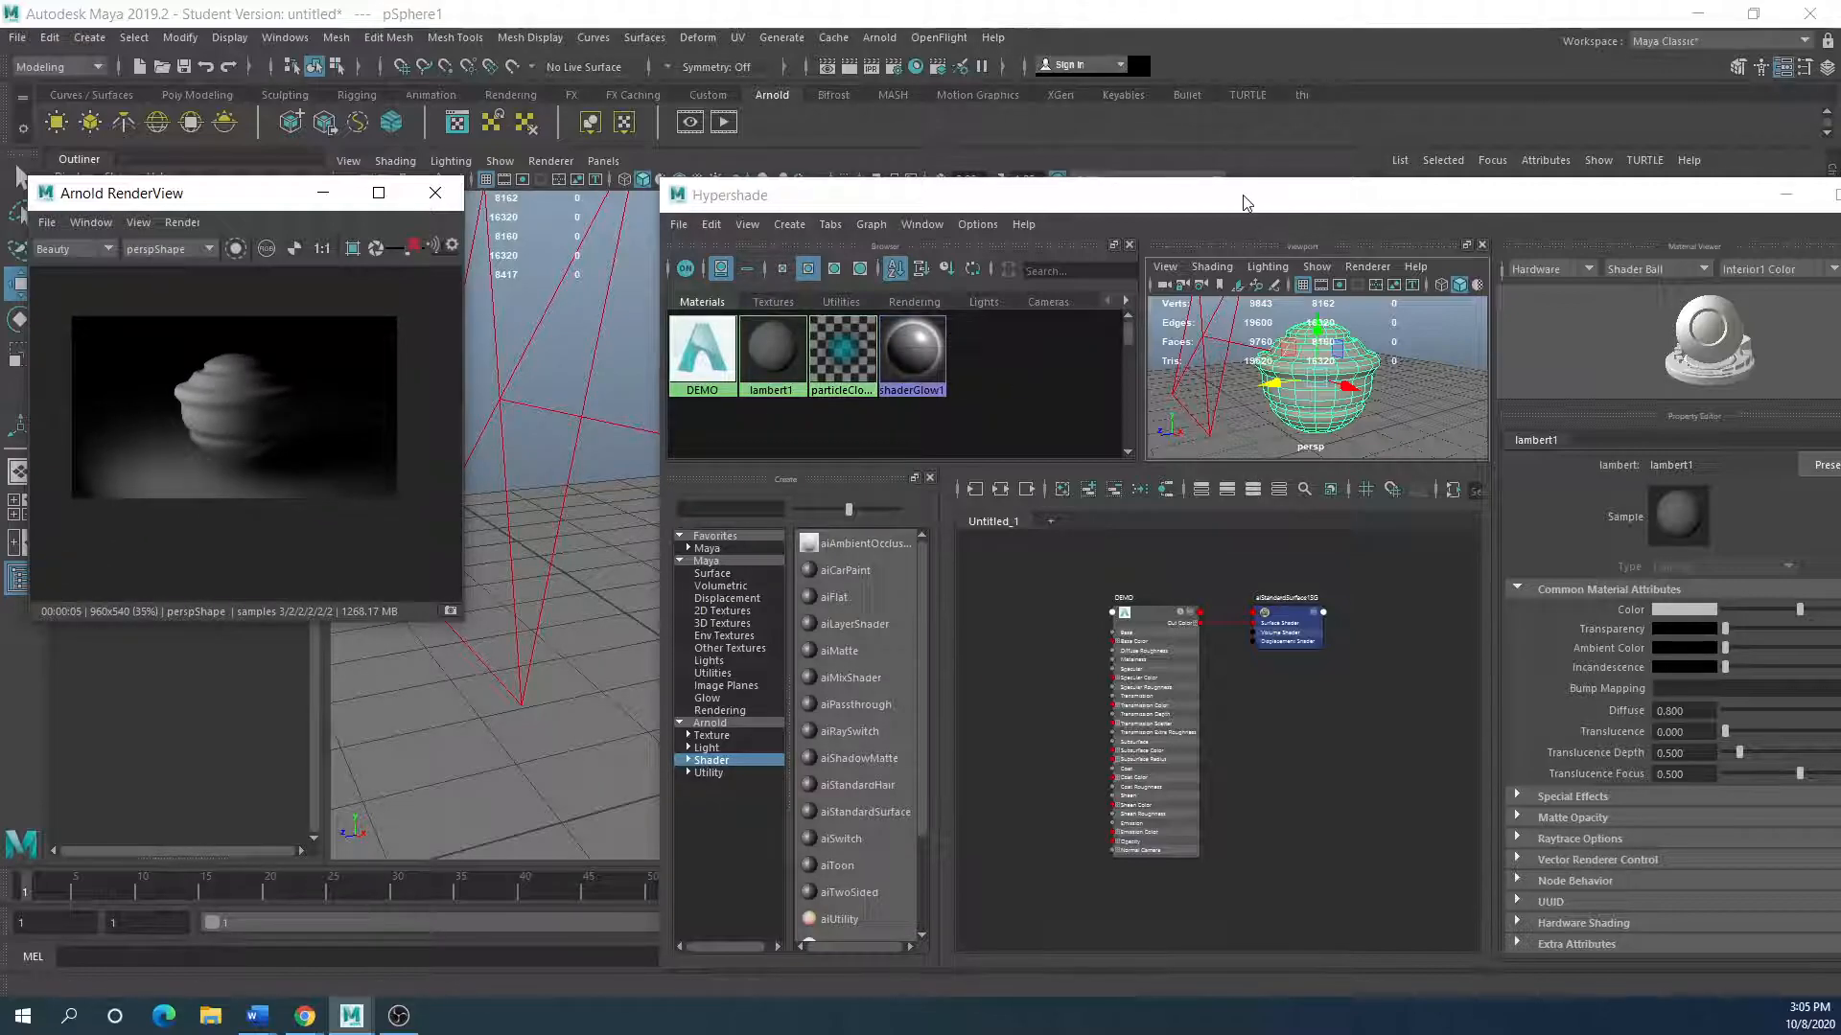
pyautogui.moveTo(1244, 198); pyautogui.dragTo(1078, 181)
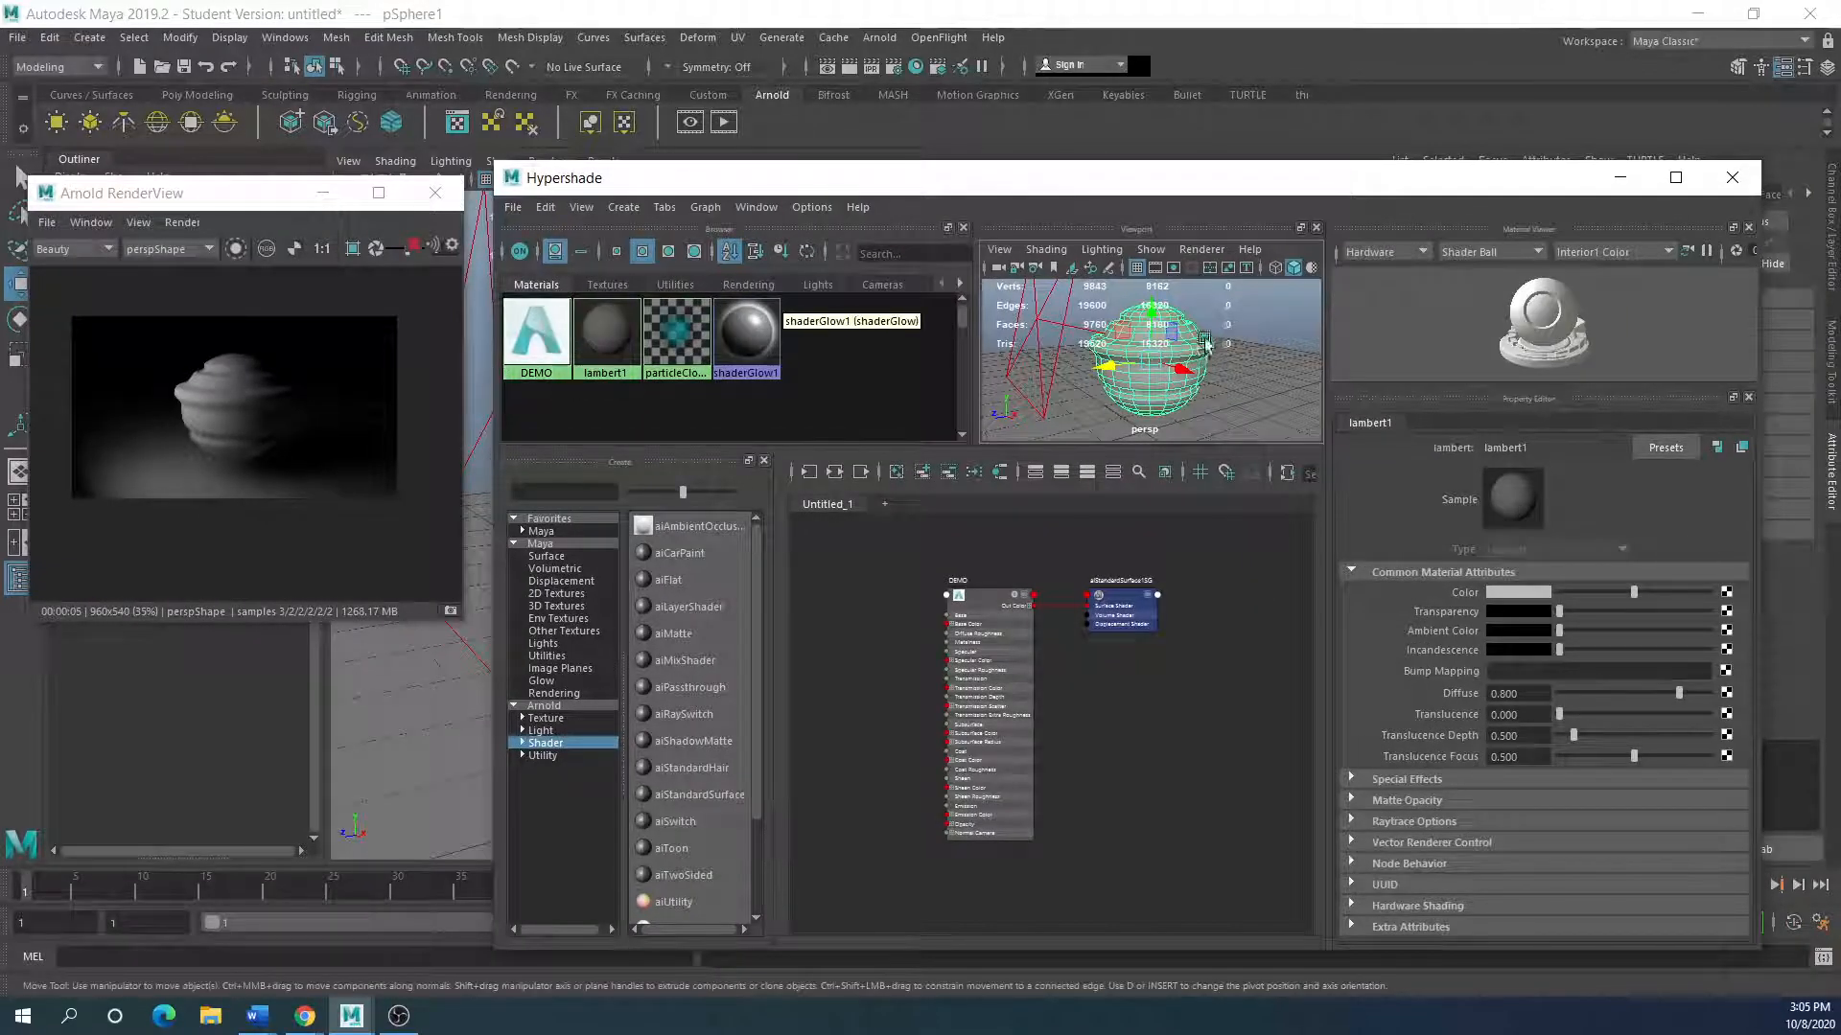
# Step: Assign the DEMO material to the selected sphere and magnify the sphere in the Arnold RenderView
pyautogui.moveTo(530, 343); pyautogui.dragTo(535, 288, button='right')
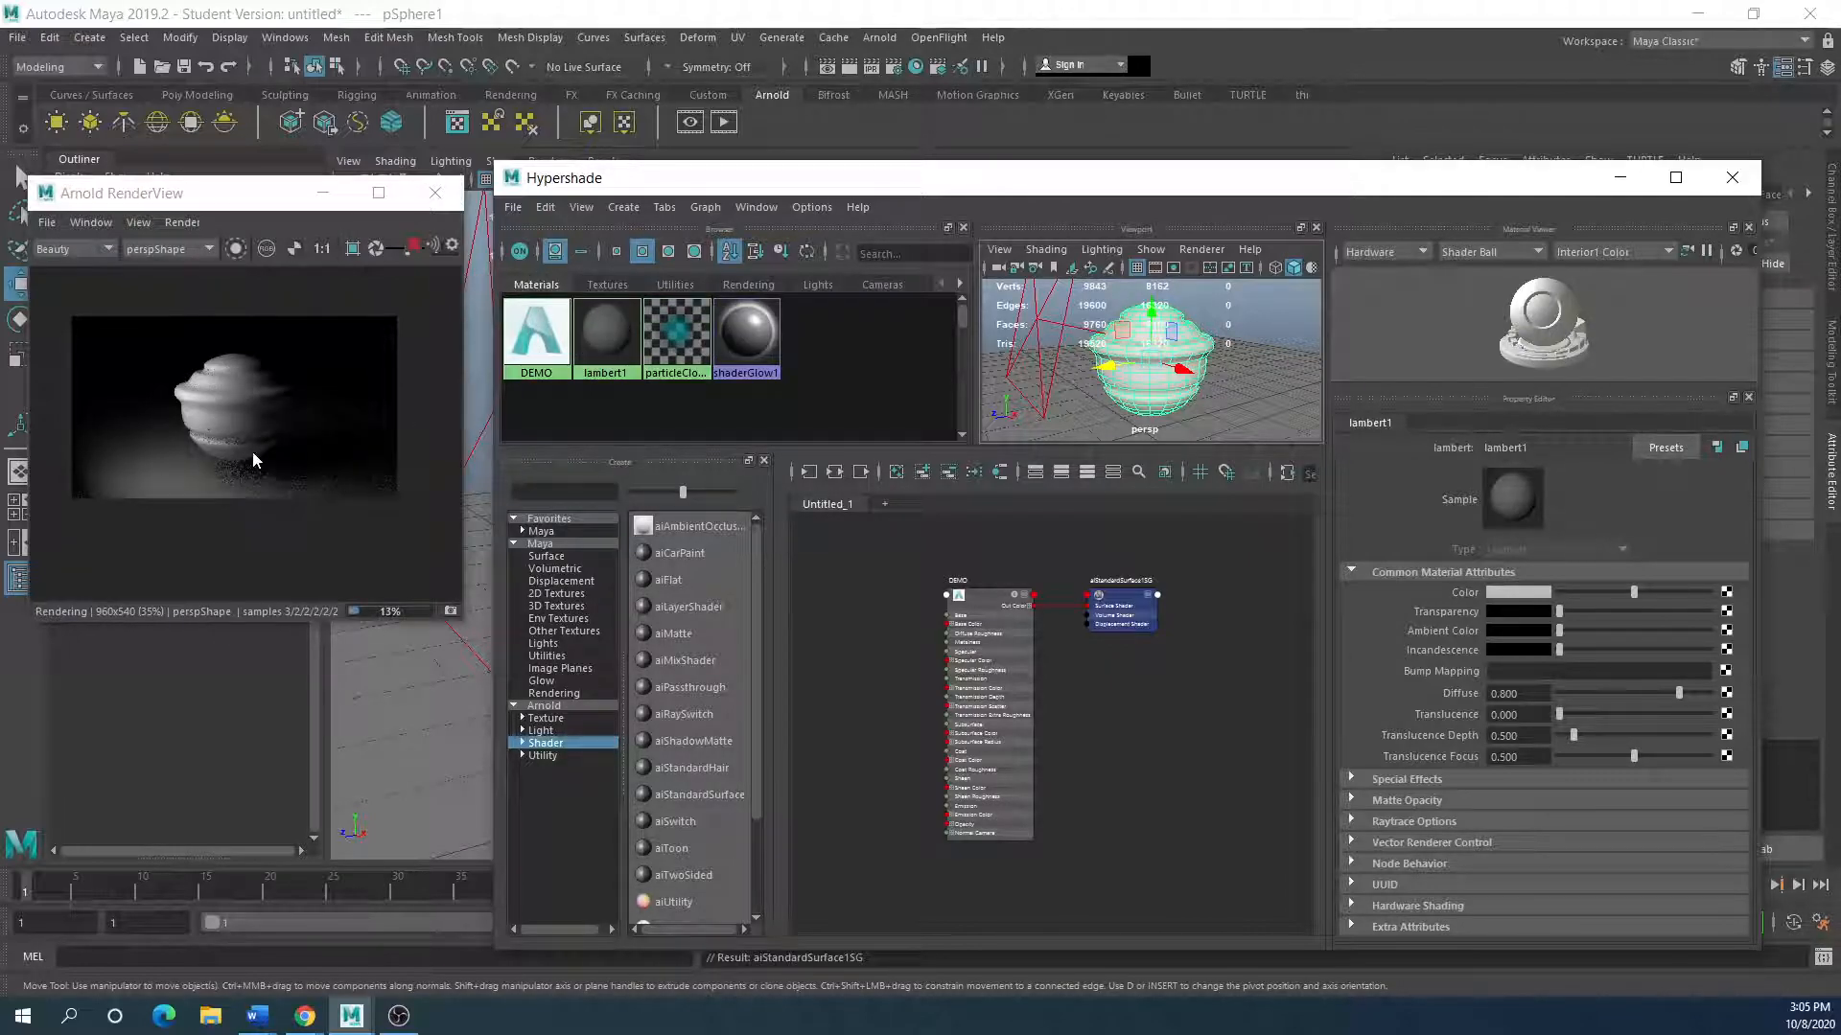
pyautogui.scroll(1, 237, 448)
pyautogui.scroll(1, 245, 452)
pyautogui.scroll(-1, 246, 453)
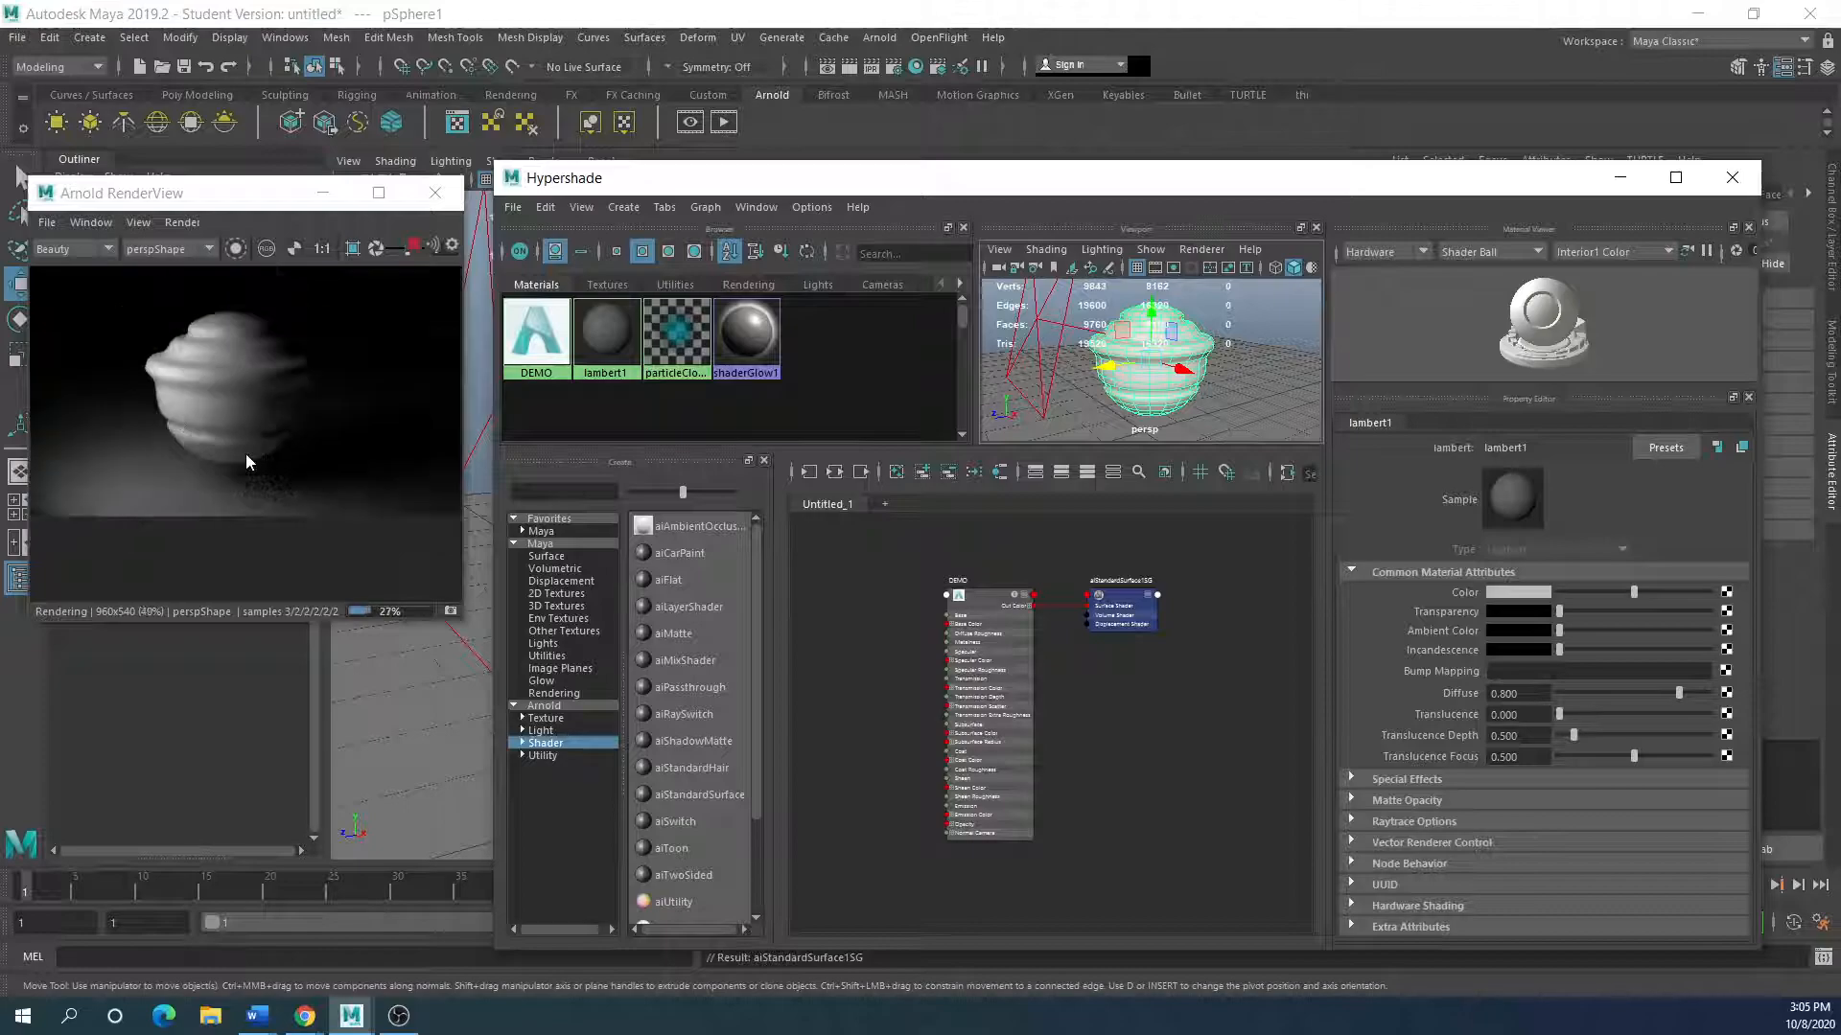
pyautogui.moveTo(232, 388); pyautogui.dragTo(247, 435, button='middle')
pyautogui.scroll(2, 243, 433)
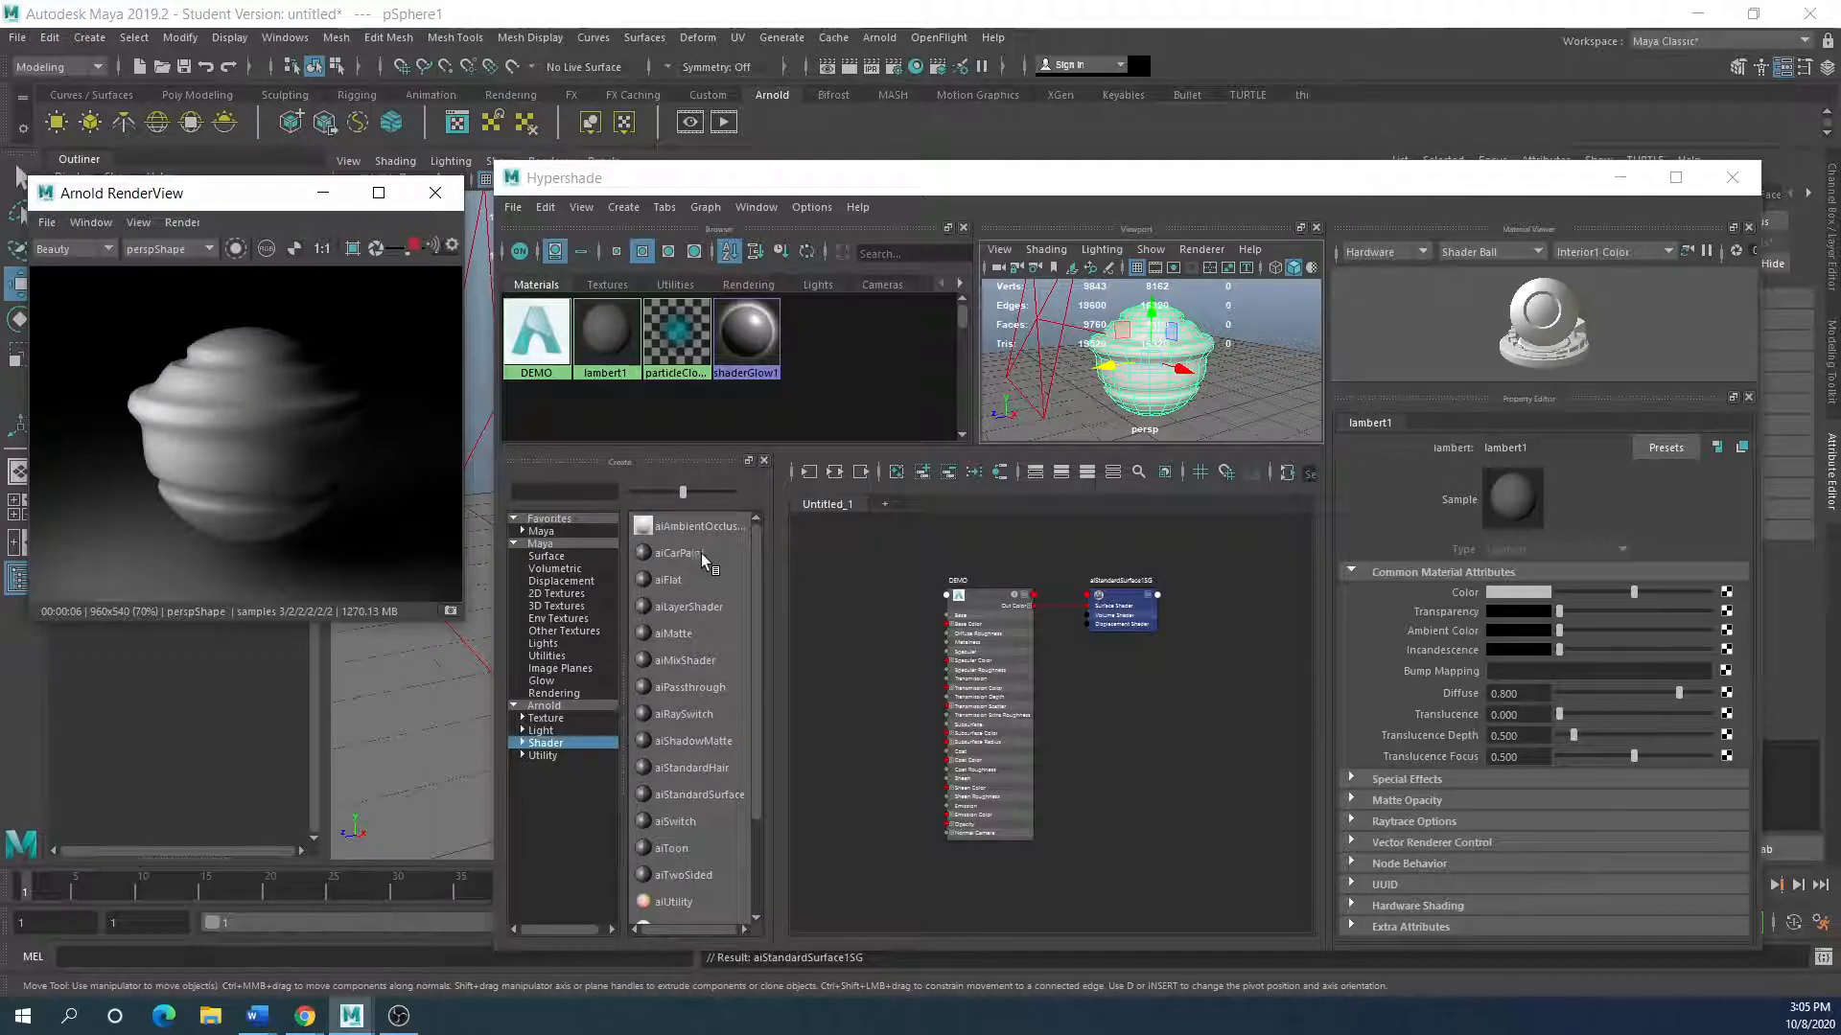
# Step: Show the DEMO shader's attributes in the Hypershade and reposition its window beside the Arnold RenderView
pyautogui.click(1505, 595)
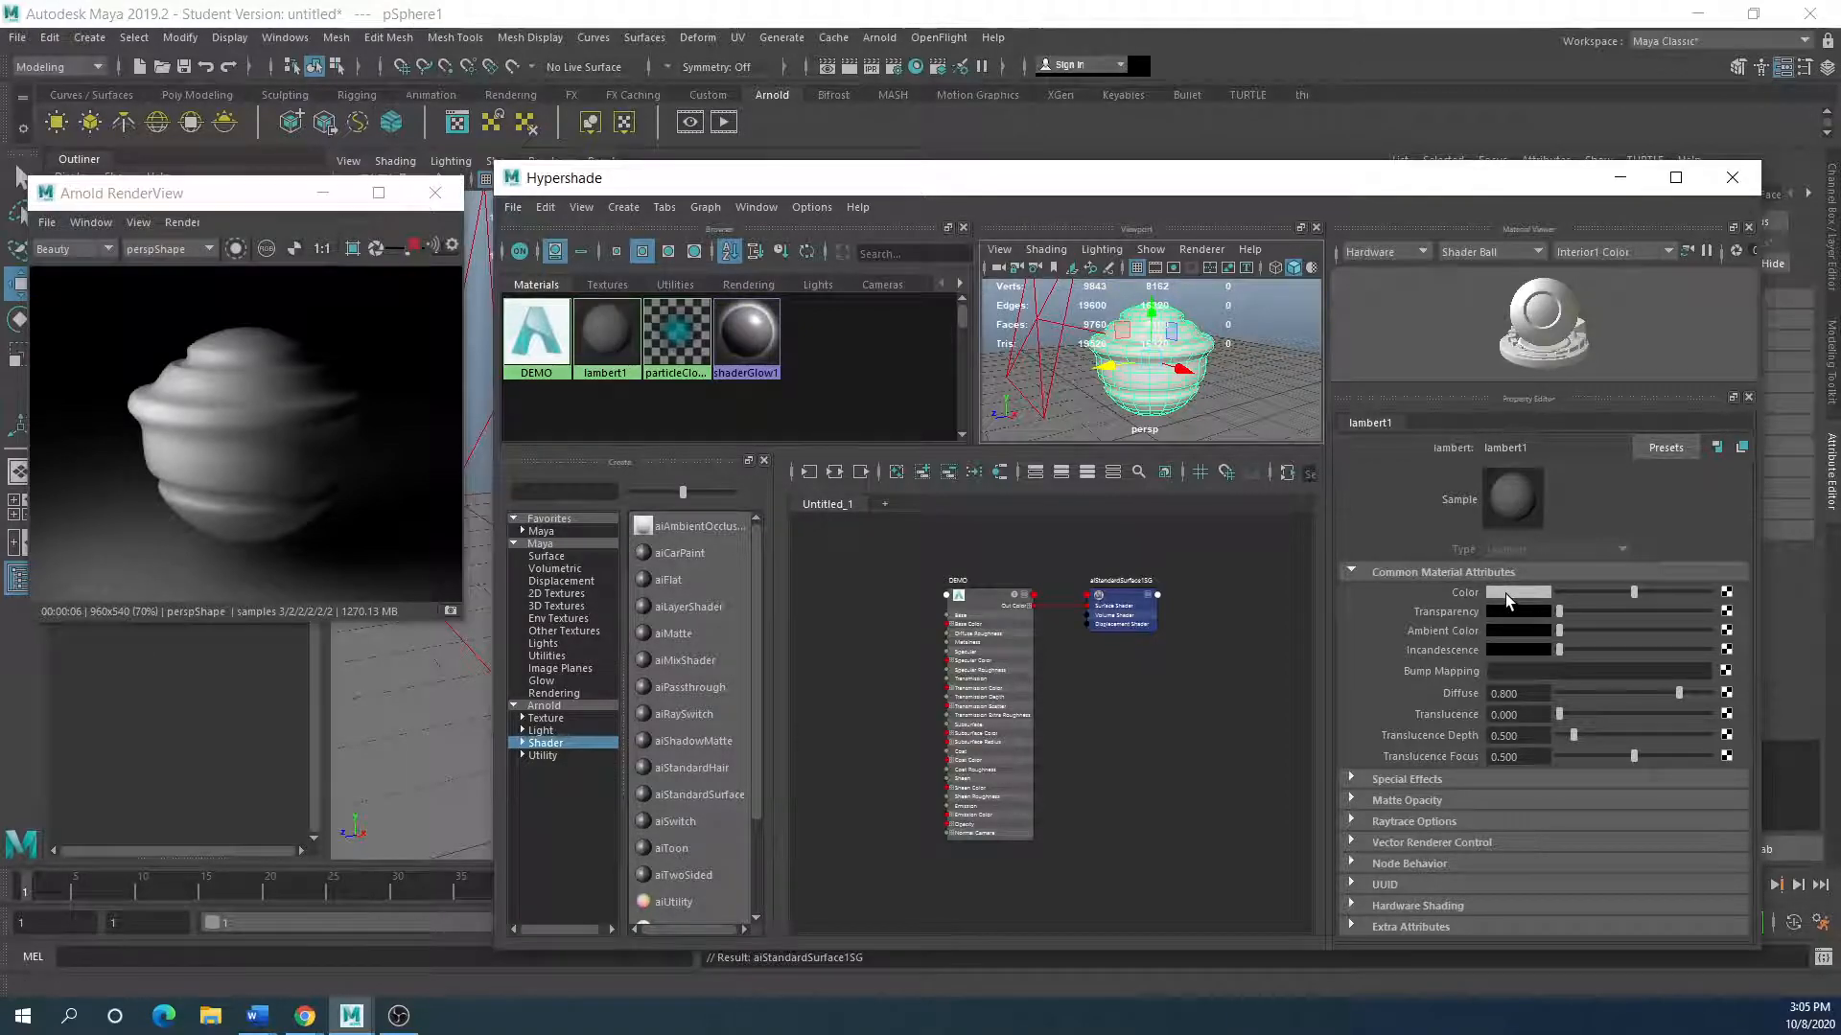
pyautogui.click(988, 602)
pyautogui.moveTo(1389, 188); pyautogui.dragTo(1373, 687)
pyautogui.moveTo(1237, 690); pyautogui.dragTo(1221, 170)
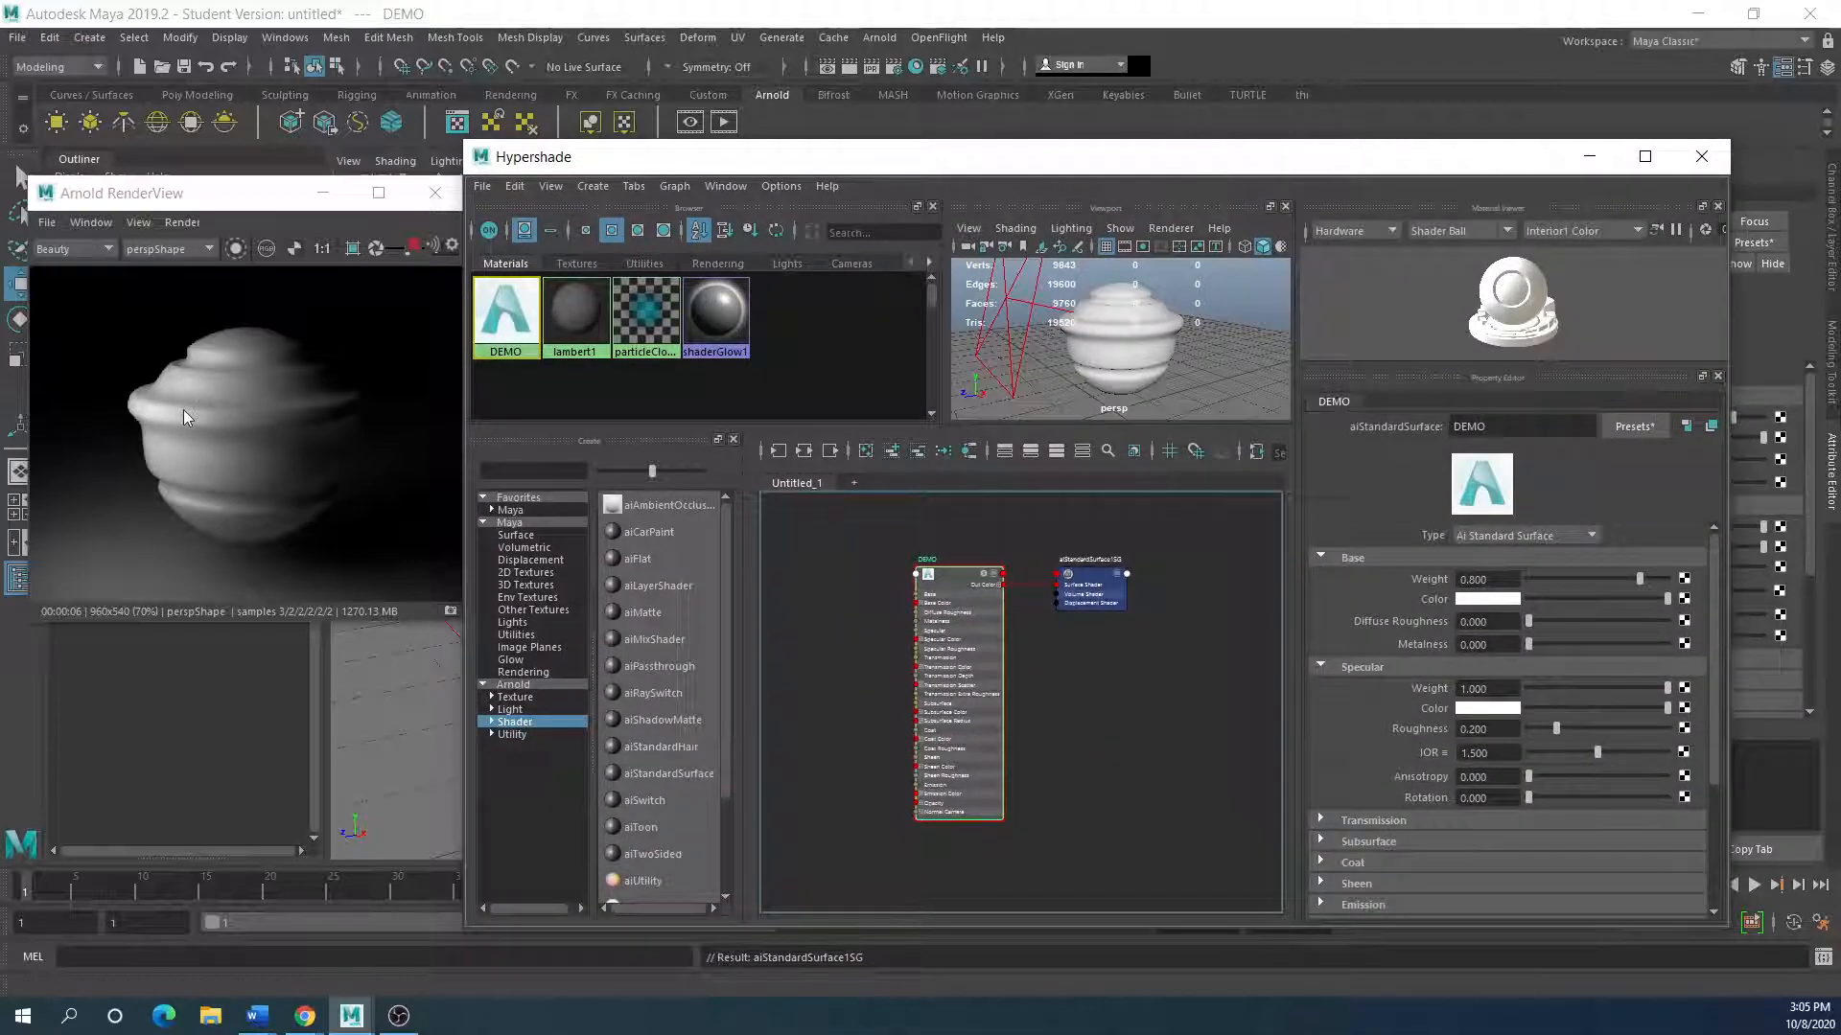
pyautogui.moveTo(631, 159); pyautogui.dragTo(605, 543)
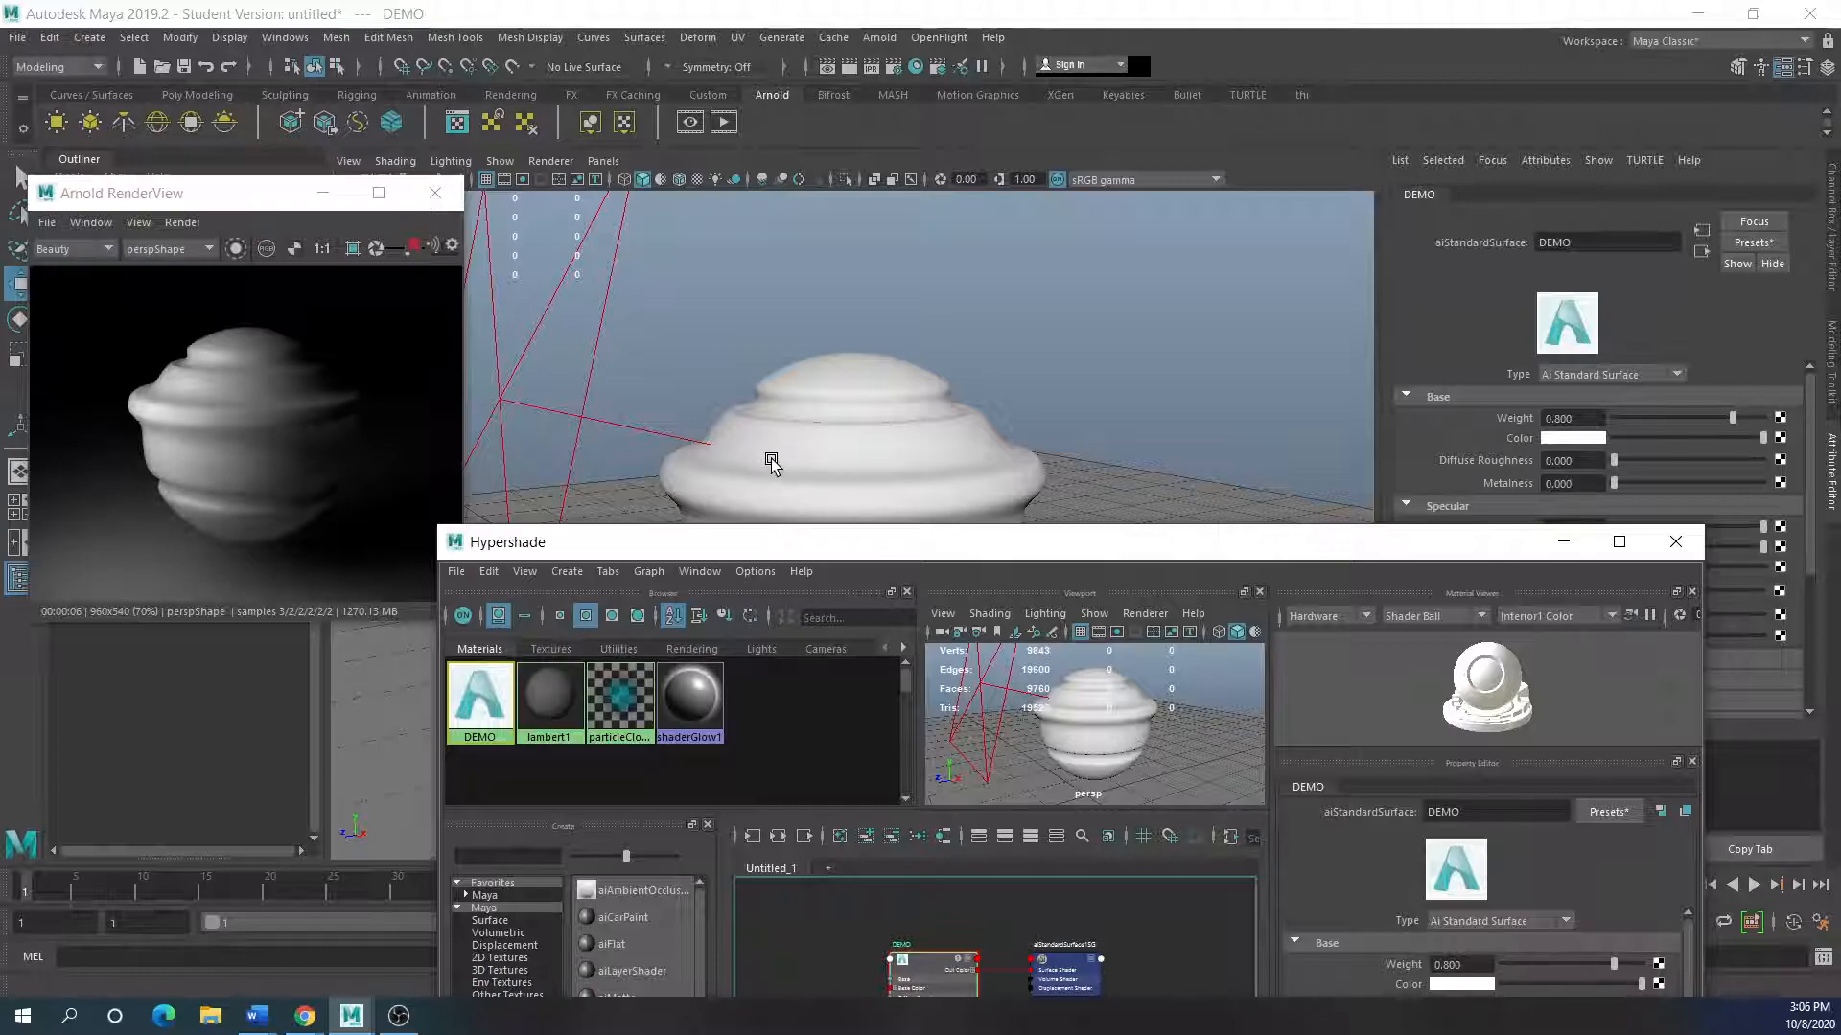
pyautogui.moveTo(834, 554); pyautogui.dragTo(843, 264)
# Step: Limit the Arnold render to a crop region over the sphere's lit side, keeping the whole Hypershade window in view
pyautogui.click(353, 250)
pyautogui.moveTo(115, 386); pyautogui.dragTo(201, 463)
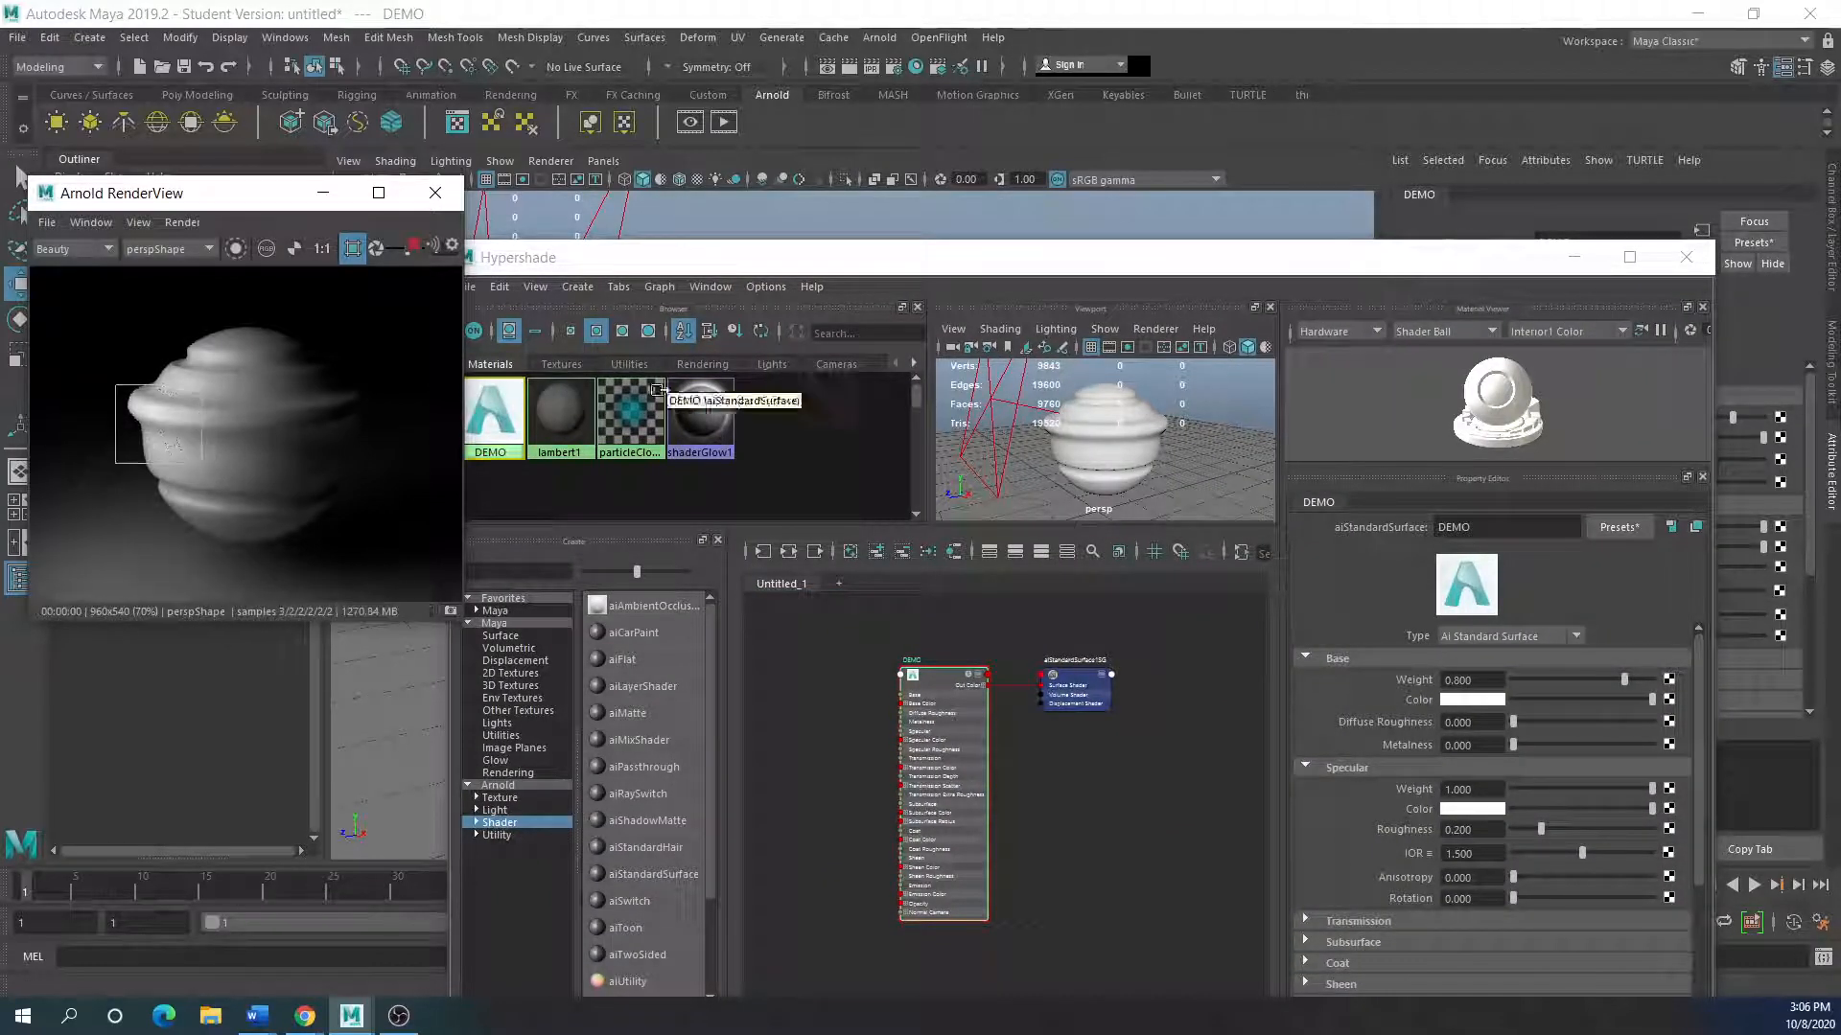
pyautogui.moveTo(940, 257); pyautogui.dragTo(923, 168)
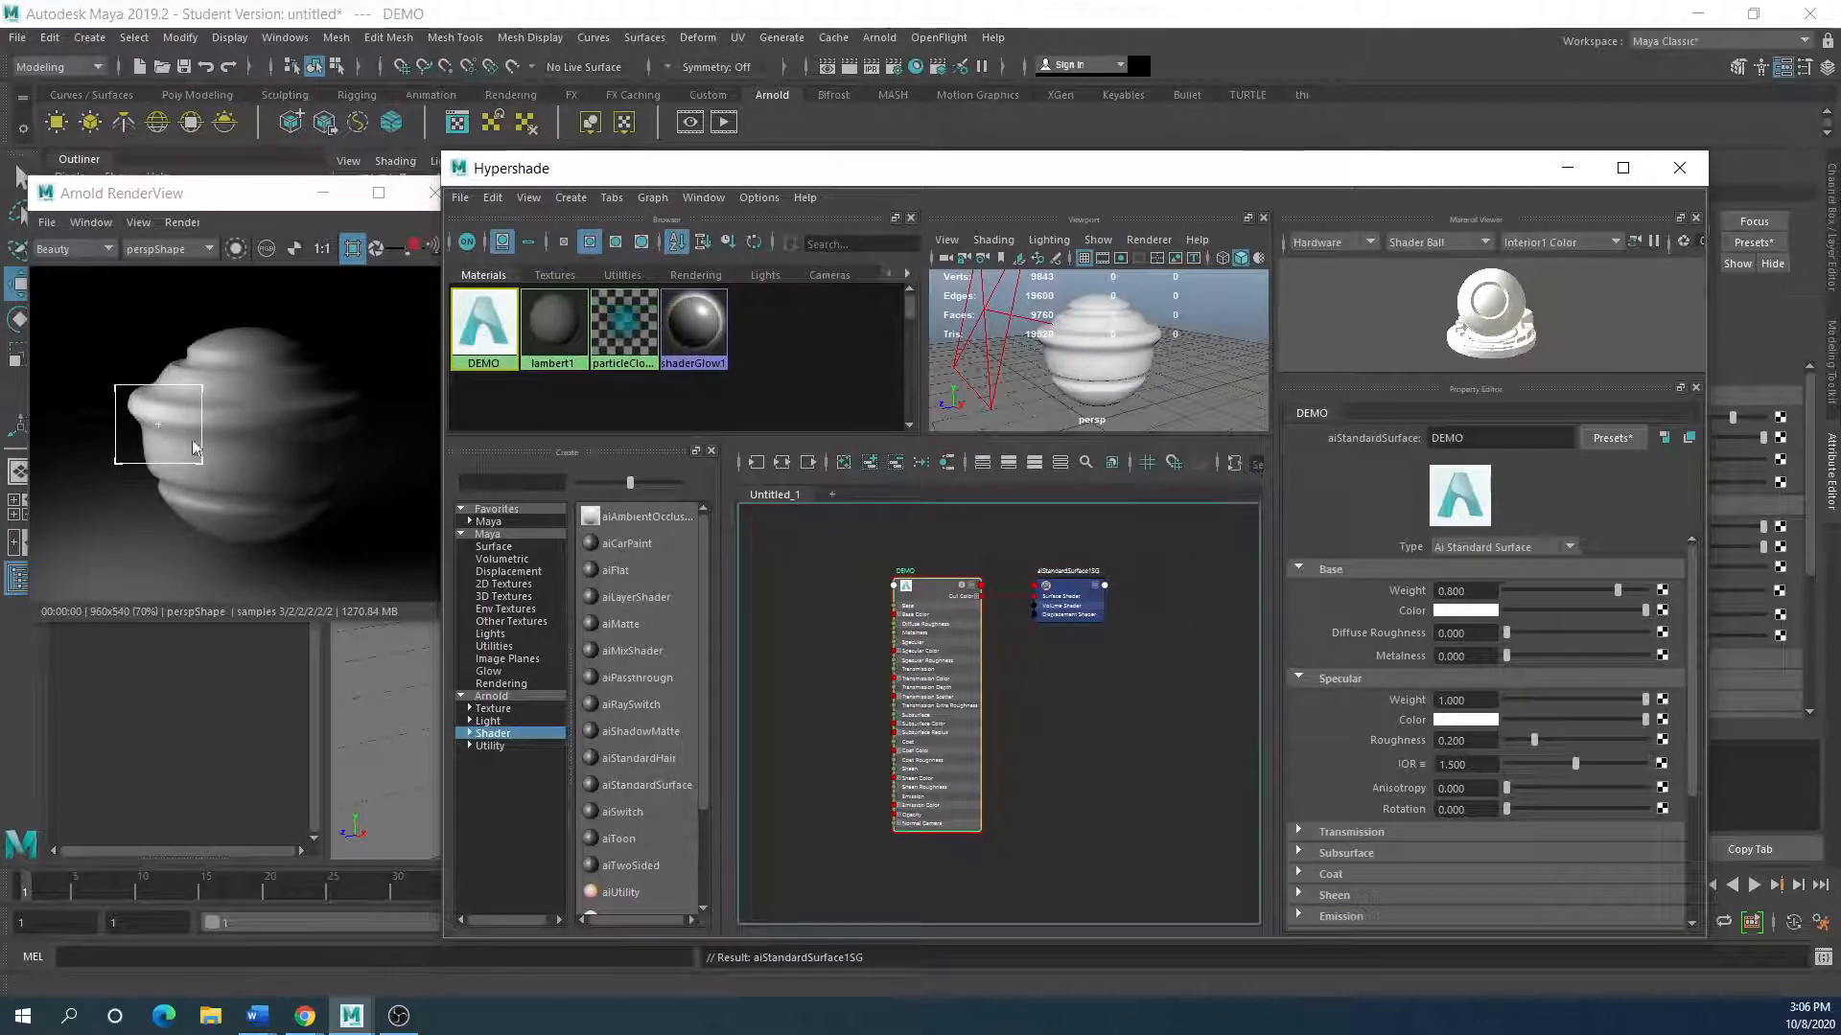
# Step: Set the DEMO shader's base color to cyan and turn off the render crop region
pyautogui.click(1475, 614)
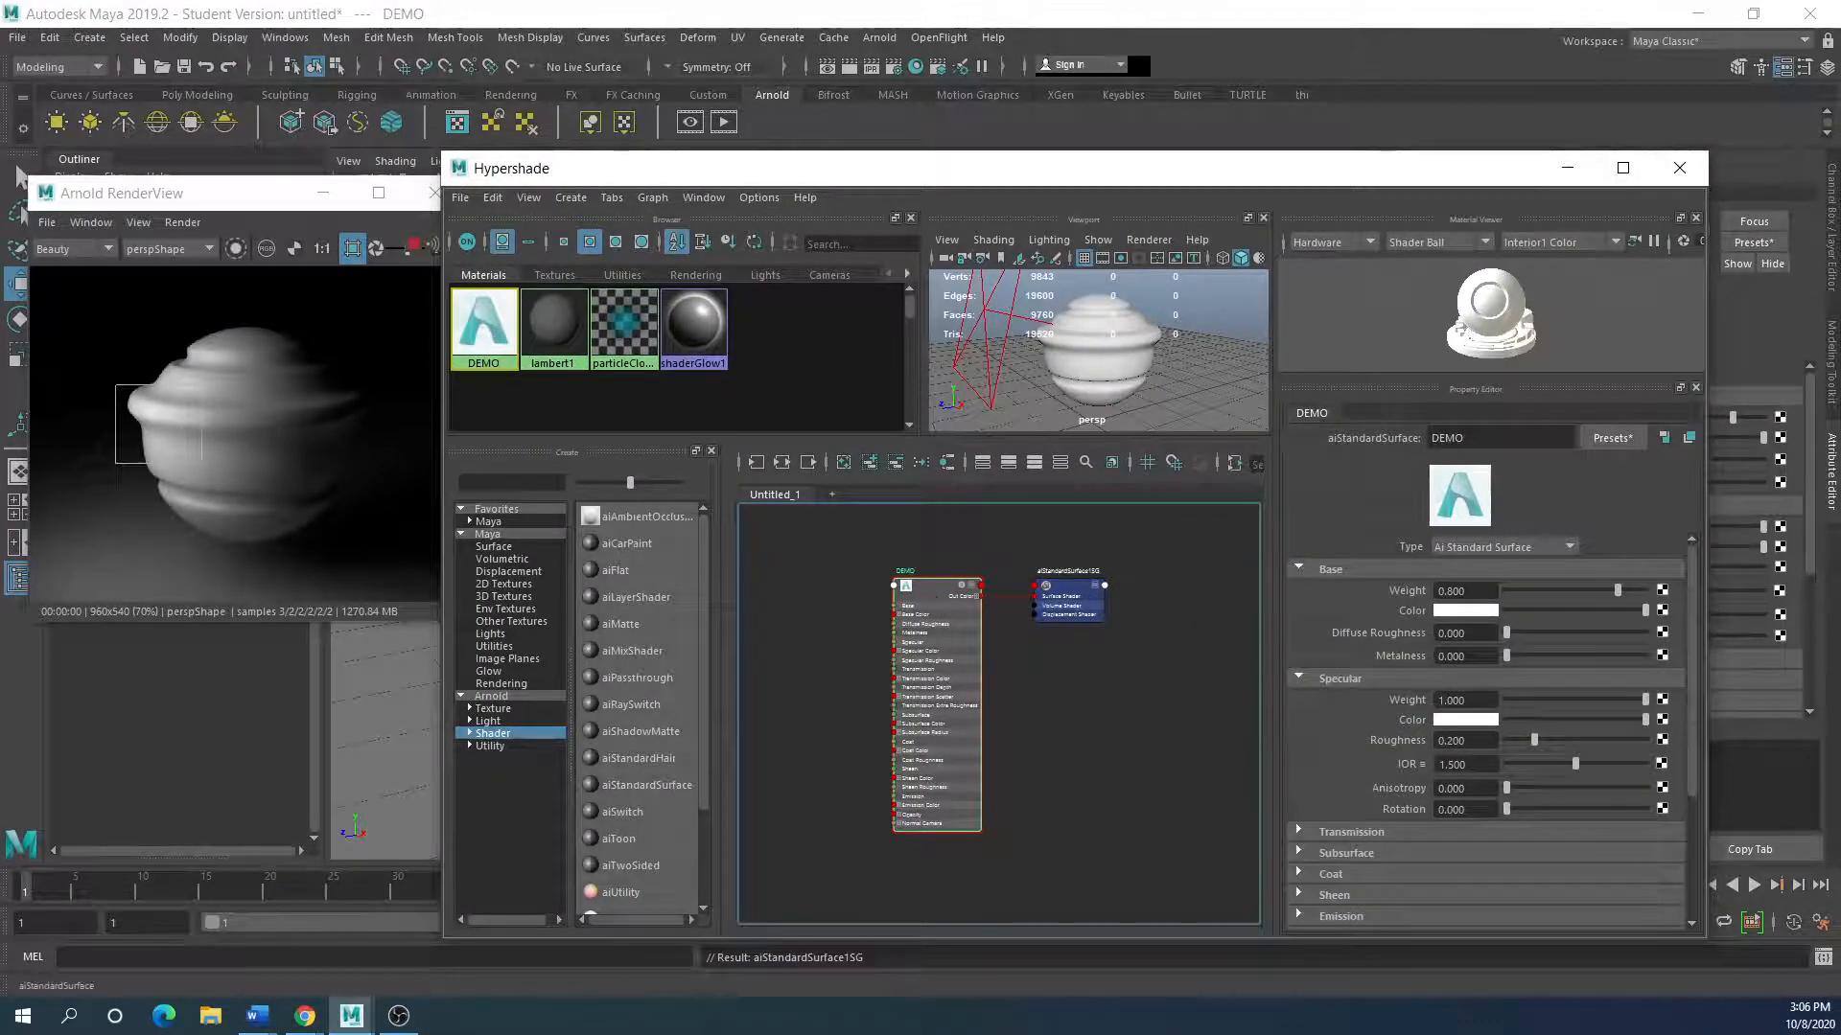
pyautogui.click(1447, 612)
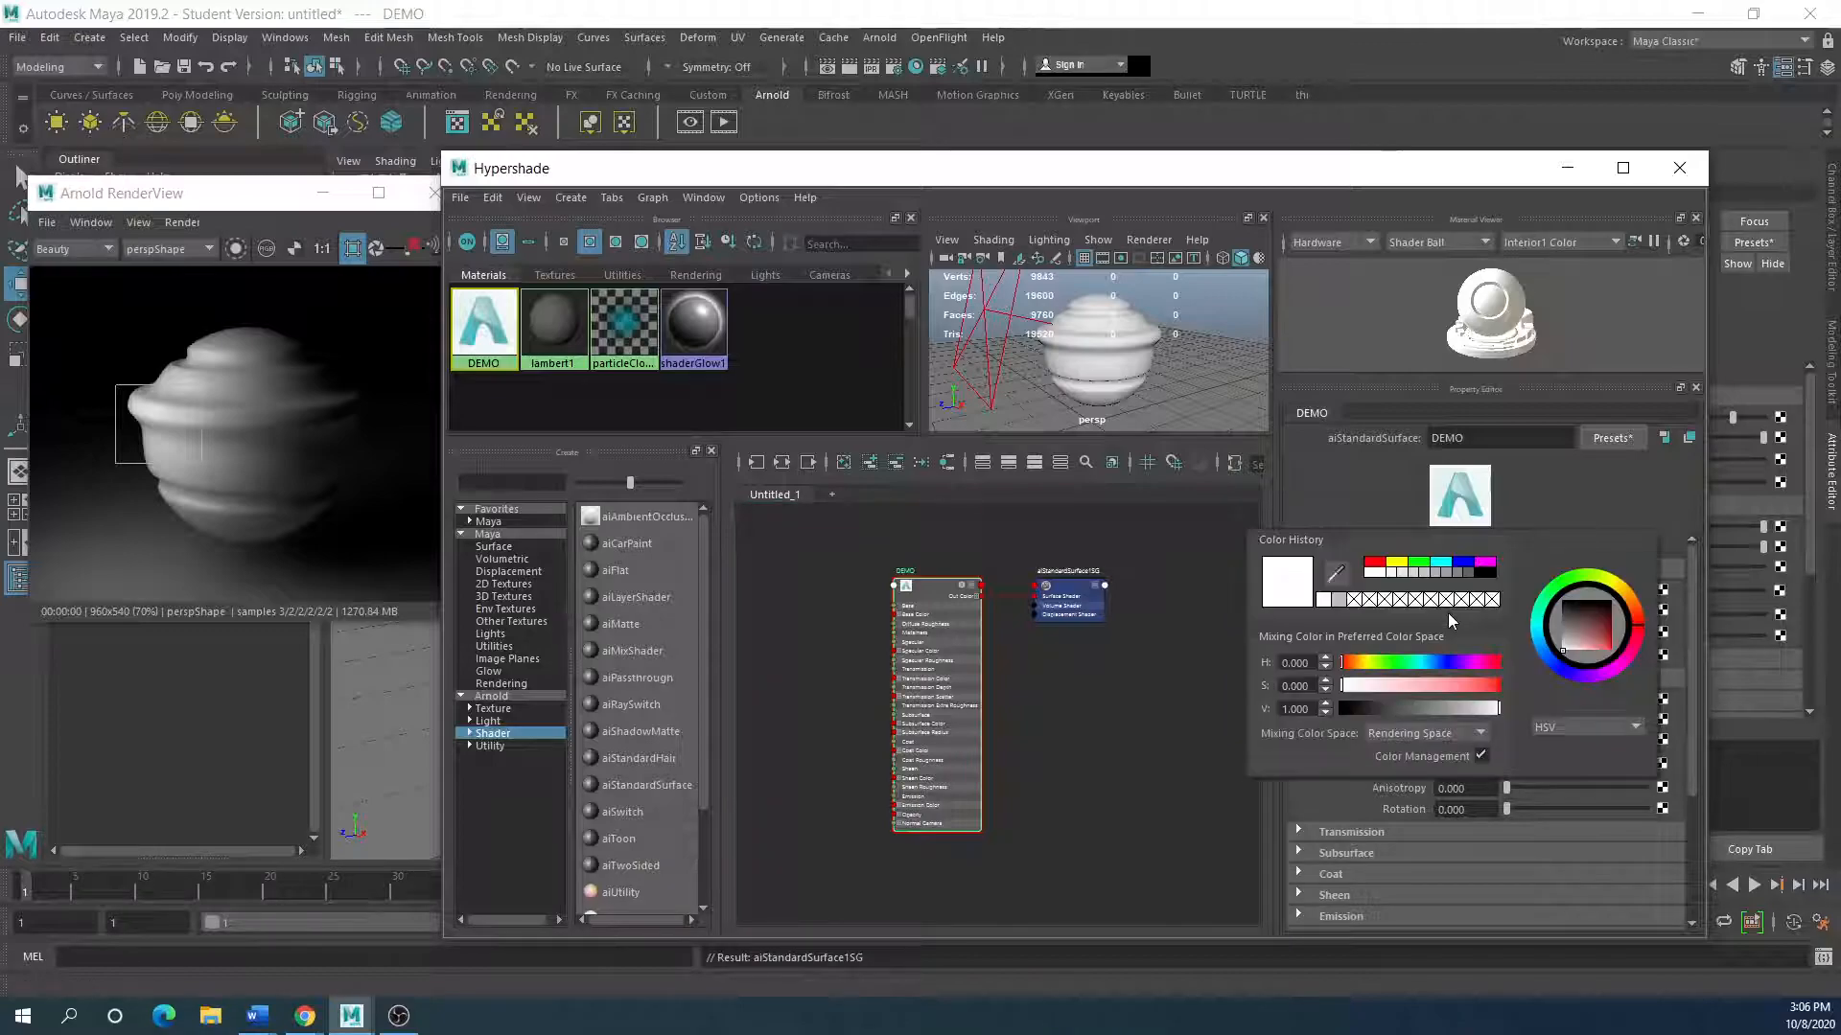
pyautogui.click(1443, 562)
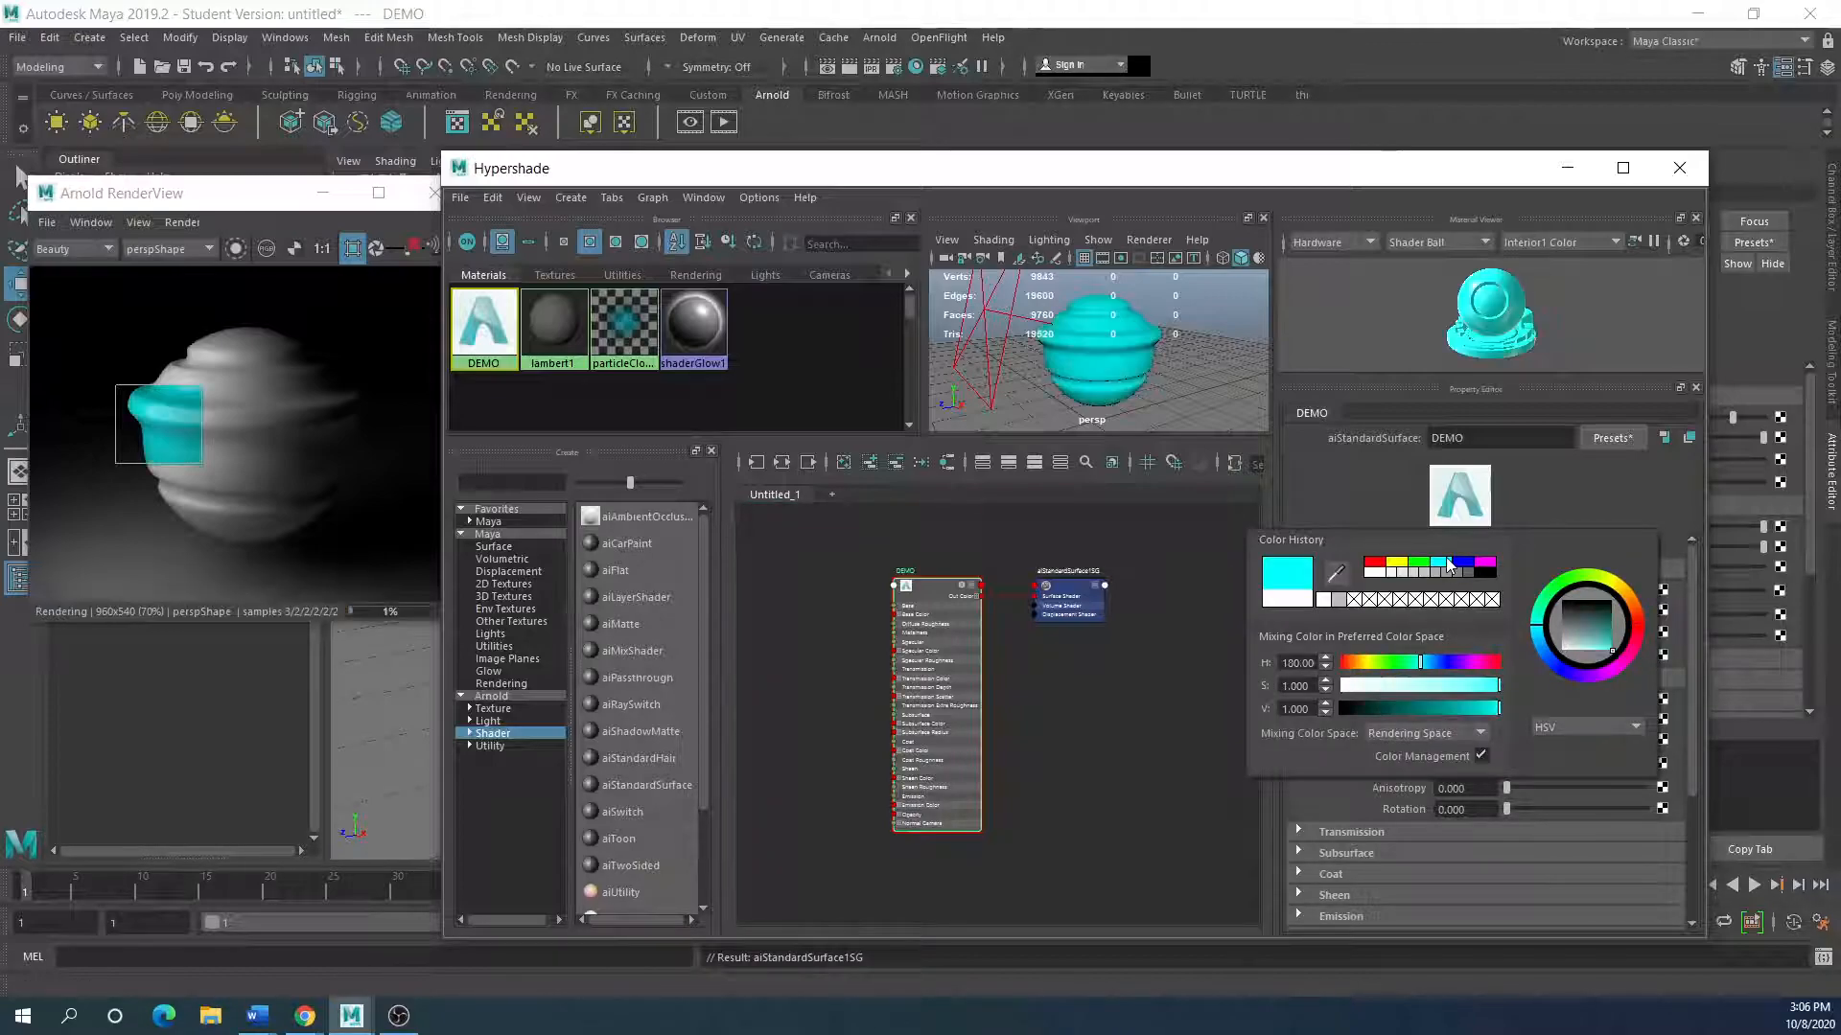
pyautogui.click(351, 250)
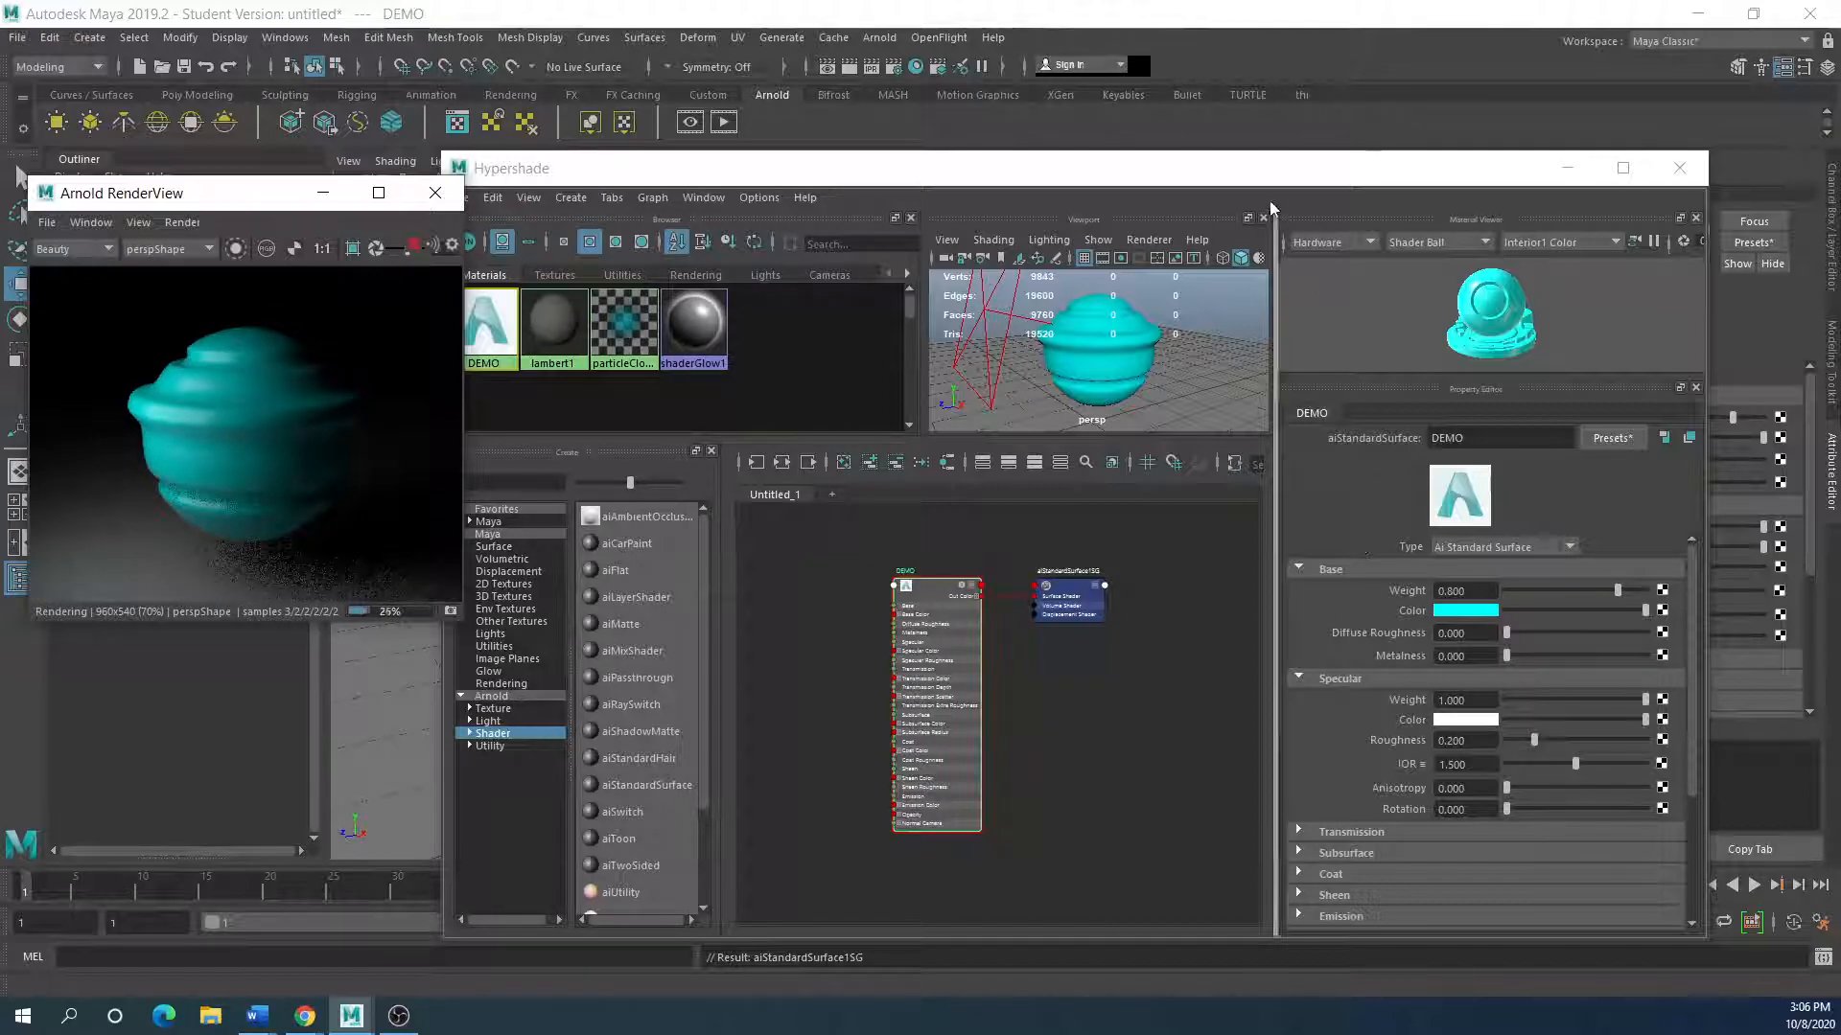
pyautogui.moveTo(1259, 180); pyautogui.dragTo(1252, 118)
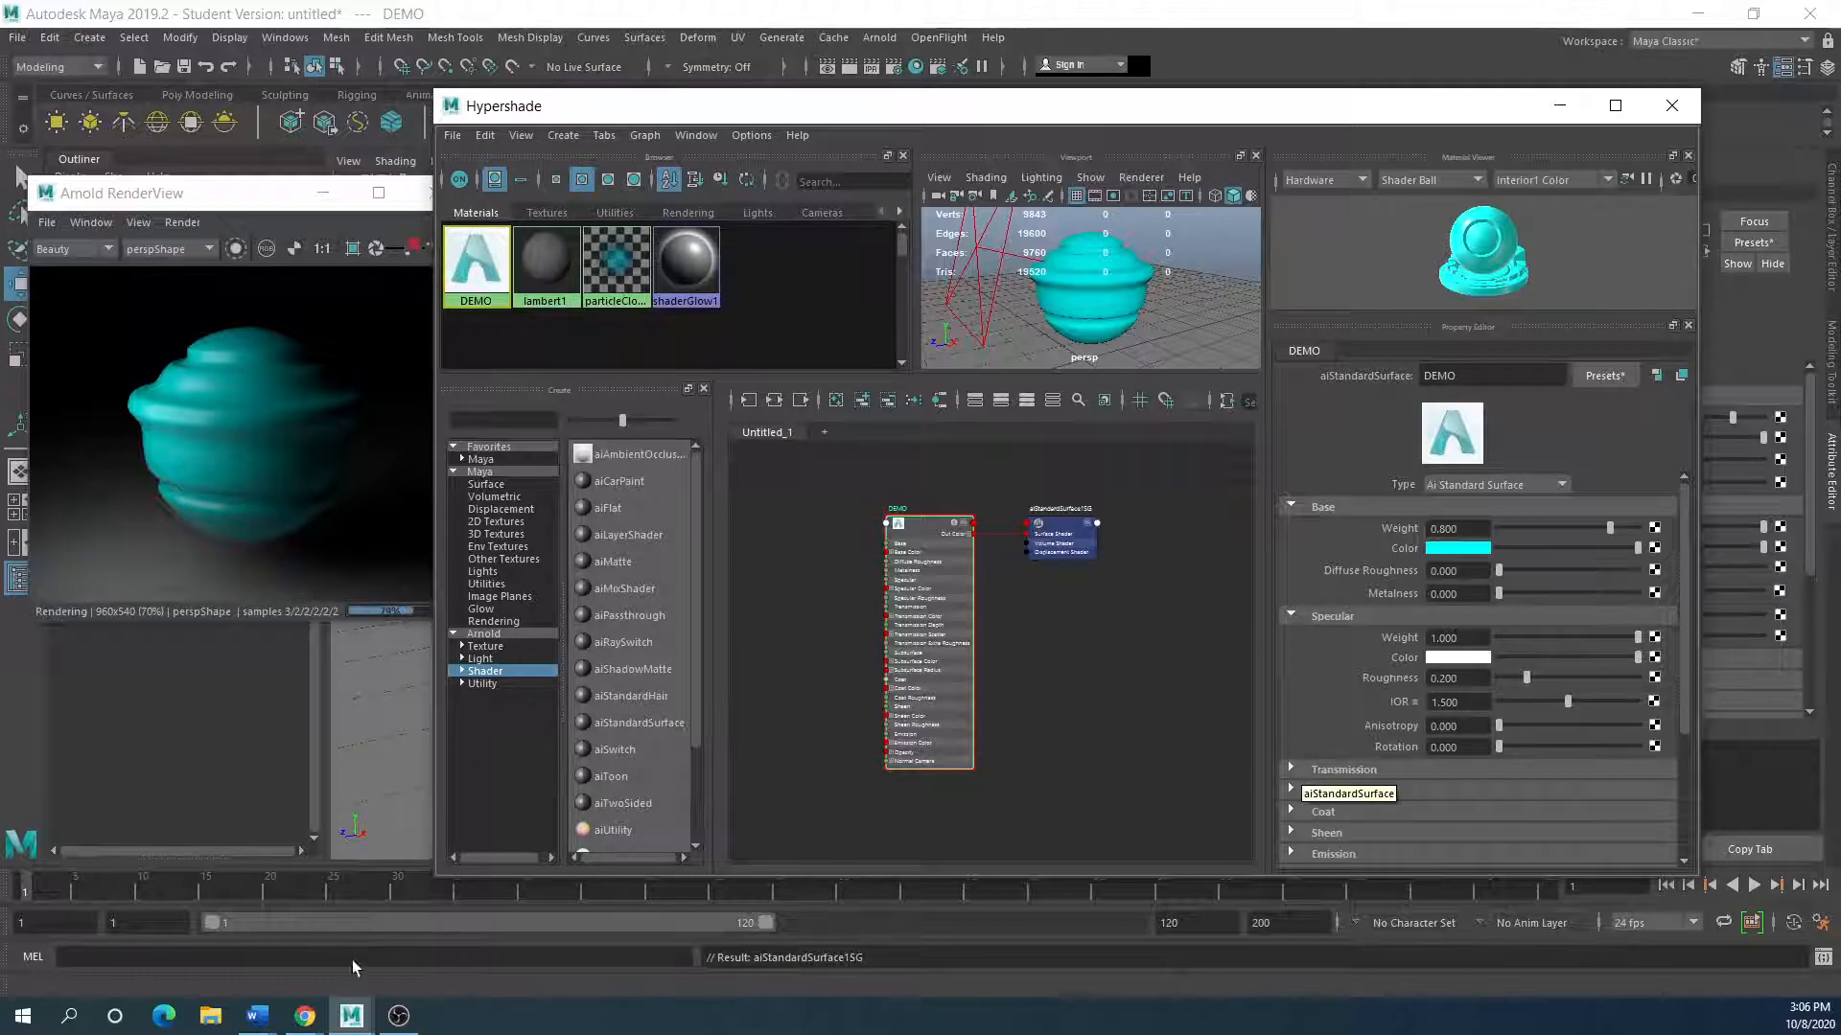
# Step: Switch to Chrome and browse the Arnold Standard Surface documentation page down to its list of parameter groups
pyautogui.click(300, 1030)
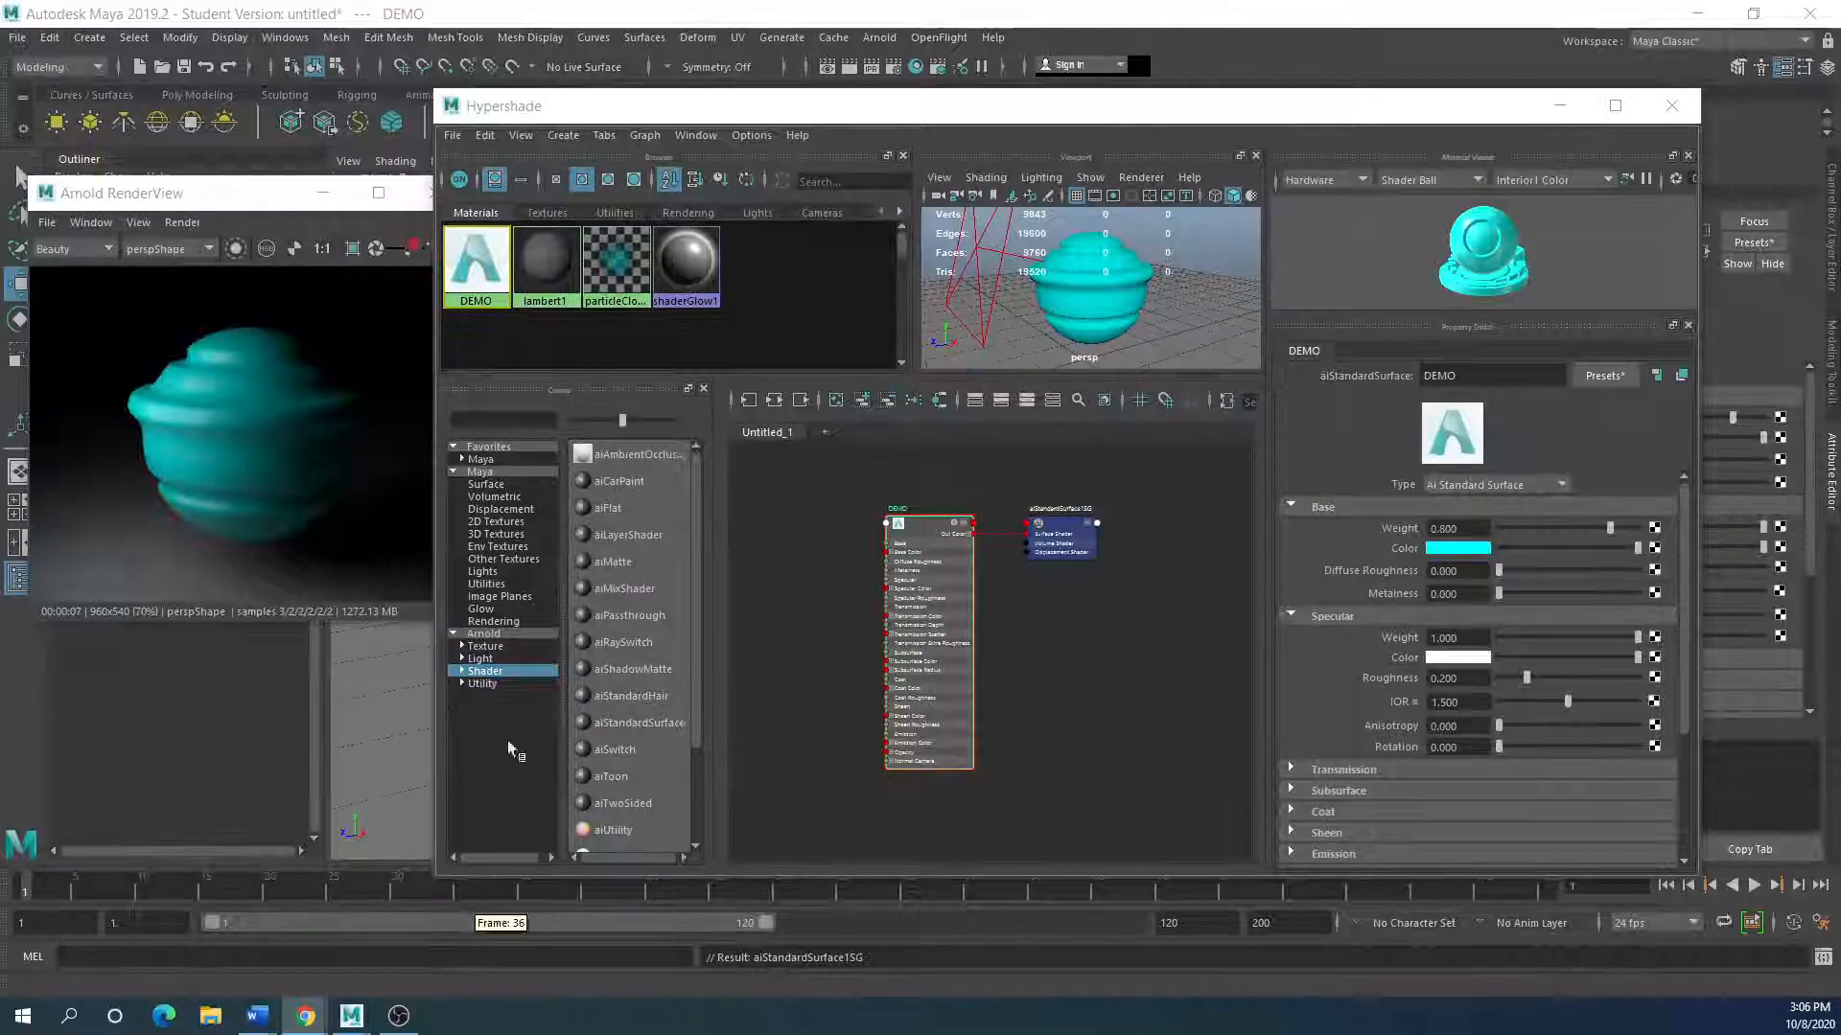
pyautogui.moveTo(0, 192); pyautogui.dragTo(646, 161)
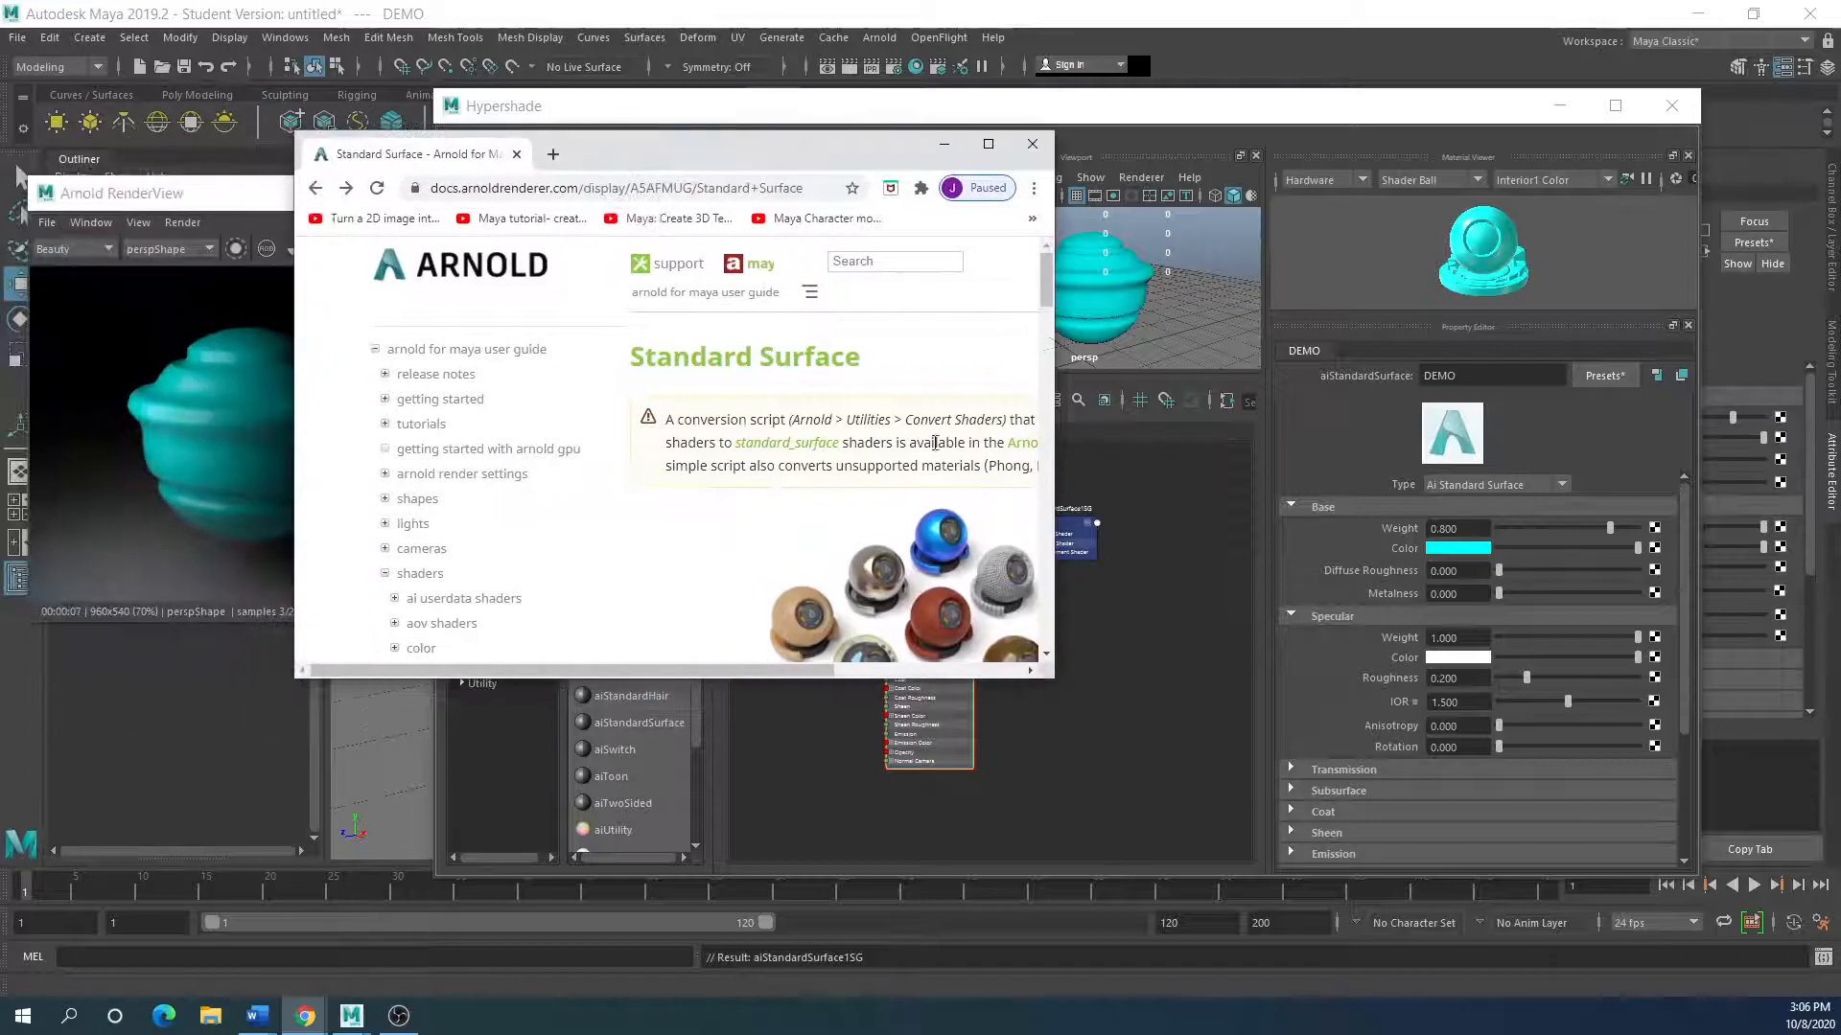
pyautogui.moveTo(1057, 679); pyautogui.dragTo(1596, 868)
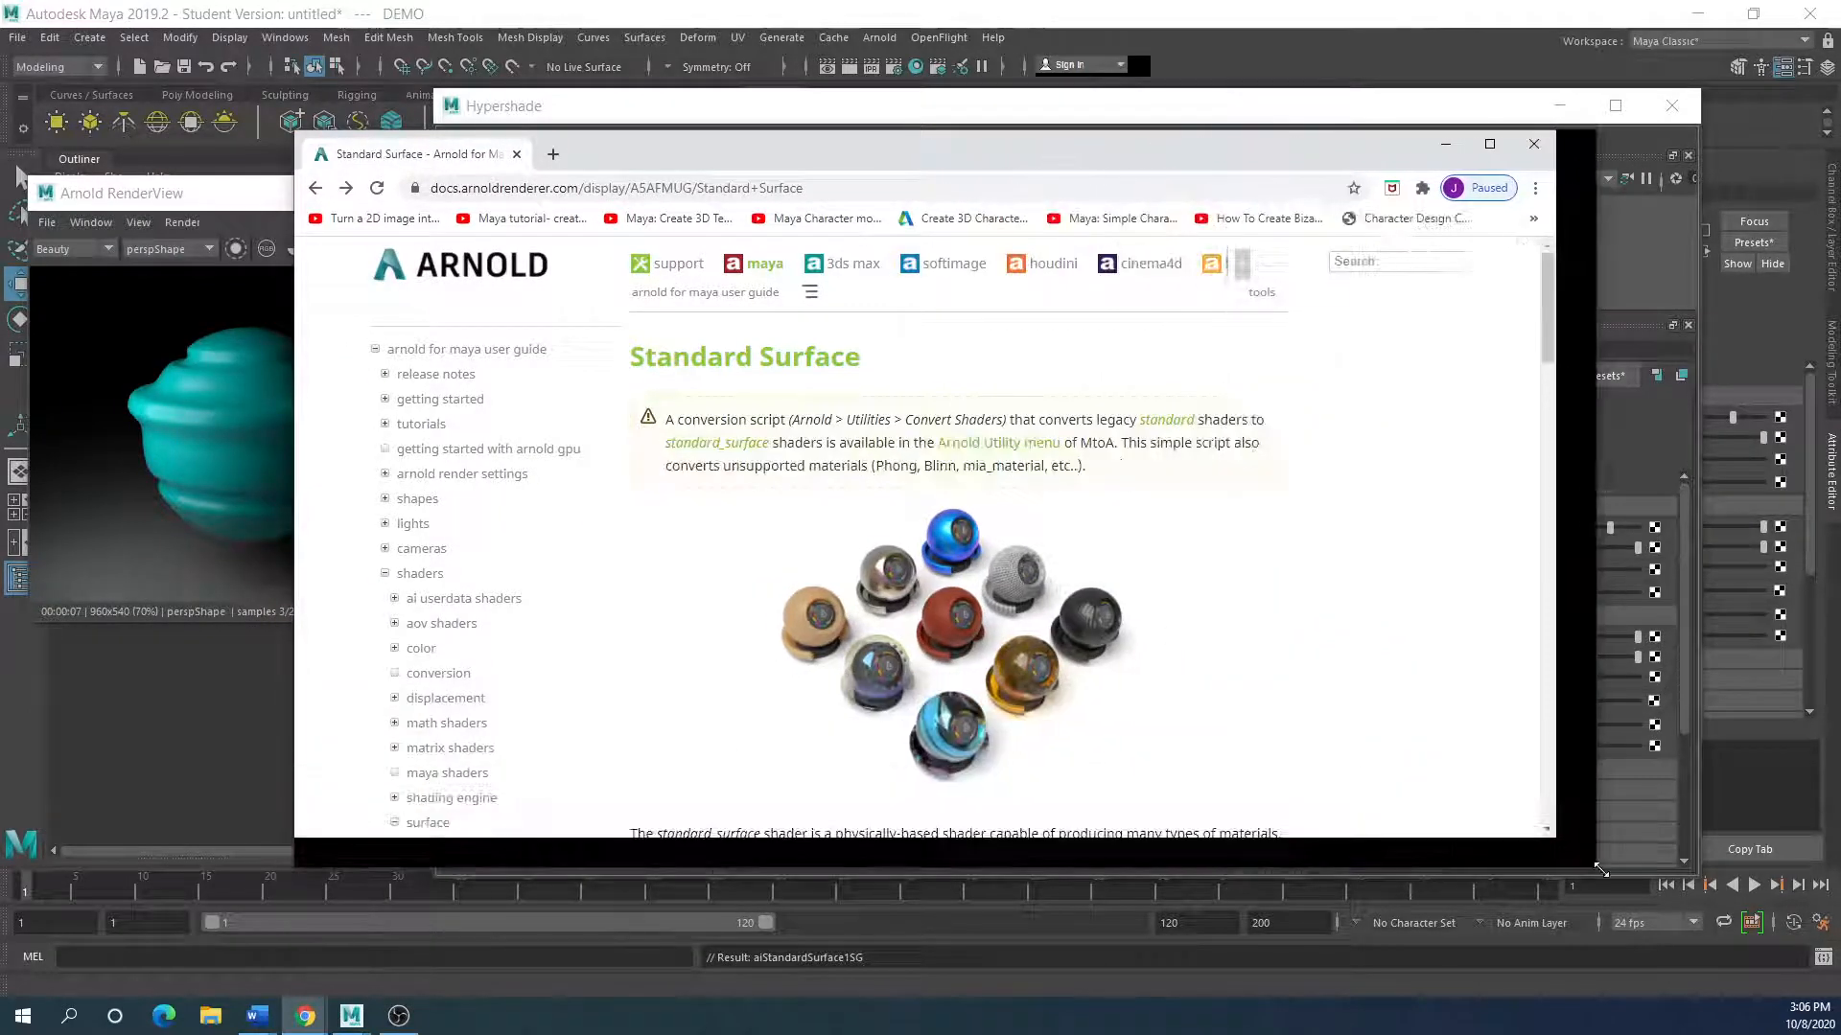
pyautogui.scroll(-3, 888, 736)
pyautogui.scroll(-15, 658, 709)
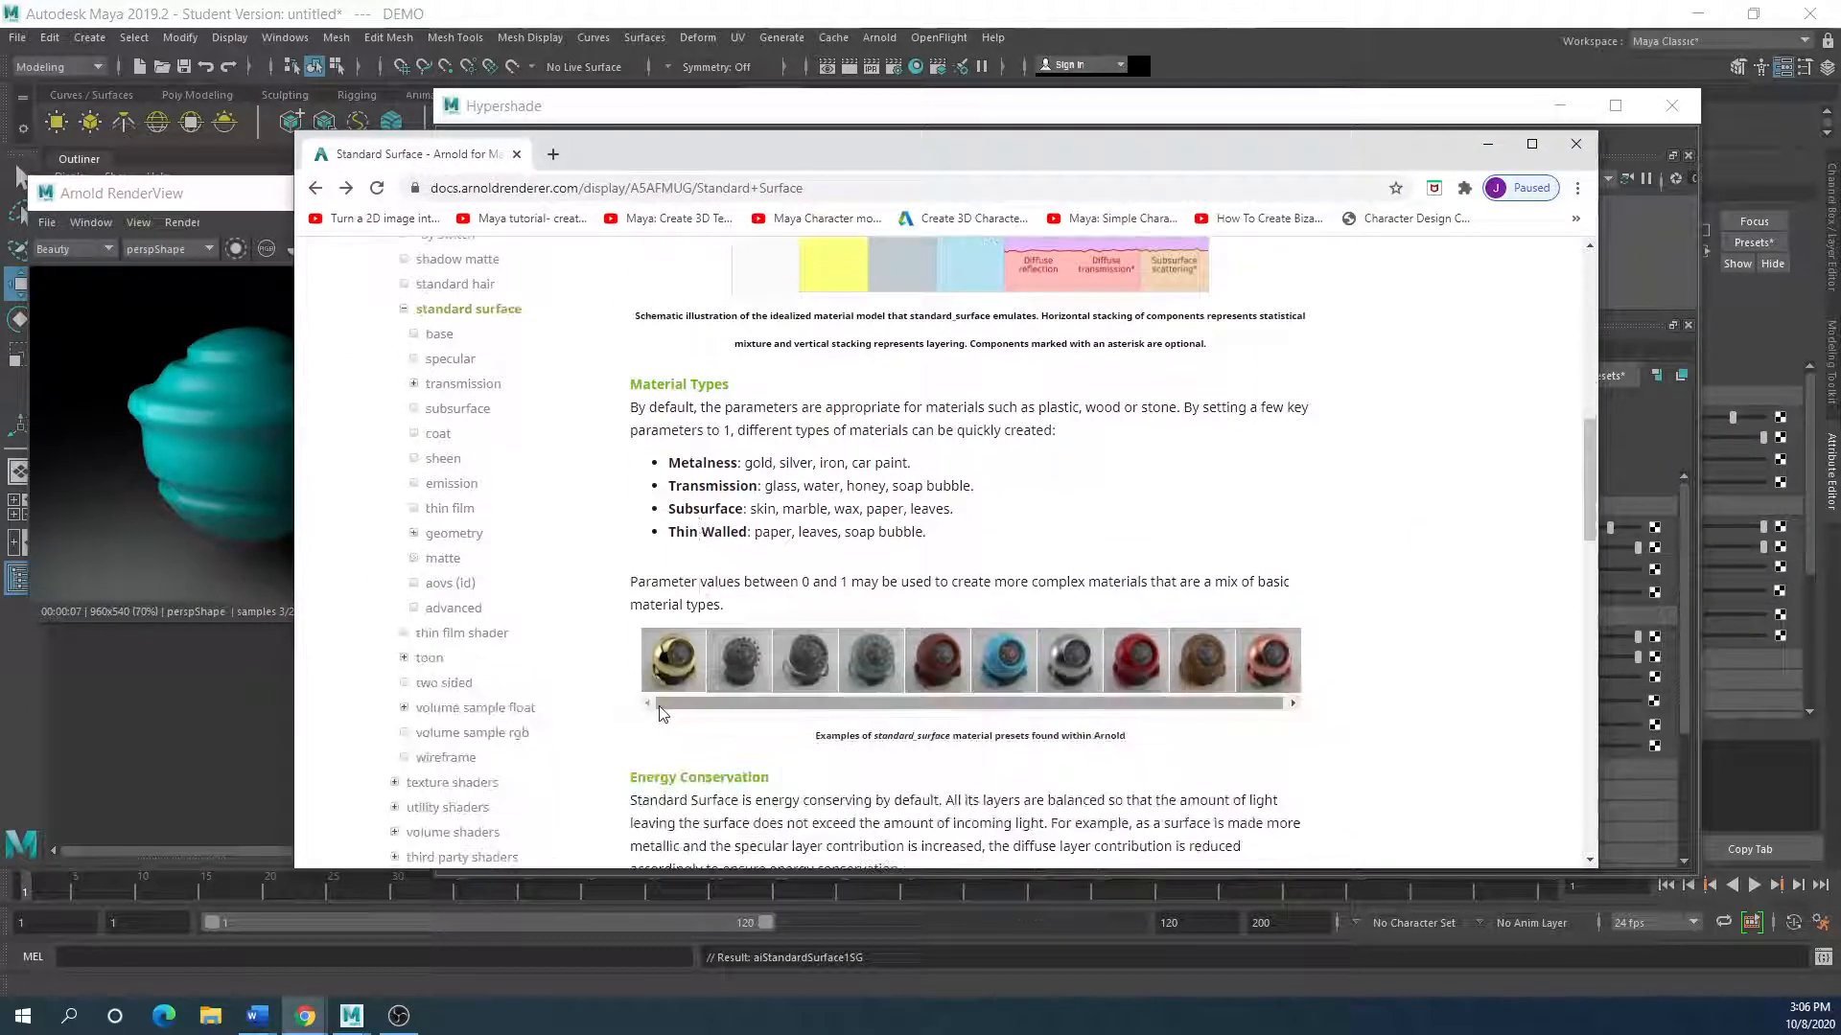
pyautogui.scroll(-6, 659, 714)
pyautogui.scroll(2, 657, 721)
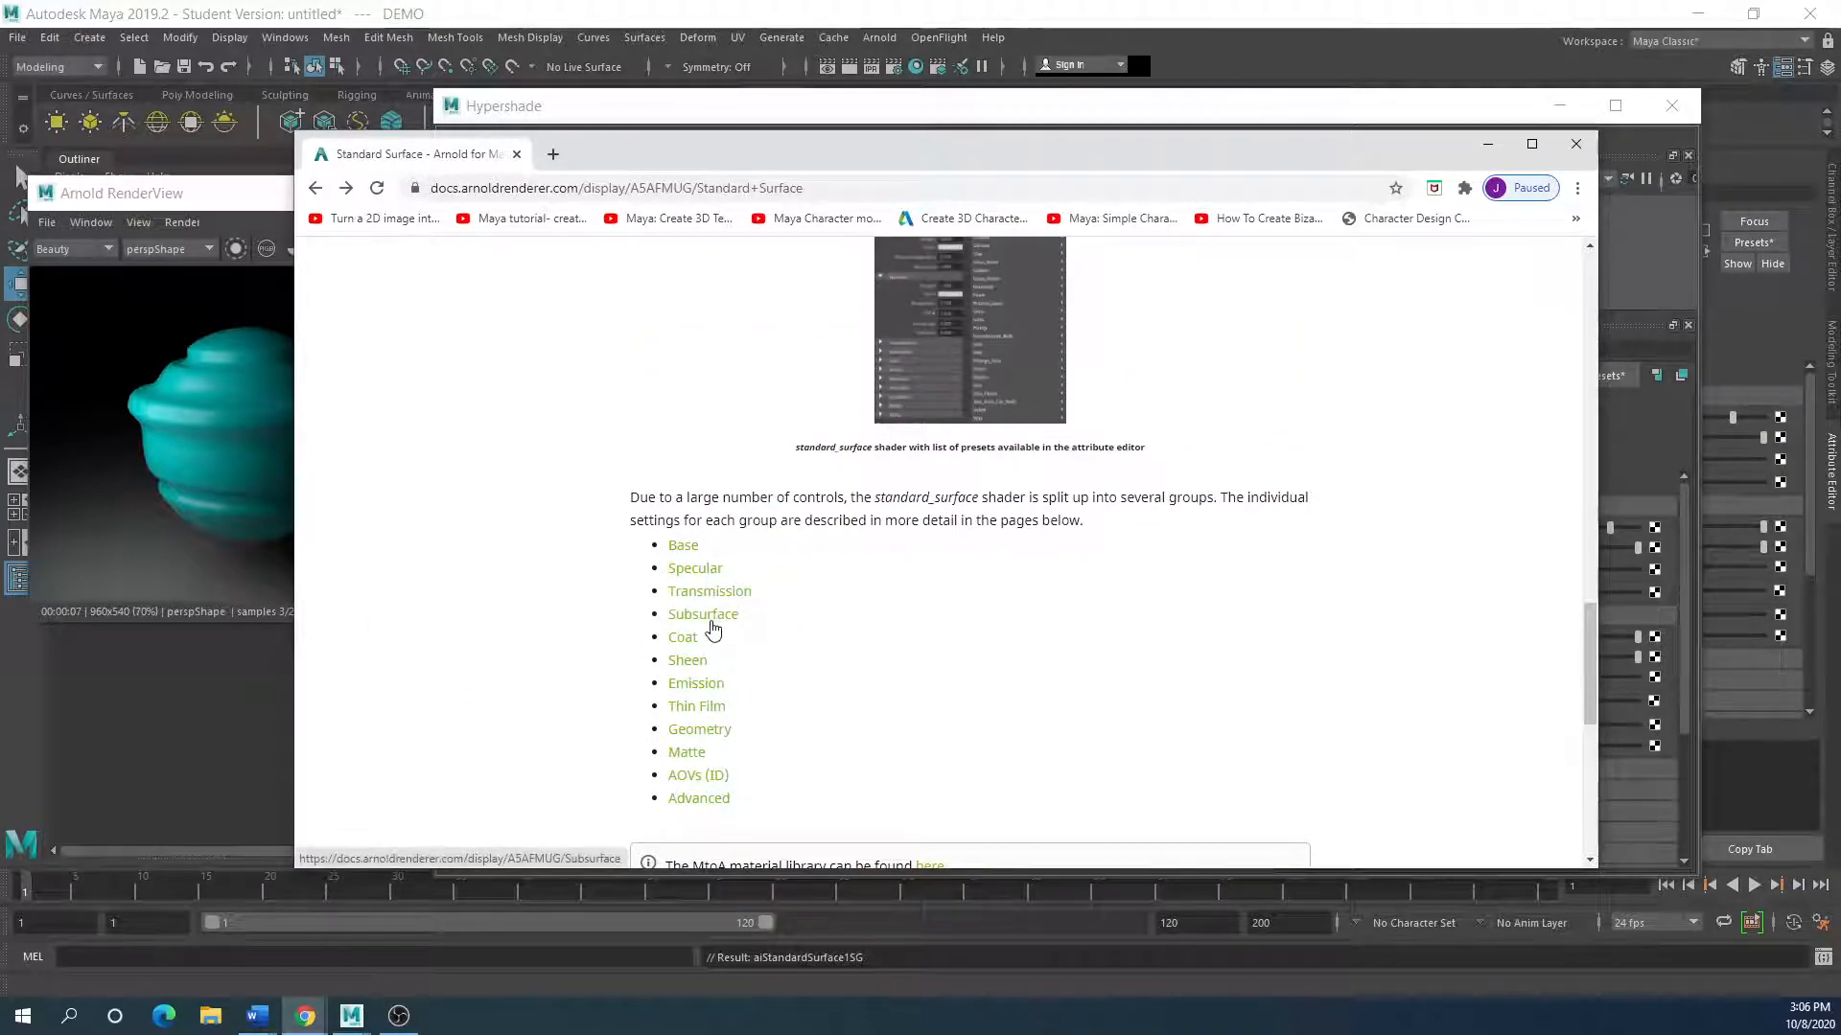
pyautogui.moveTo(841, 138); pyautogui.dragTo(817, 177)
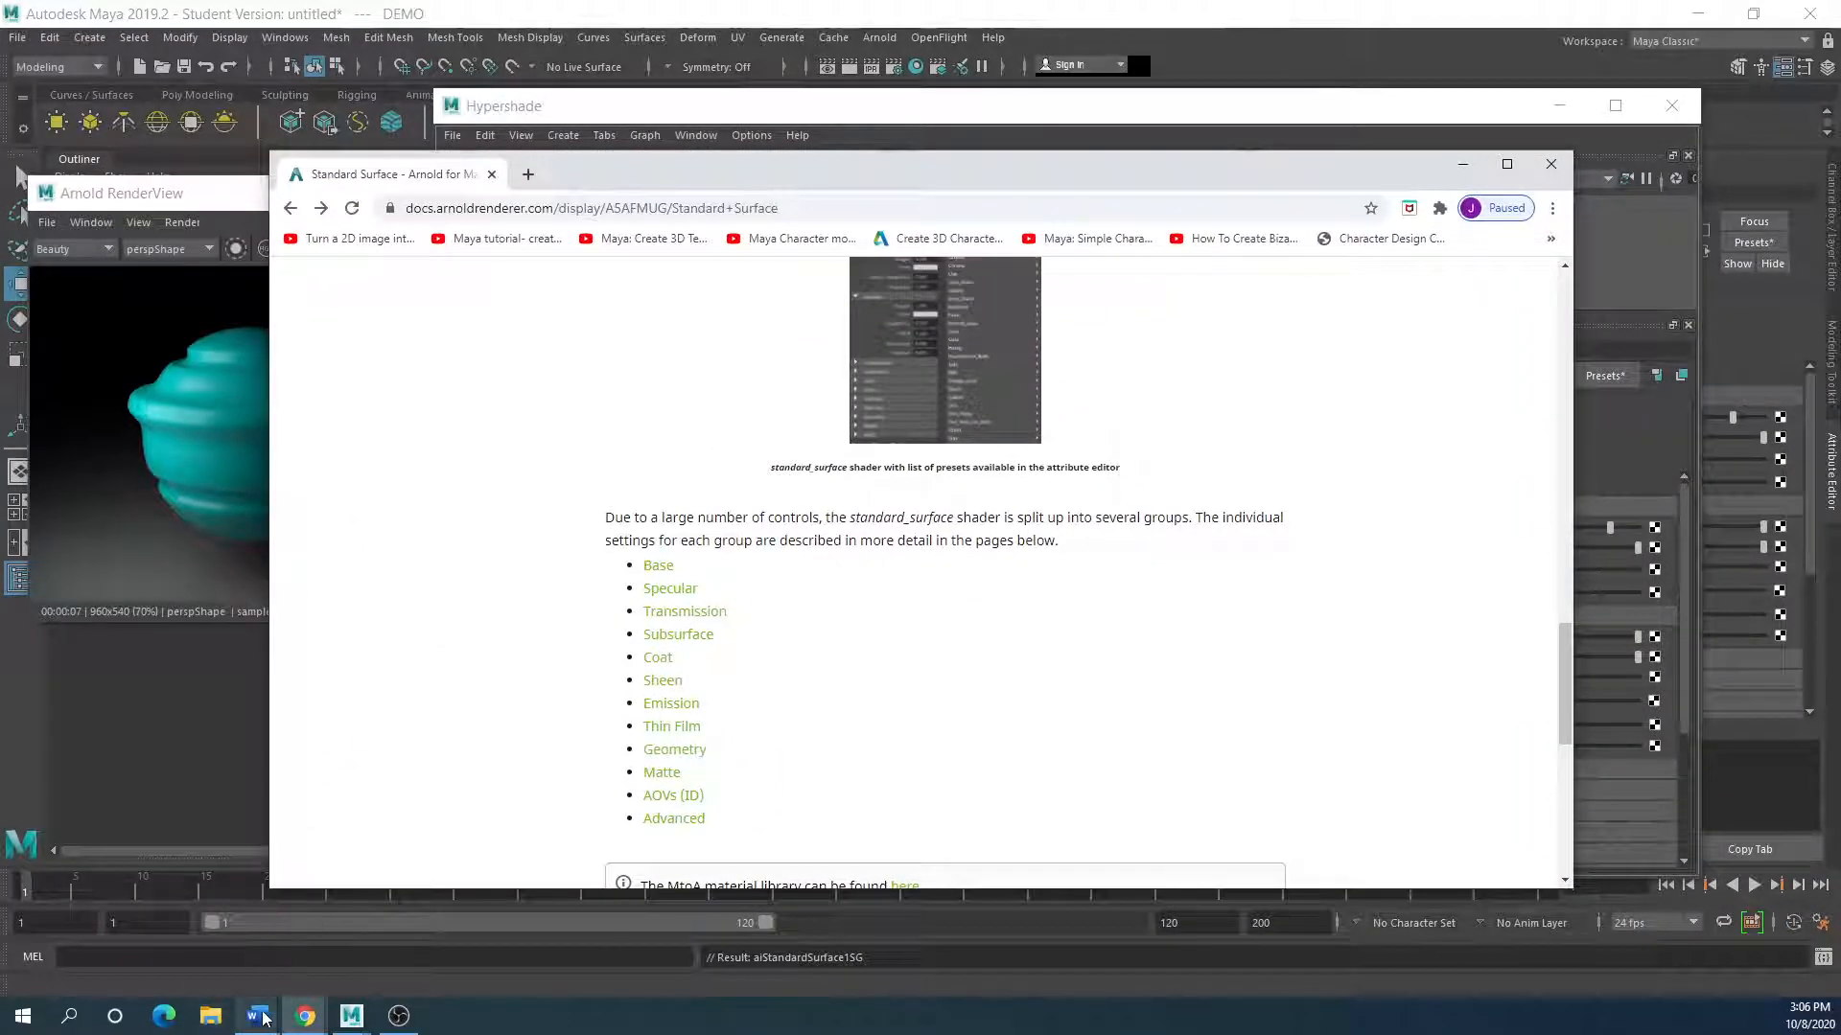
# Step: Maximize the Academic Phoenix Plus YouTube window and look through its uploads for the Arnold aiStandardSurface tutorials
pyautogui.moveTo(303, 997)
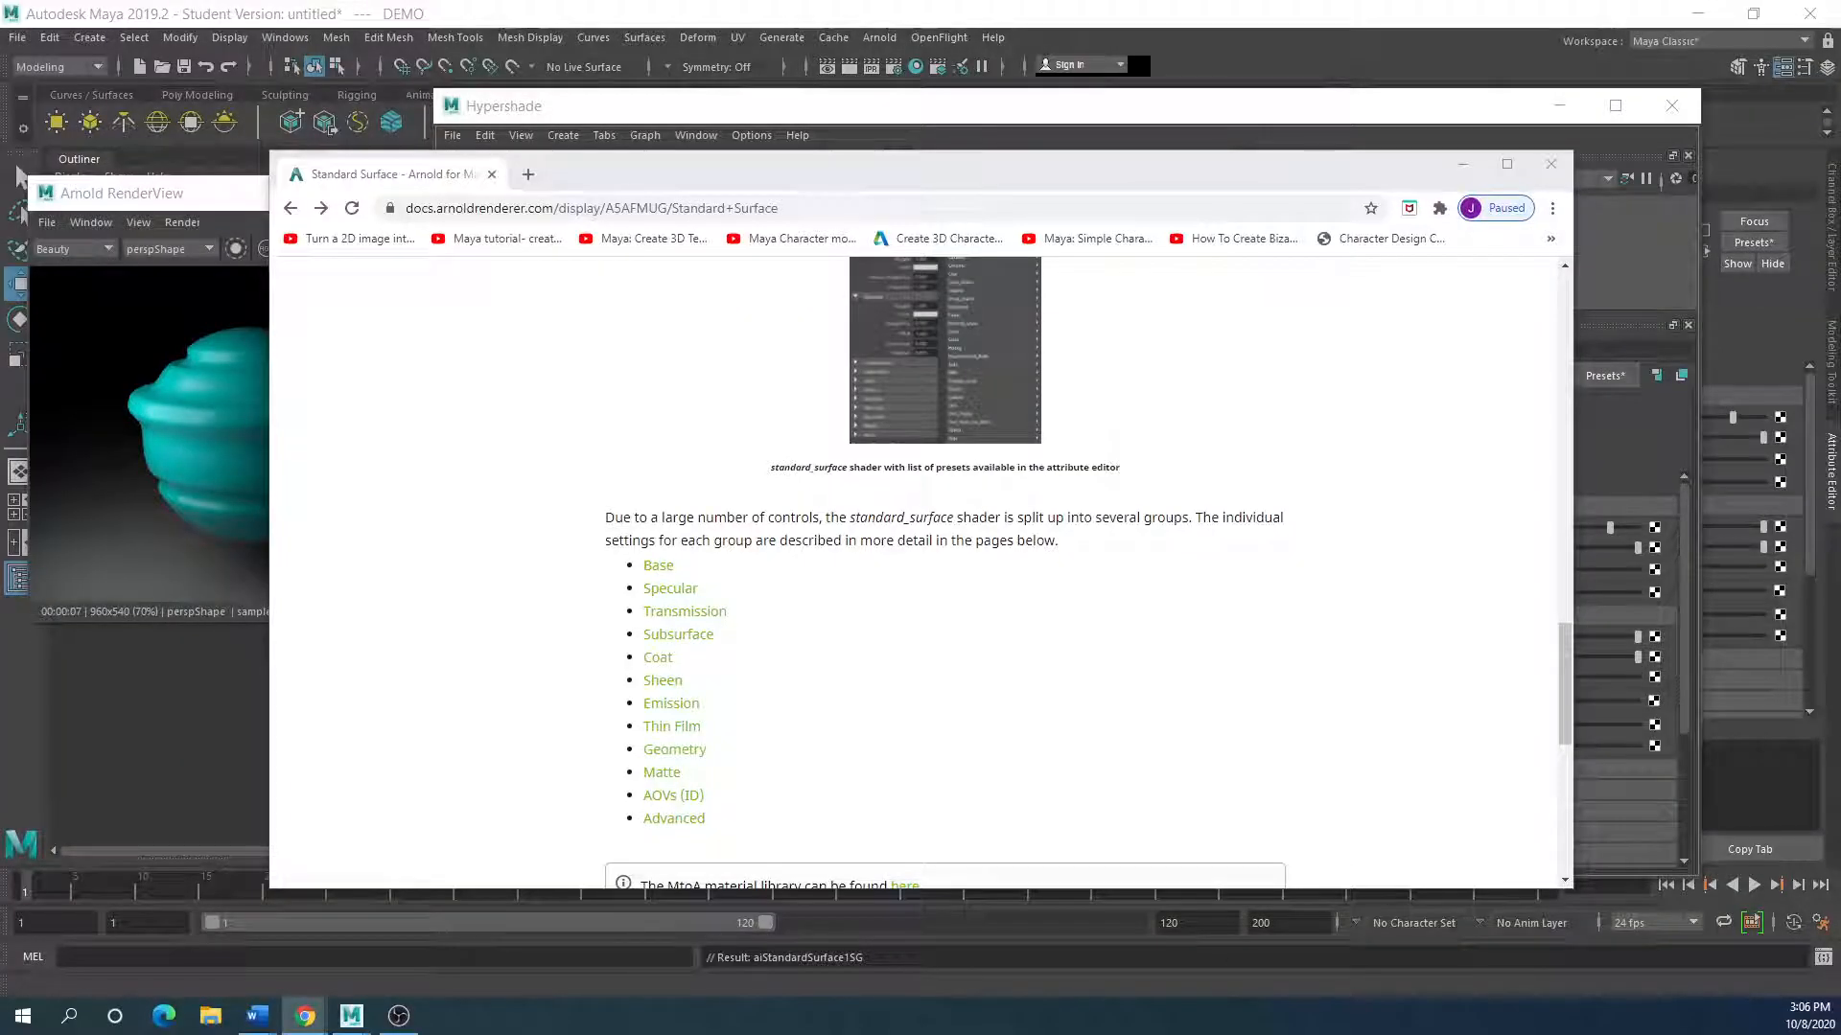
pyautogui.moveTo(0, 251); pyautogui.dragTo(579, 222)
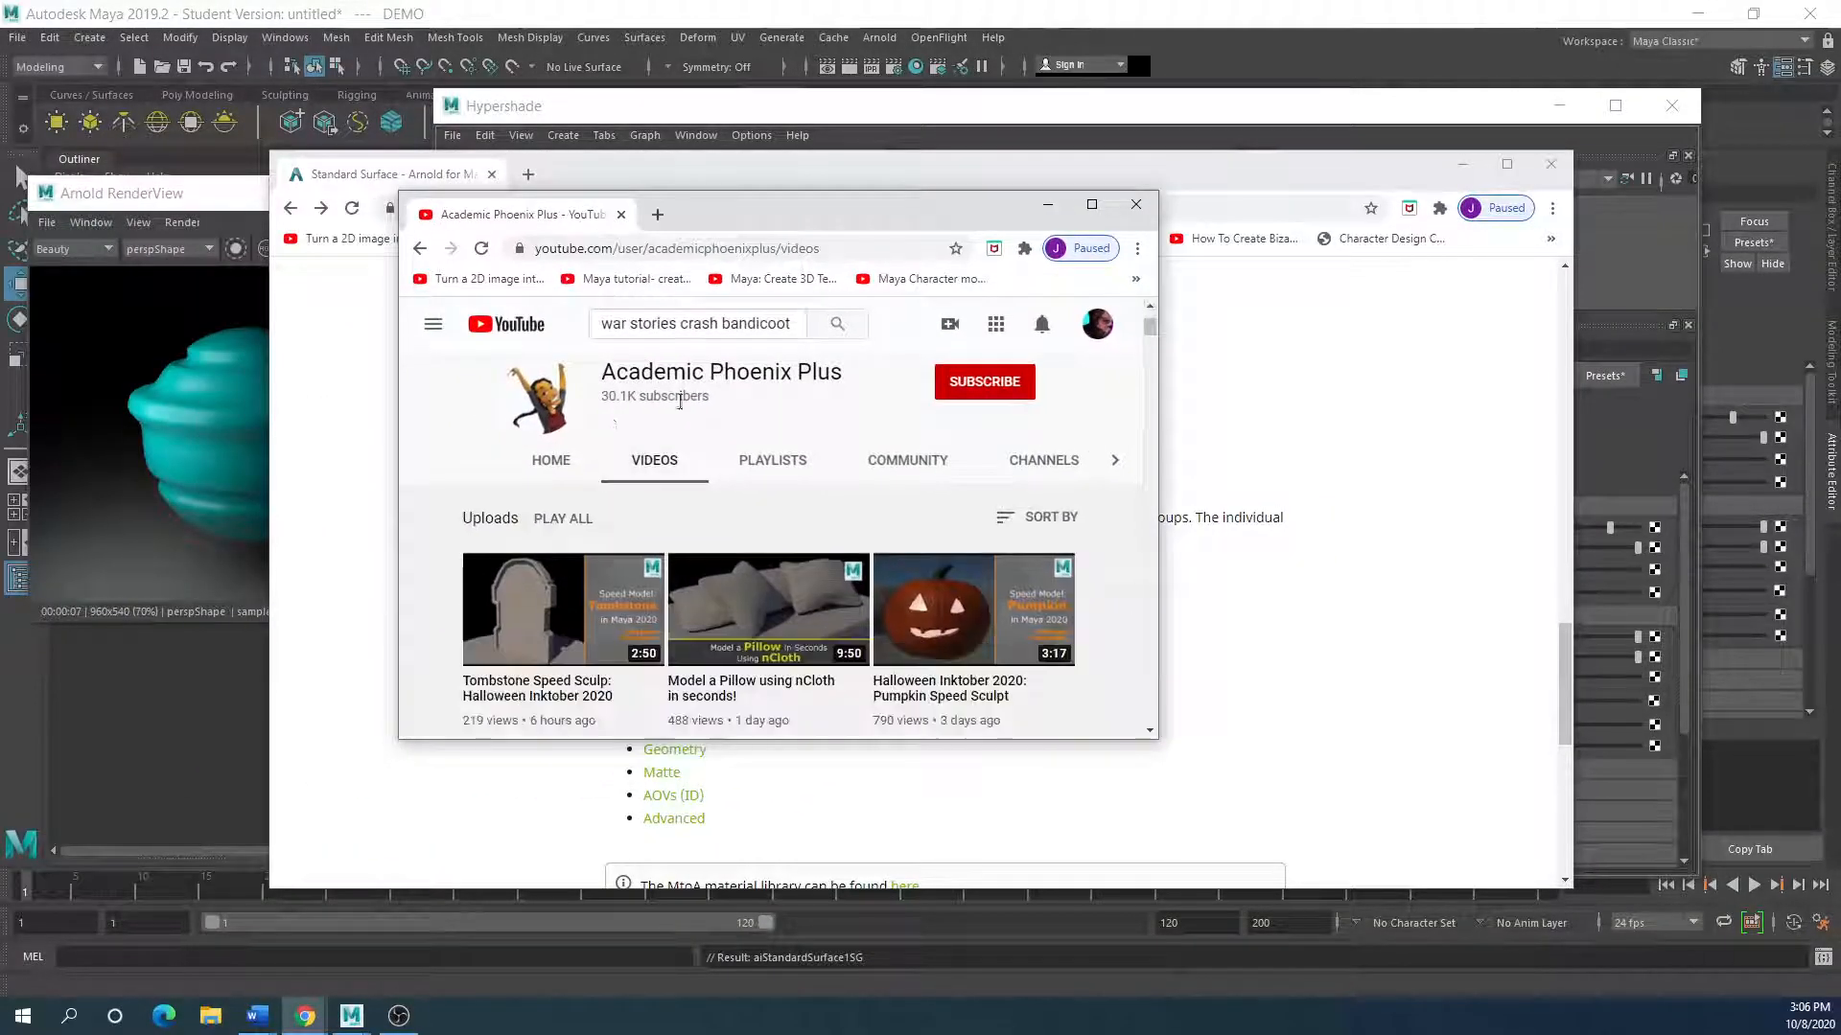
pyautogui.click(1091, 205)
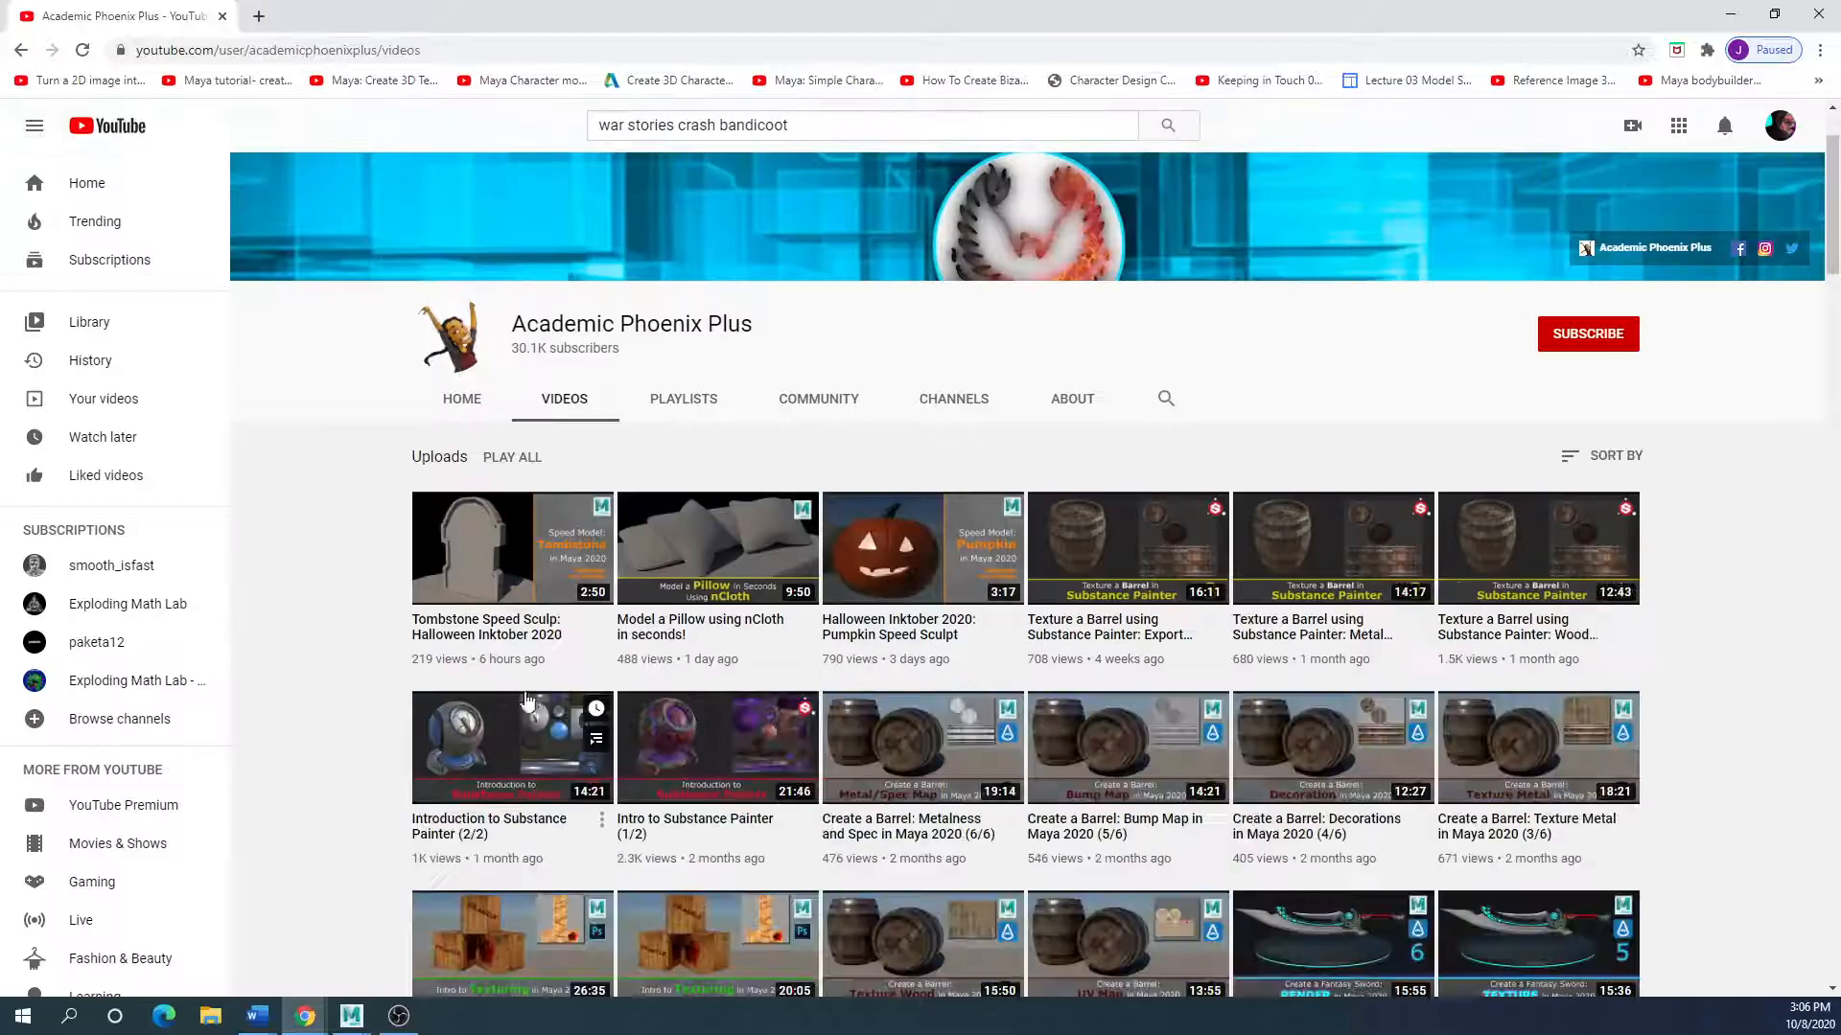
pyautogui.scroll(-3, 225, 827)
pyautogui.scroll(-15, 404, 832)
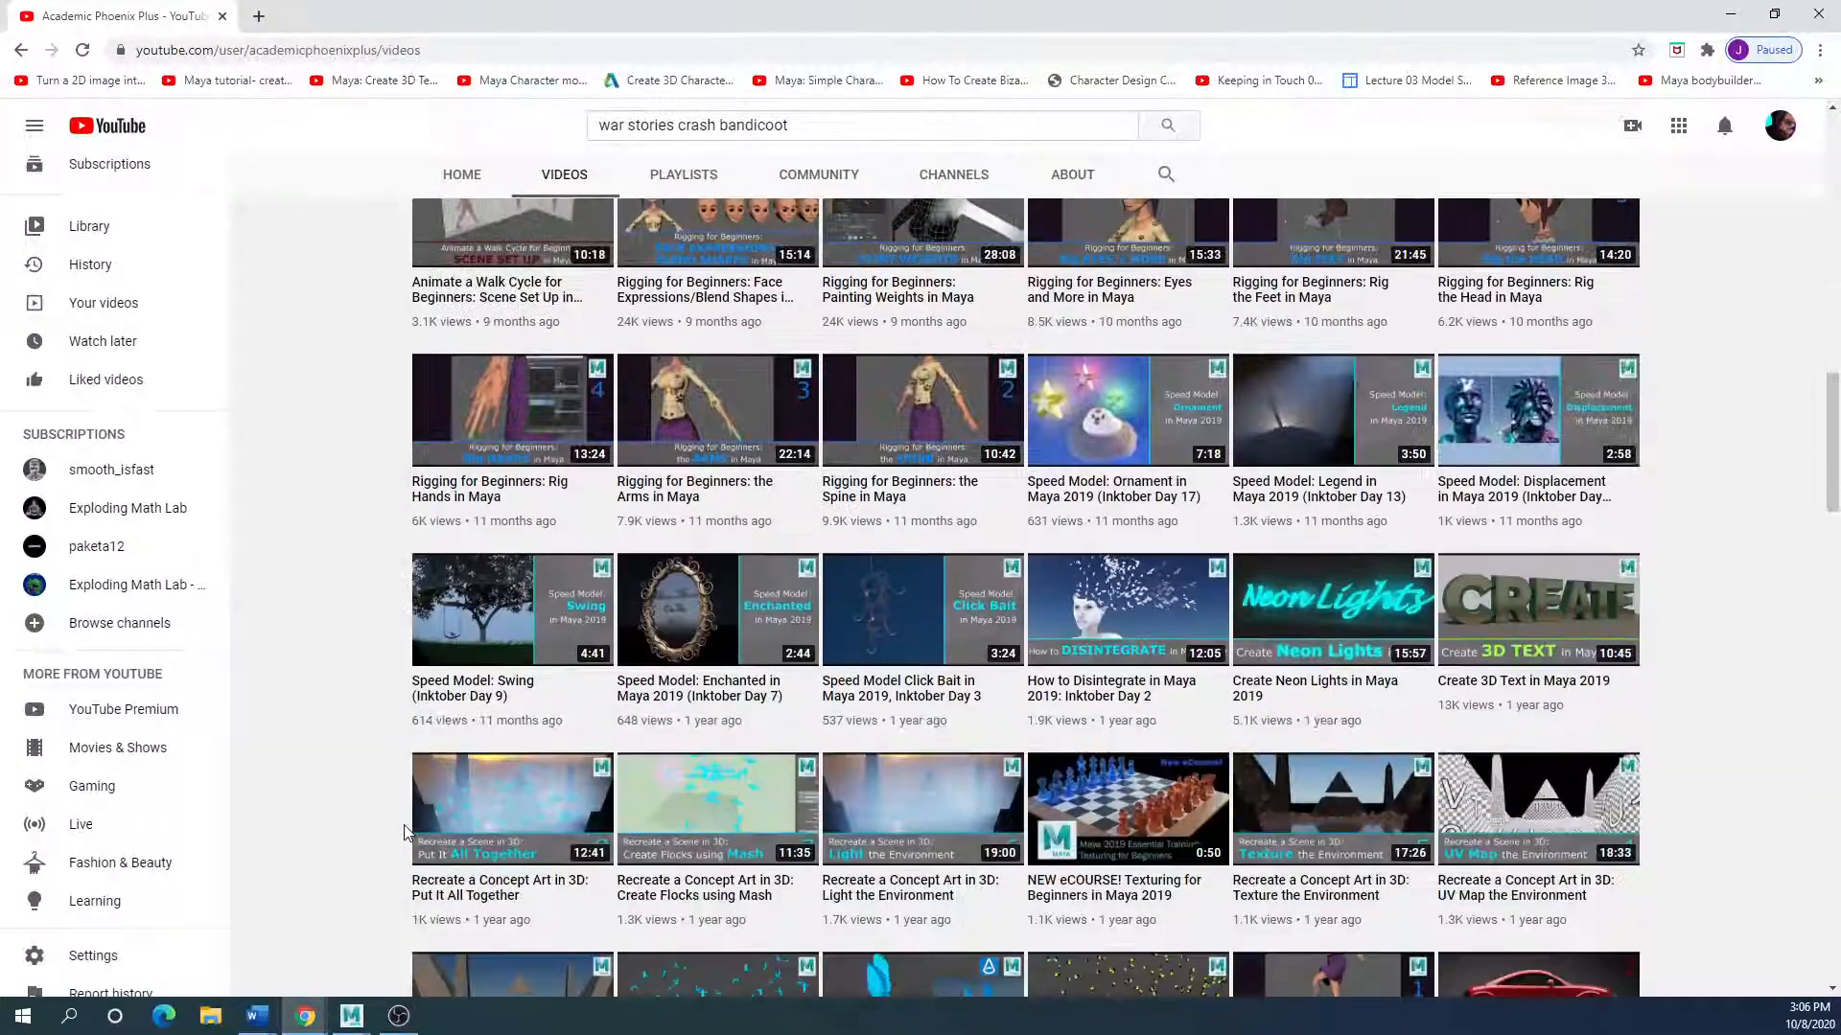
pyautogui.scroll(-9, 405, 832)
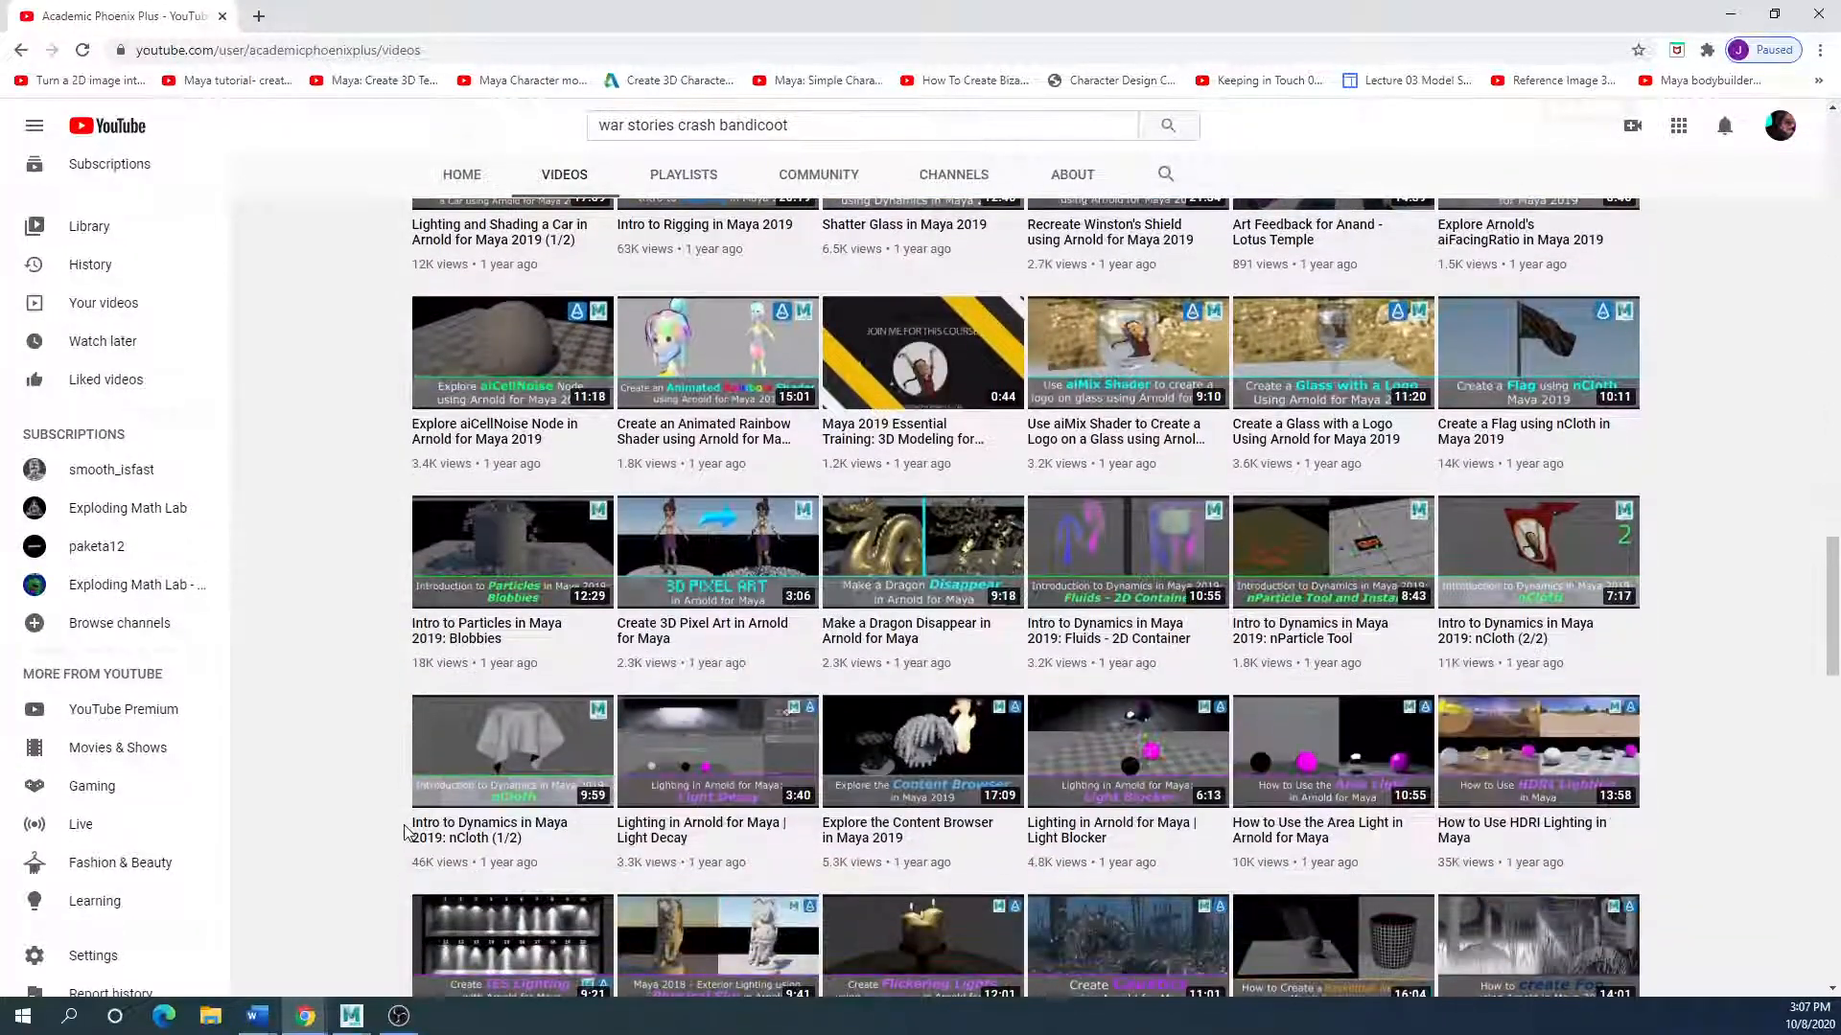
pyautogui.scroll(-16, 404, 832)
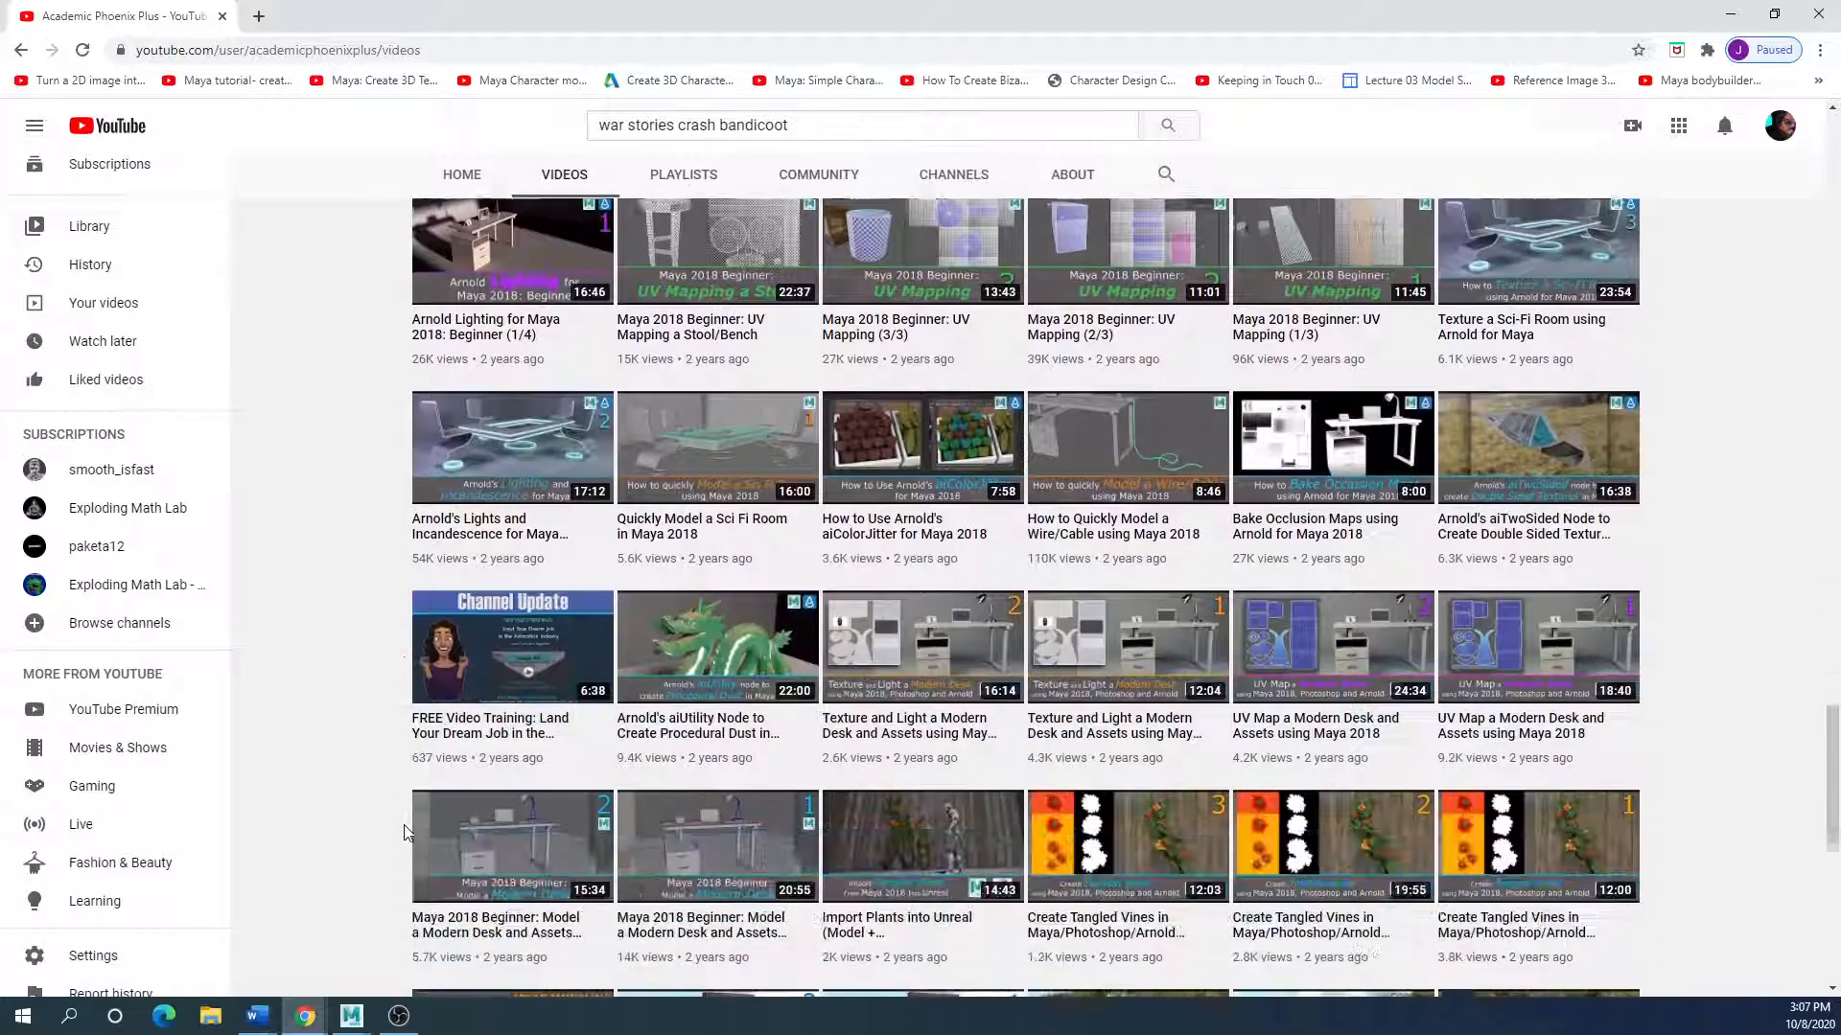
pyautogui.scroll(-5, 405, 833)
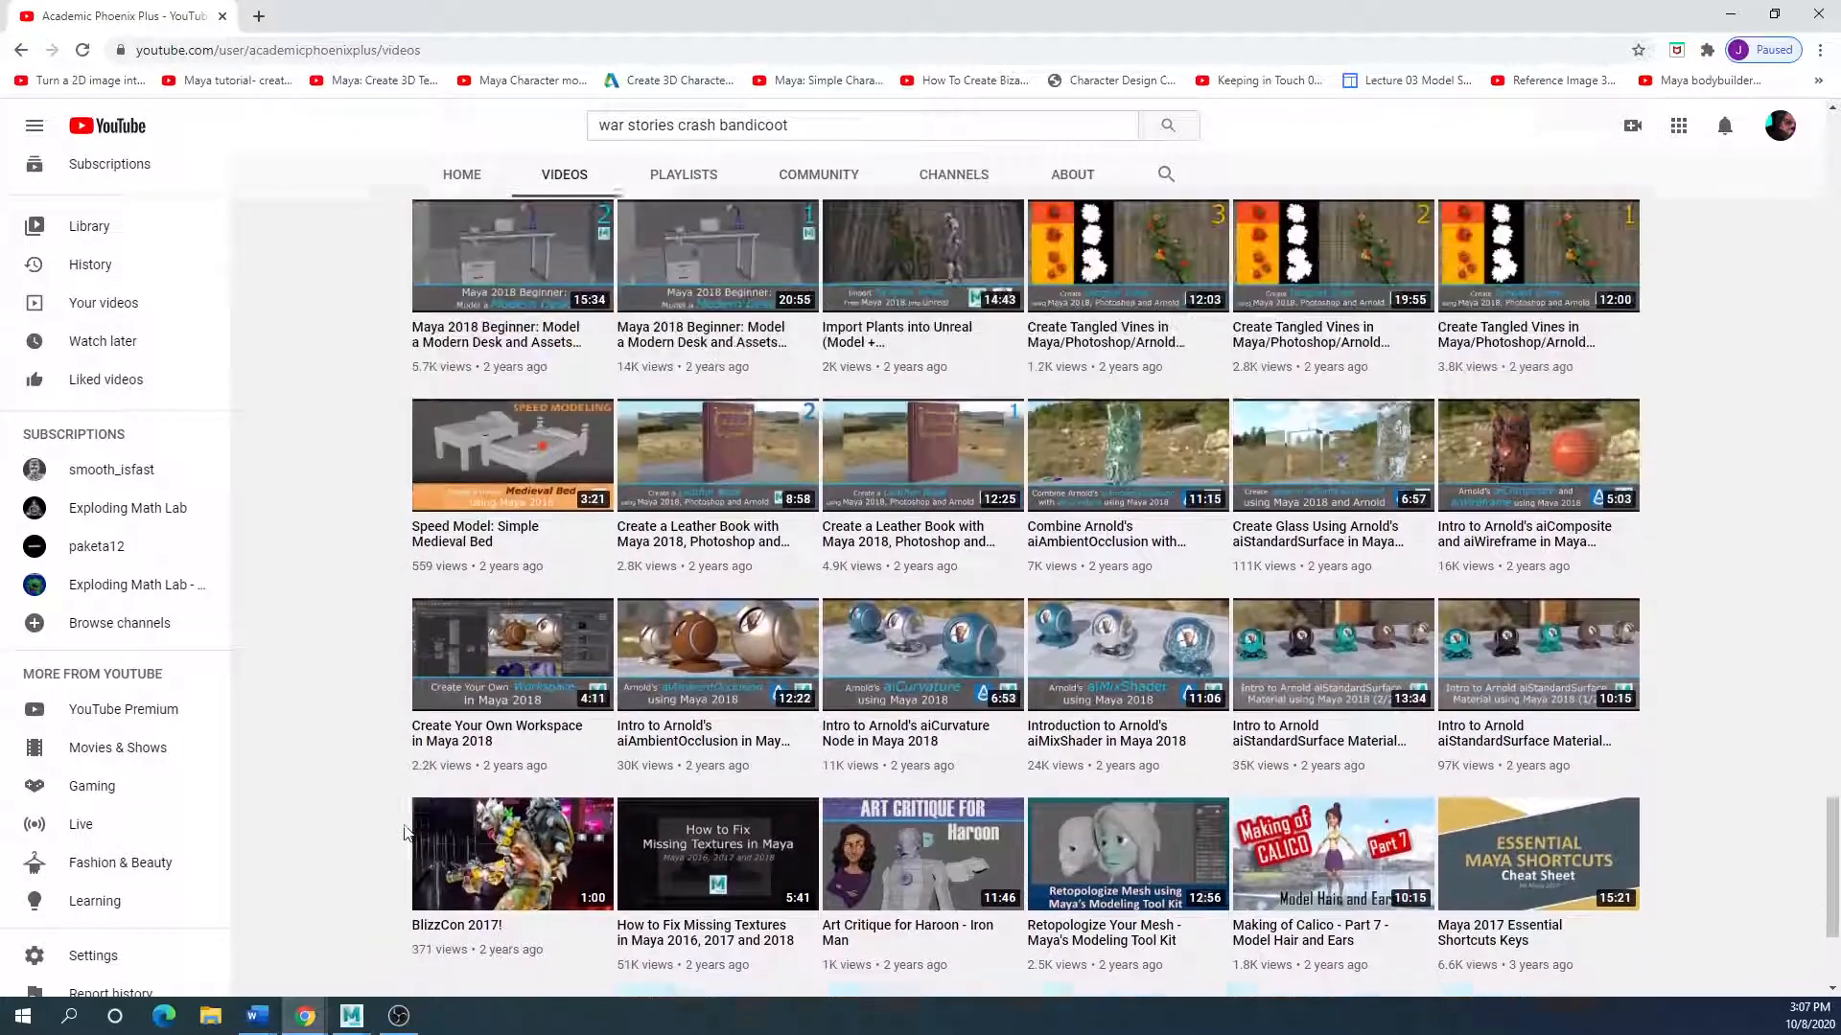
pyautogui.scroll(-1, 404, 832)
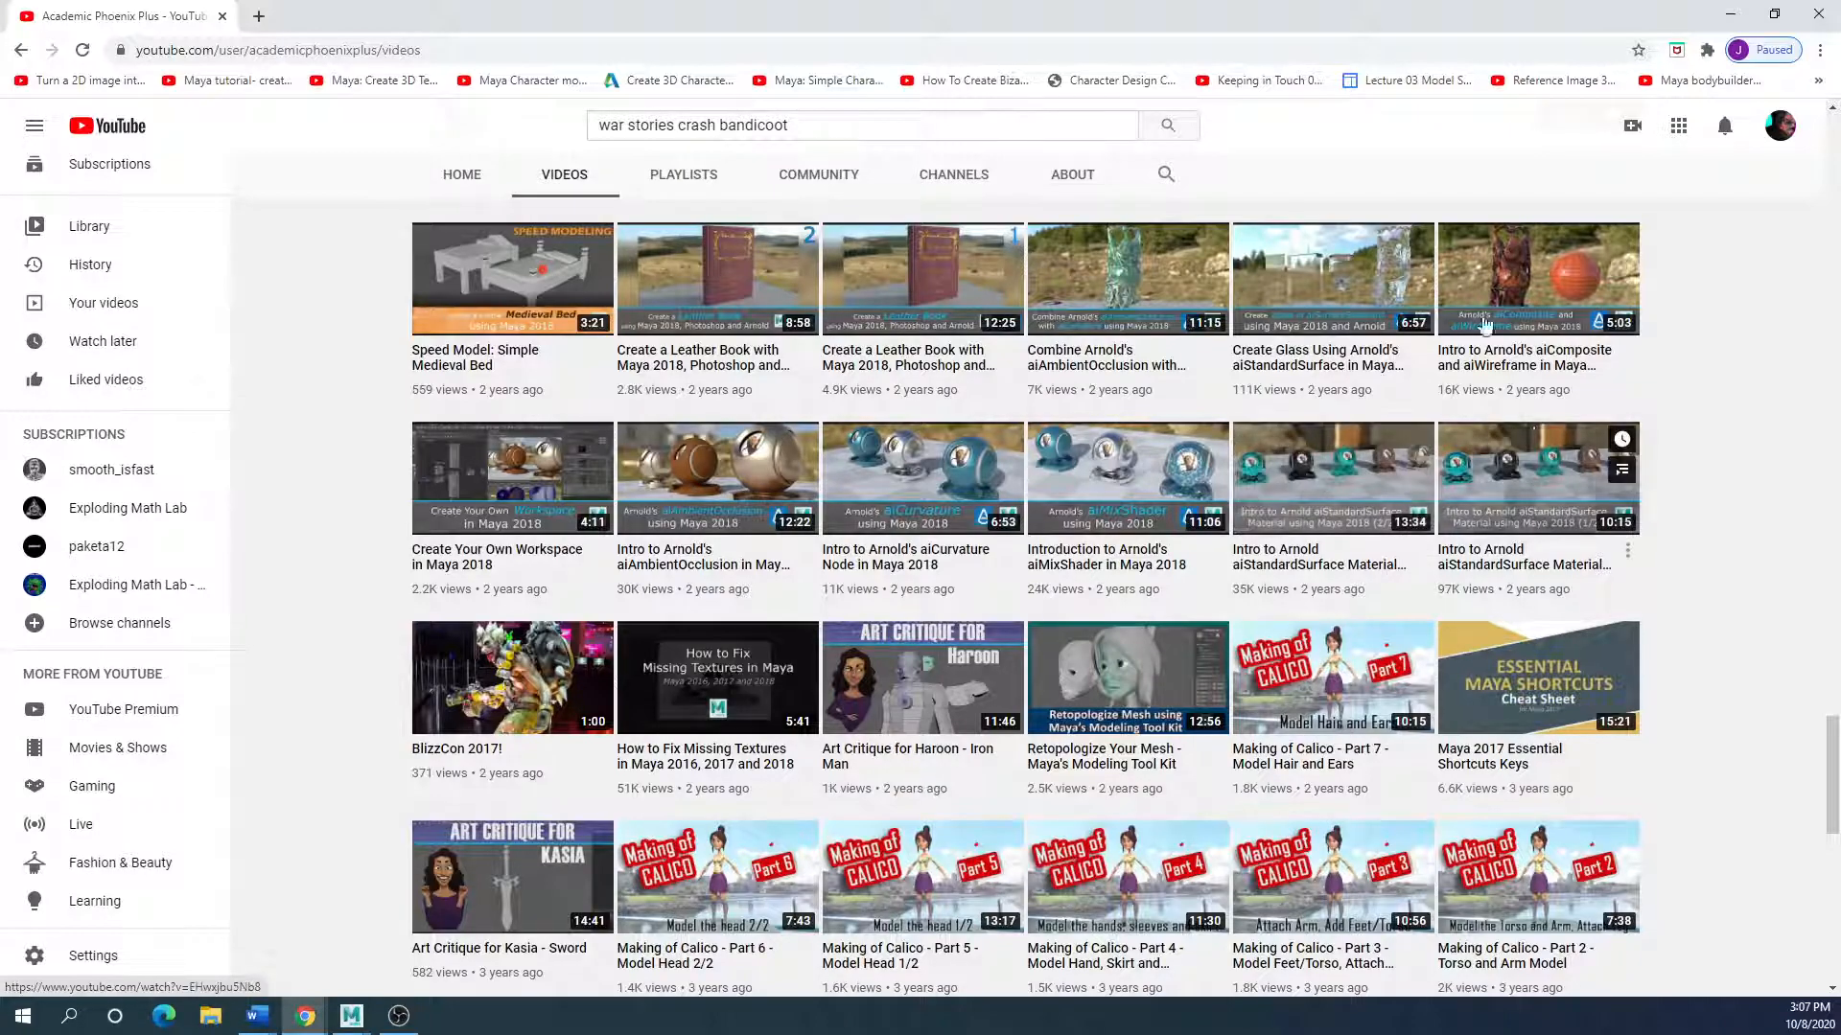
# Step: Move the browser windows away to return to Maya and set the DEMO shader's diffuse roughness to 0.259
pyautogui.doubleClick(1262, 21)
pyautogui.moveTo(1244, 21); pyautogui.dragTo(0, 230)
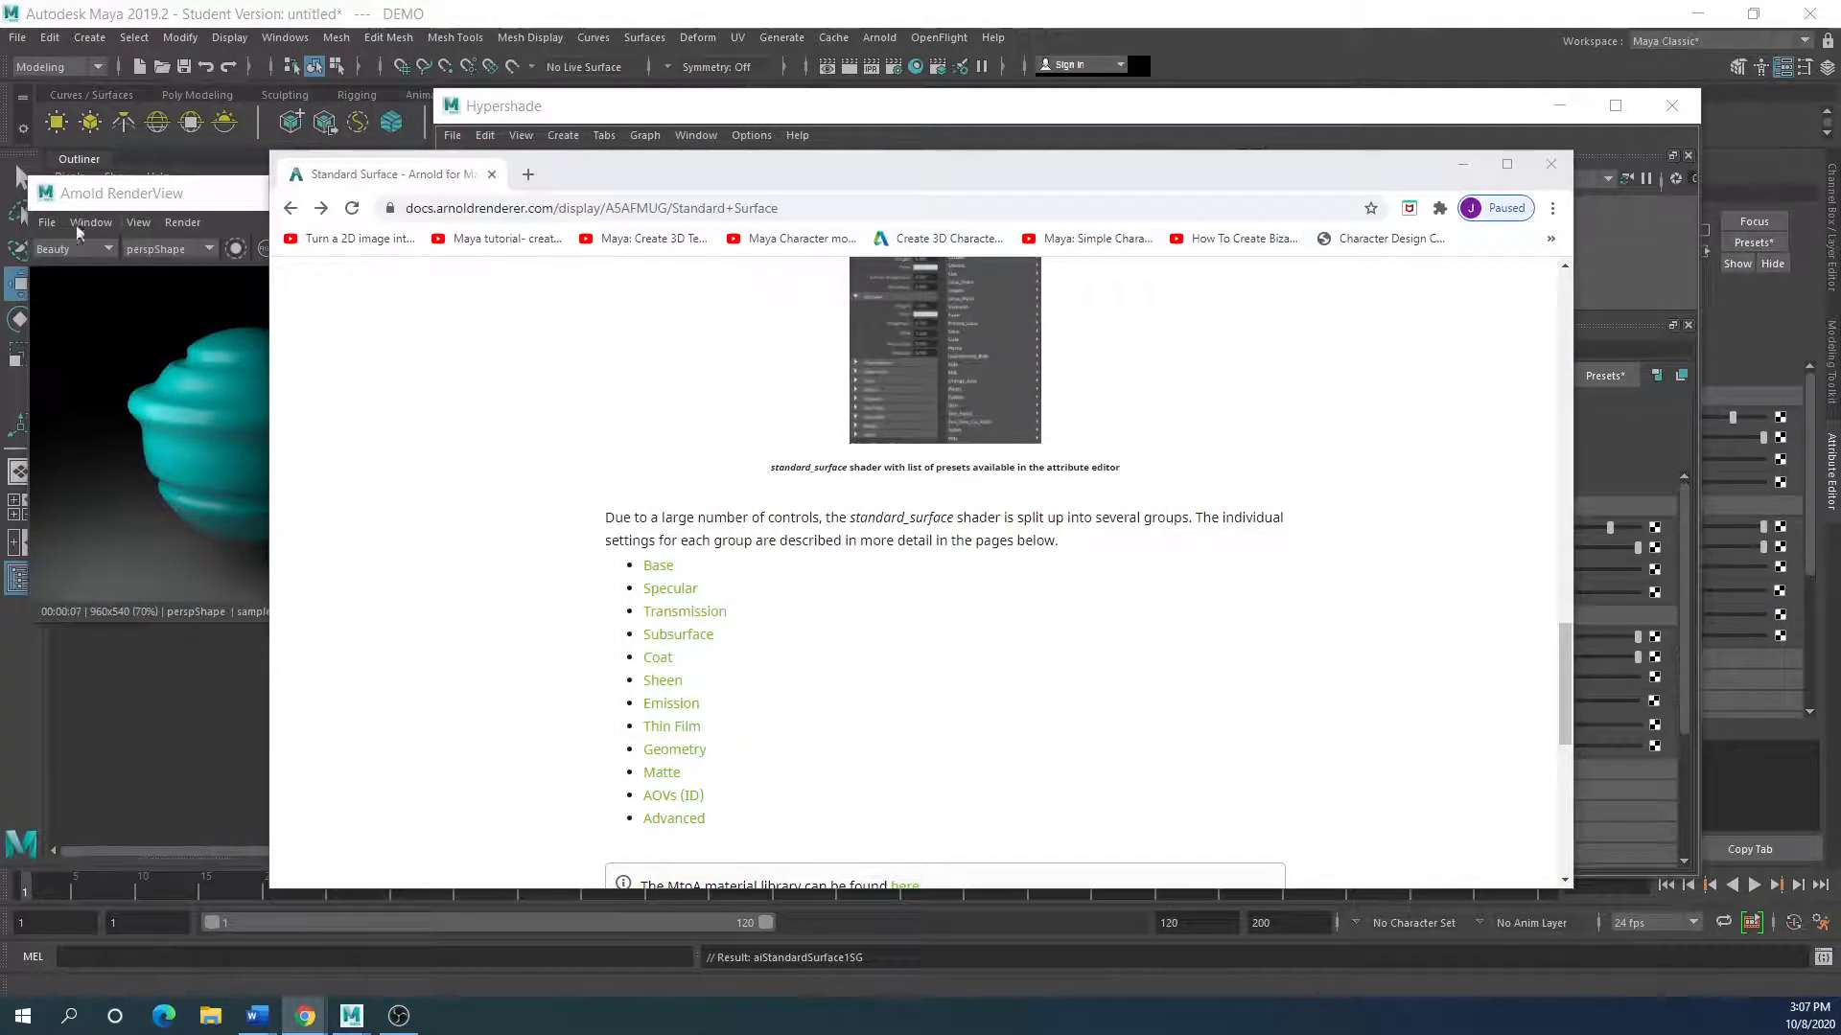
pyautogui.moveTo(668, 181)
pyautogui.mouseDown()
pyautogui.moveTo(727, 224)
pyautogui.moveTo(653, 174)
pyautogui.moveTo(644, 188)
pyautogui.mouseUp()
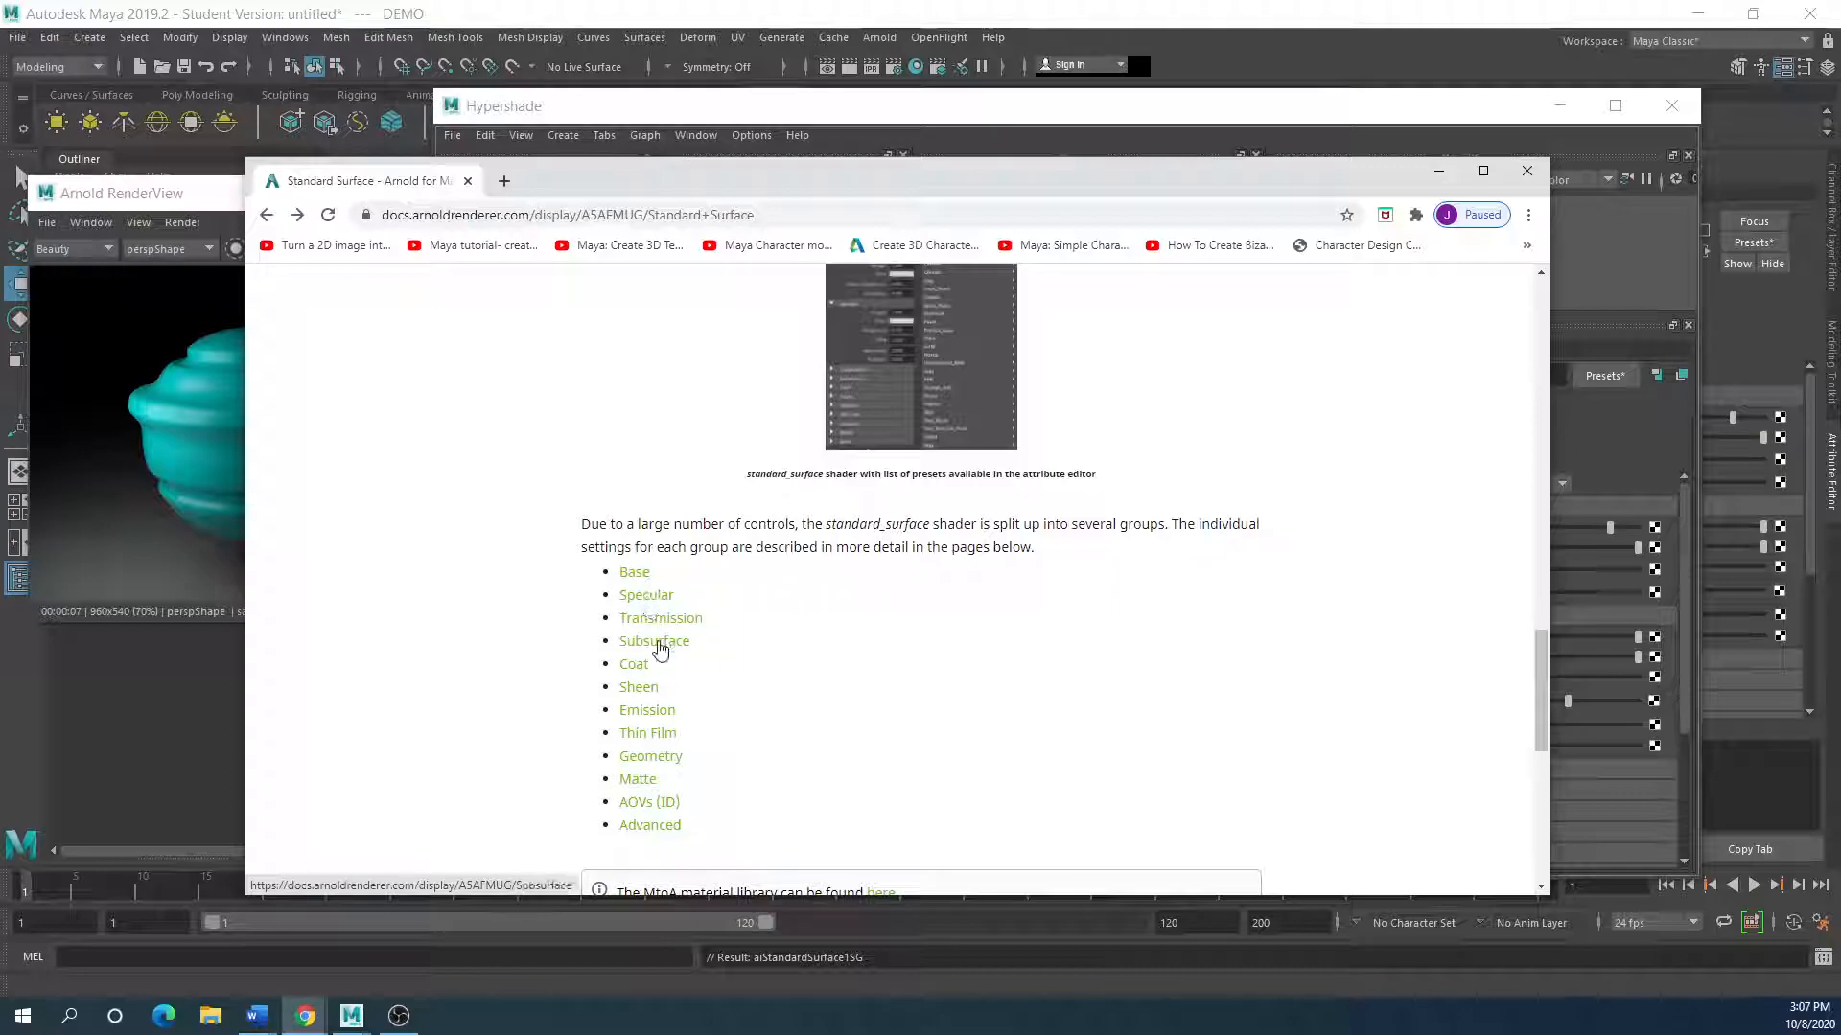
pyautogui.moveTo(831, 182); pyautogui.dragTo(297, 843)
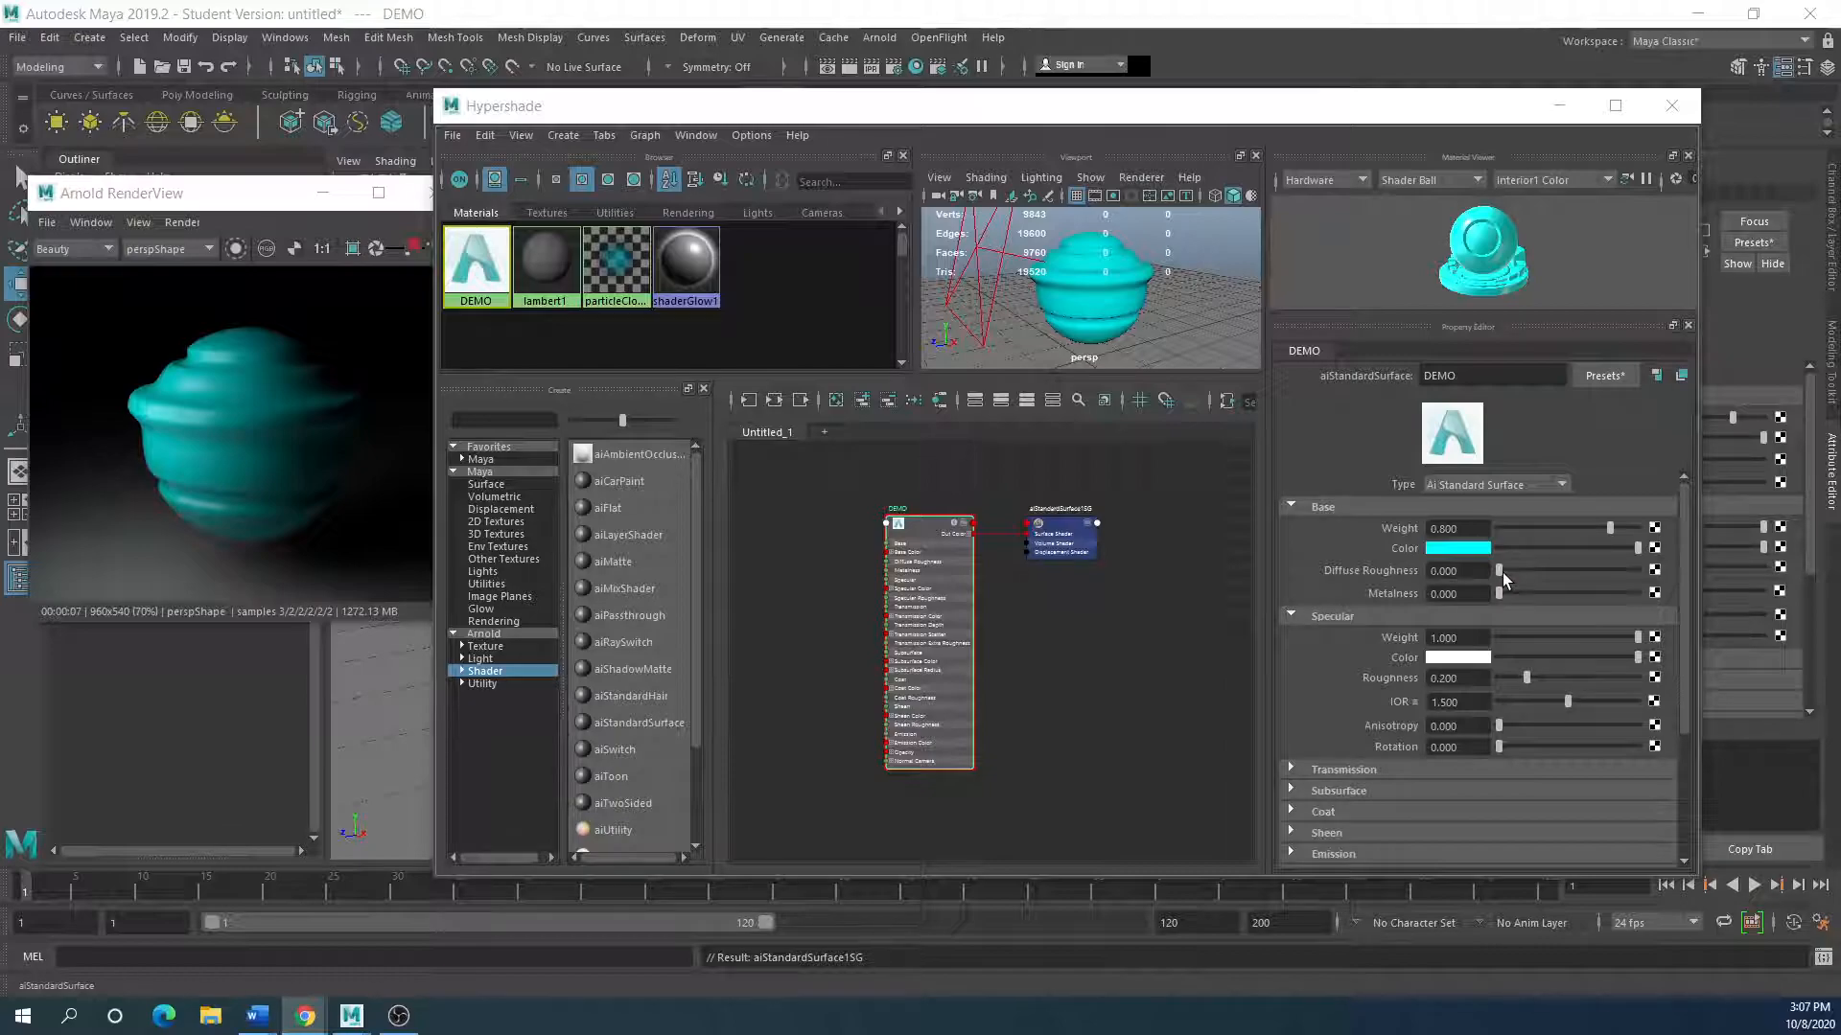
pyautogui.moveTo(1501, 571); pyautogui.dragTo(1534, 575)
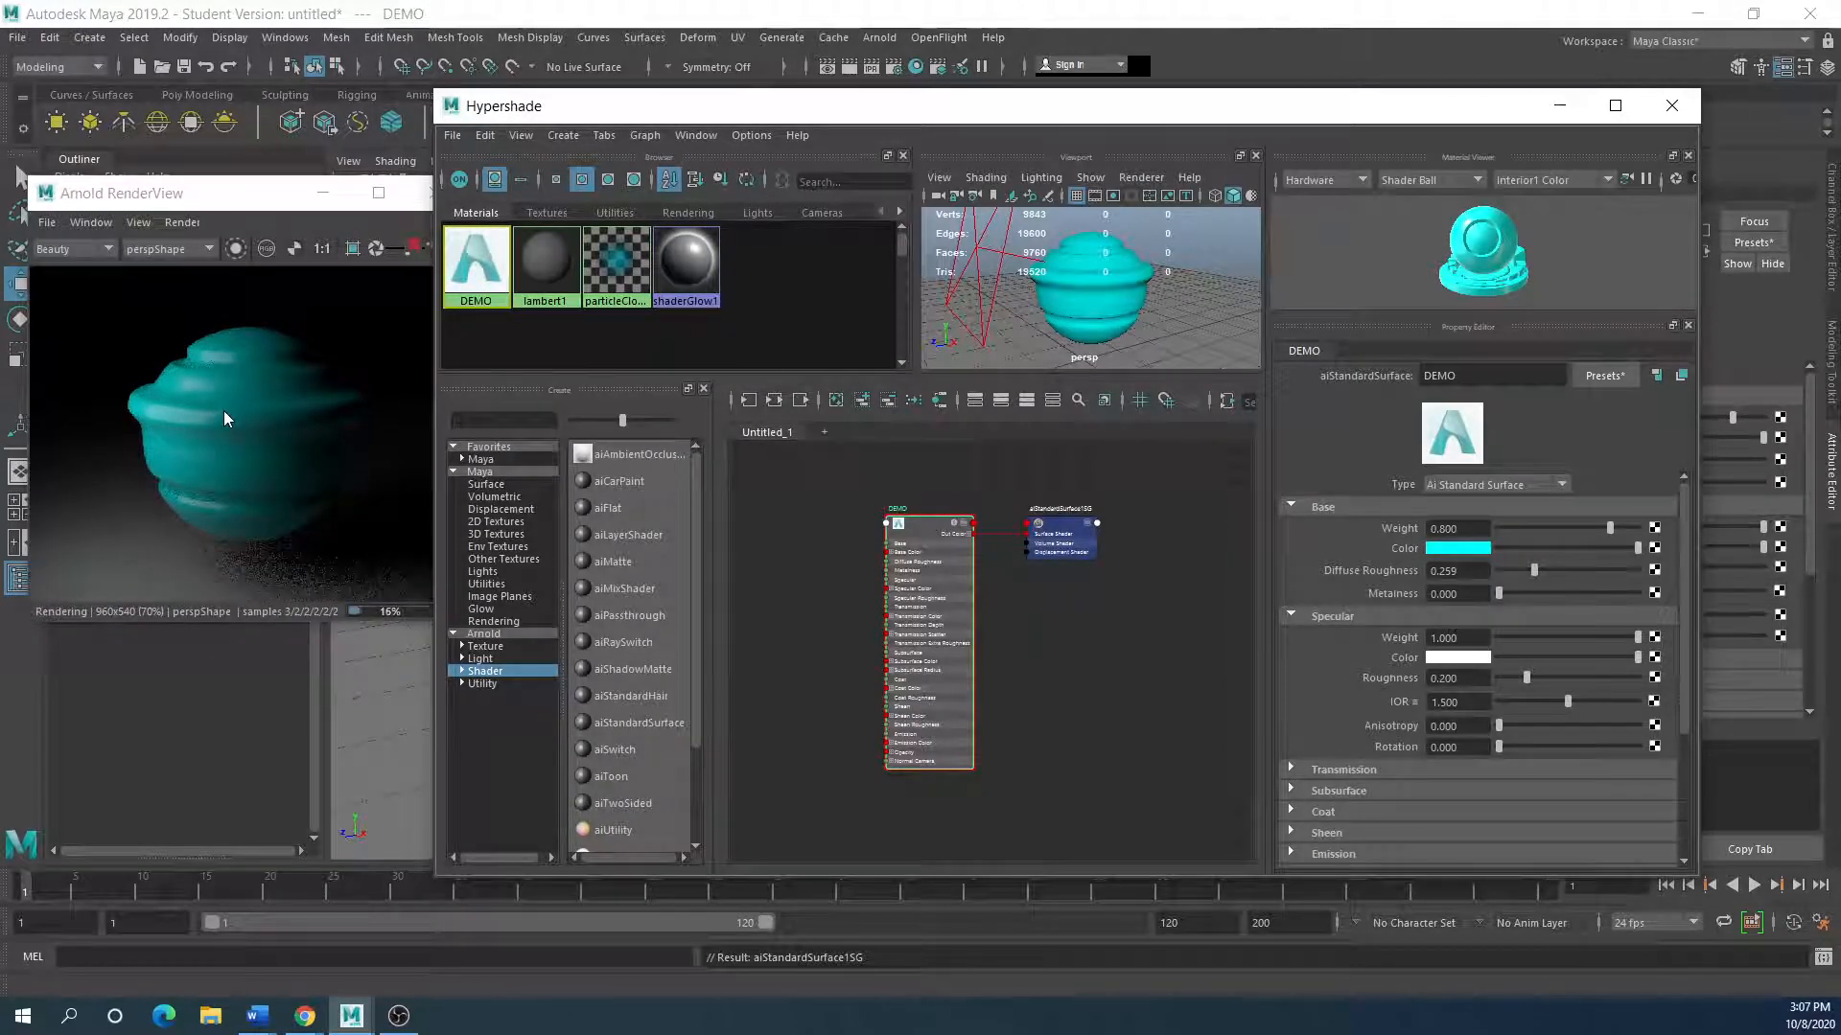
# Step: Try a base weight of 0.196 on the DEMO shader in the live render and undo the change
pyautogui.click(297, 250)
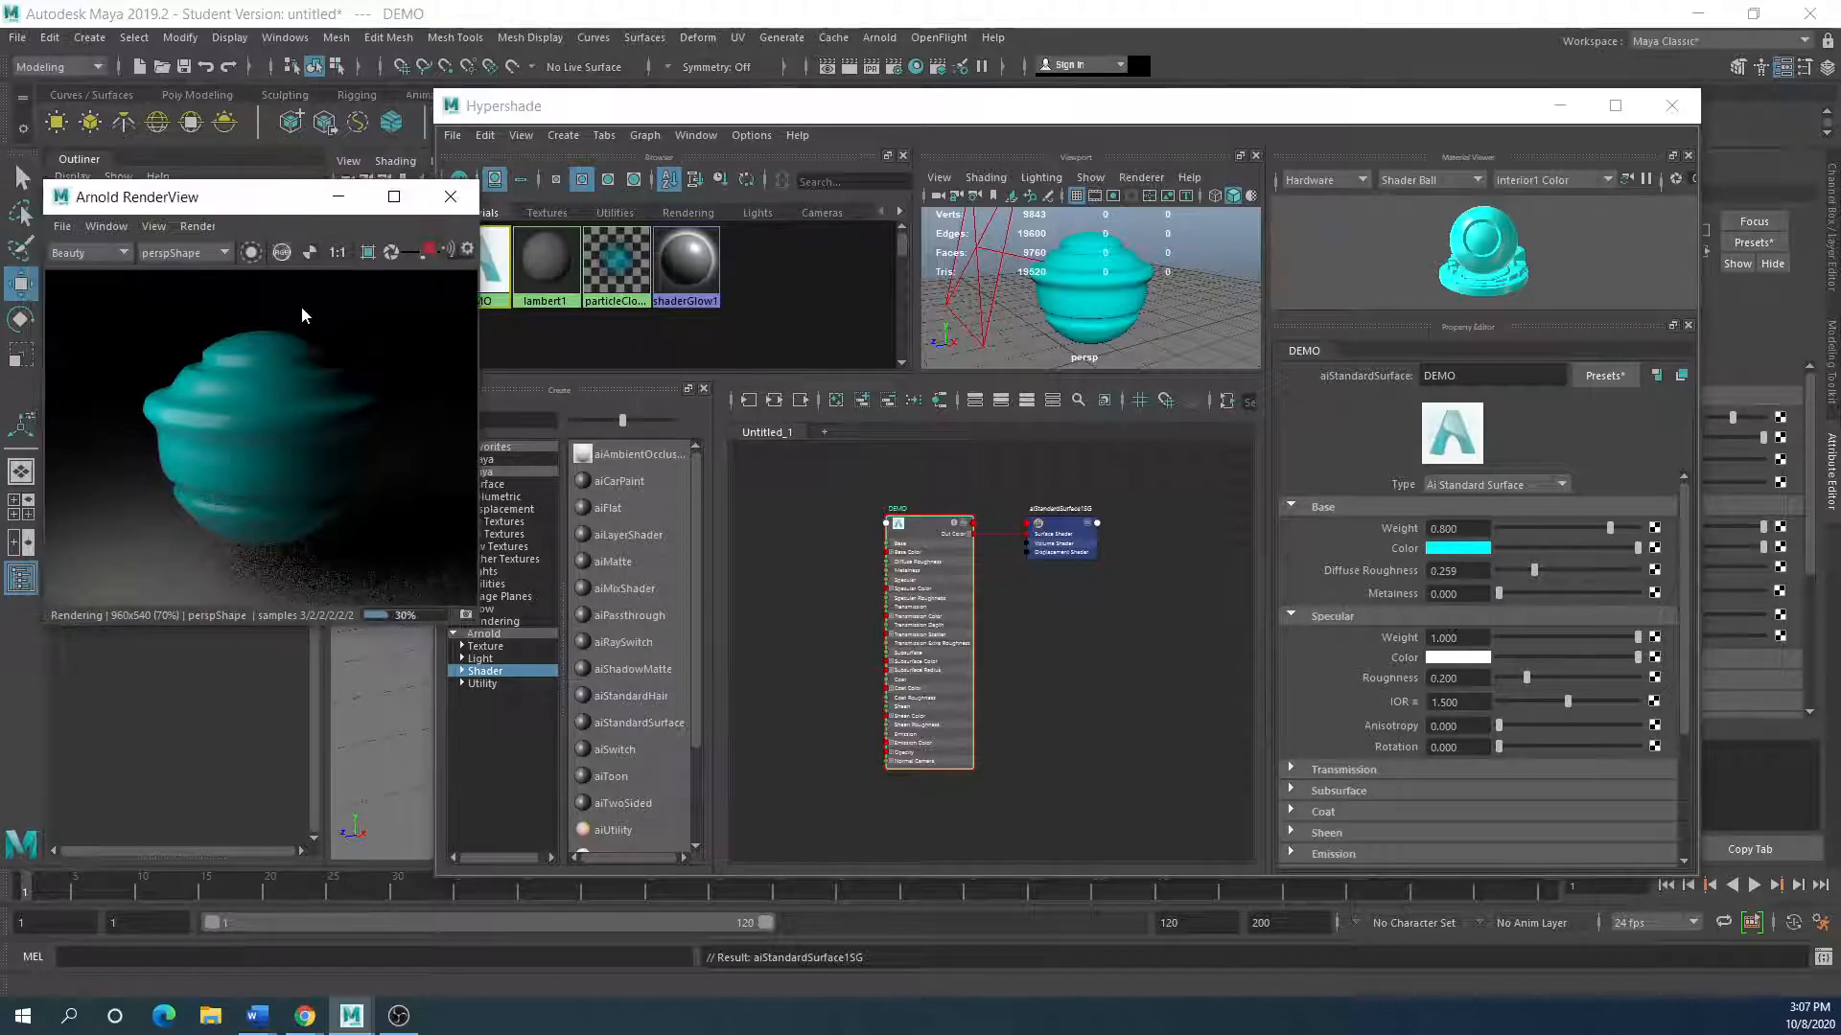
pyautogui.moveTo(205, 373); pyautogui.dragTo(243, 394, button='middle')
pyautogui.scroll(1, 263, 458)
pyautogui.scroll(-1, 263, 457)
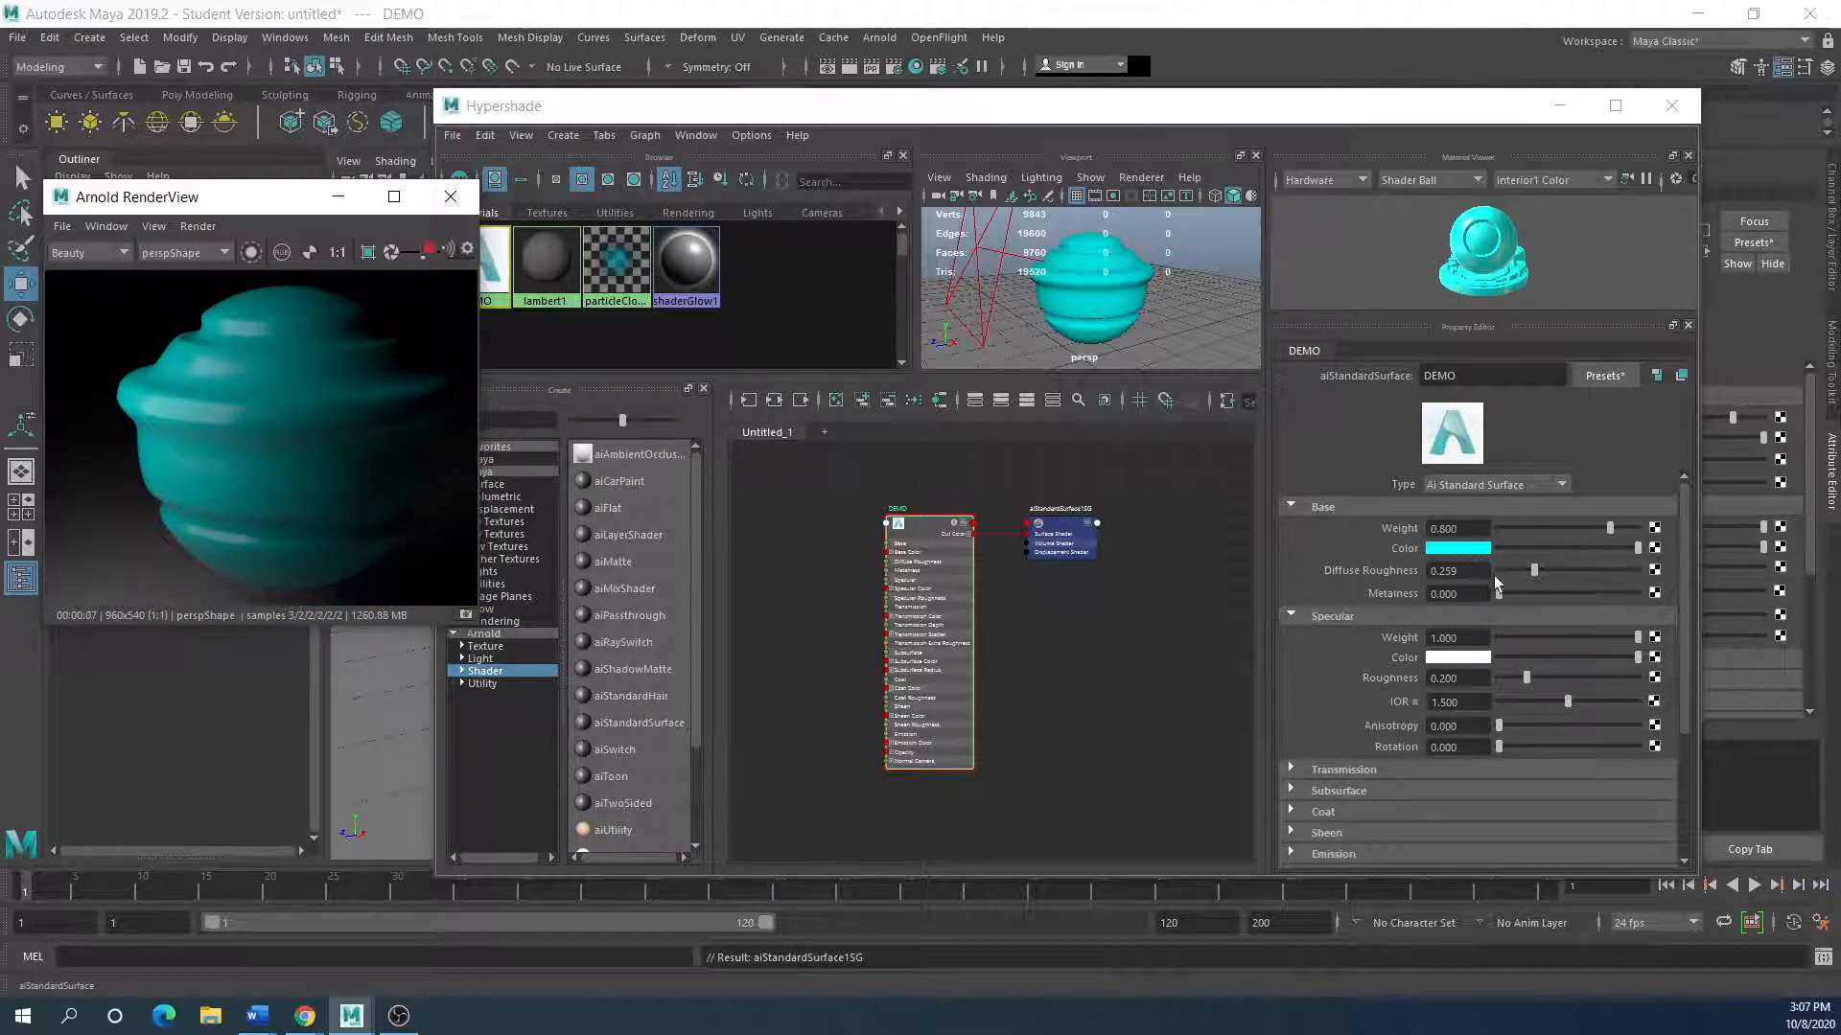
pyautogui.moveTo(1613, 525); pyautogui.dragTo(1522, 528)
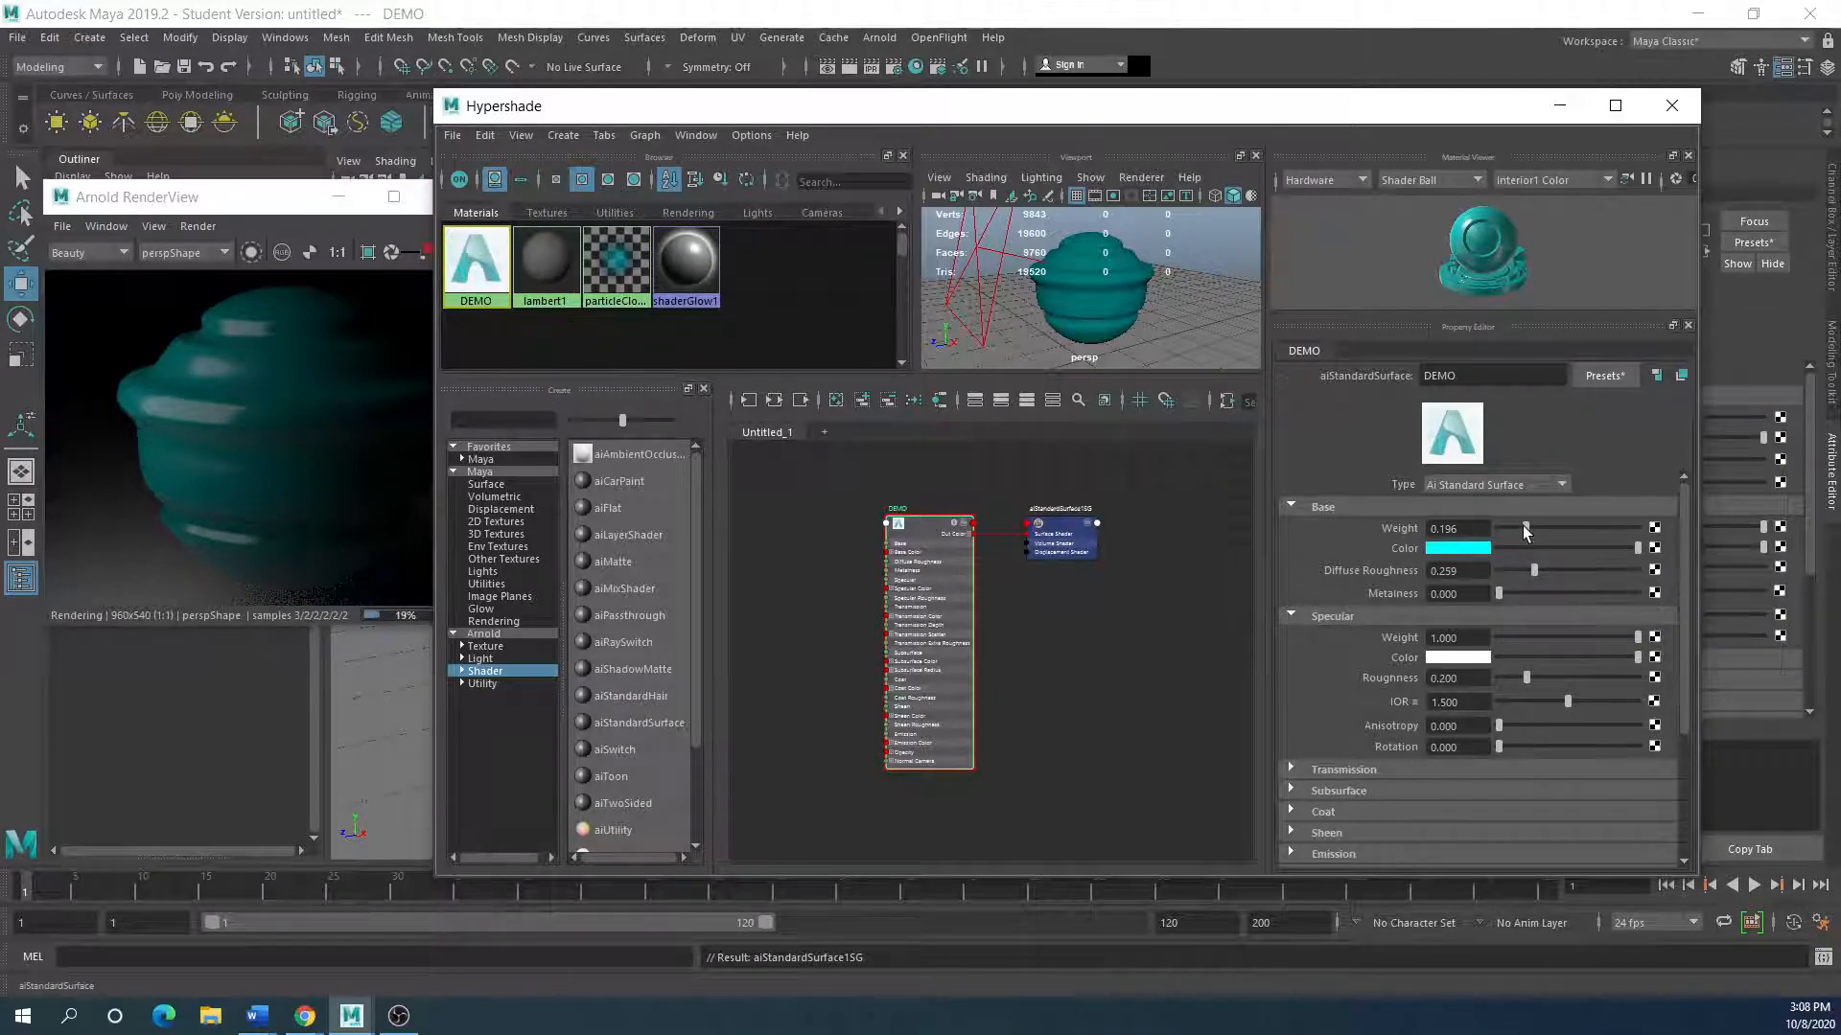
pyautogui.hotkey('ctrl', 'z')
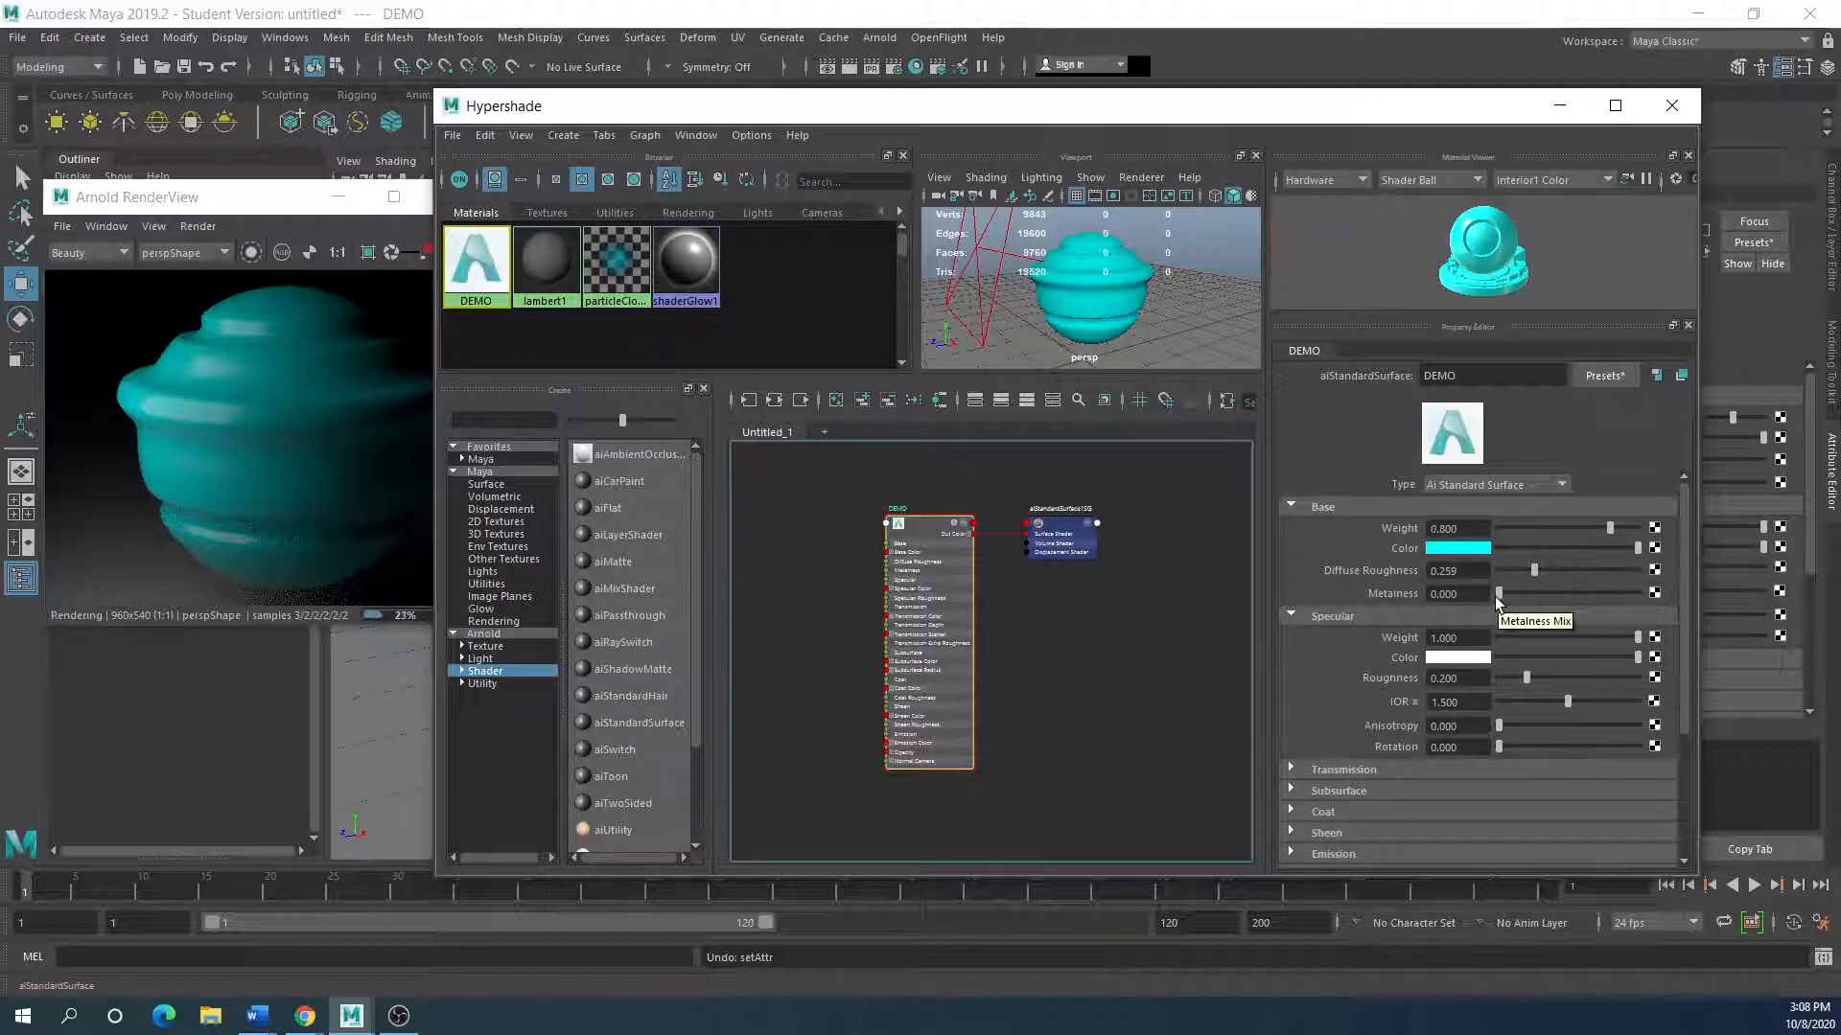
# Step: Set the DEMO shader's metalness to 0.706, and to 0.252 while a temporary render crop region covers the sphere's left edge
pyautogui.moveTo(1500, 595); pyautogui.dragTo(1595, 597)
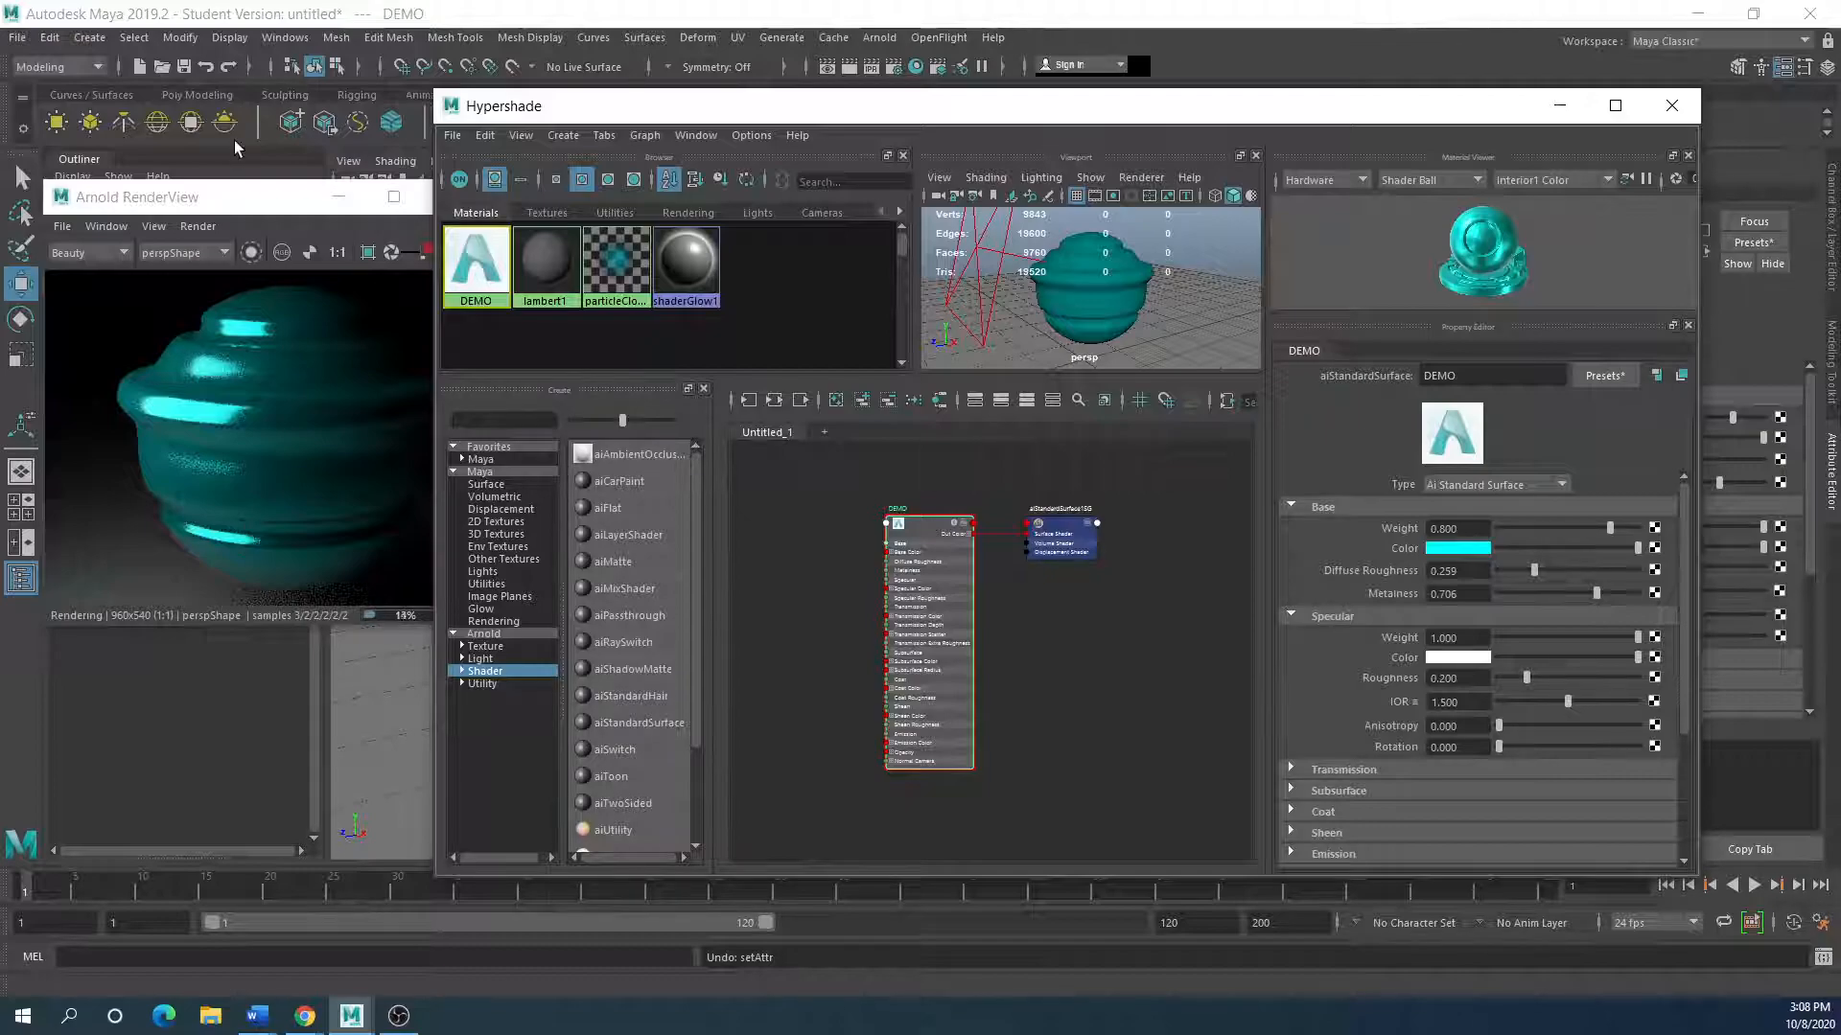
pyautogui.moveTo(254, 187); pyautogui.dragTo(277, 190)
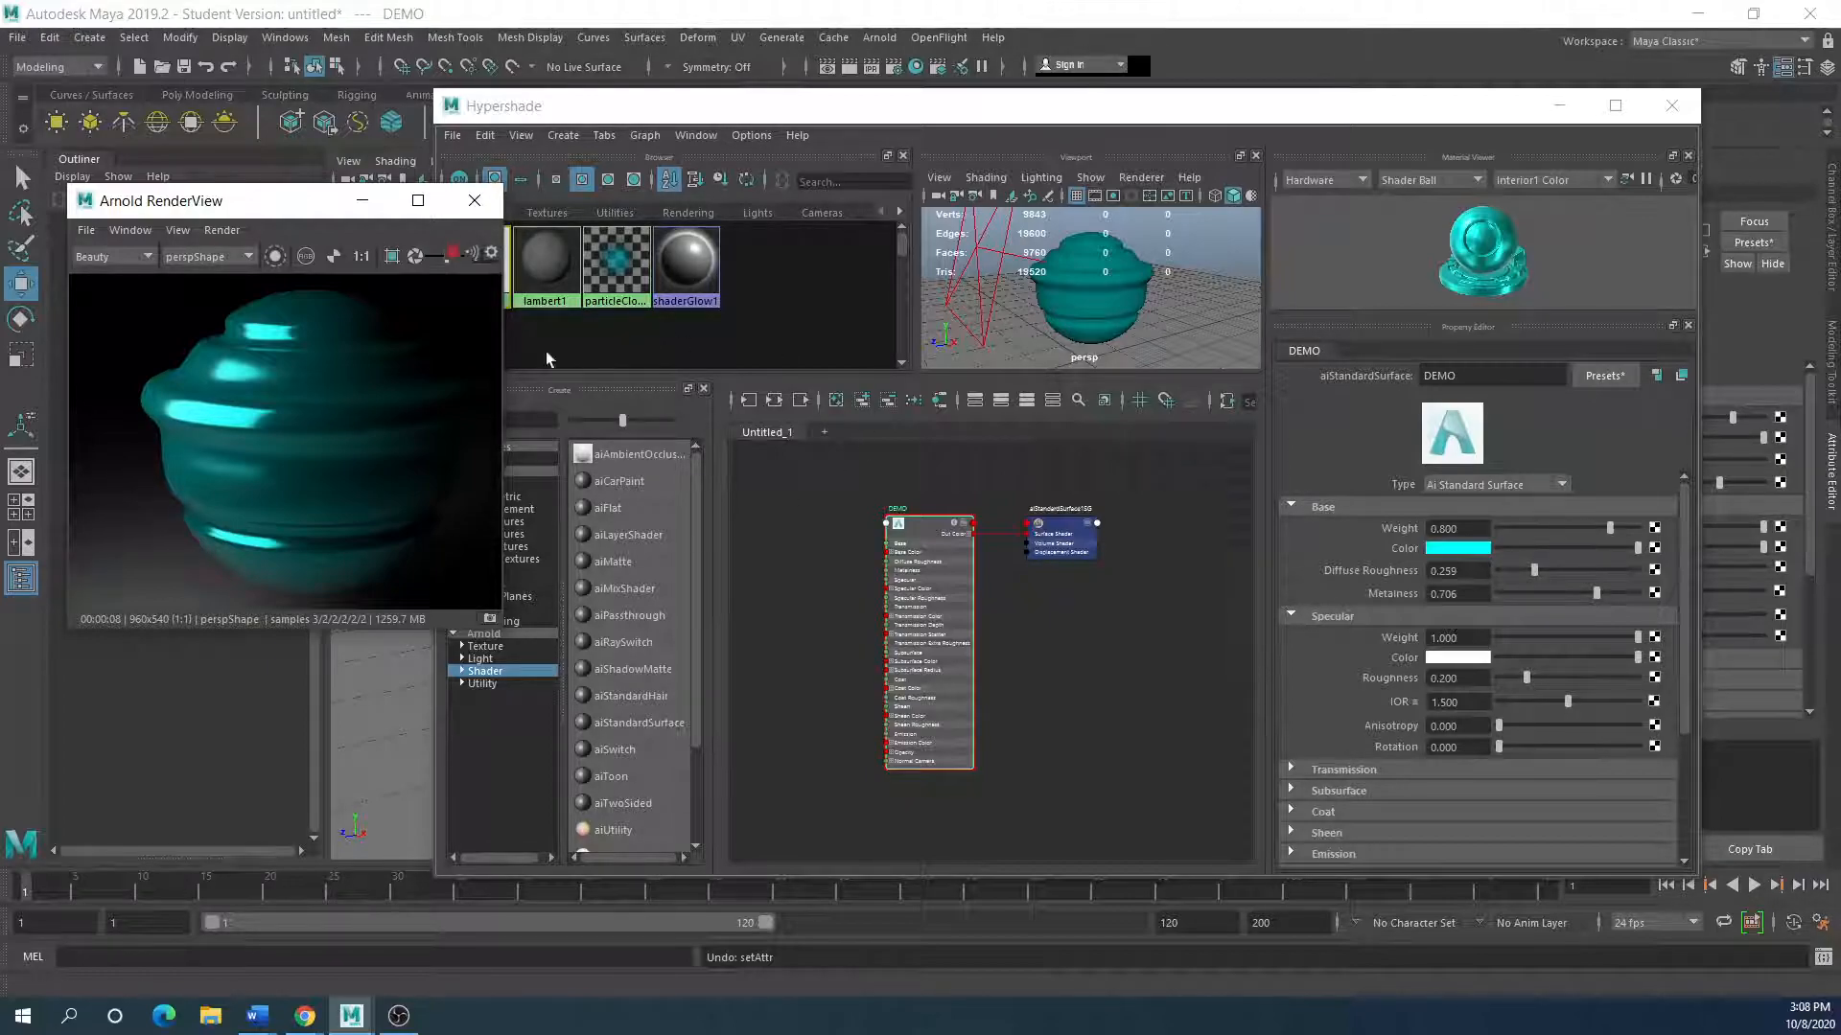
pyautogui.click(392, 256)
pyautogui.moveTo(205, 464); pyautogui.dragTo(223, 476)
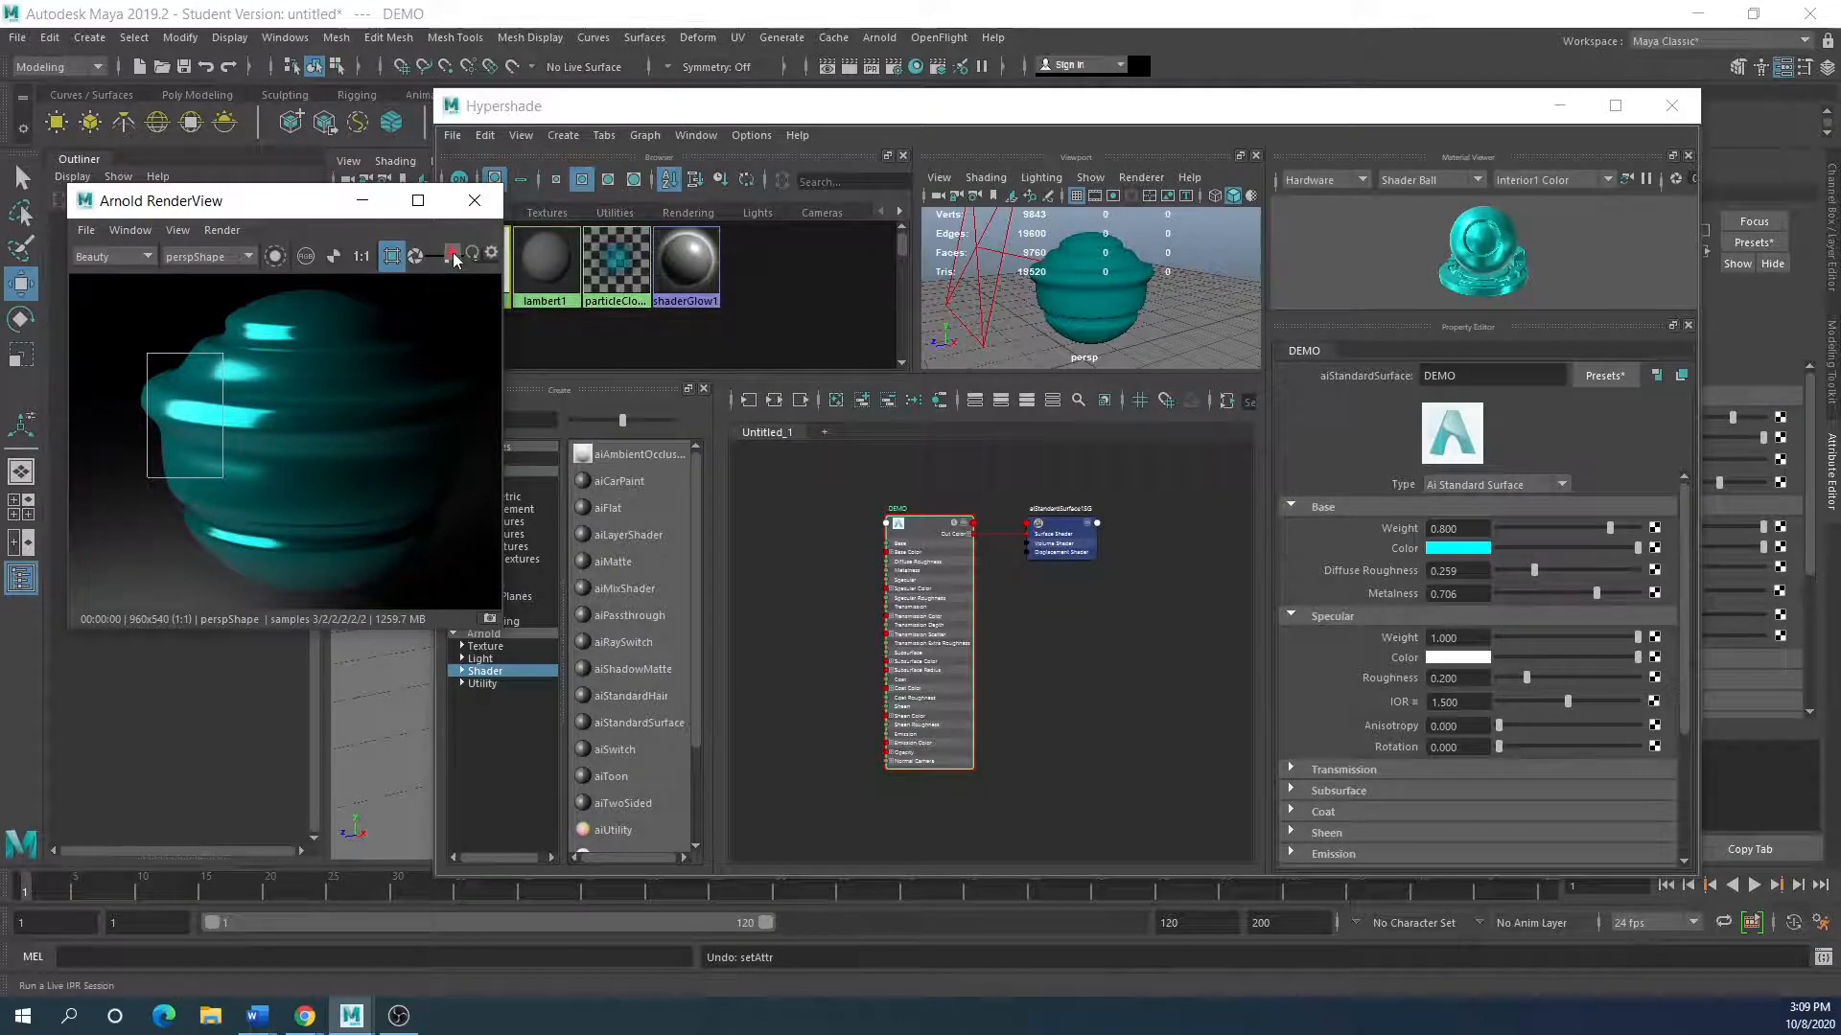
pyautogui.moveTo(1594, 602); pyautogui.dragTo(1532, 596)
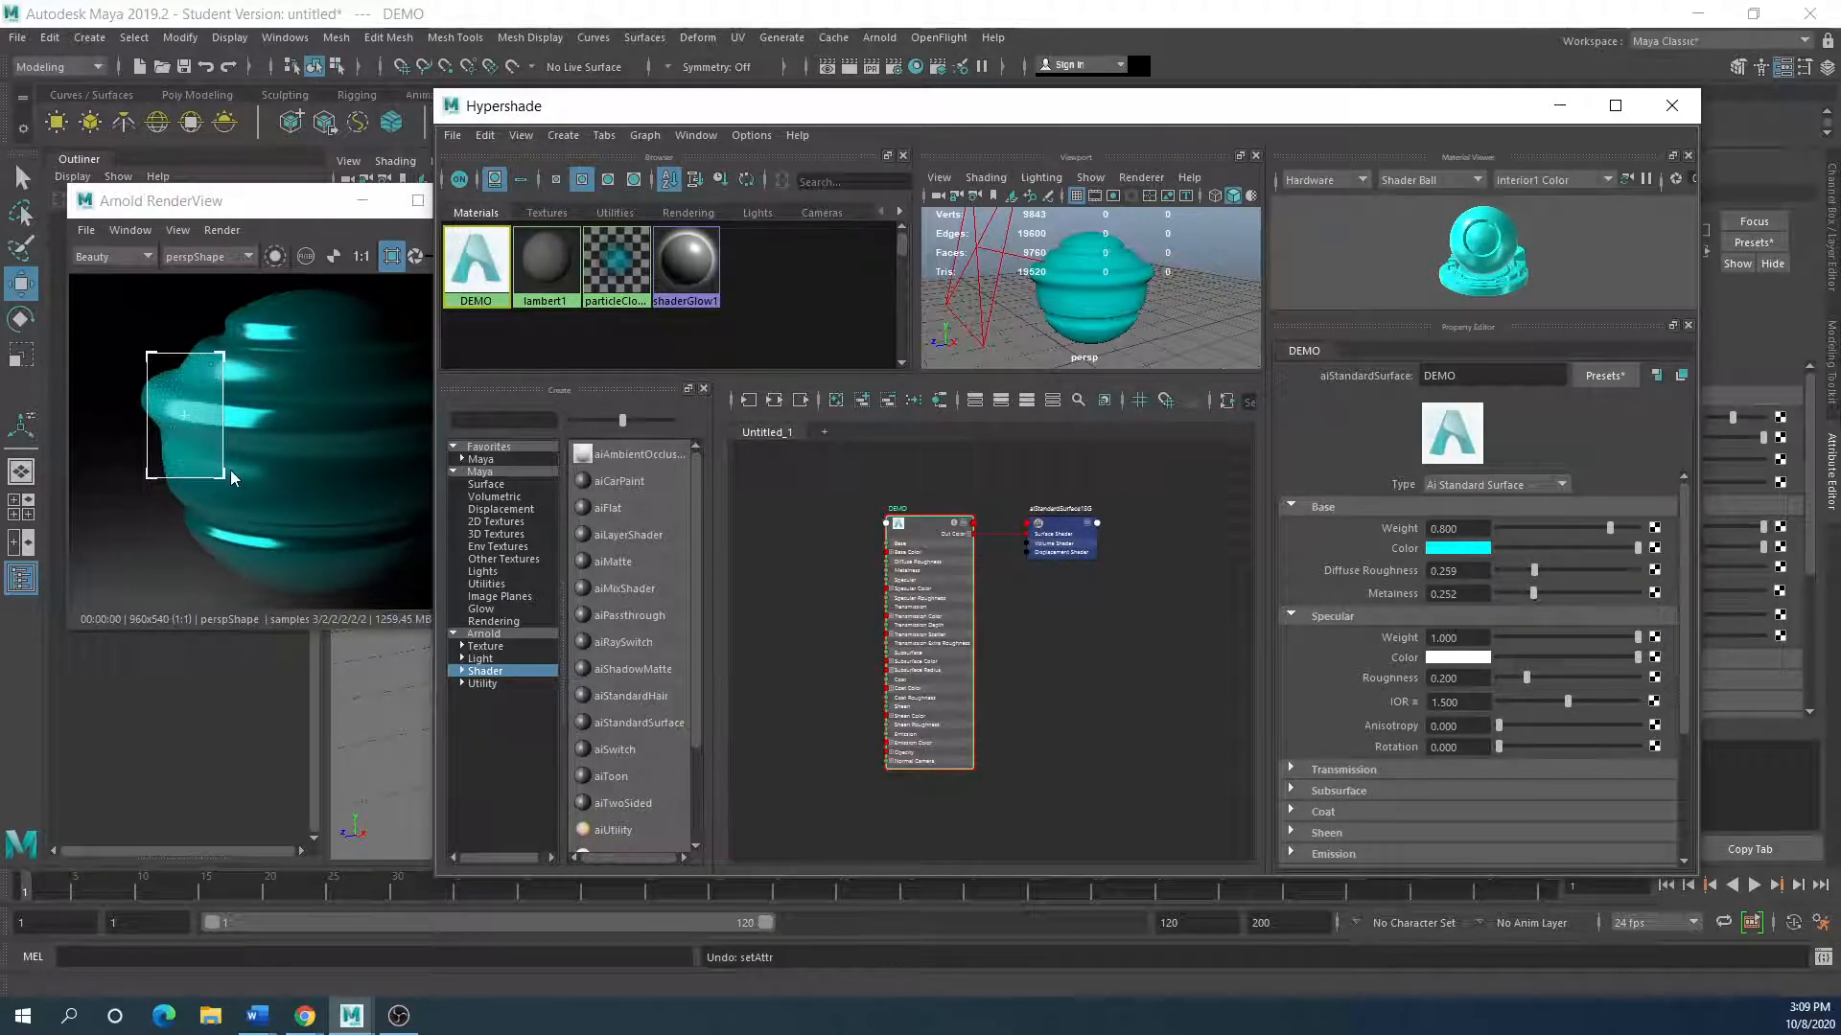
pyautogui.click(349, 289)
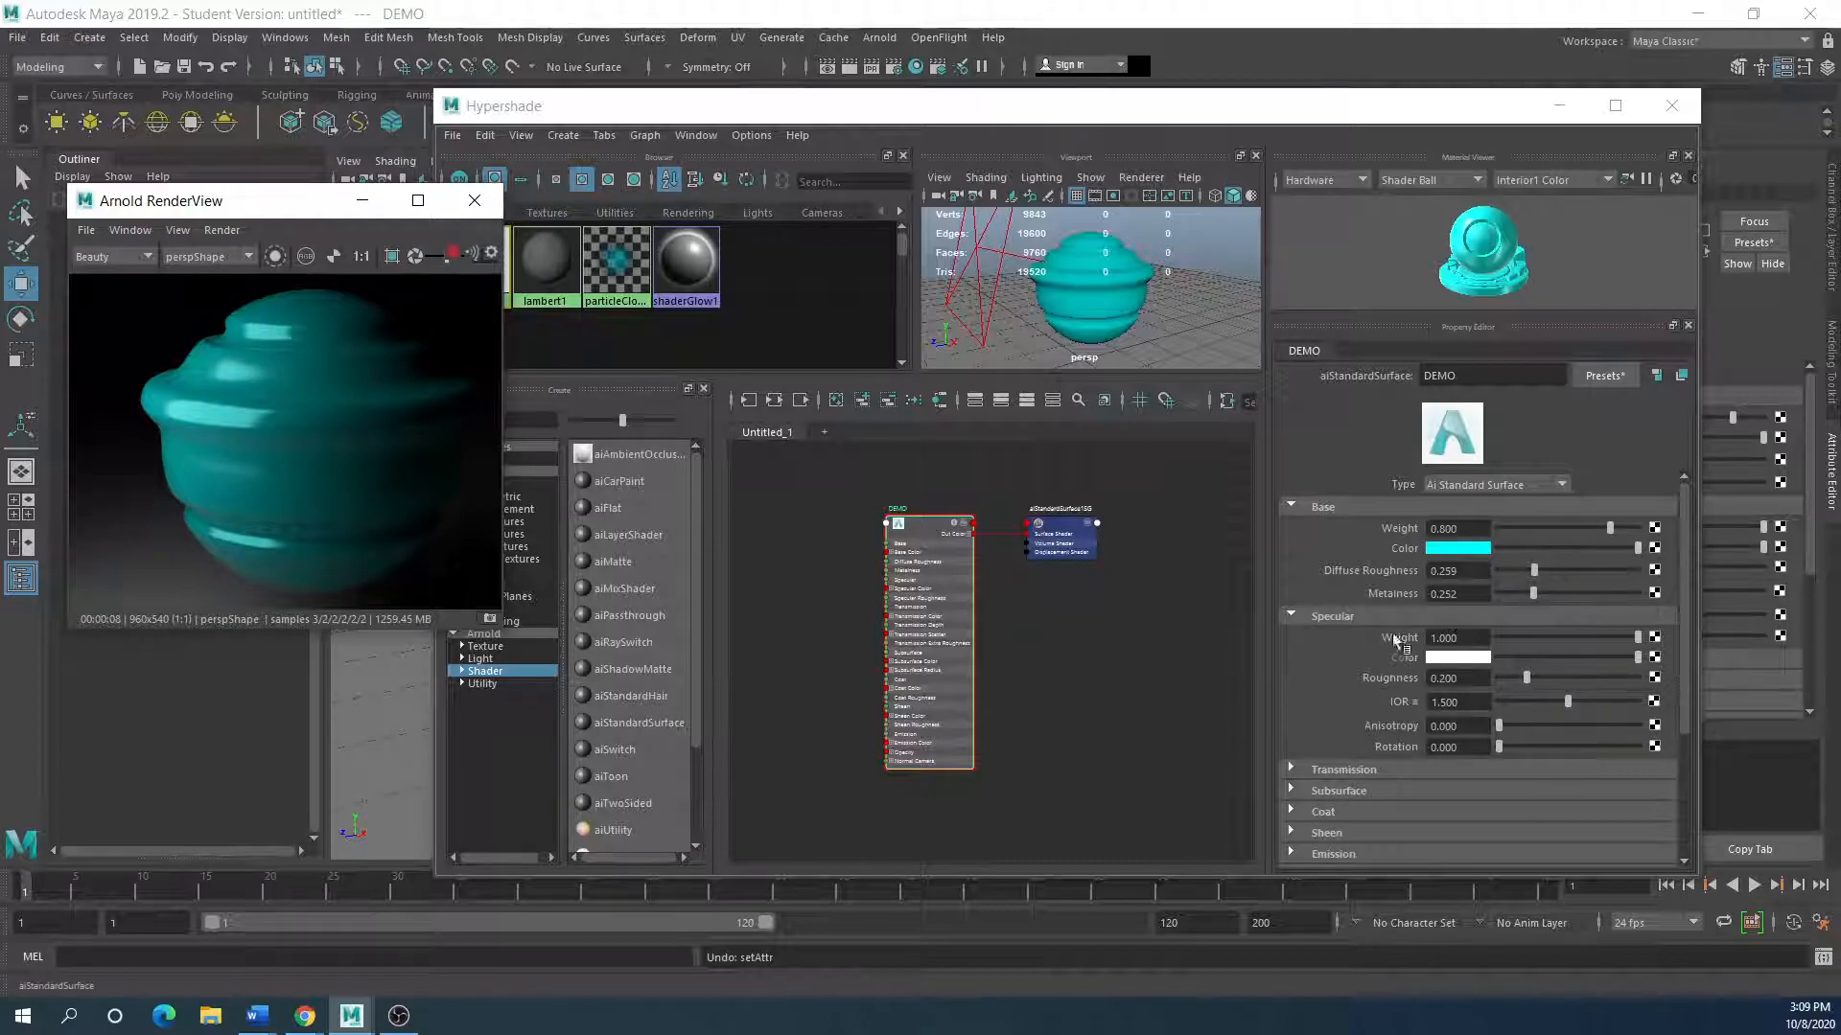
# Step: Set the DEMO shader's specular color to yellow
pyautogui.click(1452, 658)
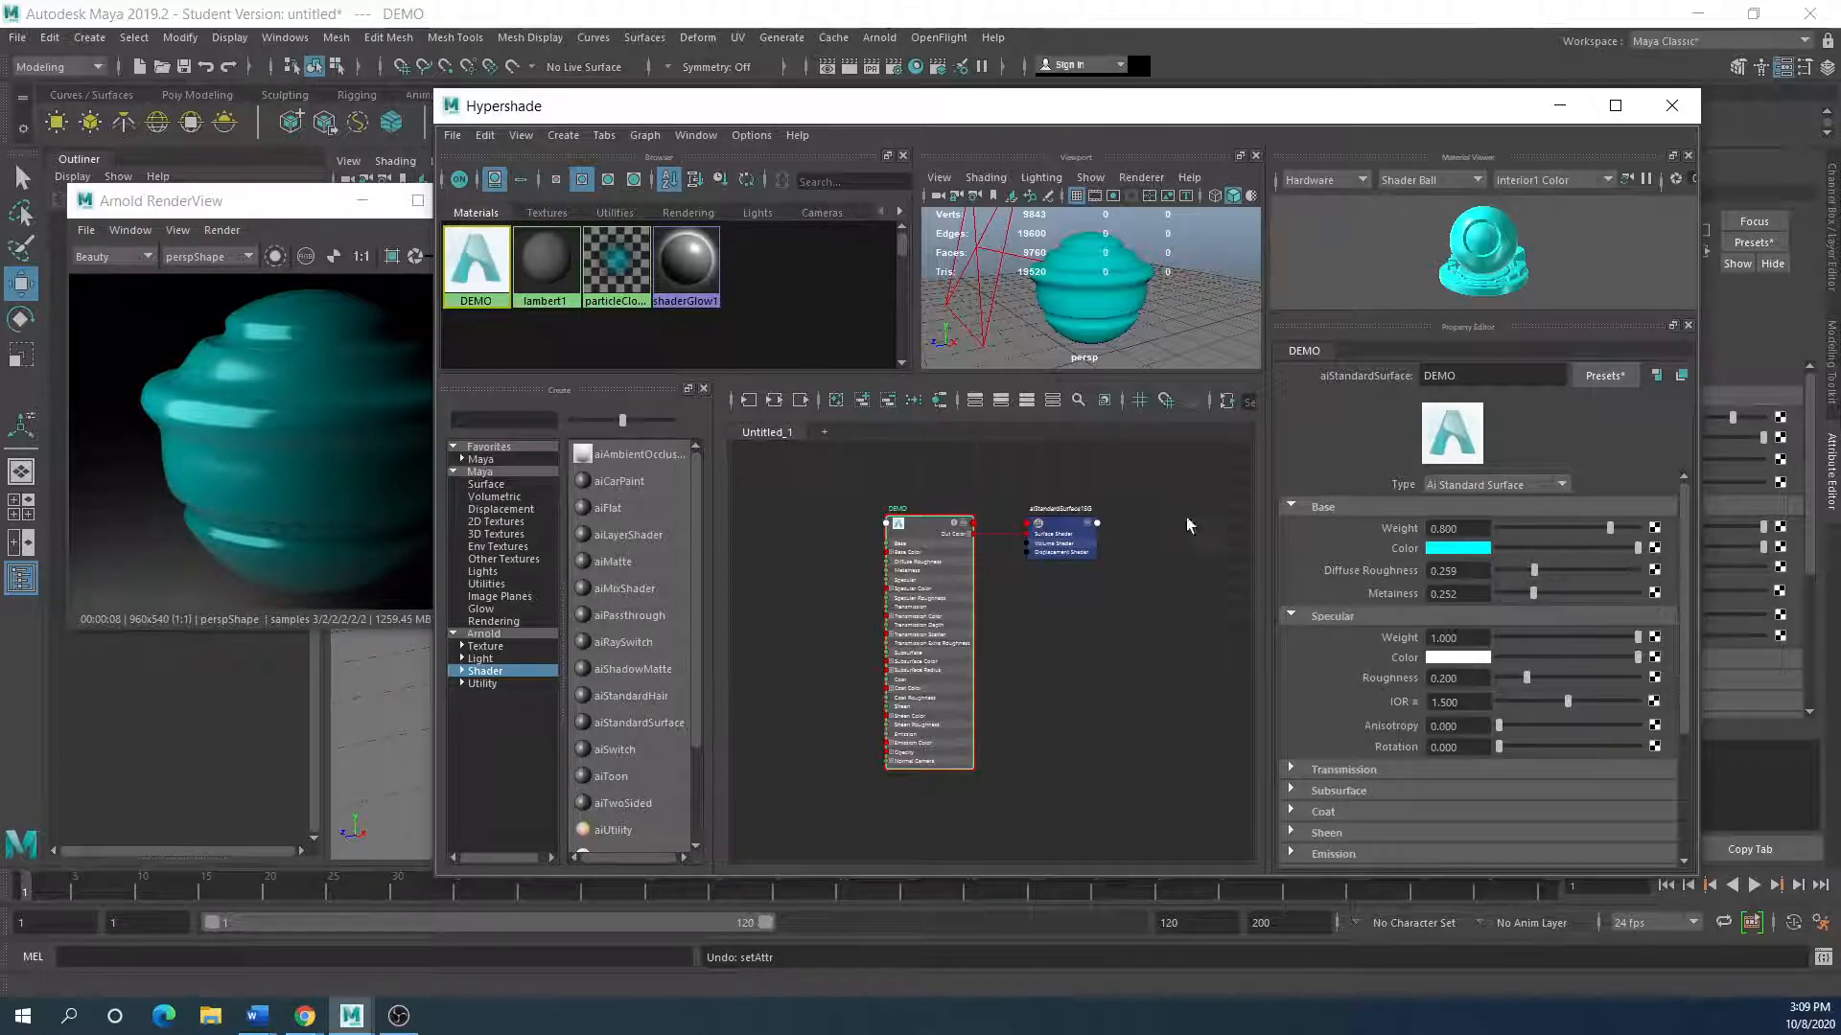
pyautogui.click(1440, 660)
pyautogui.click(1454, 662)
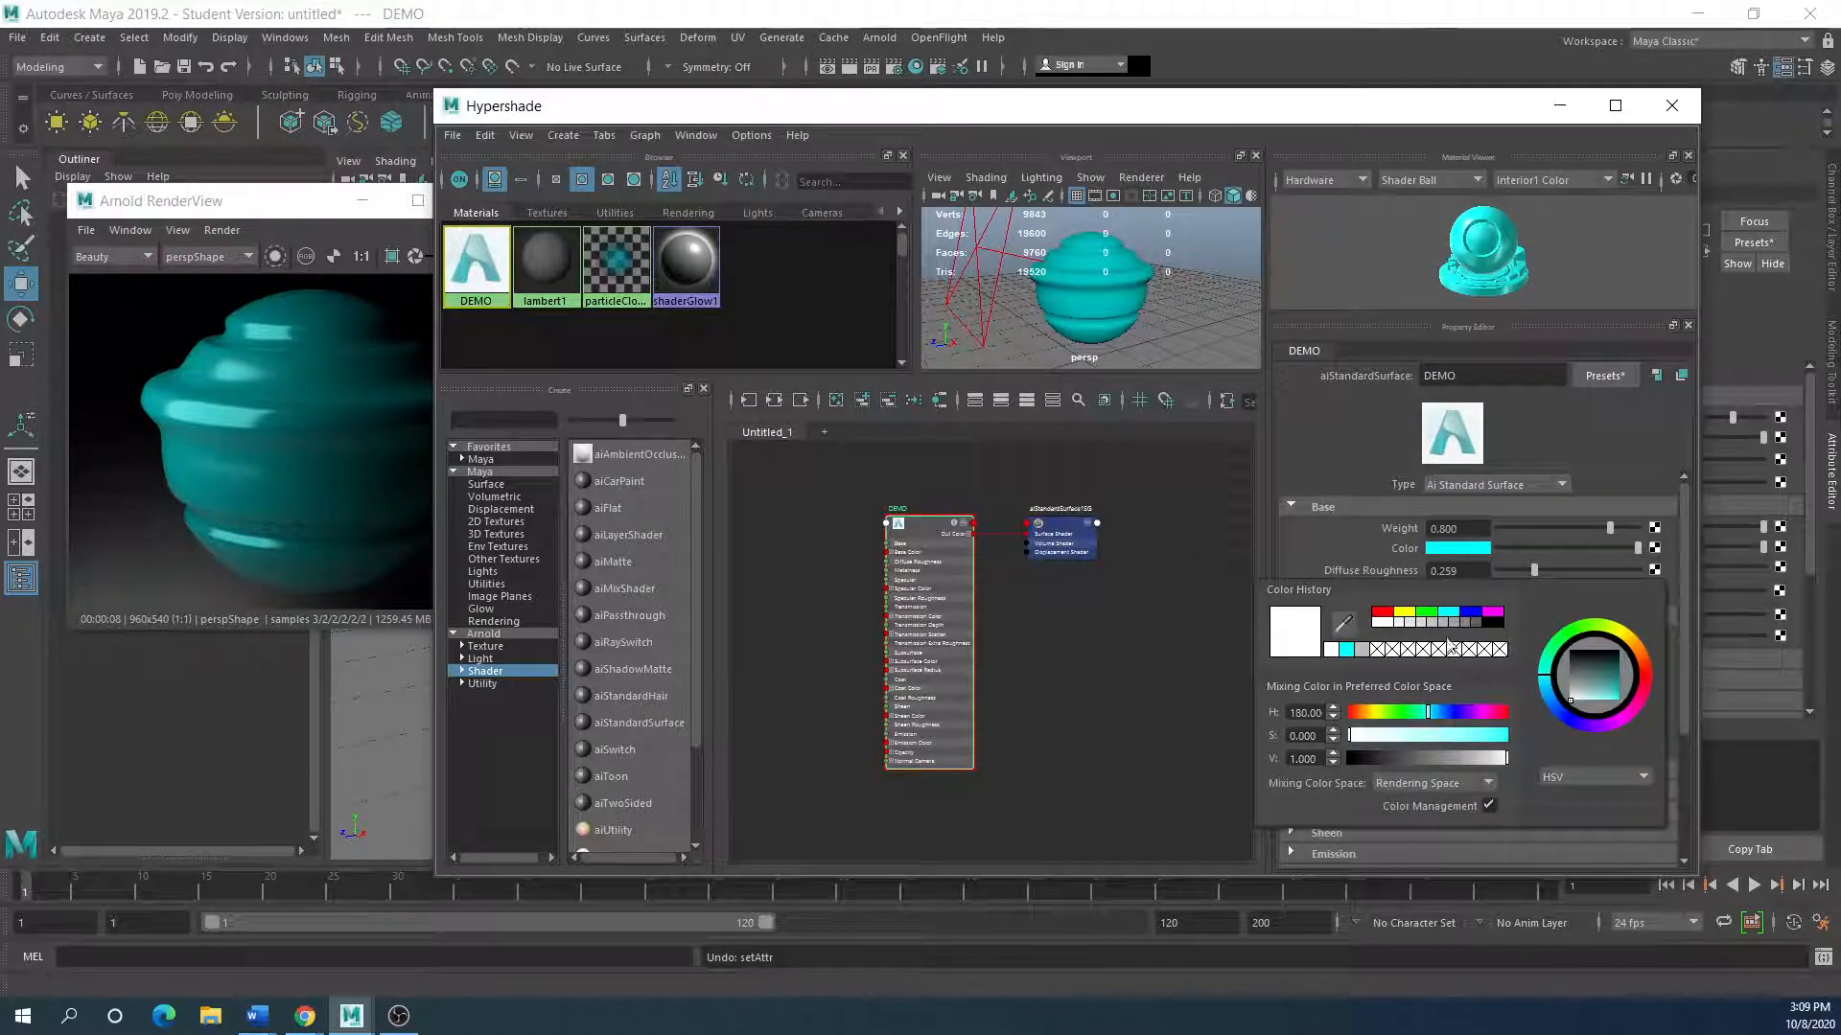
pyautogui.click(1404, 611)
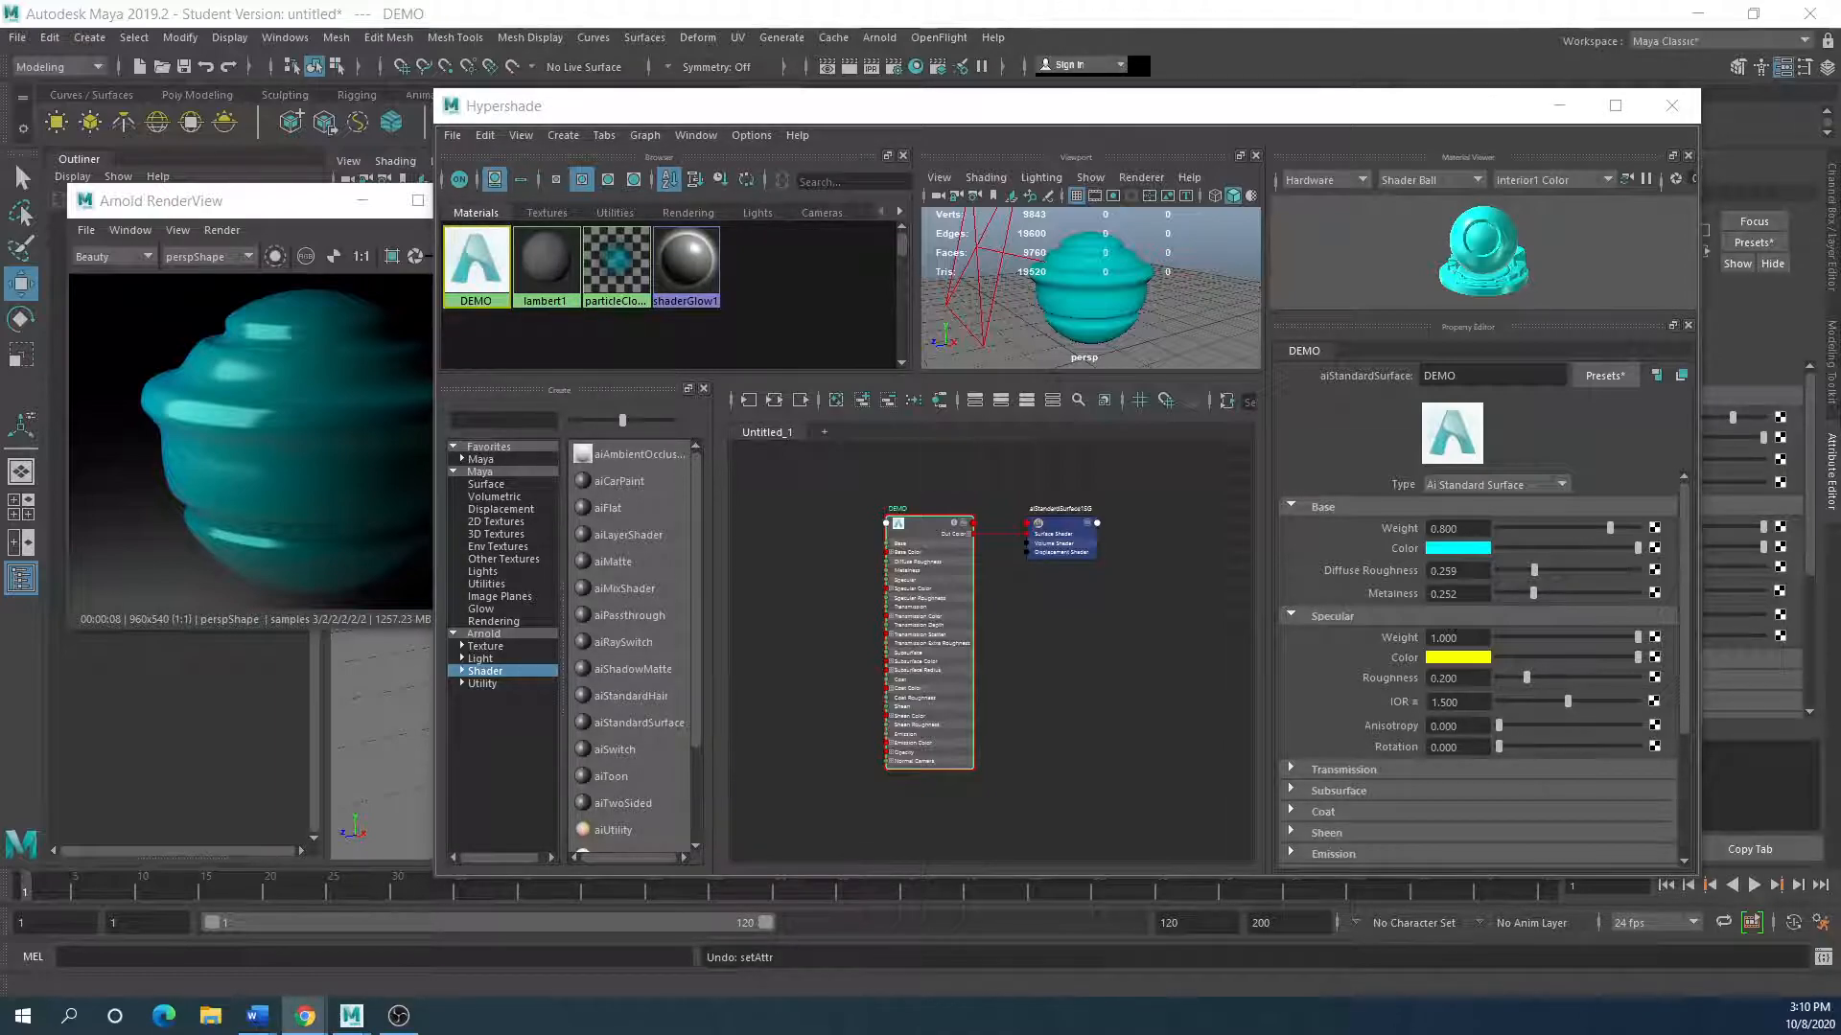
# Step: Switch to Chrome and read the Arnold Specular documentation page down to the IOR section
pyautogui.moveTo(0, 96); pyautogui.dragTo(661, 127)
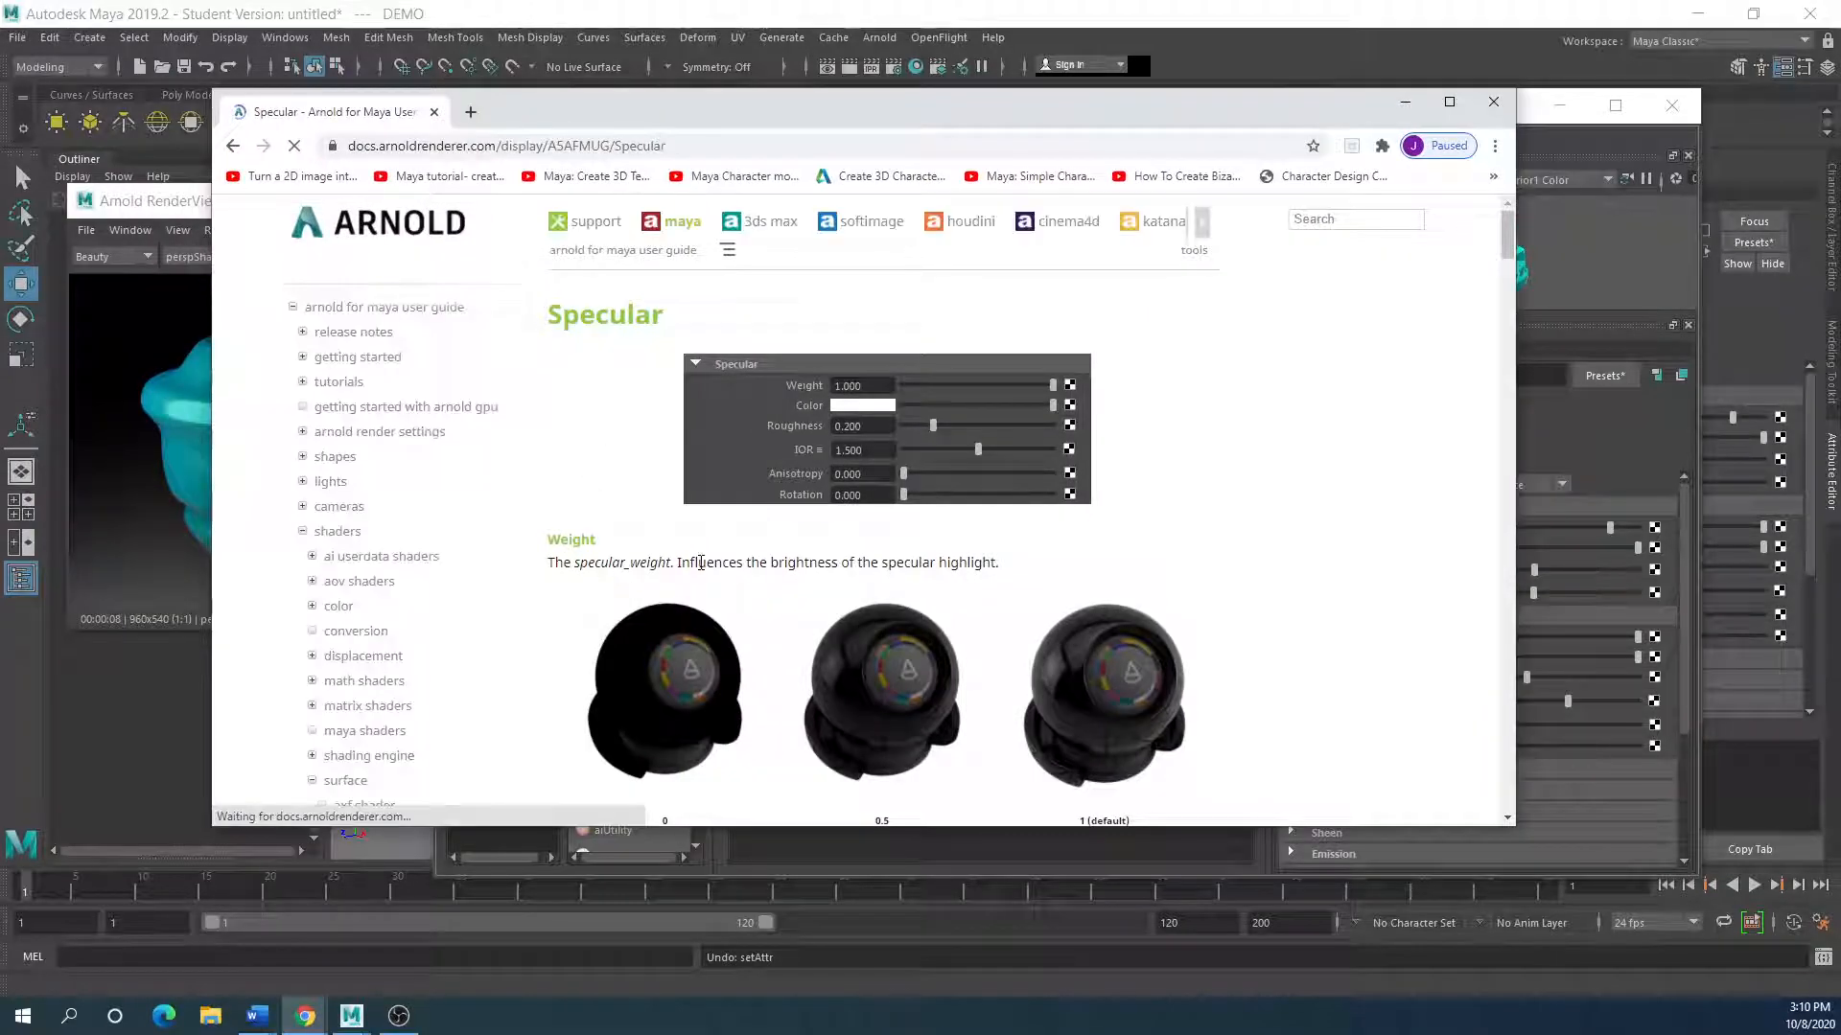
pyautogui.scroll(-10, 700, 563)
pyautogui.scroll(-10, 706, 564)
pyautogui.scroll(-10, 632, 645)
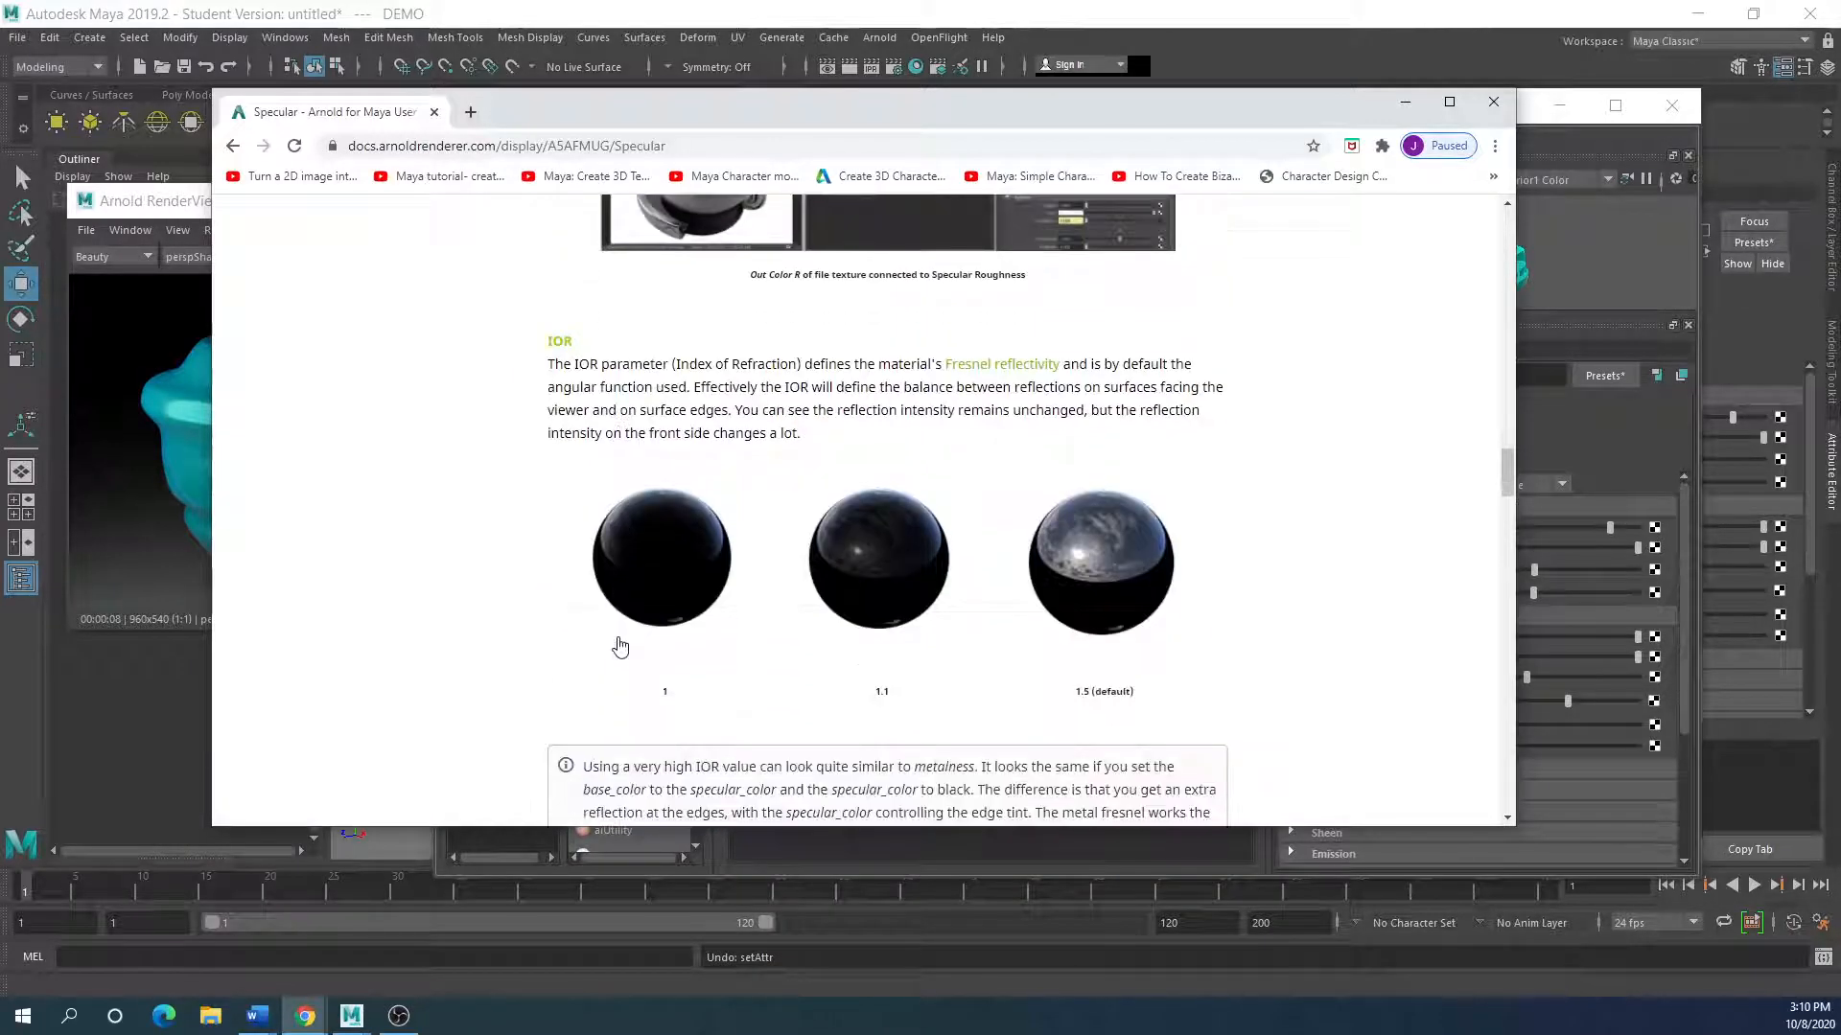
pyautogui.scroll(2, 621, 647)
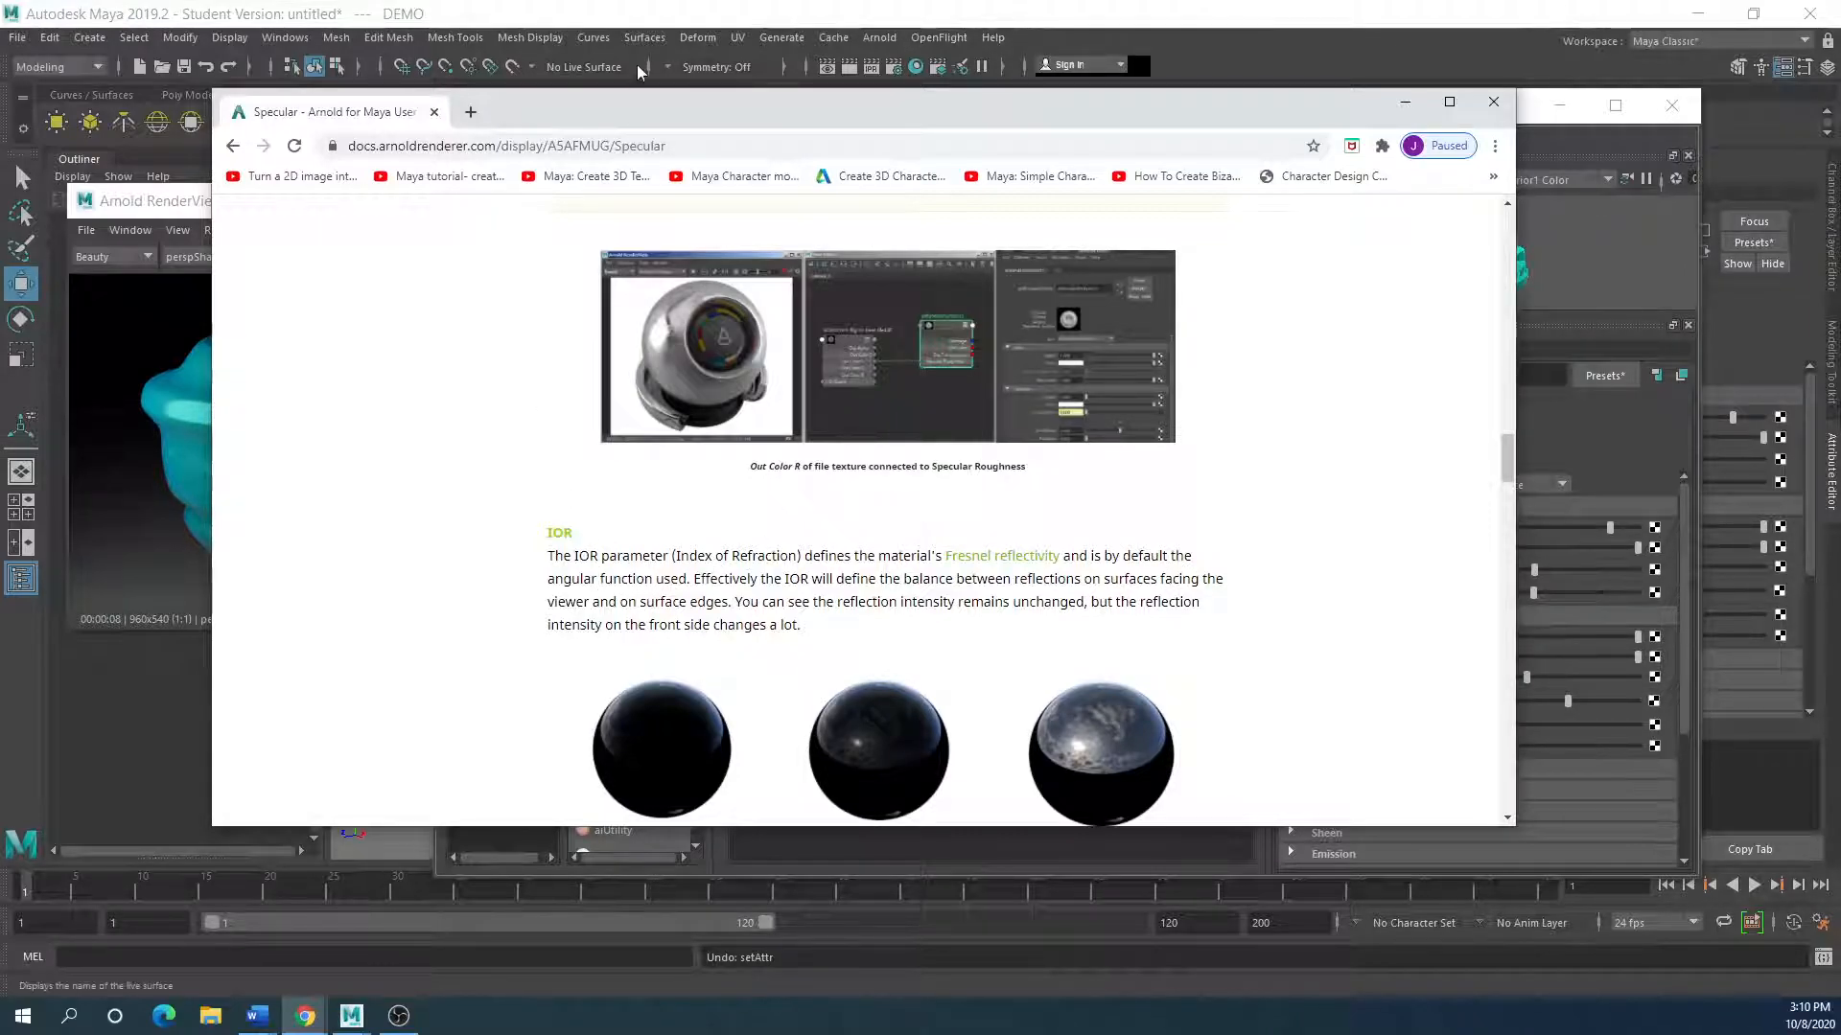
# Step: Move the browser aside to return to Maya and continue past the Student Version File notice
pyautogui.moveTo(683, 113); pyautogui.dragTo(538, 585)
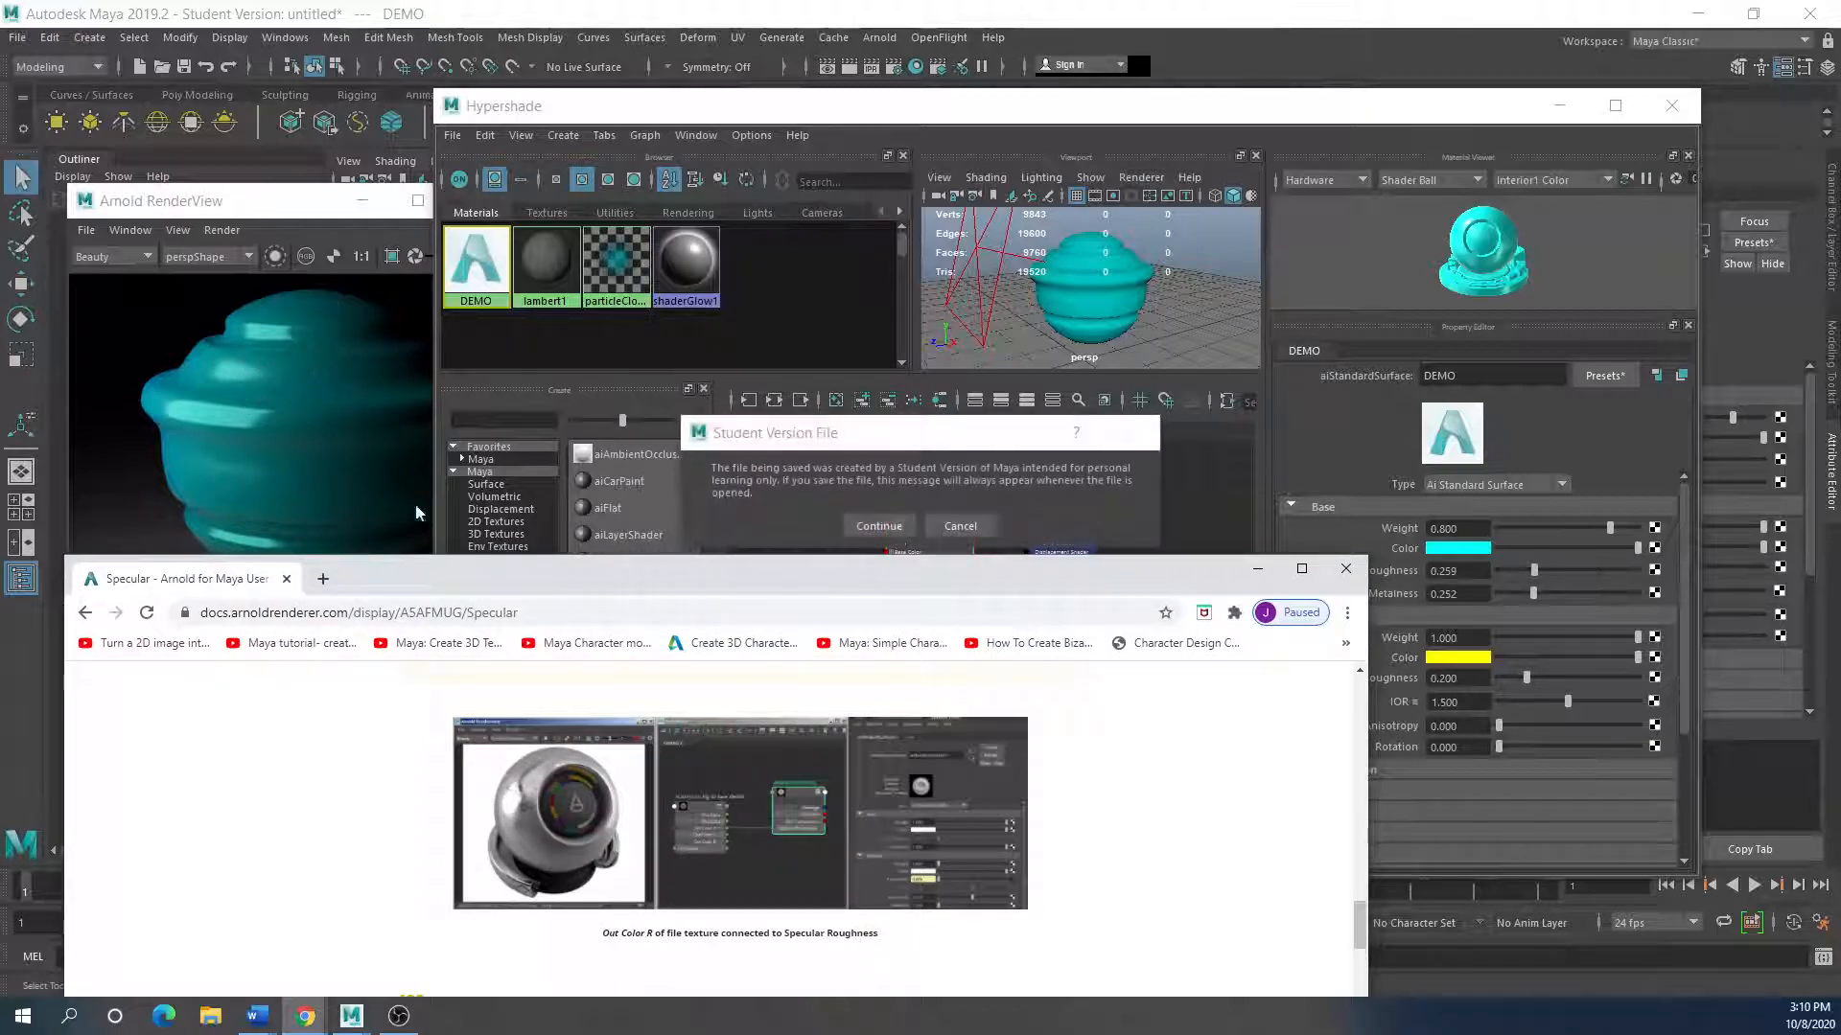
pyautogui.click(1146, 434)
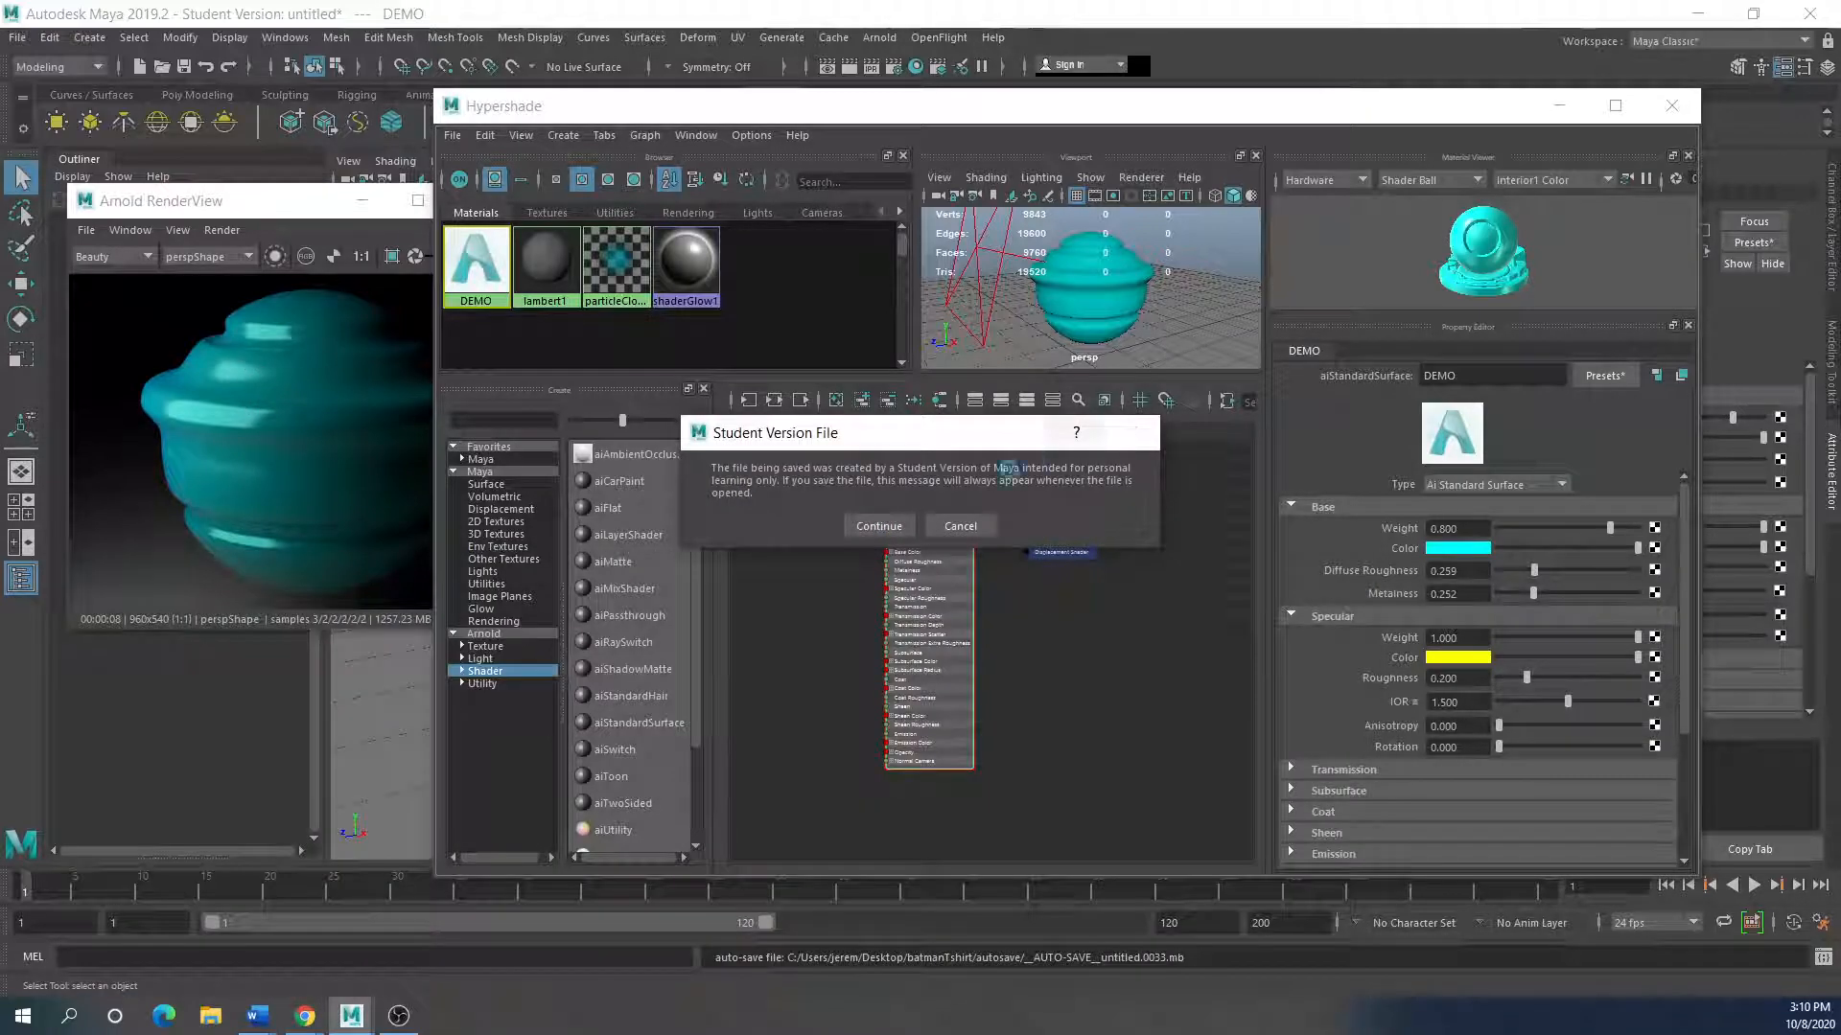
pyautogui.click(878, 525)
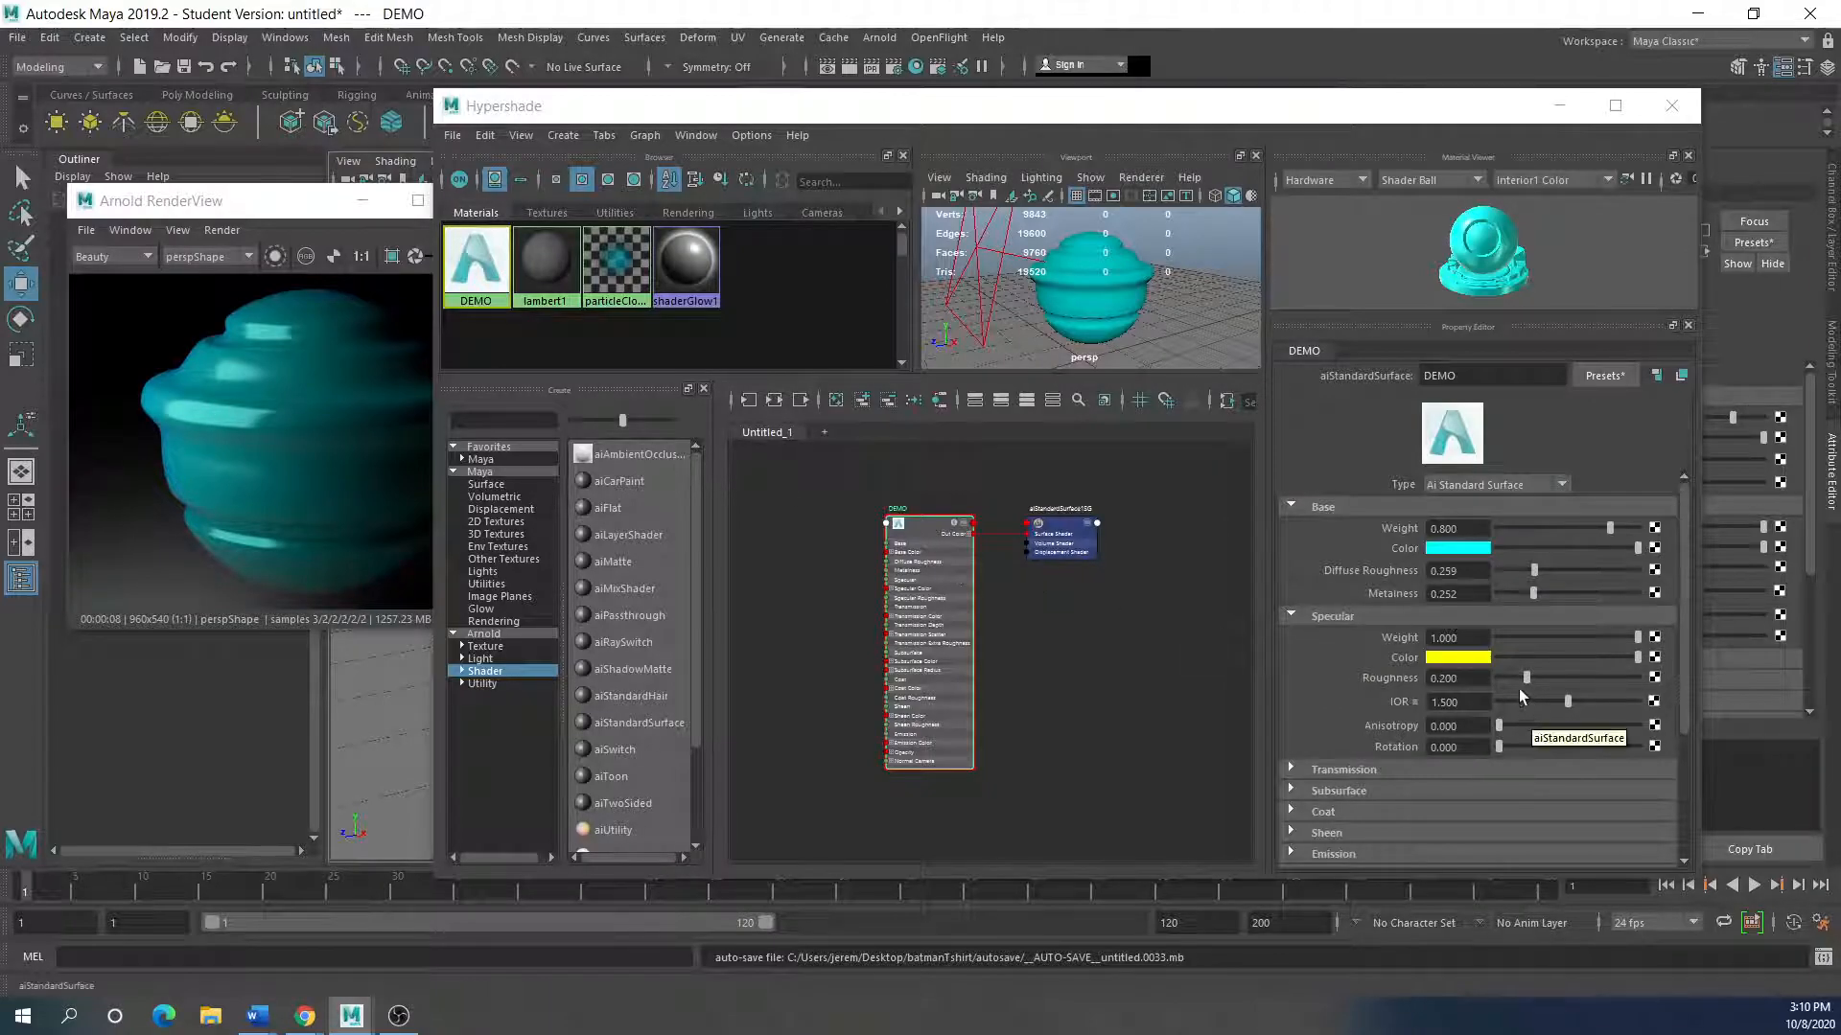
# Step: Set the DEMO shader's specular anisotropy to 0.469, IOR to 2.191 and rotation to 0.420
pyautogui.click(923, 533)
pyautogui.moveTo(1505, 728); pyautogui.dragTo(1572, 721)
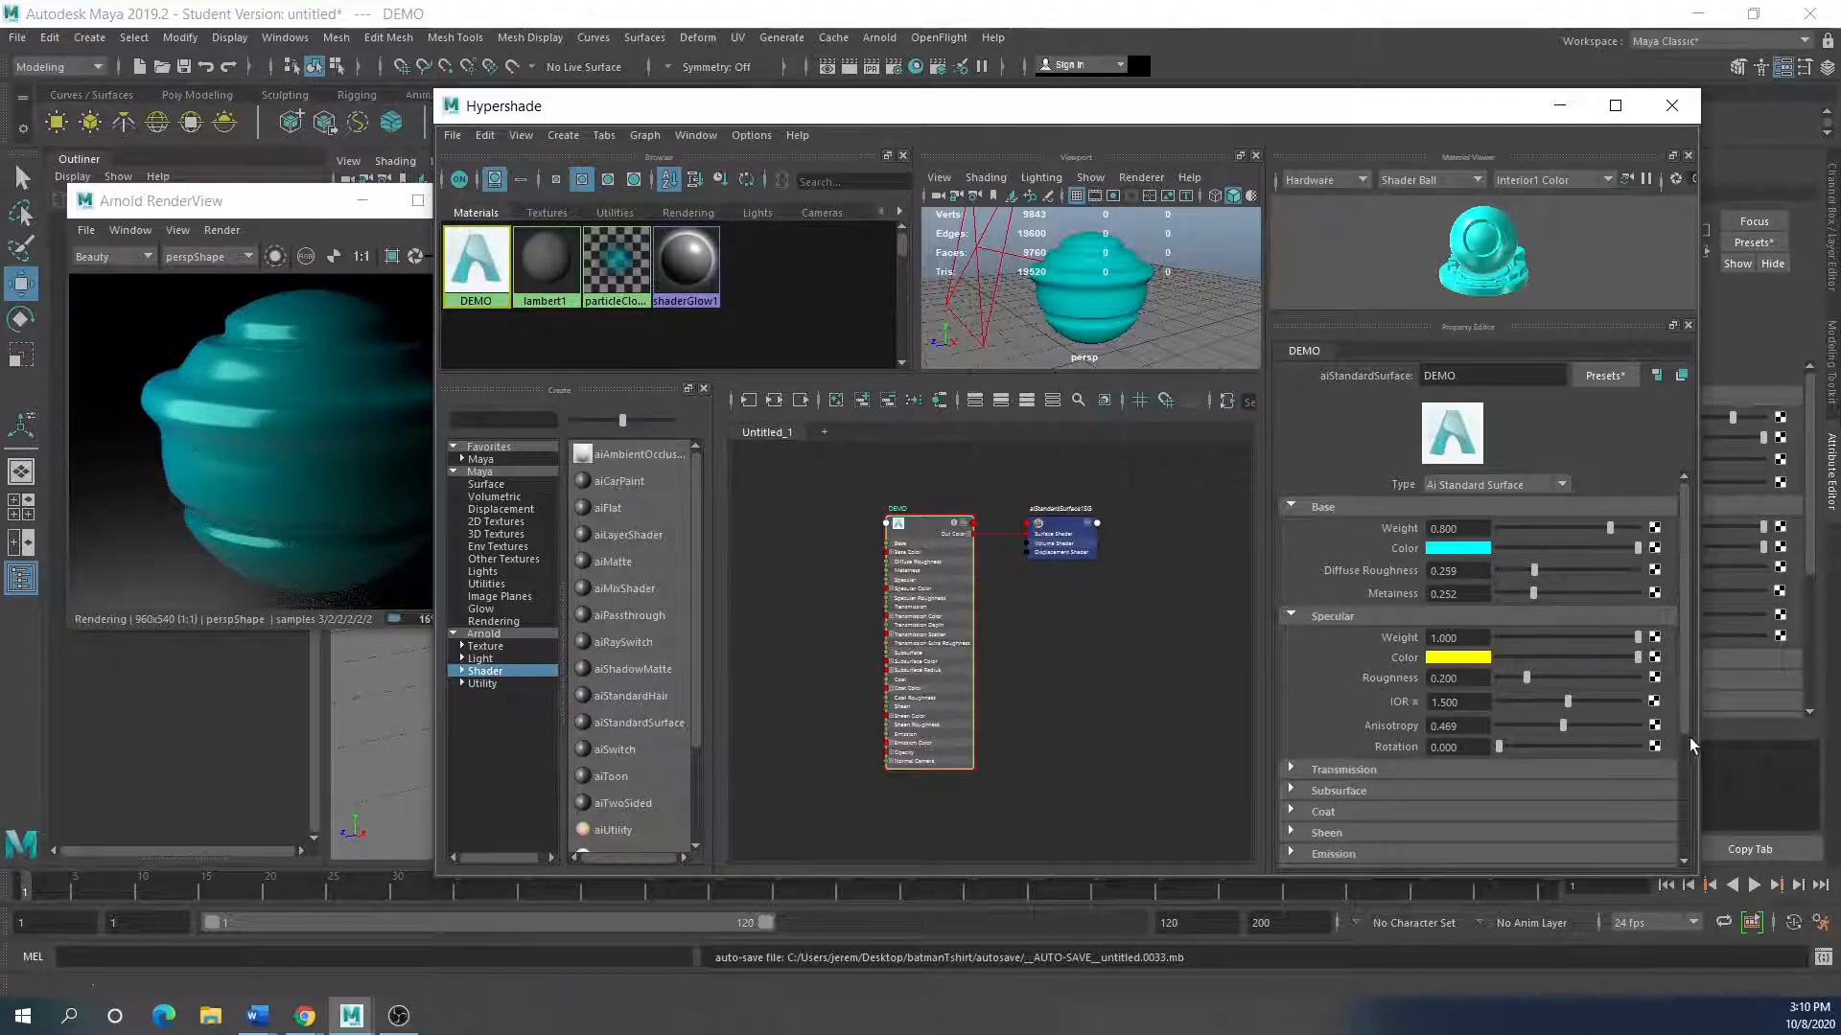
pyautogui.moveTo(1569, 704)
pyautogui.mouseDown()
pyautogui.moveTo(1532, 698)
pyautogui.moveTo(1597, 693)
pyautogui.mouseUp()
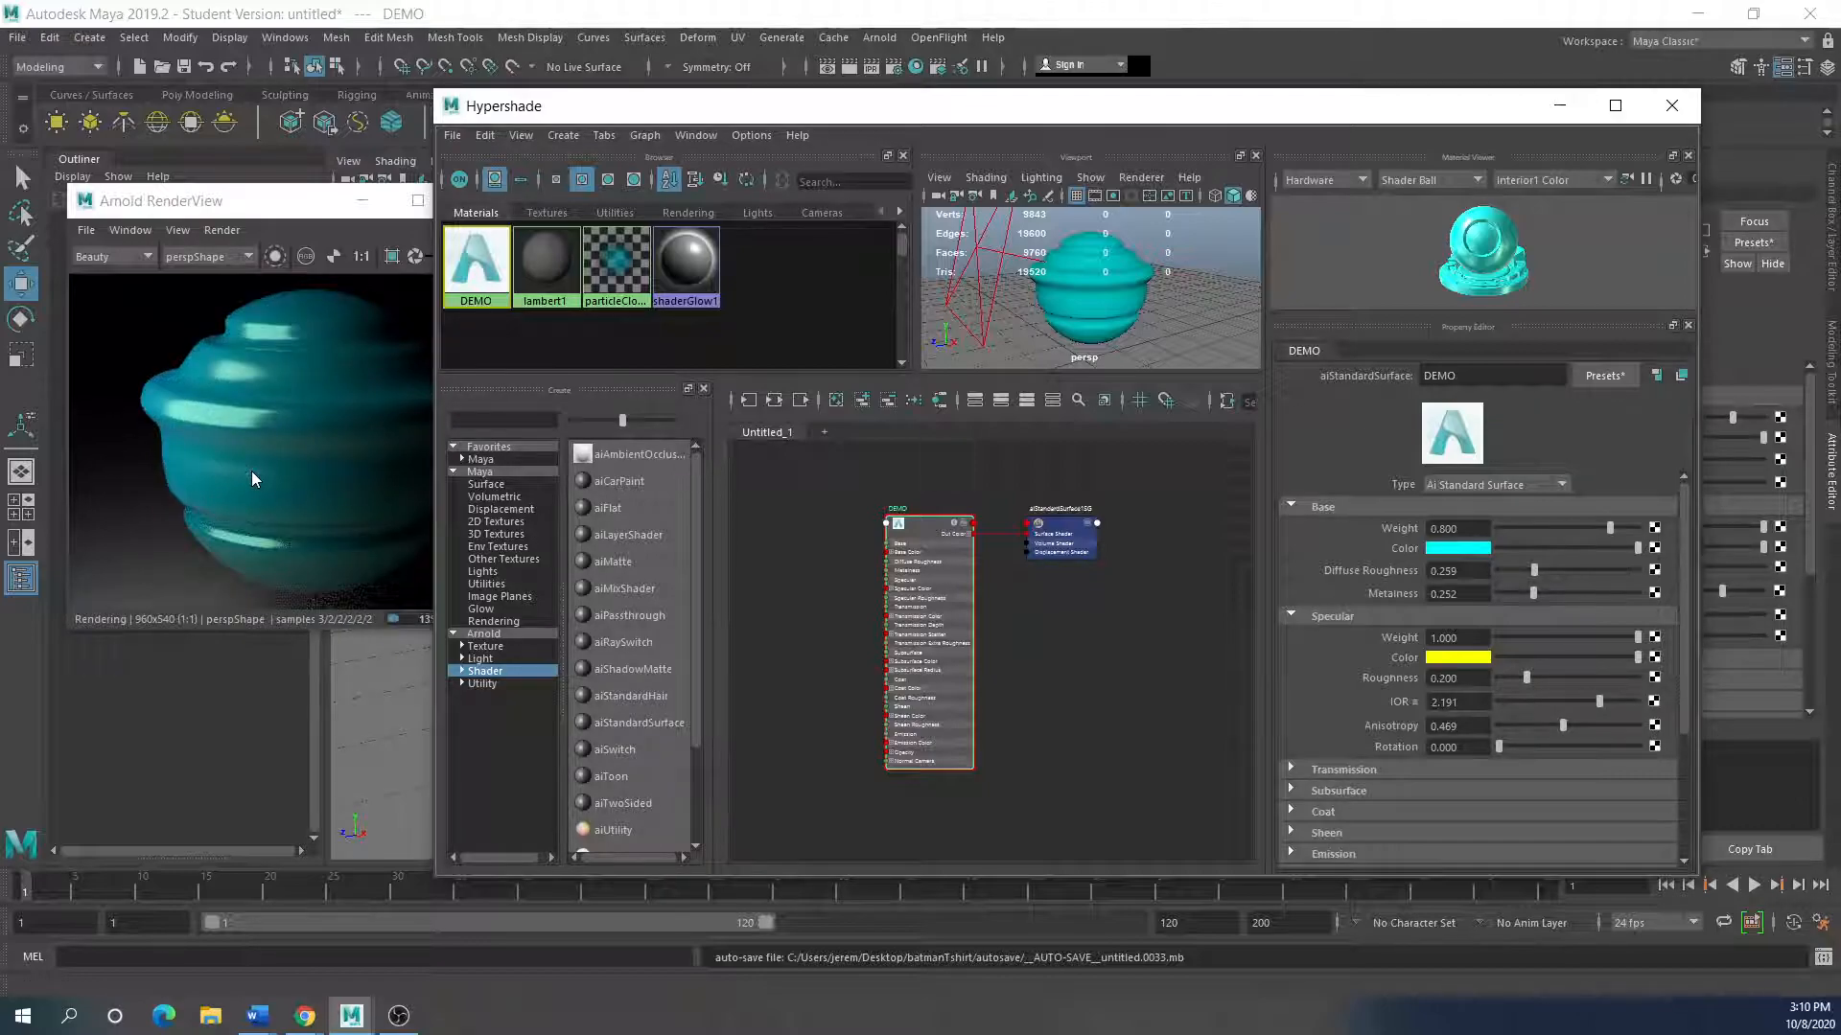
pyautogui.moveTo(1503, 745); pyautogui.dragTo(1557, 746)
pyautogui.click(228, 484)
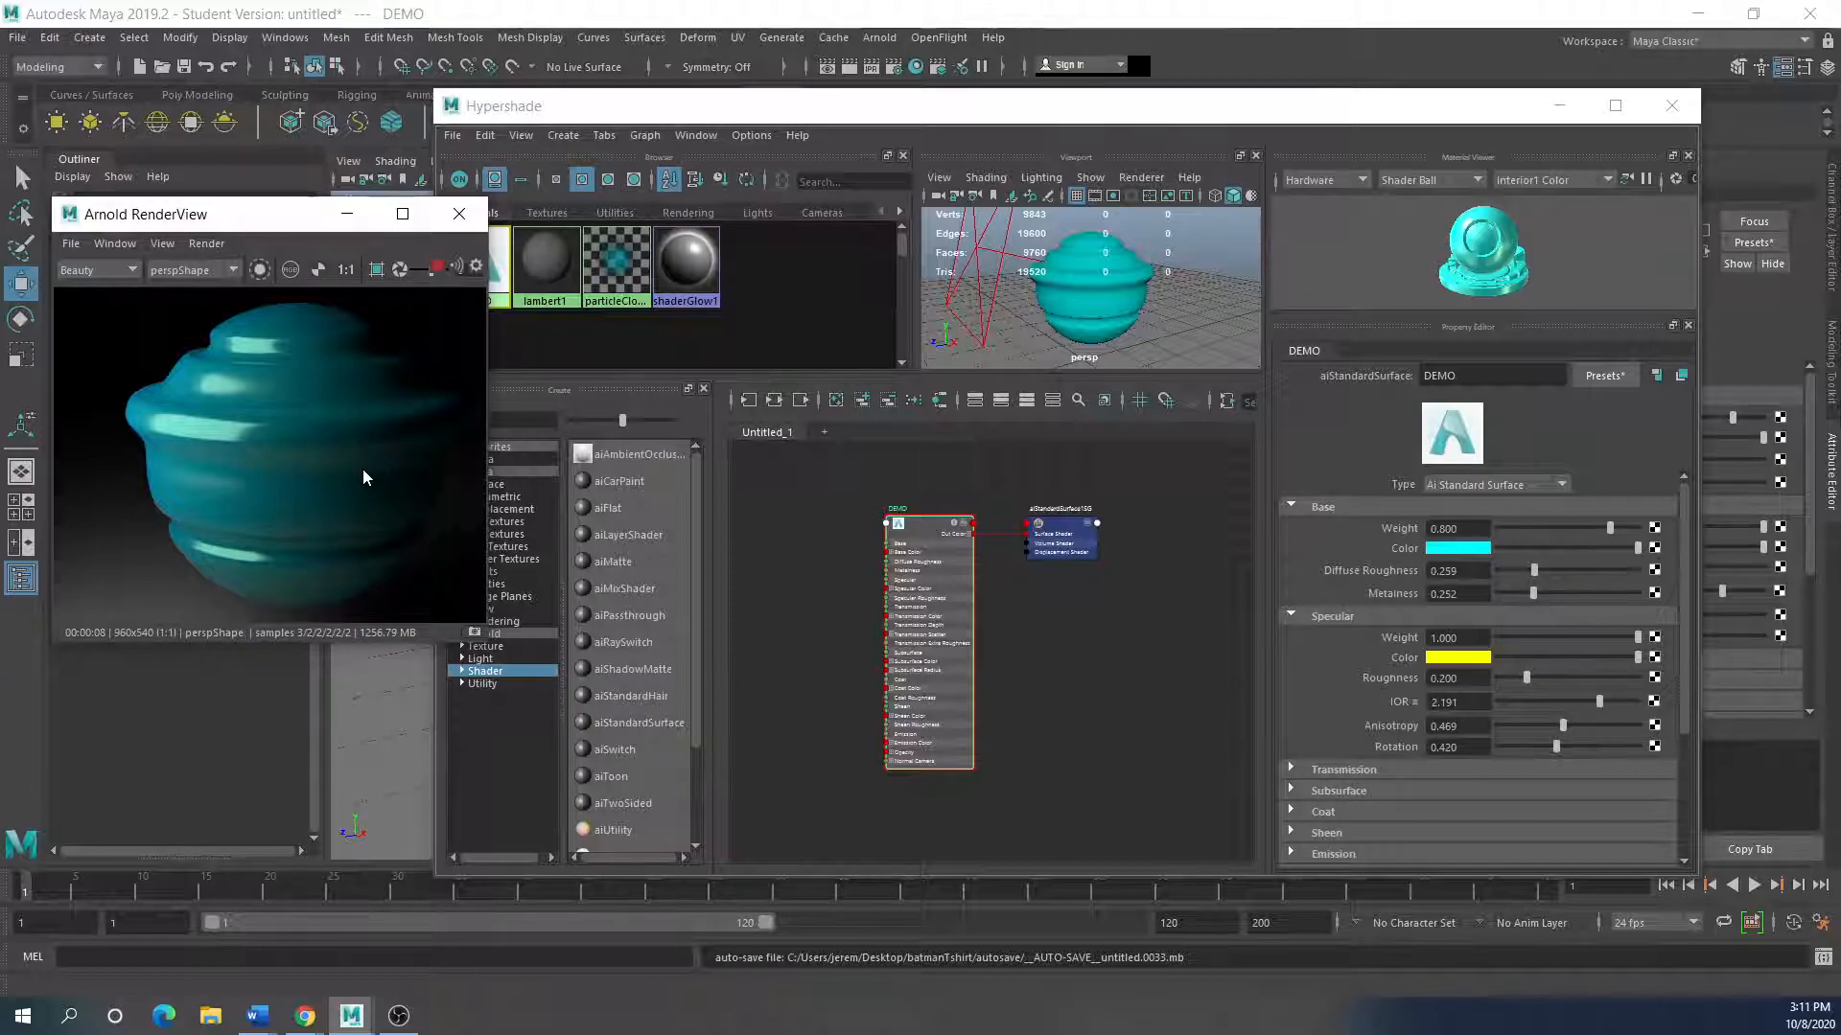
# Step: Expand the Transmission and Subsurface parameter groups of the DEMO shader
pyautogui.click(1292, 767)
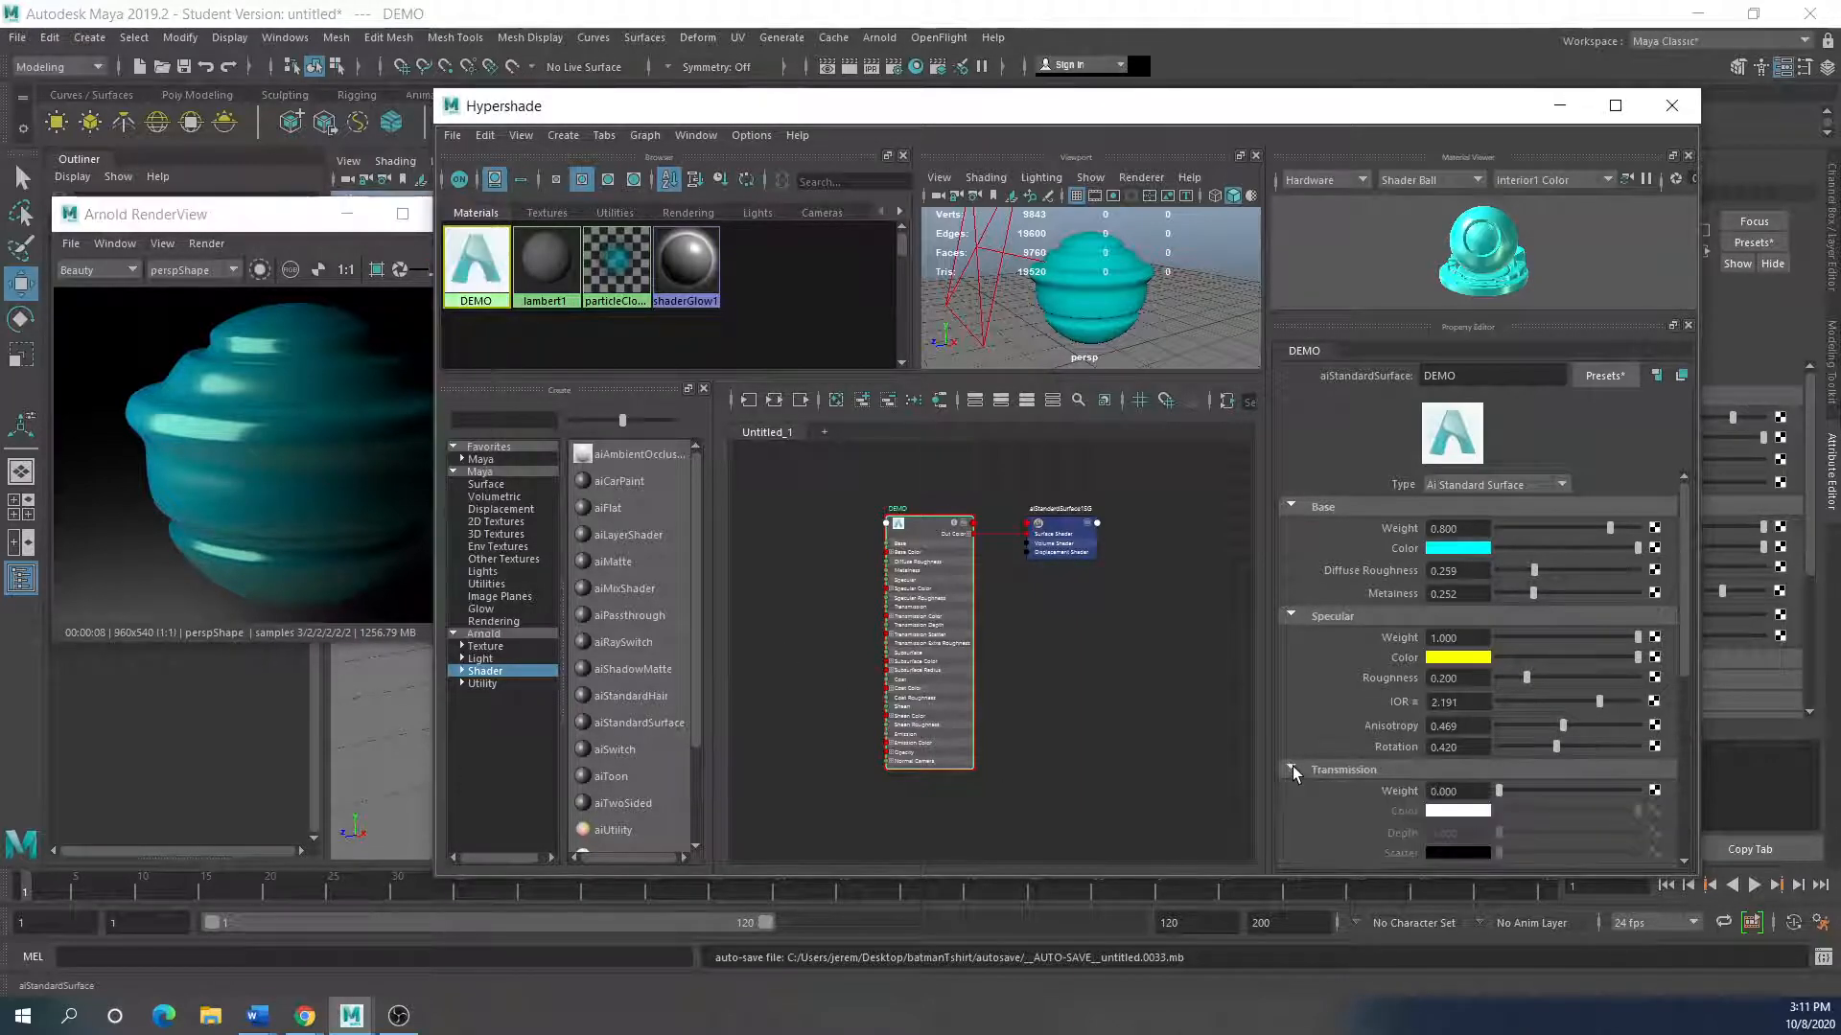
pyautogui.scroll(-2, 1365, 815)
pyautogui.scroll(-2, 1365, 820)
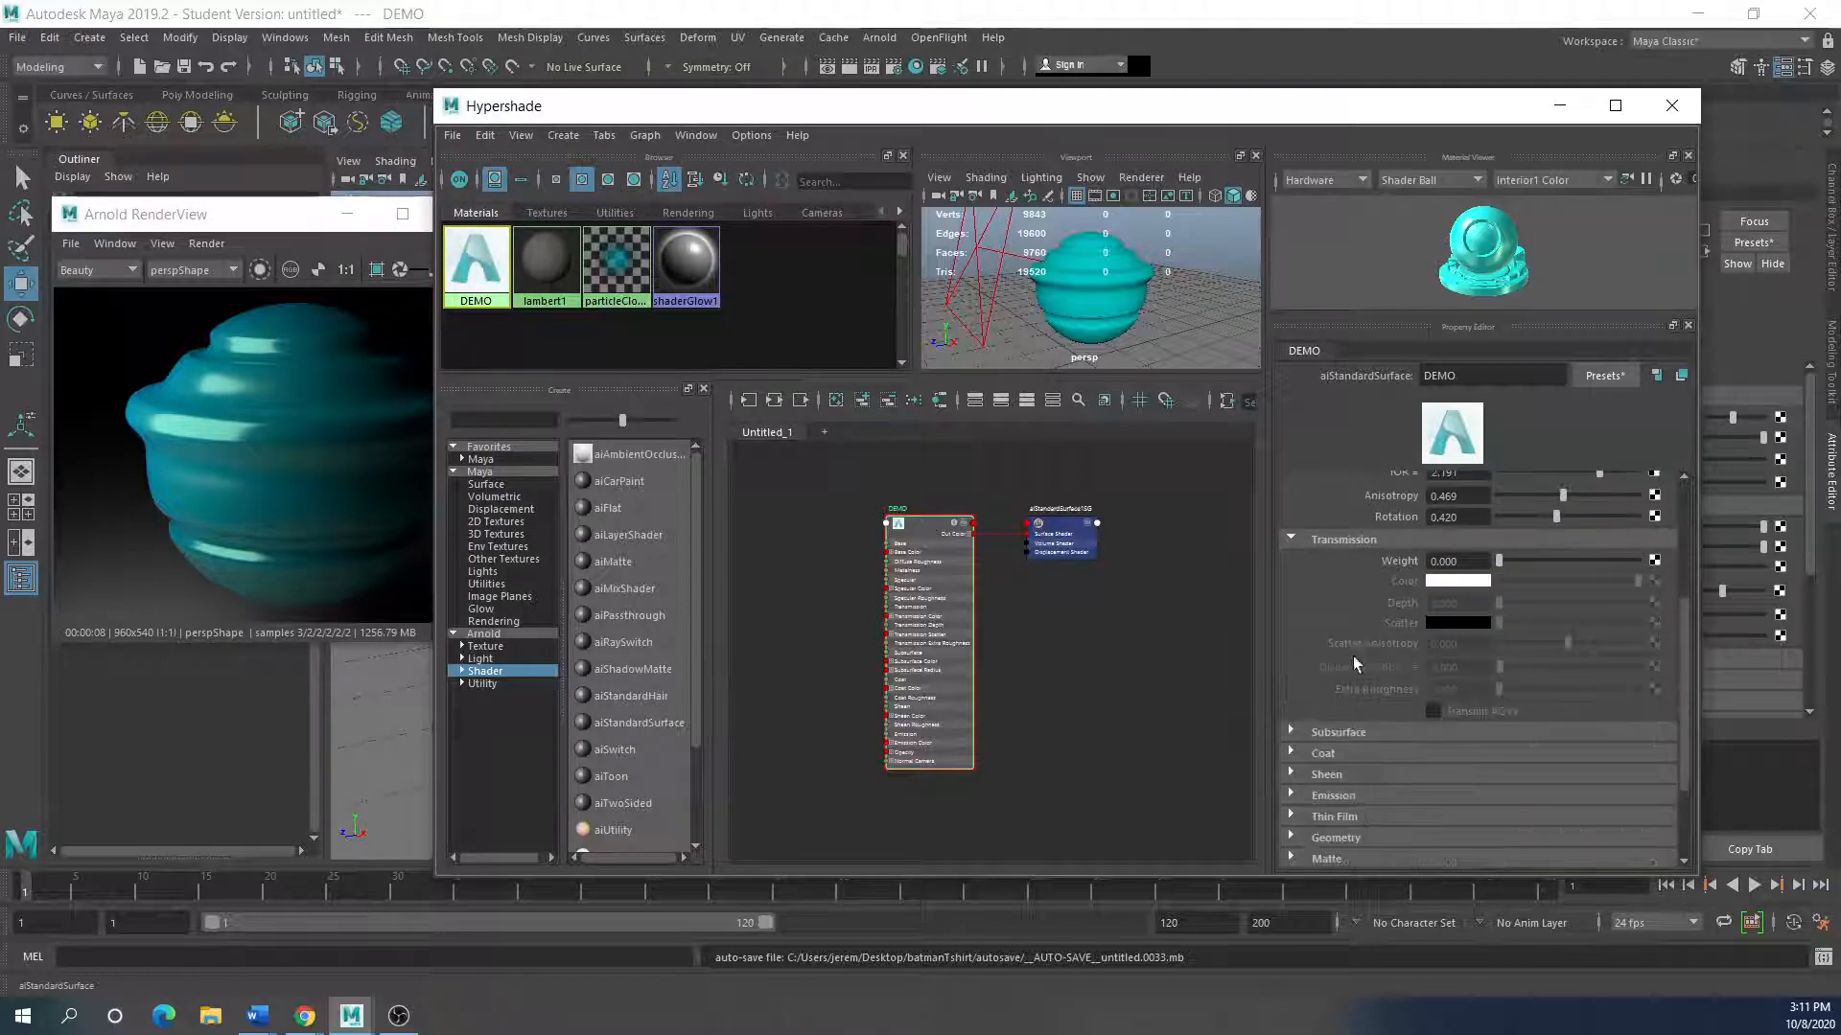
pyautogui.click(1290, 732)
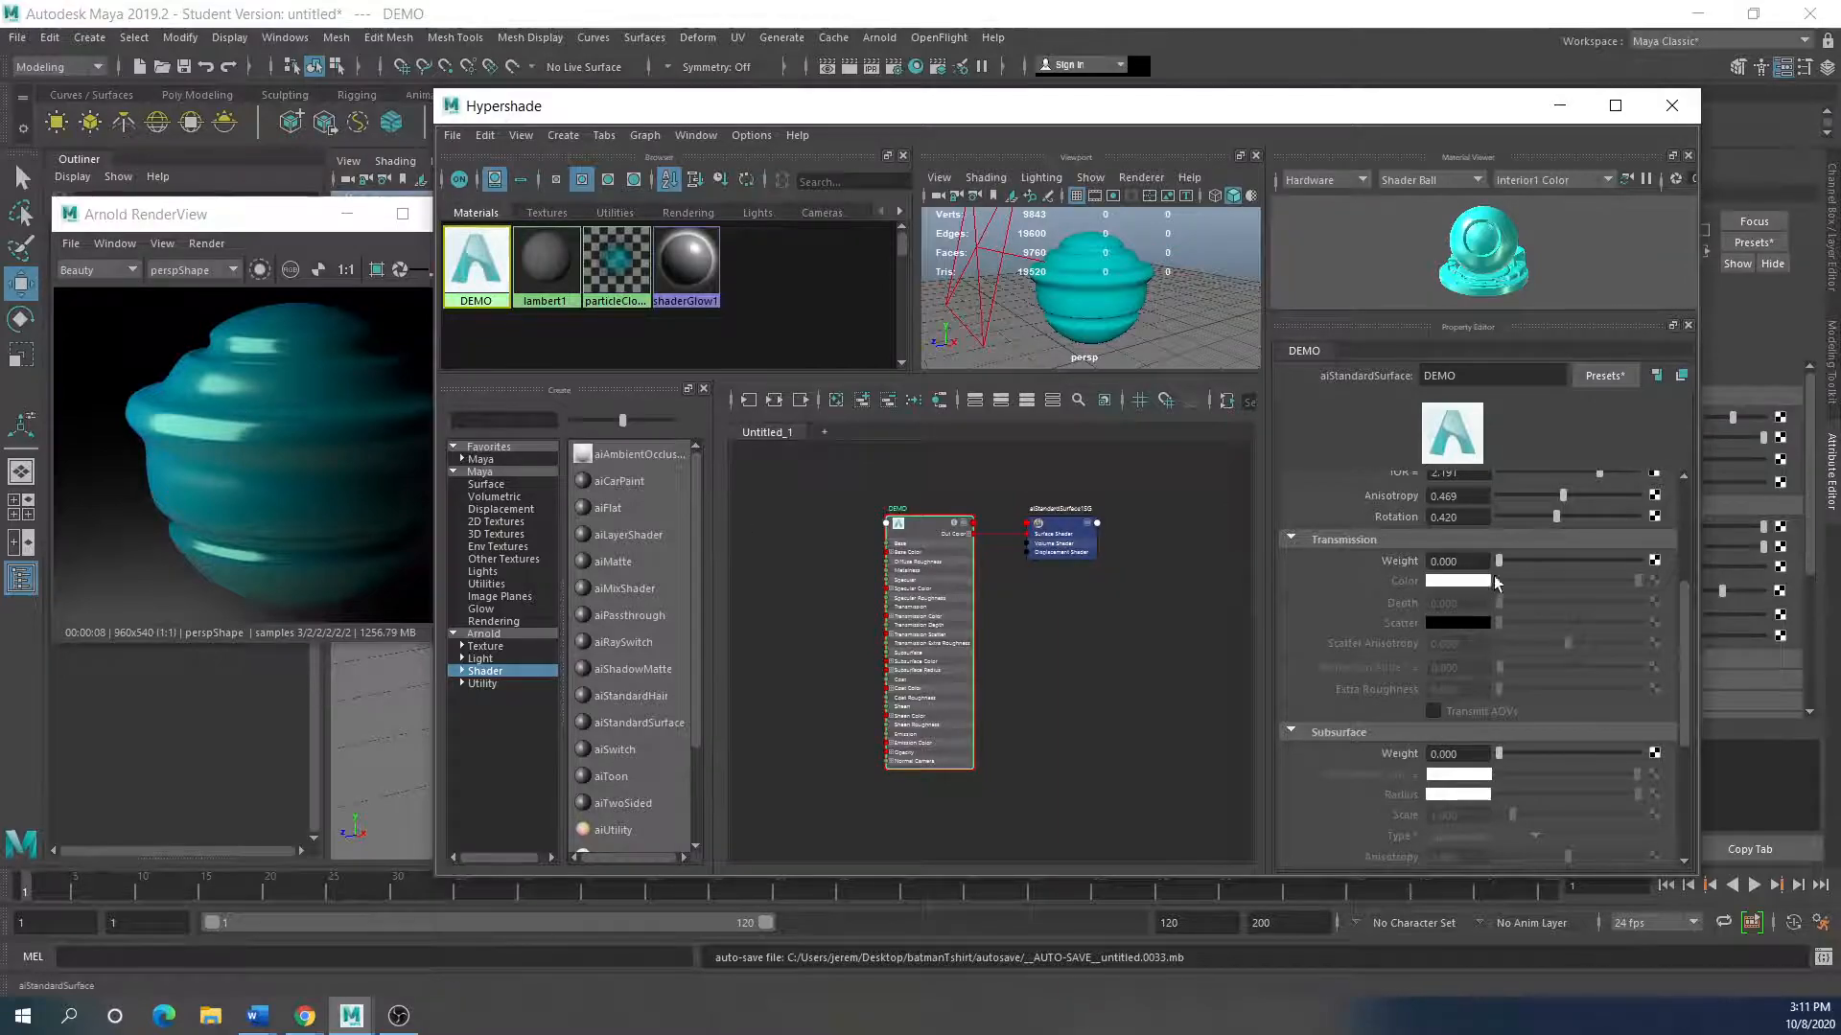
# Step: Move the Hypershade aside, select the sphere, and expand the Arnold attributes of its shape, showing the Opaque option
pyautogui.moveTo(721, 119); pyautogui.dragTo(658, 597)
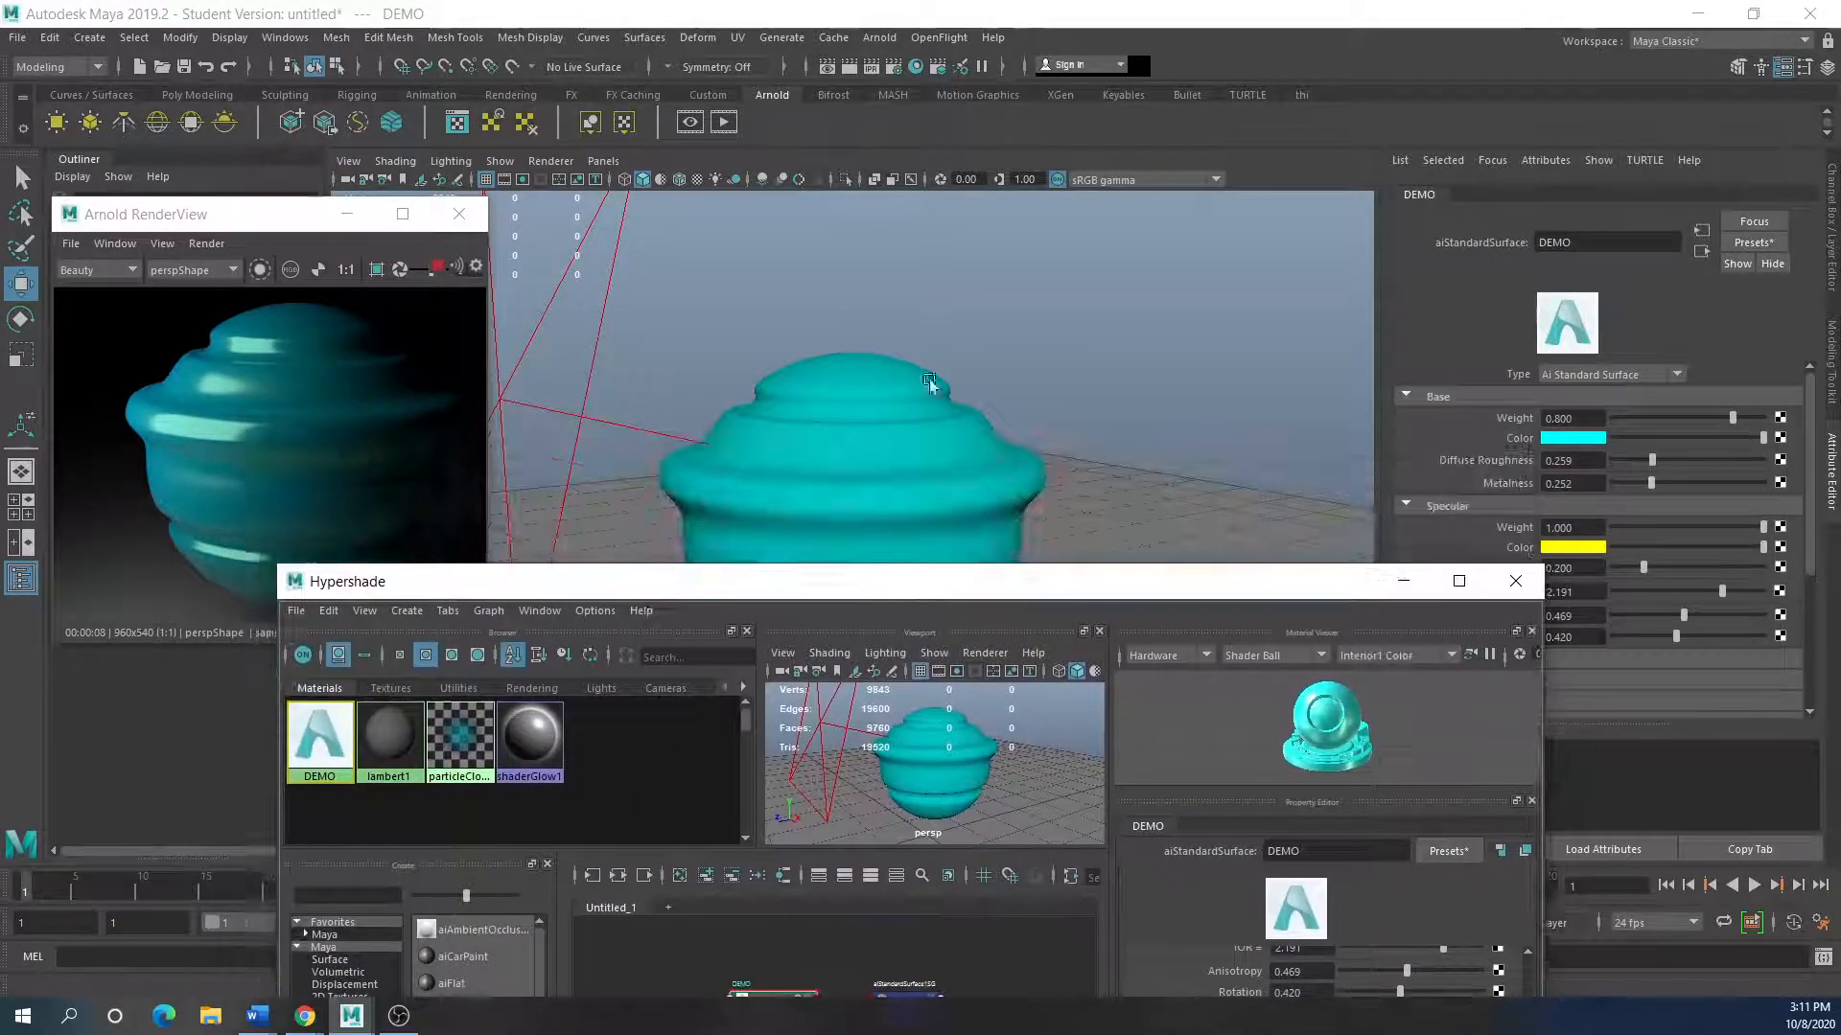
pyautogui.click(897, 423)
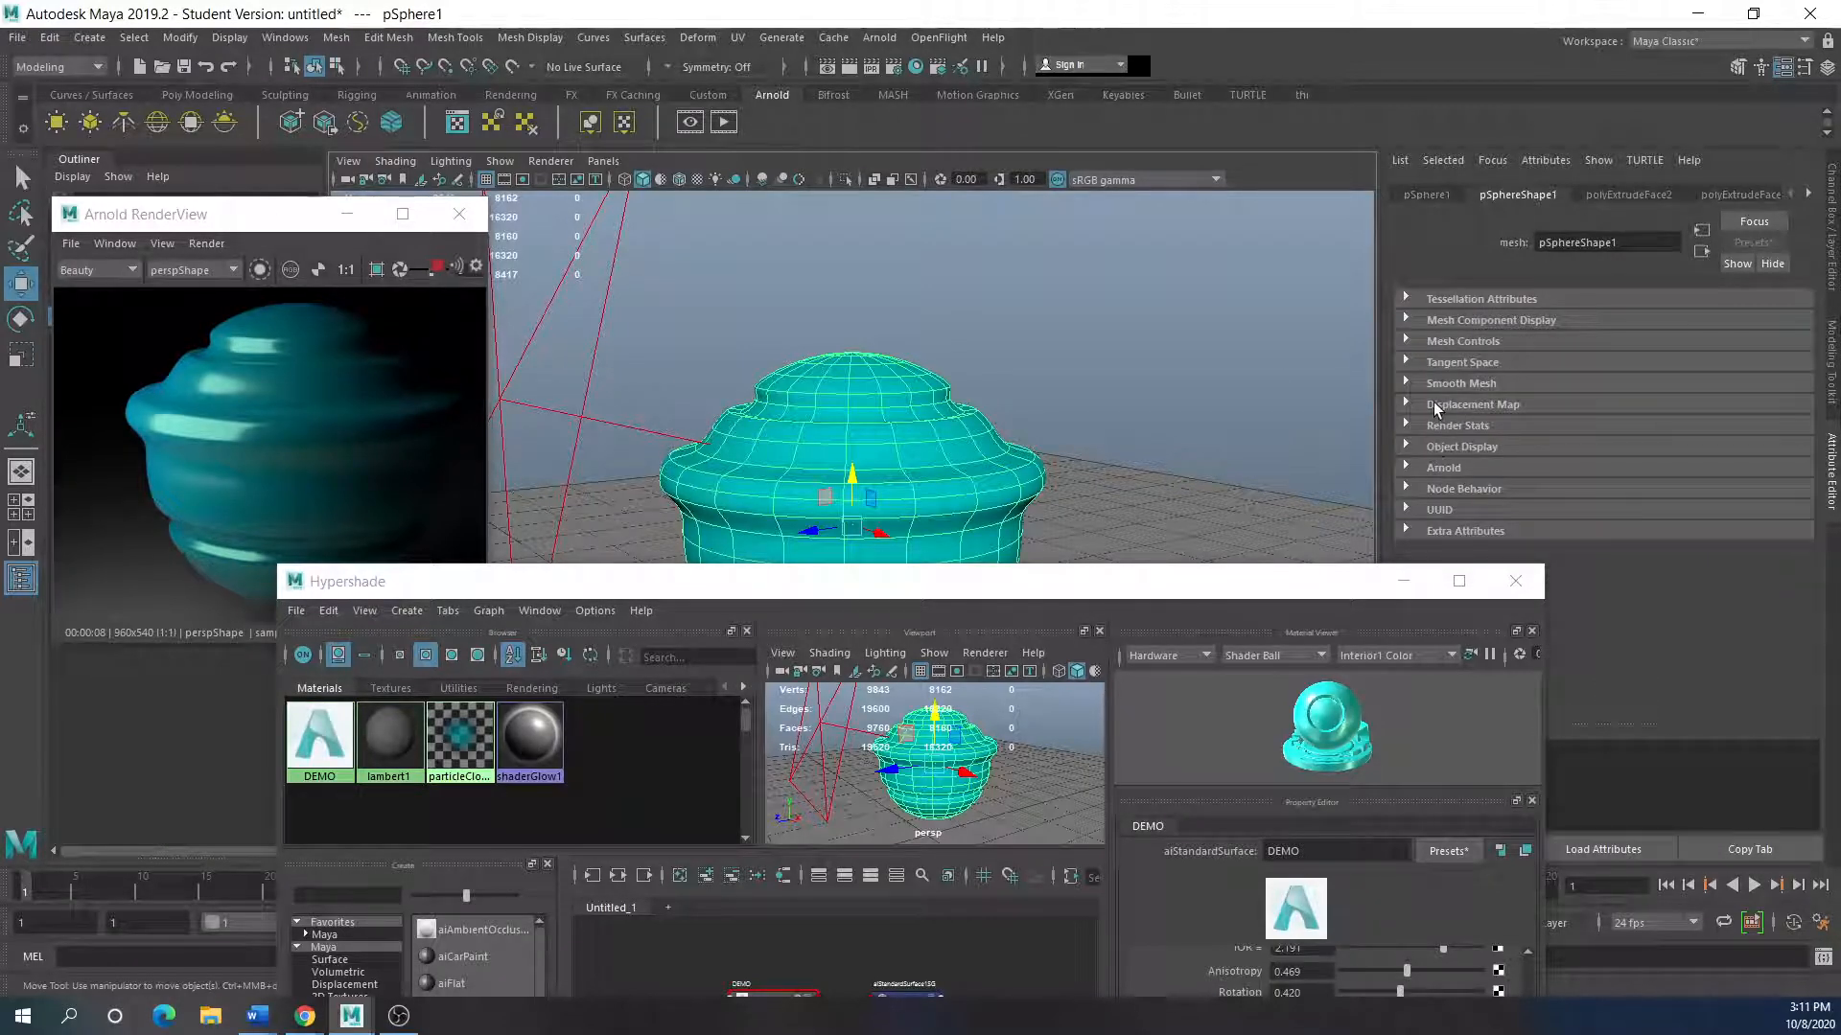
pyautogui.click(1417, 467)
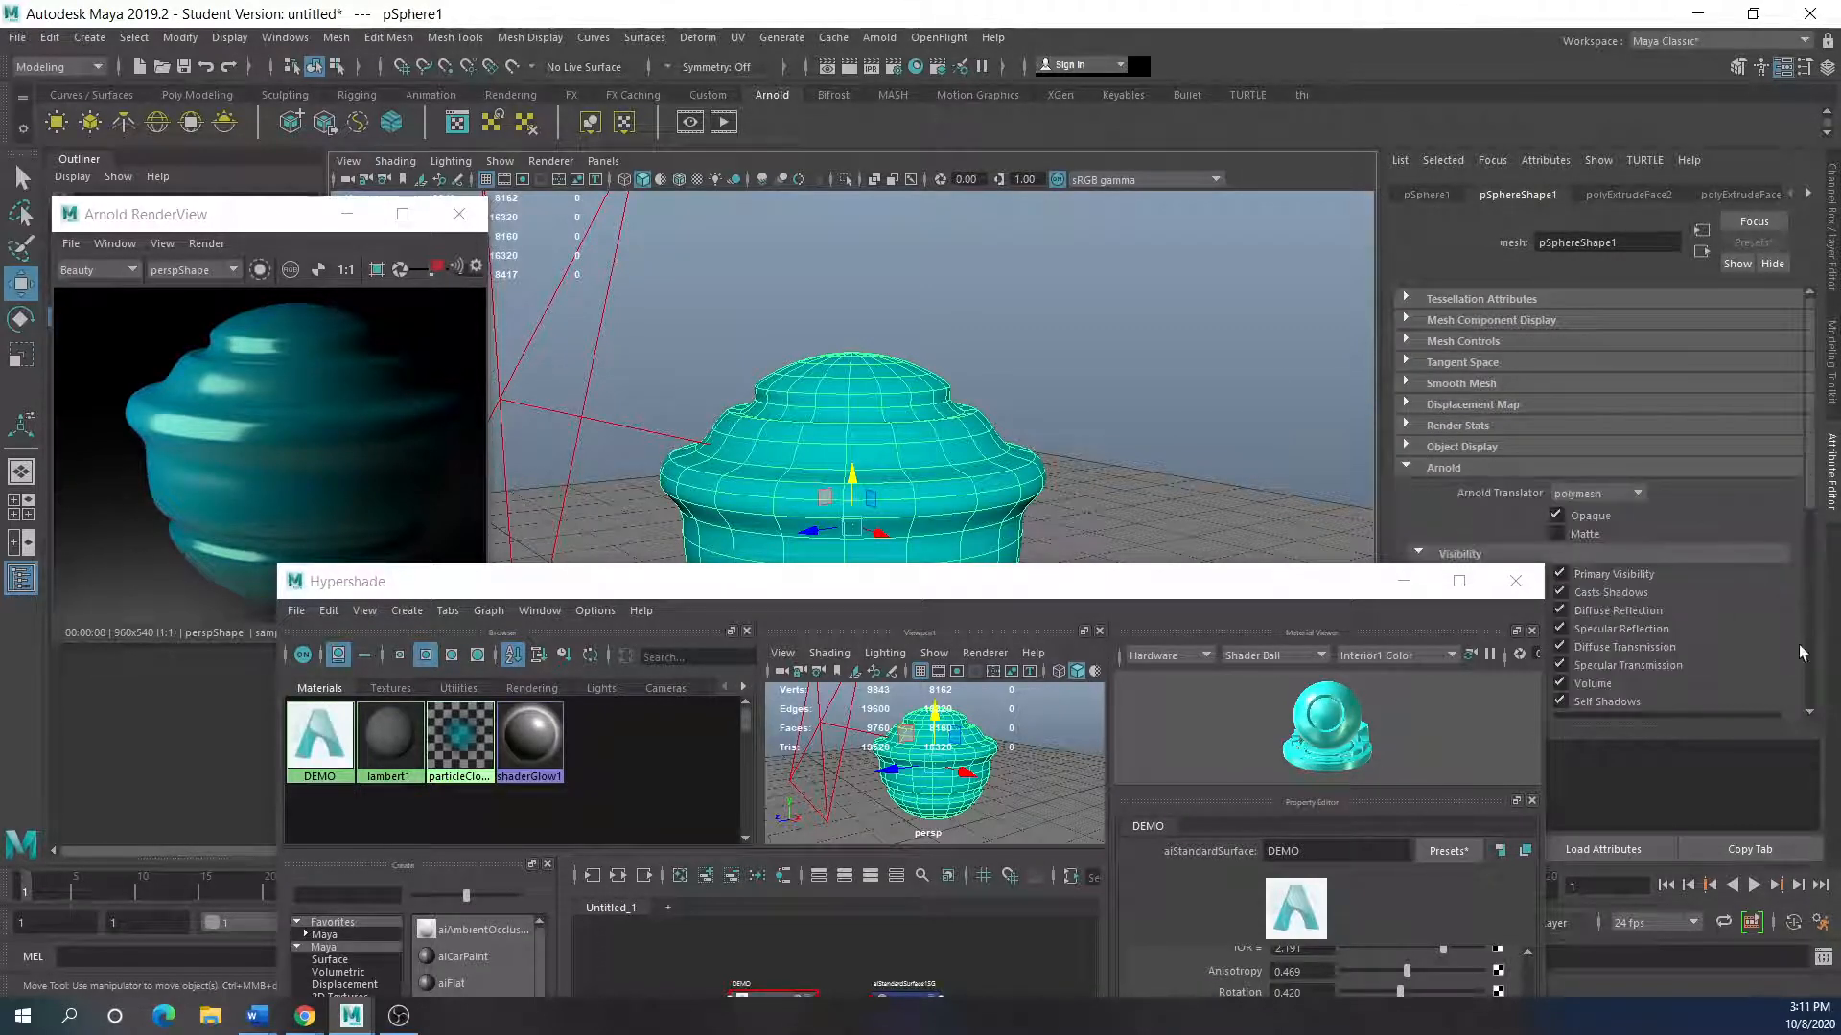
pyautogui.scroll(-3, 1793, 641)
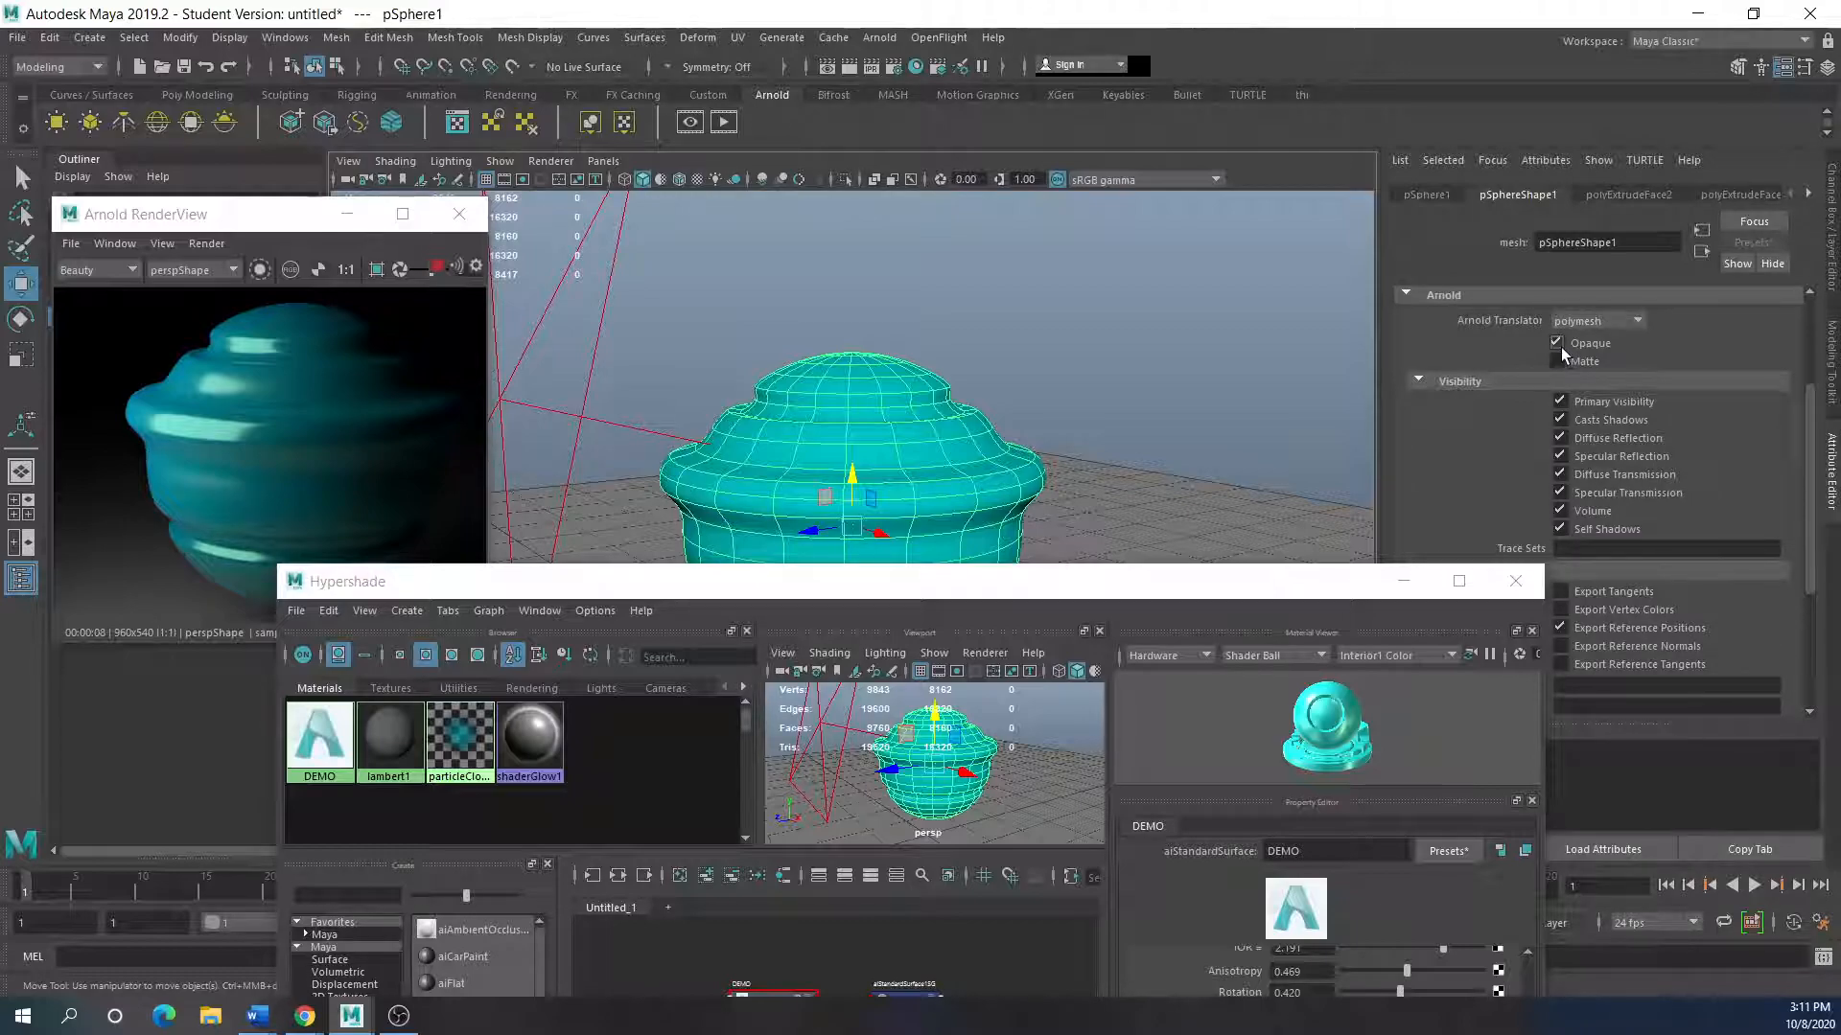
# Step: Set the DEMO shader's transmission weight to 0.657 and turn off Opaque for the sphere's shape
pyautogui.moveTo(1032, 589); pyautogui.dragTo(1277, 185)
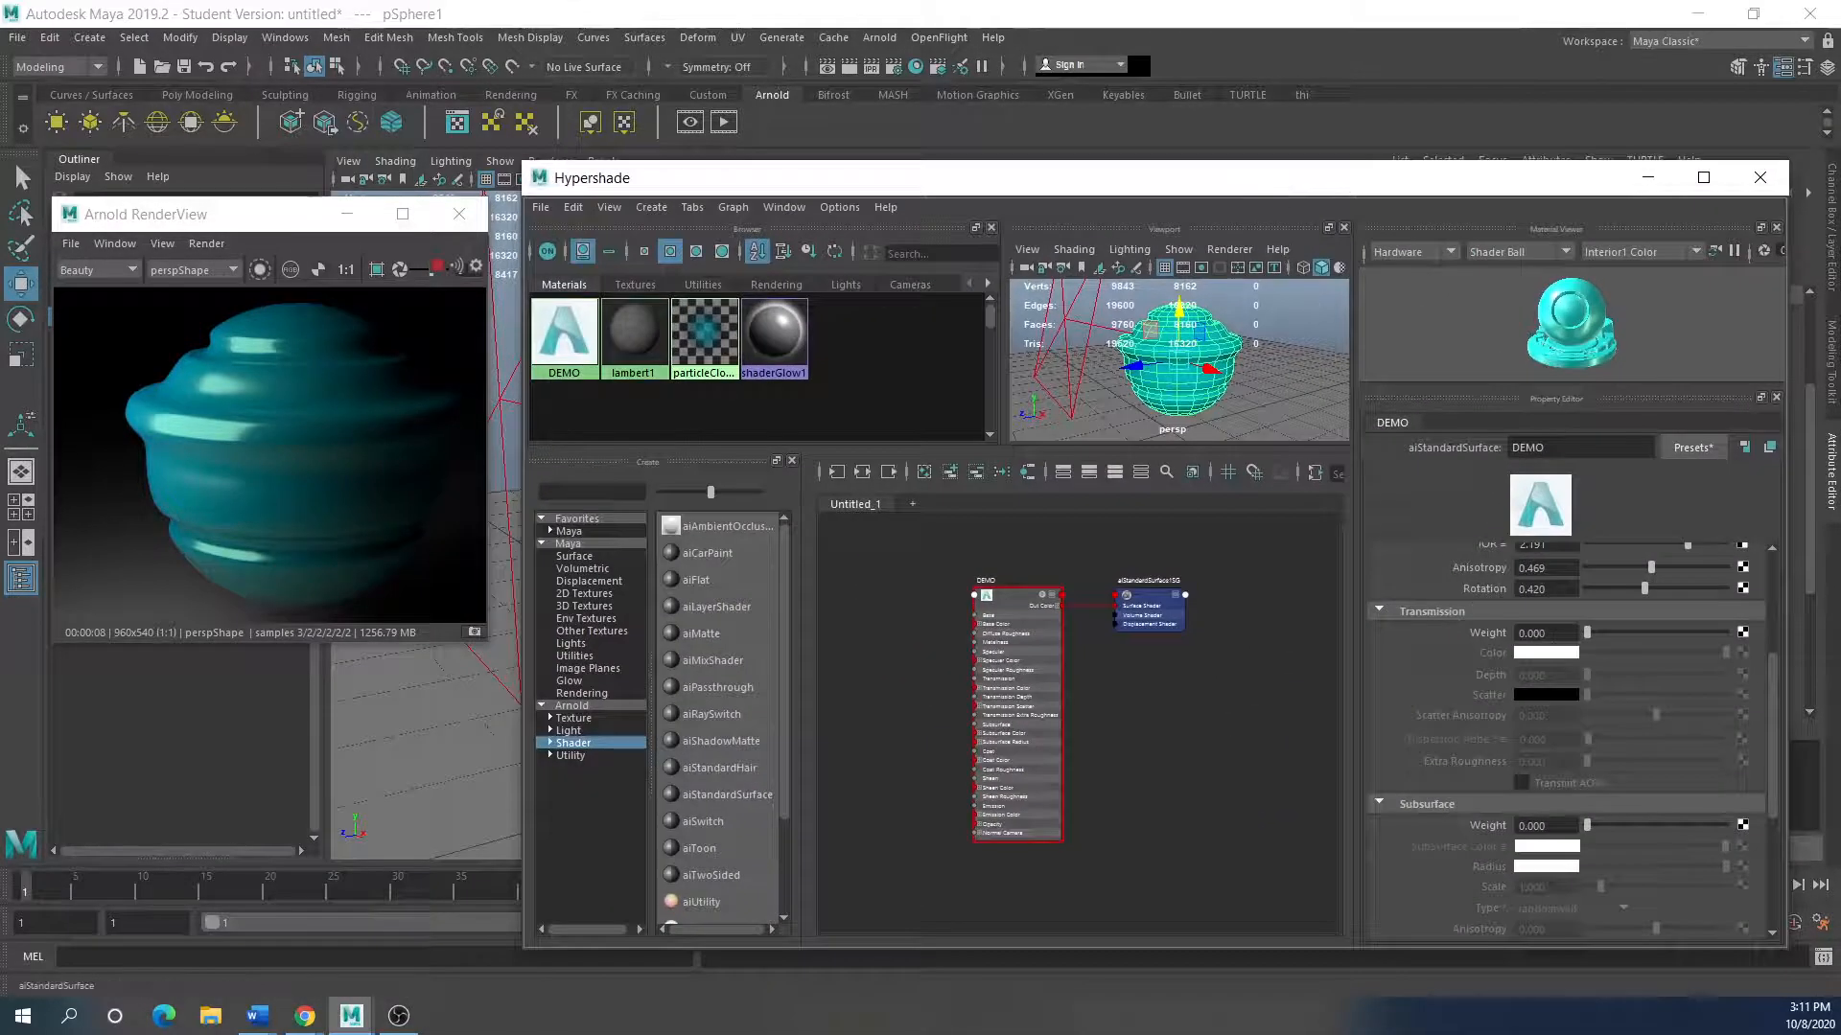
pyautogui.moveTo(1587, 633); pyautogui.dragTo(1681, 633)
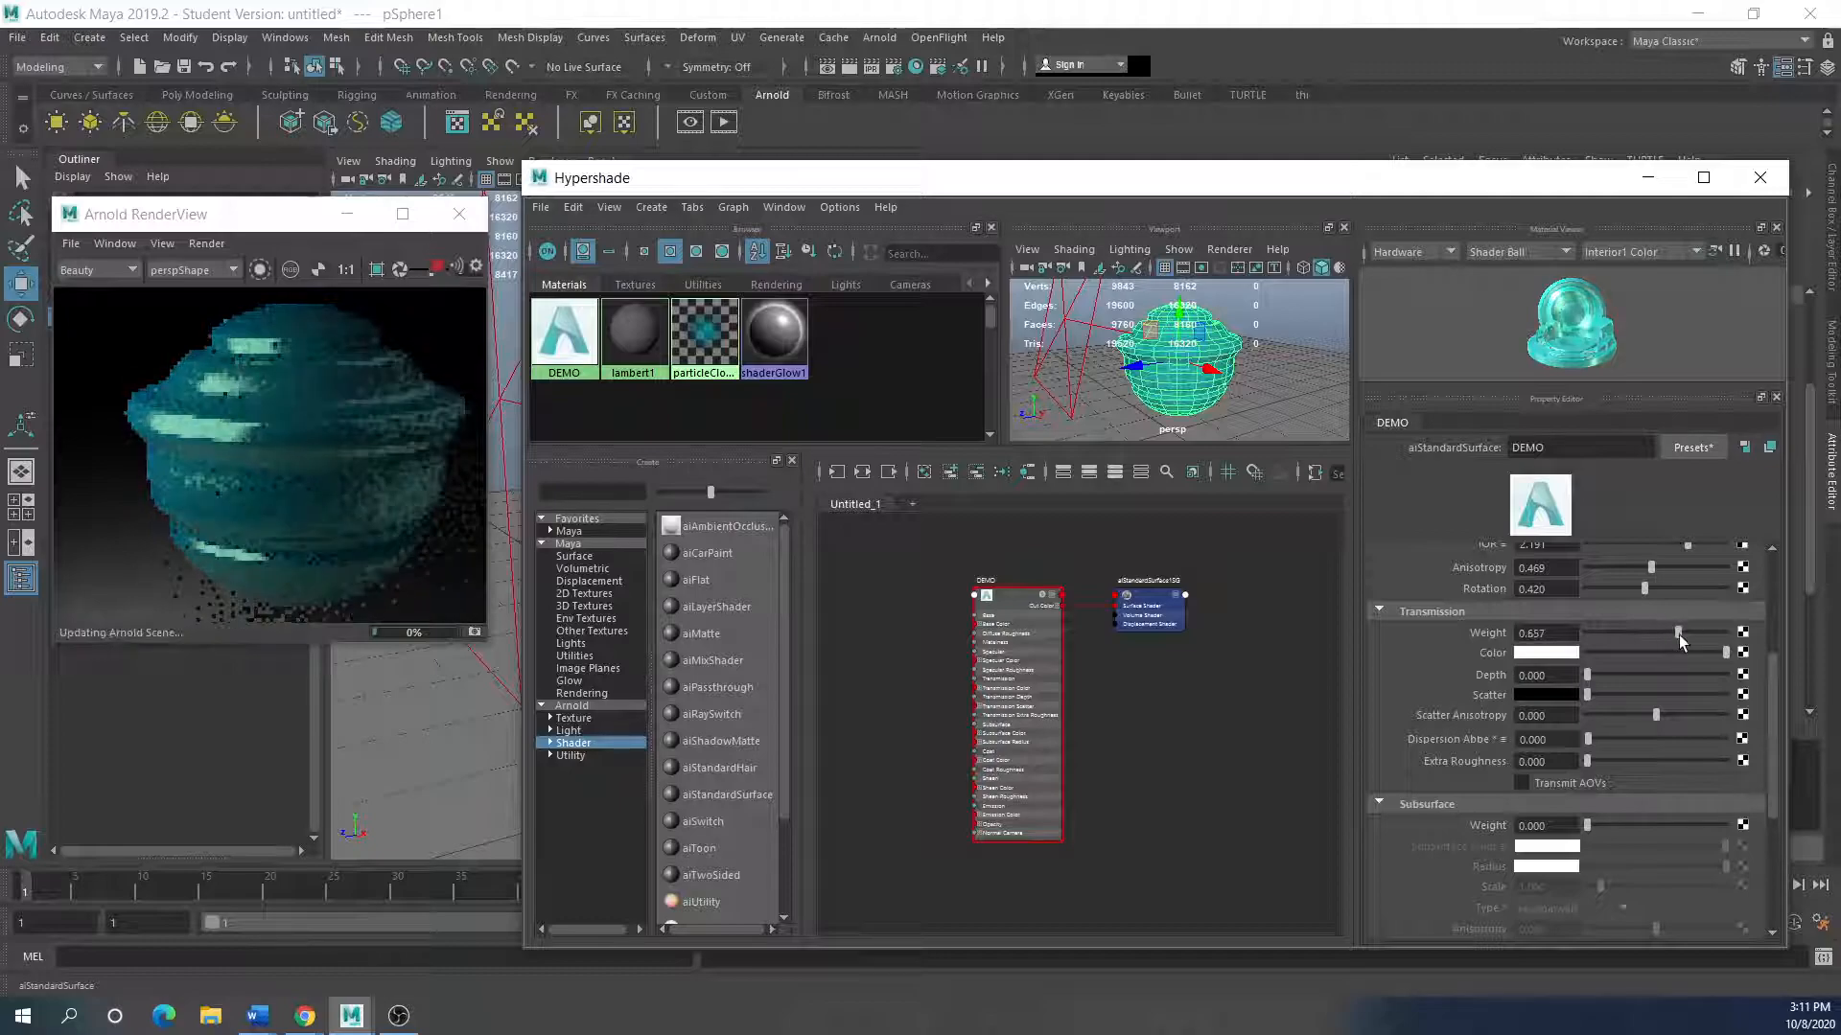
pyautogui.moveTo(976, 191); pyautogui.dragTo(754, 654)
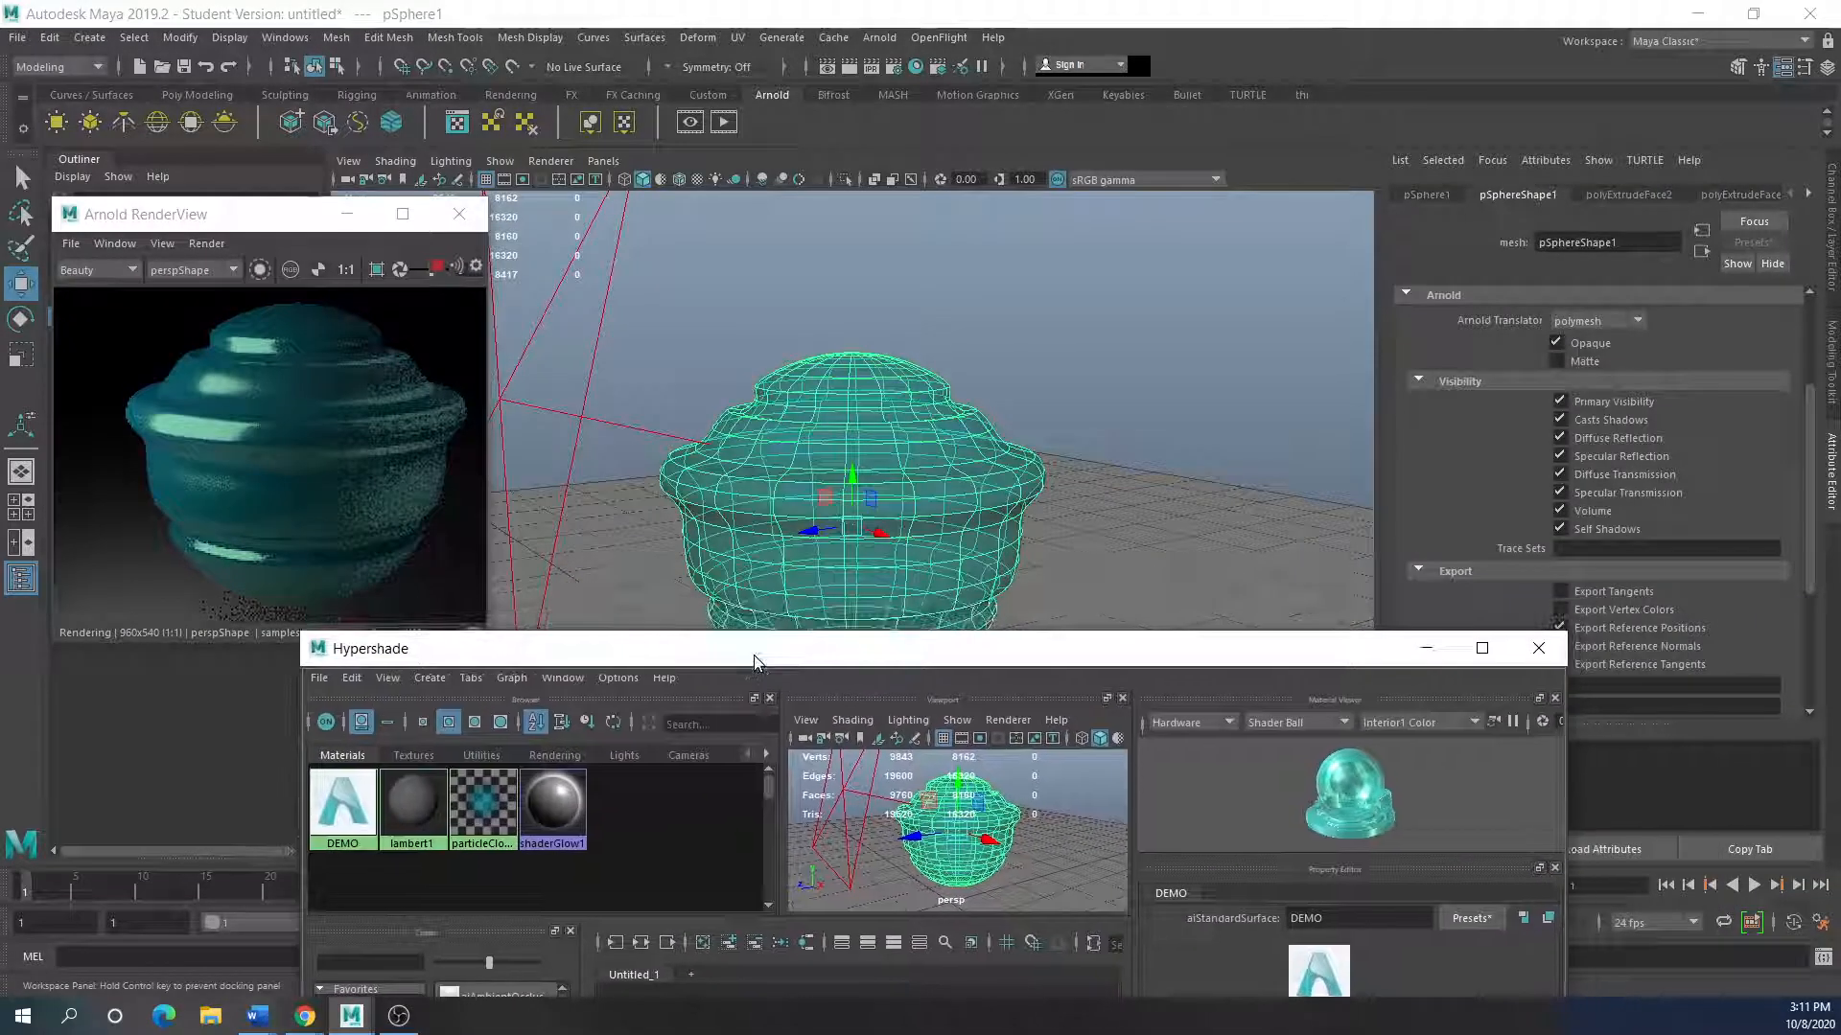
pyautogui.click(1559, 343)
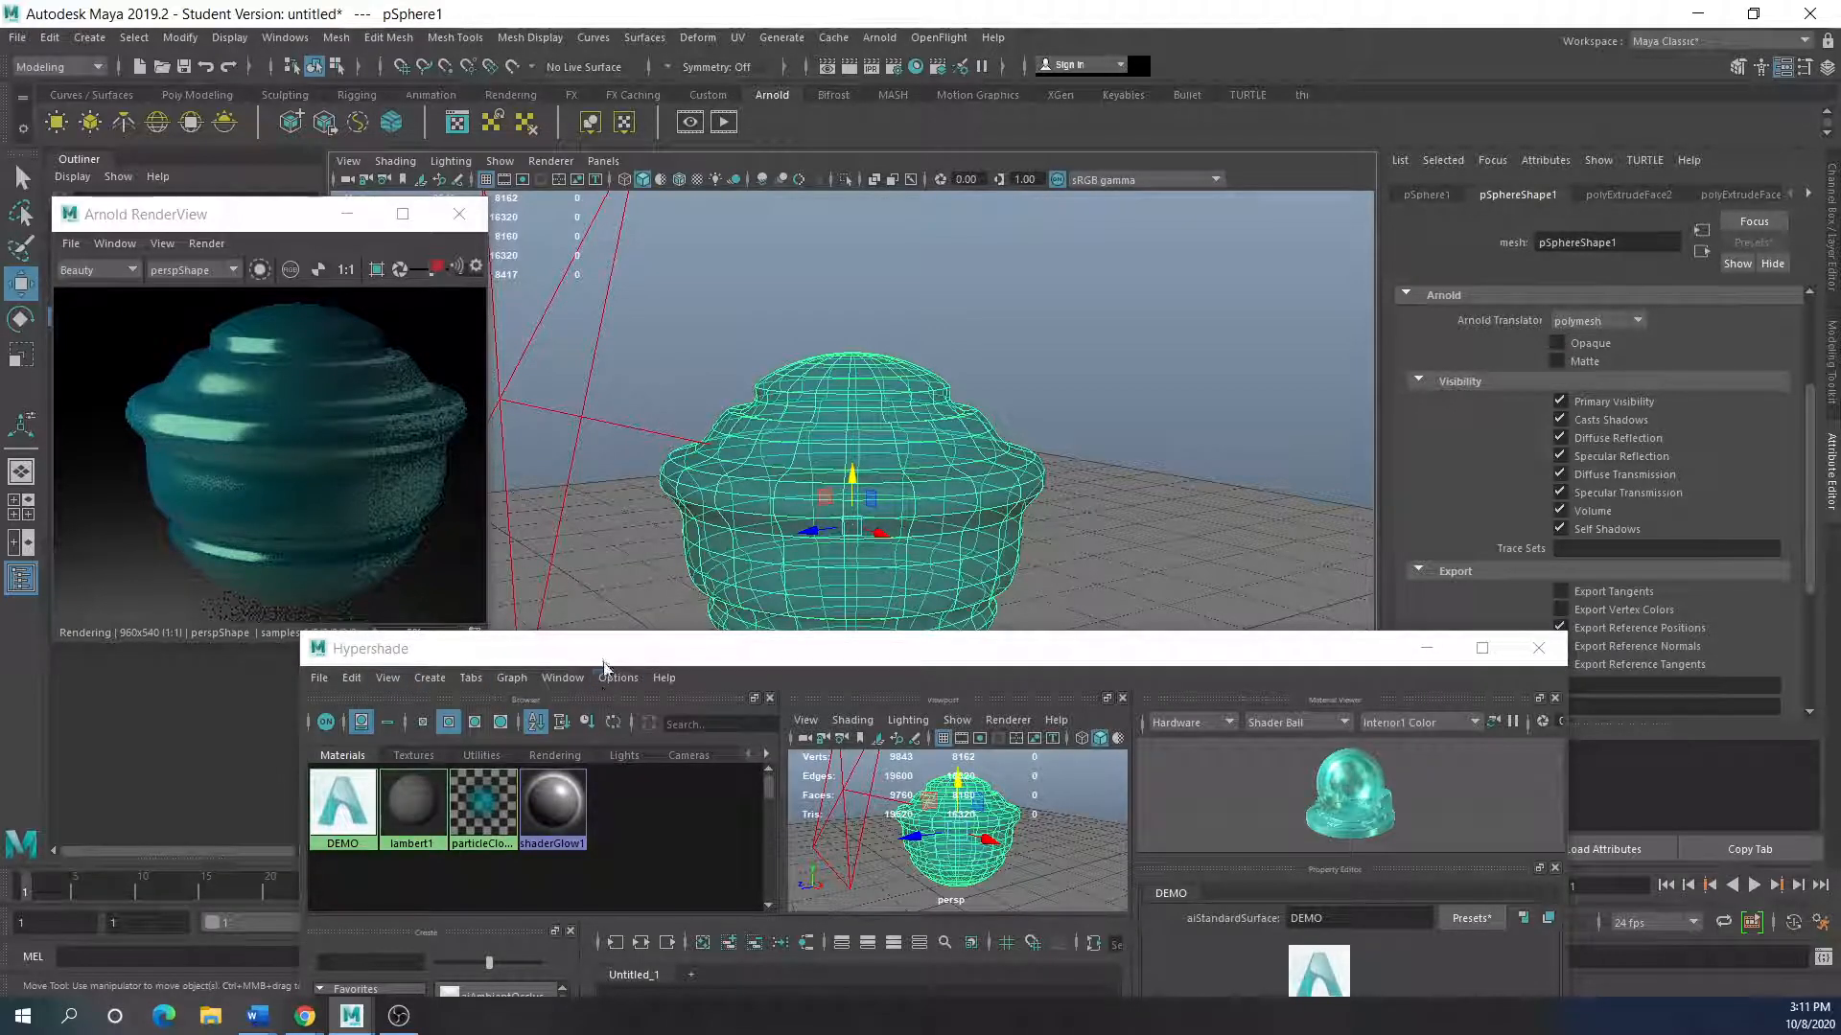
# Step: Turn Opaque back on for the sphere's shape and set the DEMO shader's transmission weight to 0
pyautogui.moveTo(603, 661)
pyautogui.mouseDown()
pyautogui.moveTo(601, 607)
pyautogui.moveTo(587, 656)
pyautogui.mouseUp()
pyautogui.click(1588, 342)
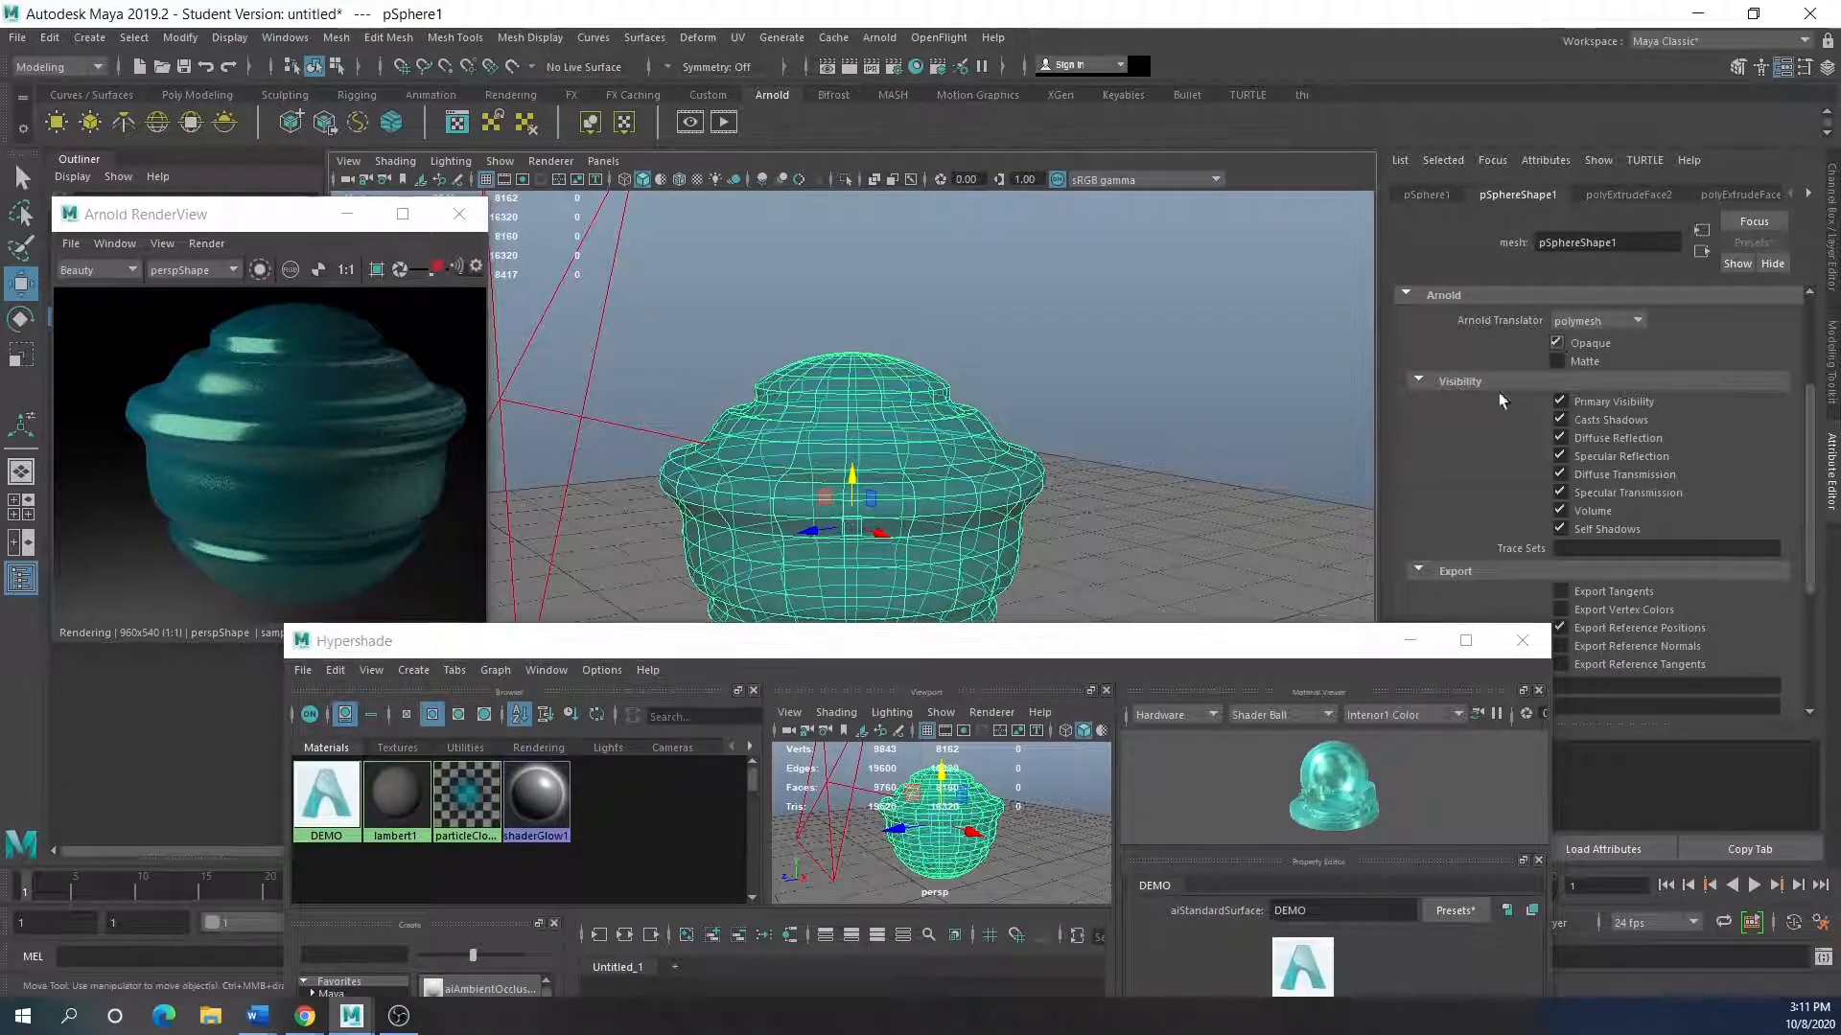
pyautogui.moveTo(875, 645); pyautogui.dragTo(941, 200)
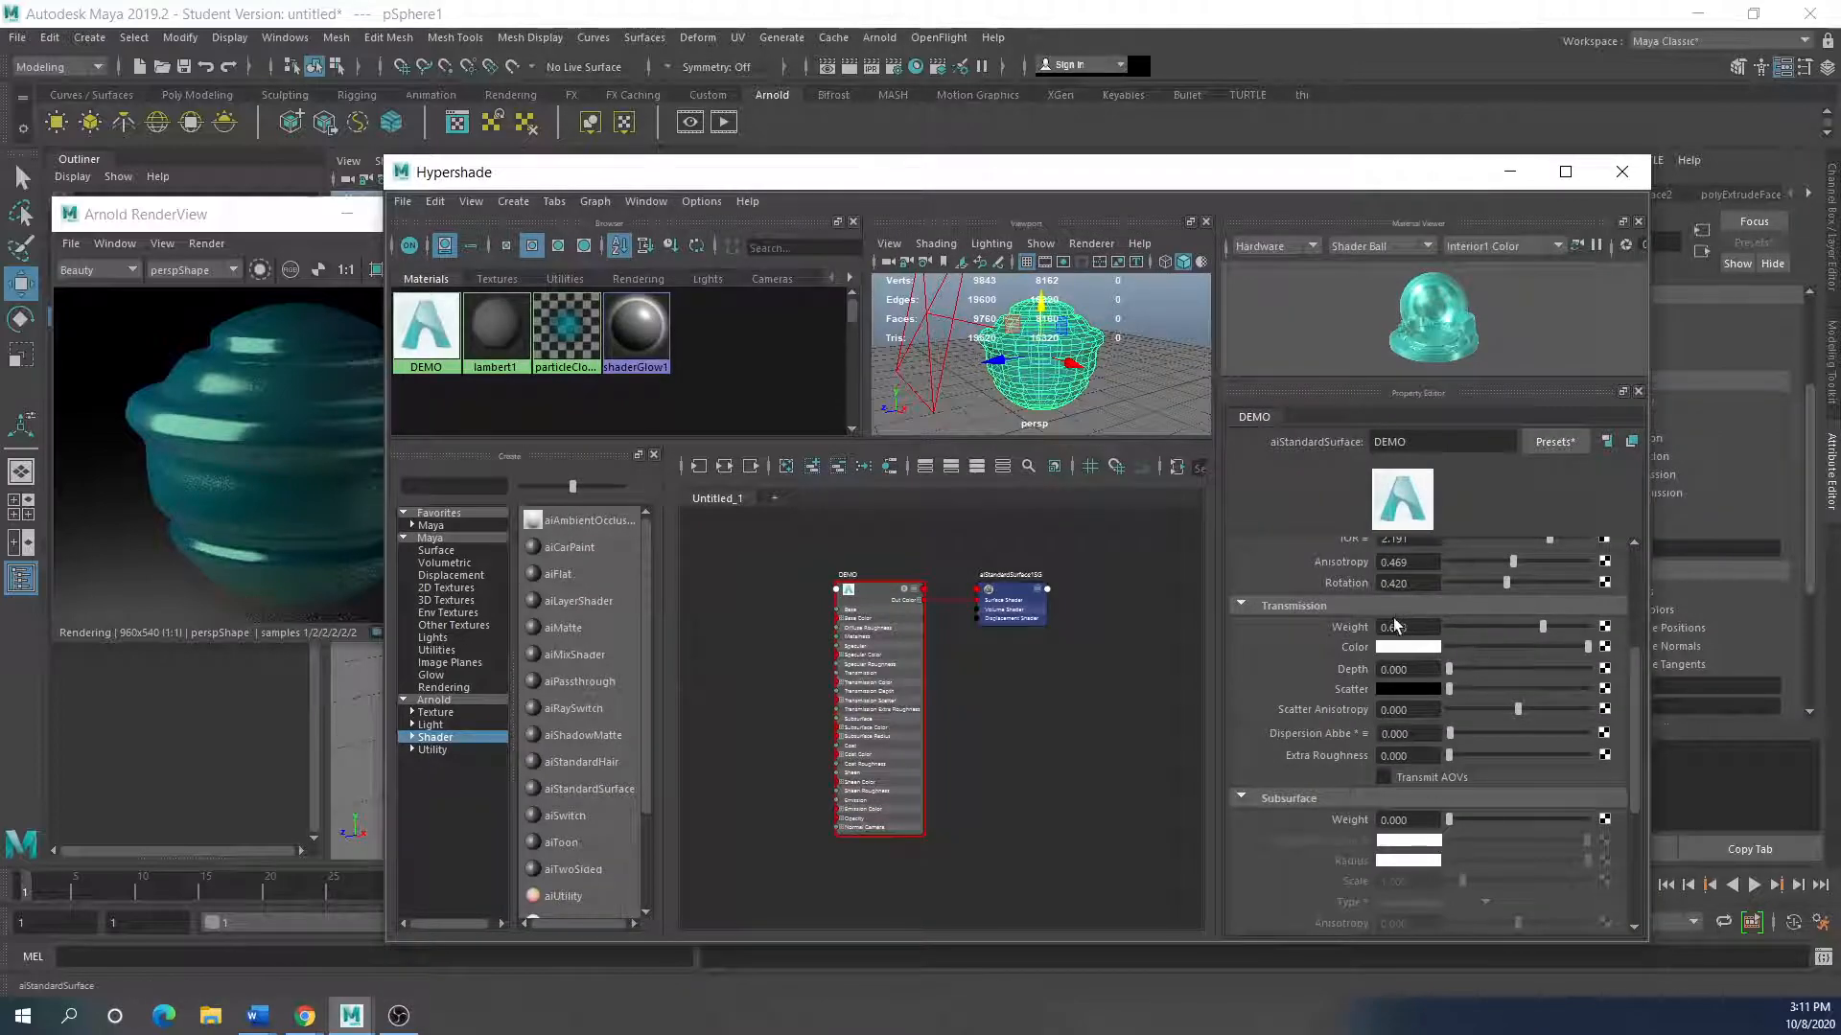
pyautogui.moveTo(1544, 629); pyautogui.dragTo(1417, 635)
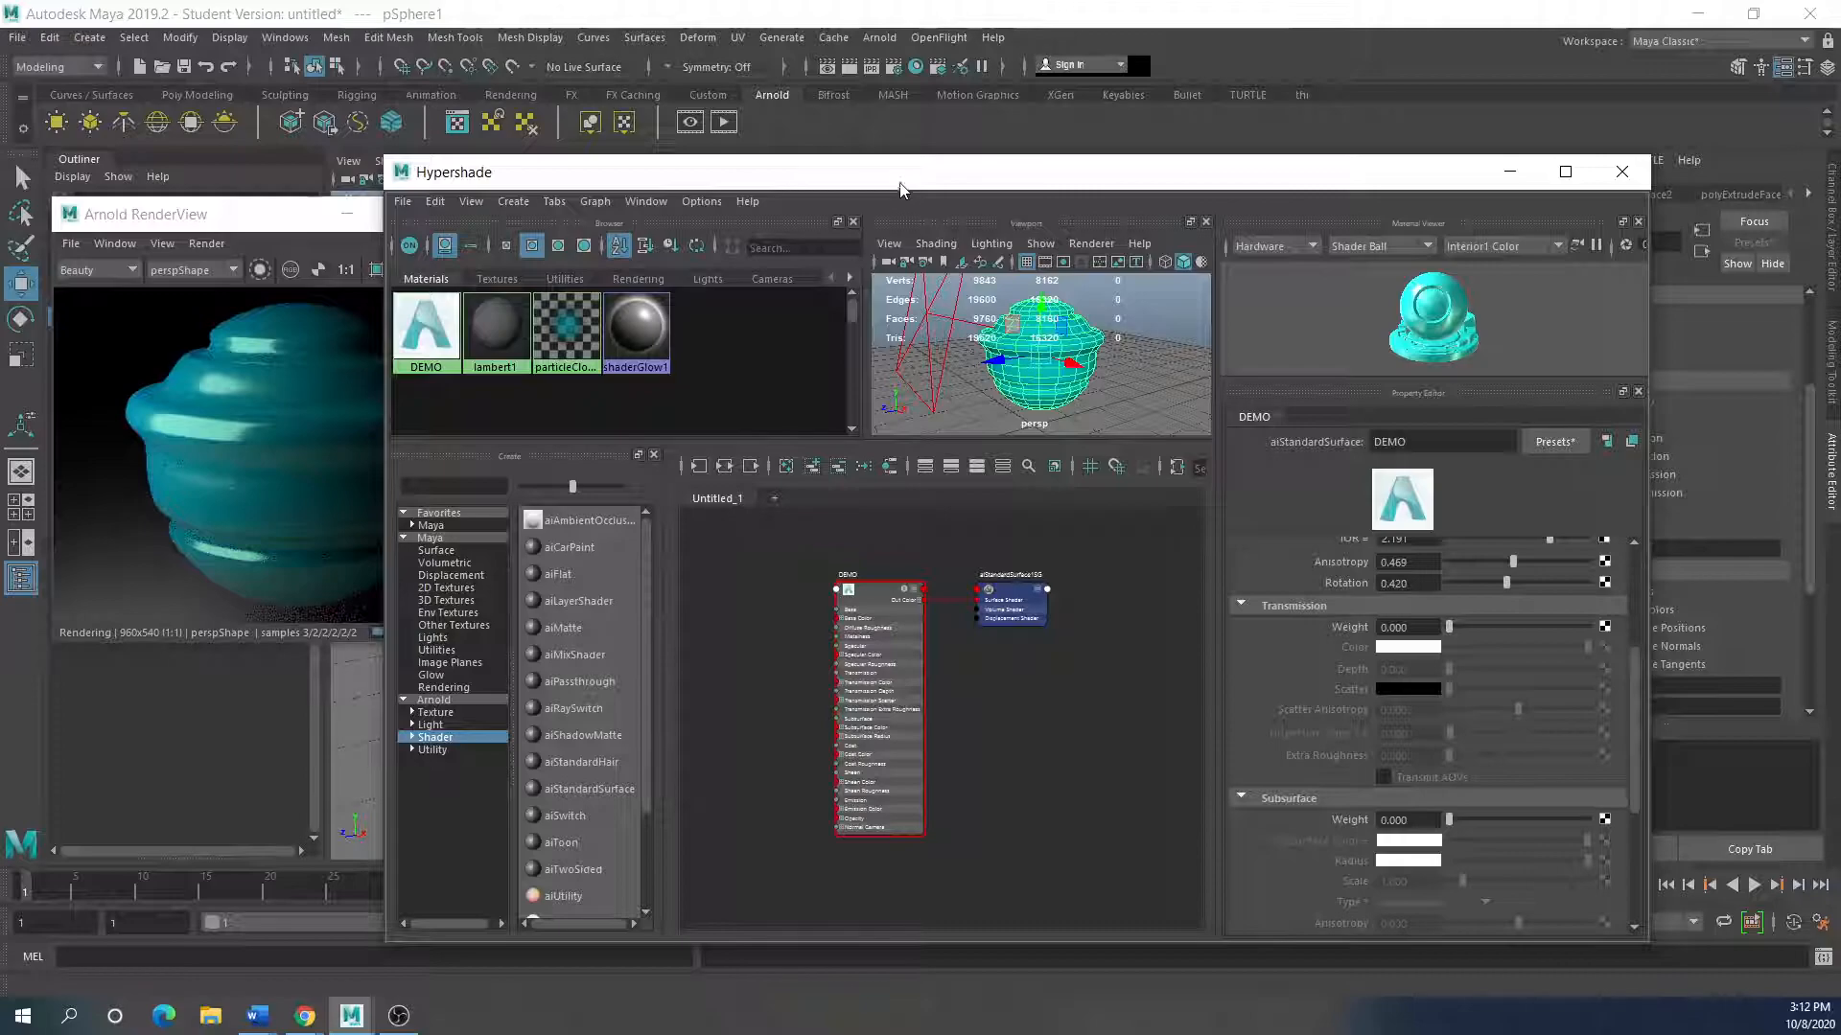
# Step: Set the DEMO shader's subsurface weight to 0.434 and subsurface color to red, and compare the result in the render view
pyautogui.moveTo(902, 189); pyautogui.dragTo(921, 139)
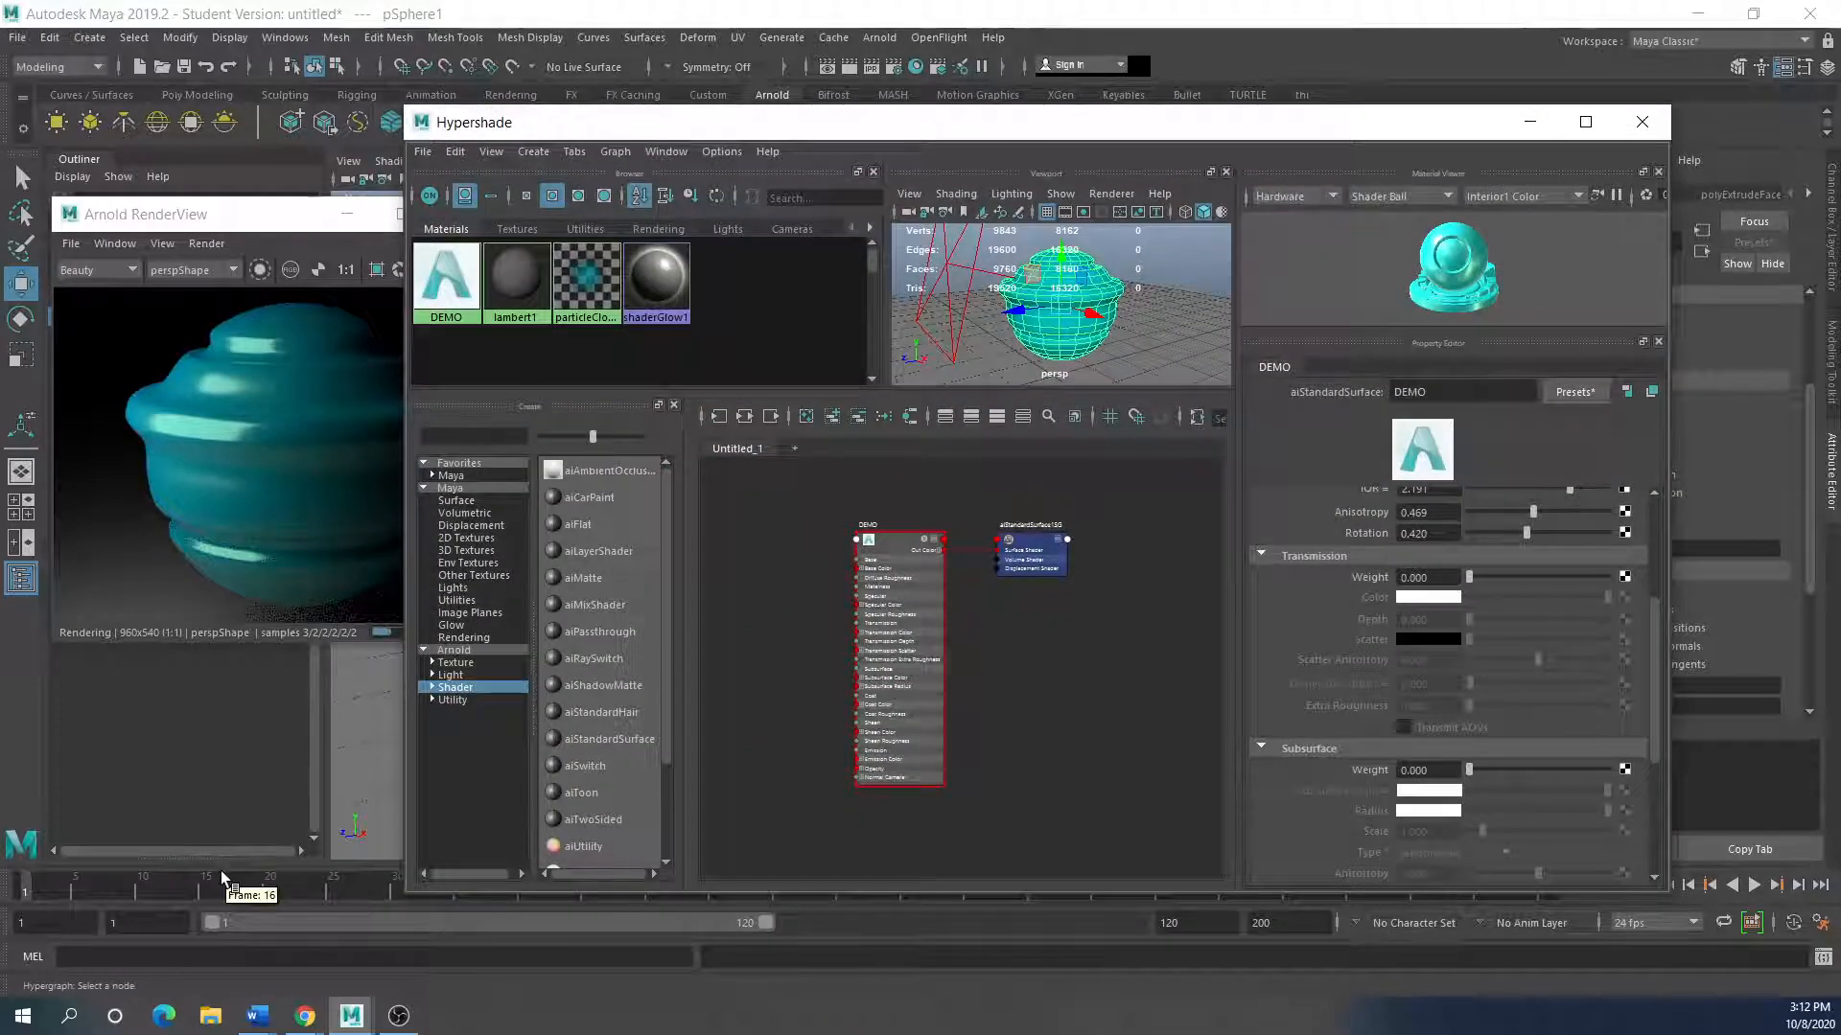
pyautogui.moveTo(263, 220); pyautogui.dragTo(245, 242)
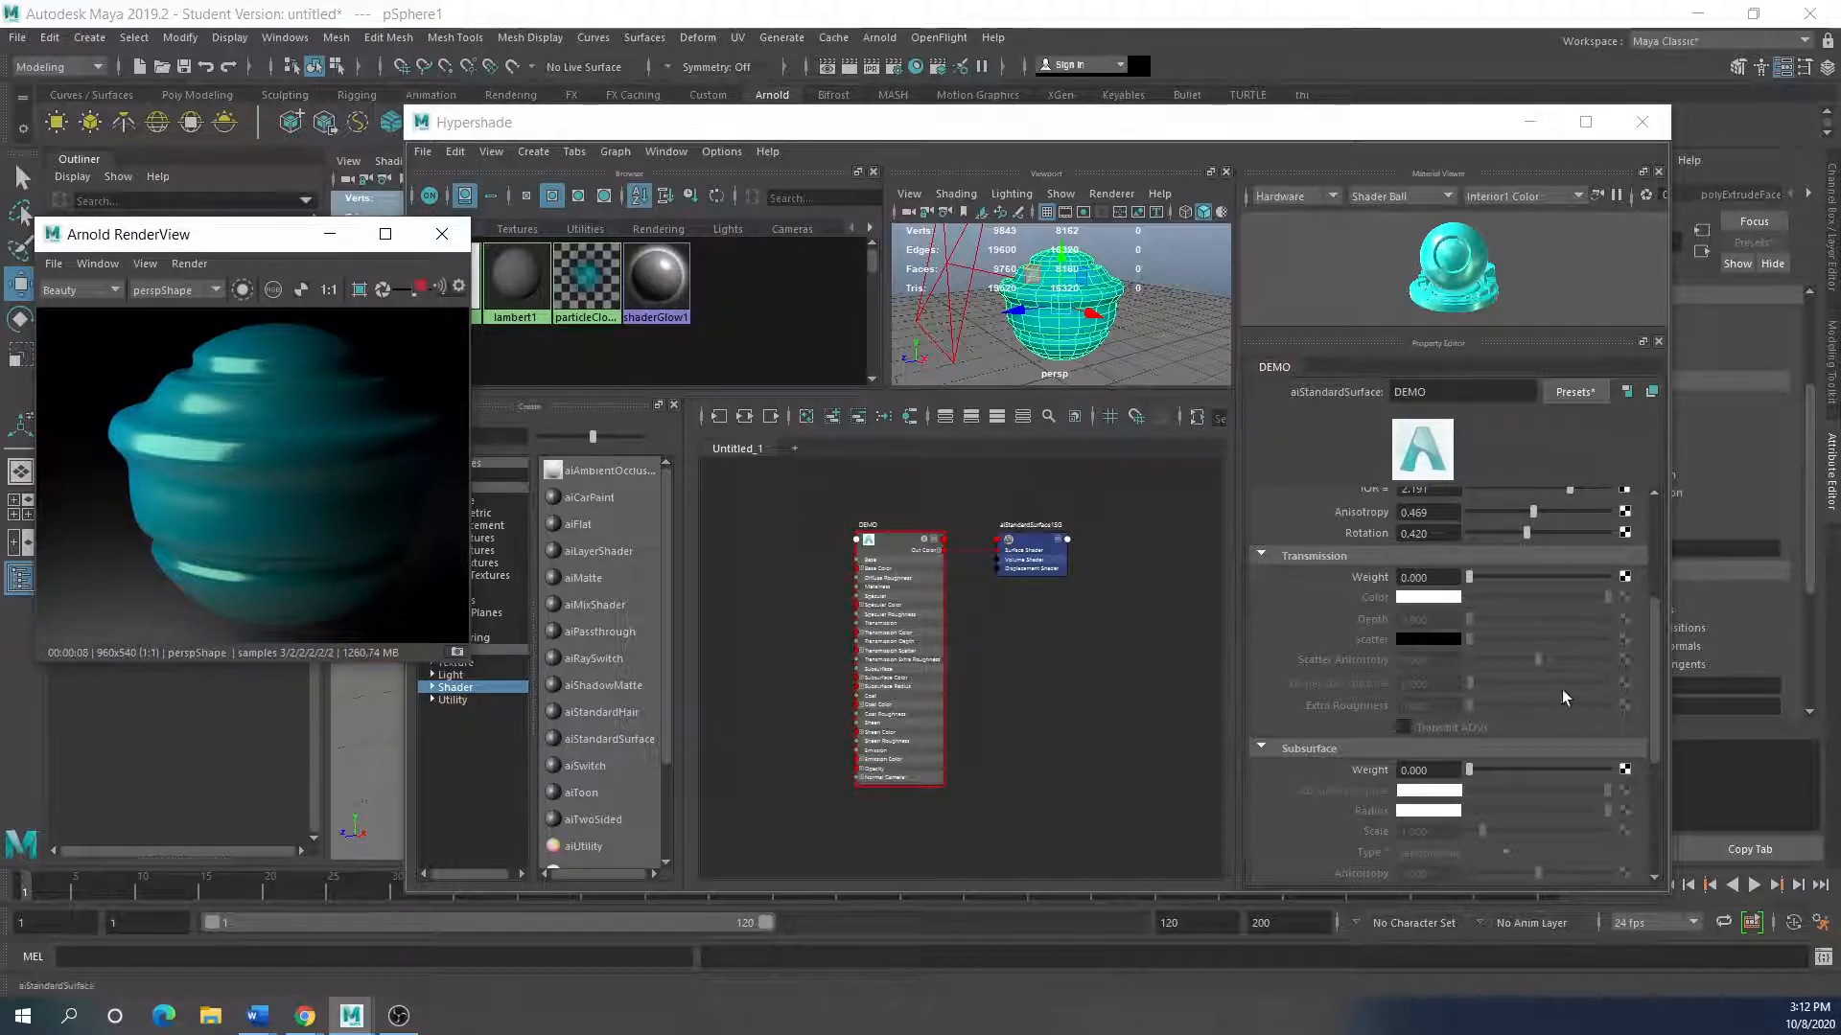
pyautogui.moveTo(1478, 773); pyautogui.dragTo(1528, 773)
pyautogui.moveTo(283, 235); pyautogui.dragTo(298, 235)
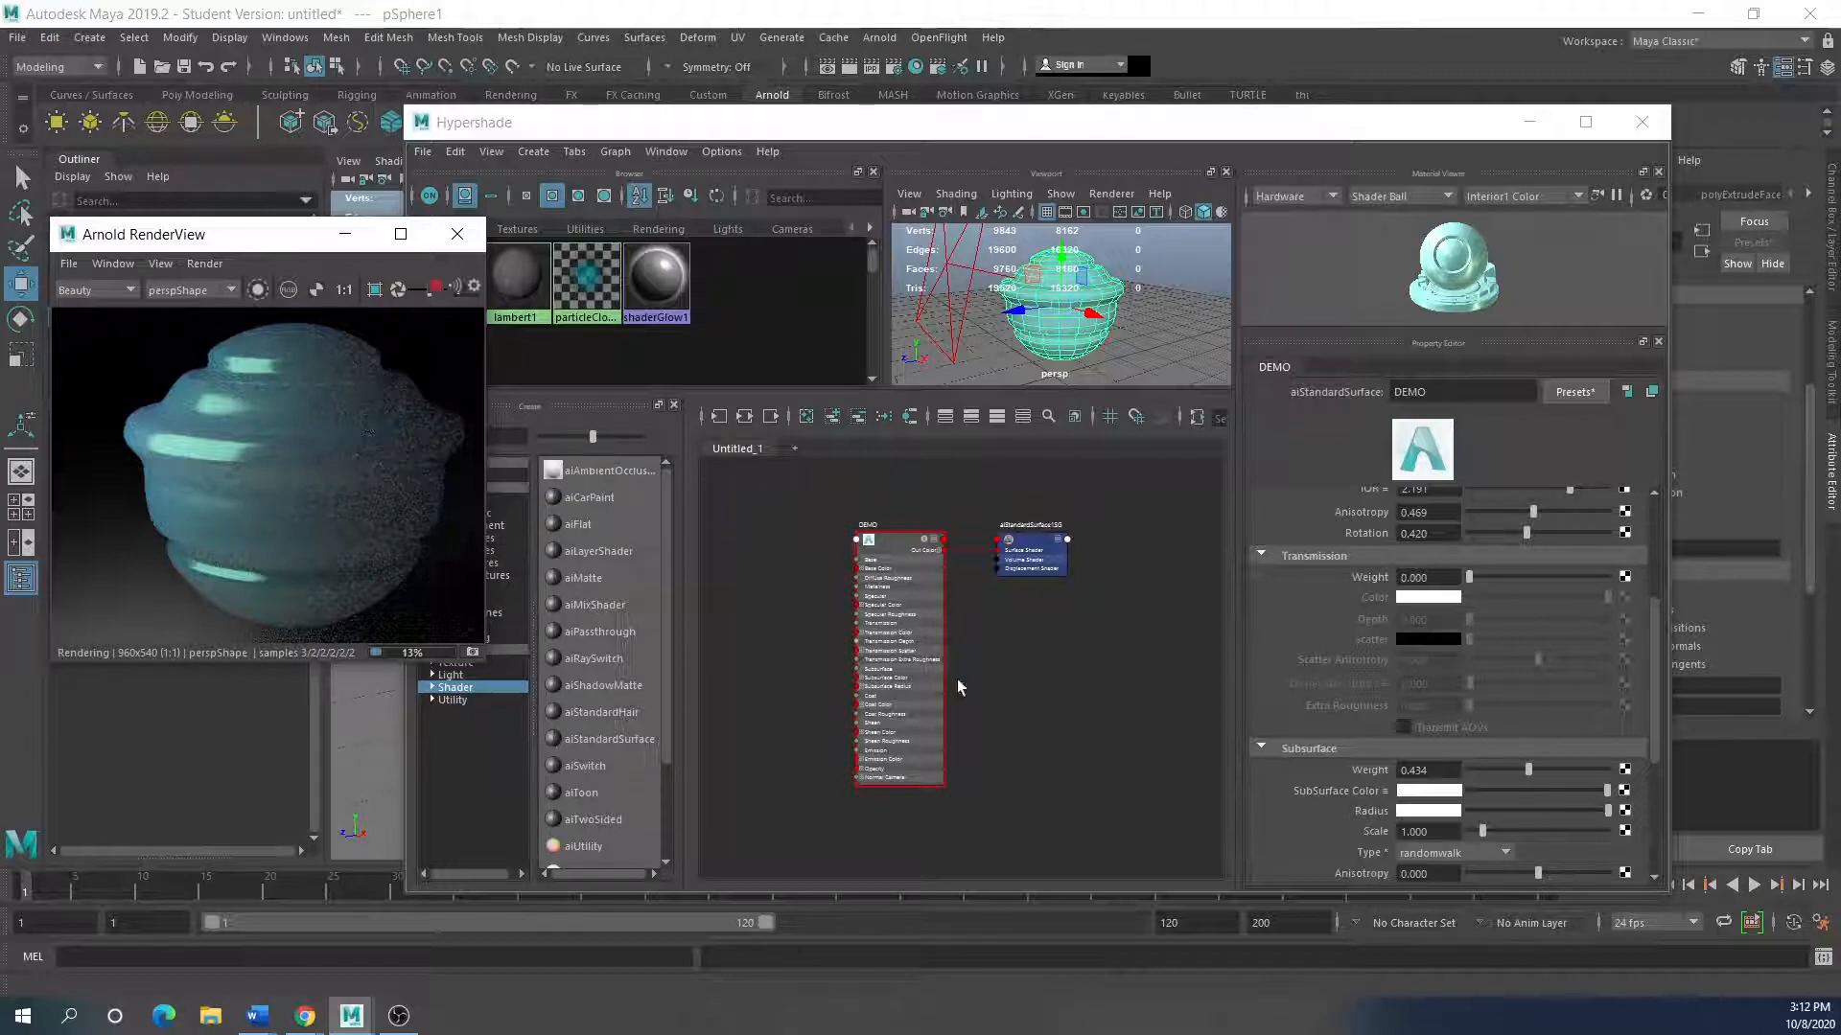
pyautogui.click(1411, 802)
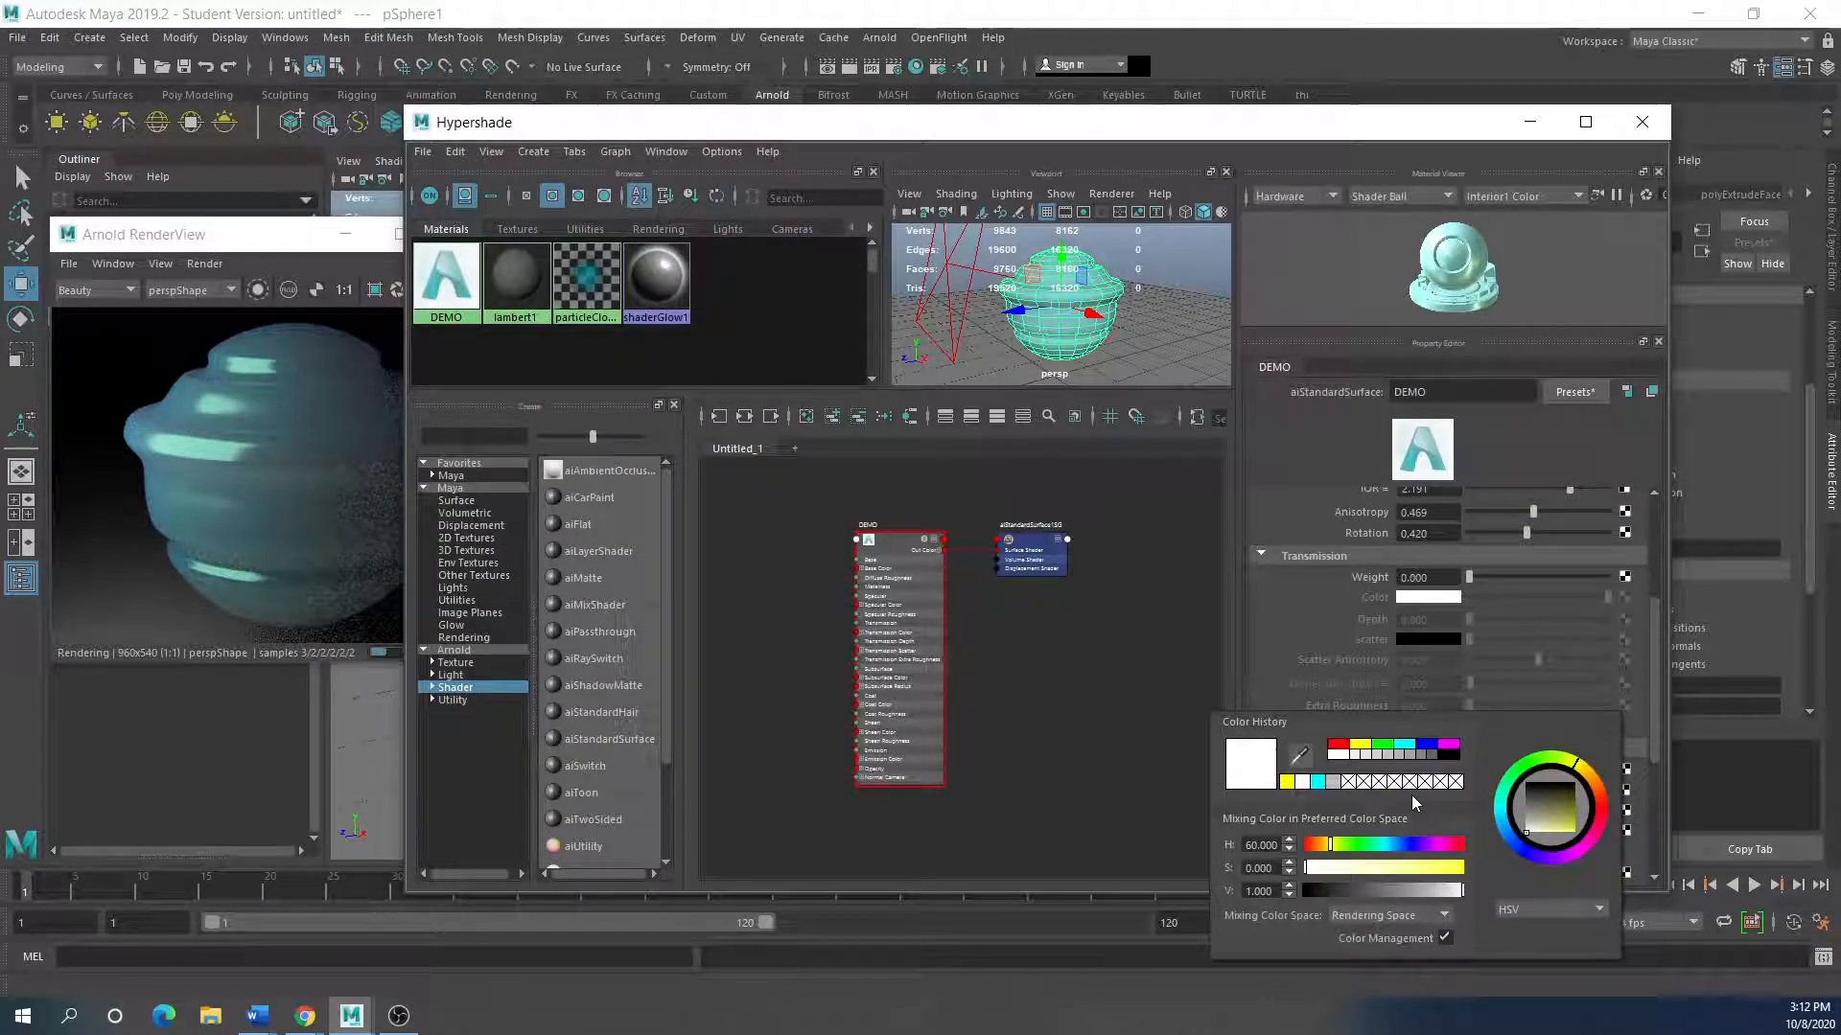
pyautogui.click(1337, 744)
pyautogui.moveTo(271, 237); pyautogui.dragTo(222, 242)
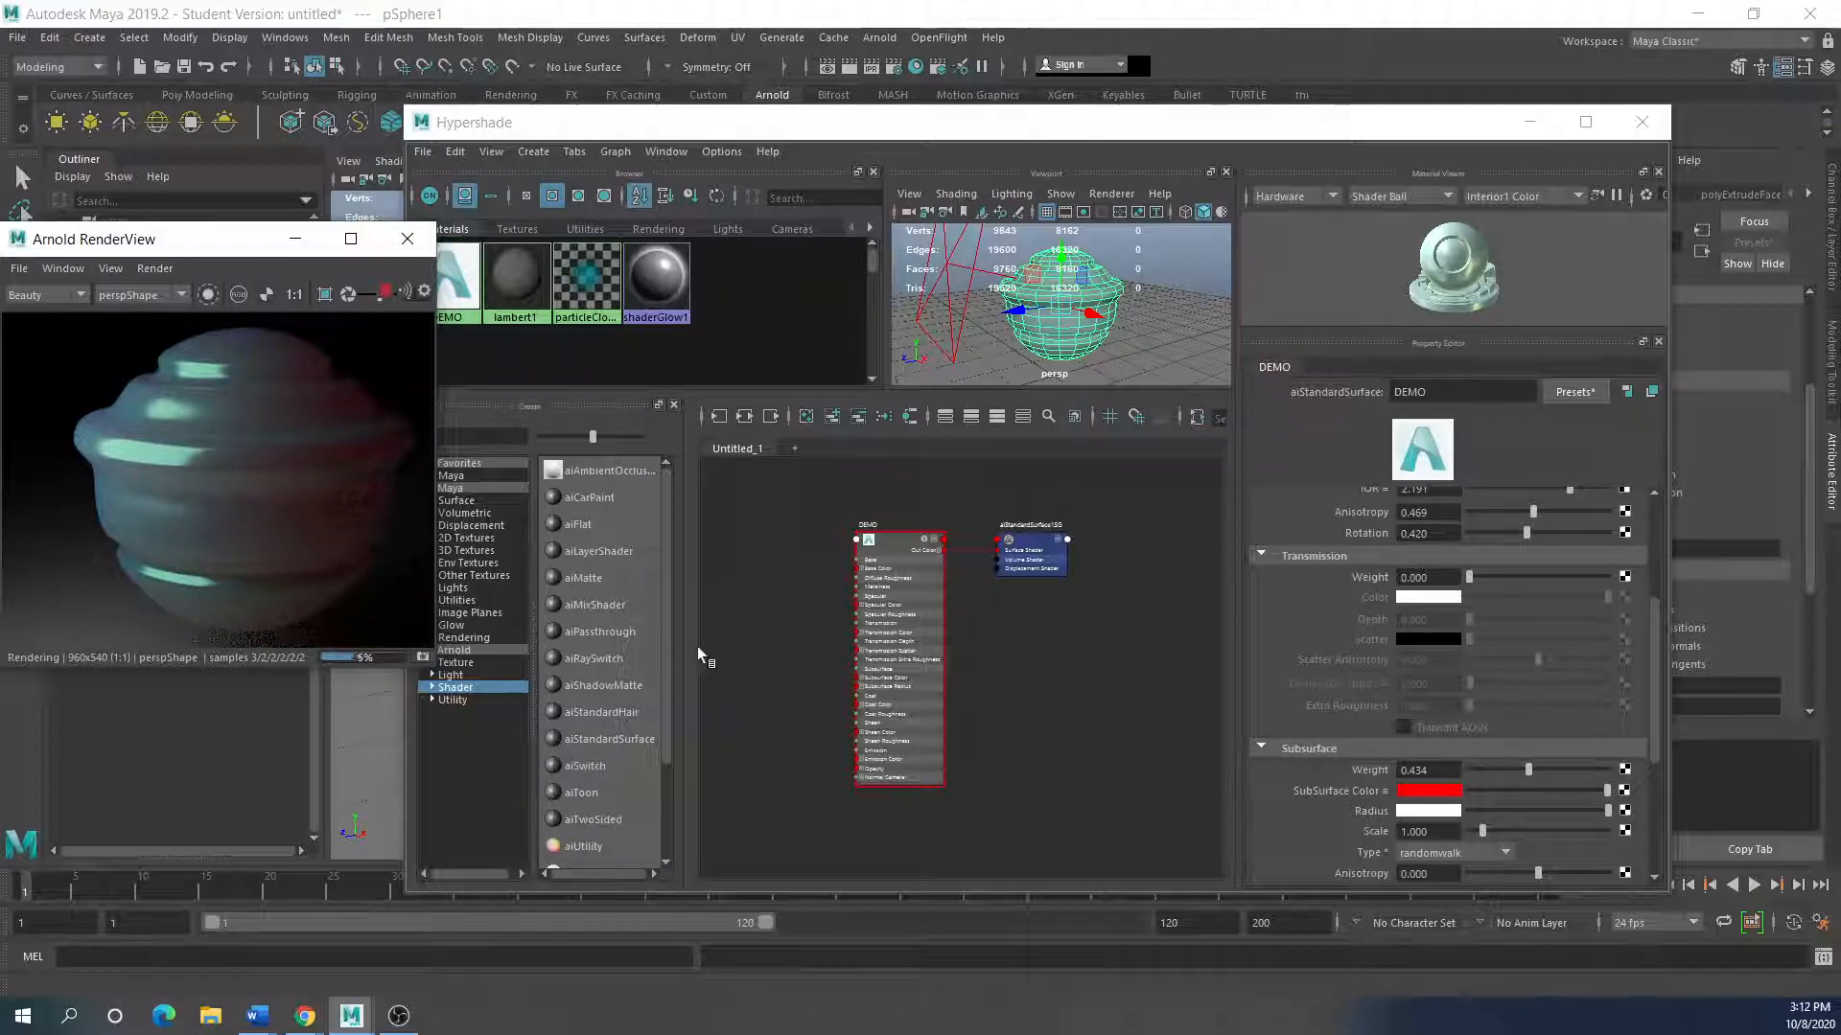
pyautogui.moveTo(211, 244); pyautogui.dragTo(408, 285)
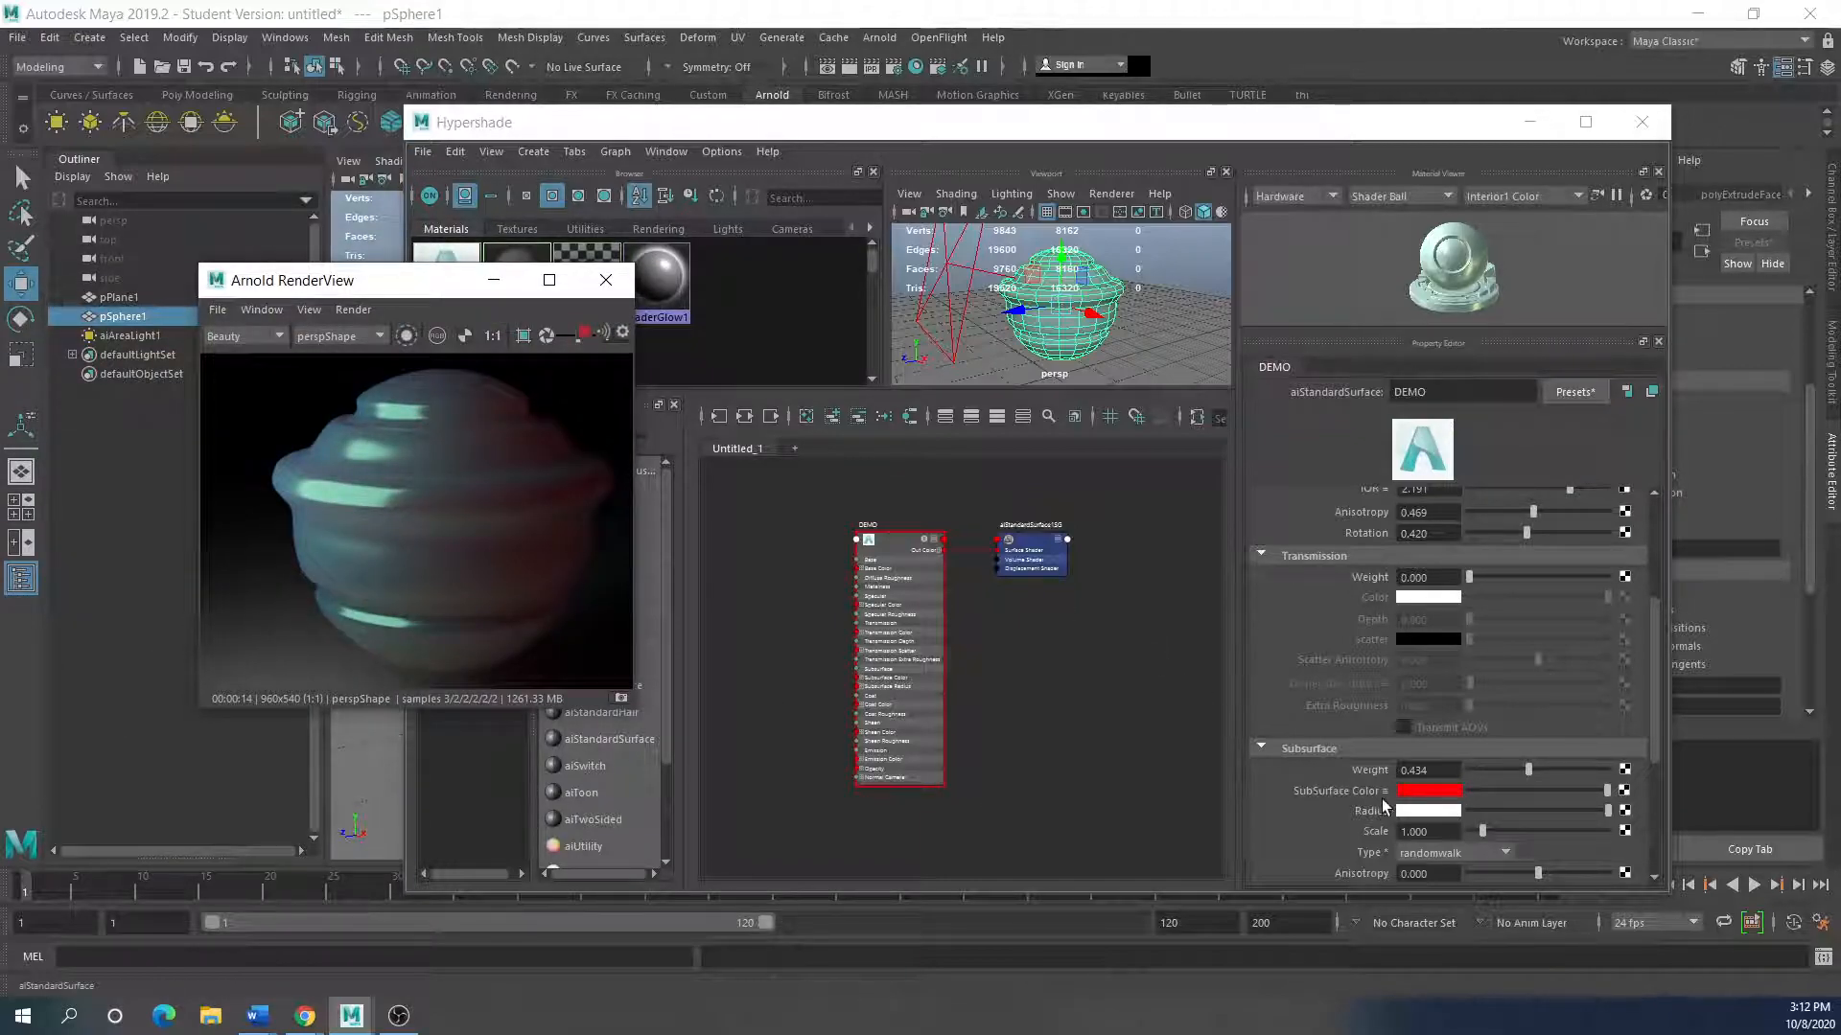
# Step: Undo the DEMO shader's subsurface color and weight changes and check the render
pyautogui.hotkey('ctrl', 'z')
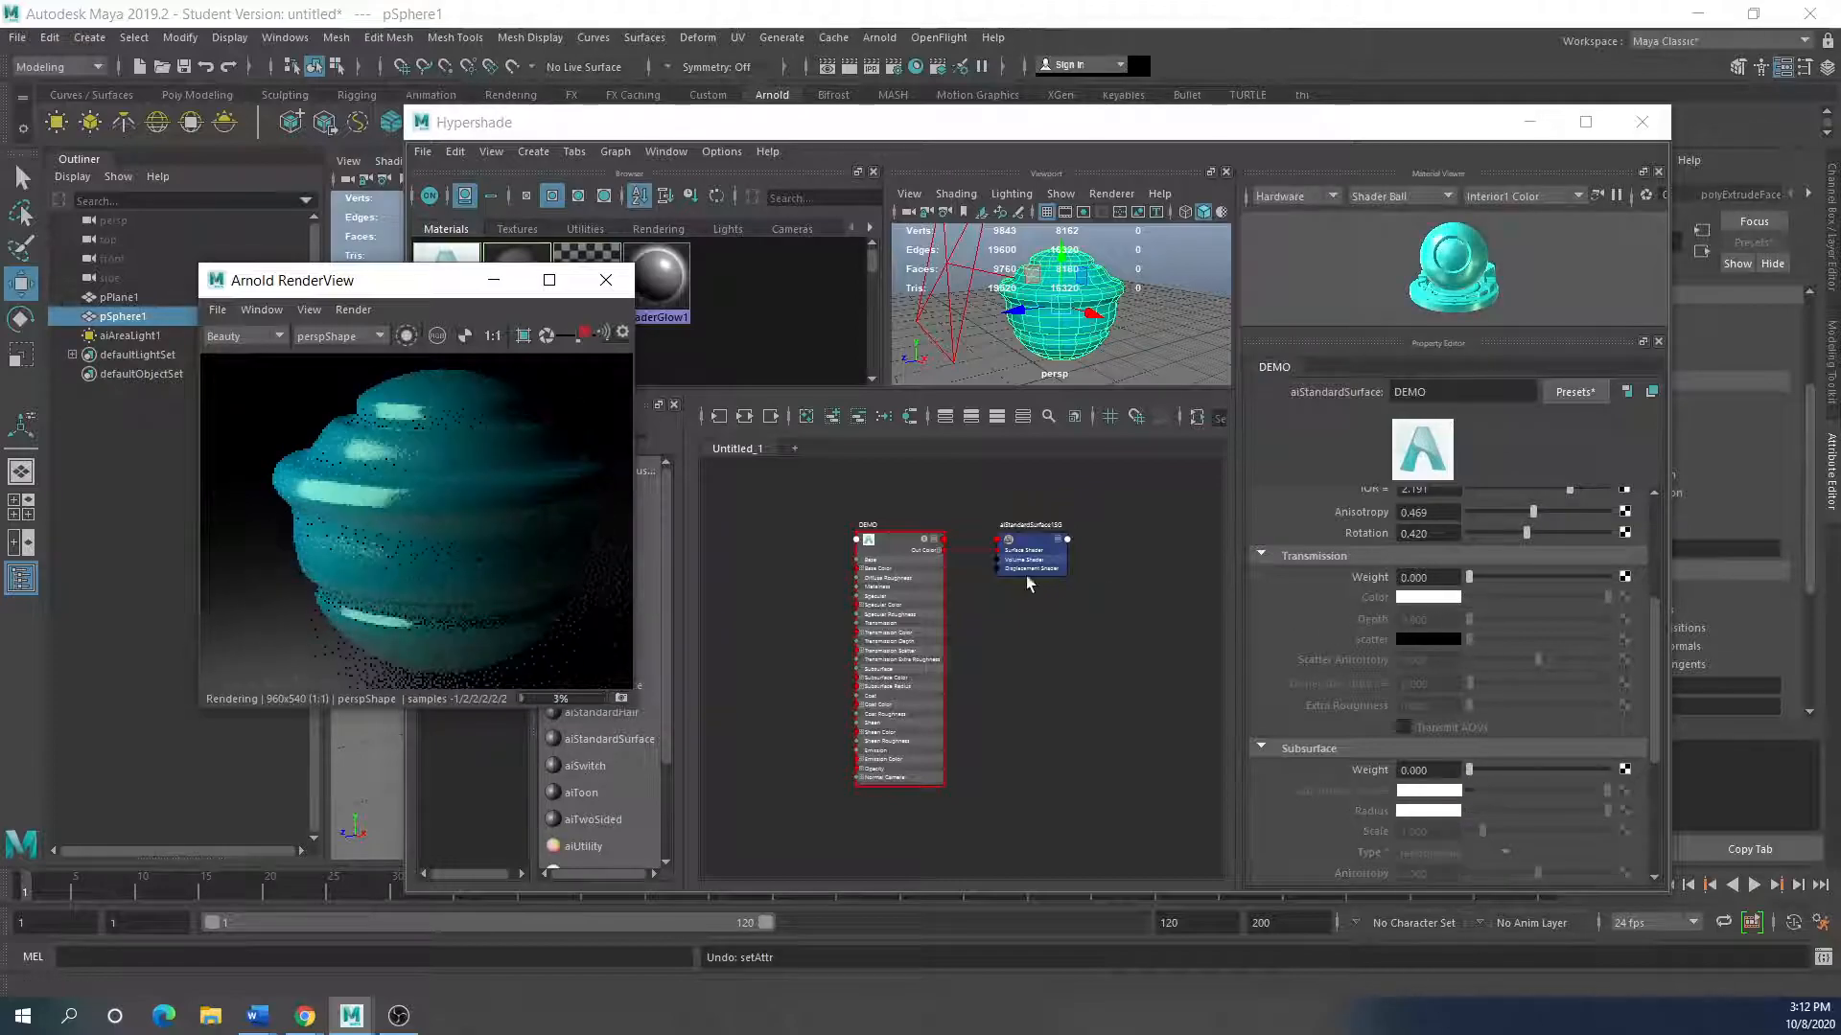
pyautogui.scroll(3, 1235, 642)
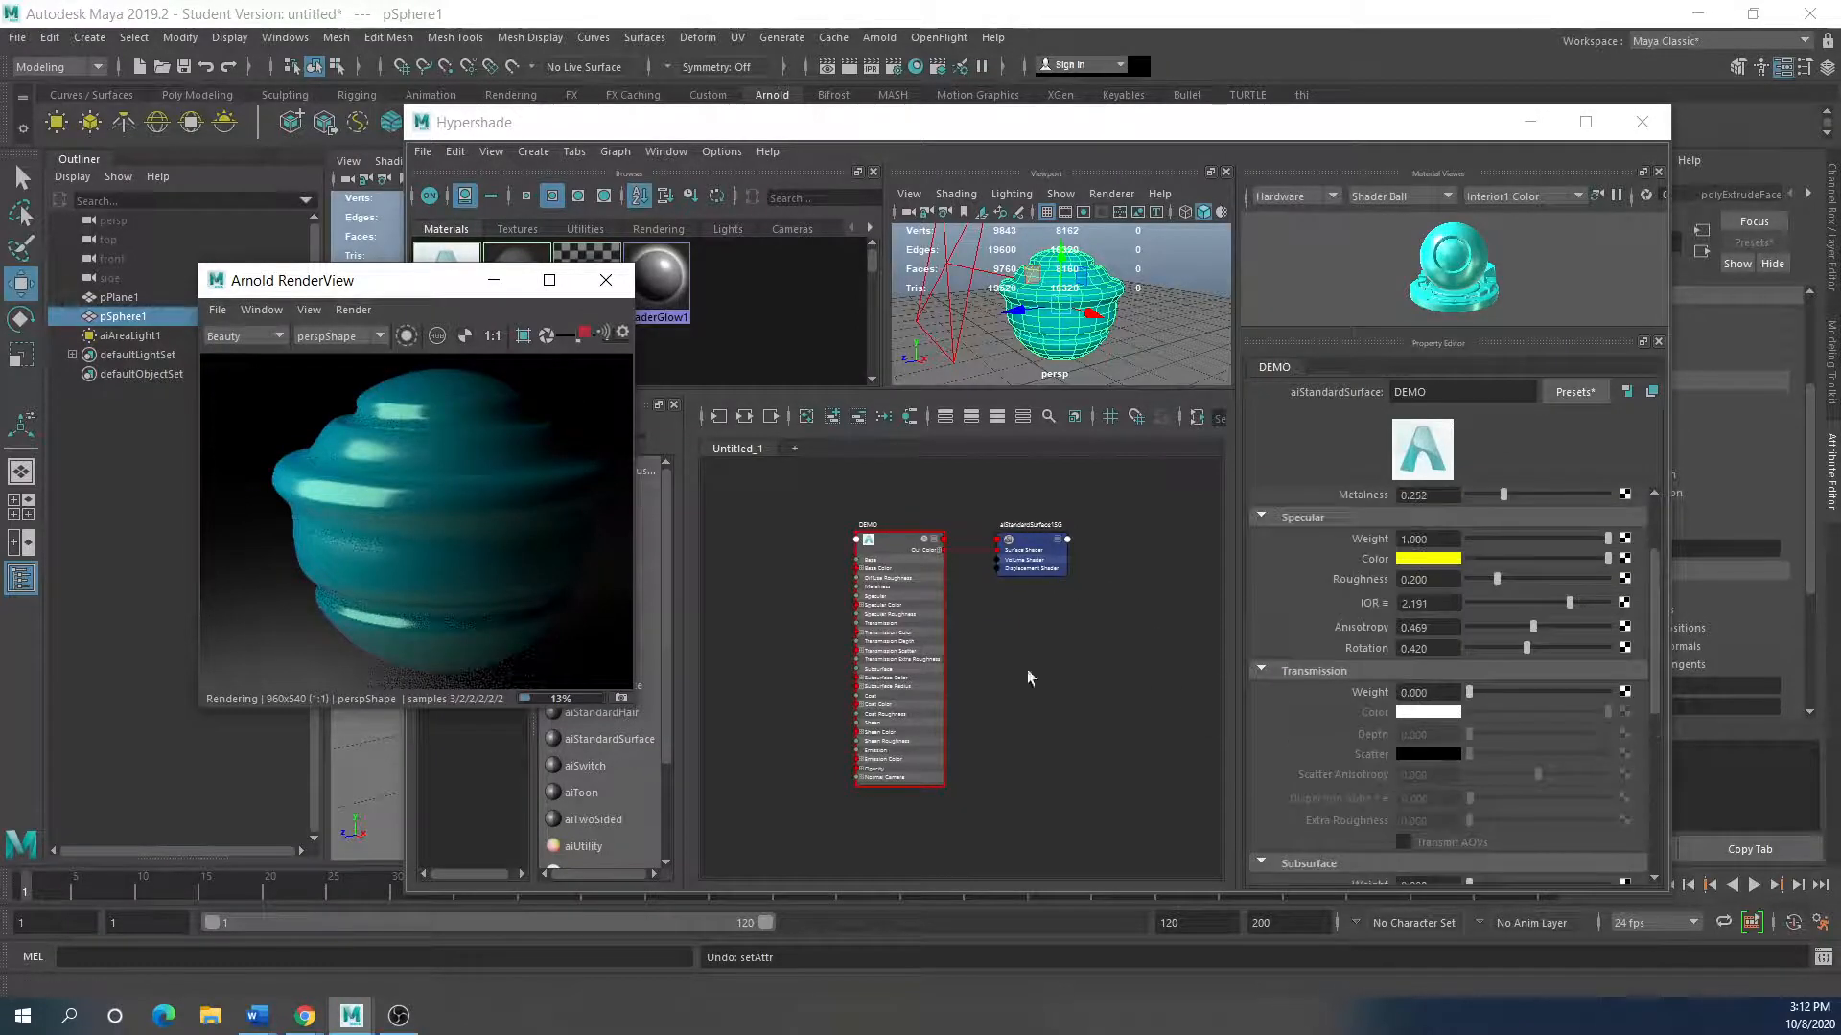
pyautogui.moveTo(405, 278); pyautogui.dragTo(320, 318)
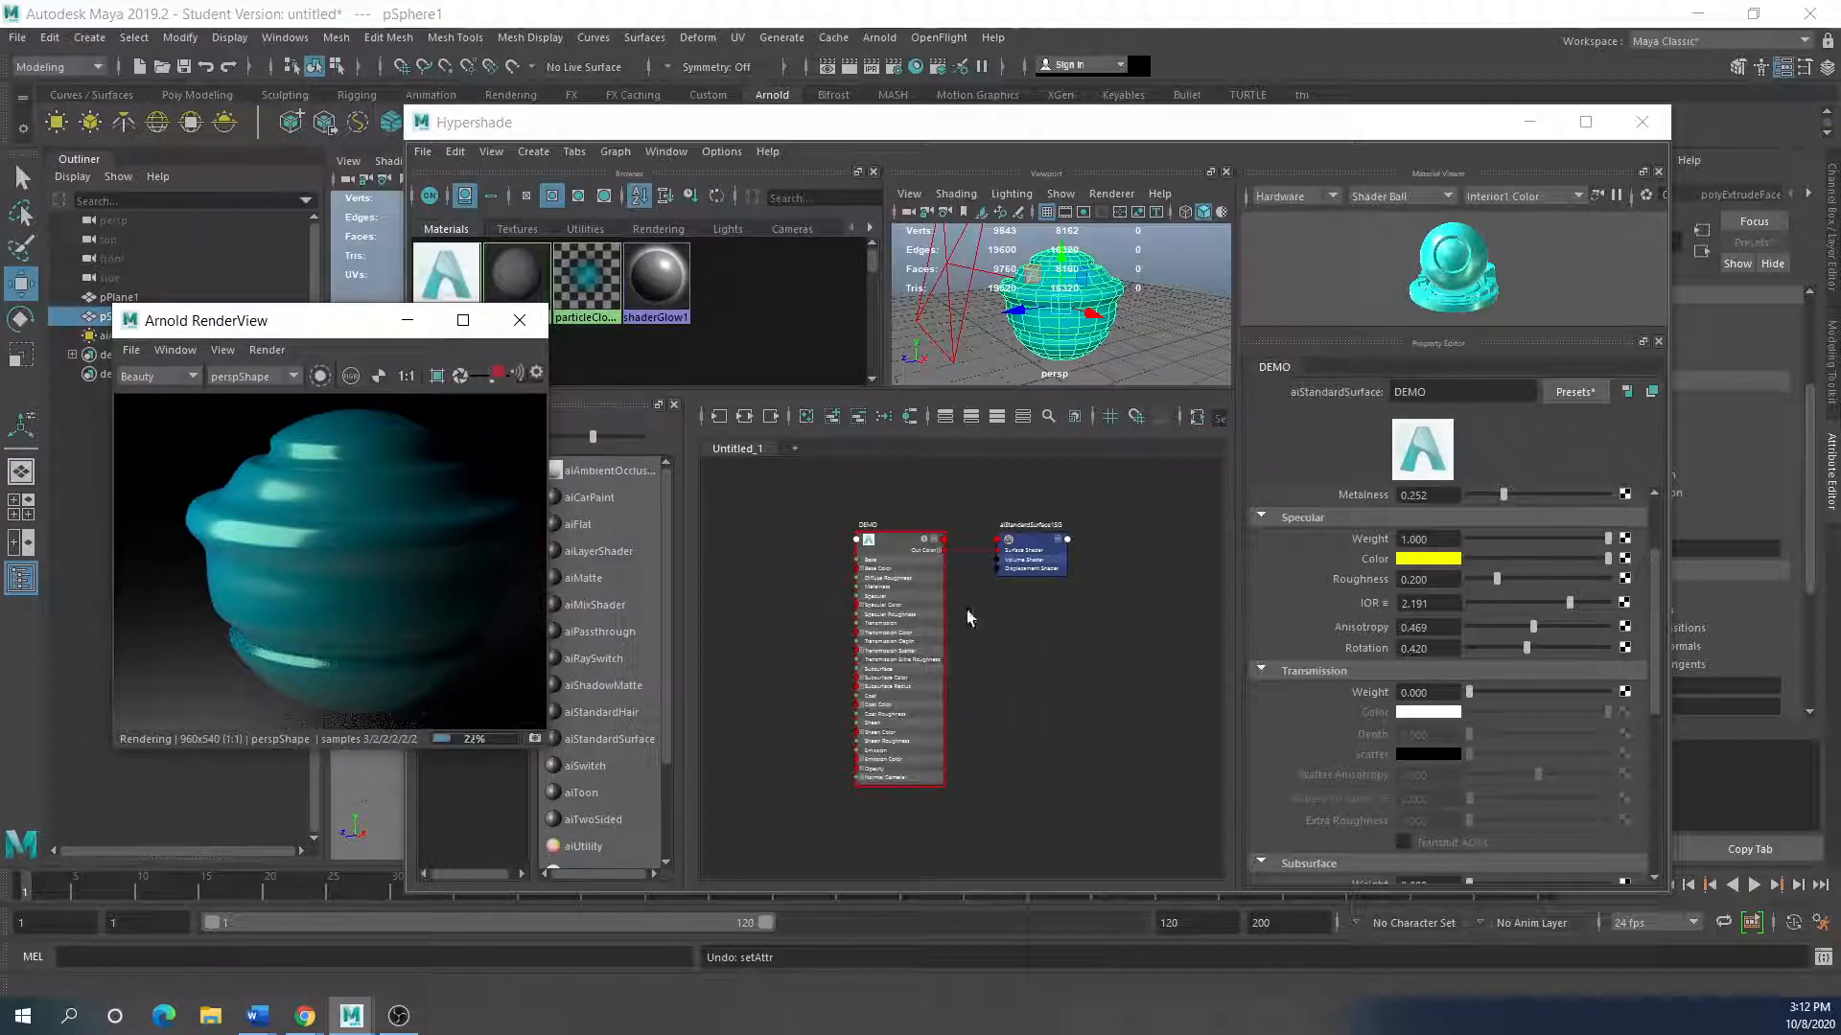
# Step: Clear the Hypershade node graph and create a new aiStandardSurface shader
pyautogui.click(884, 556)
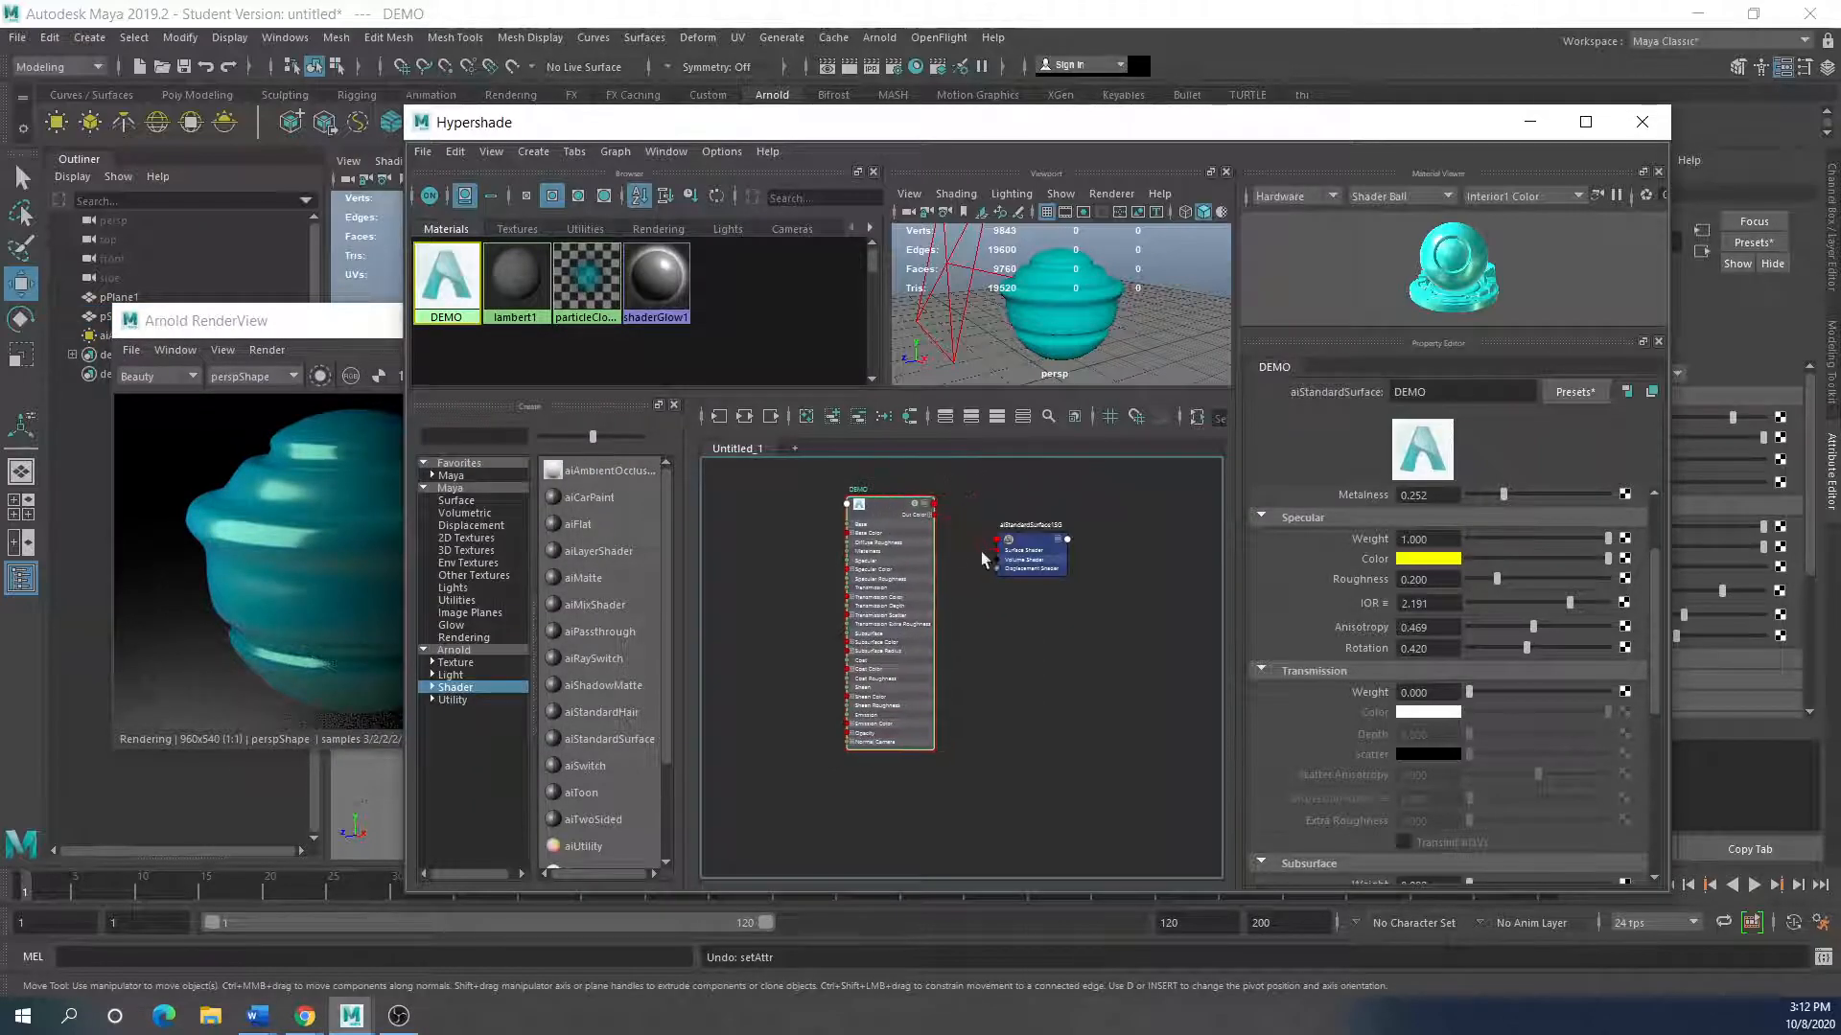
pyautogui.click(807, 418)
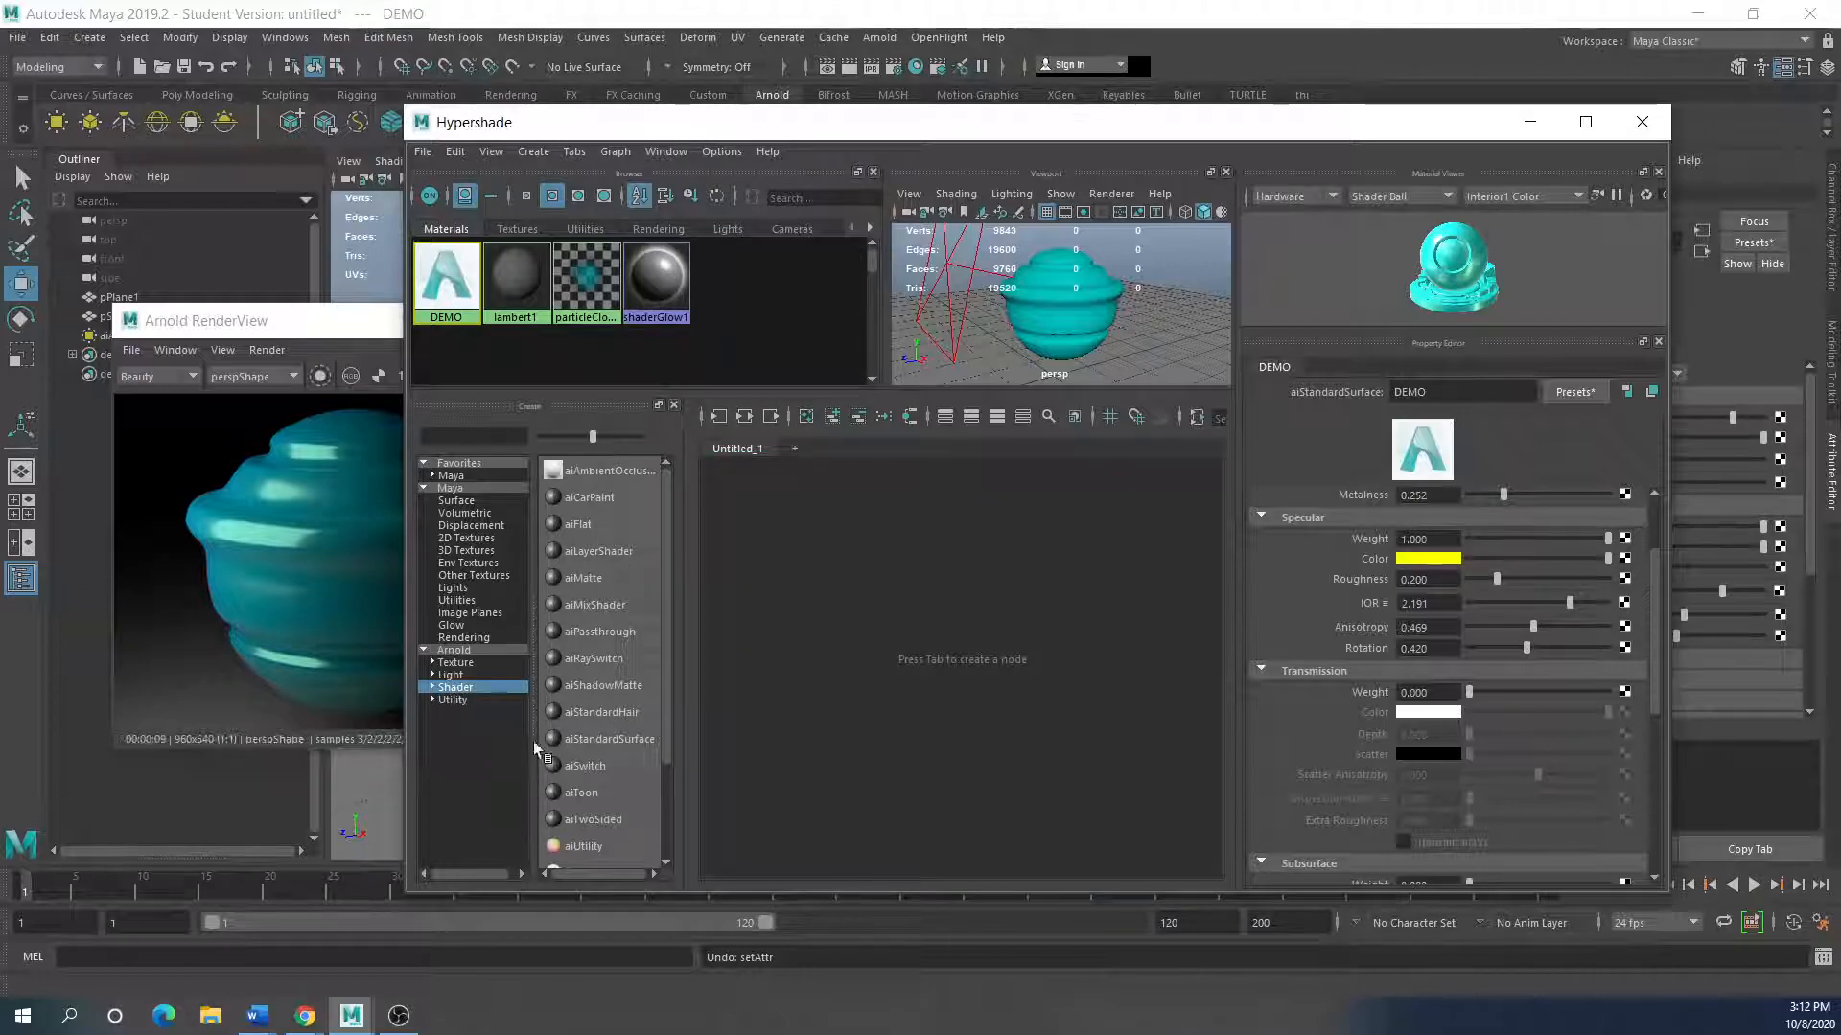
pyautogui.click(606, 741)
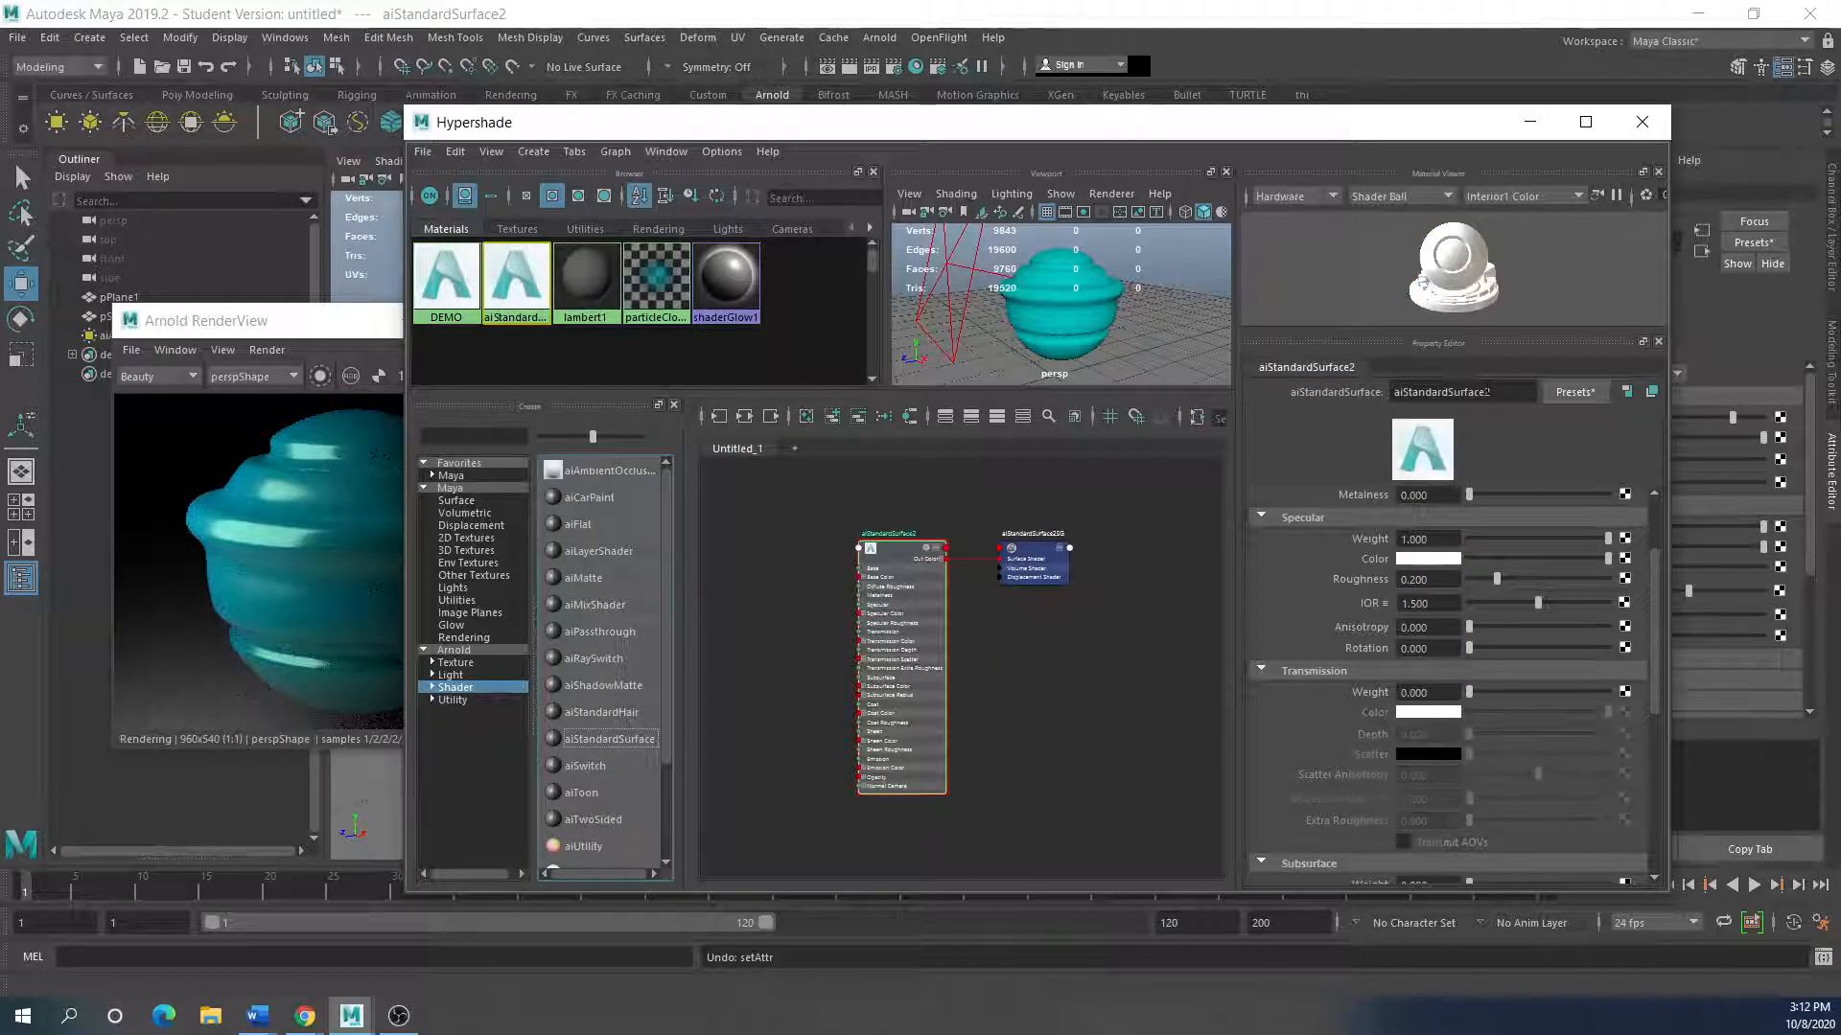
# Step: Rename the new aiStandardSurface shader as preset and shift its node away from its shading group
pyautogui.doubleClick(1503, 392)
pyautogui.write('preset')
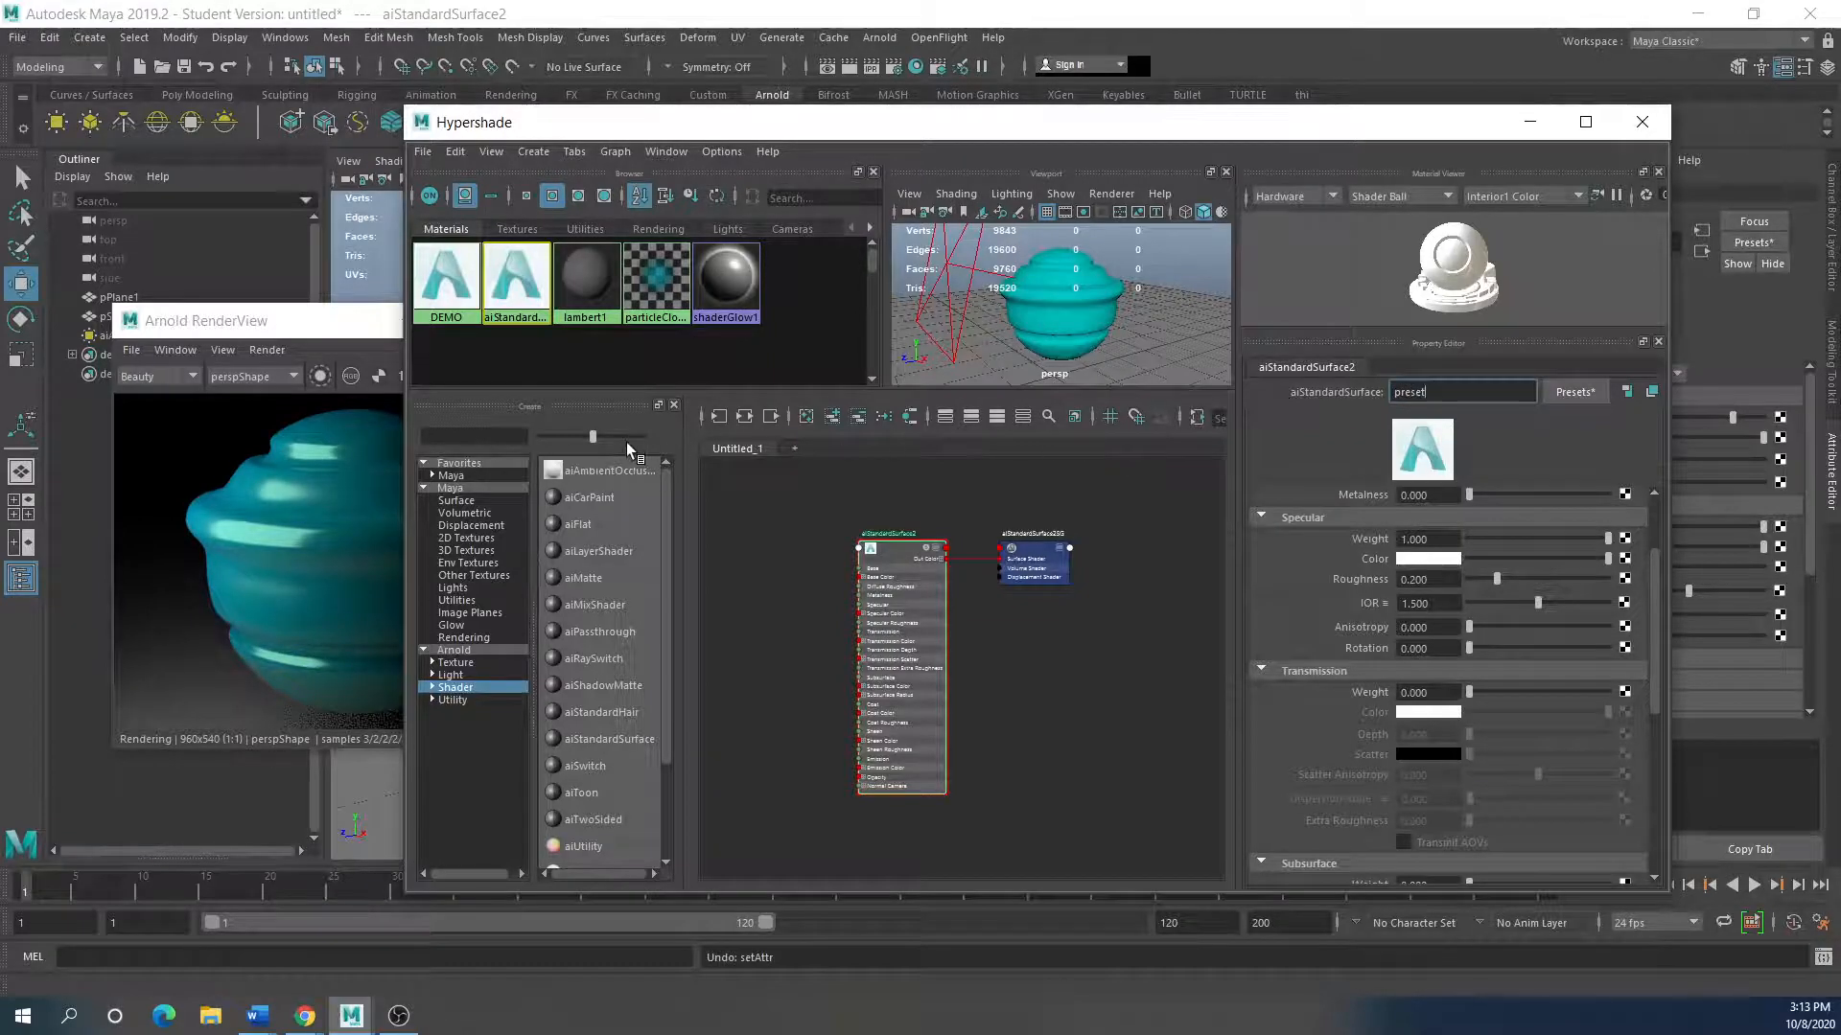
pyautogui.press('Return')
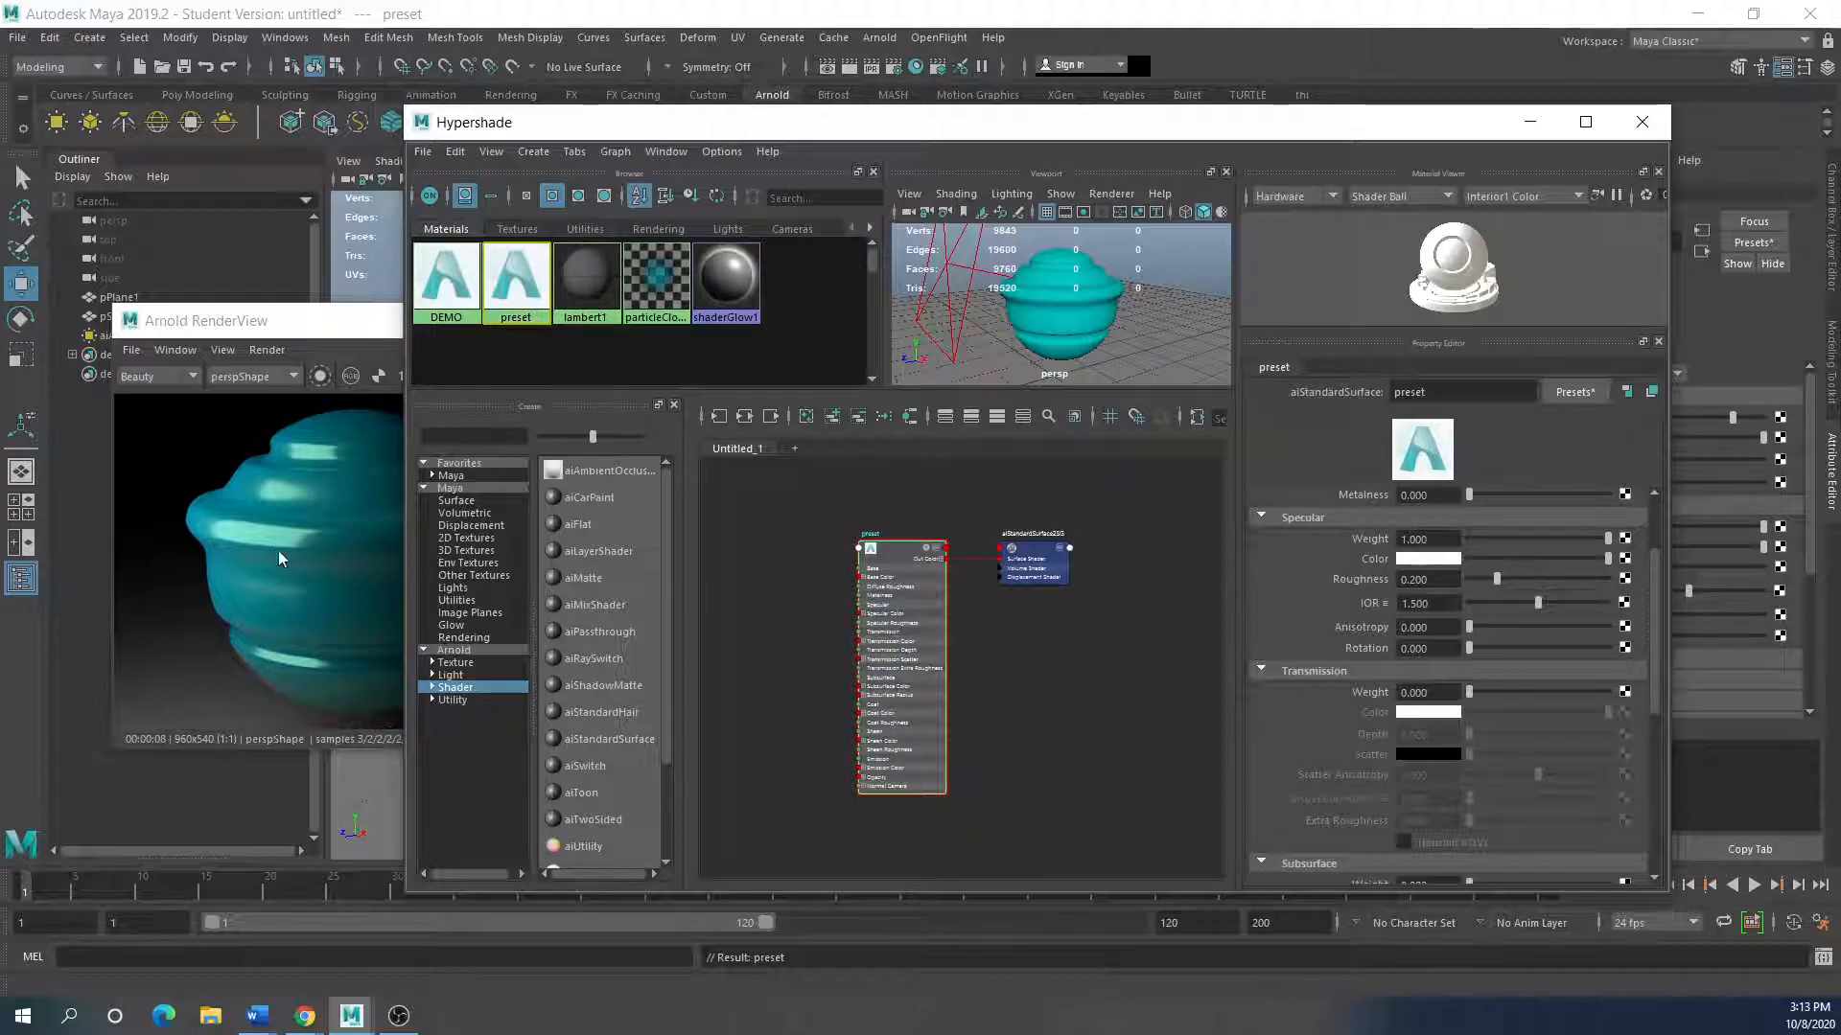
pyautogui.moveTo(886, 560)
pyautogui.mouseDown()
pyautogui.moveTo(914, 561)
pyautogui.moveTo(854, 561)
pyautogui.mouseUp()
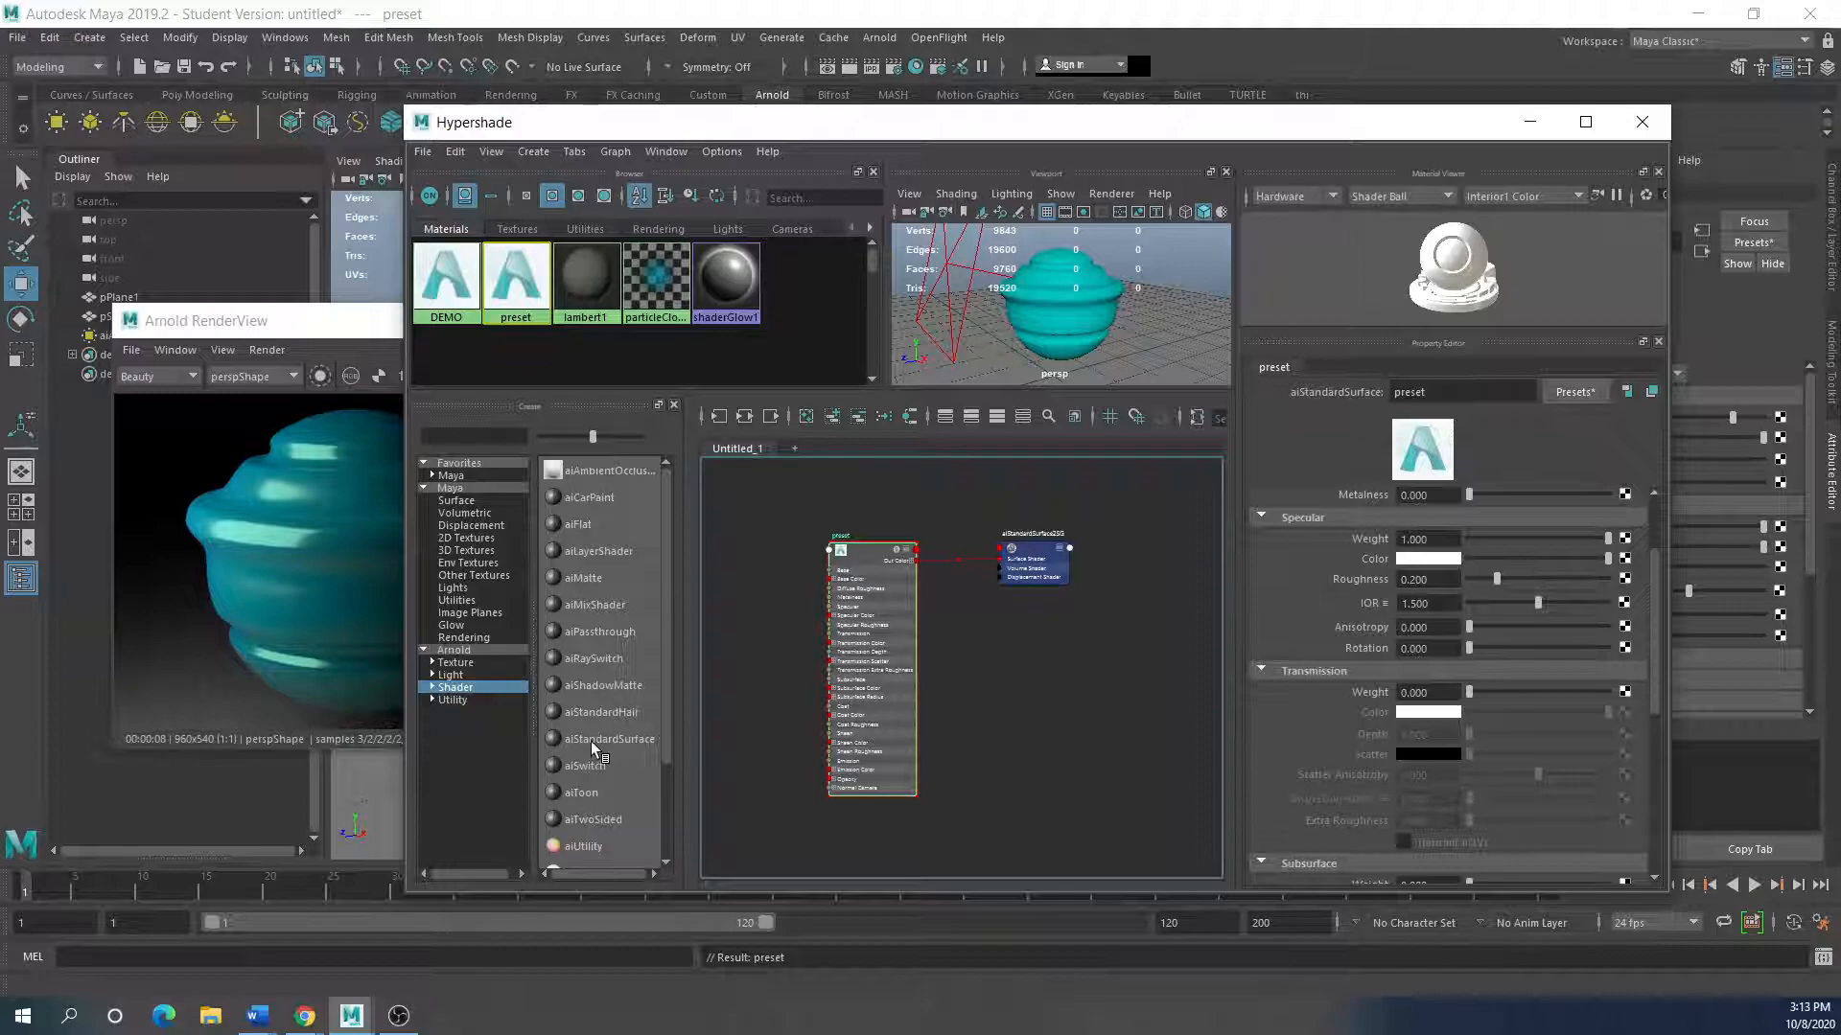
# Step: Replace the preset shader's settings with the Balloon preset
pyautogui.click(1577, 393)
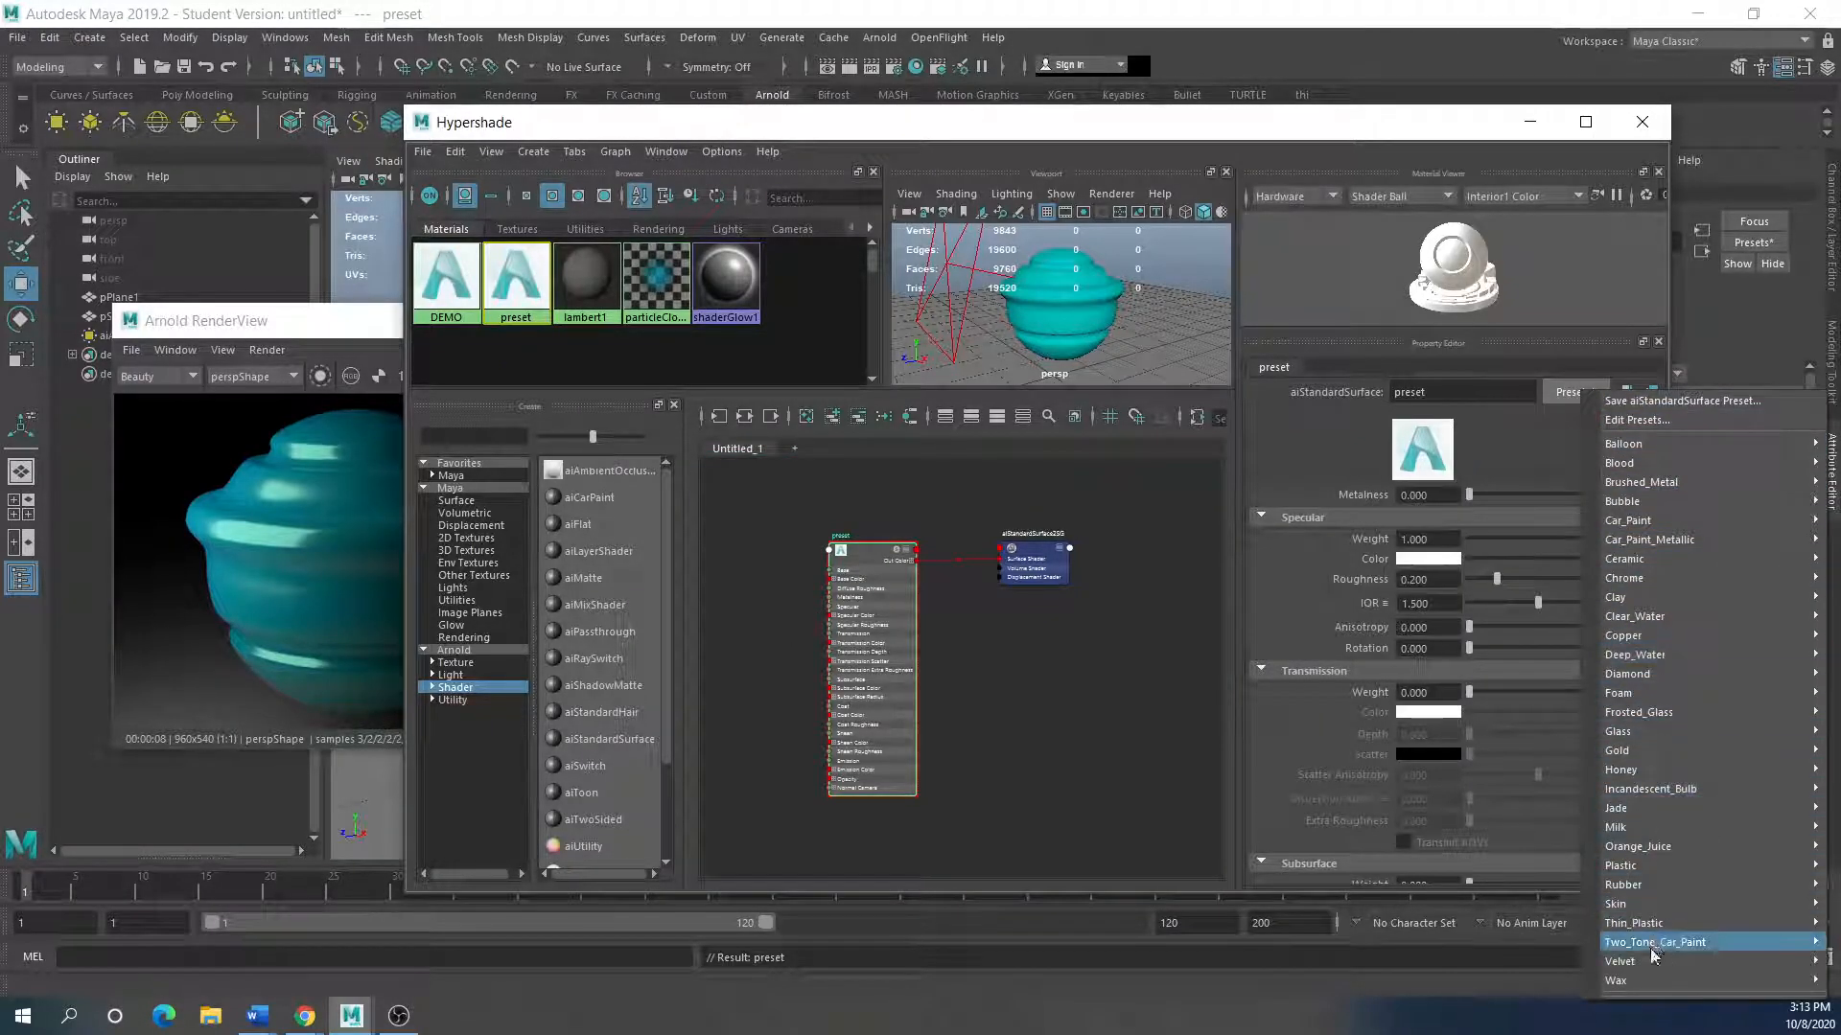
pyautogui.moveTo(1649, 961)
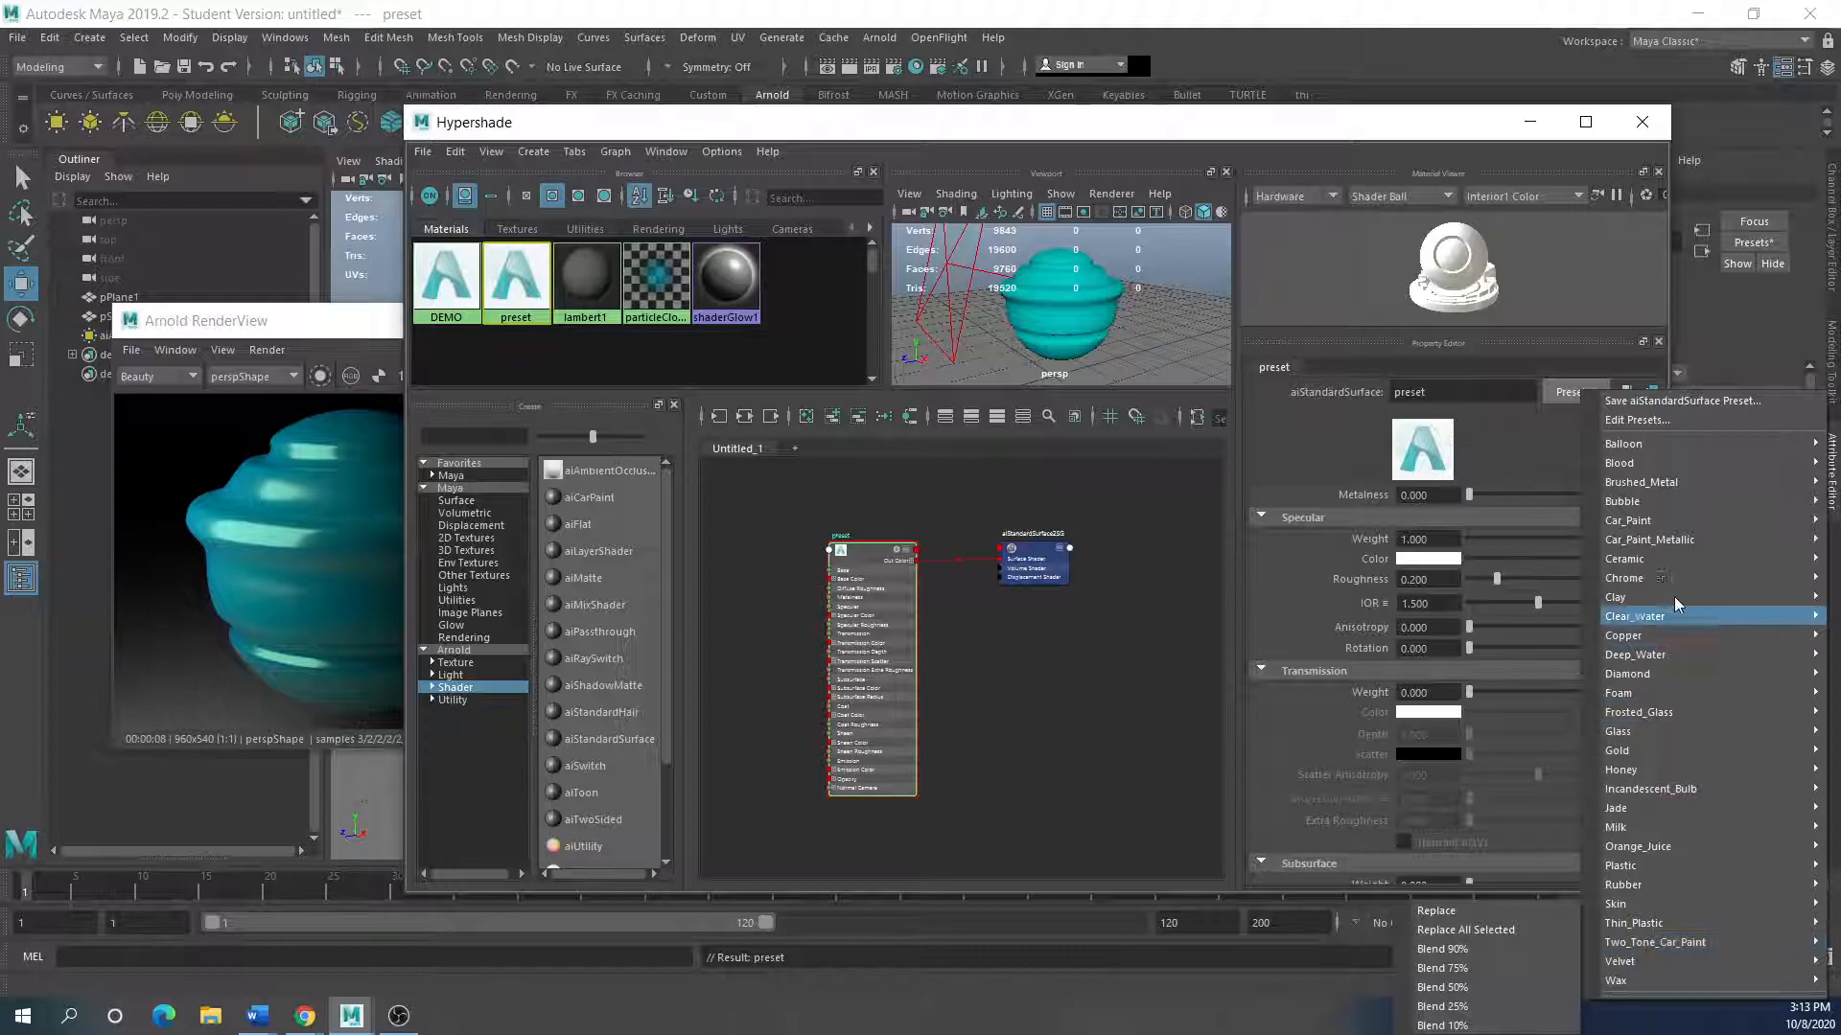
pyautogui.moveTo(1631, 447)
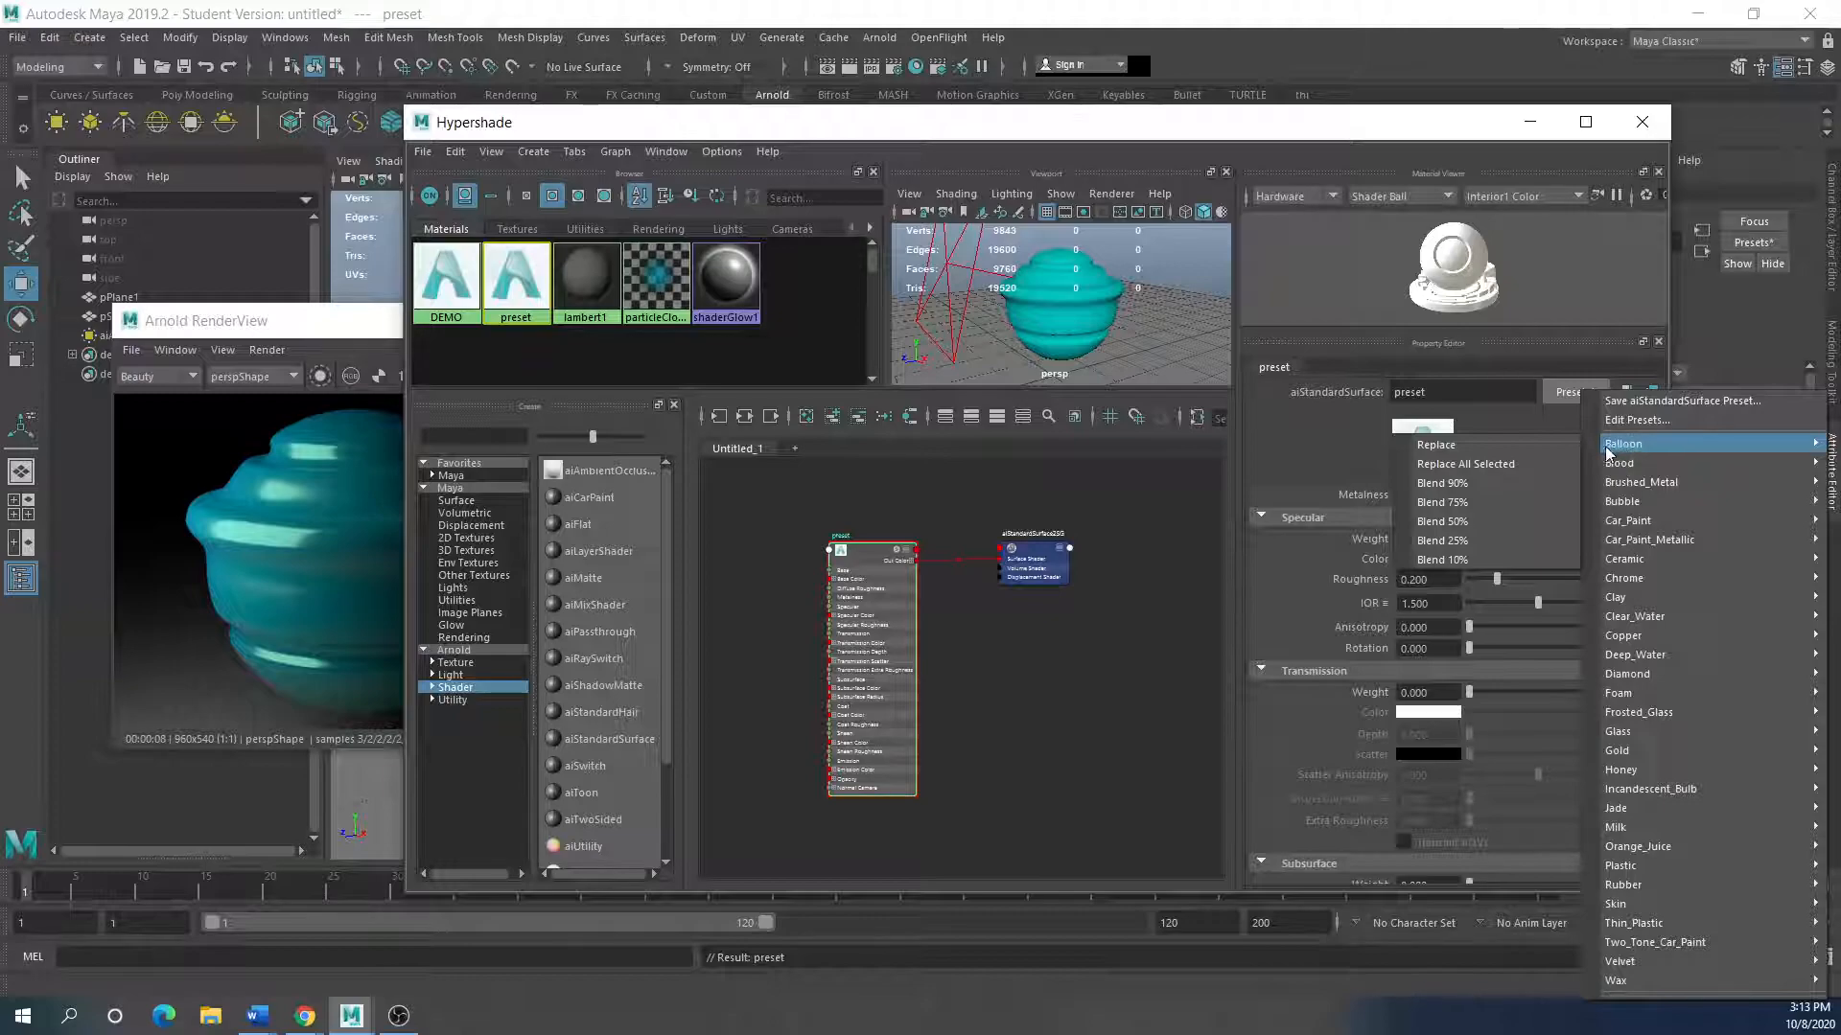
pyautogui.click(1448, 452)
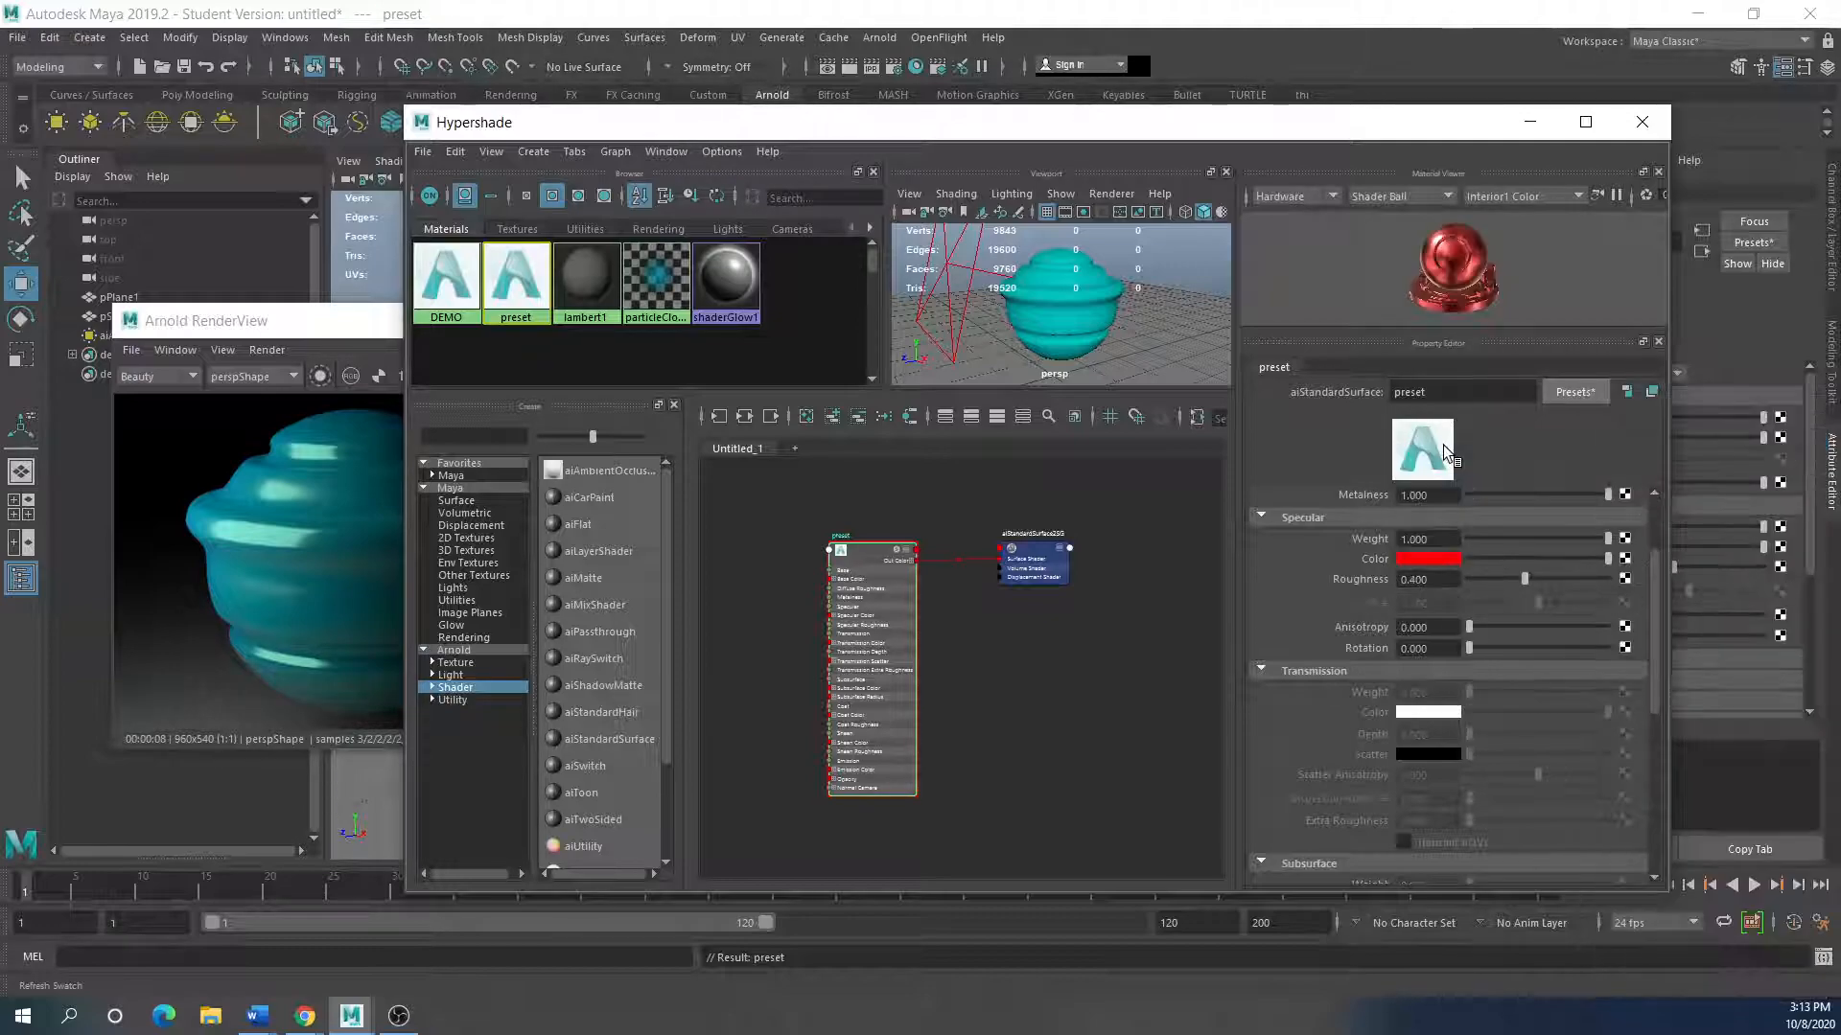
# Step: Assign the preset shader to the sphere and bring the render view forward to check it
pyautogui.click(1082, 313)
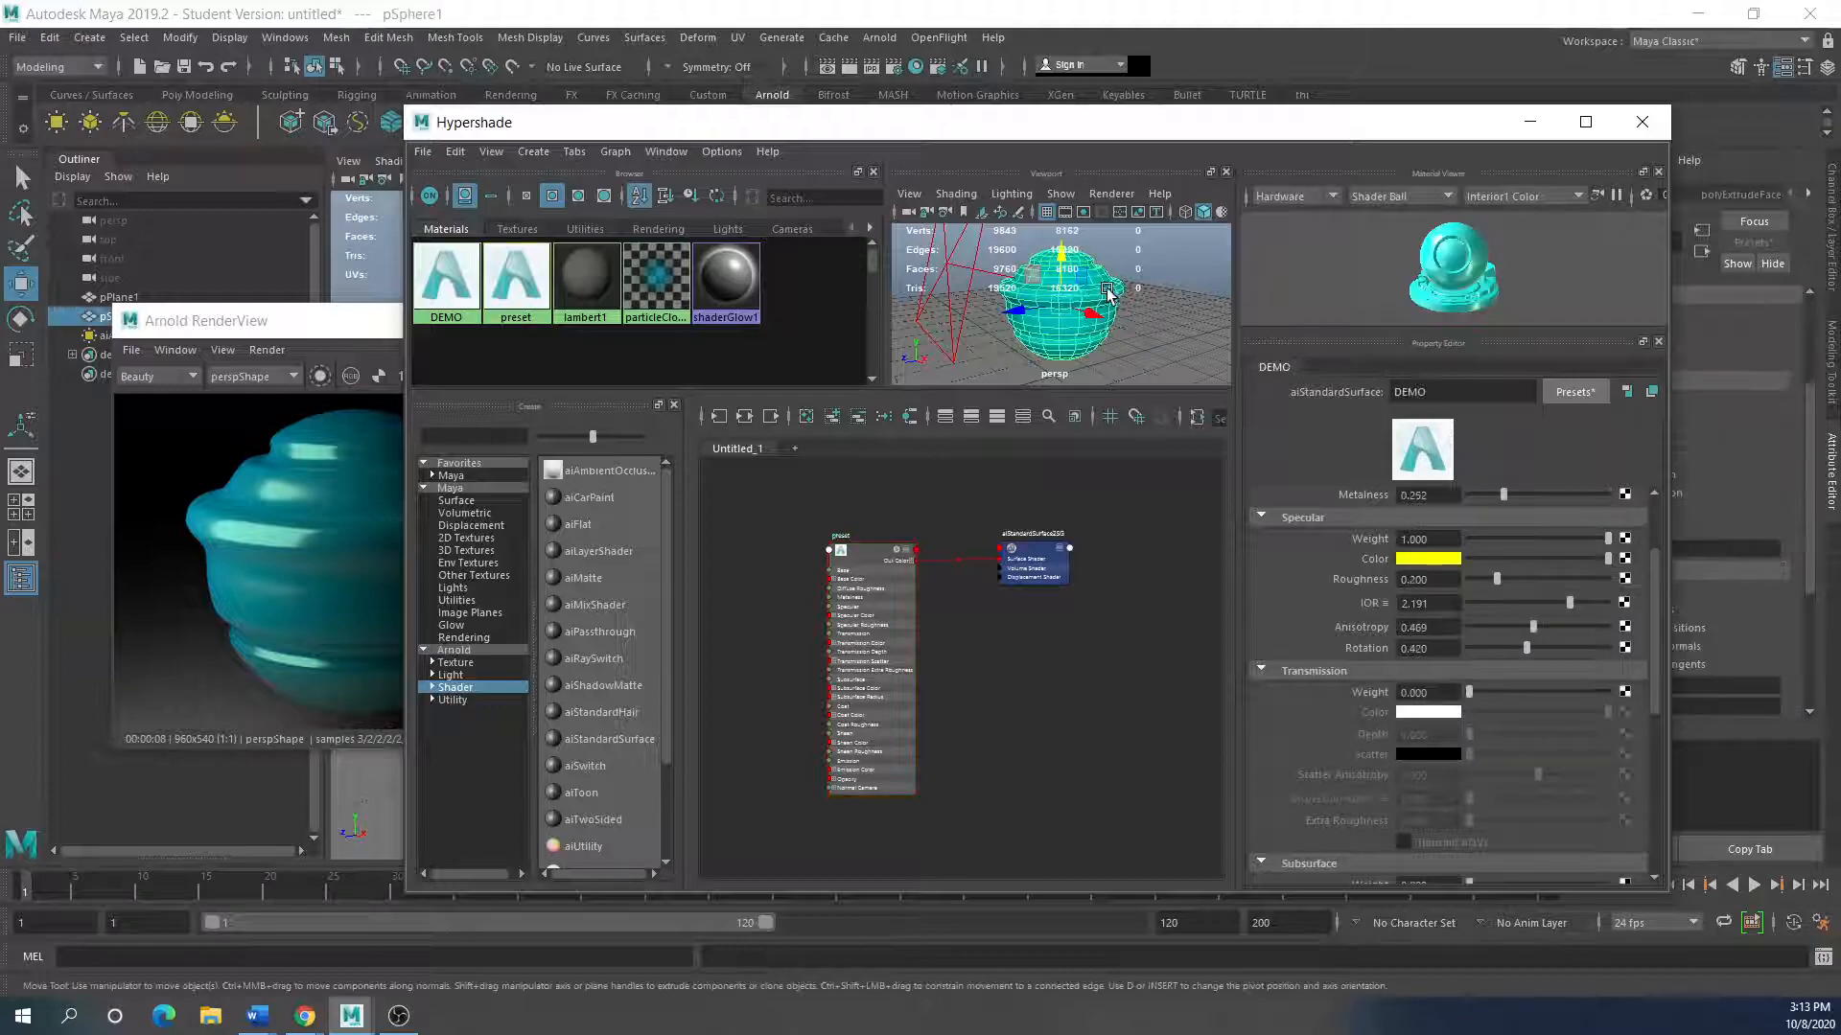
pyautogui.moveTo(516, 270); pyautogui.dragTo(519, 223, button='right')
pyautogui.moveTo(312, 330); pyautogui.dragTo(281, 320)
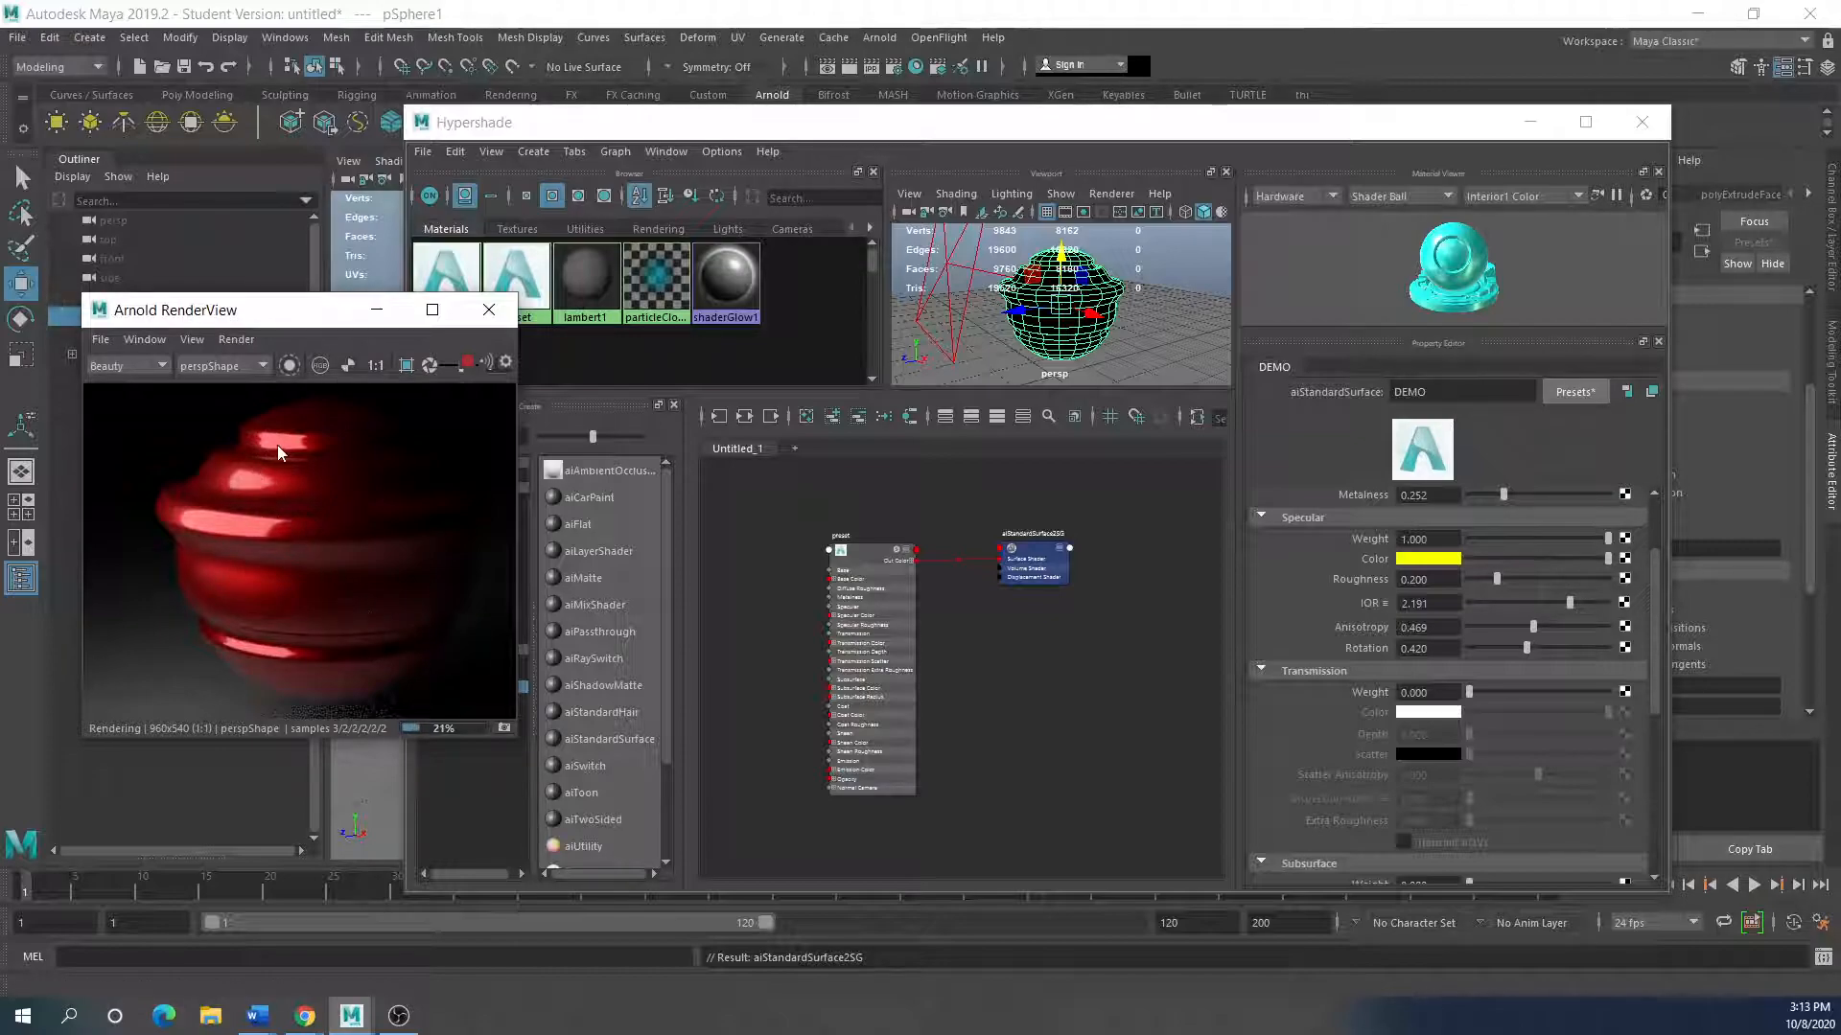
pyautogui.scroll(3, 1389, 648)
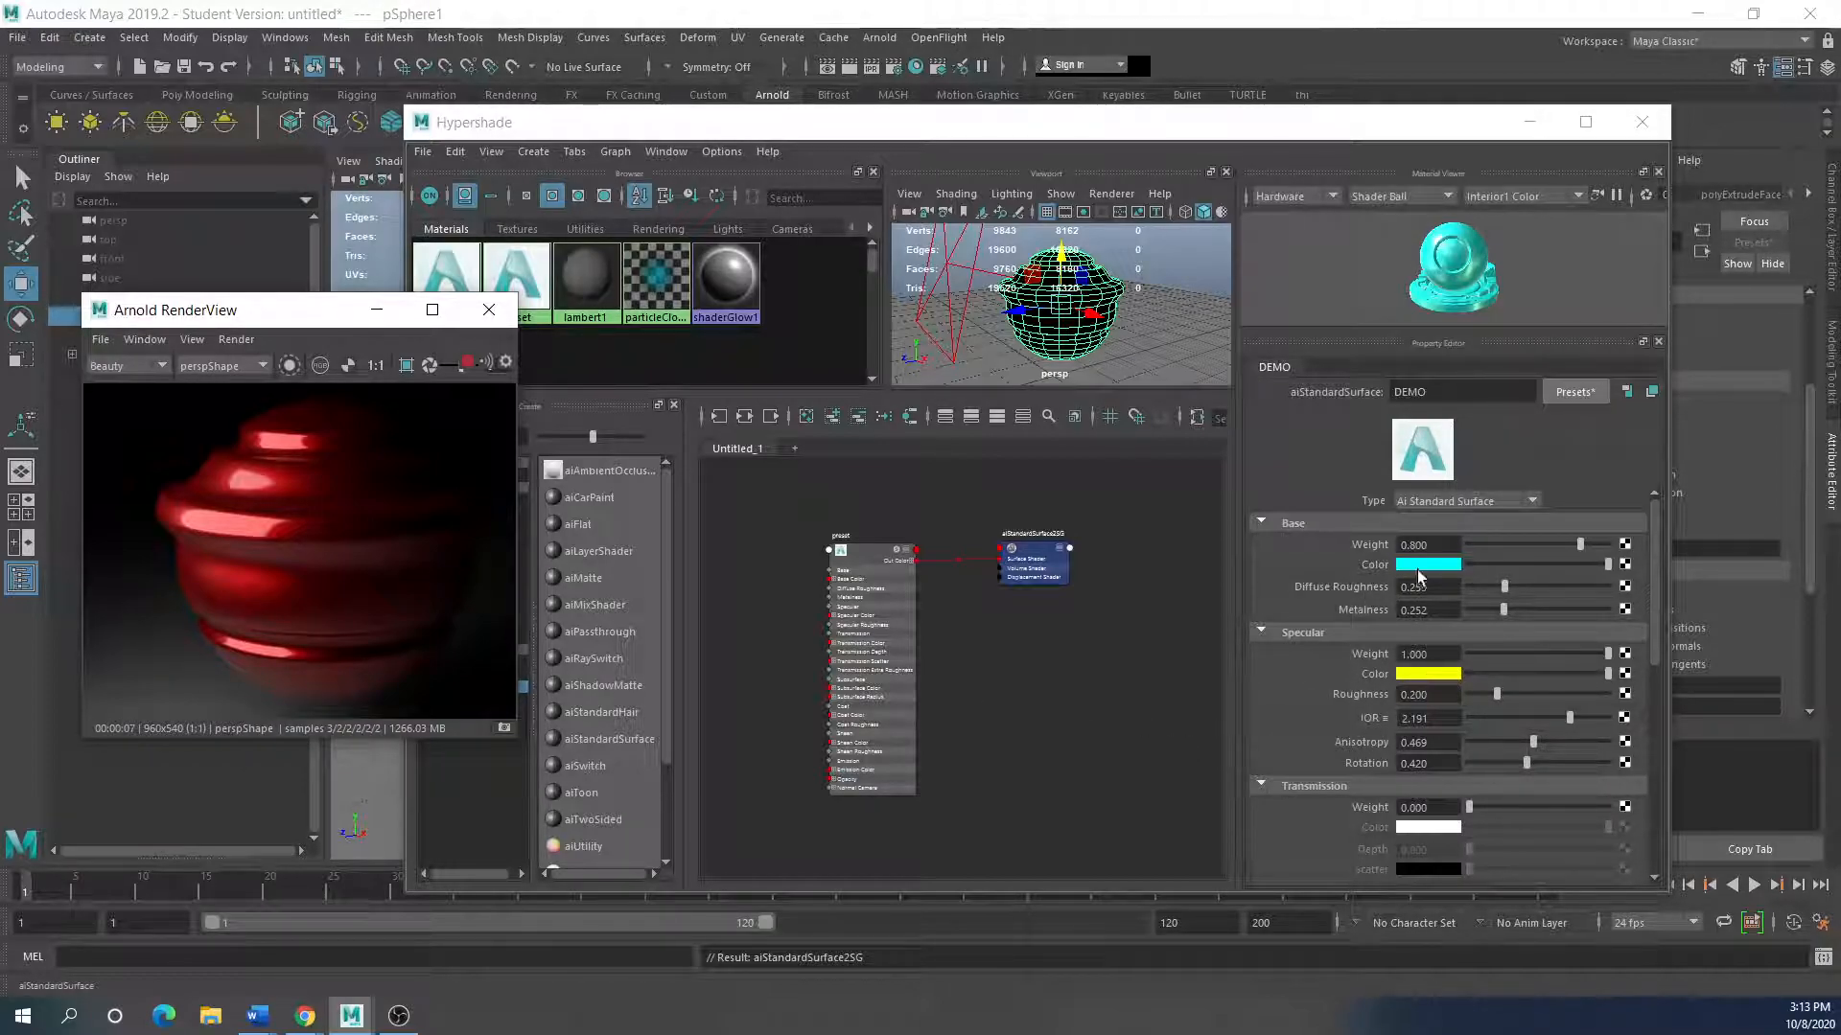
# Step: Set the preset shader's metalness to 0.413 and review the render and remaining parameters
pyautogui.click(867, 551)
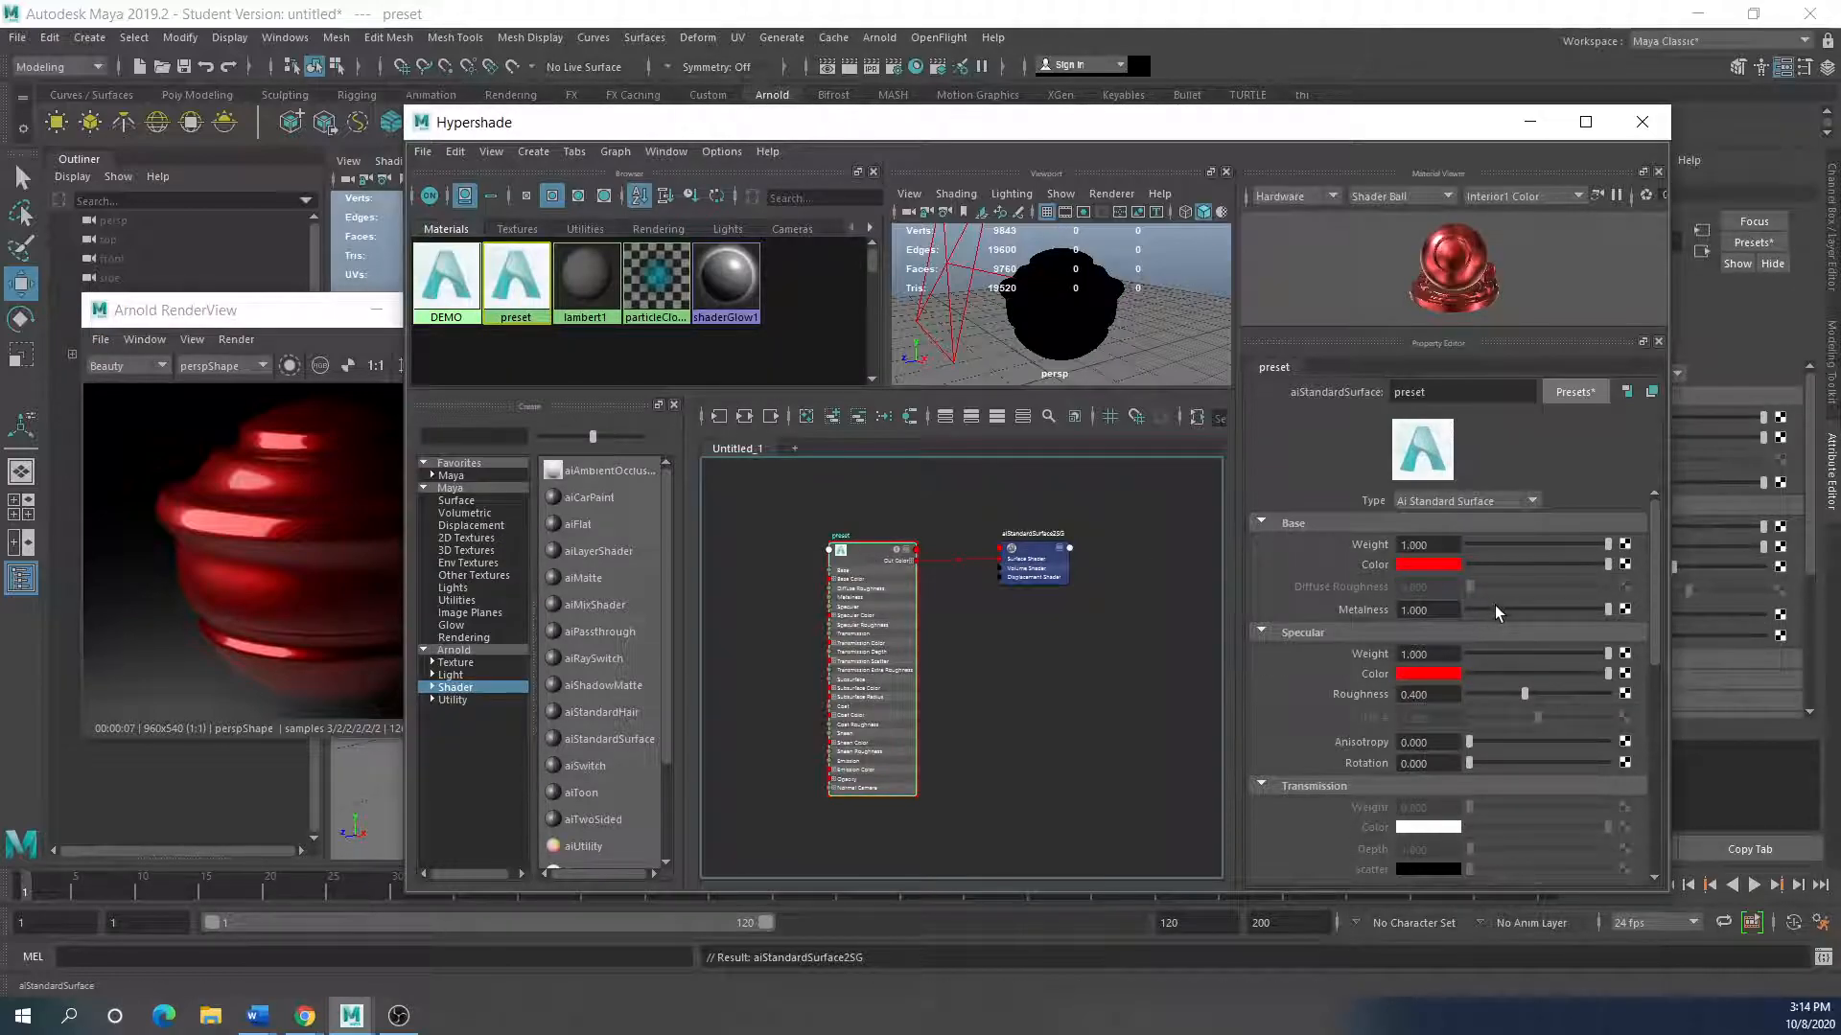
pyautogui.moveTo(1609, 606); pyautogui.dragTo(1526, 609)
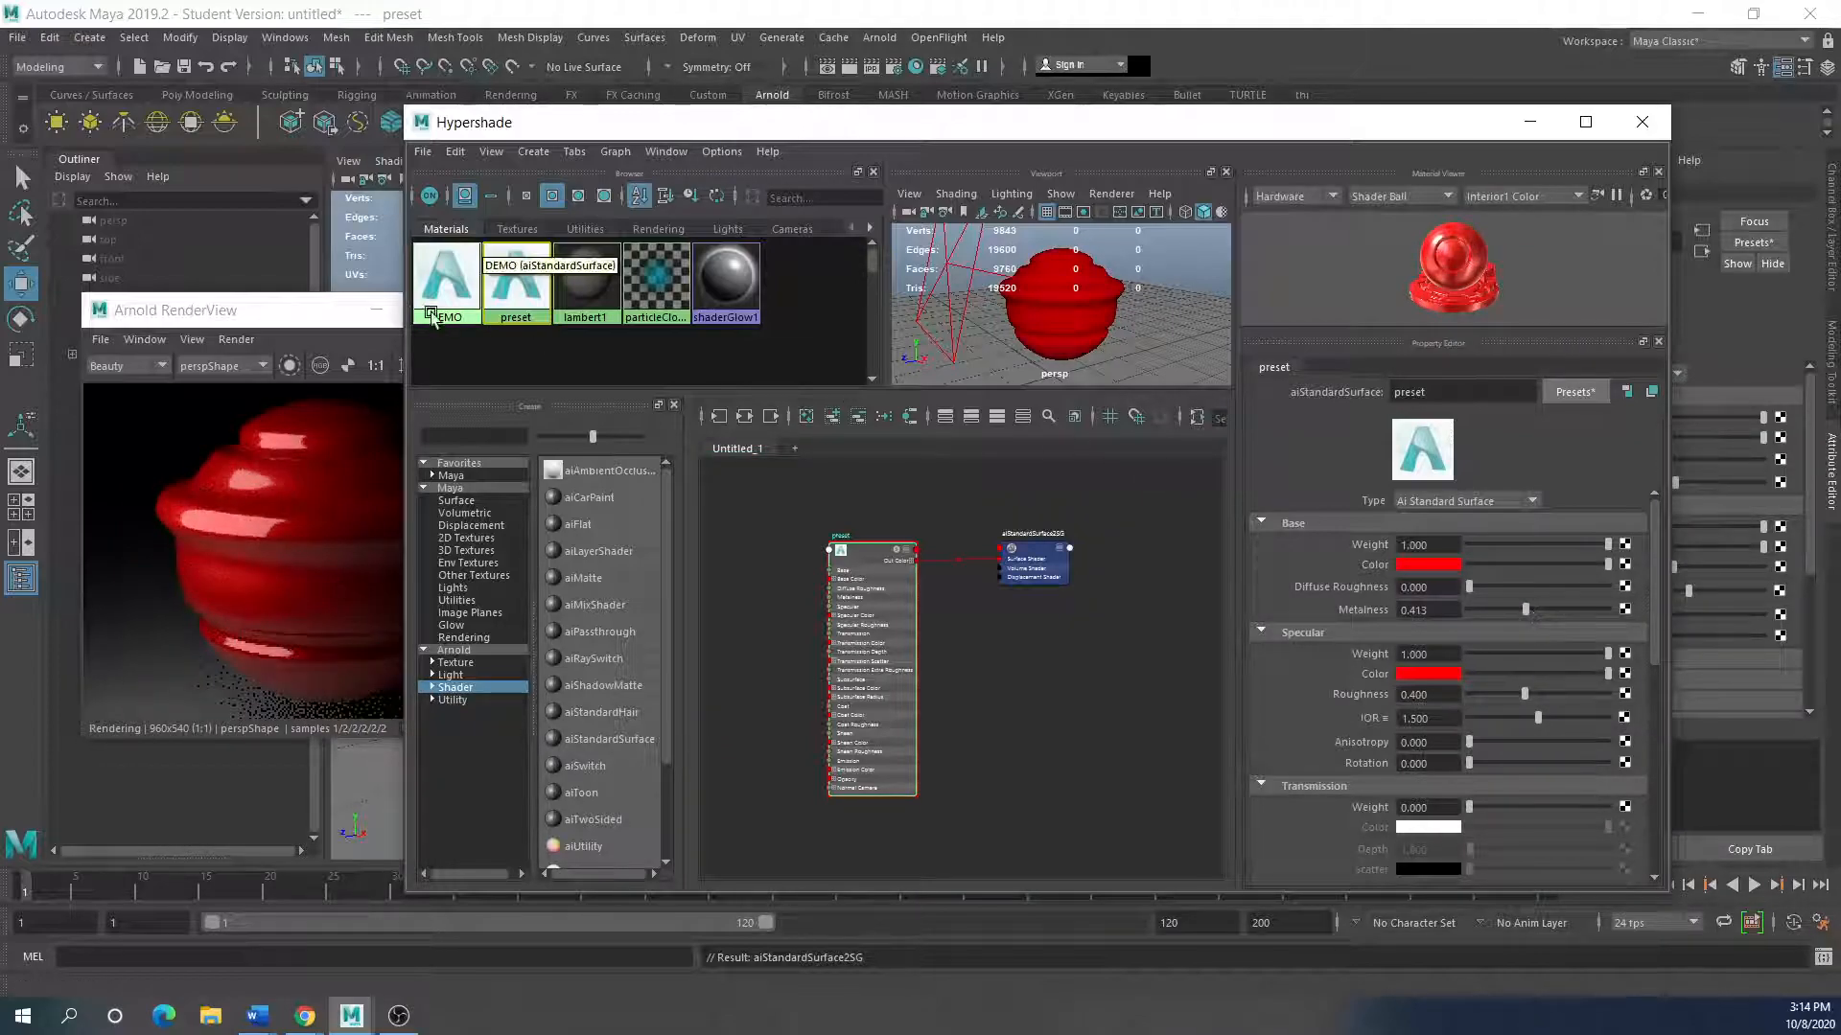
pyautogui.moveTo(281, 313); pyautogui.dragTo(346, 303)
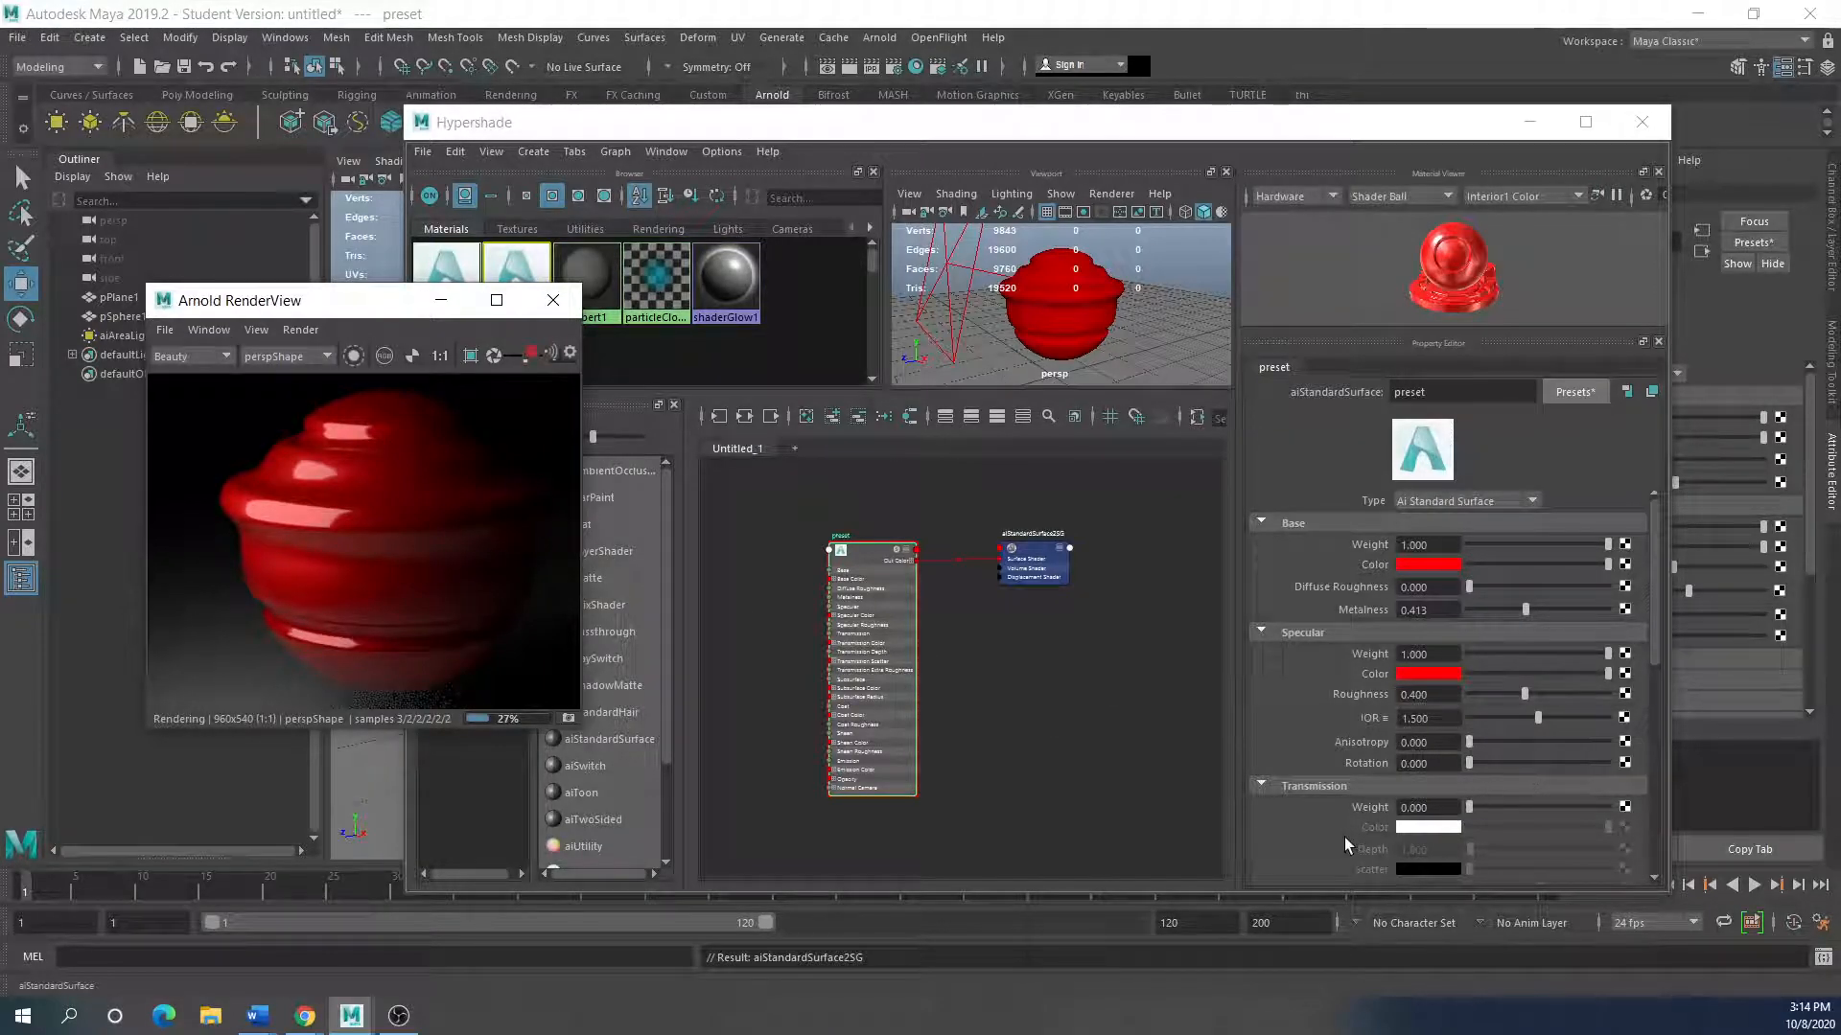
pyautogui.scroll(-5, 1345, 837)
pyautogui.scroll(3, 1344, 836)
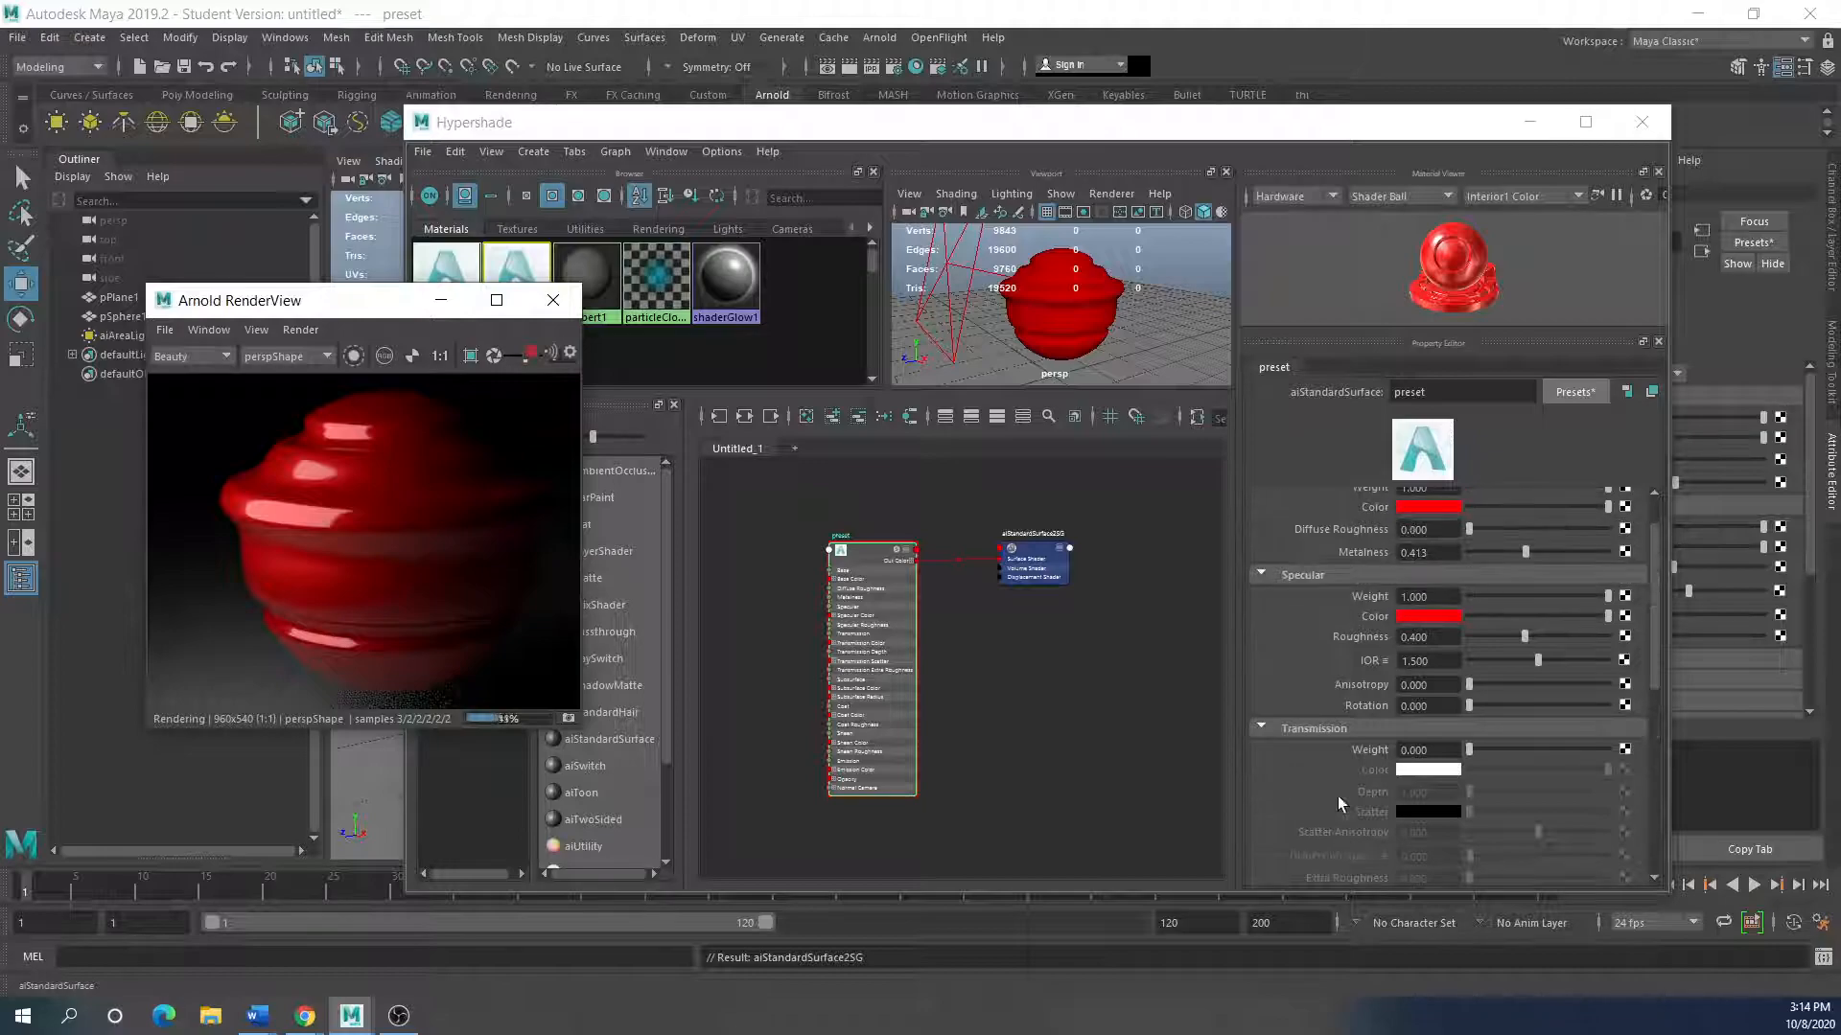
# Step: Replace the preset shader's settings with the Rubber preset and view the sphere in the render
pyautogui.click(1553, 391)
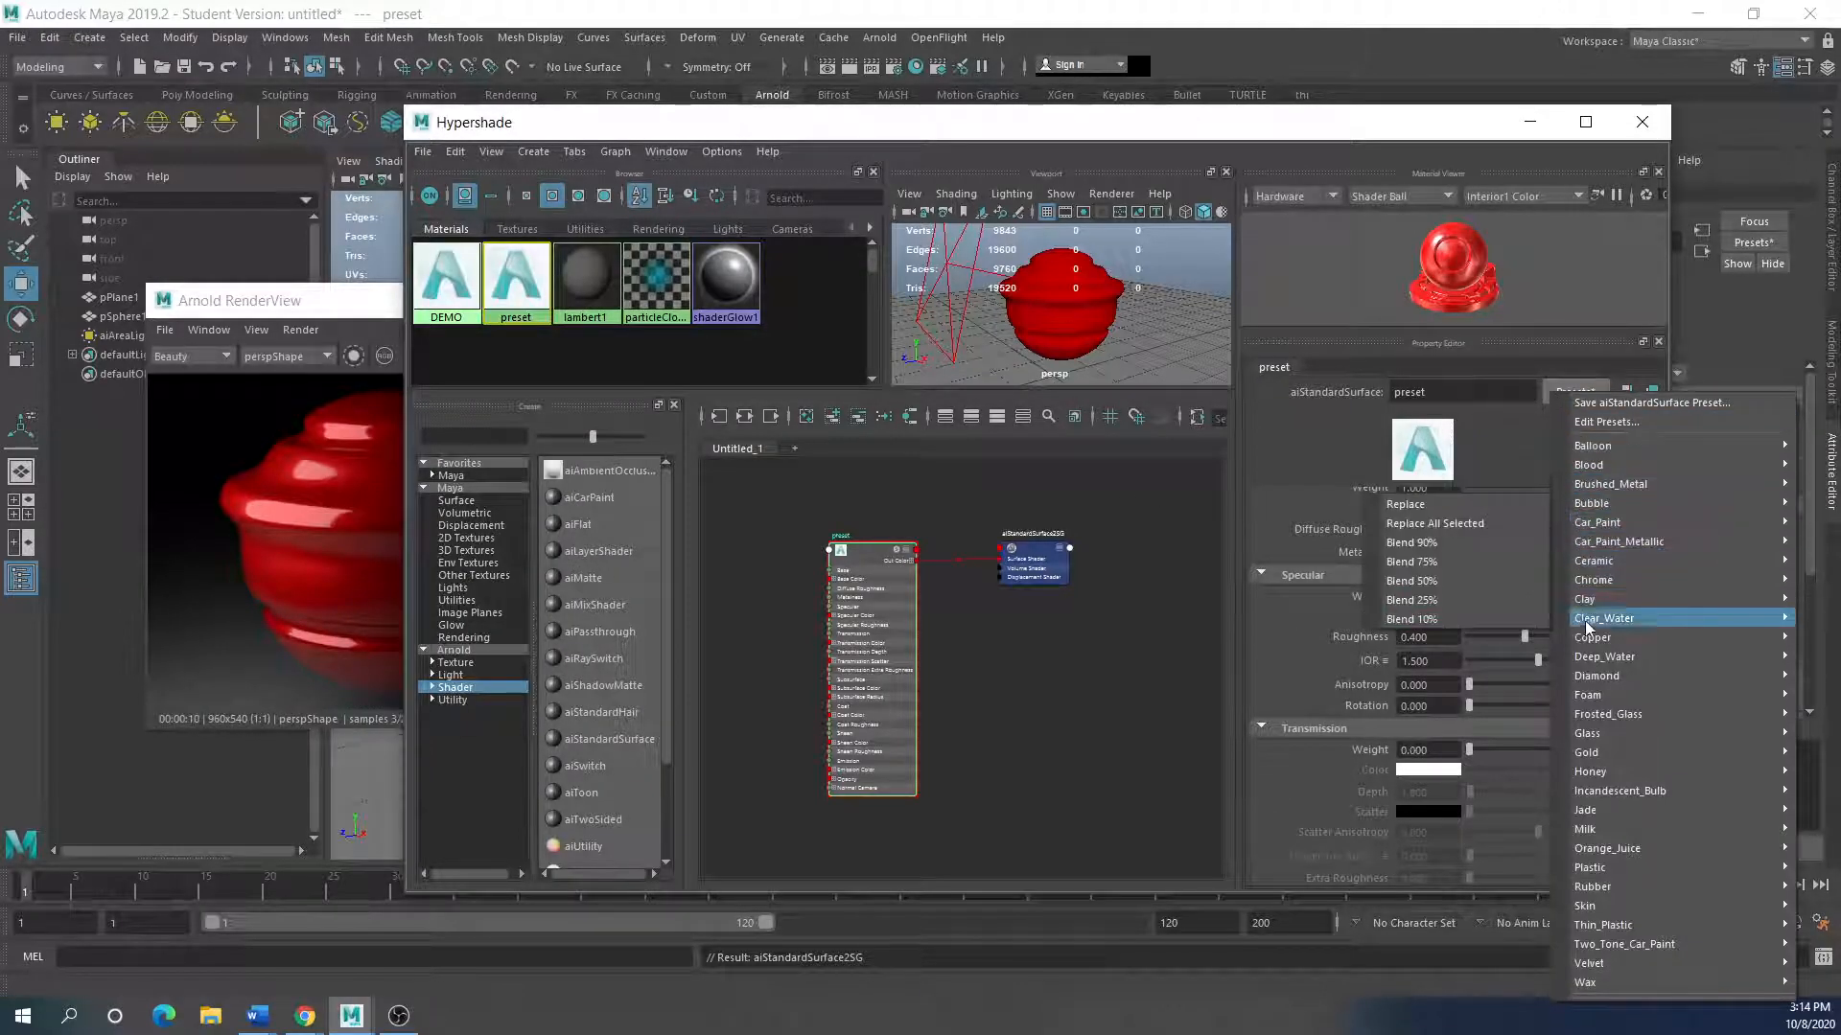
pyautogui.moveTo(1587, 848)
pyautogui.moveTo(1609, 888)
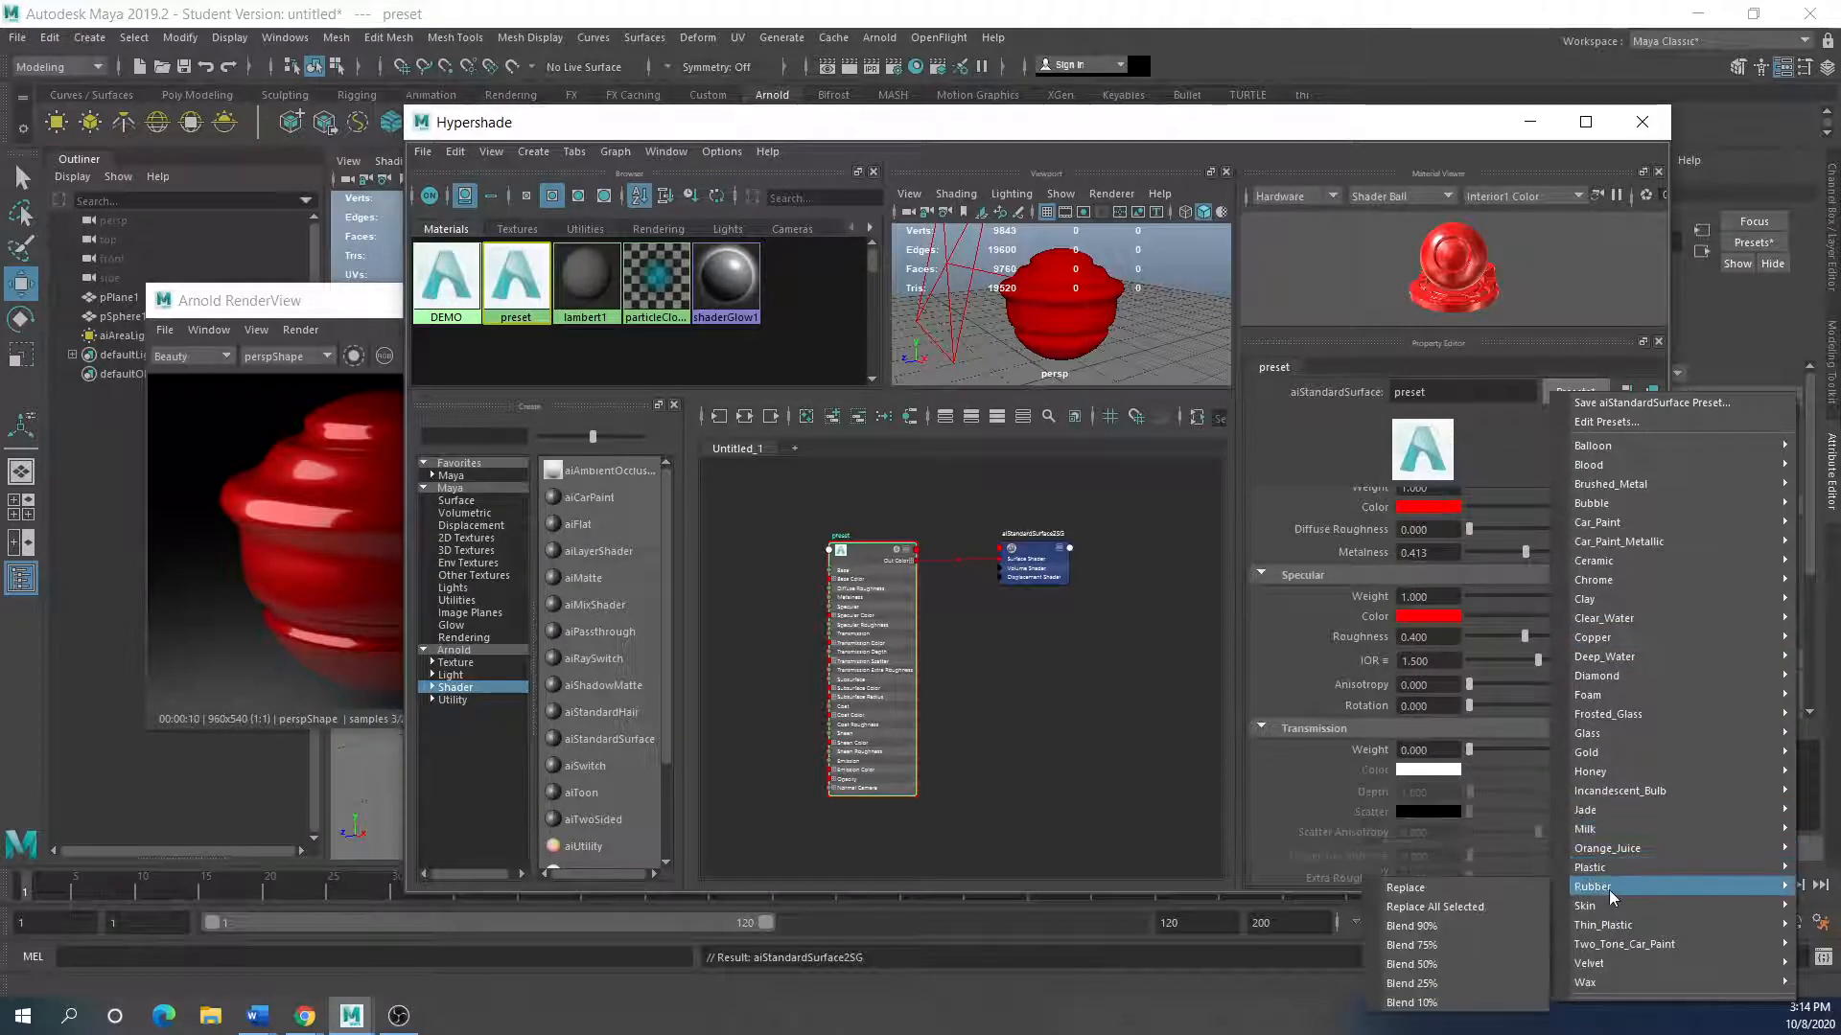
pyautogui.click(1418, 888)
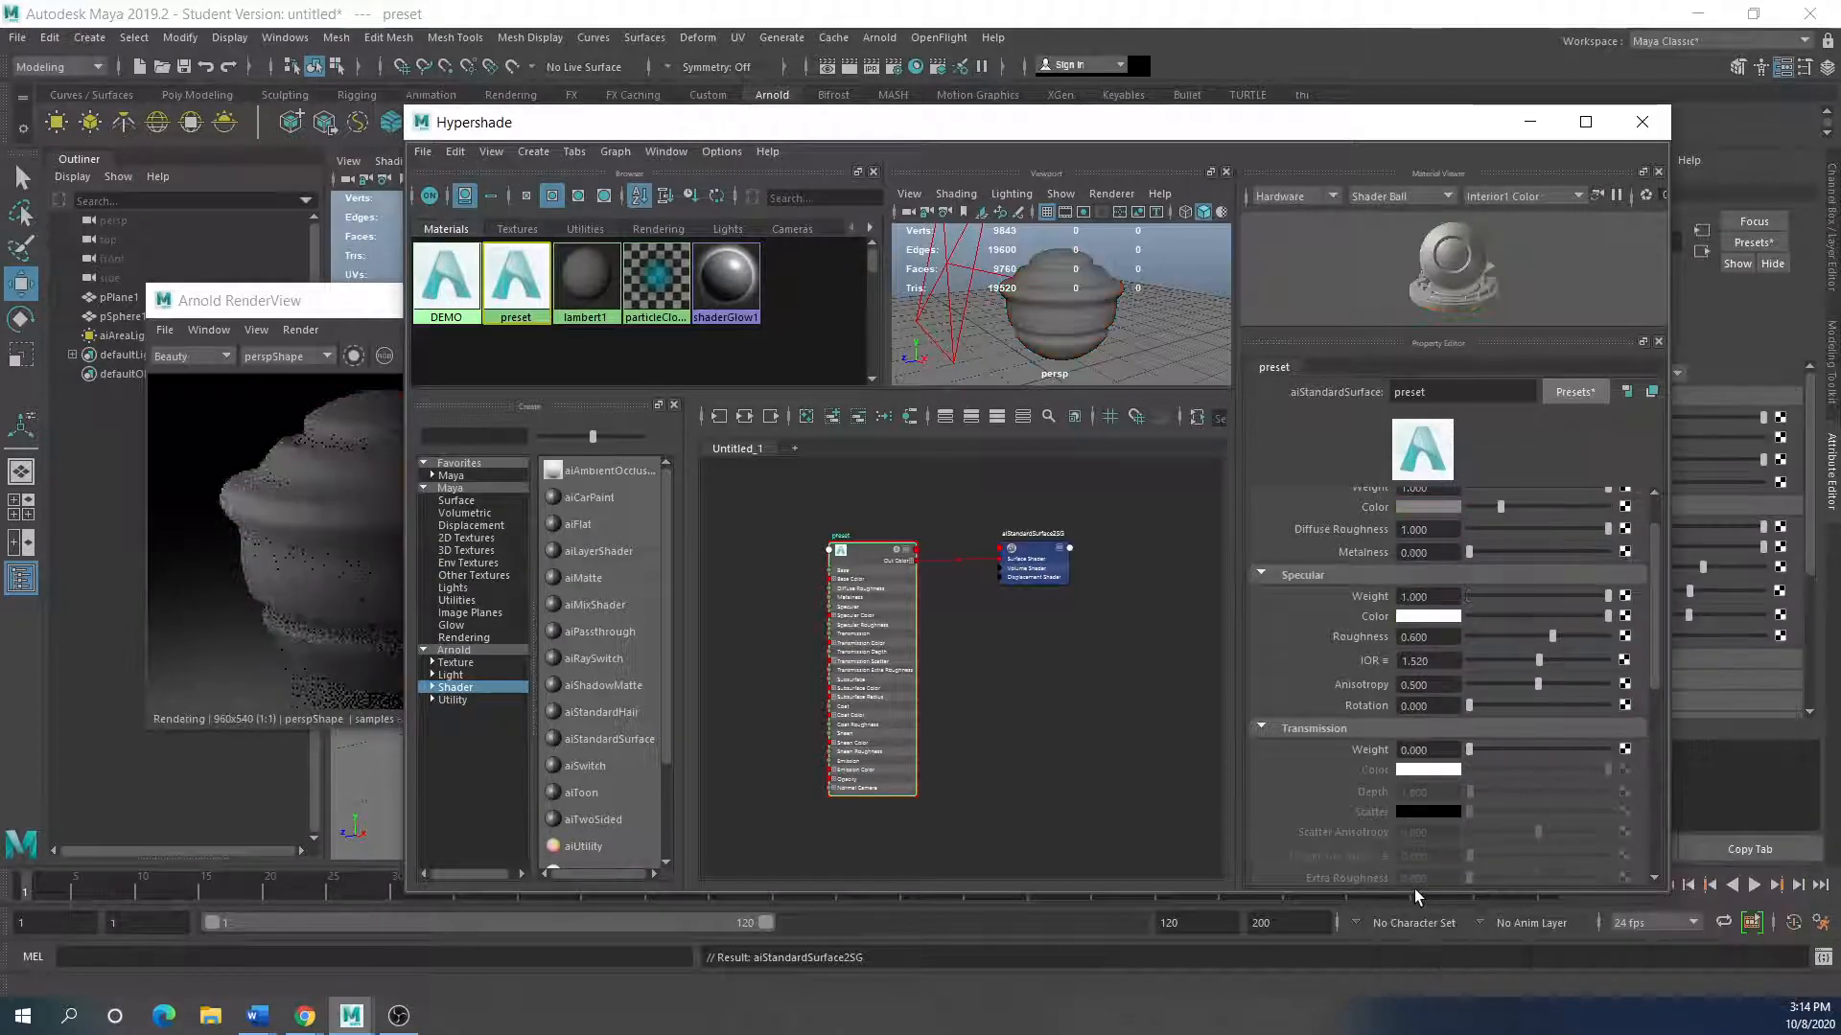
pyautogui.moveTo(349, 316); pyautogui.dragTo(304, 331)
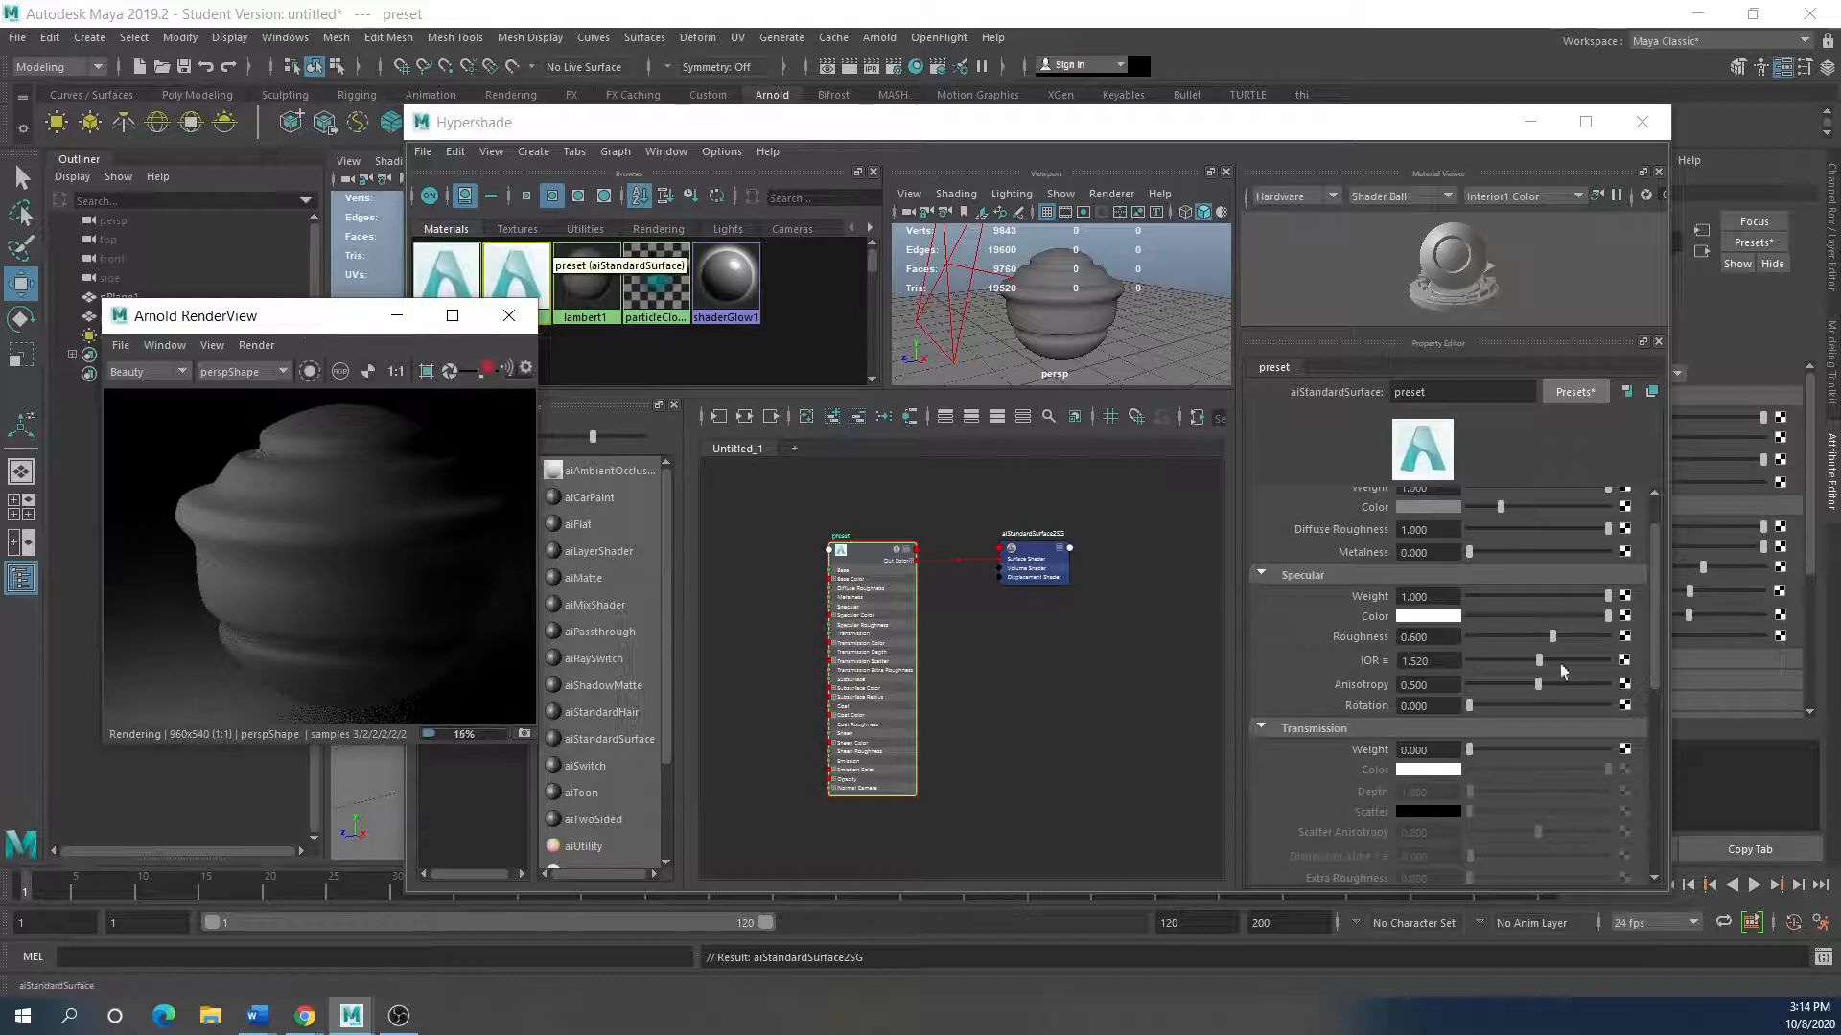
# Step: Set the preset shader's base color to magenta and its metalness to 0.510, checking the render
pyautogui.scroll(1, 1438, 575)
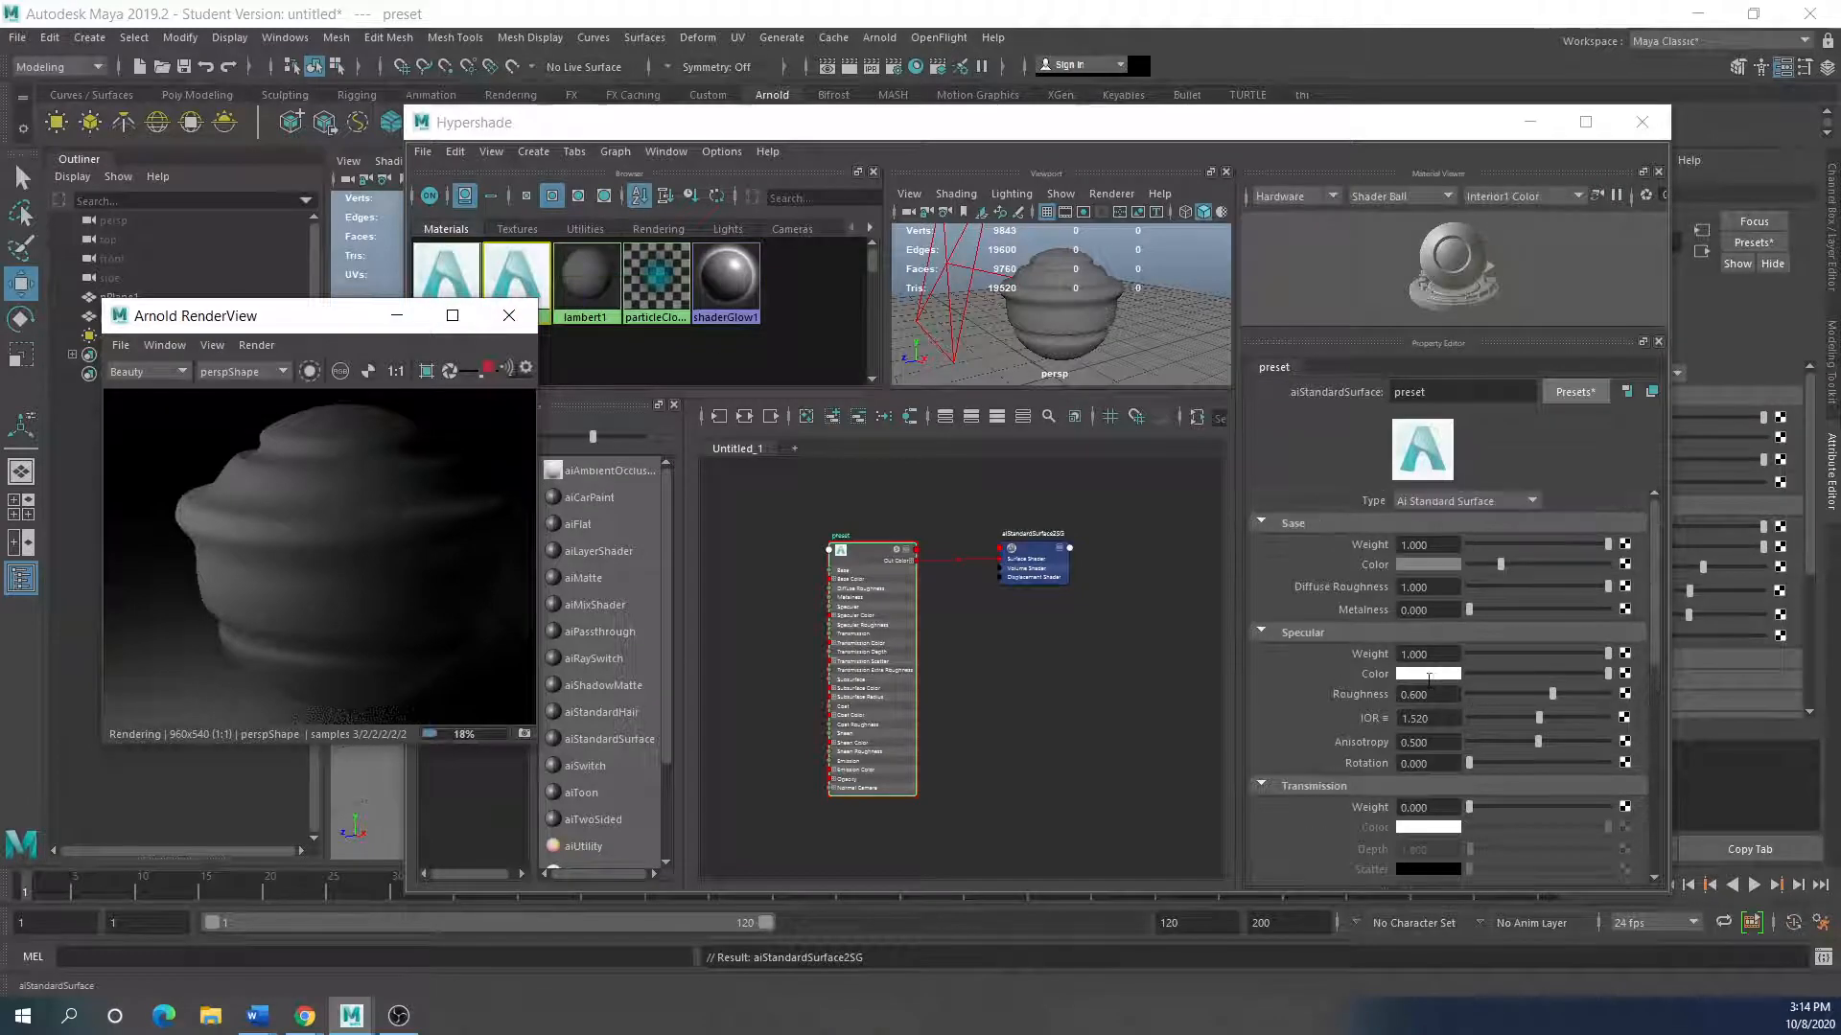
pyautogui.click(1425, 566)
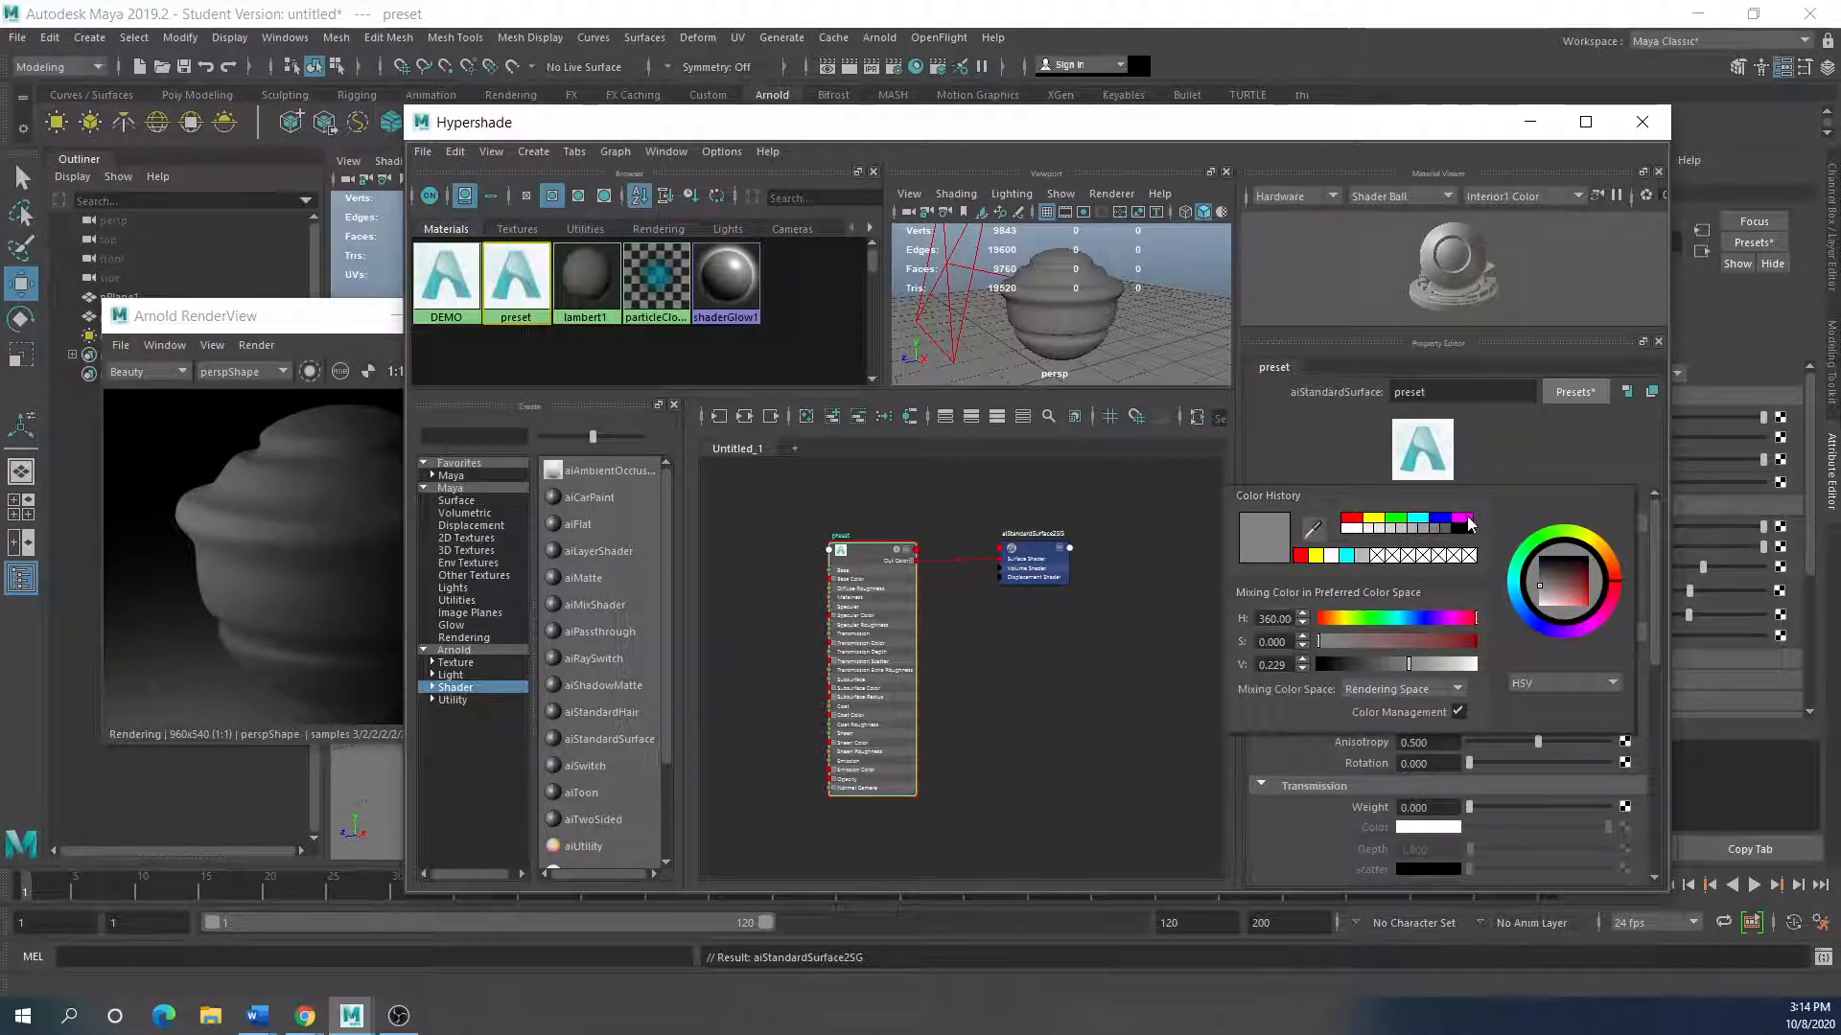
pyautogui.click(1464, 523)
pyautogui.click(278, 316)
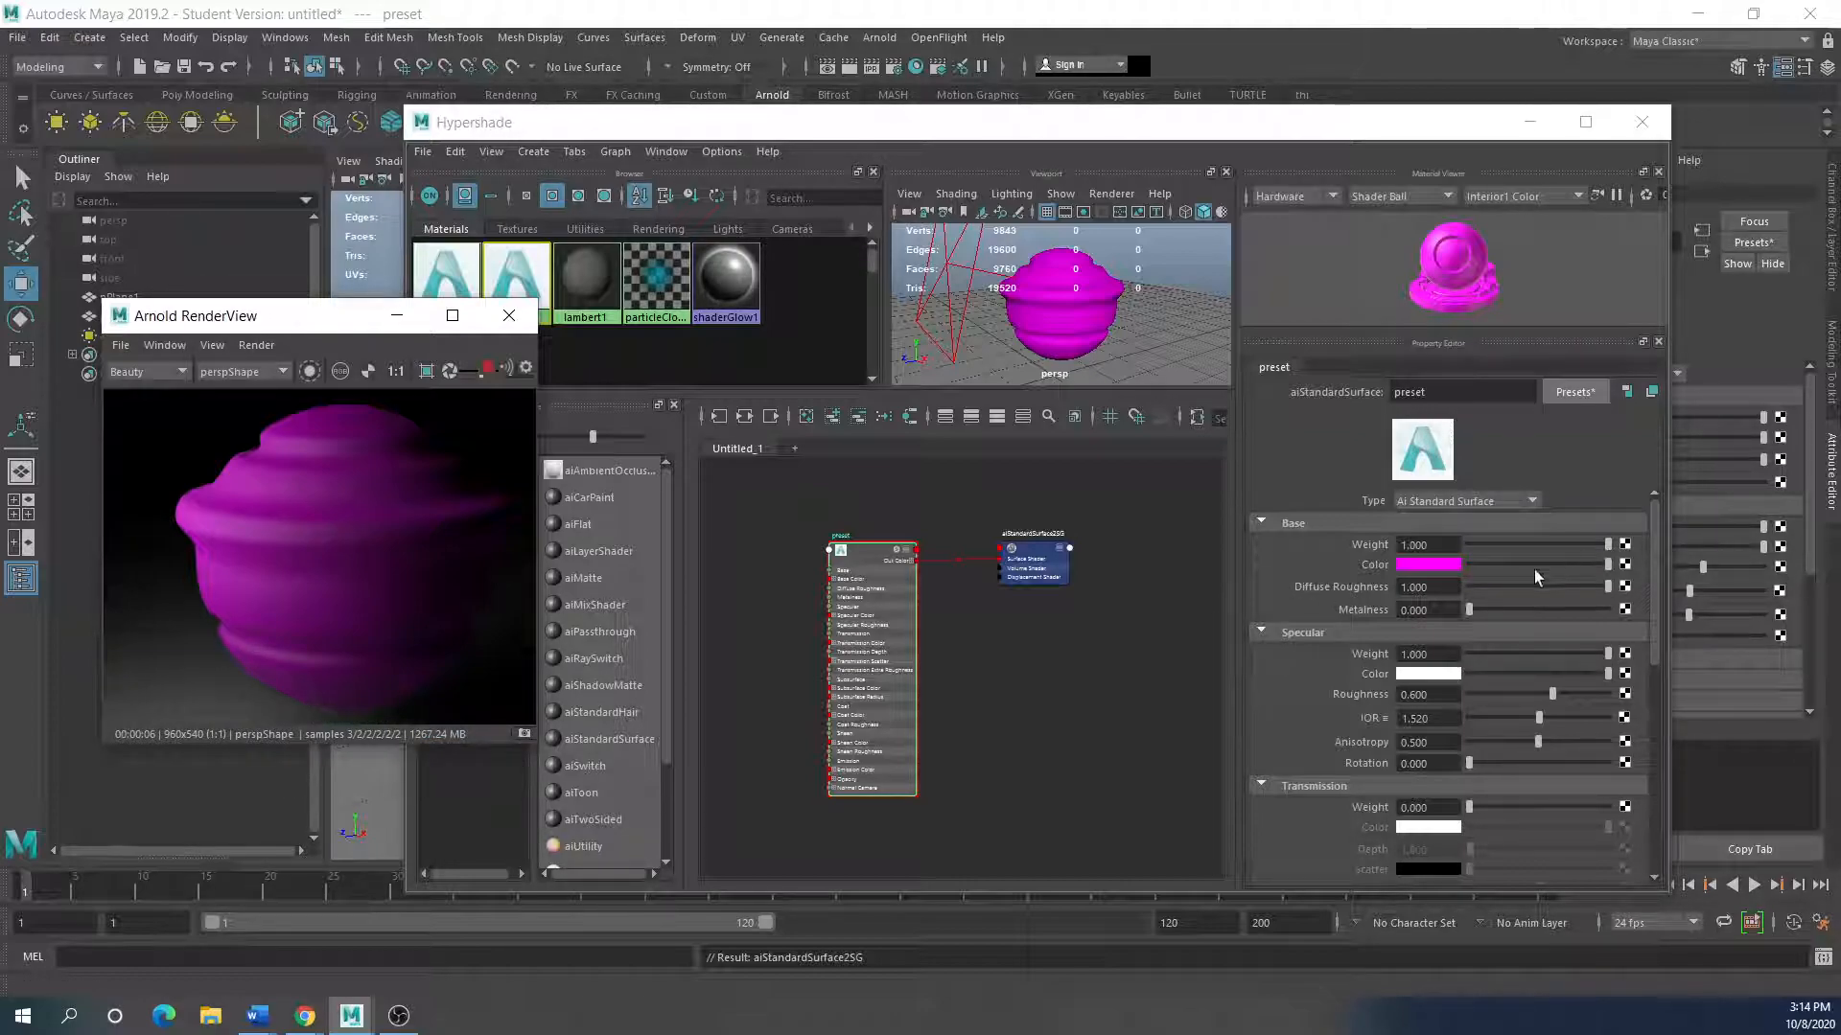
pyautogui.moveTo(1470, 610); pyautogui.dragTo(1537, 617)
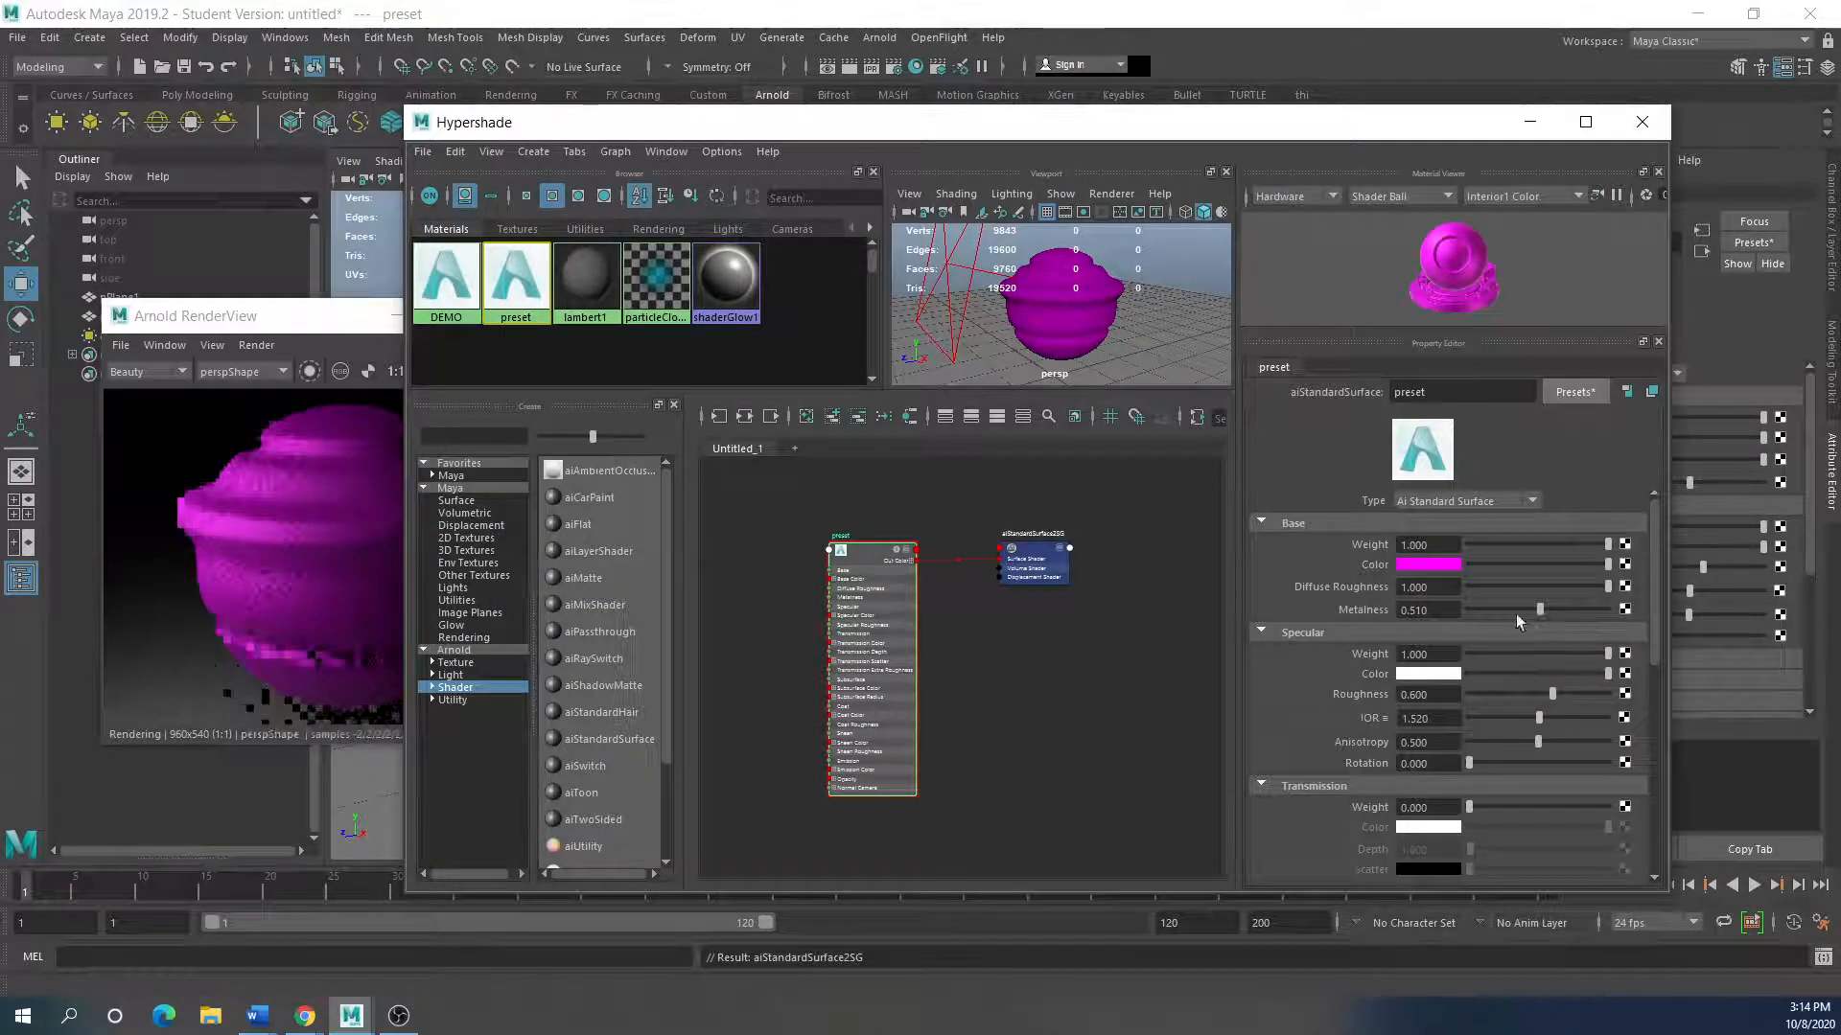
pyautogui.moveTo(266, 327); pyautogui.dragTo(248, 334)
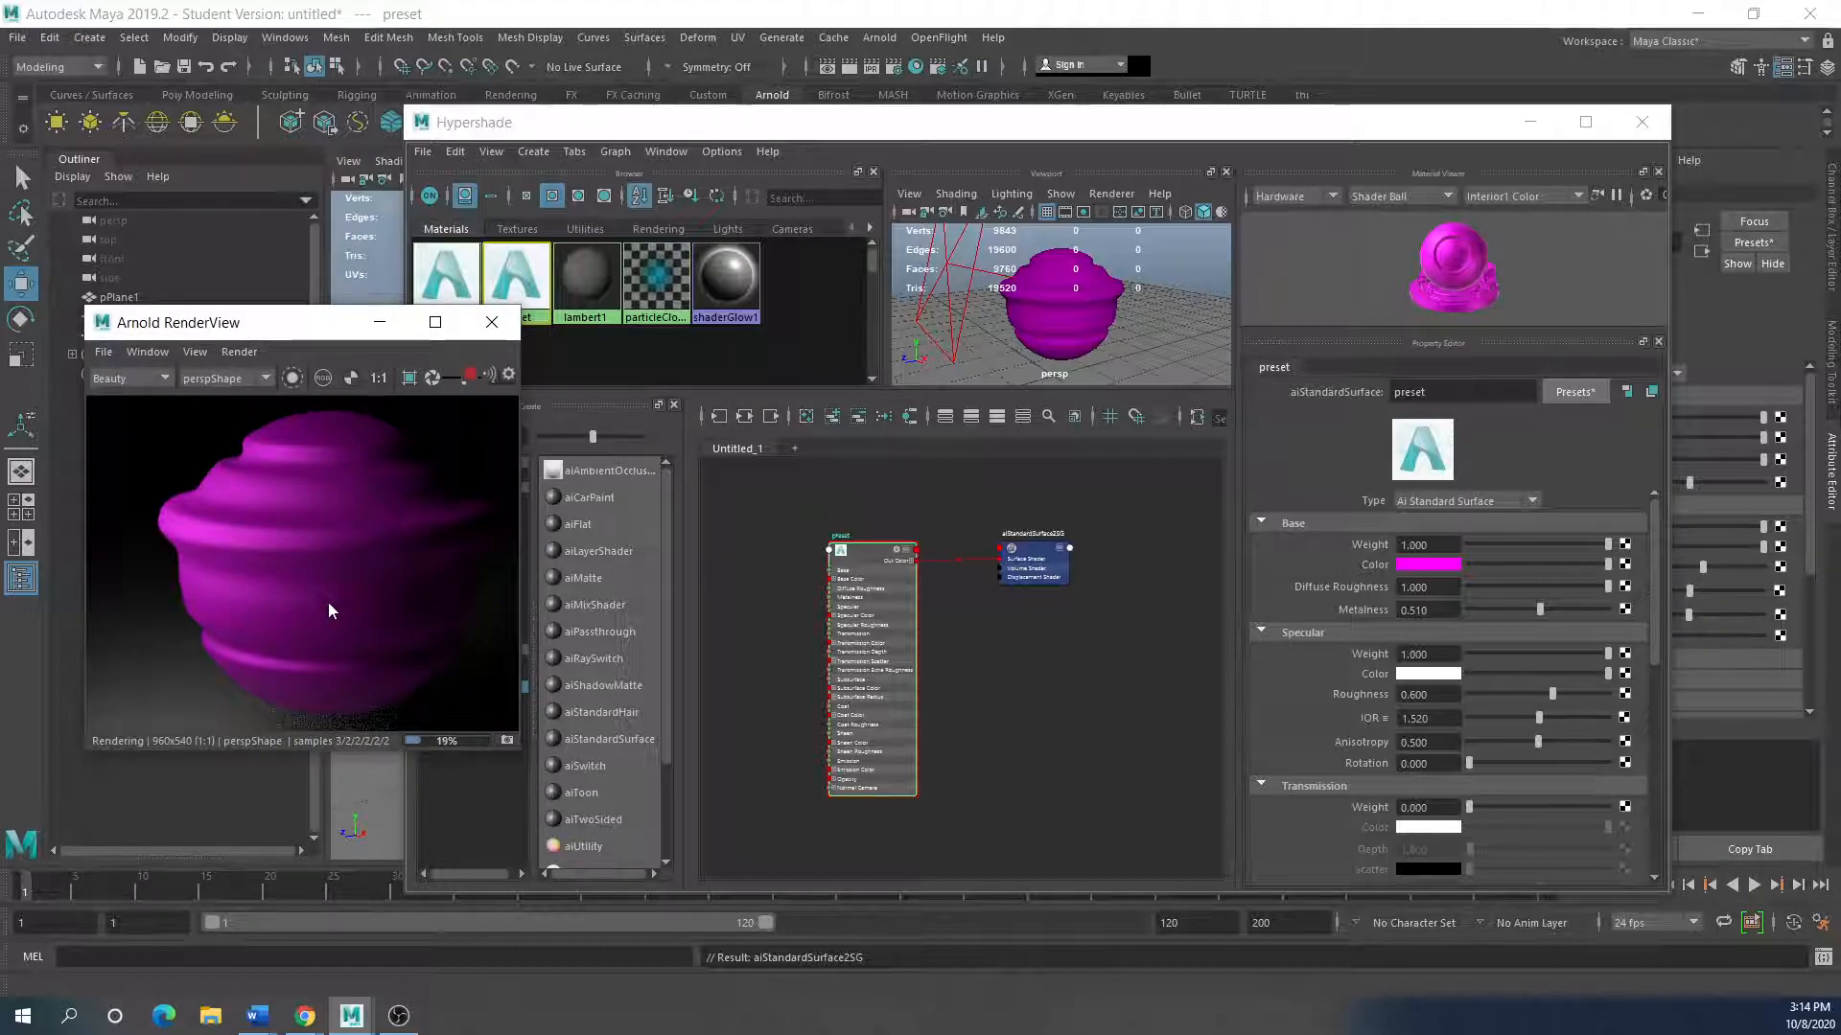
# Step: Try blending the Brushed_Metal preset into the preset shader at 50%, and undo it together with the preceding metalness edit
pyautogui.click(1584, 395)
pyautogui.moveTo(1678, 466)
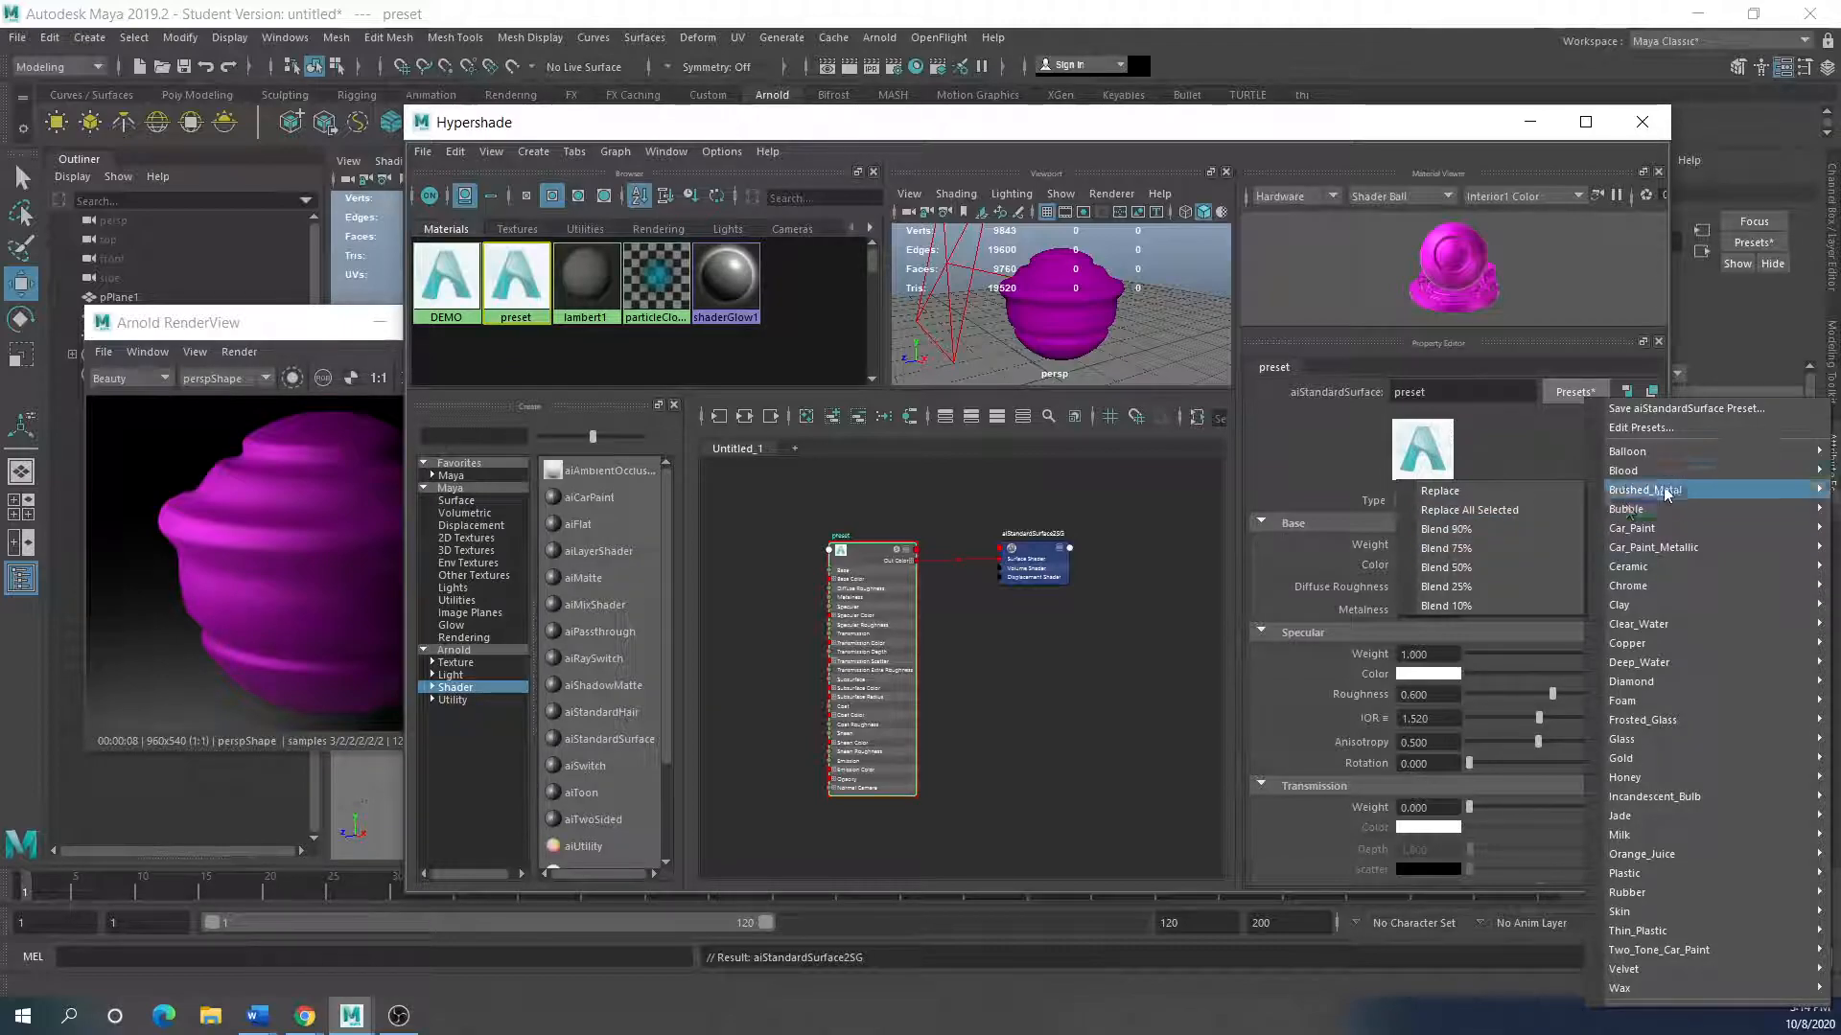
pyautogui.click(1455, 554)
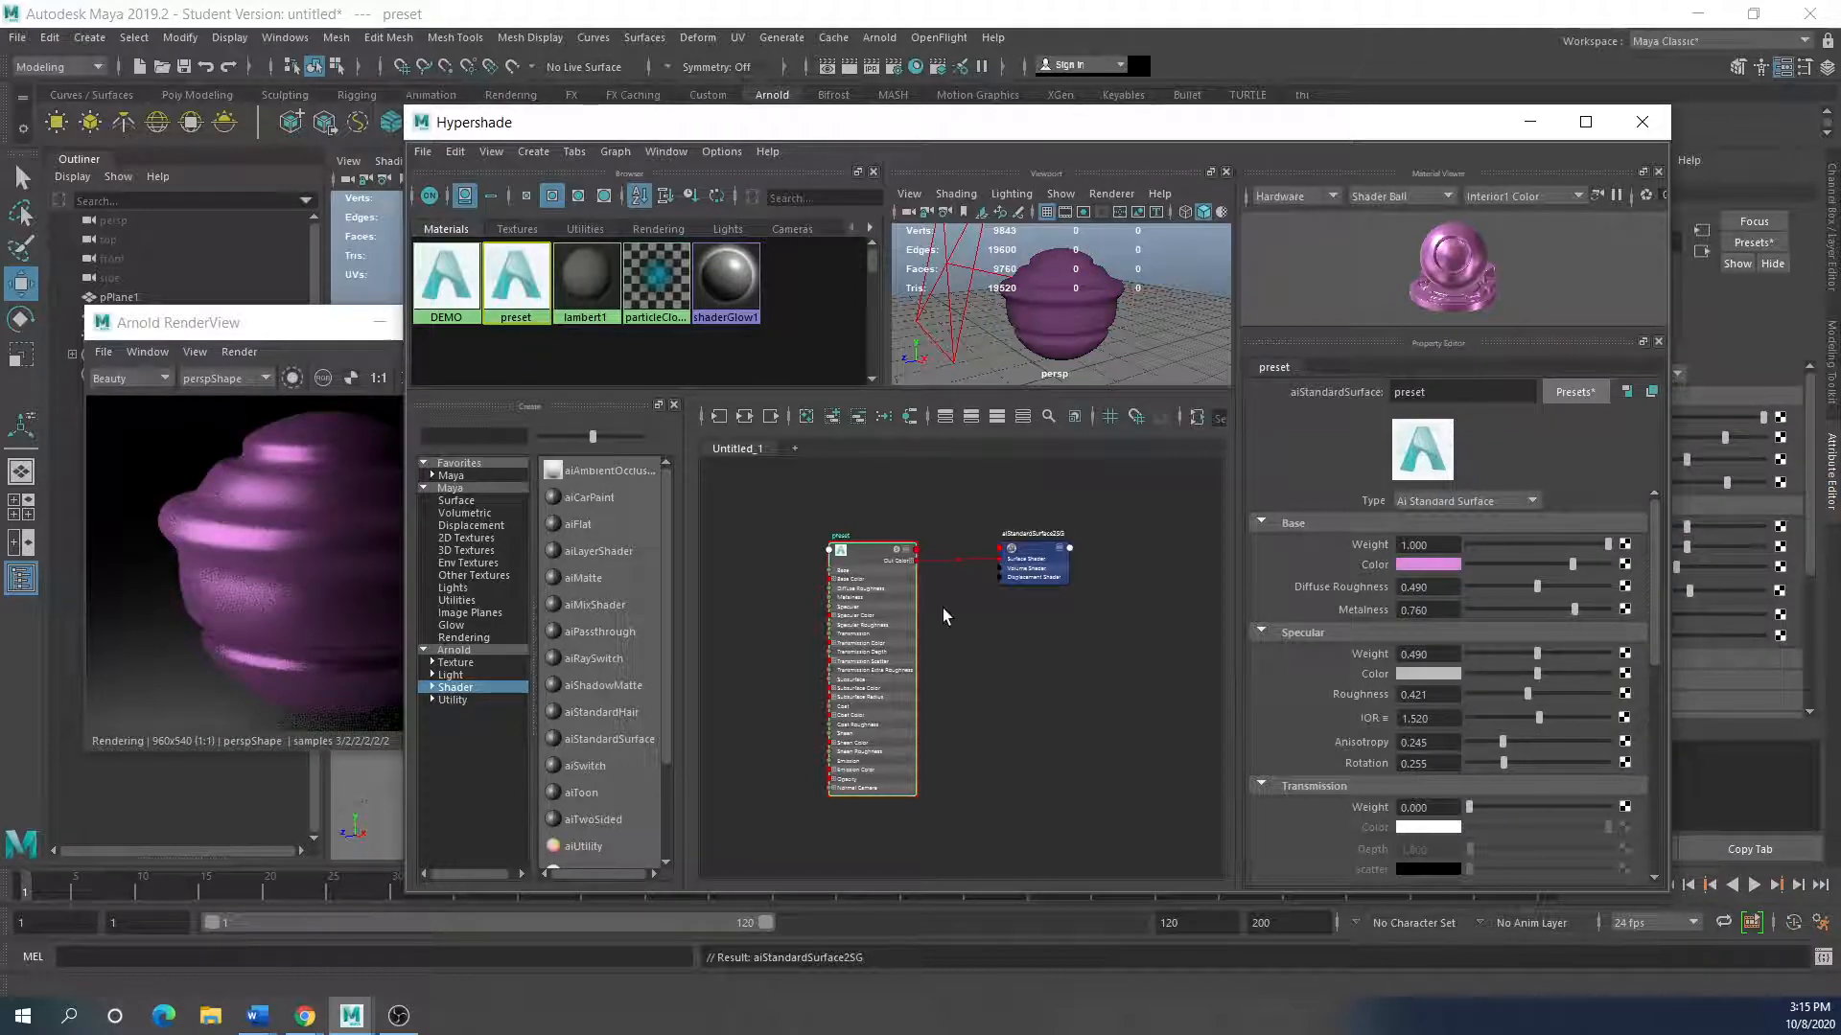
pyautogui.hotkey('ctrl', 'z')
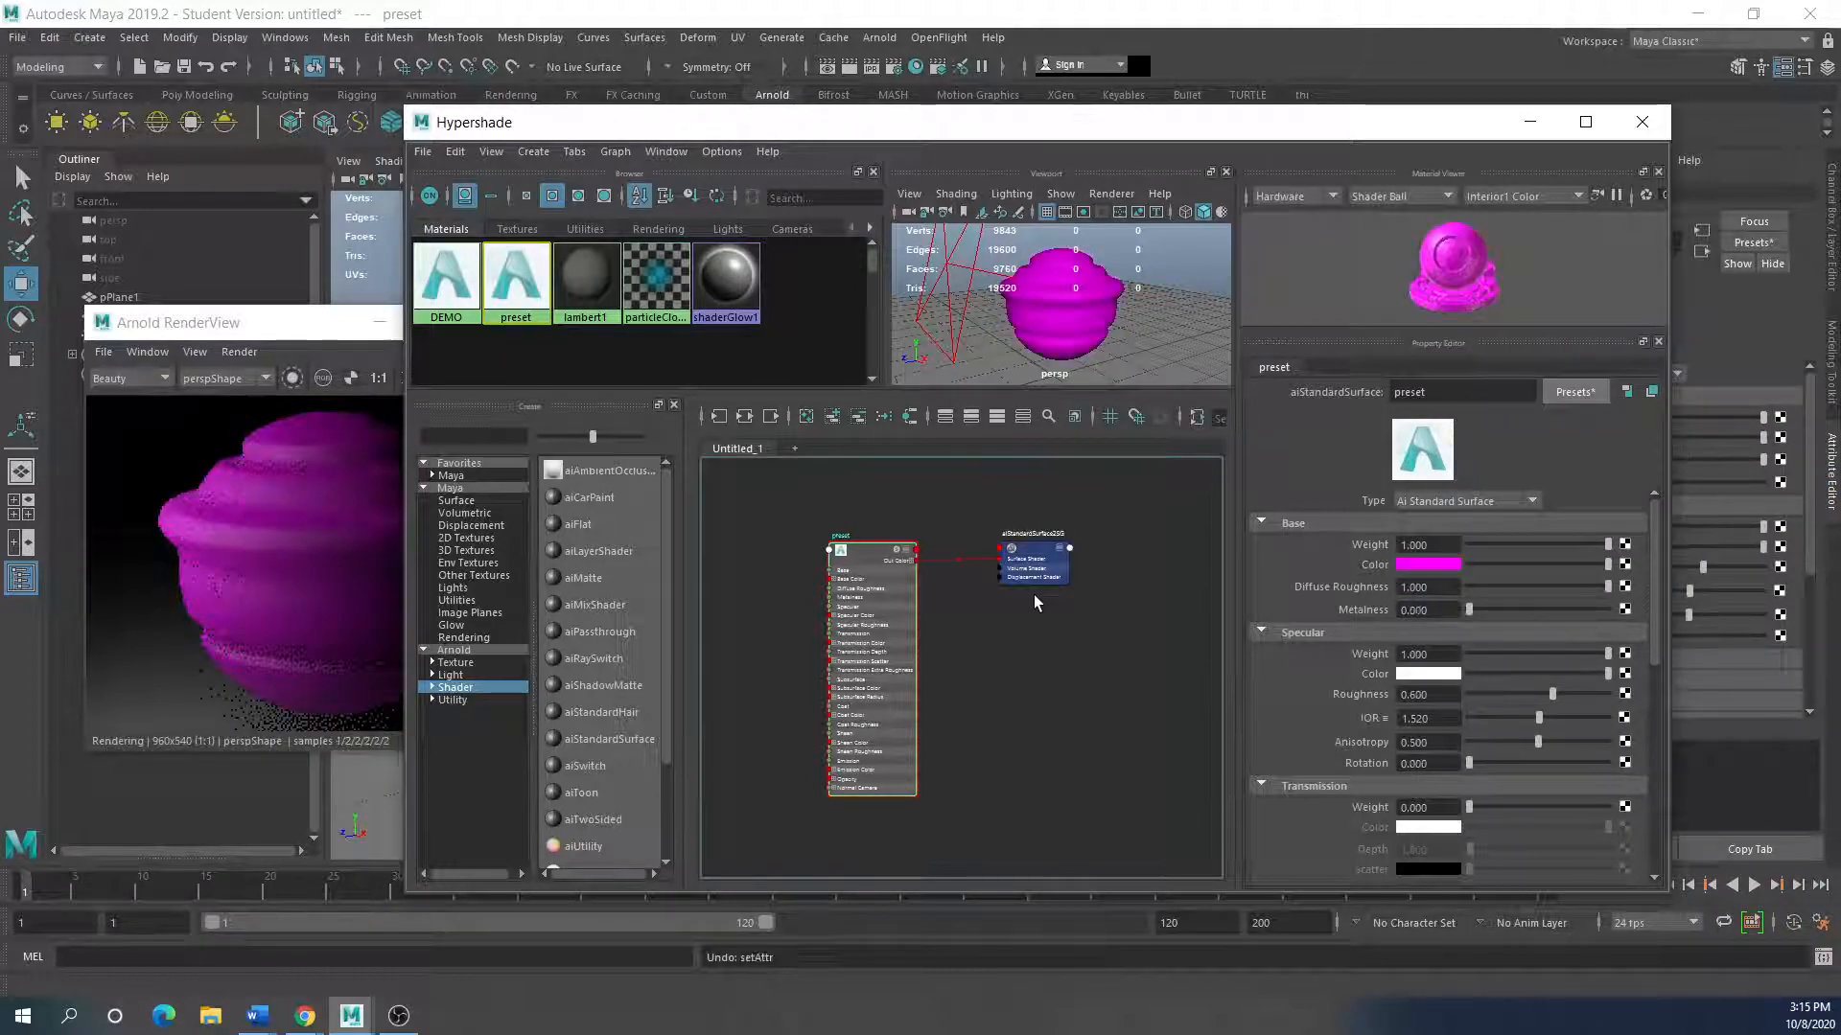
# Step: Try replacing the preset shader's settings entirely with the Brushed_Metal preset, and undo the replacement
pyautogui.click(1568, 392)
pyautogui.moveTo(1630, 485)
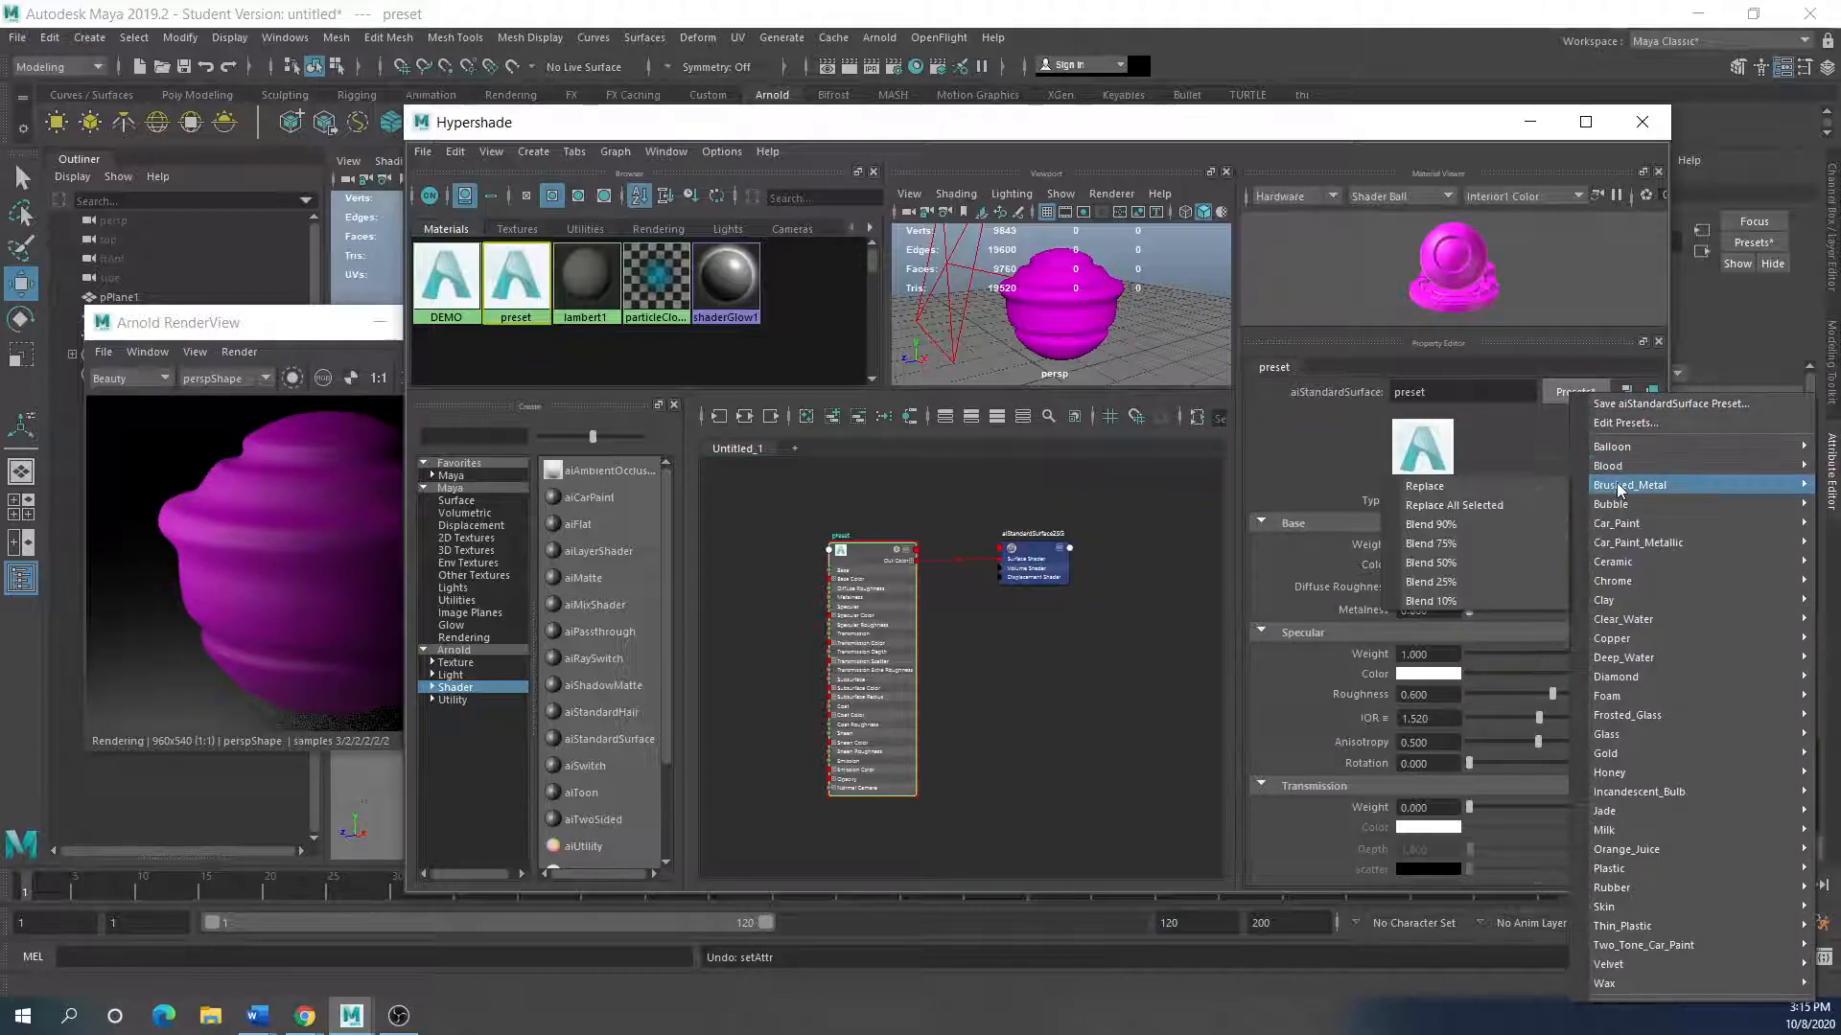
pyautogui.click(1440, 488)
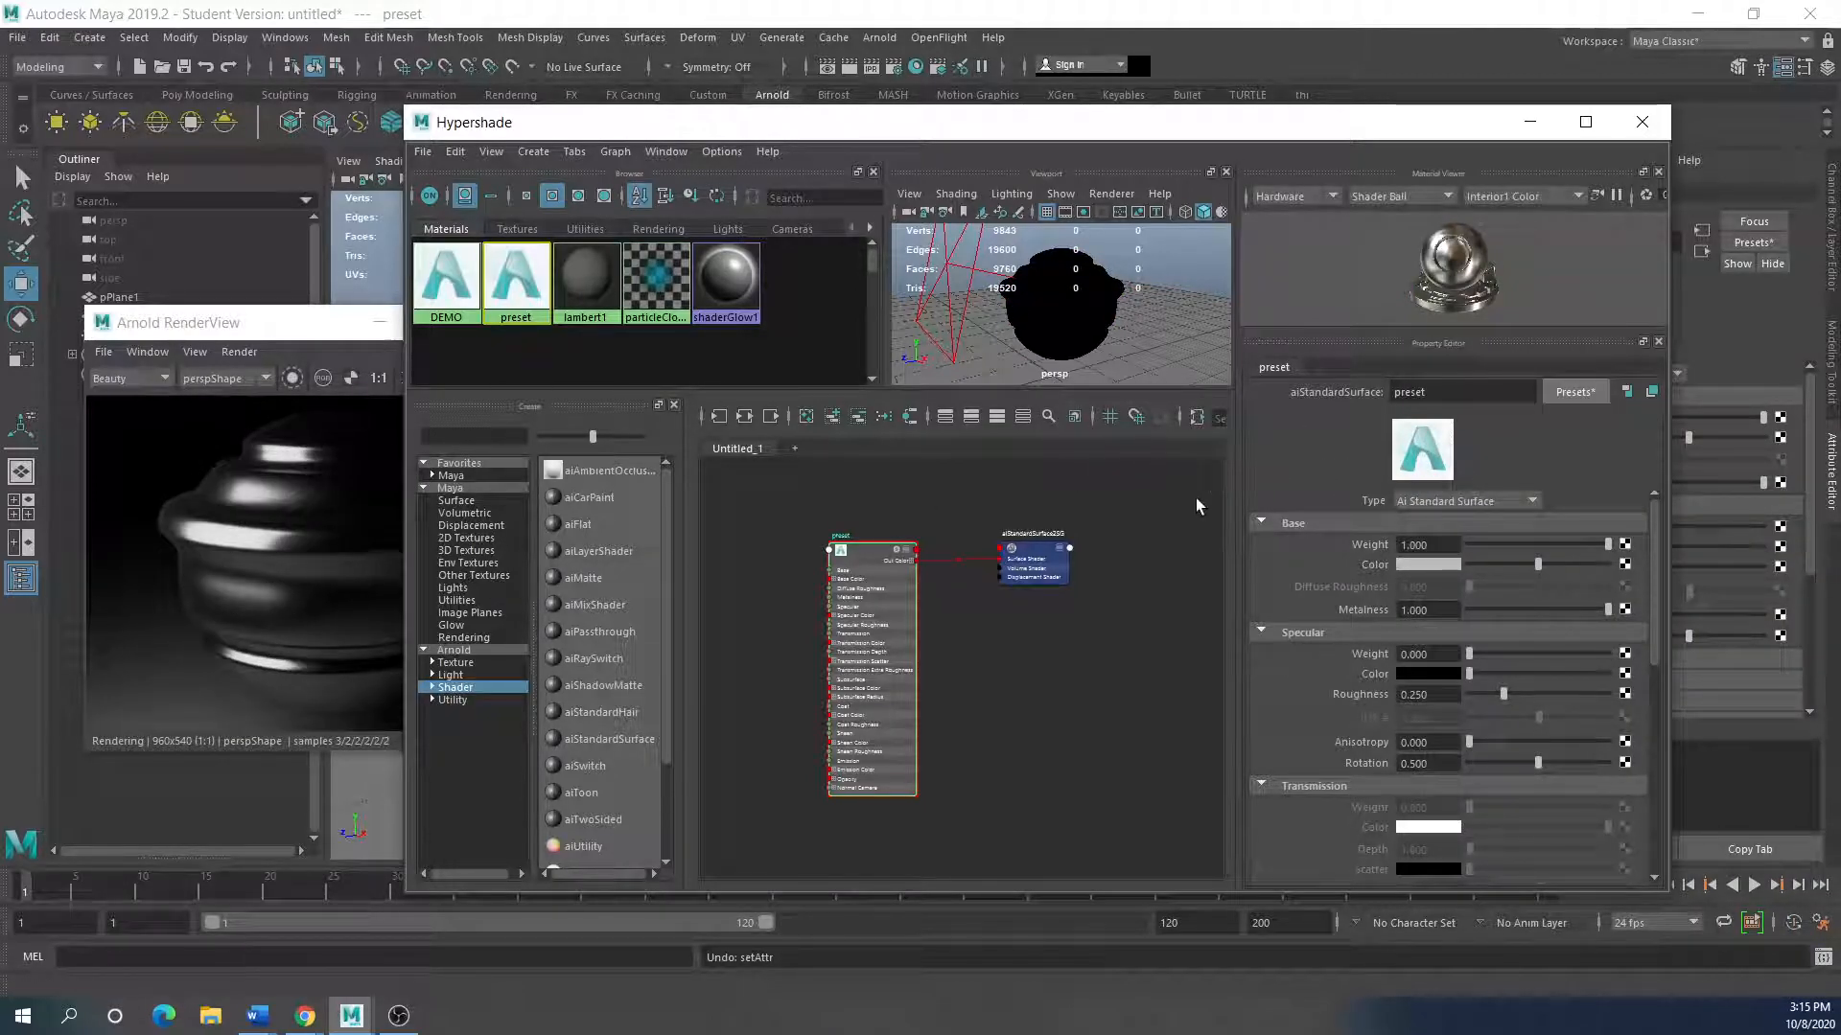
pyautogui.hotkey('ctrl', 'z')
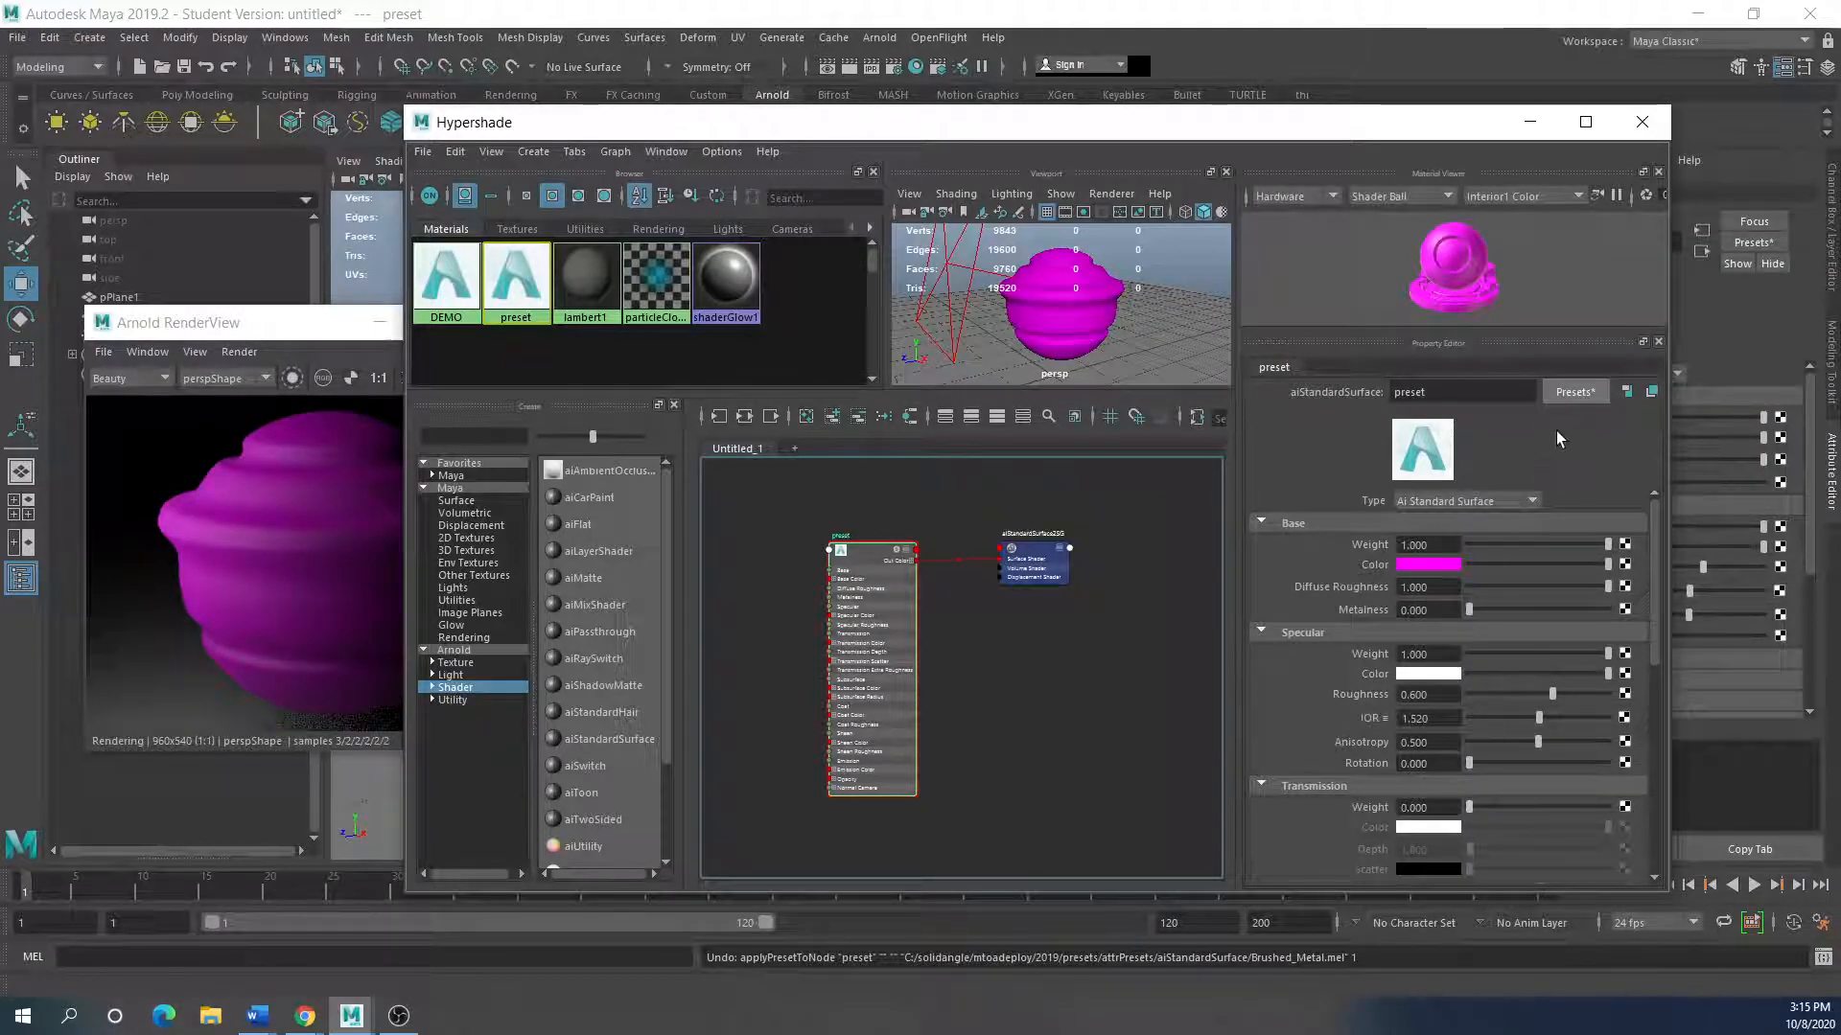
# Step: Blend the Brushed_Metal preset into the magenta preset shader at 50% and check the sphere in the render view
pyautogui.click(1579, 393)
pyautogui.moveTo(1637, 485)
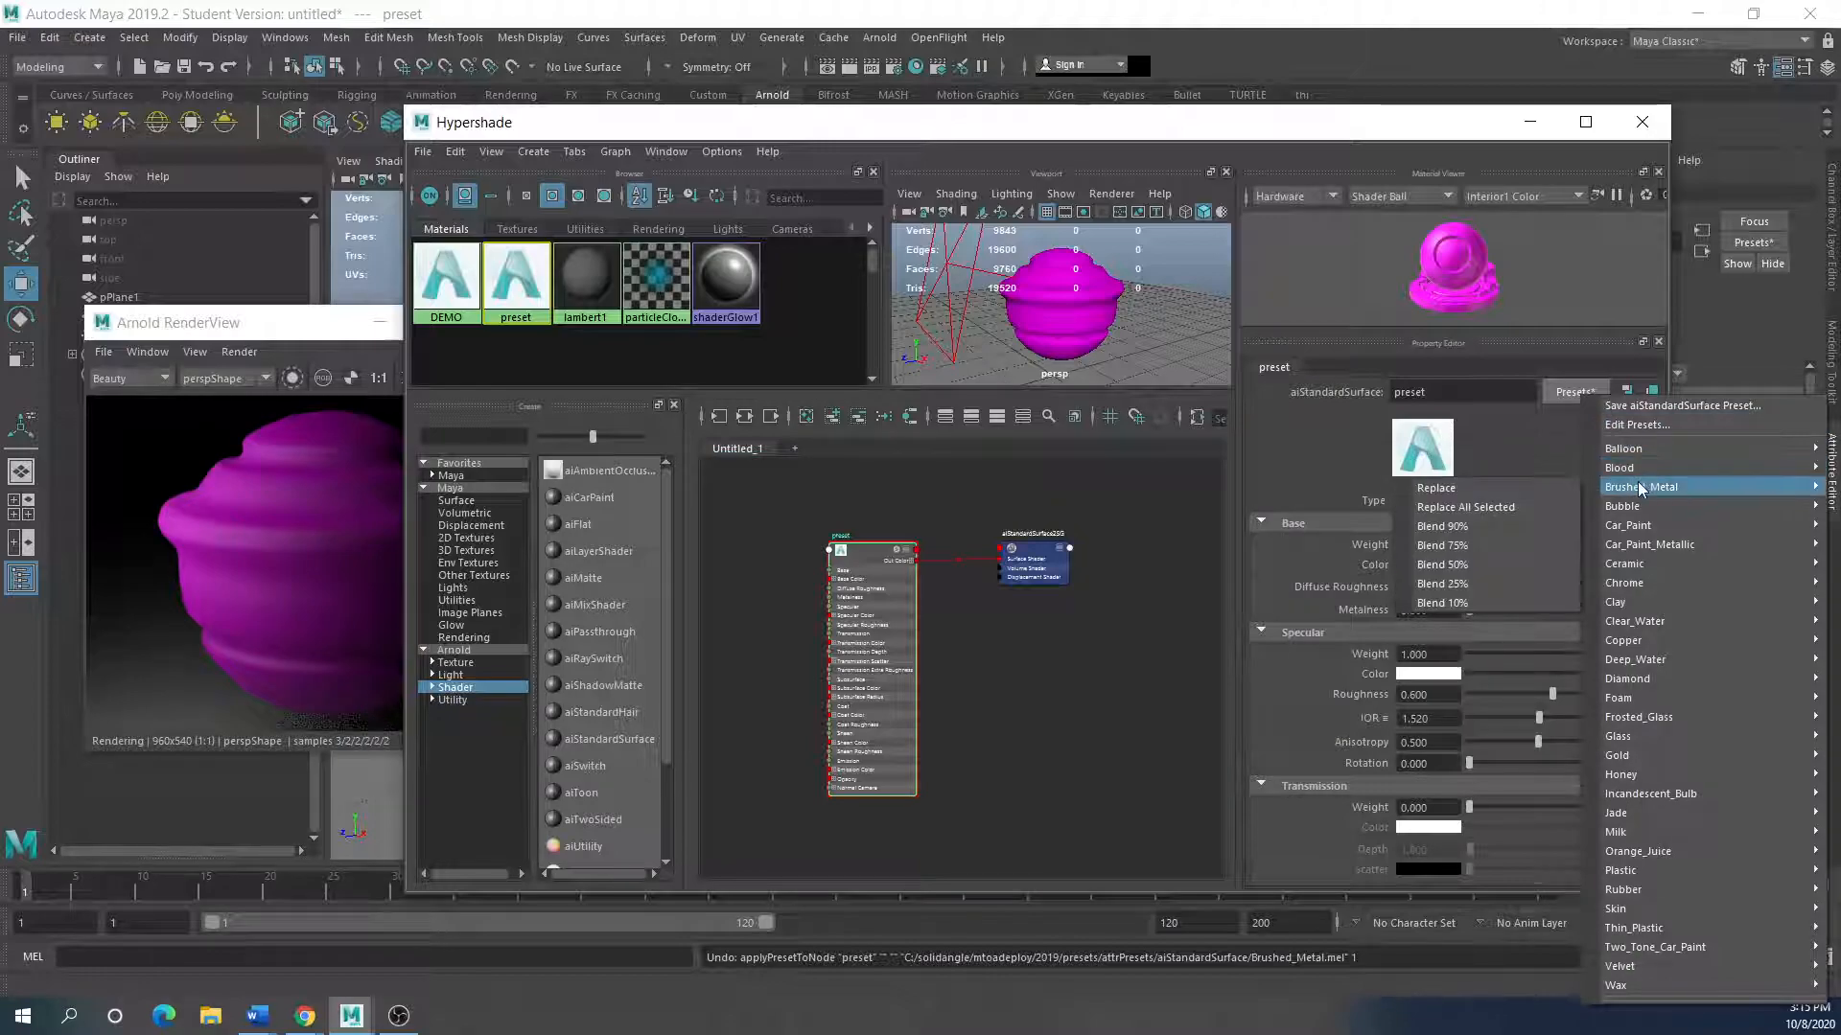
pyautogui.click(1457, 565)
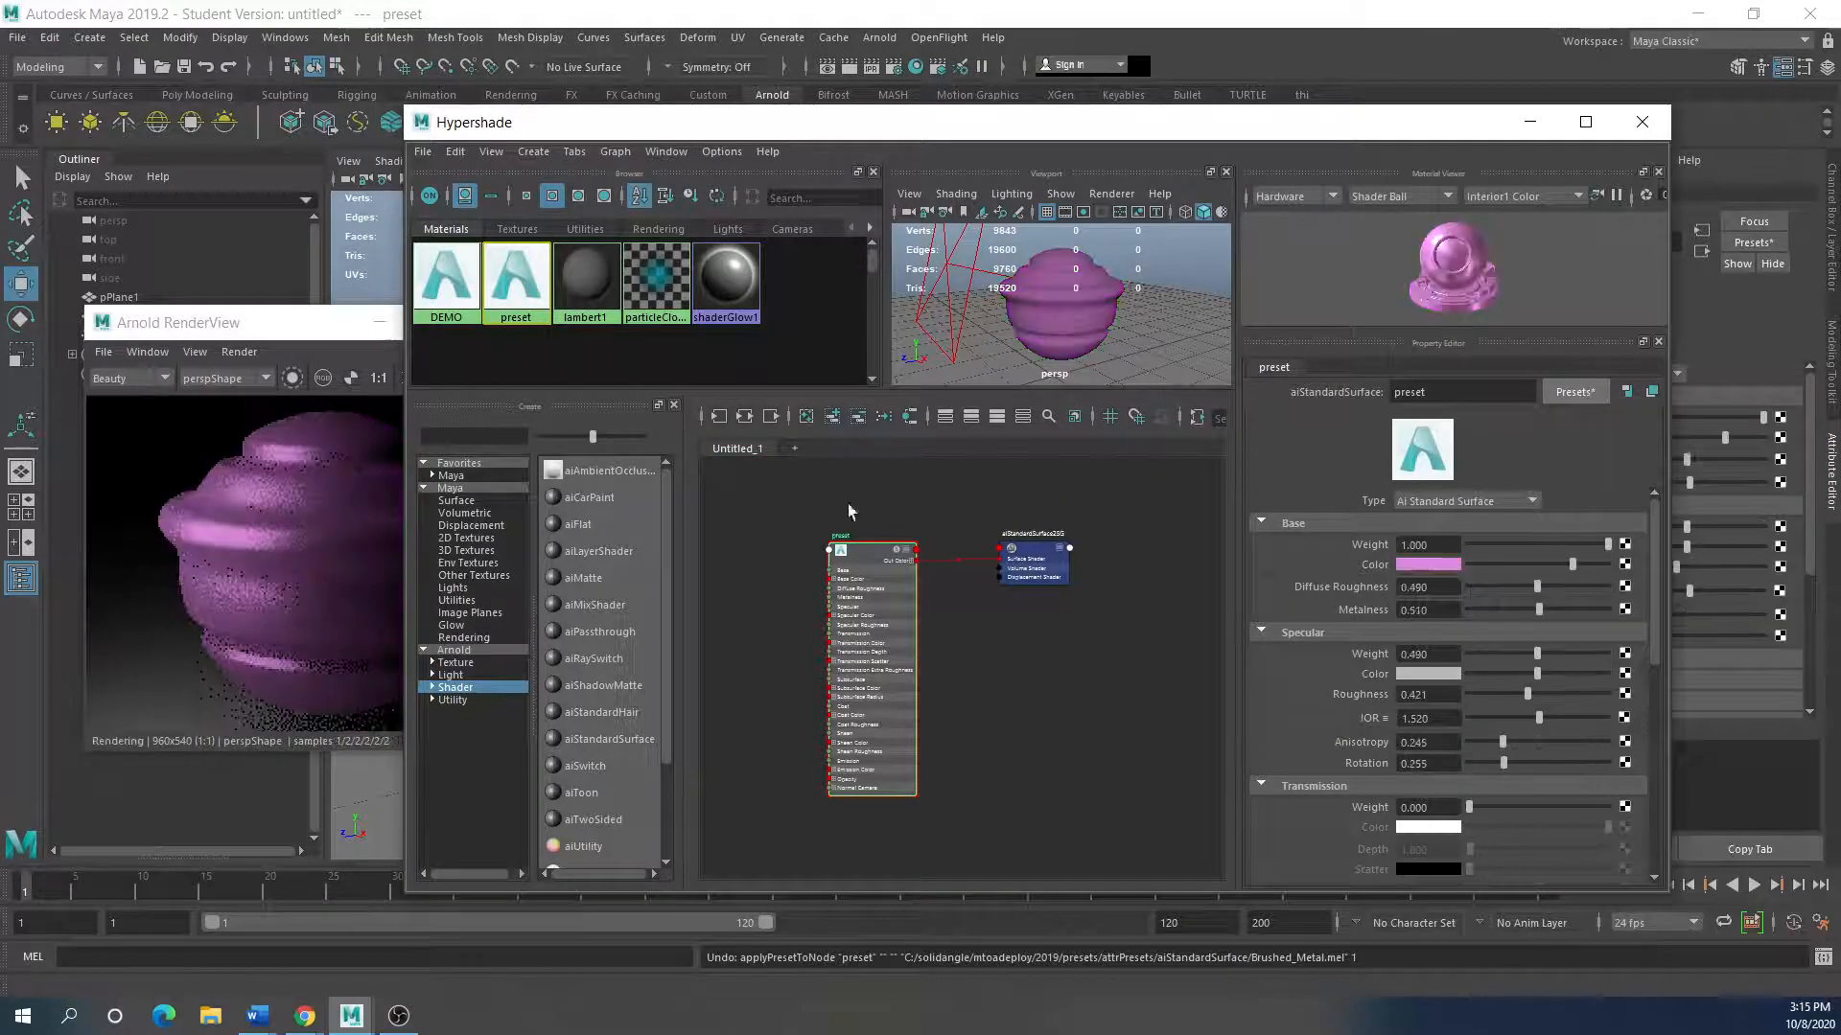
pyautogui.moveTo(280, 316)
pyautogui.mouseDown()
pyautogui.moveTo(208, 311)
pyautogui.moveTo(289, 323)
pyautogui.mouseUp()
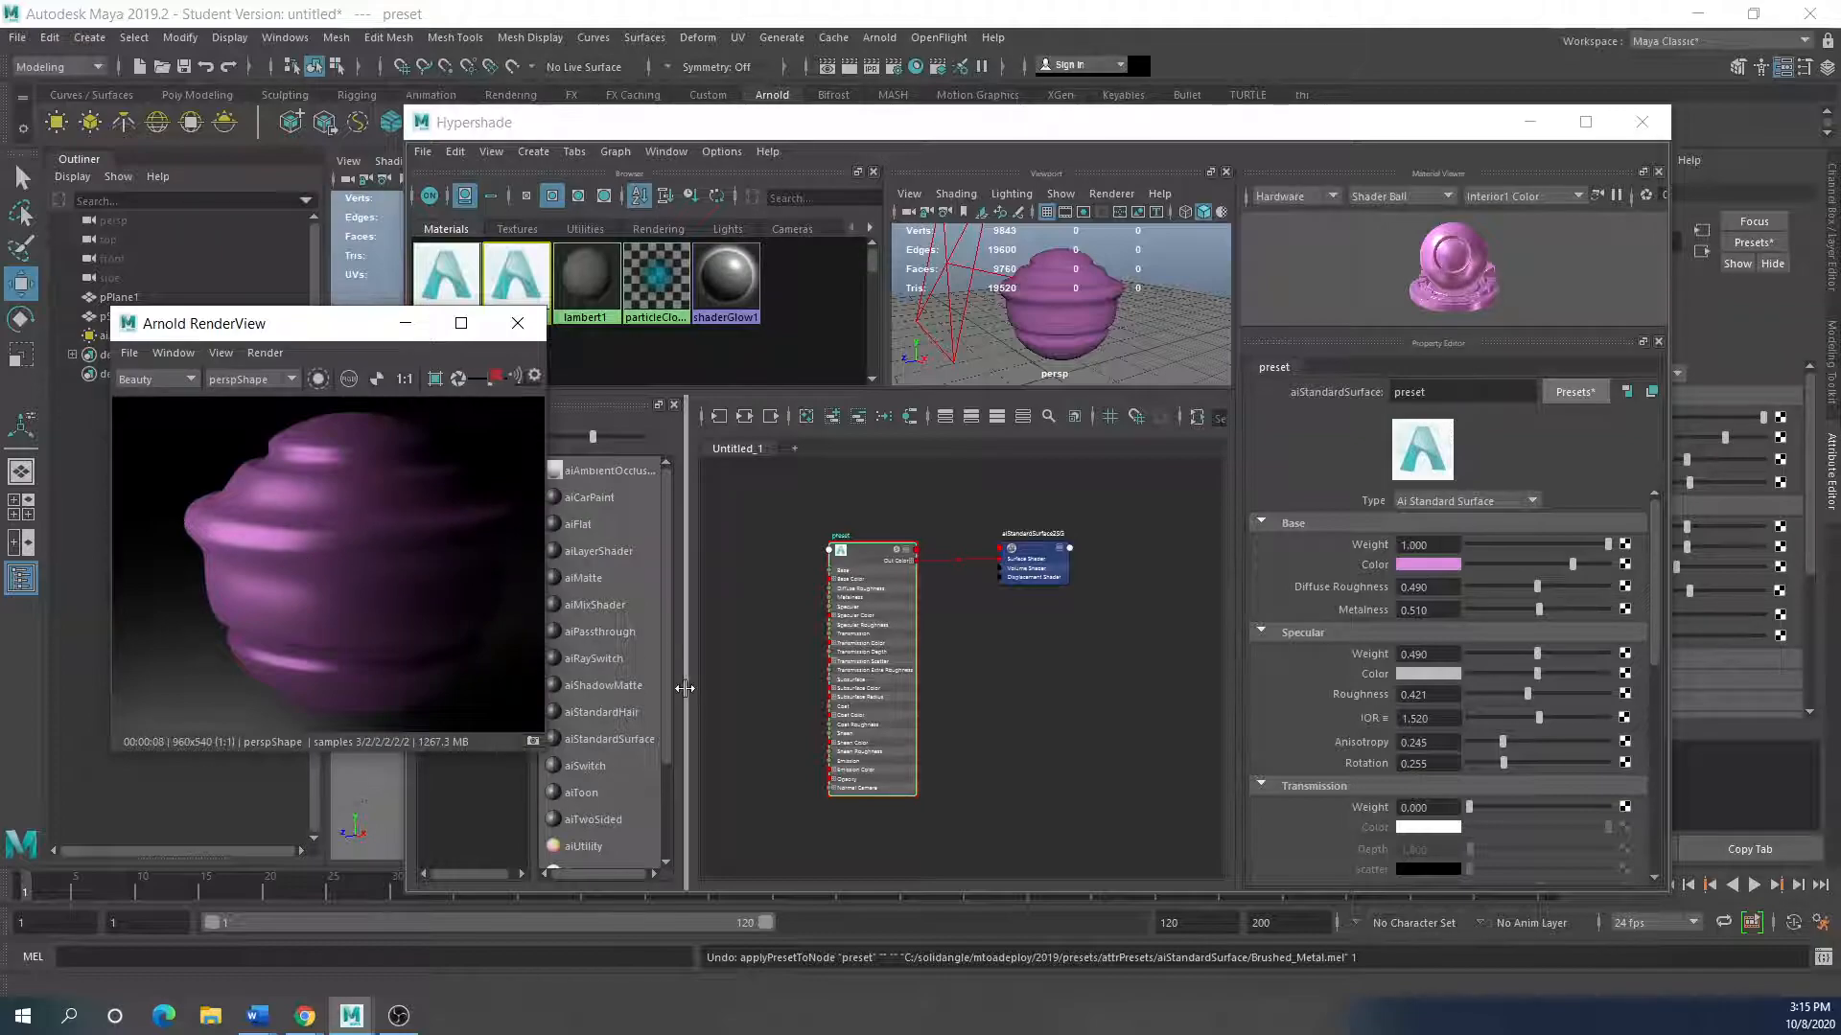
# Step: Set the preset shader's specular roughness to 0.566 and bring the render view forward to review it
pyautogui.moveTo(1524, 691); pyautogui.dragTo(1548, 693)
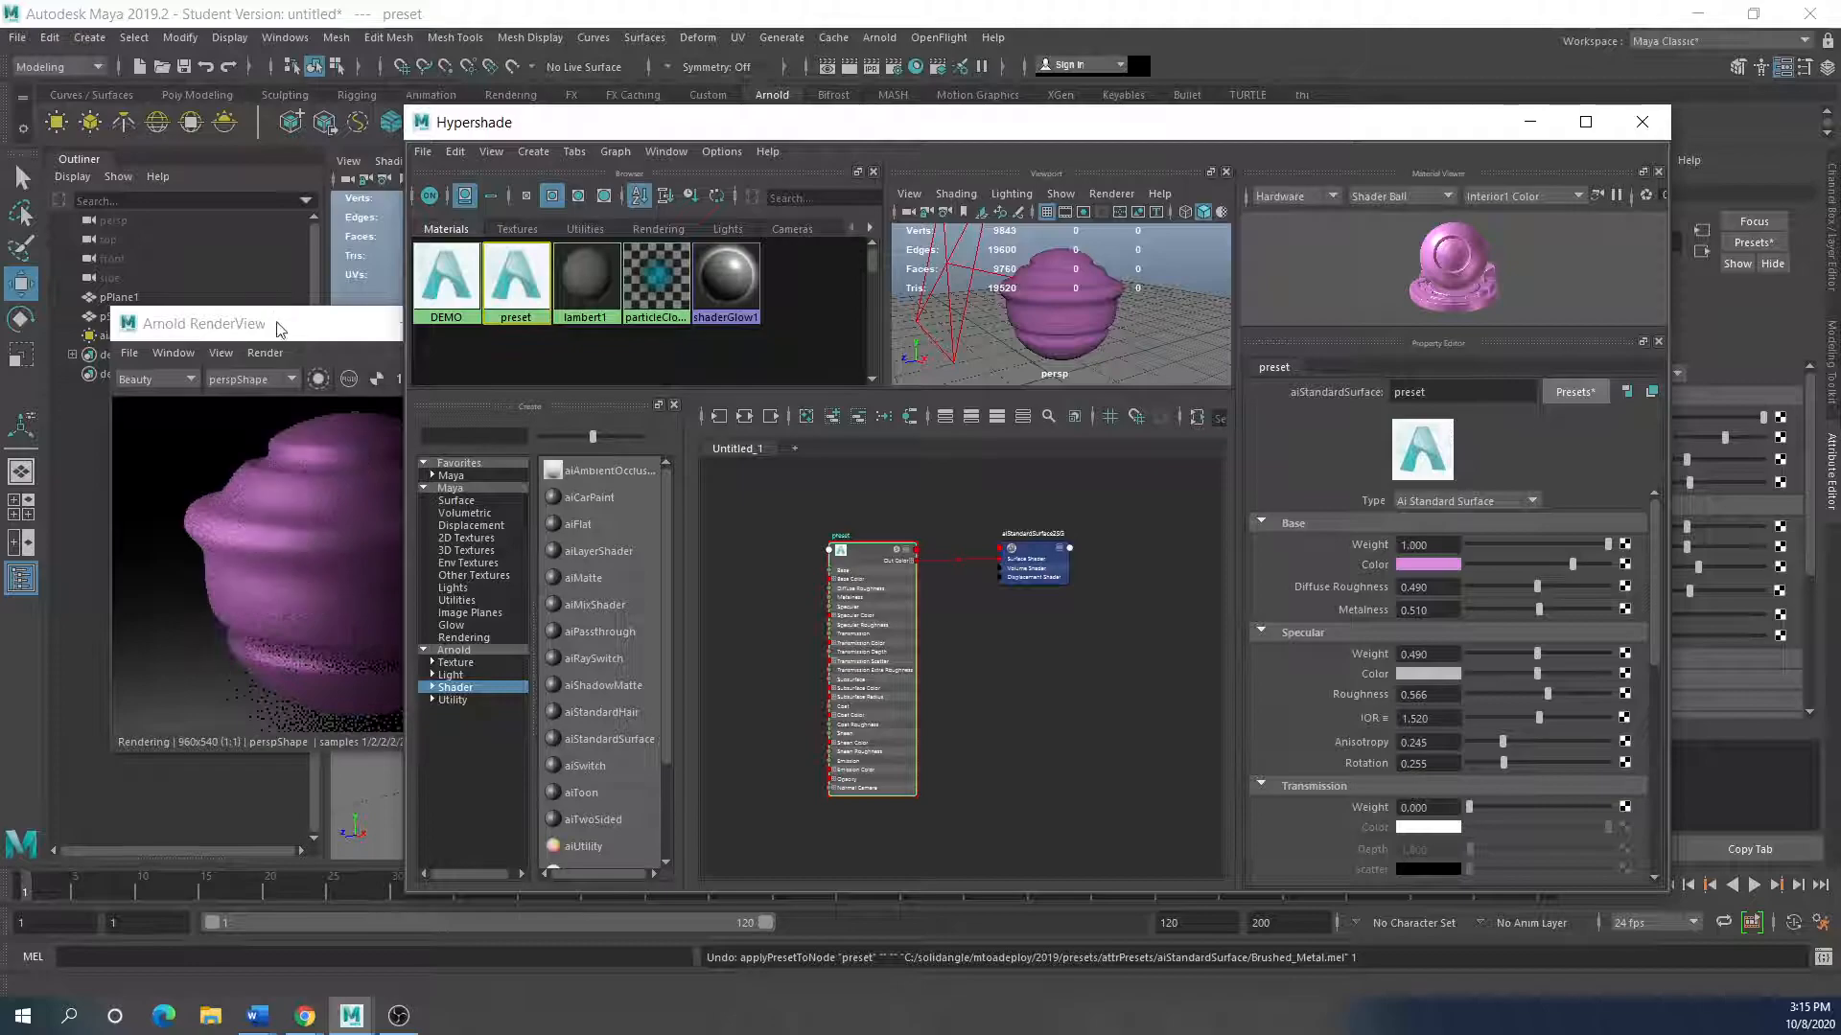
pyautogui.moveTo(277, 324); pyautogui.dragTo(240, 324)
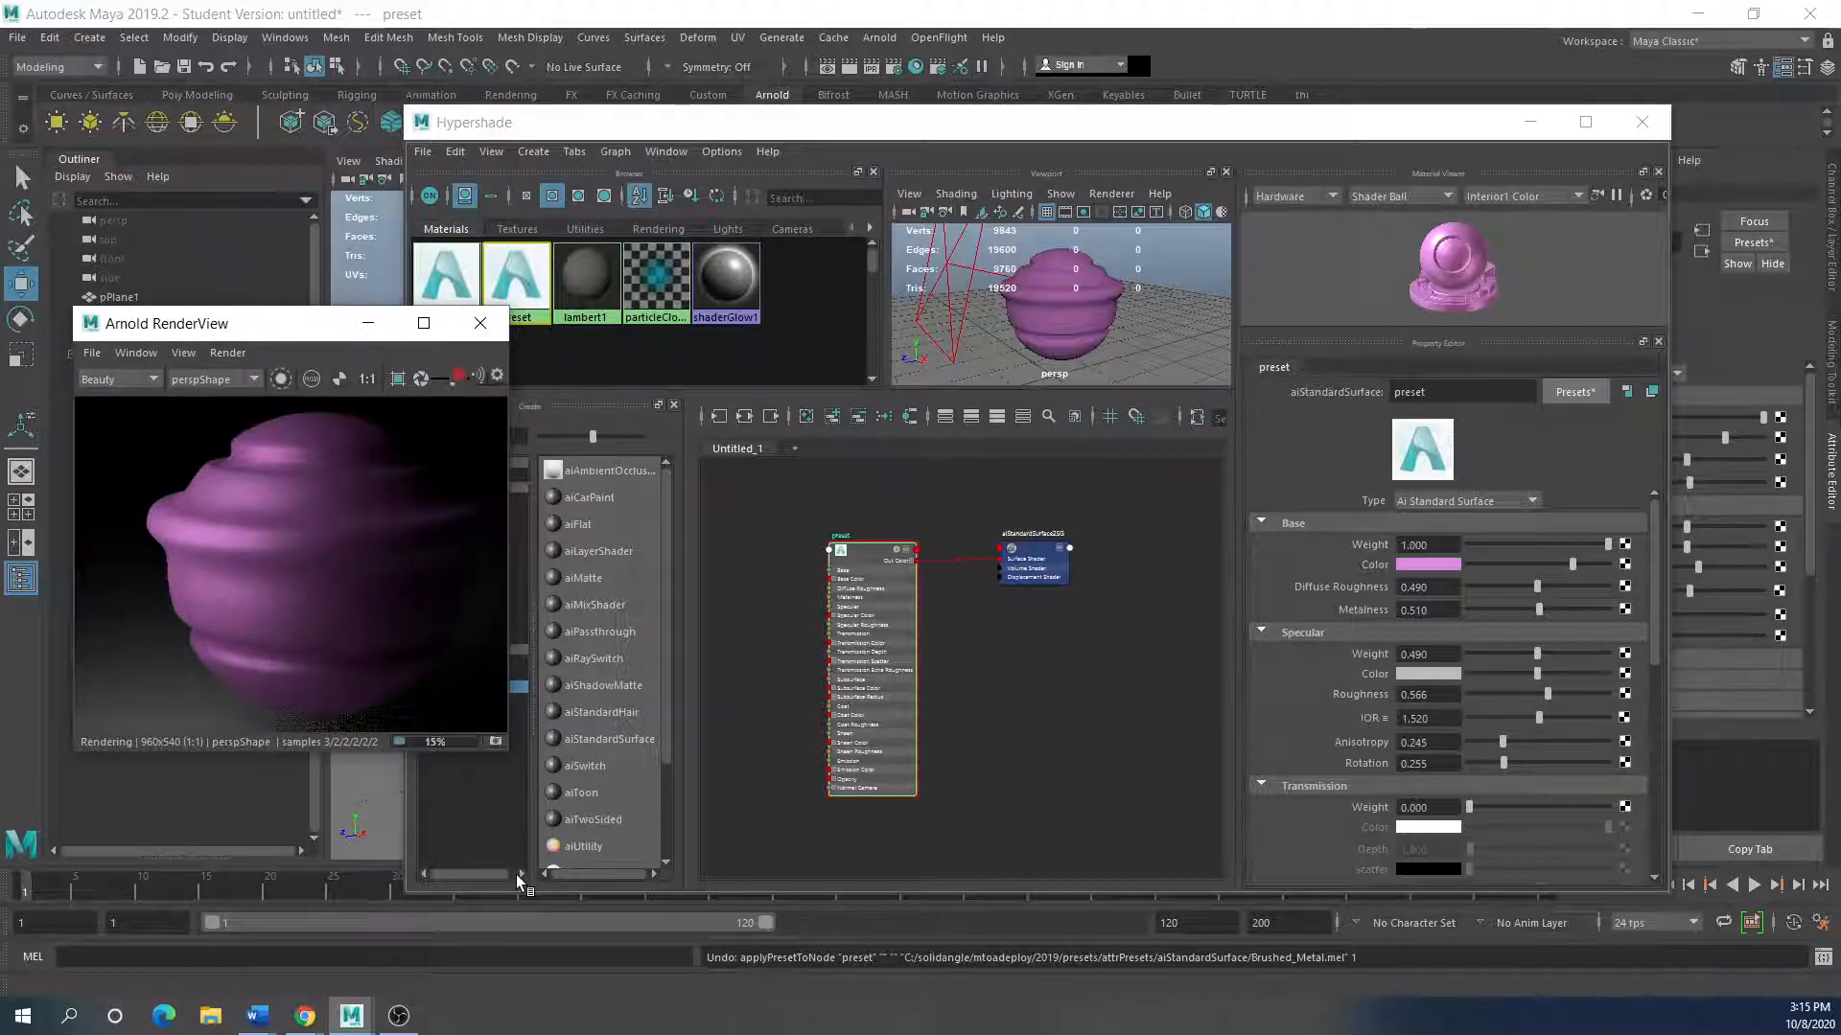
pyautogui.scroll(-2, 992, 704)
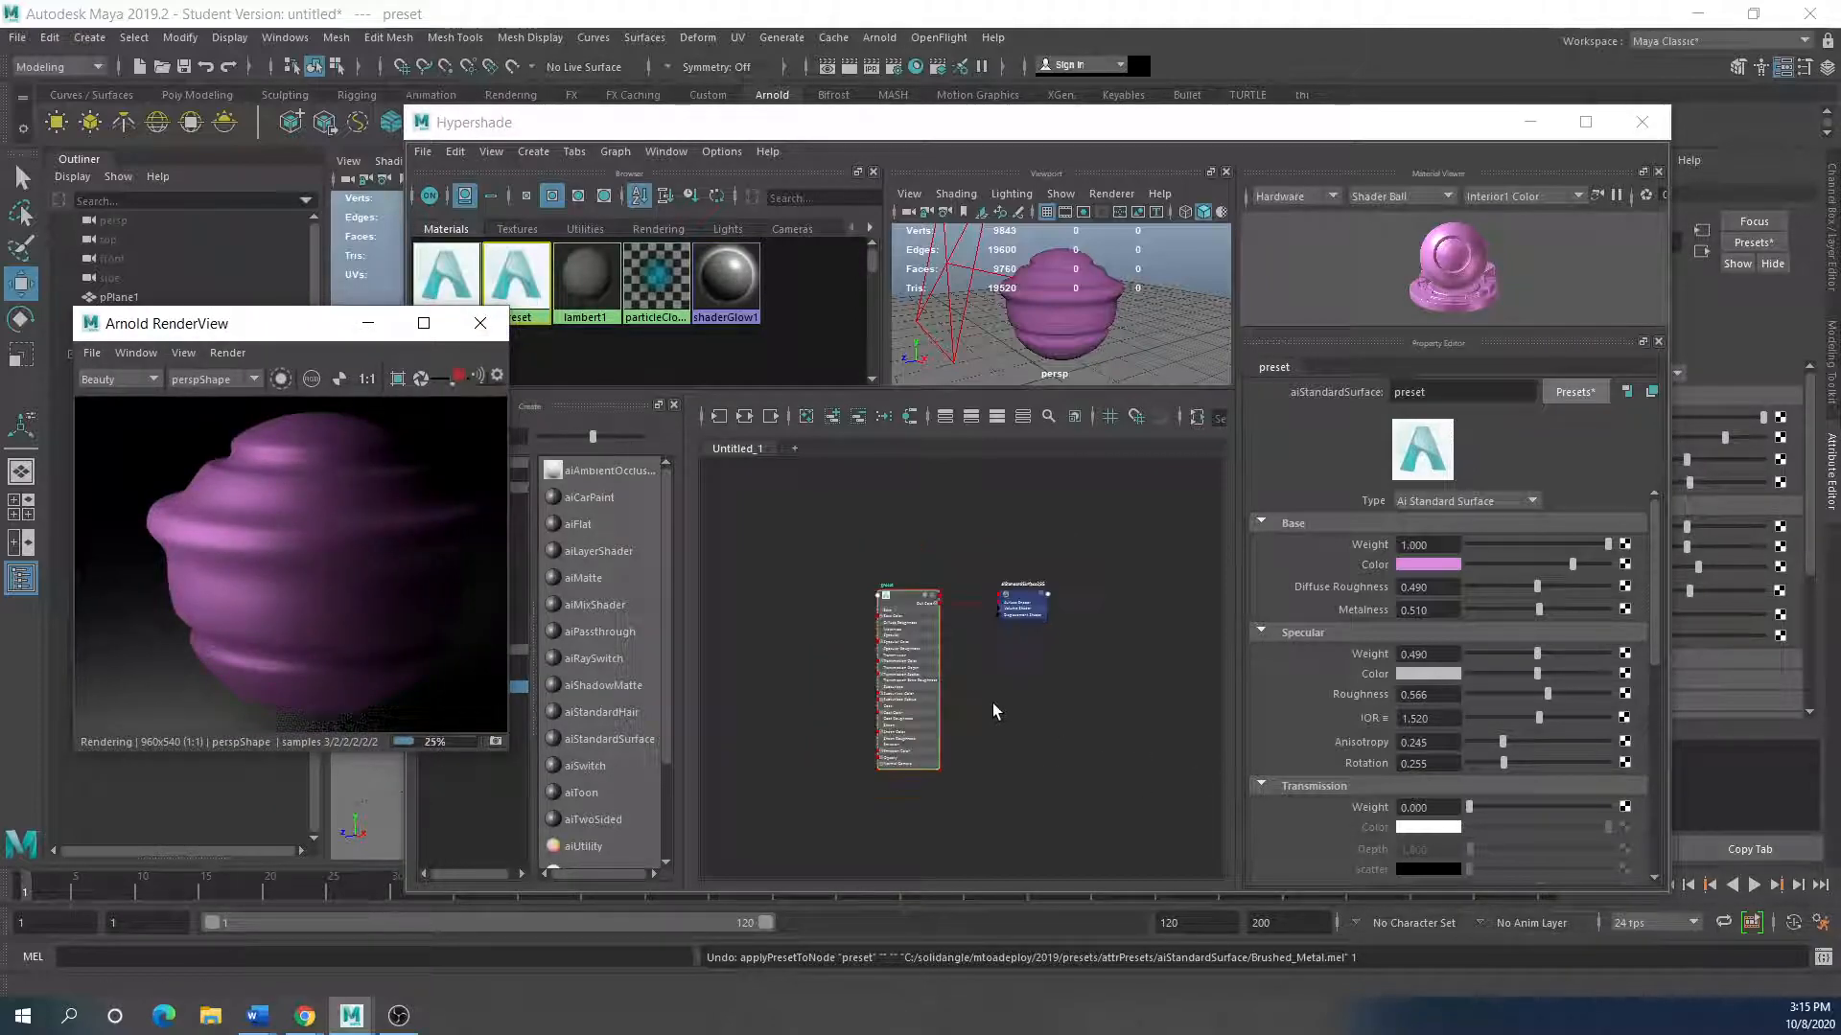
pyautogui.scroll(4, 922, 640)
# Step: Limit the live render to a crop region drawn around the left part of the sphere
pyautogui.moveTo(275, 347); pyautogui.dragTo(356, 381)
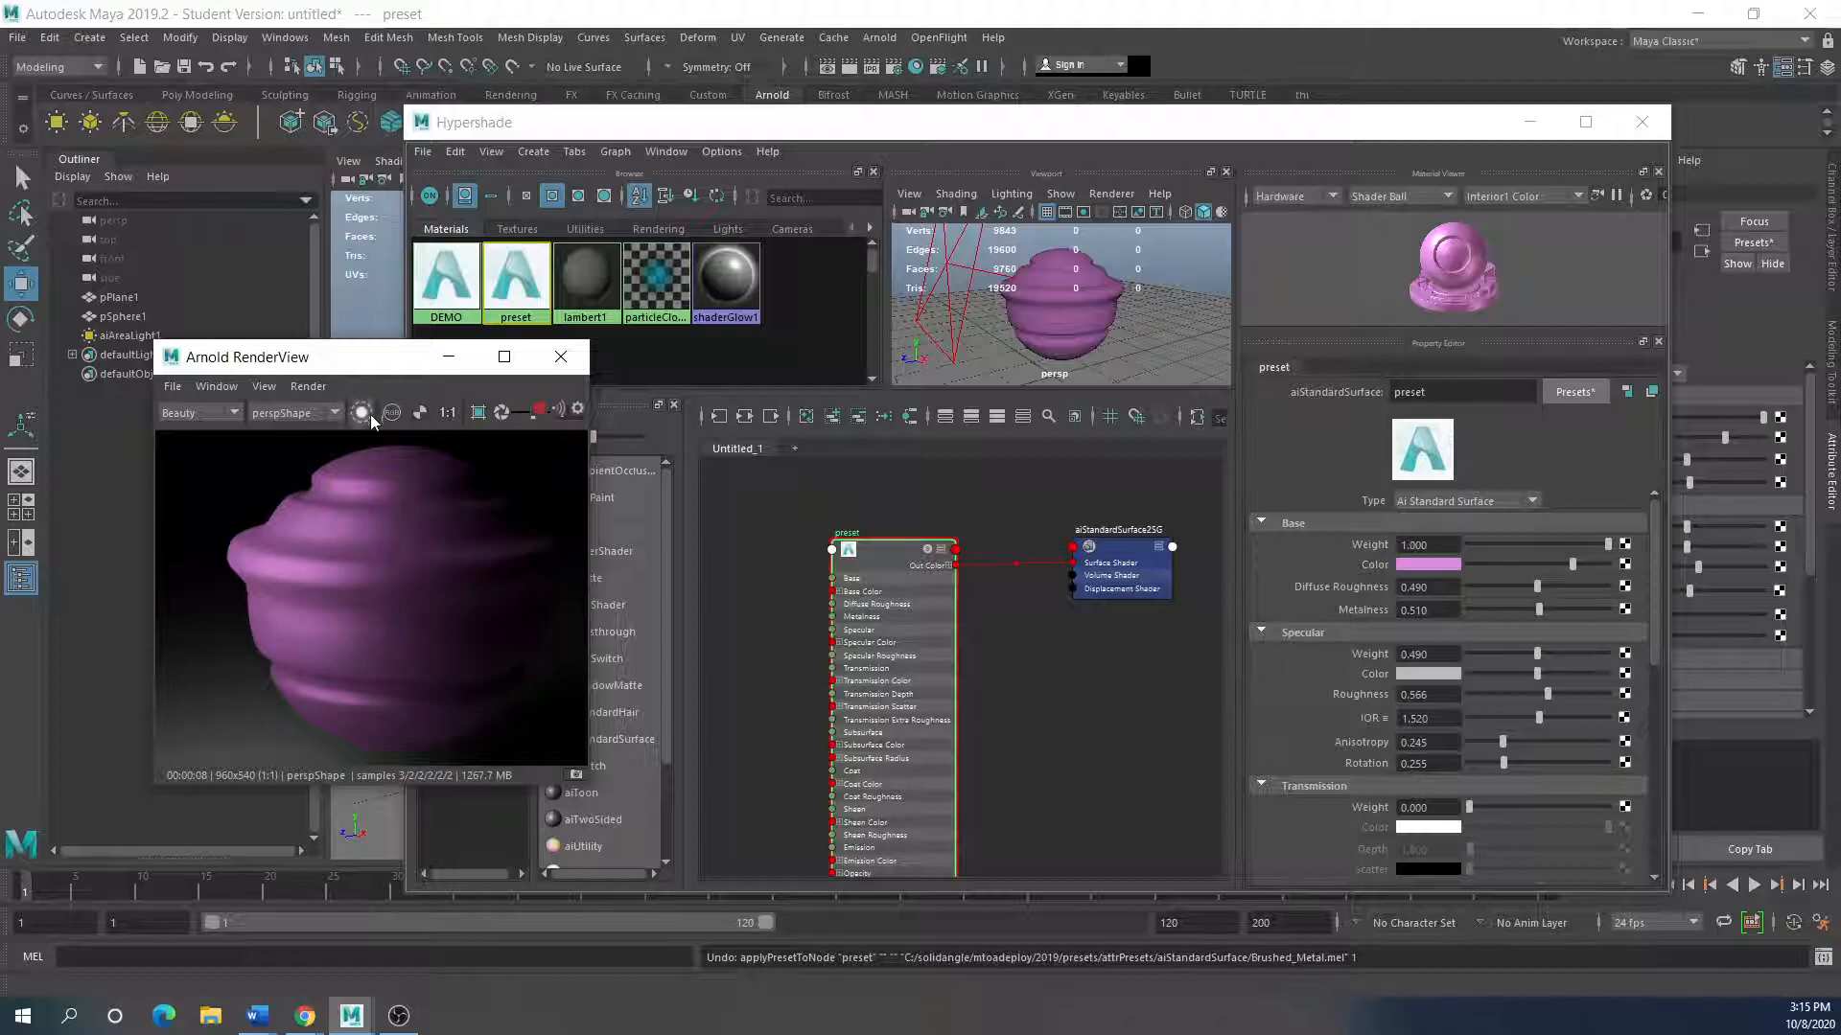
pyautogui.click(478, 412)
pyautogui.moveTo(199, 504); pyautogui.dragTo(362, 661)
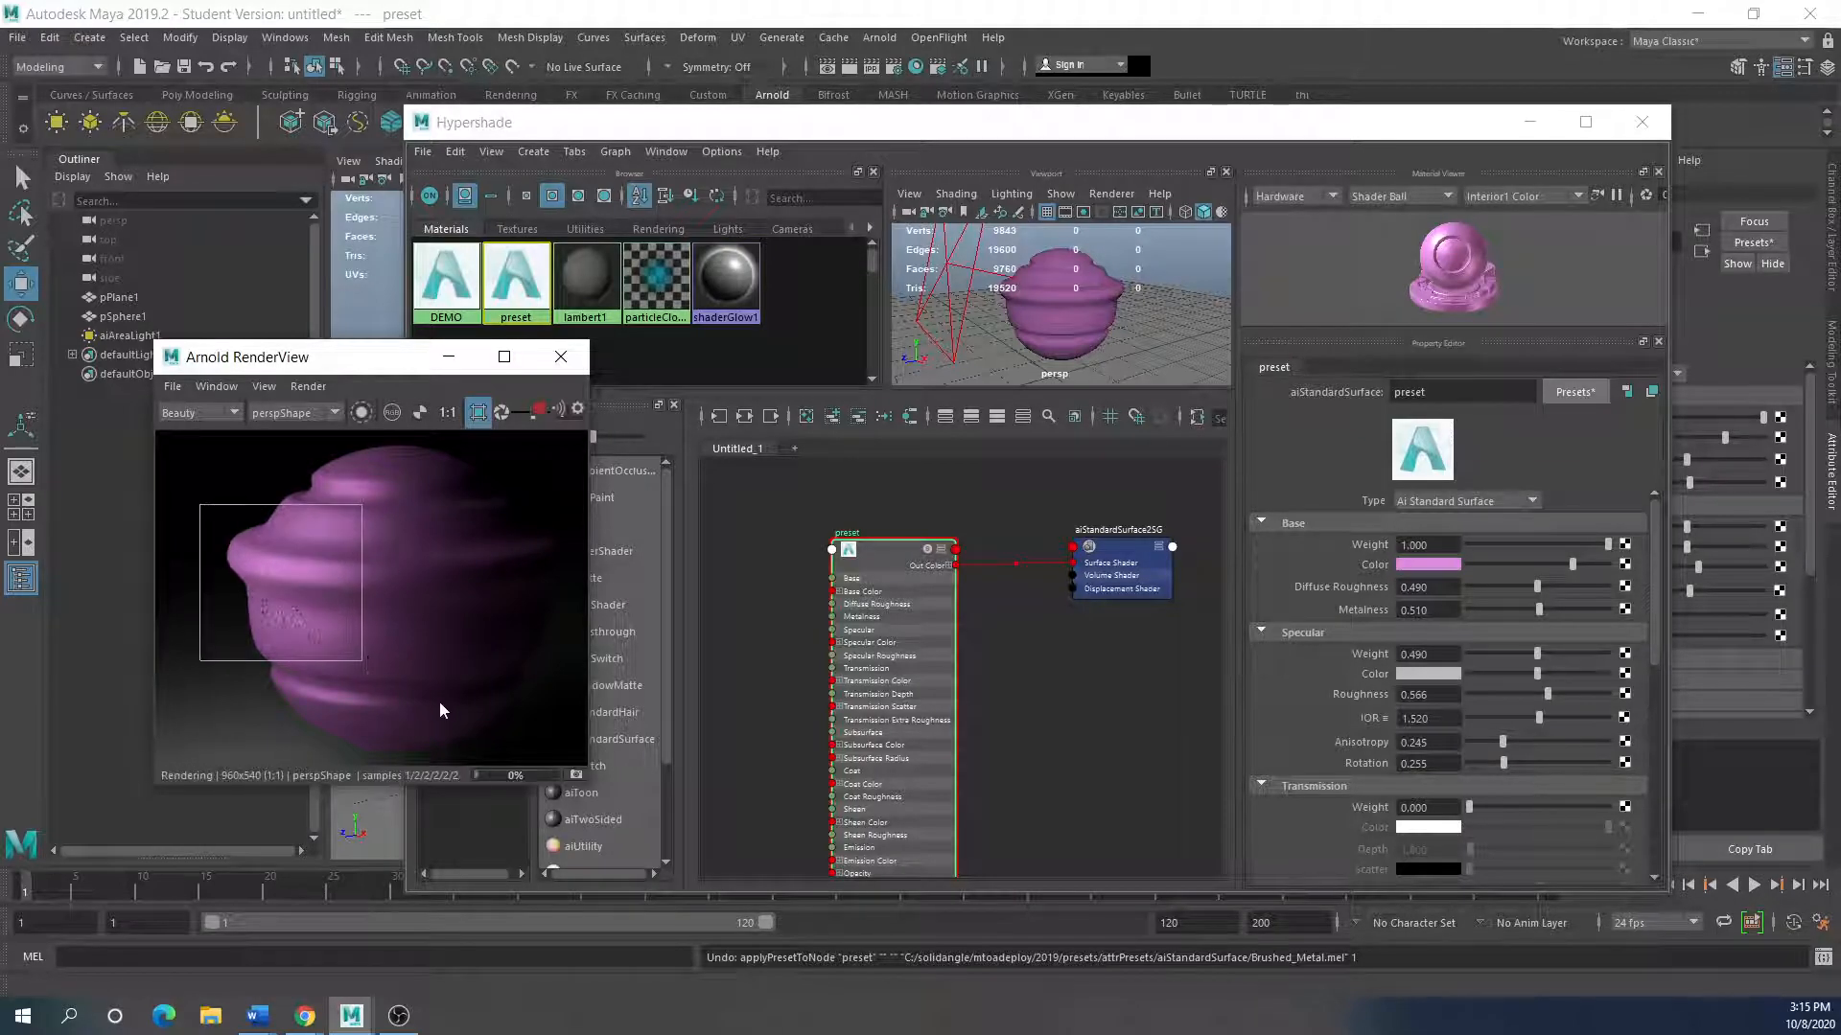
# Step: Clear the preset shader's node network from the Hypershade work area
pyautogui.moveTo(893, 562); pyautogui.dragTo(907, 514)
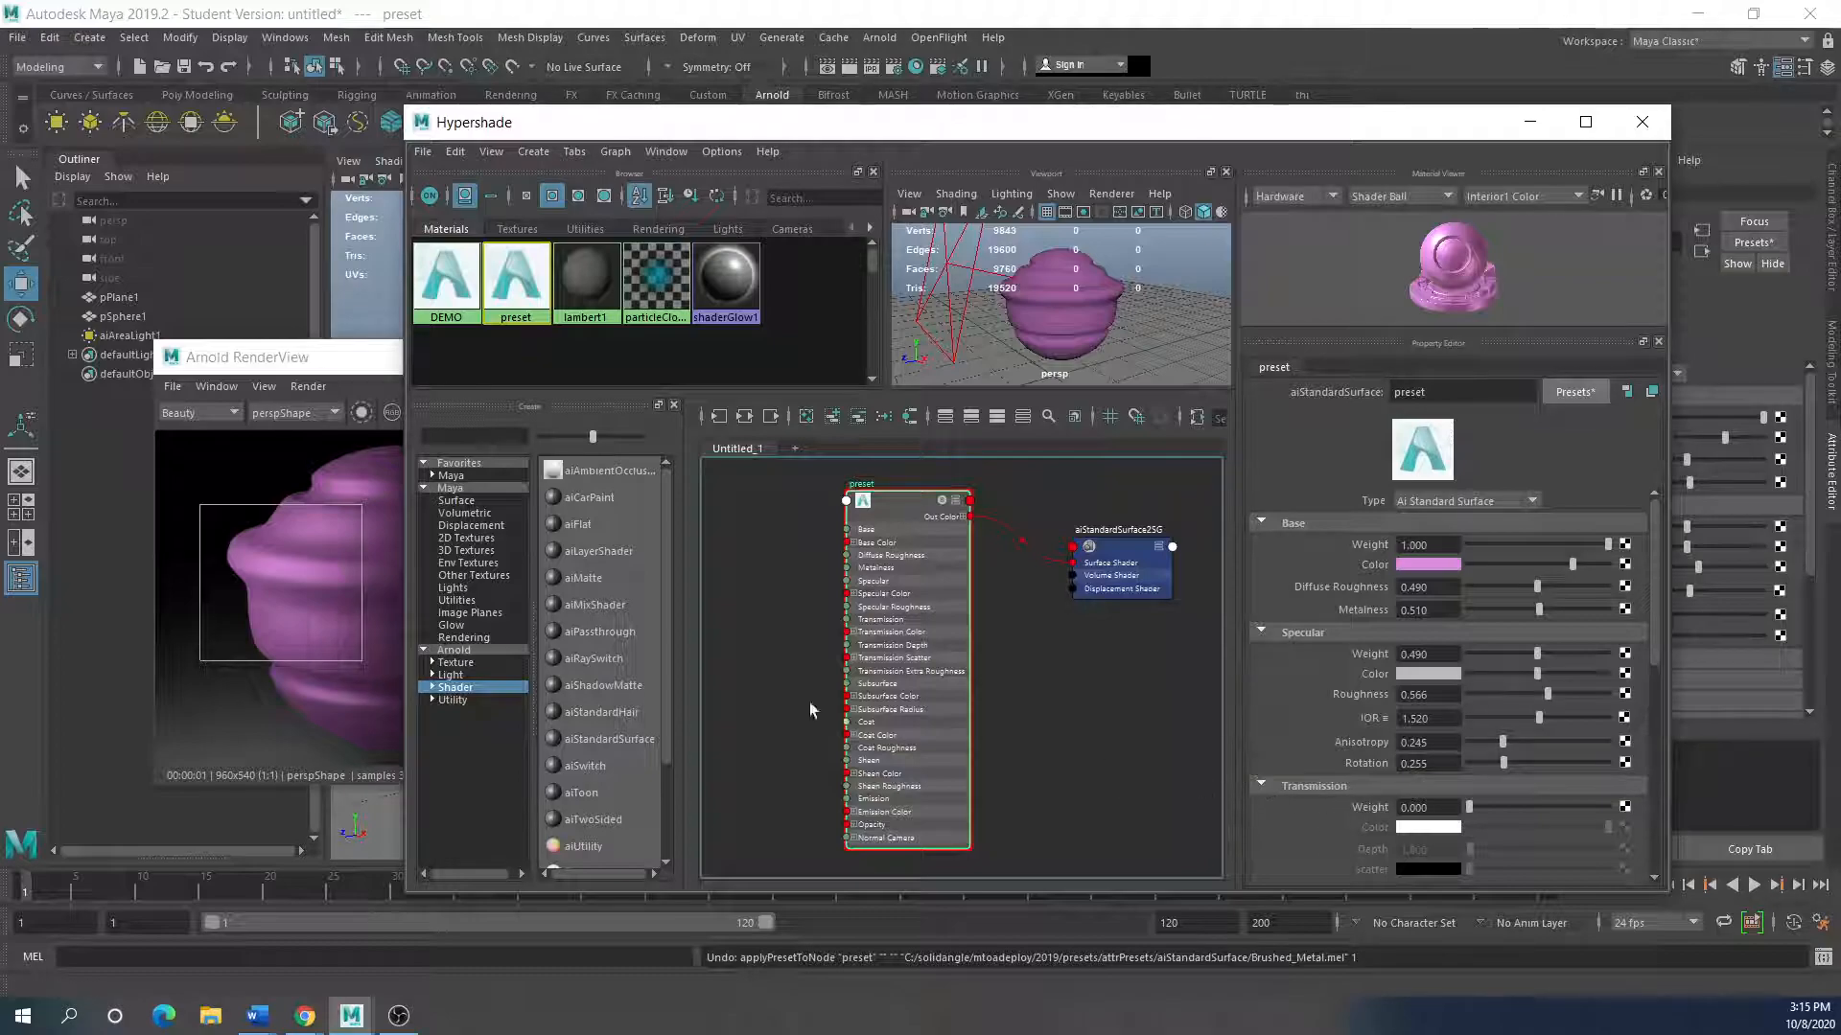
pyautogui.scroll(-2, 648, 701)
pyautogui.scroll(5, 734, 725)
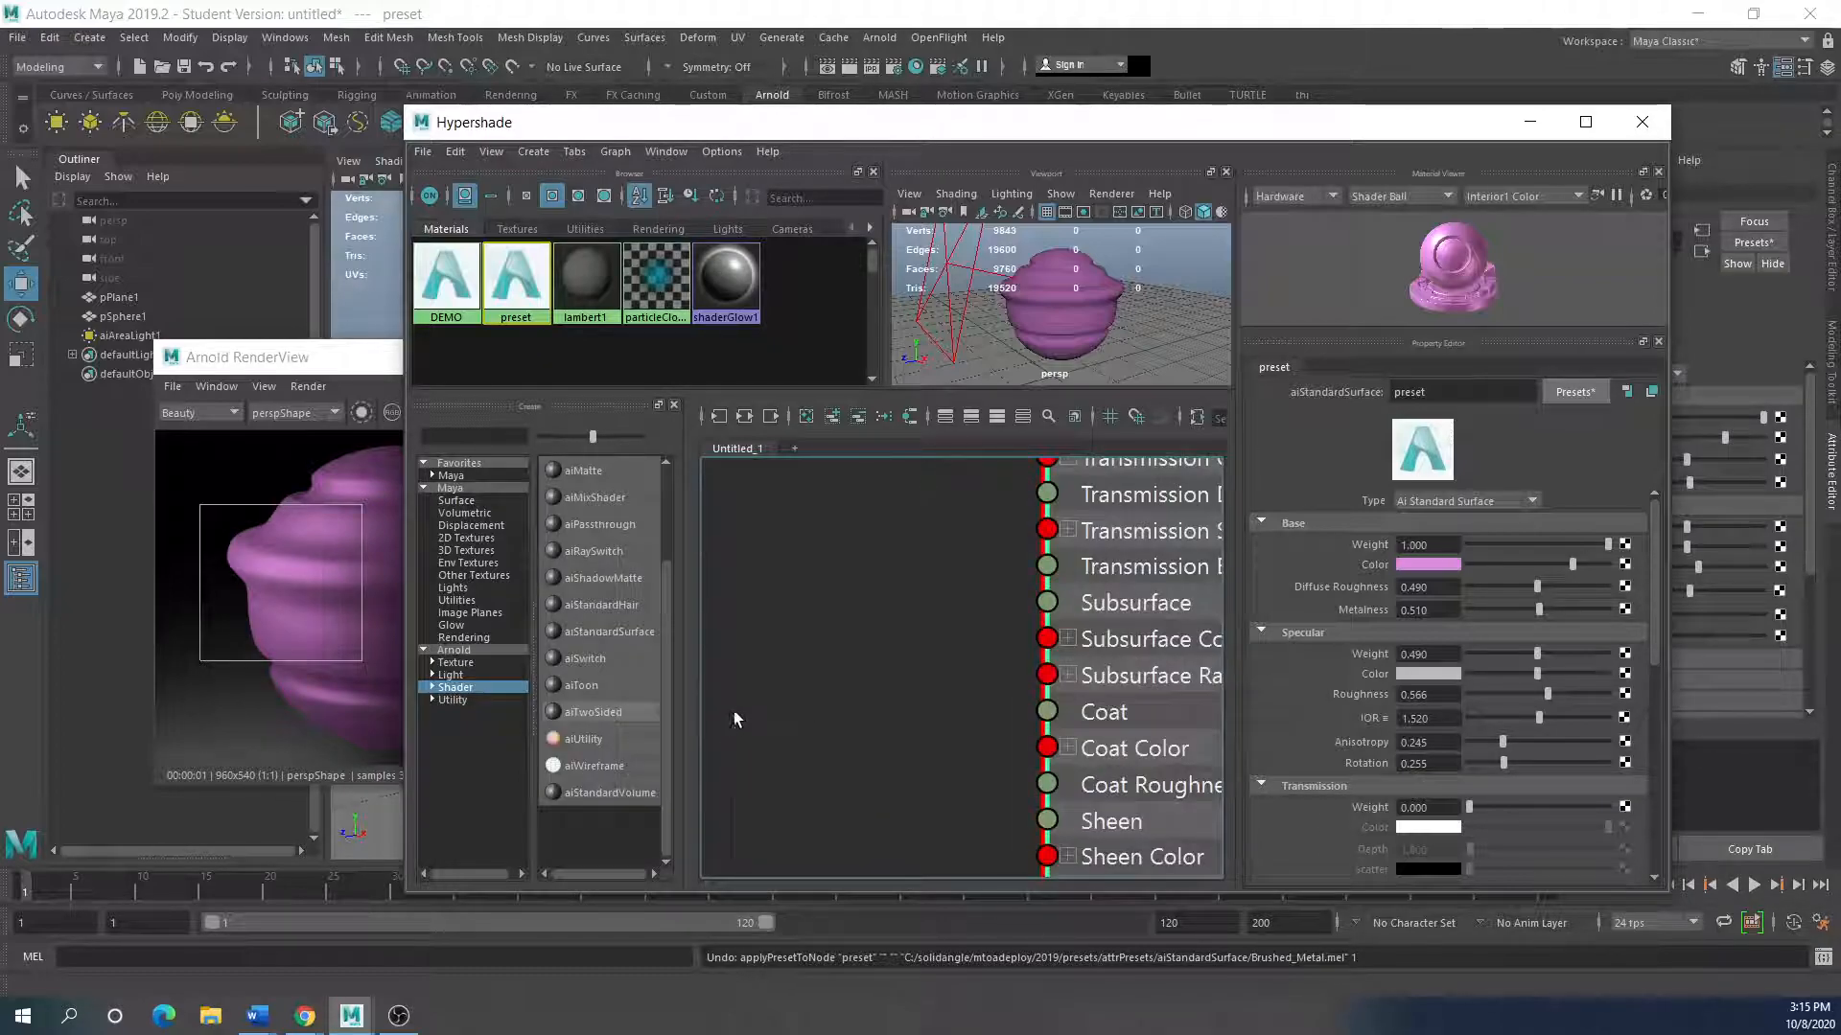
pyautogui.scroll(-2, 738, 695)
pyautogui.scroll(-4, 818, 676)
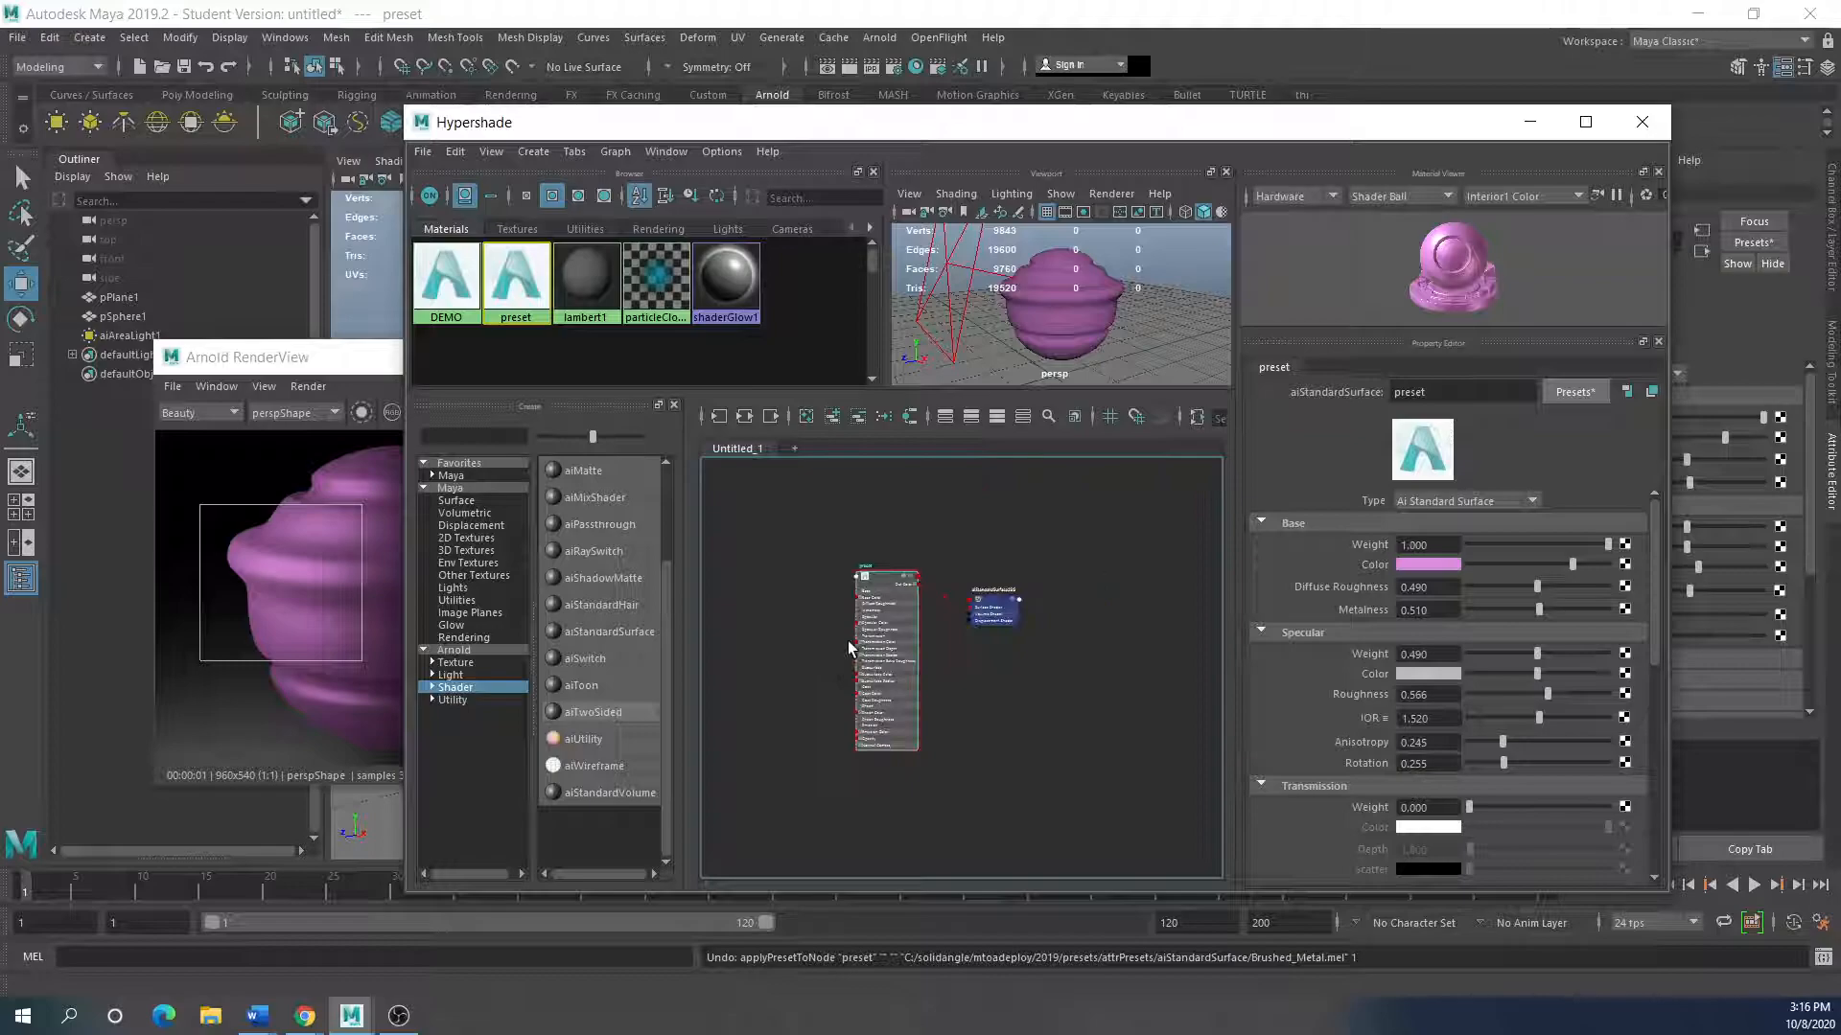
pyautogui.keyDown('alt'); pyautogui.moveTo(844, 631); pyautogui.dragTo(802, 653, button='middle'); pyautogui.keyUp('alt')
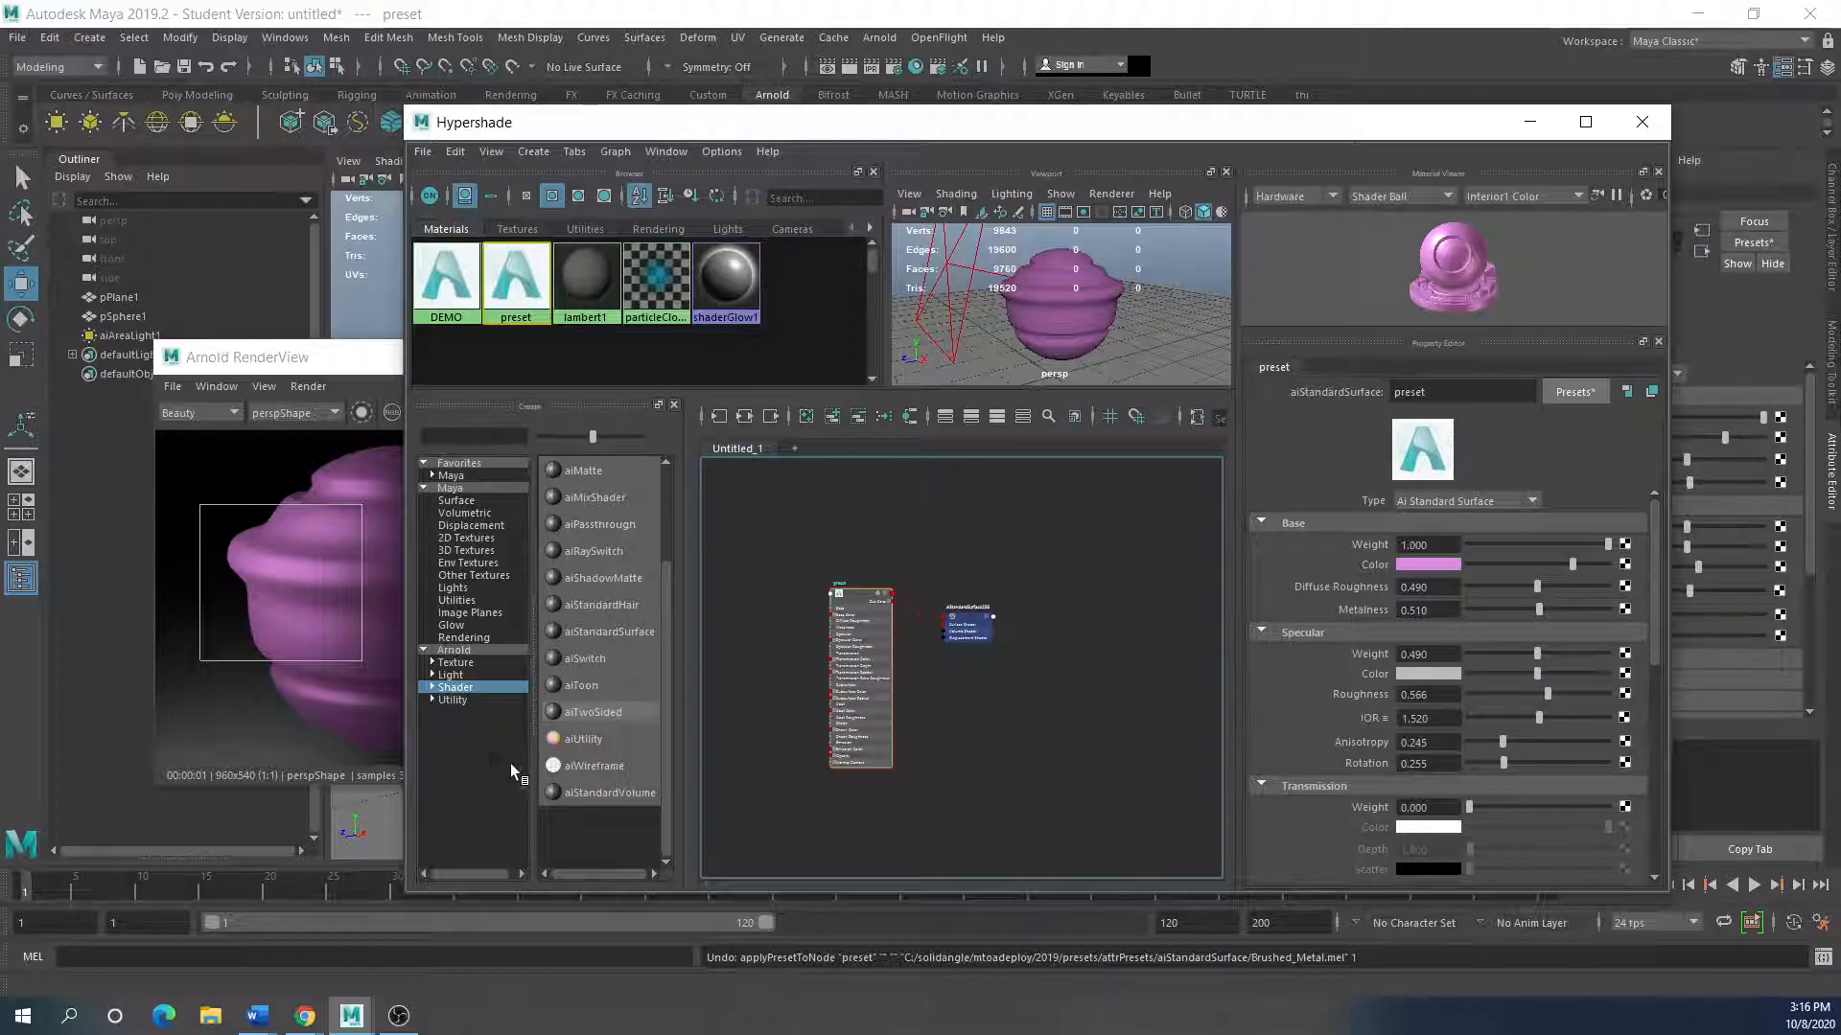
pyautogui.moveTo(667, 597); pyautogui.dragTo(668, 575)
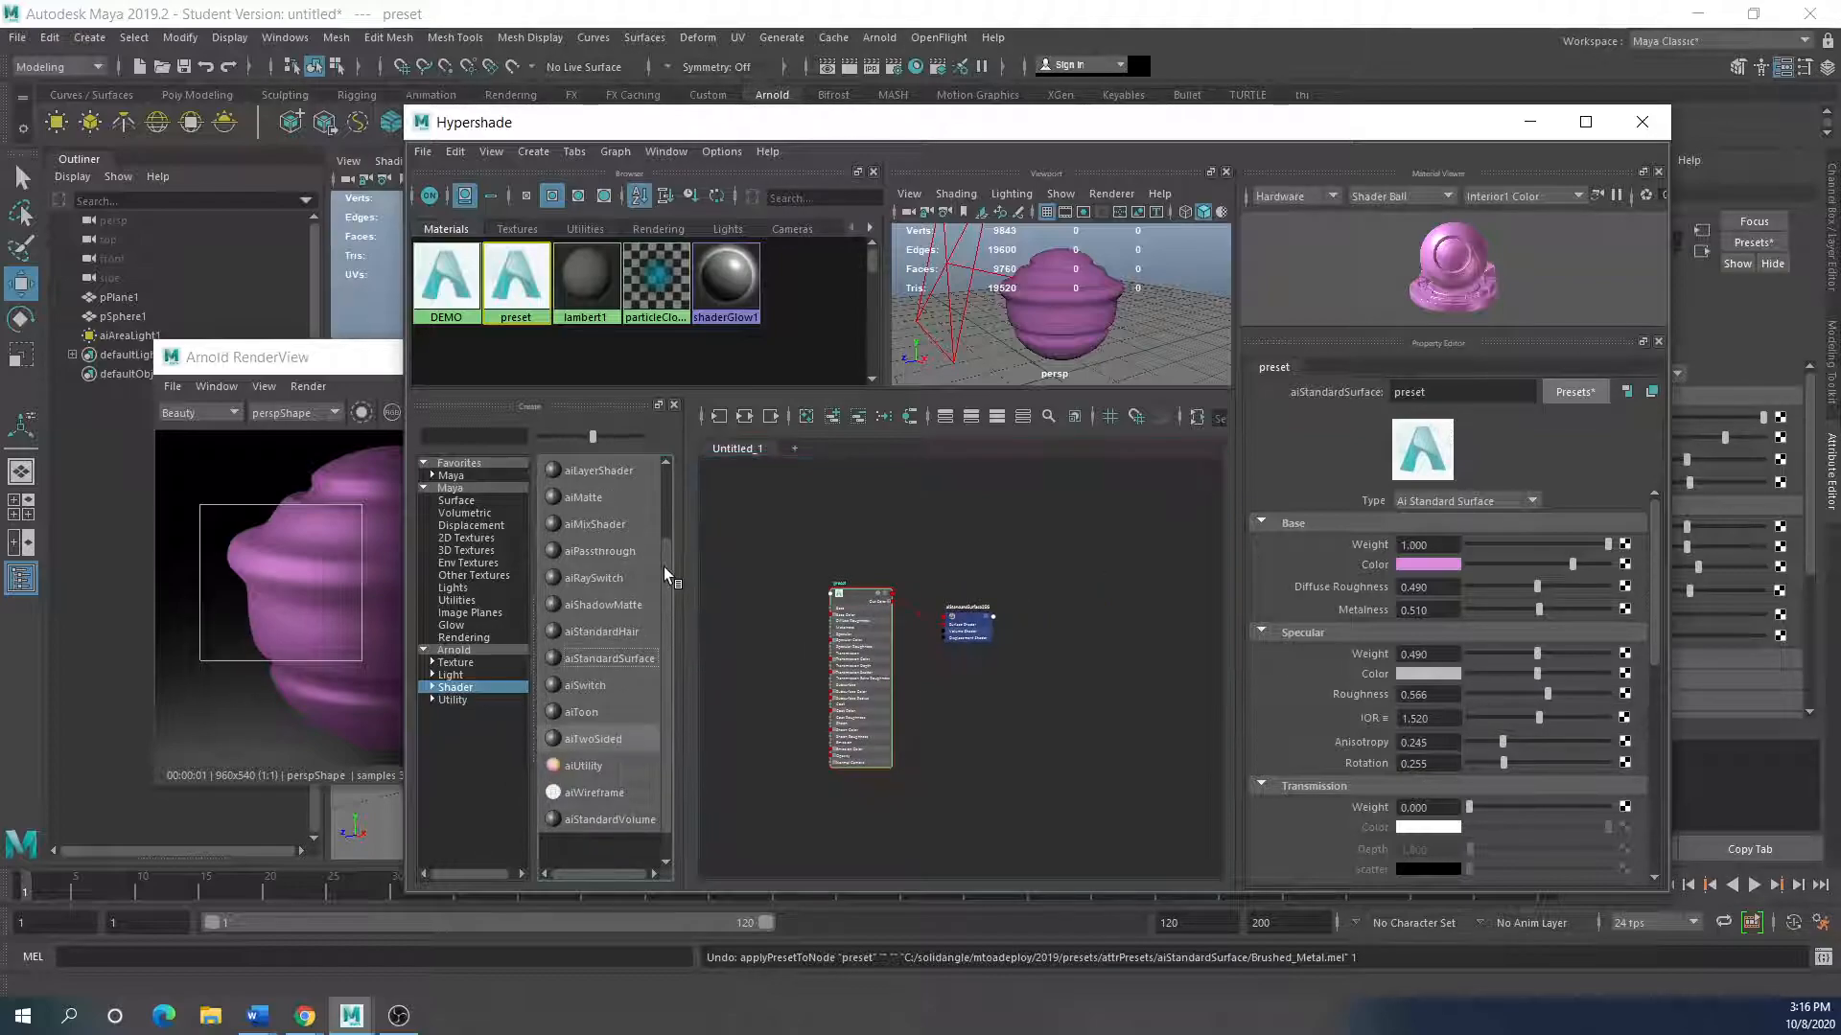
pyautogui.click(808, 422)
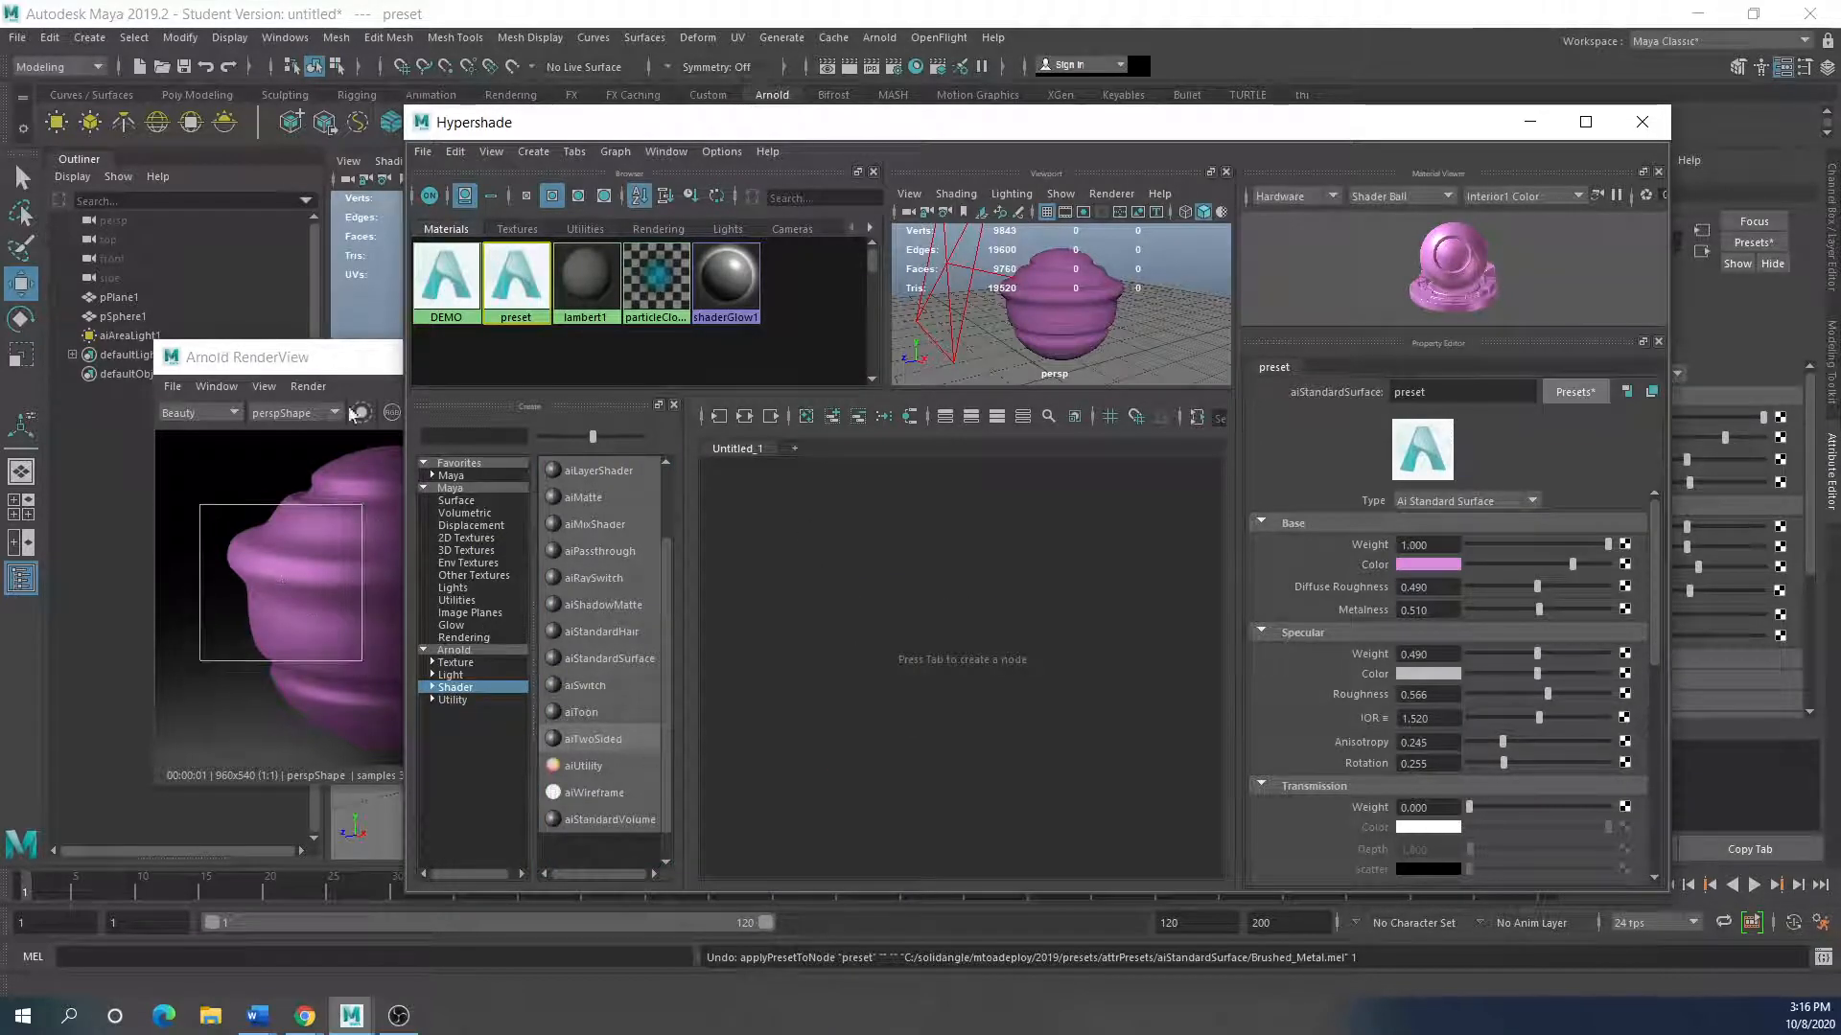
# Step: Turn off the render crop region and narrow the render view window so it fits beside the Hypershade
pyautogui.moveTo(338, 365); pyautogui.dragTo(277, 363)
pyautogui.click(416, 418)
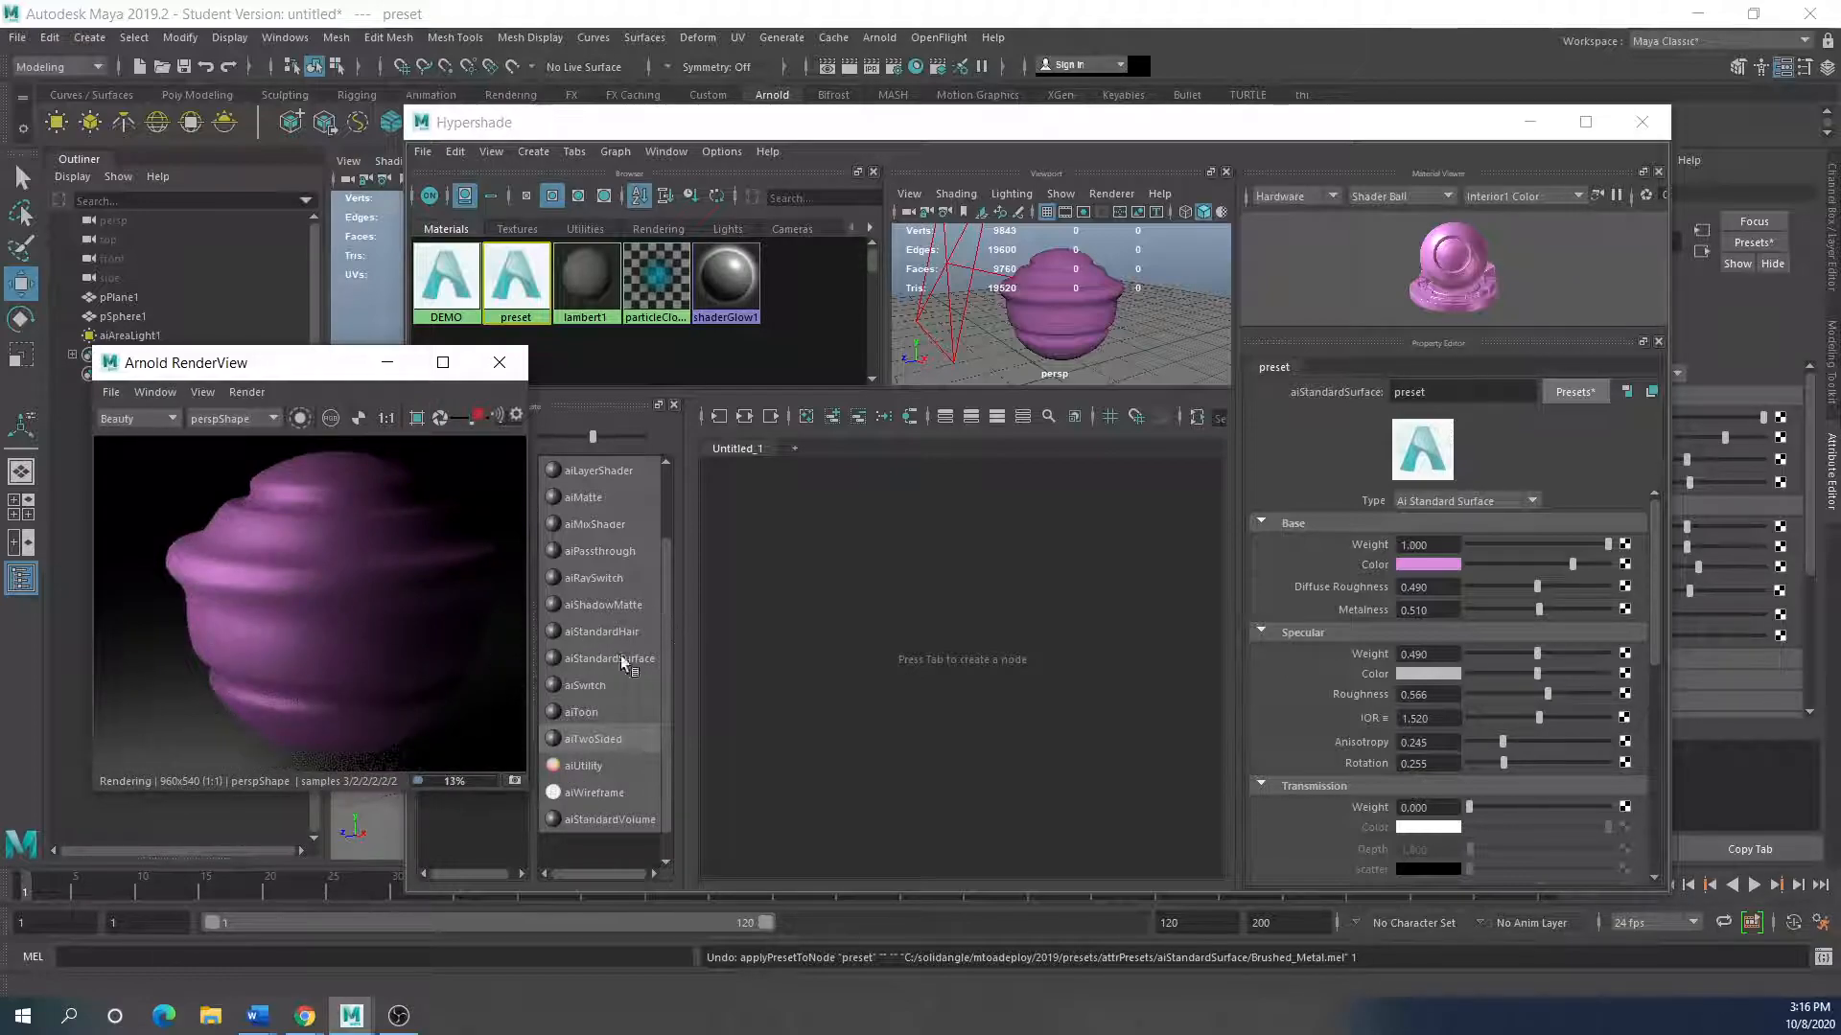
pyautogui.moveTo(335, 370); pyautogui.dragTo(294, 377)
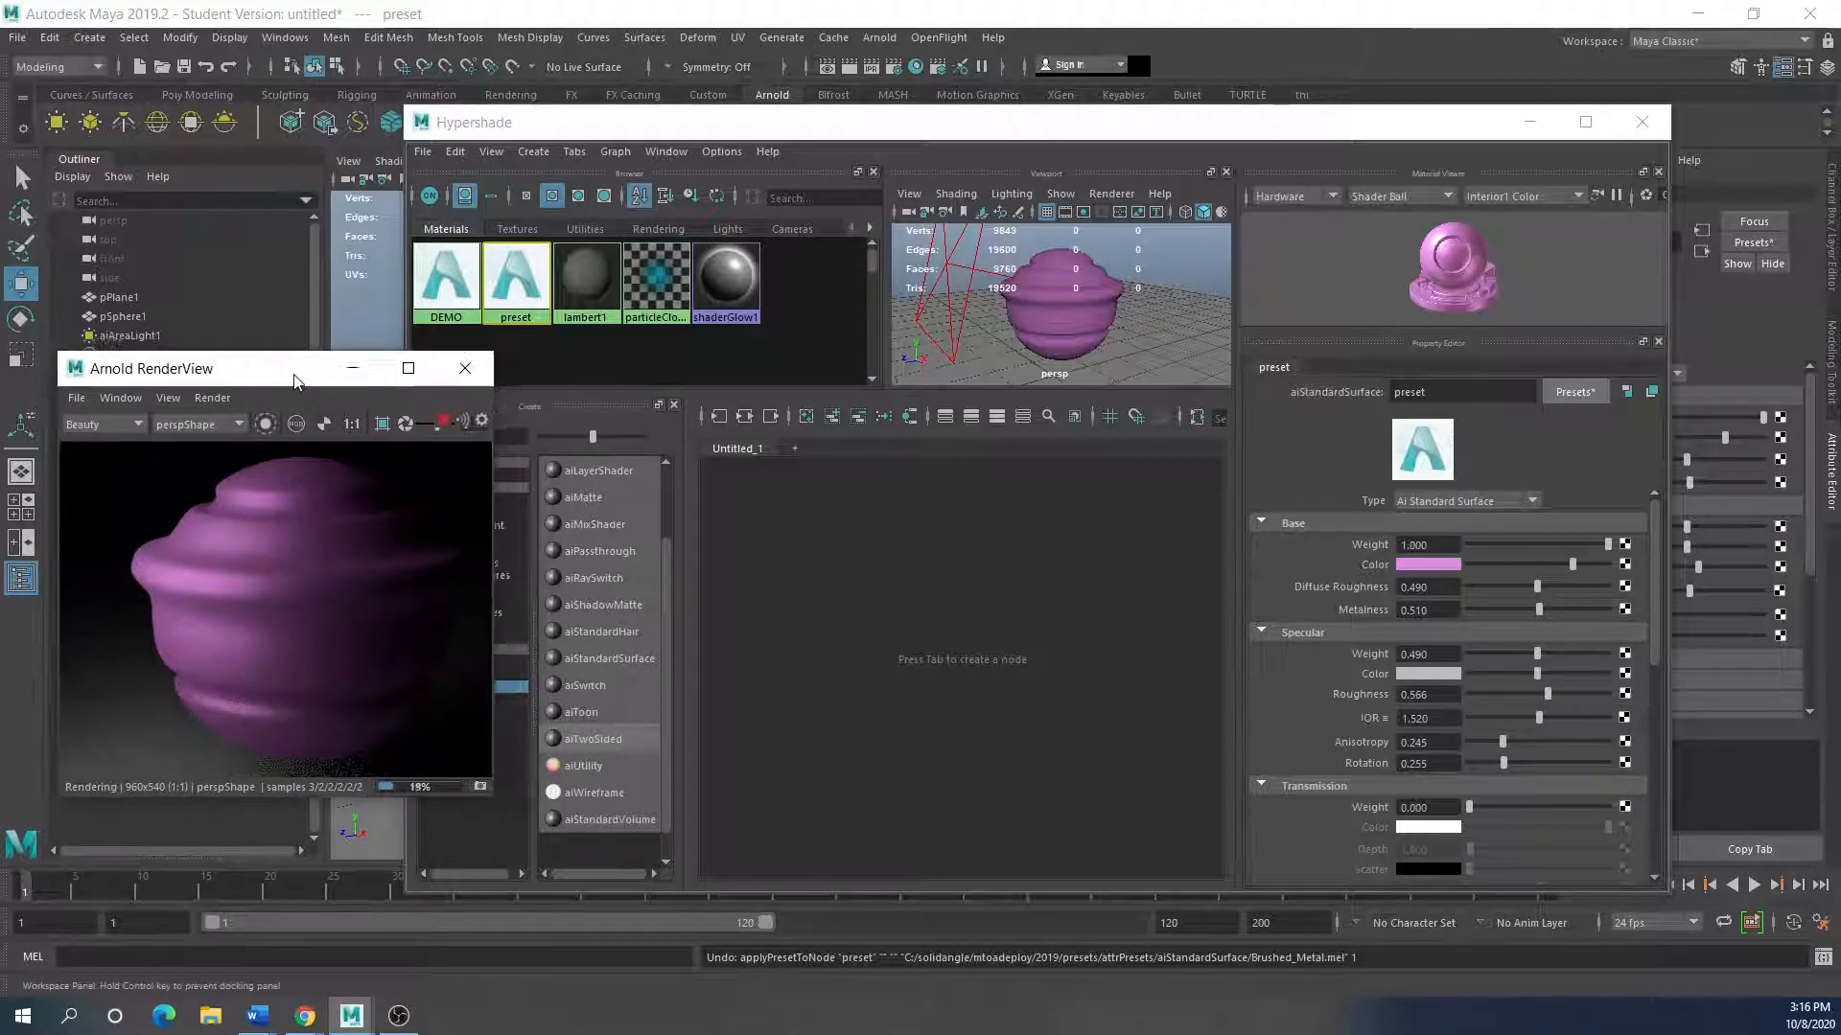
pyautogui.moveTo(488, 503); pyautogui.dragTo(395, 496)
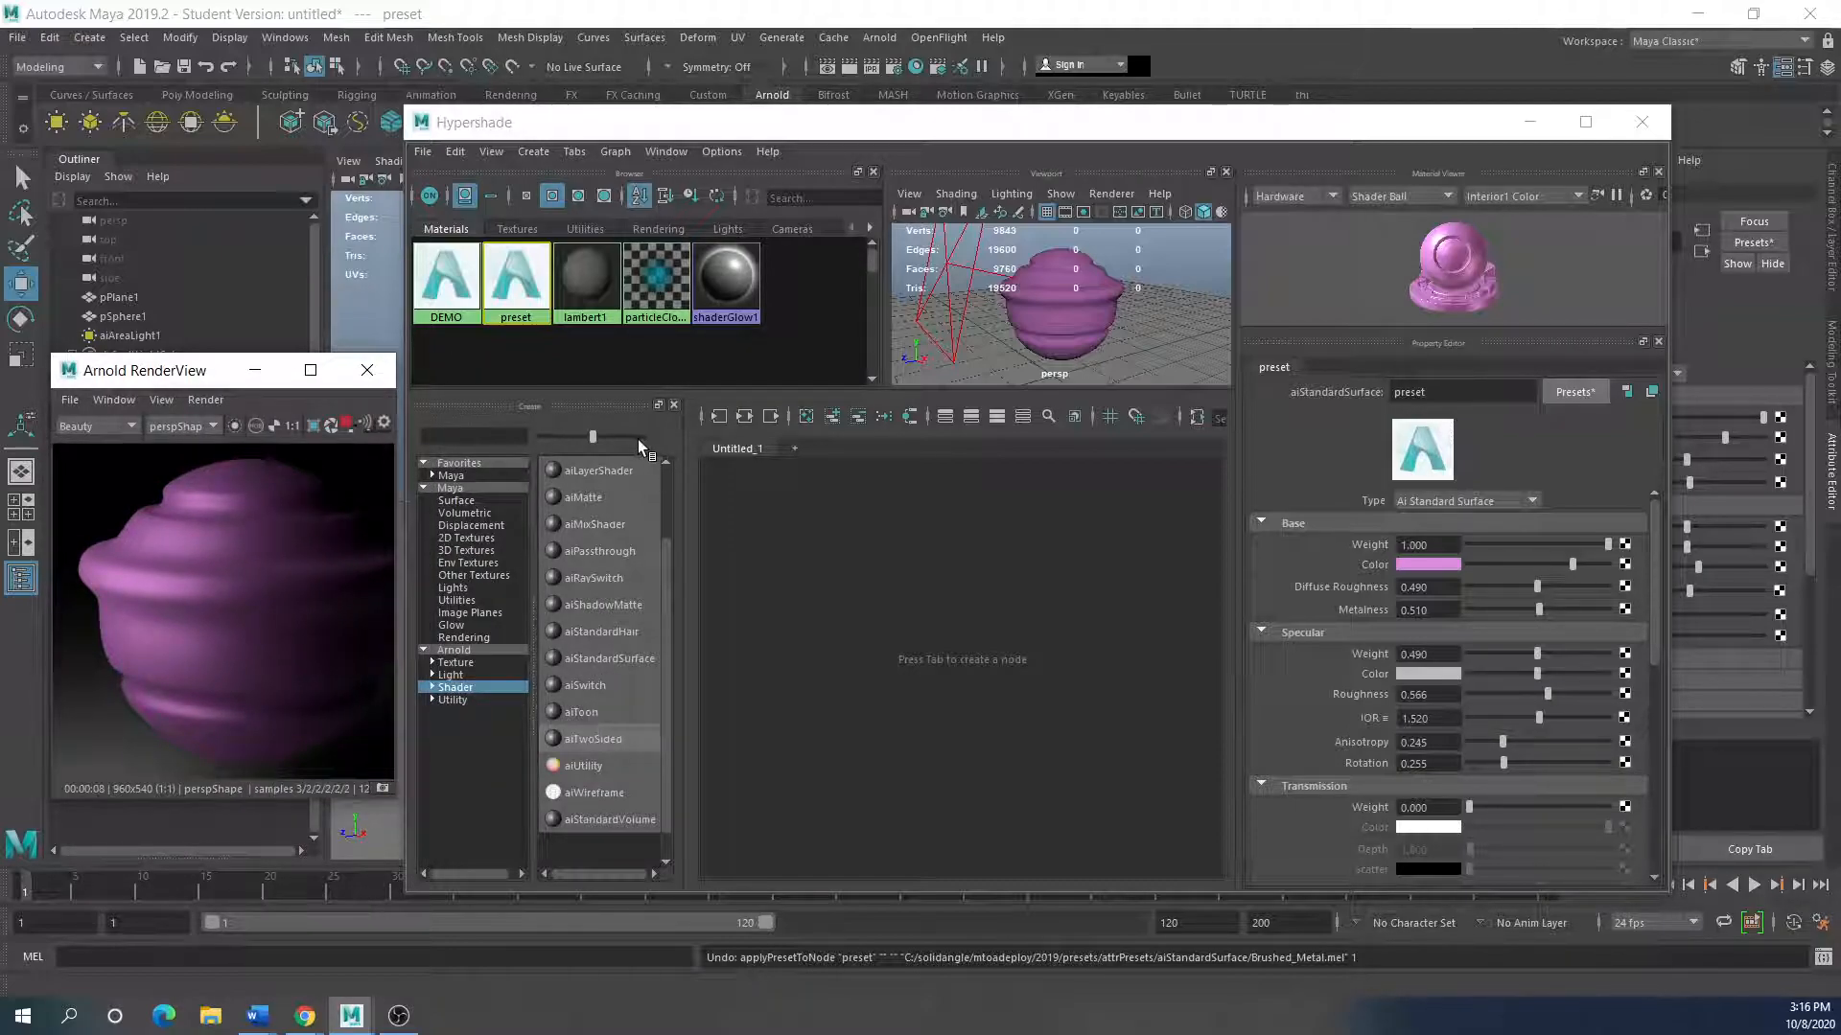
# Step: Create an aiToon shader in the cleared graph and name it Toon
pyautogui.click(808, 422)
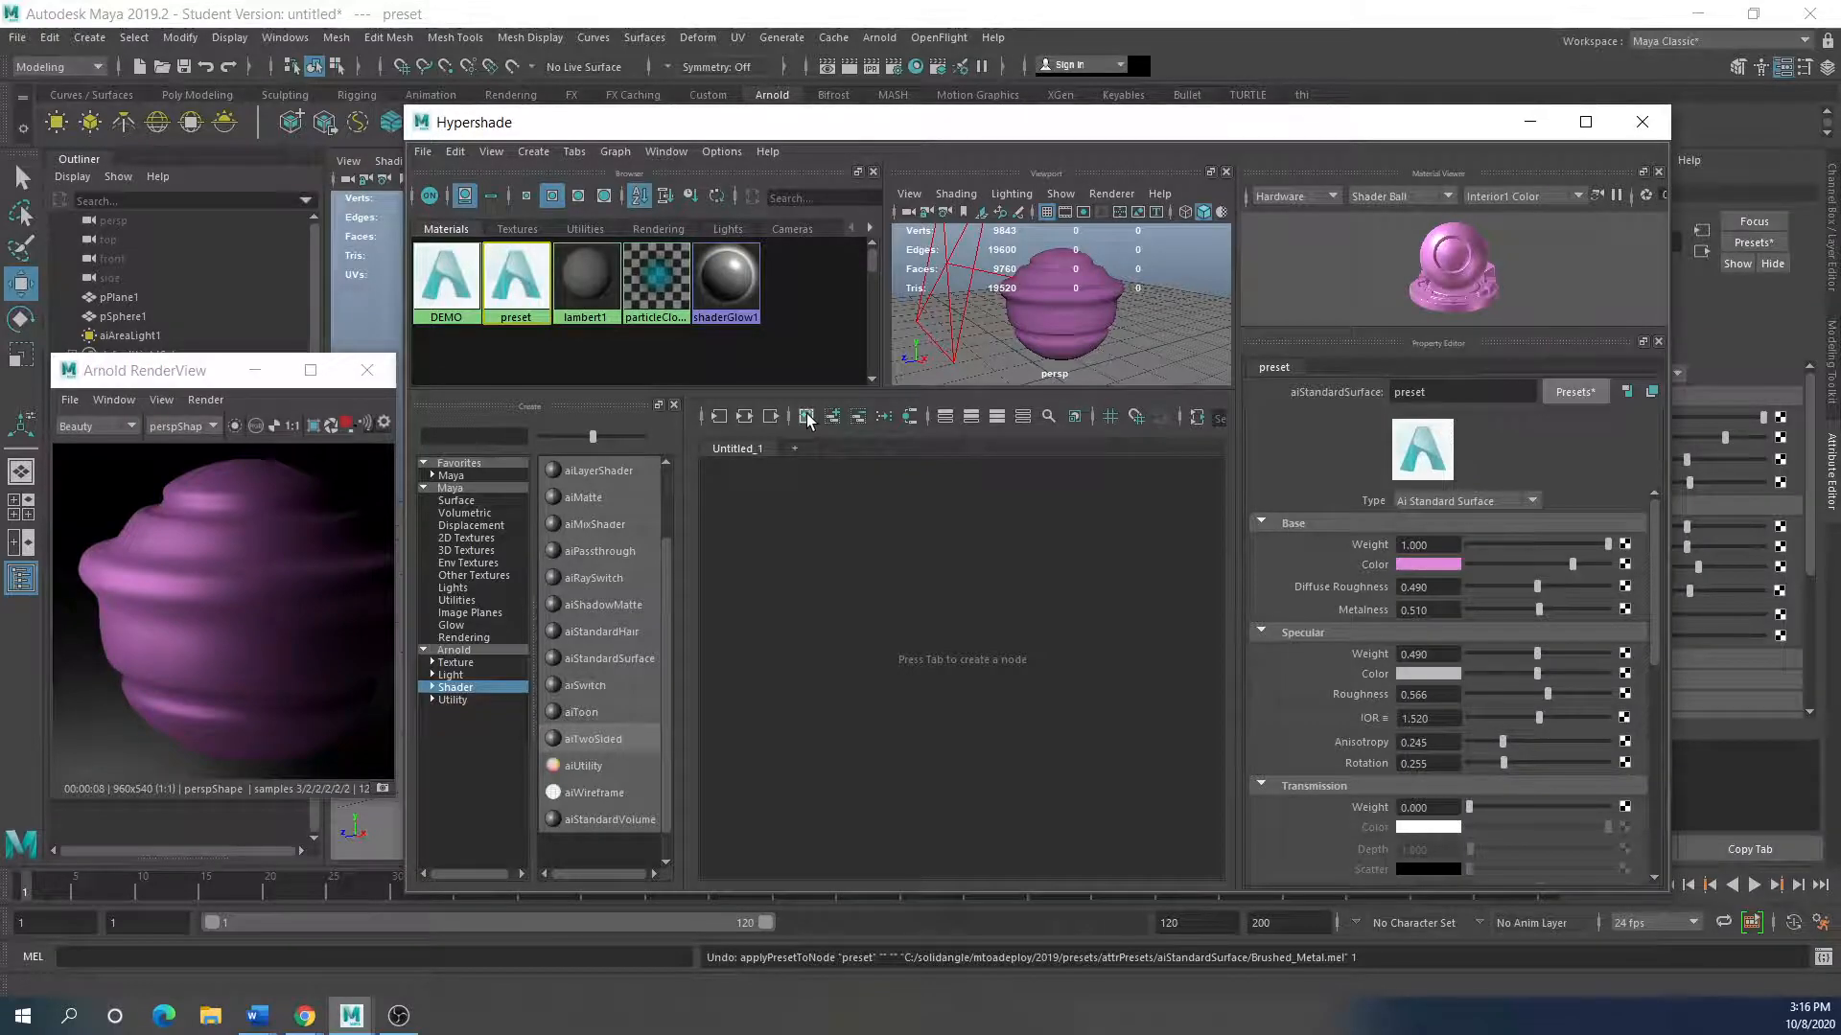
pyautogui.click(585, 715)
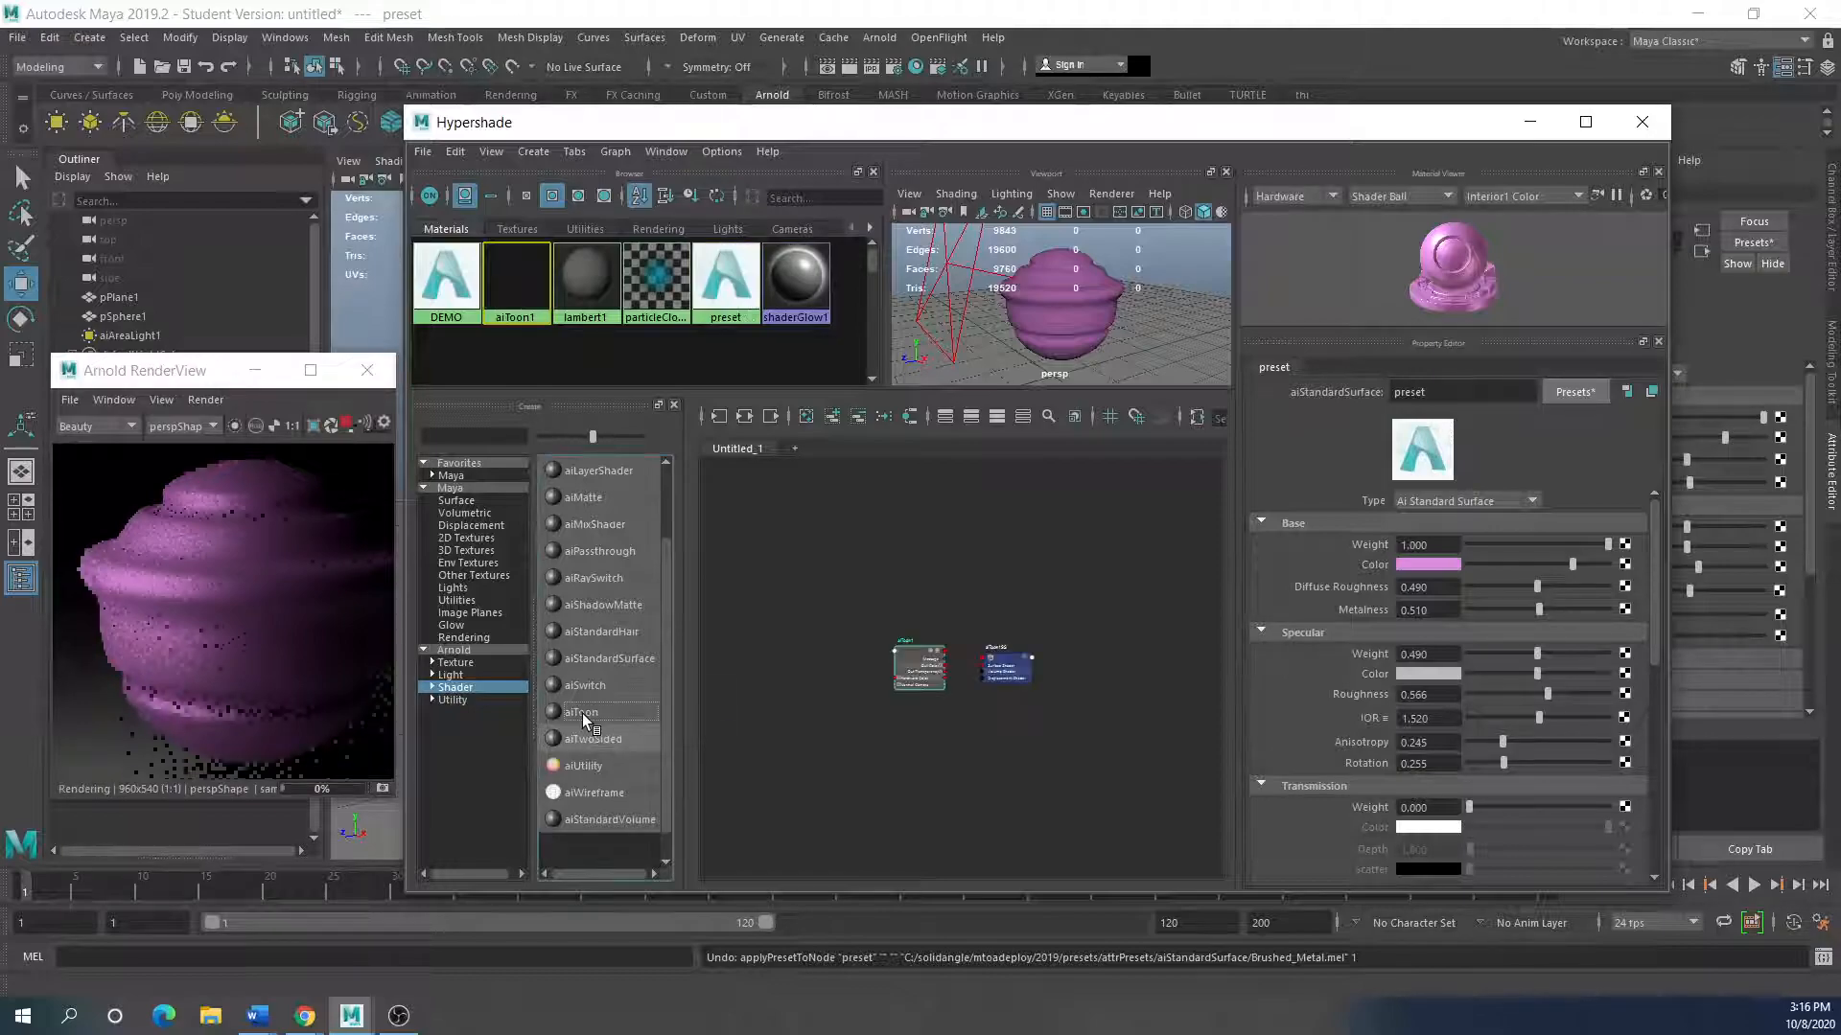
pyautogui.click(1447, 392)
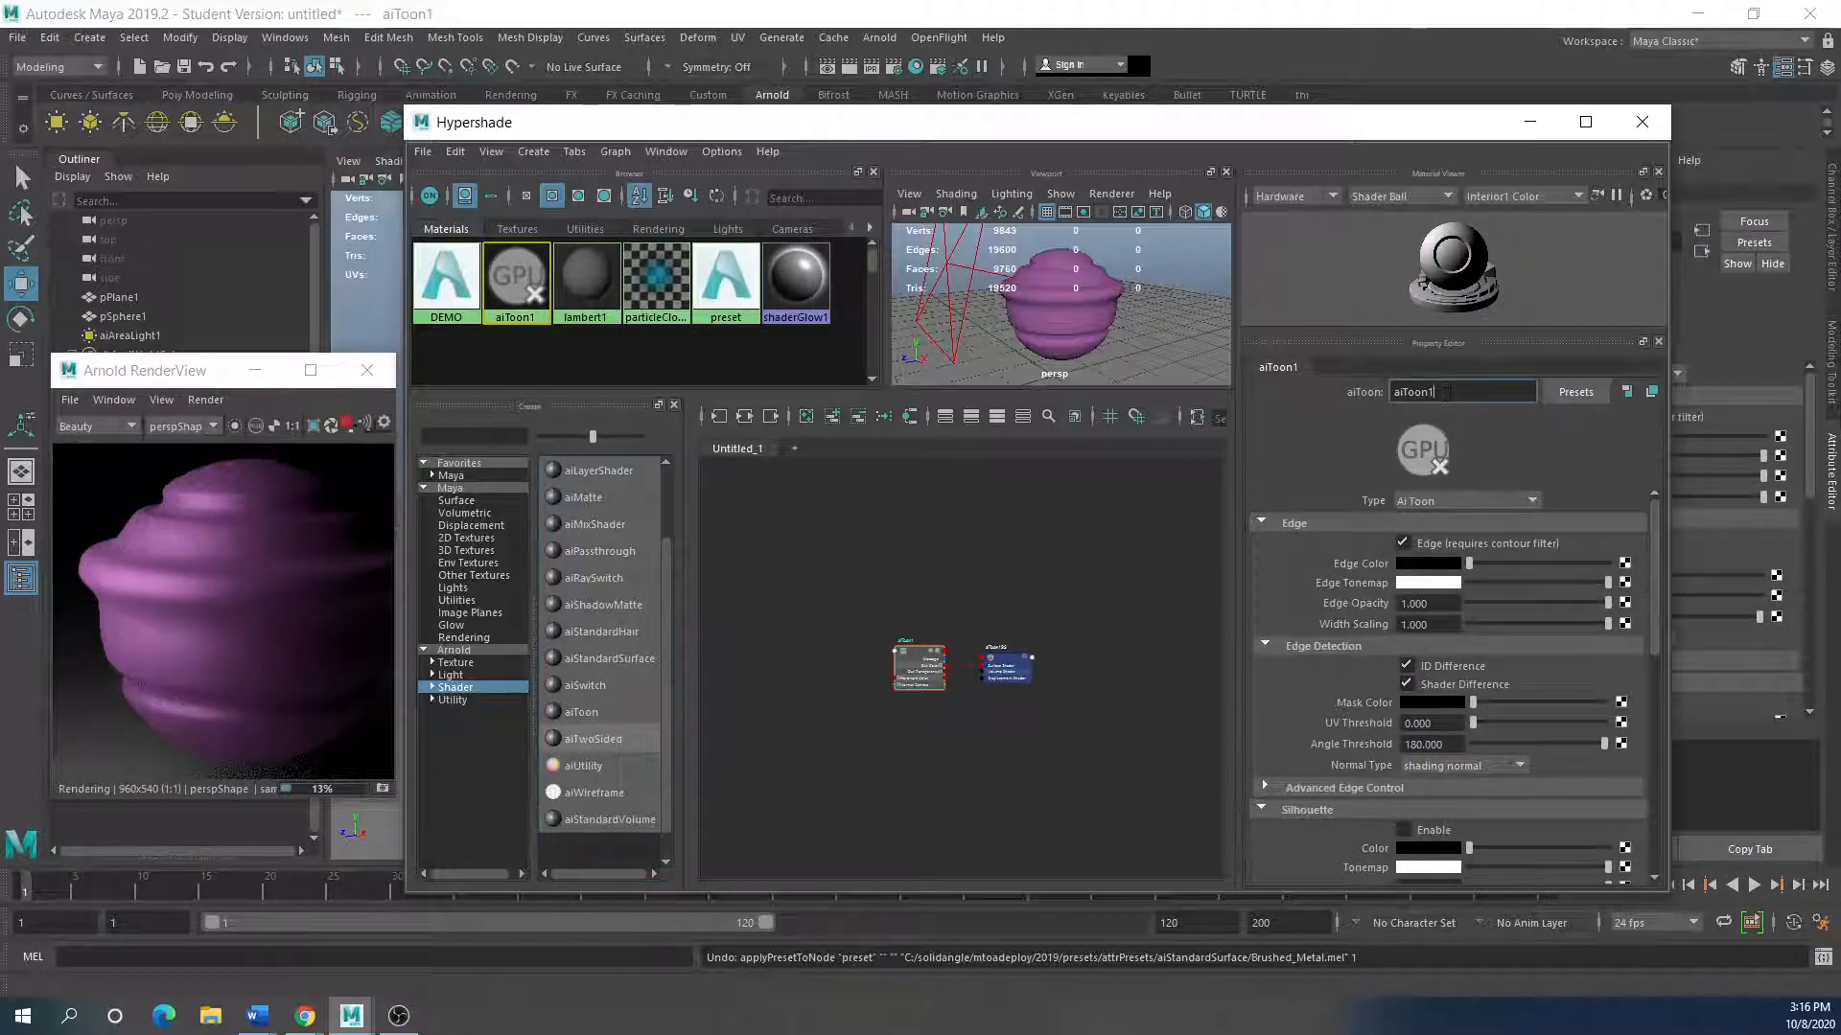
pyautogui.write('Toon')
pyautogui.press('Return')
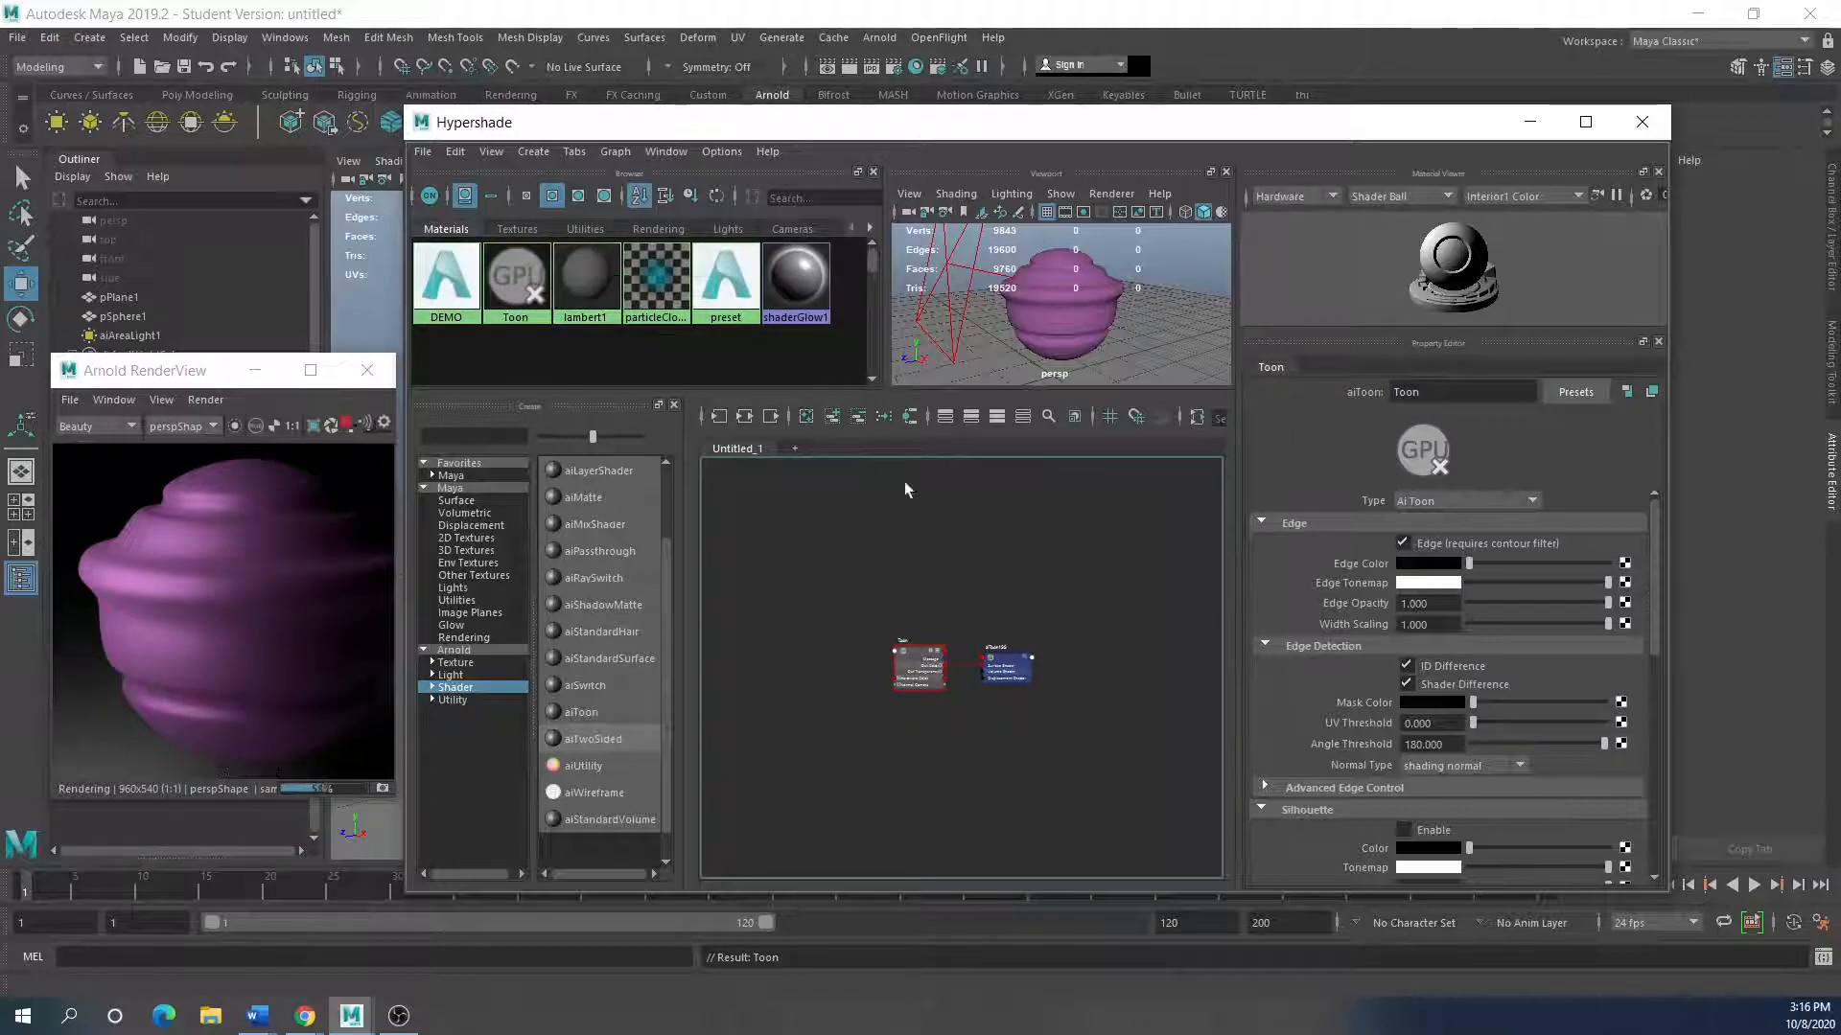
# Step: Assign the Toon material to the sphere and bring the render view forward to check it
pyautogui.click(1043, 305)
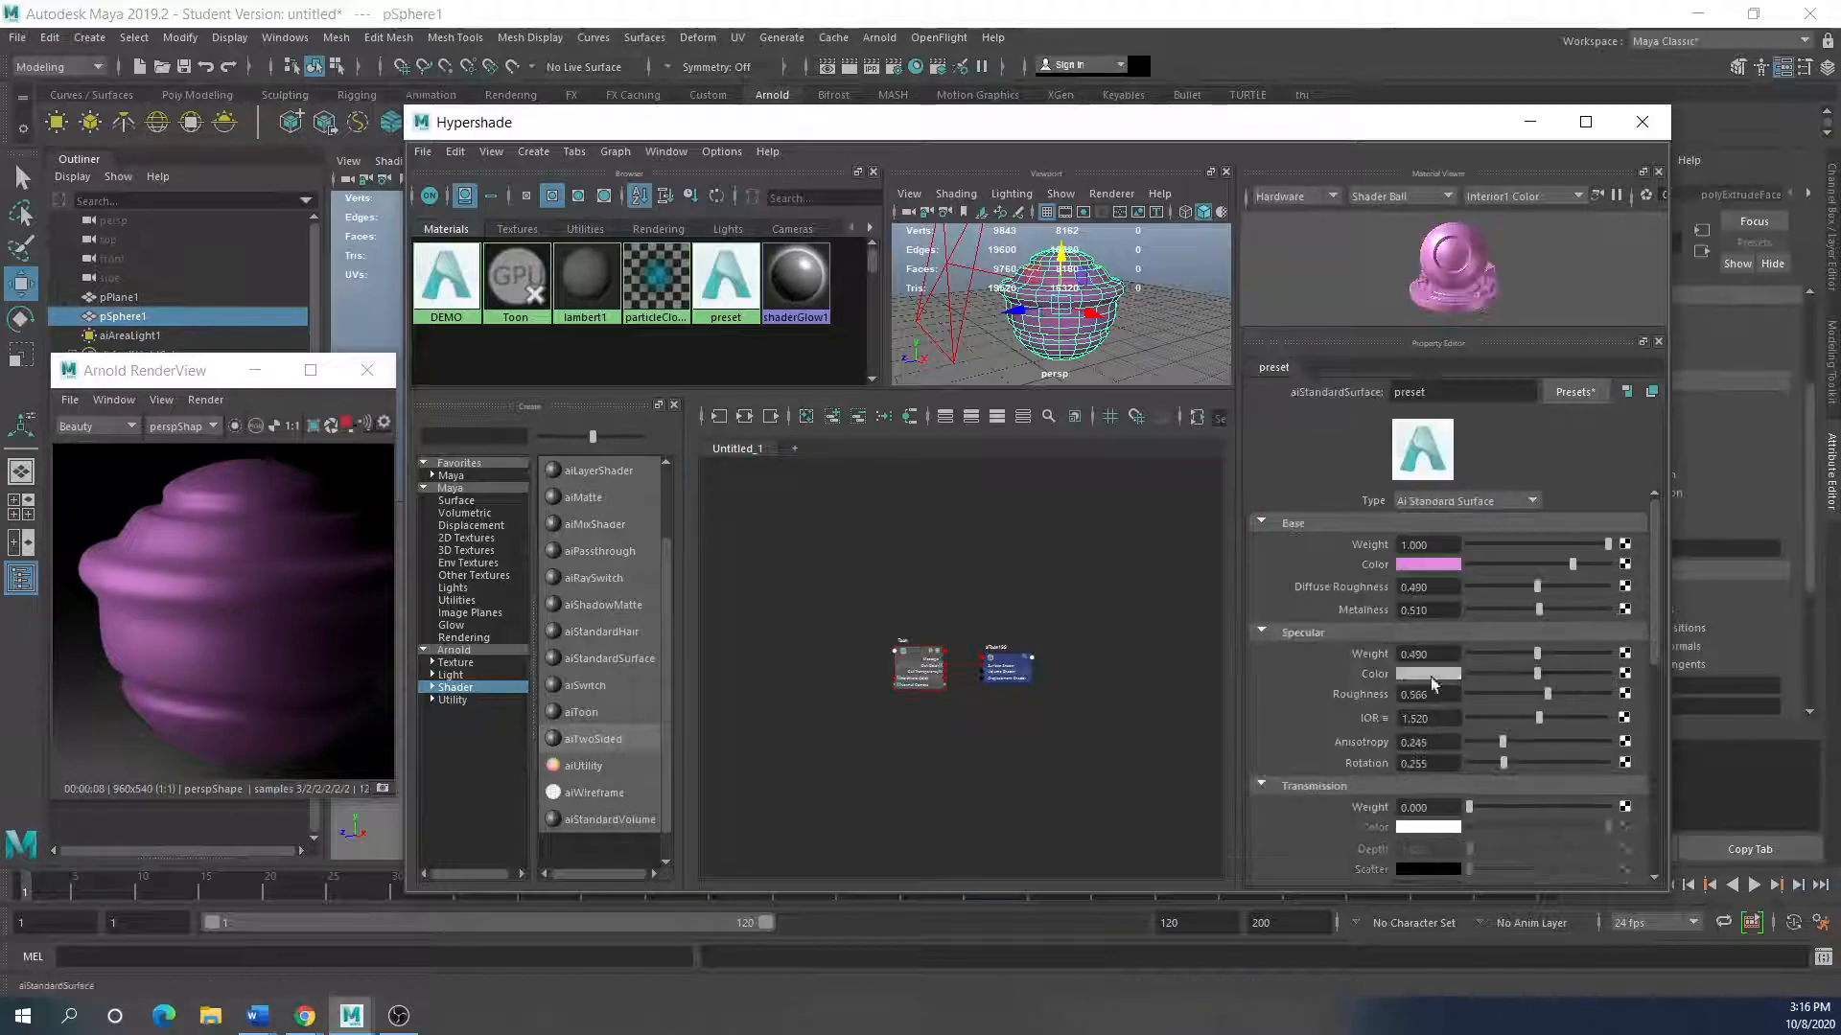
pyautogui.click(917, 660)
pyautogui.click(1046, 324)
pyautogui.rightClick(511, 290)
pyautogui.click(489, 230)
pyautogui.moveTo(189, 357); pyautogui.dragTo(251, 323)
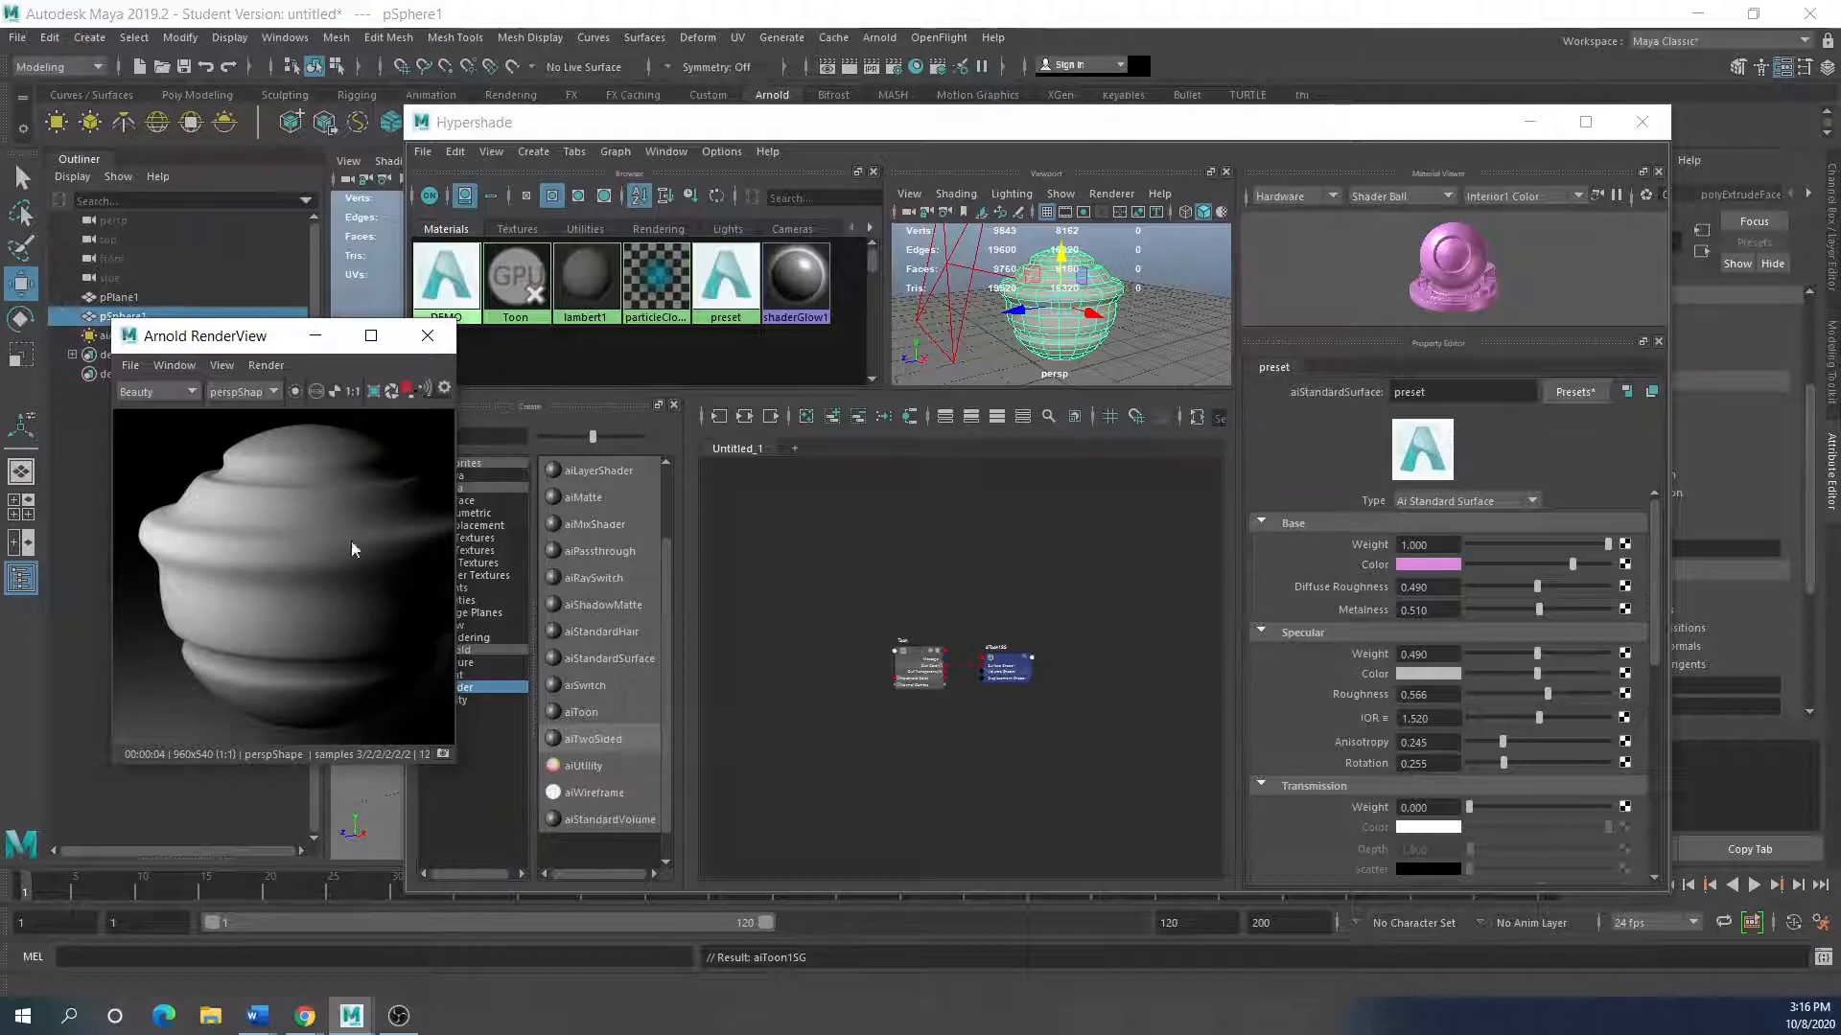
# Step: Set the Arnold render filter type to contour in the render settings and clear that window away from the Hypershade
pyautogui.moveTo(664, 128); pyautogui.dragTo(753, 177)
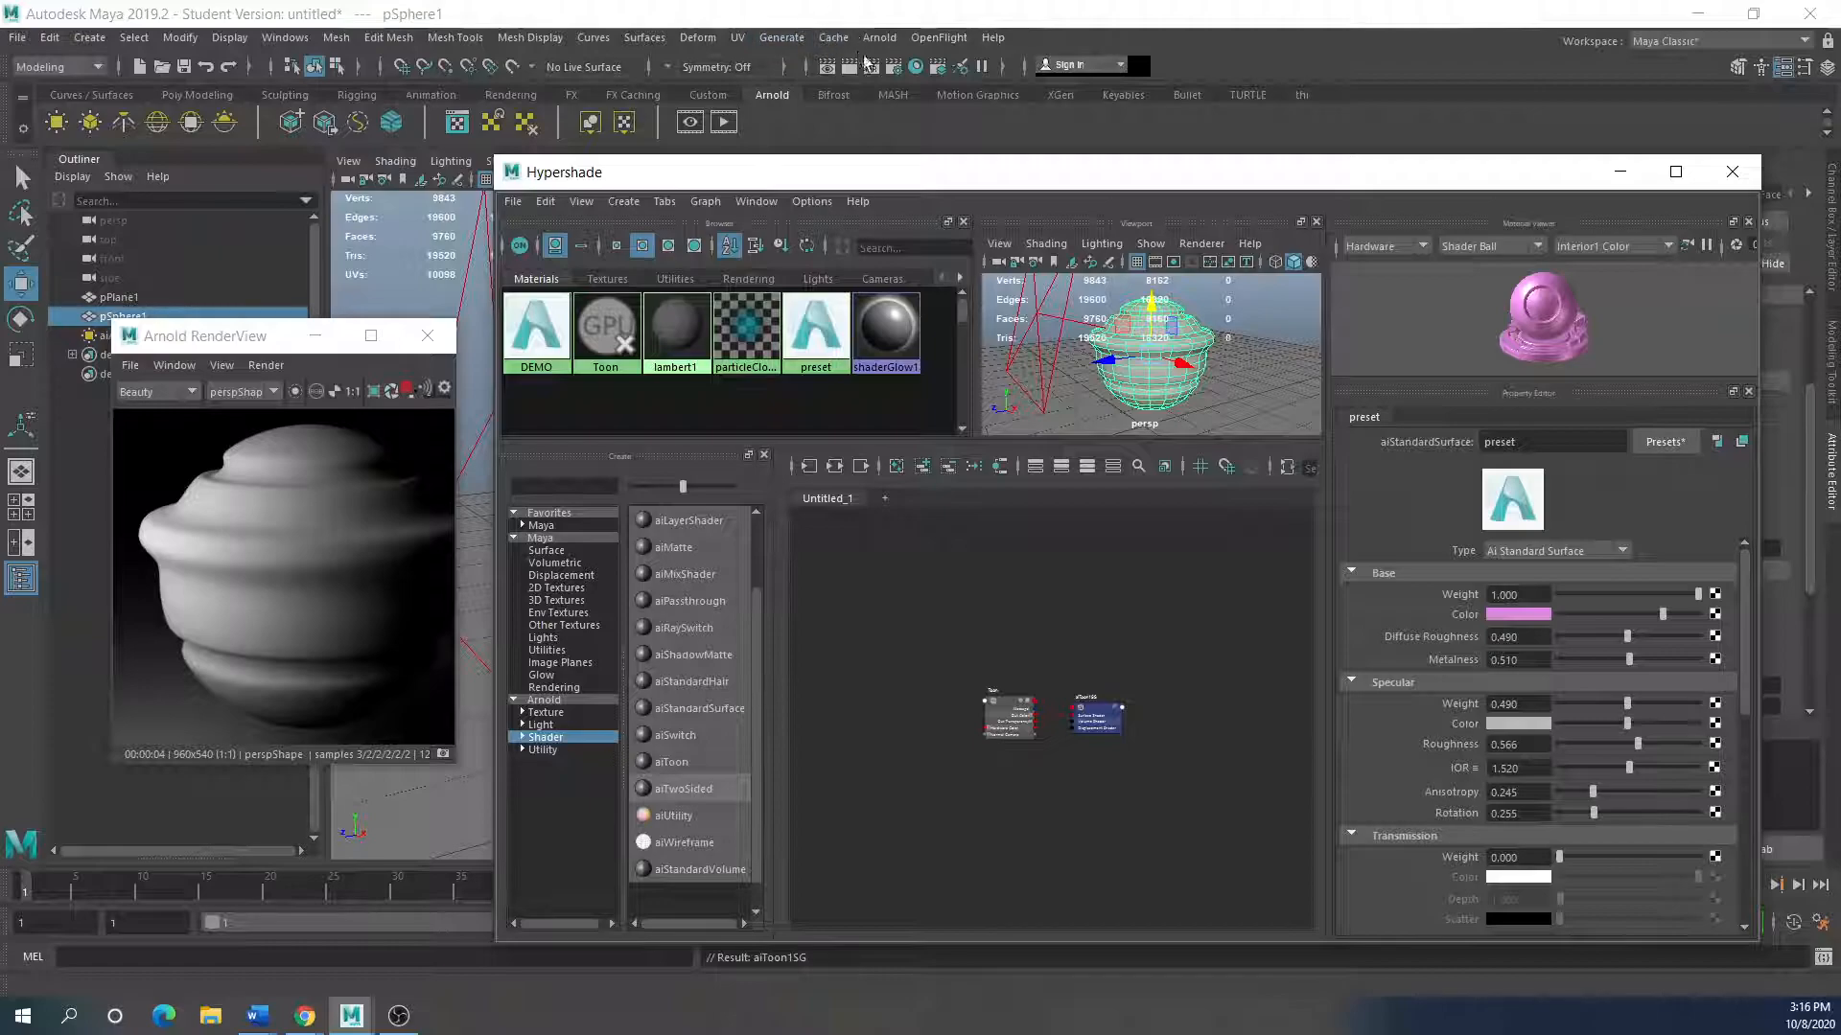
pyautogui.click(893, 65)
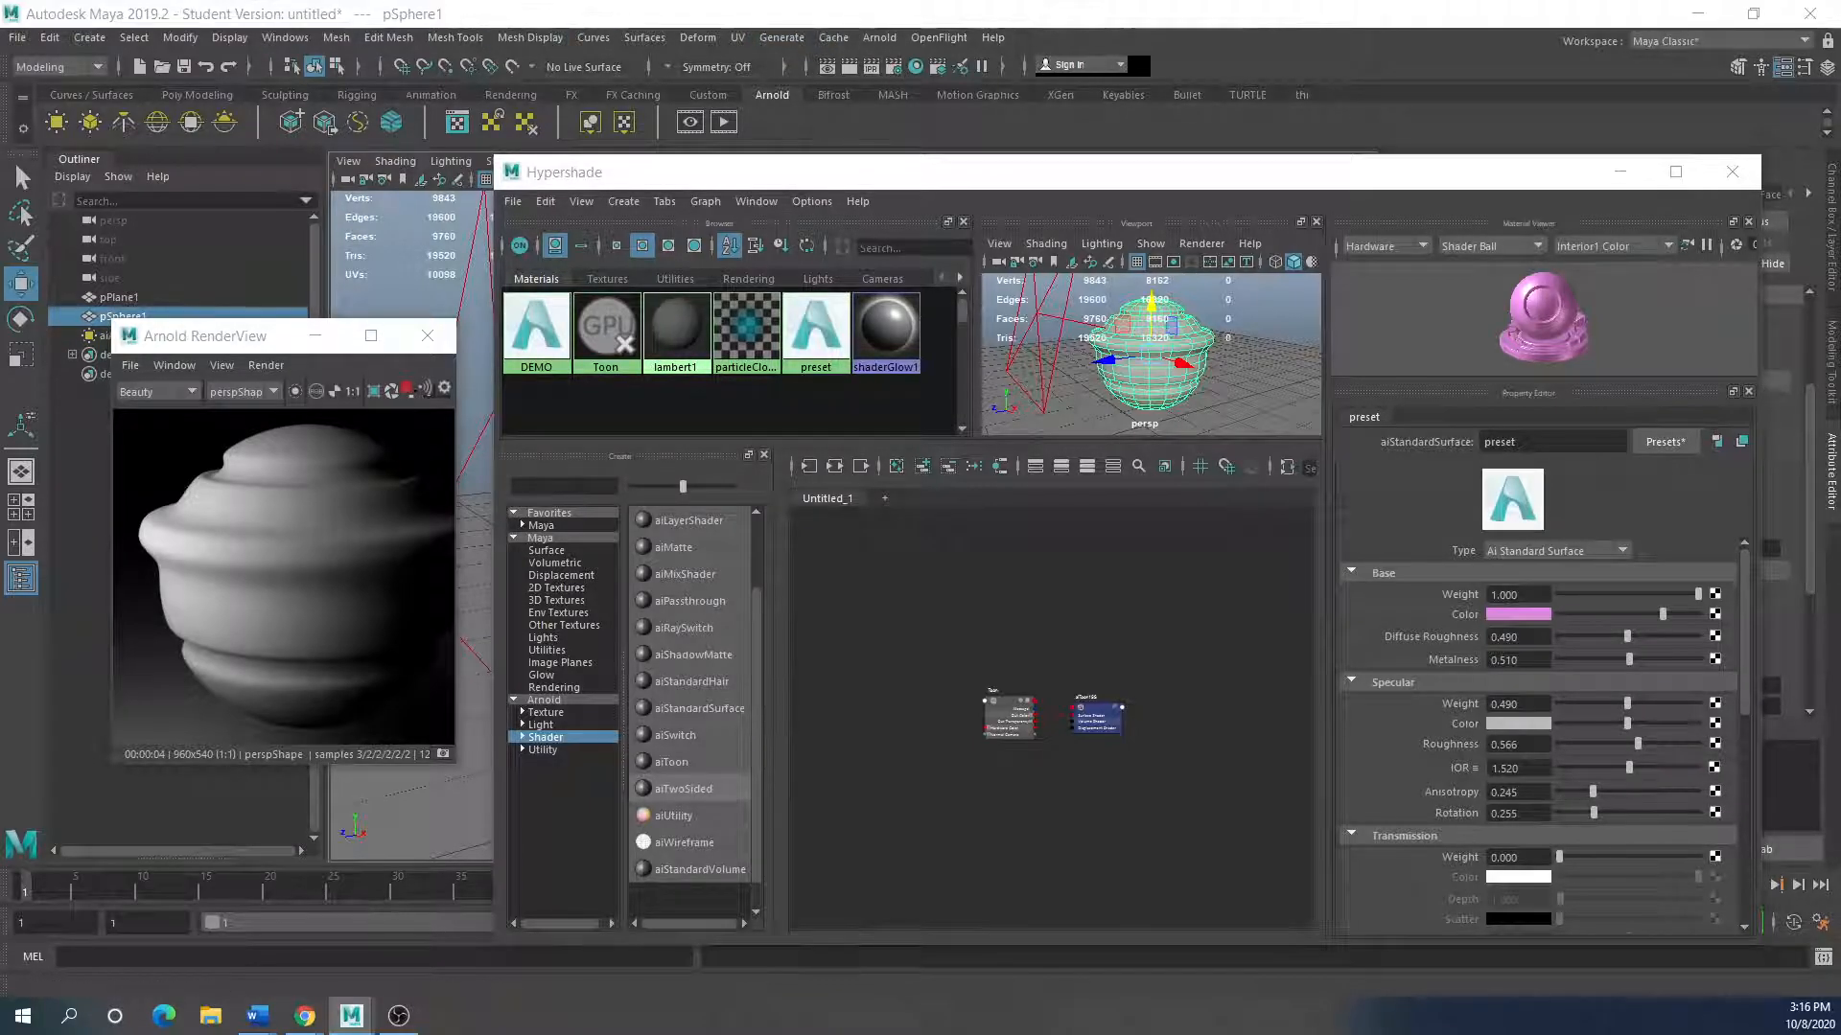
pyautogui.moveTo(600, 222); pyautogui.dragTo(464, 196)
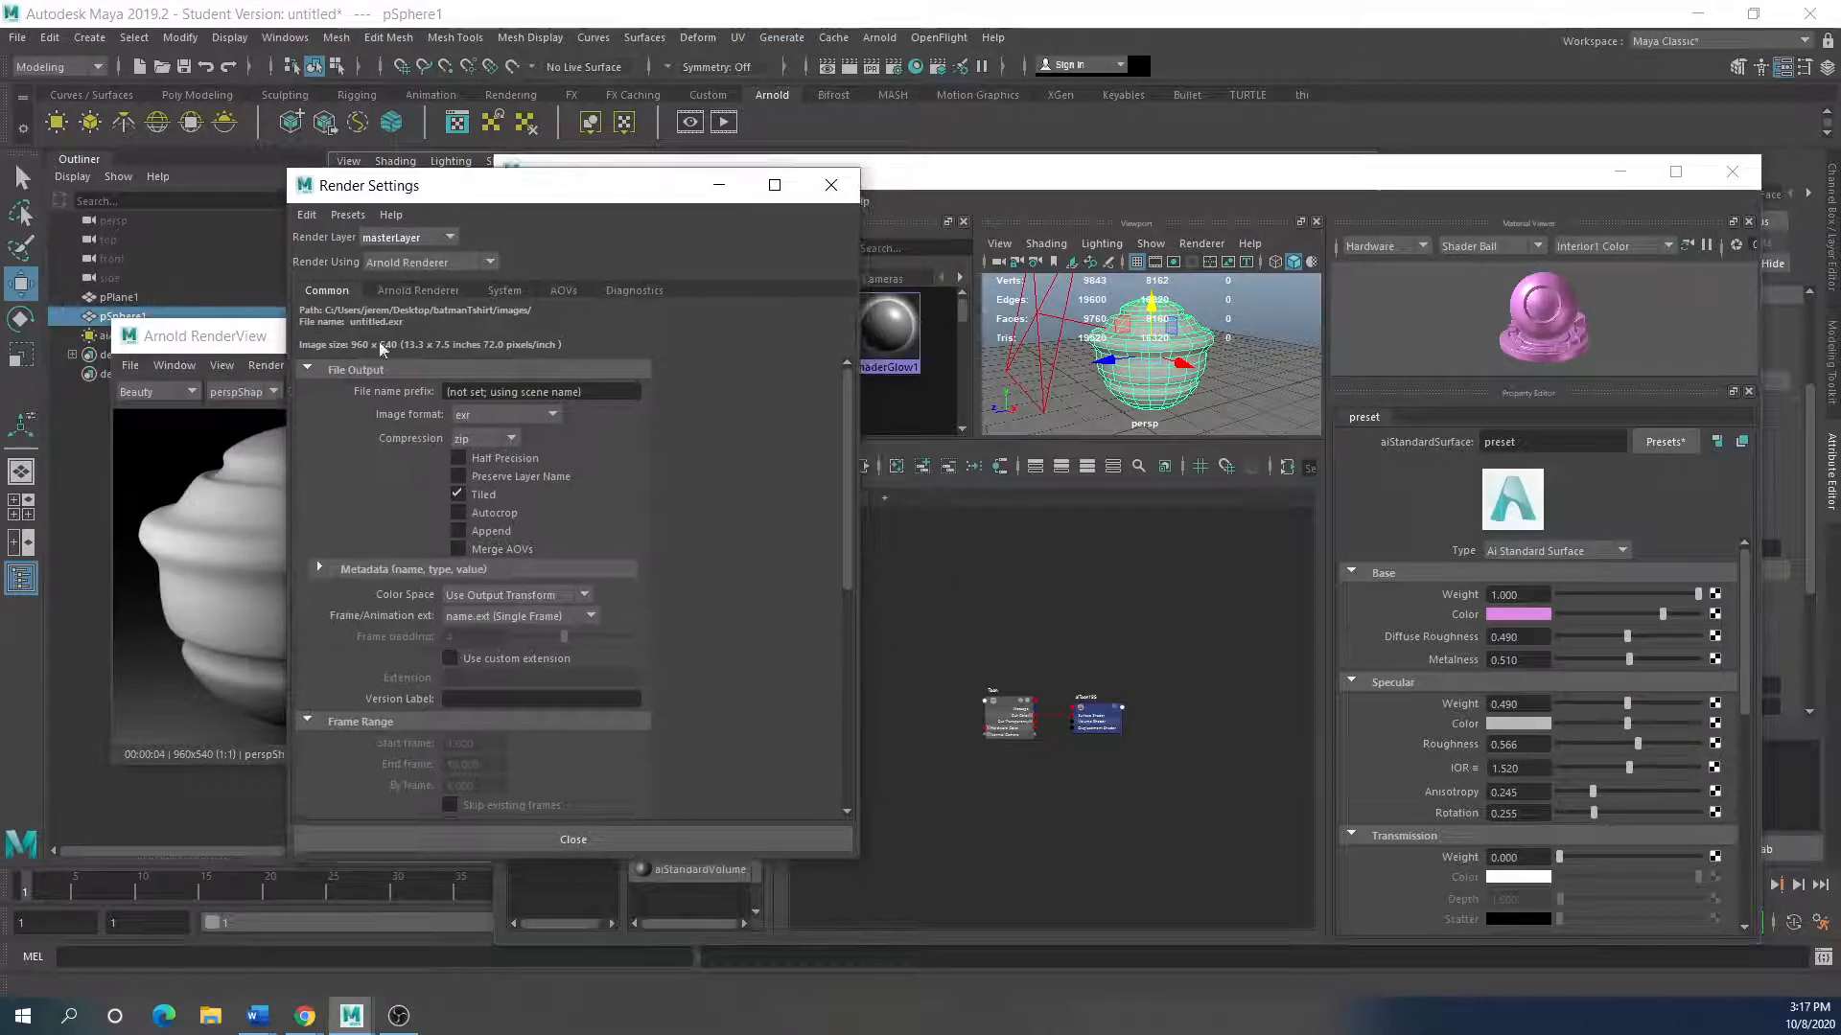
pyautogui.click(419, 290)
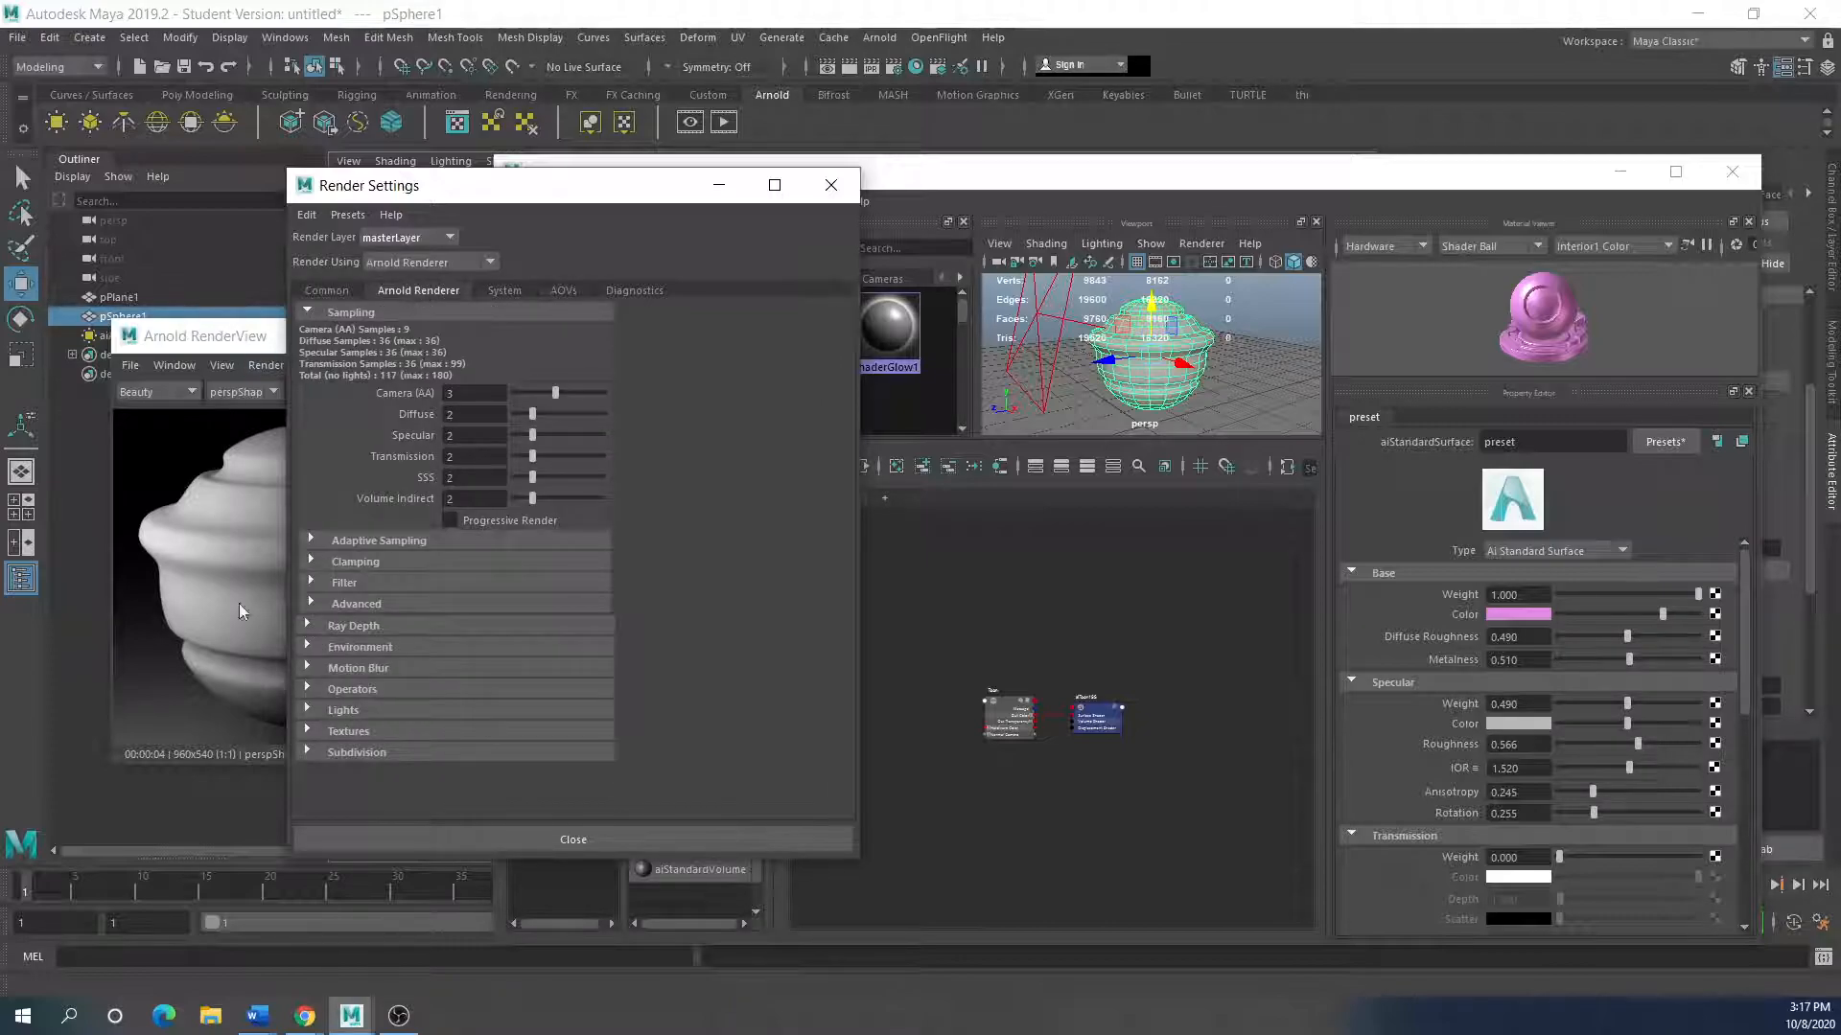
pyautogui.click(311, 583)
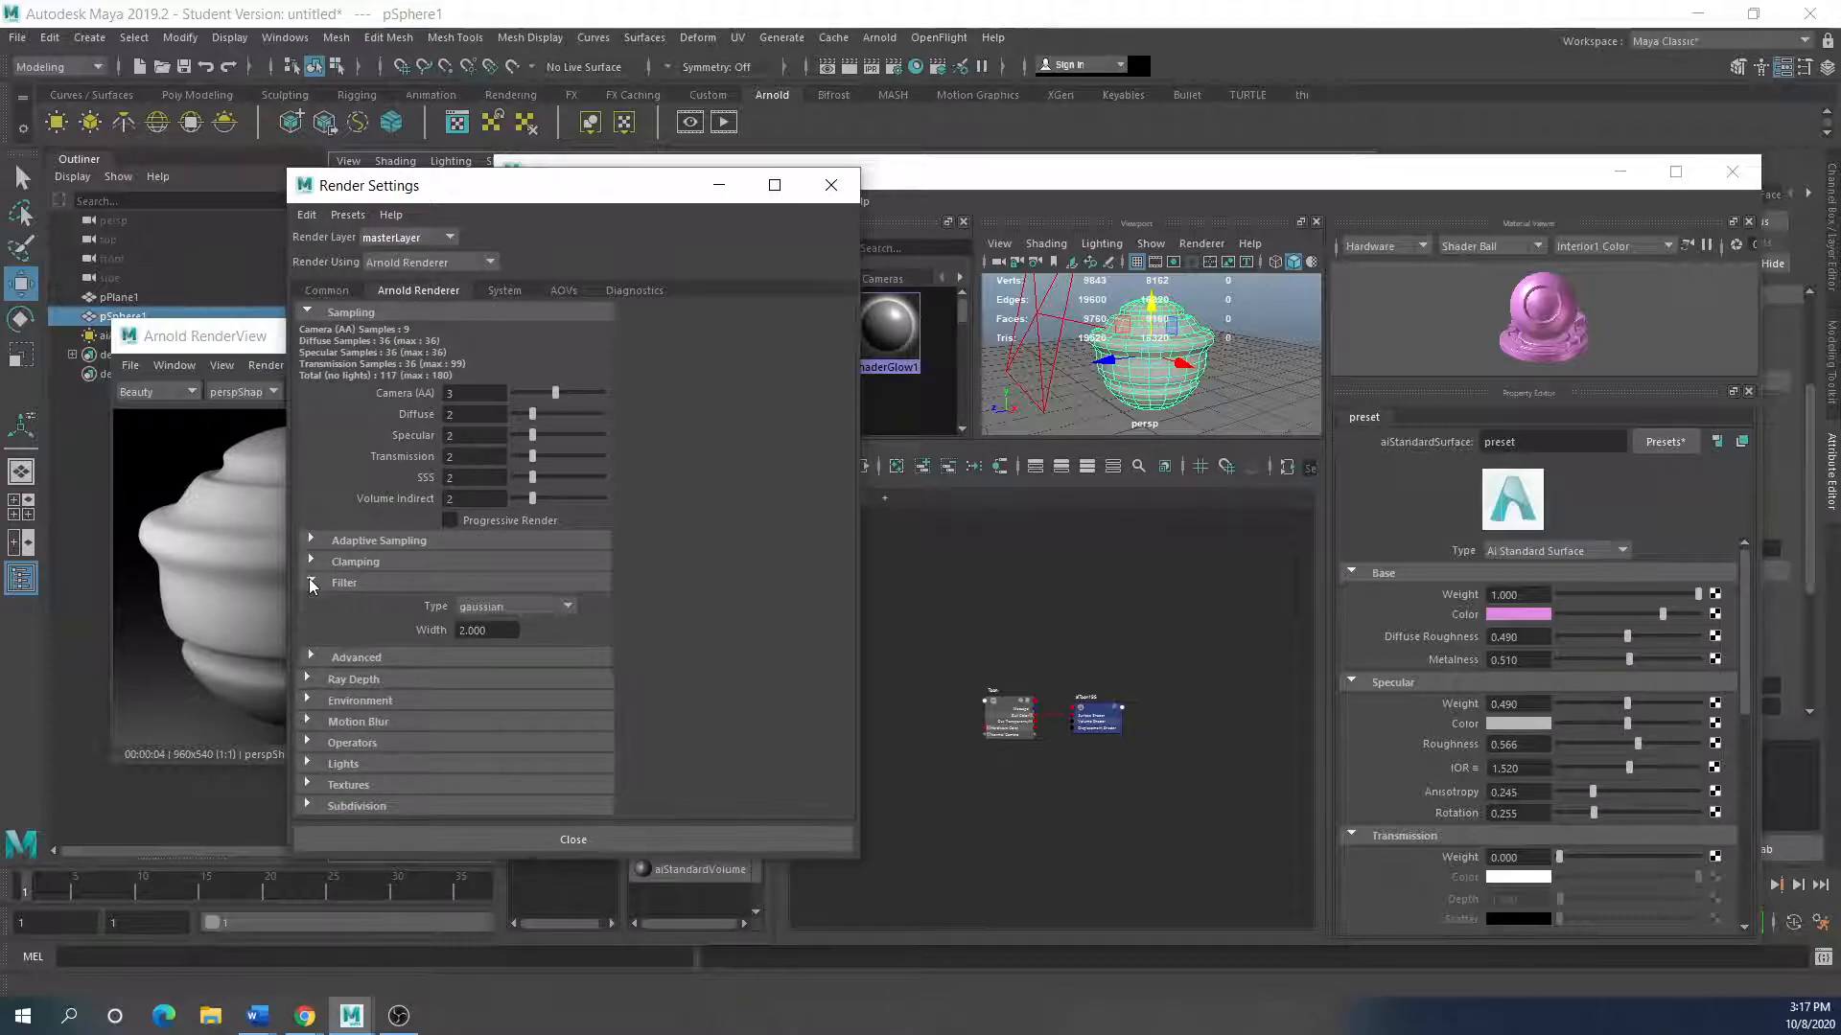
pyautogui.click(568, 605)
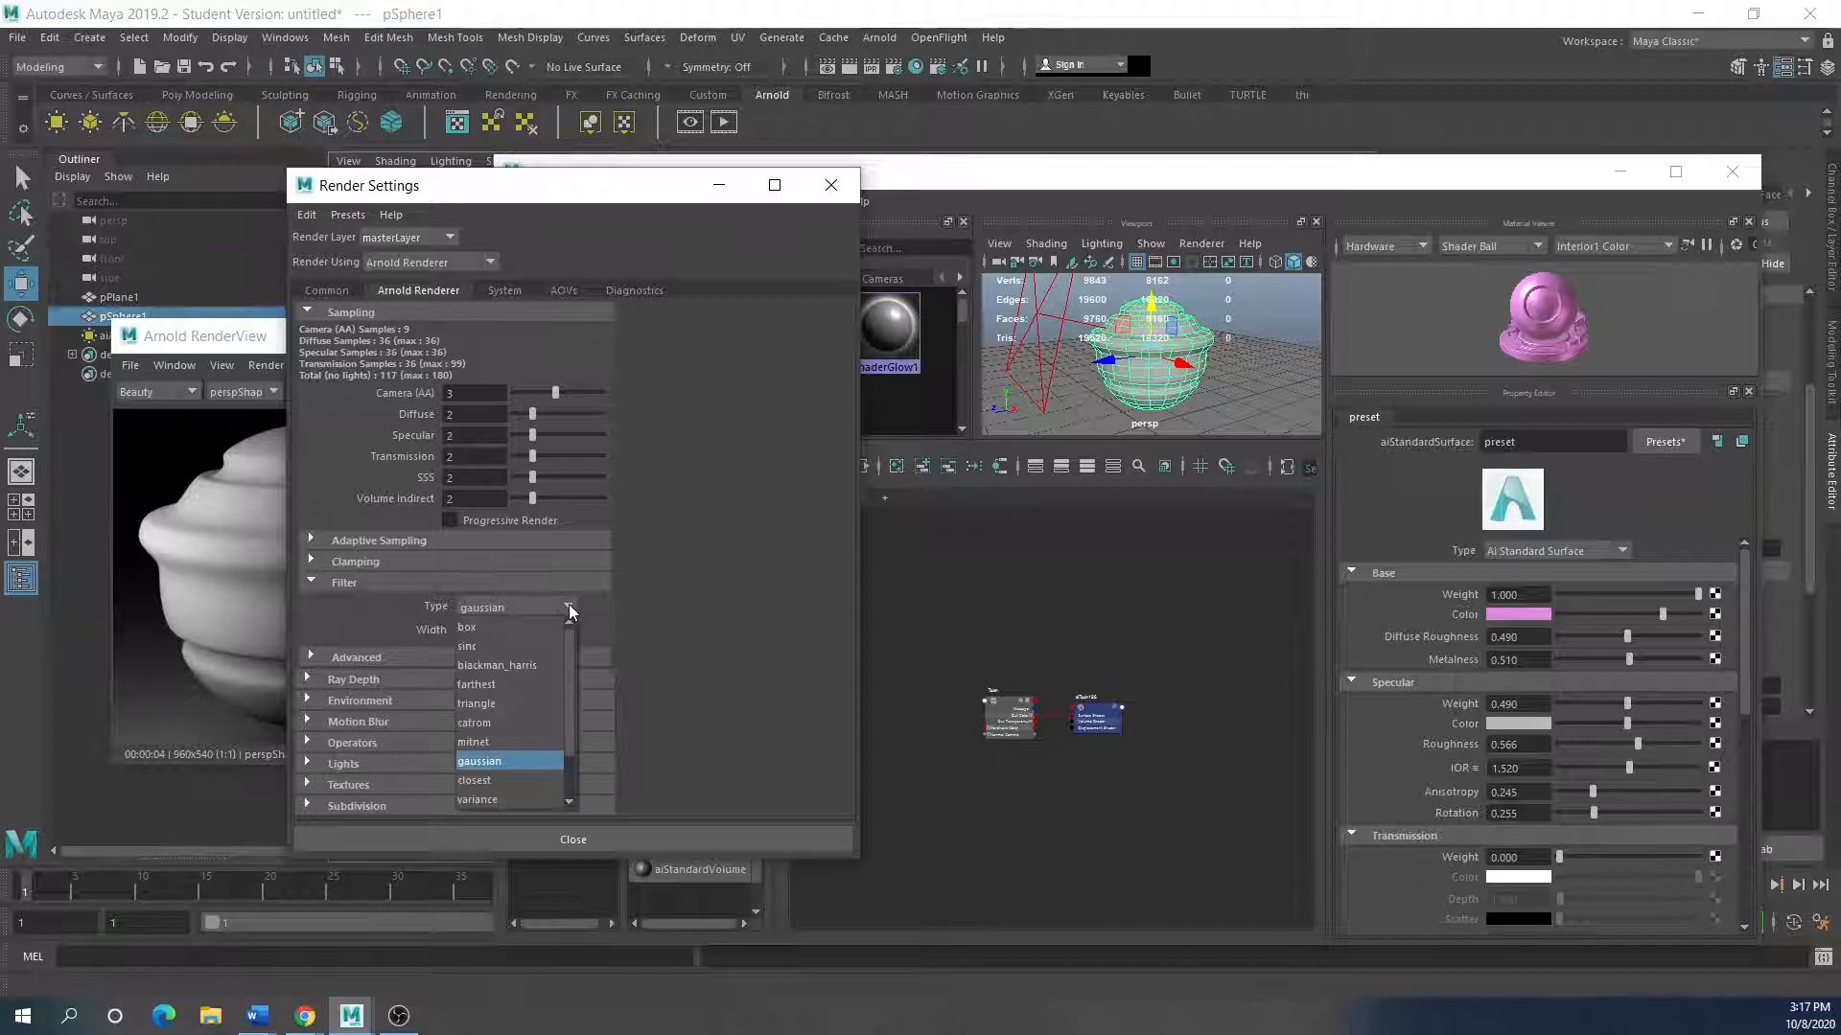
pyautogui.scroll(-2, 502, 768)
pyautogui.click(491, 781)
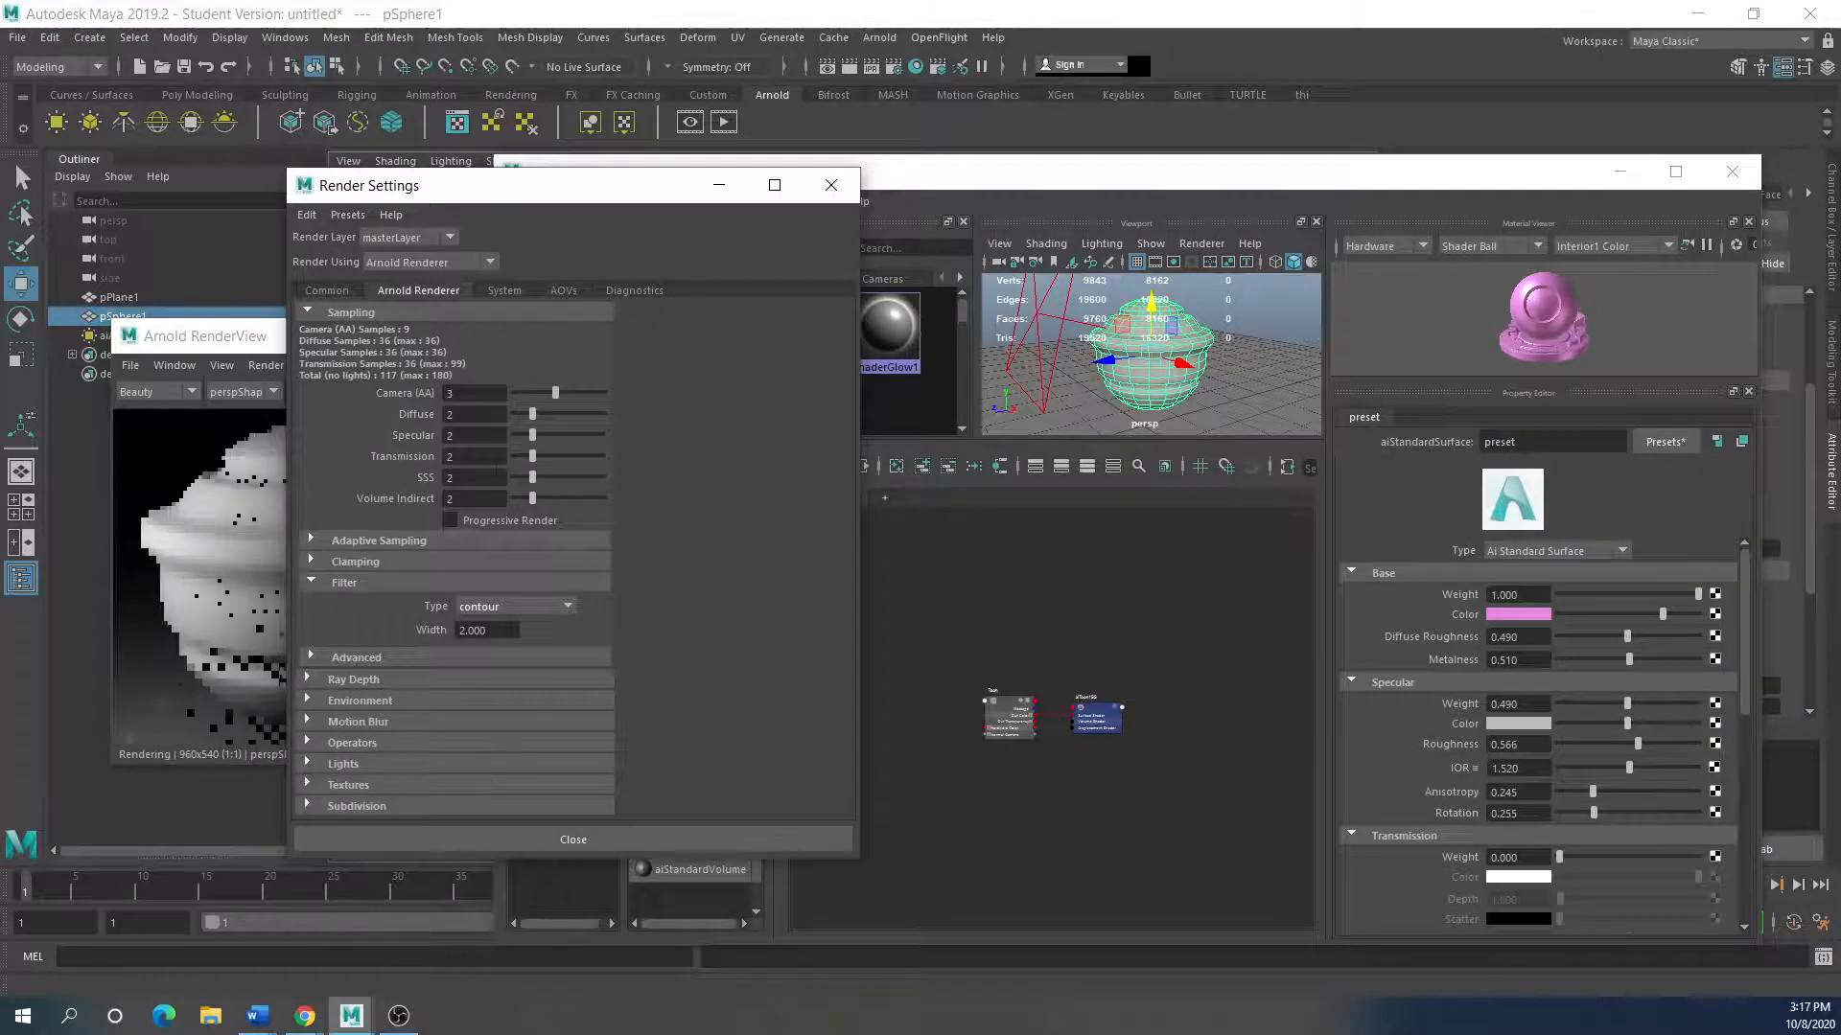
pyautogui.moveTo(506, 198); pyautogui.dragTo(661, 274)
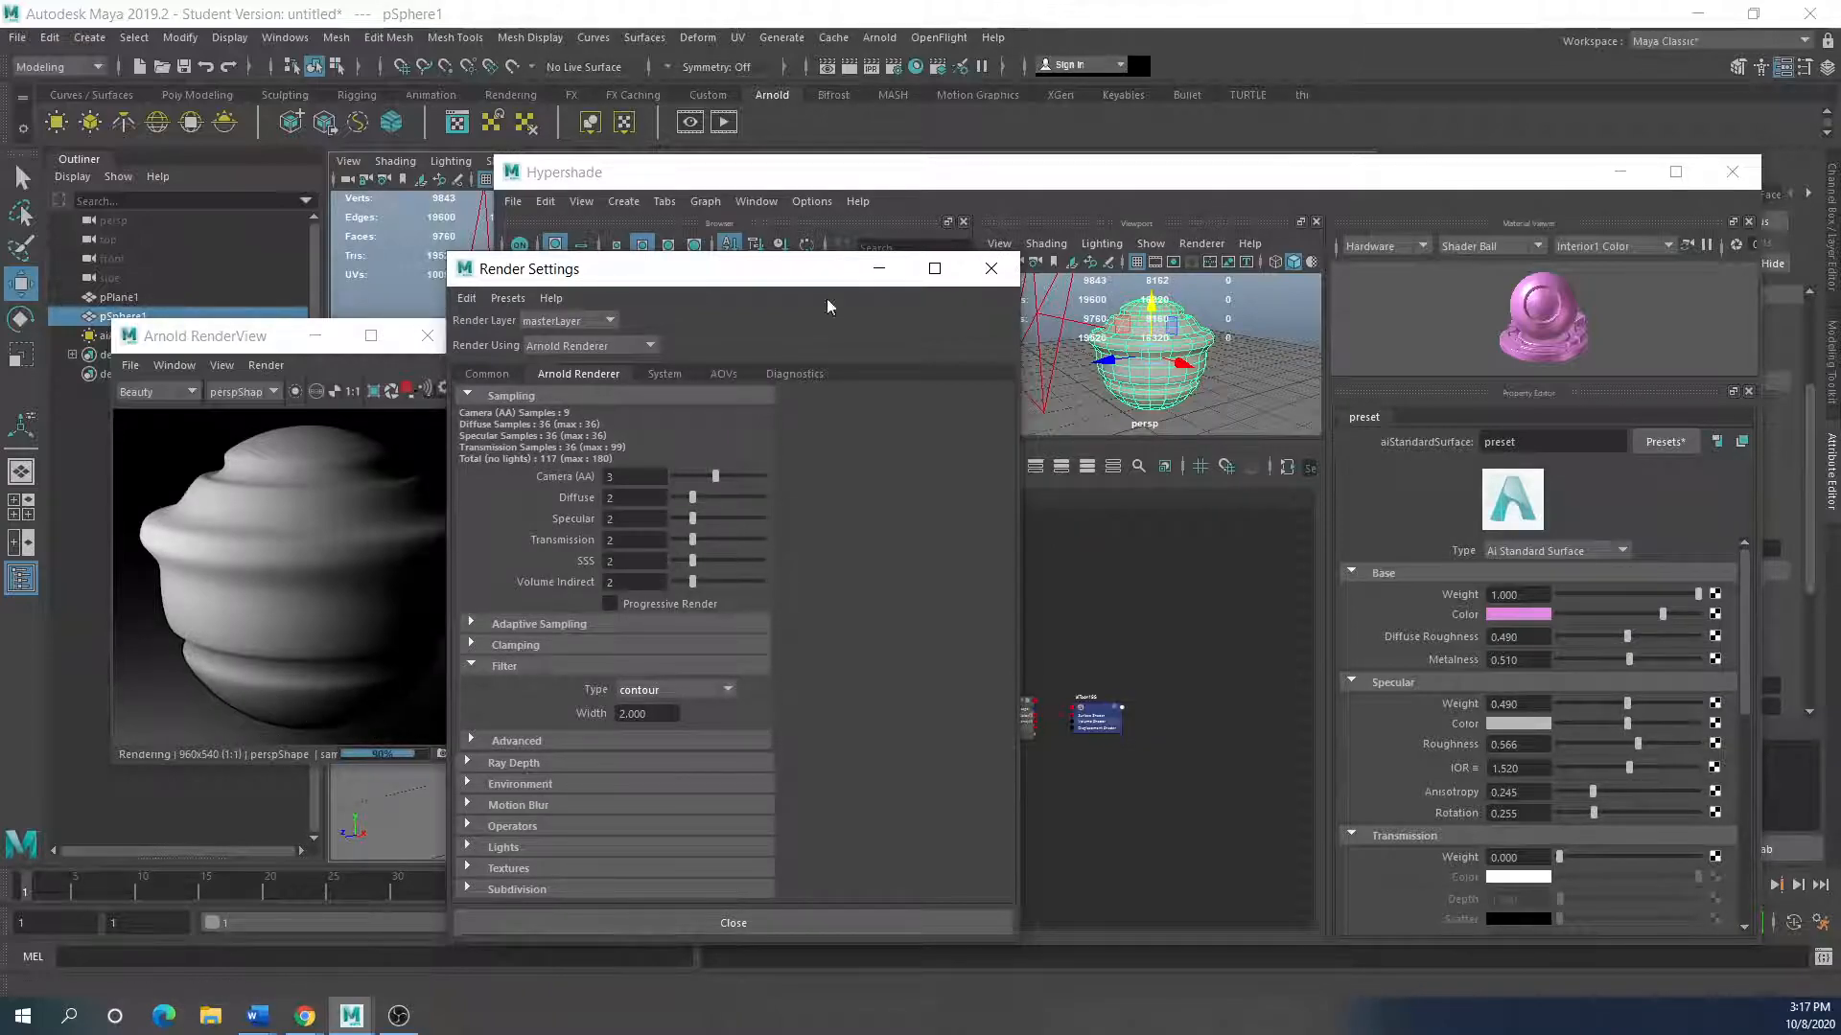
pyautogui.moveTo(731, 271); pyautogui.dragTo(0, 187)
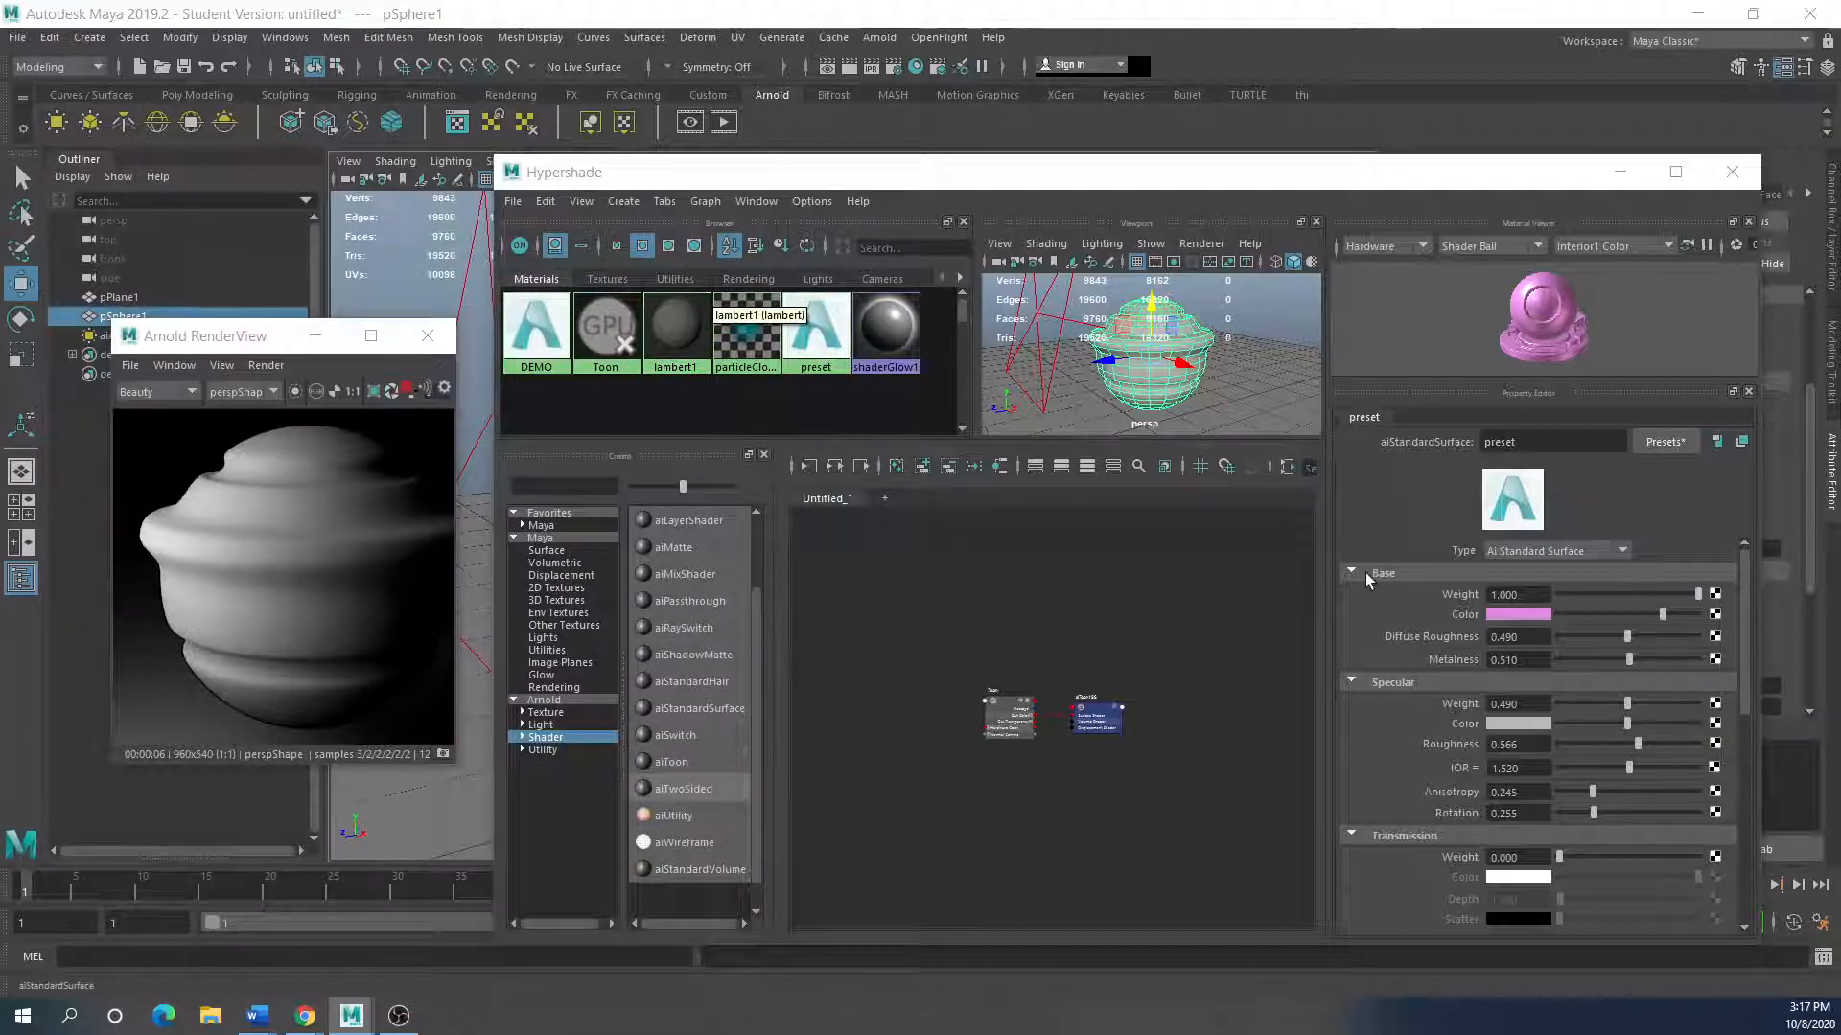
# Step: Lower the Toon shader's edge angle threshold to 118.667 and turn off the sphere's smooth mesh preview
pyautogui.click(1011, 709)
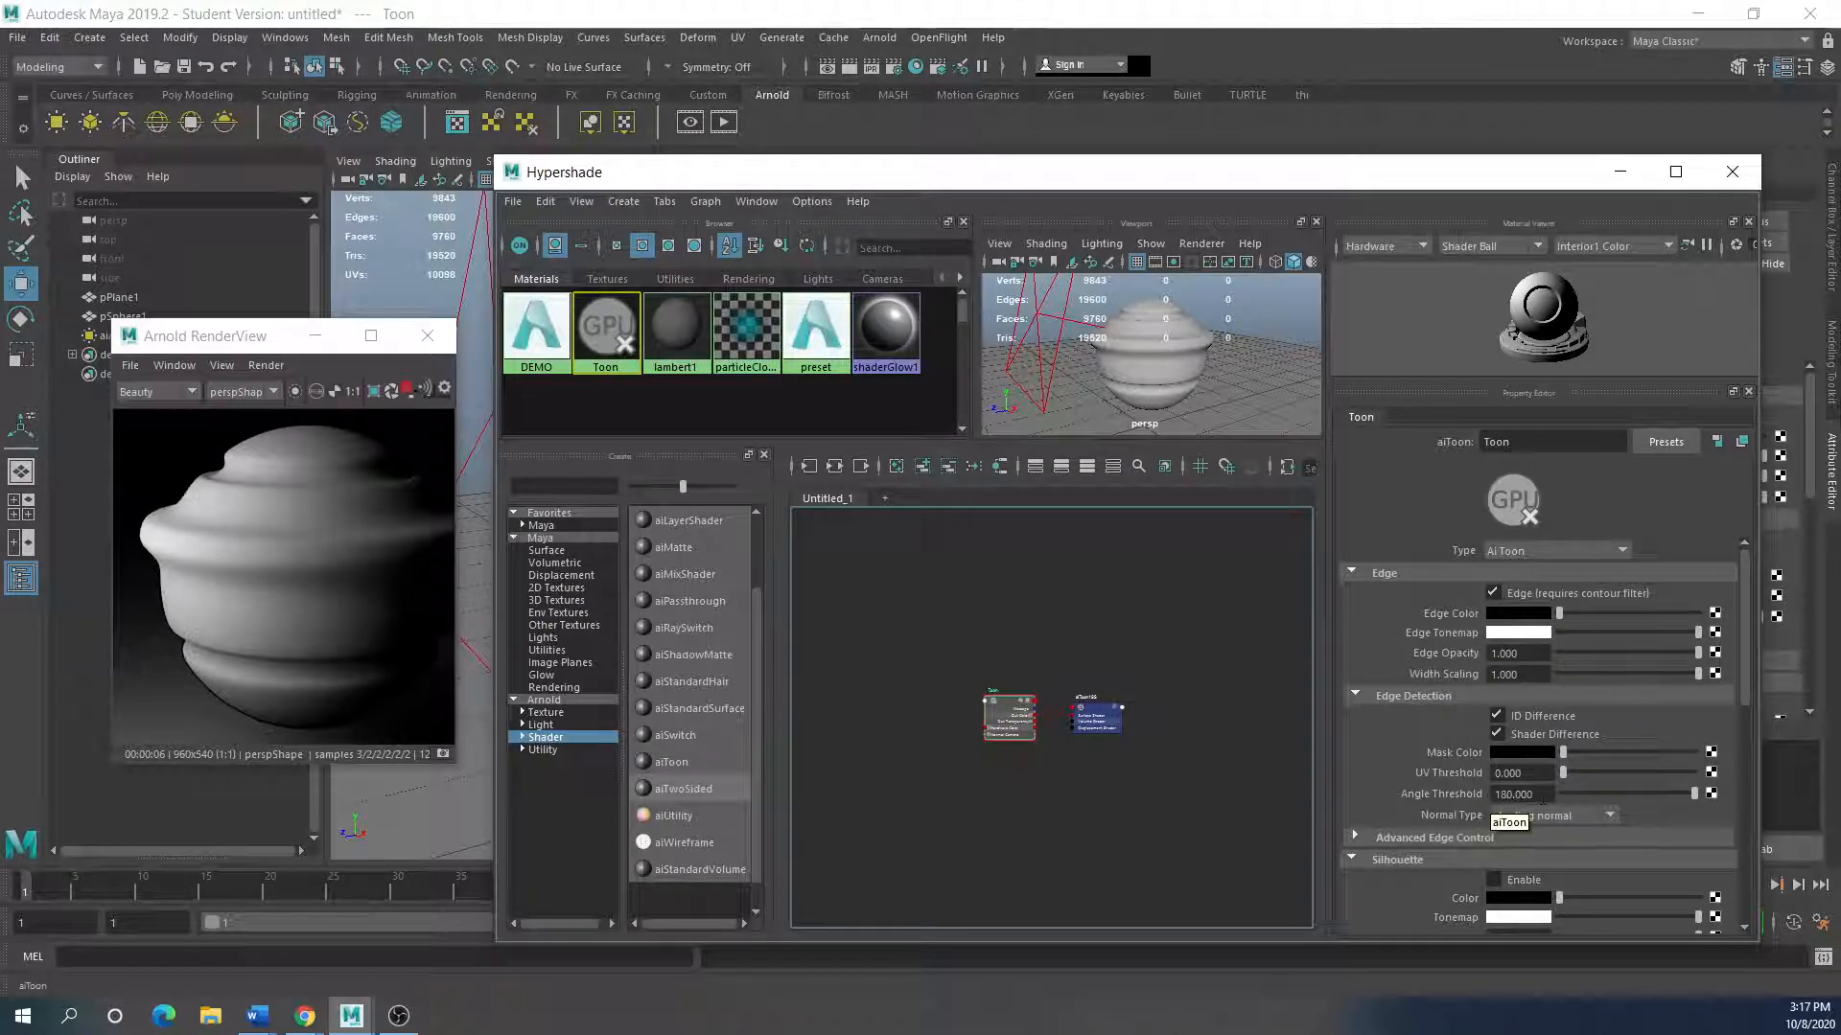
pyautogui.moveTo(1694, 794); pyautogui.dragTo(1649, 795)
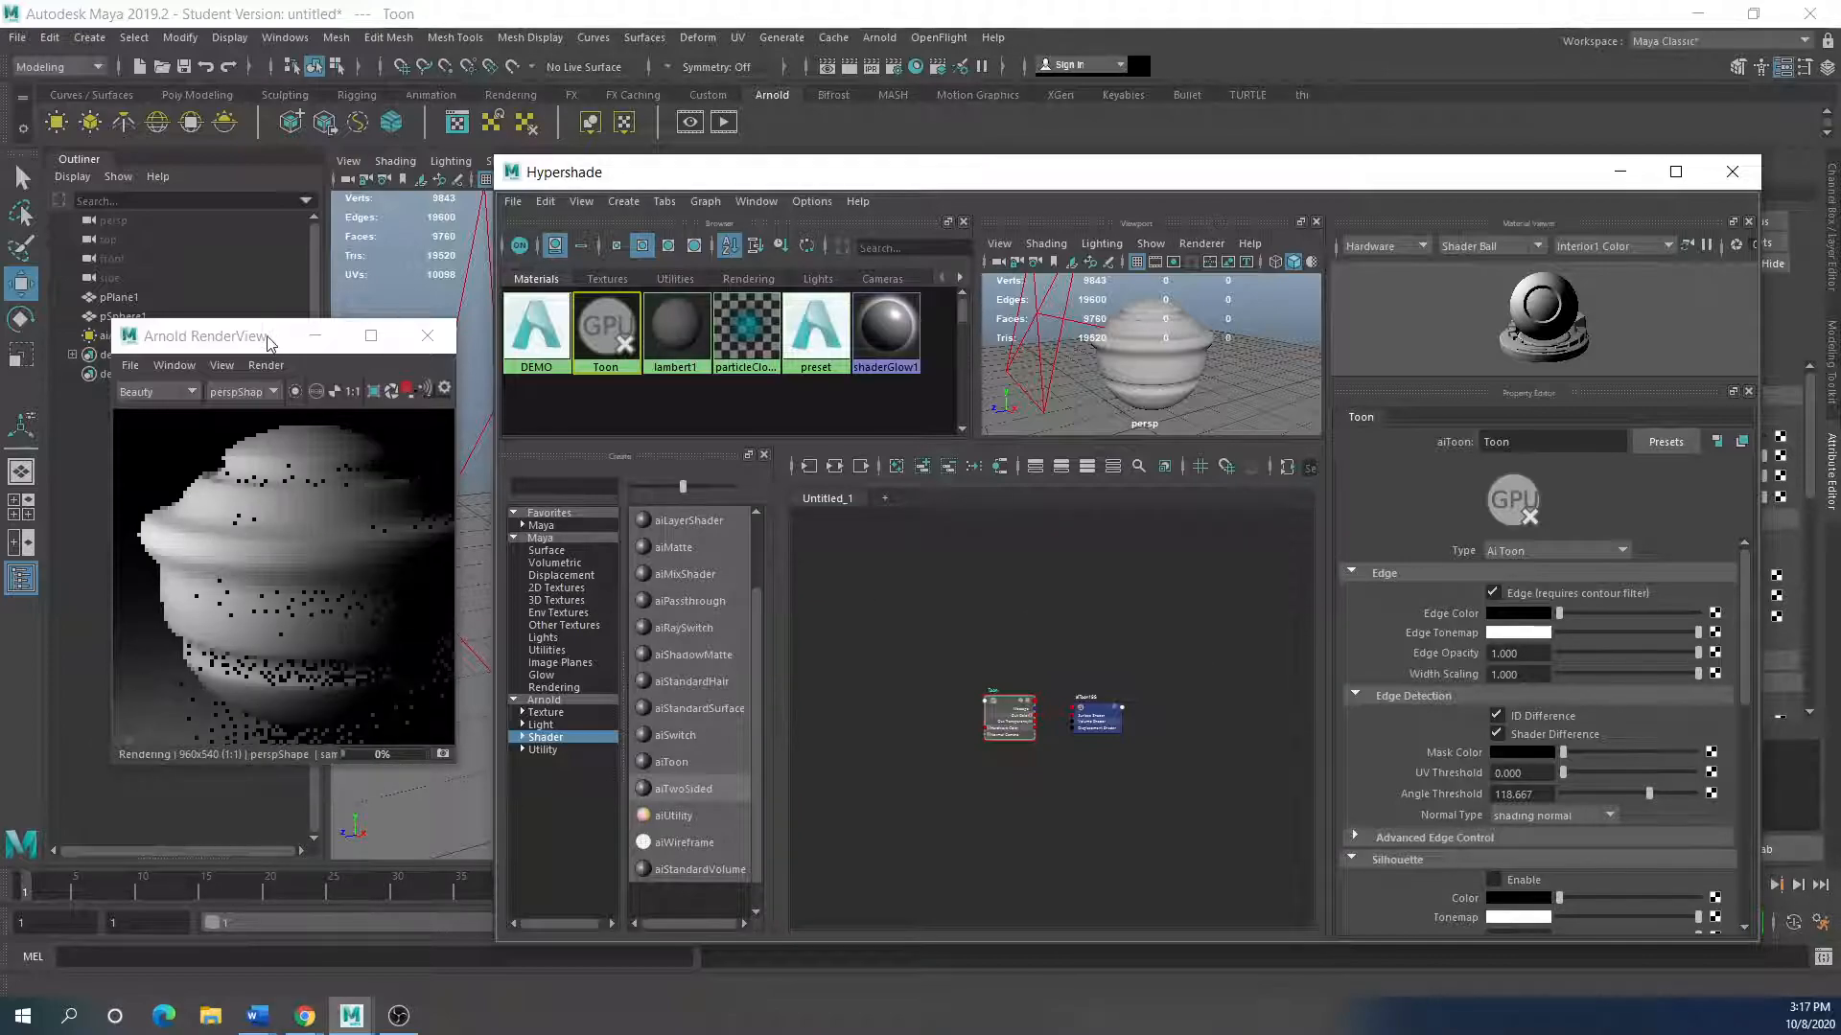
pyautogui.click(1165, 360)
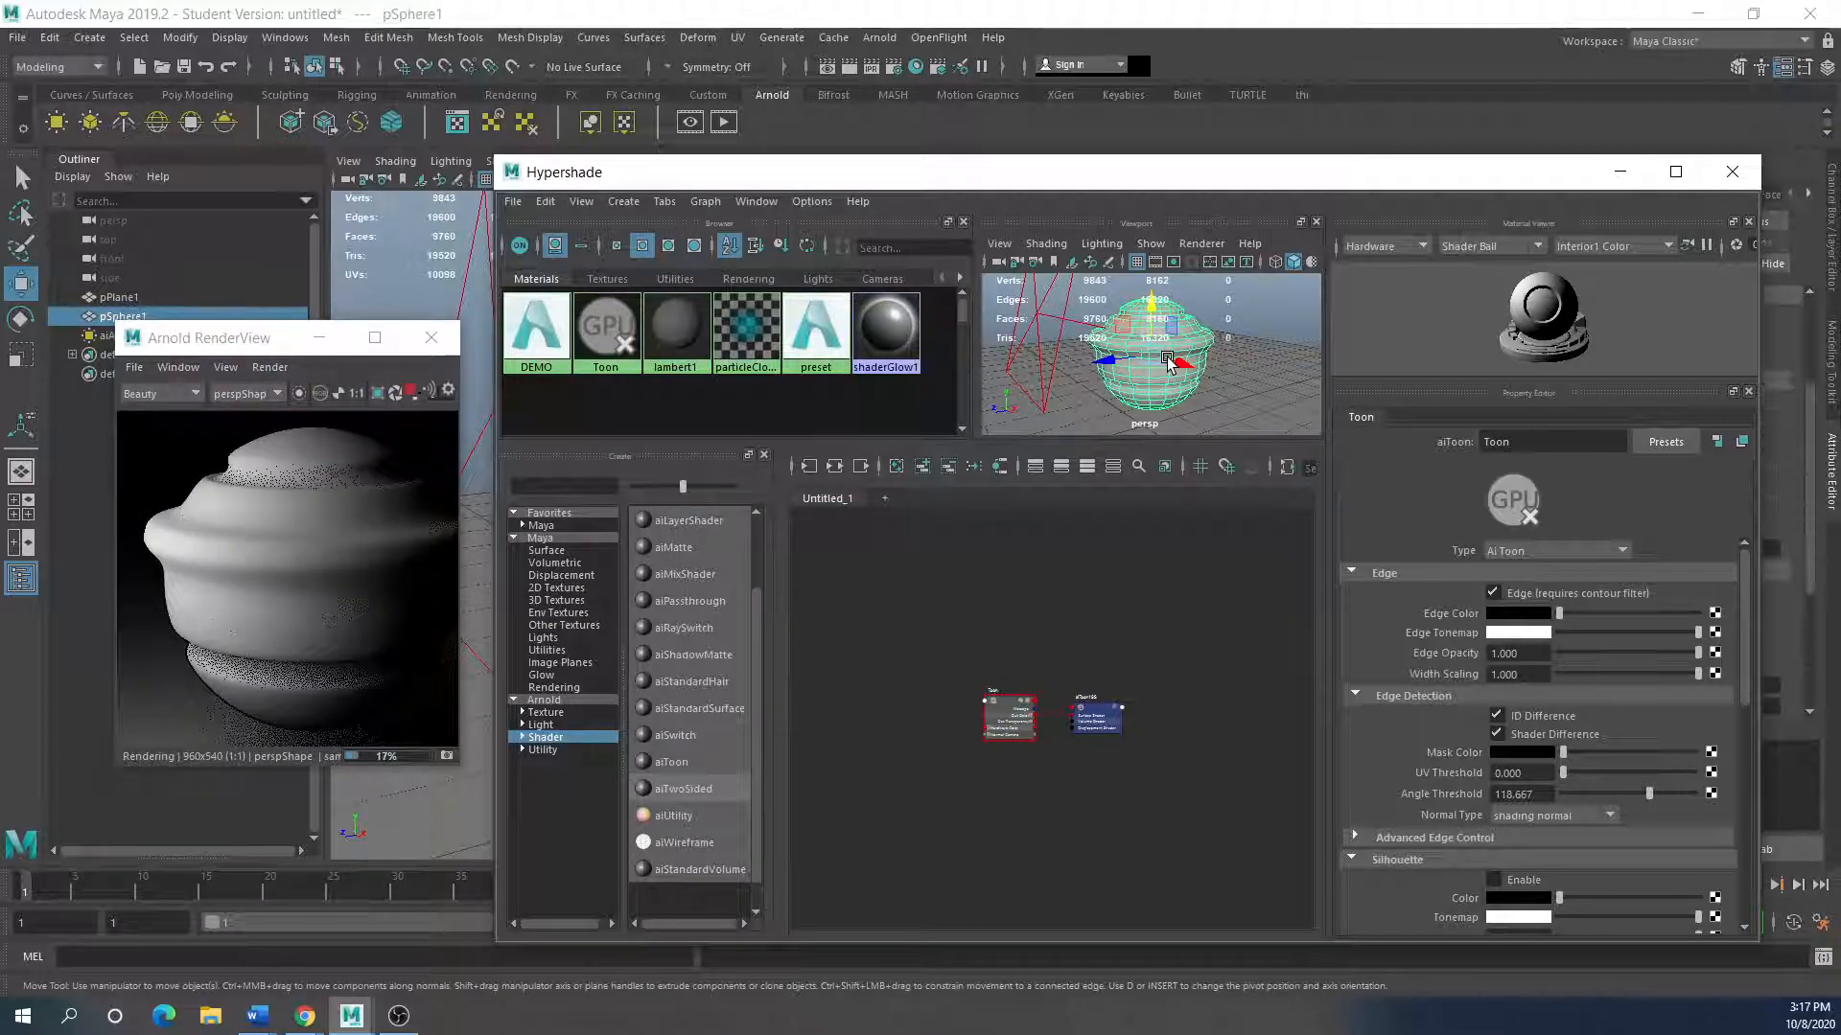
pyautogui.press('1')
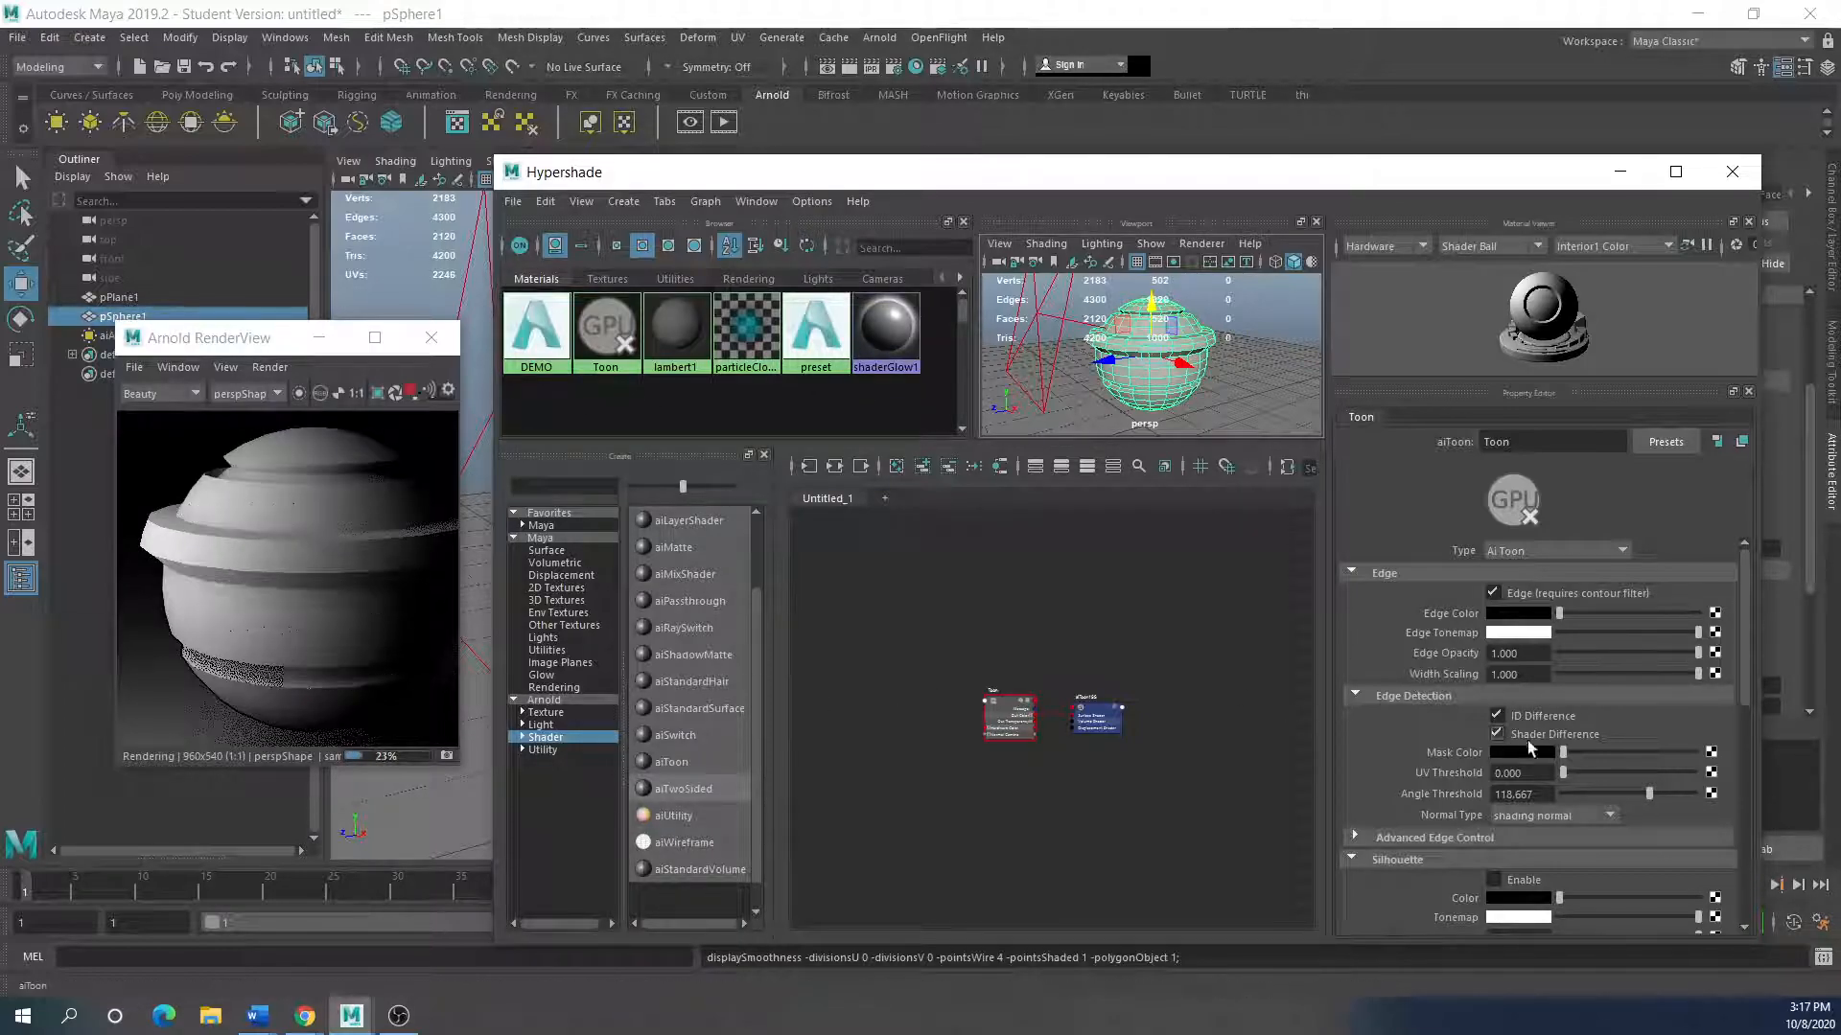
# Step: Set the Toon shader's edge color to pure blue and shift the render view aside to check the outline
pyautogui.click(1506, 616)
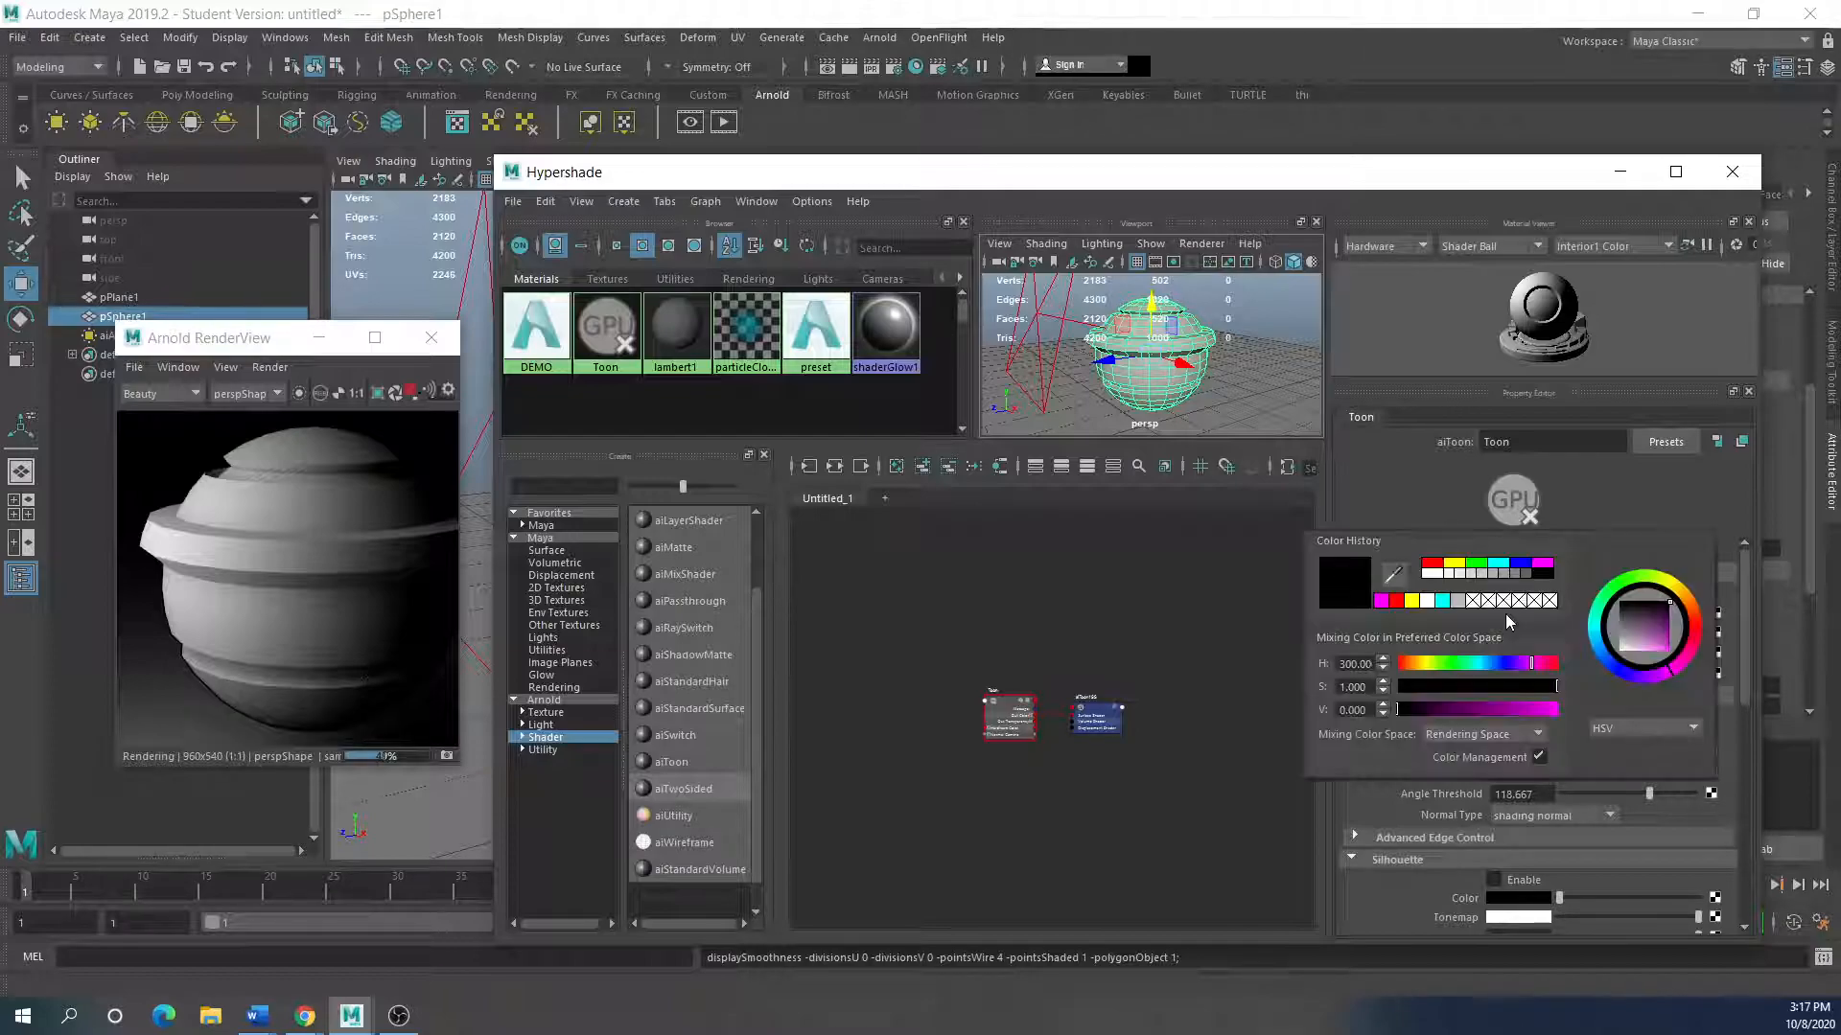
pyautogui.click(1522, 568)
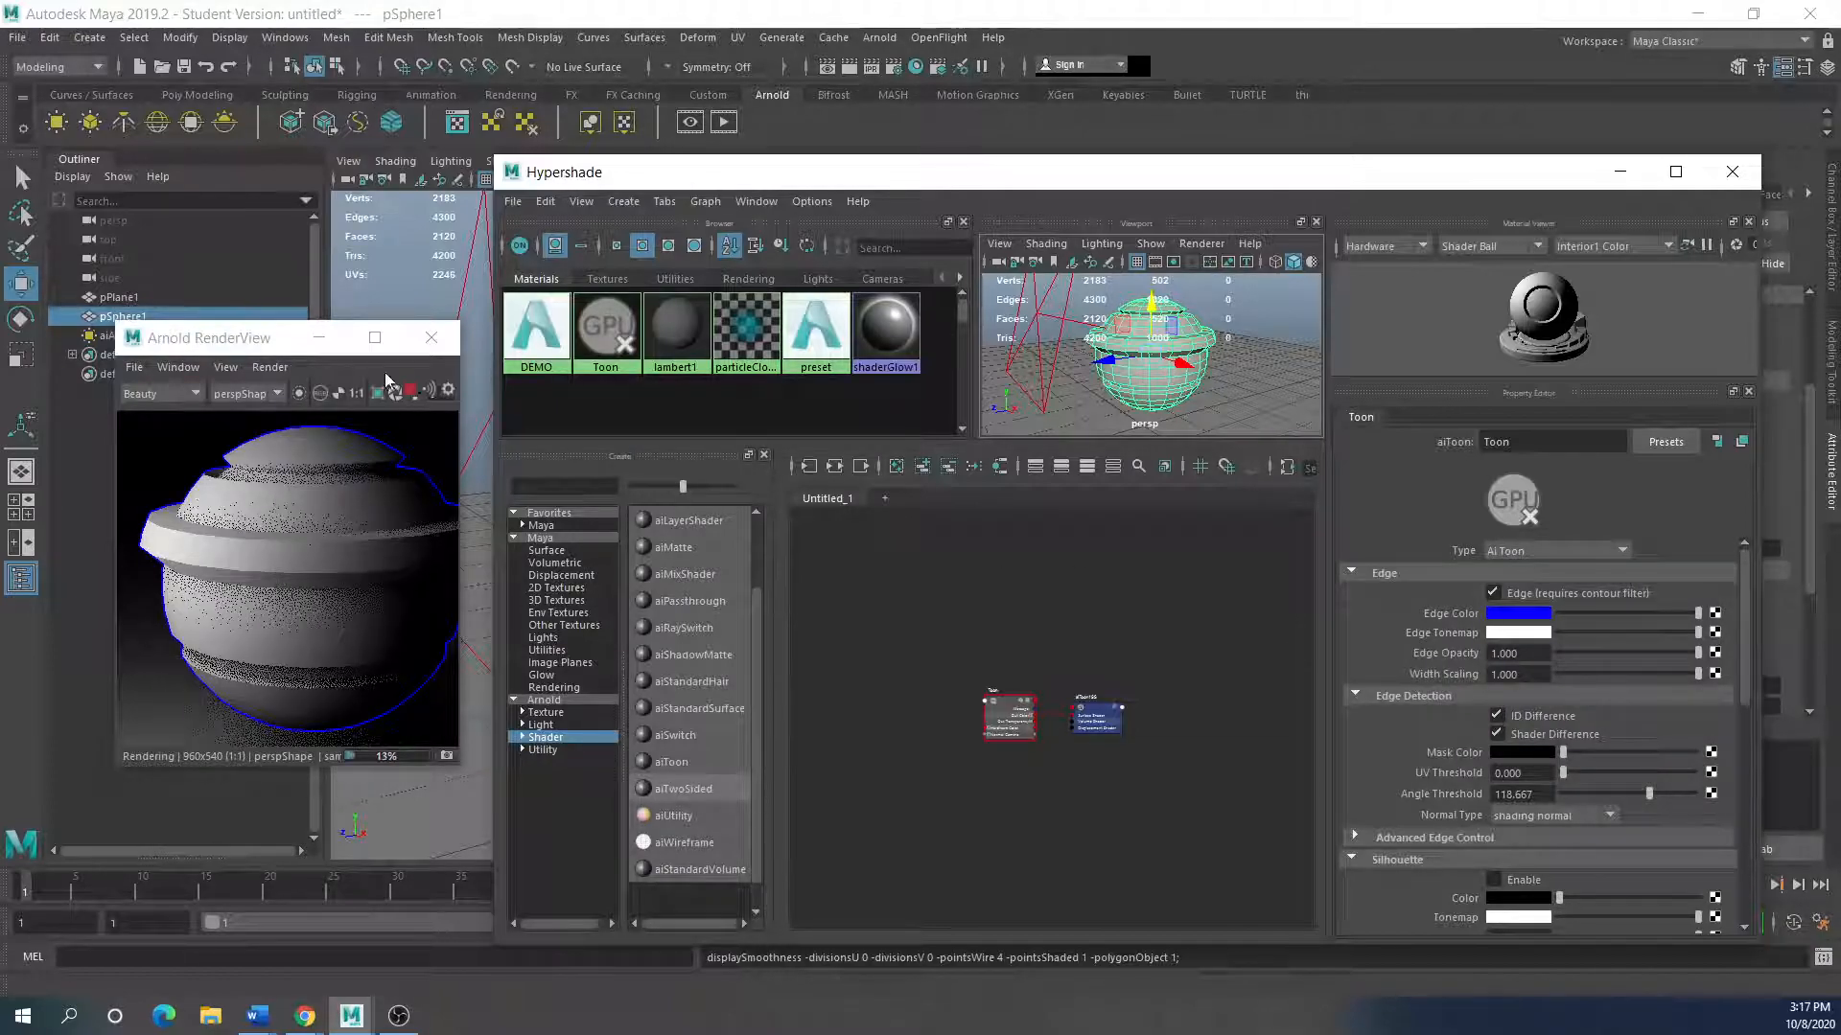
pyautogui.click(206, 343)
pyautogui.moveTo(207, 343); pyautogui.dragTo(163, 349)
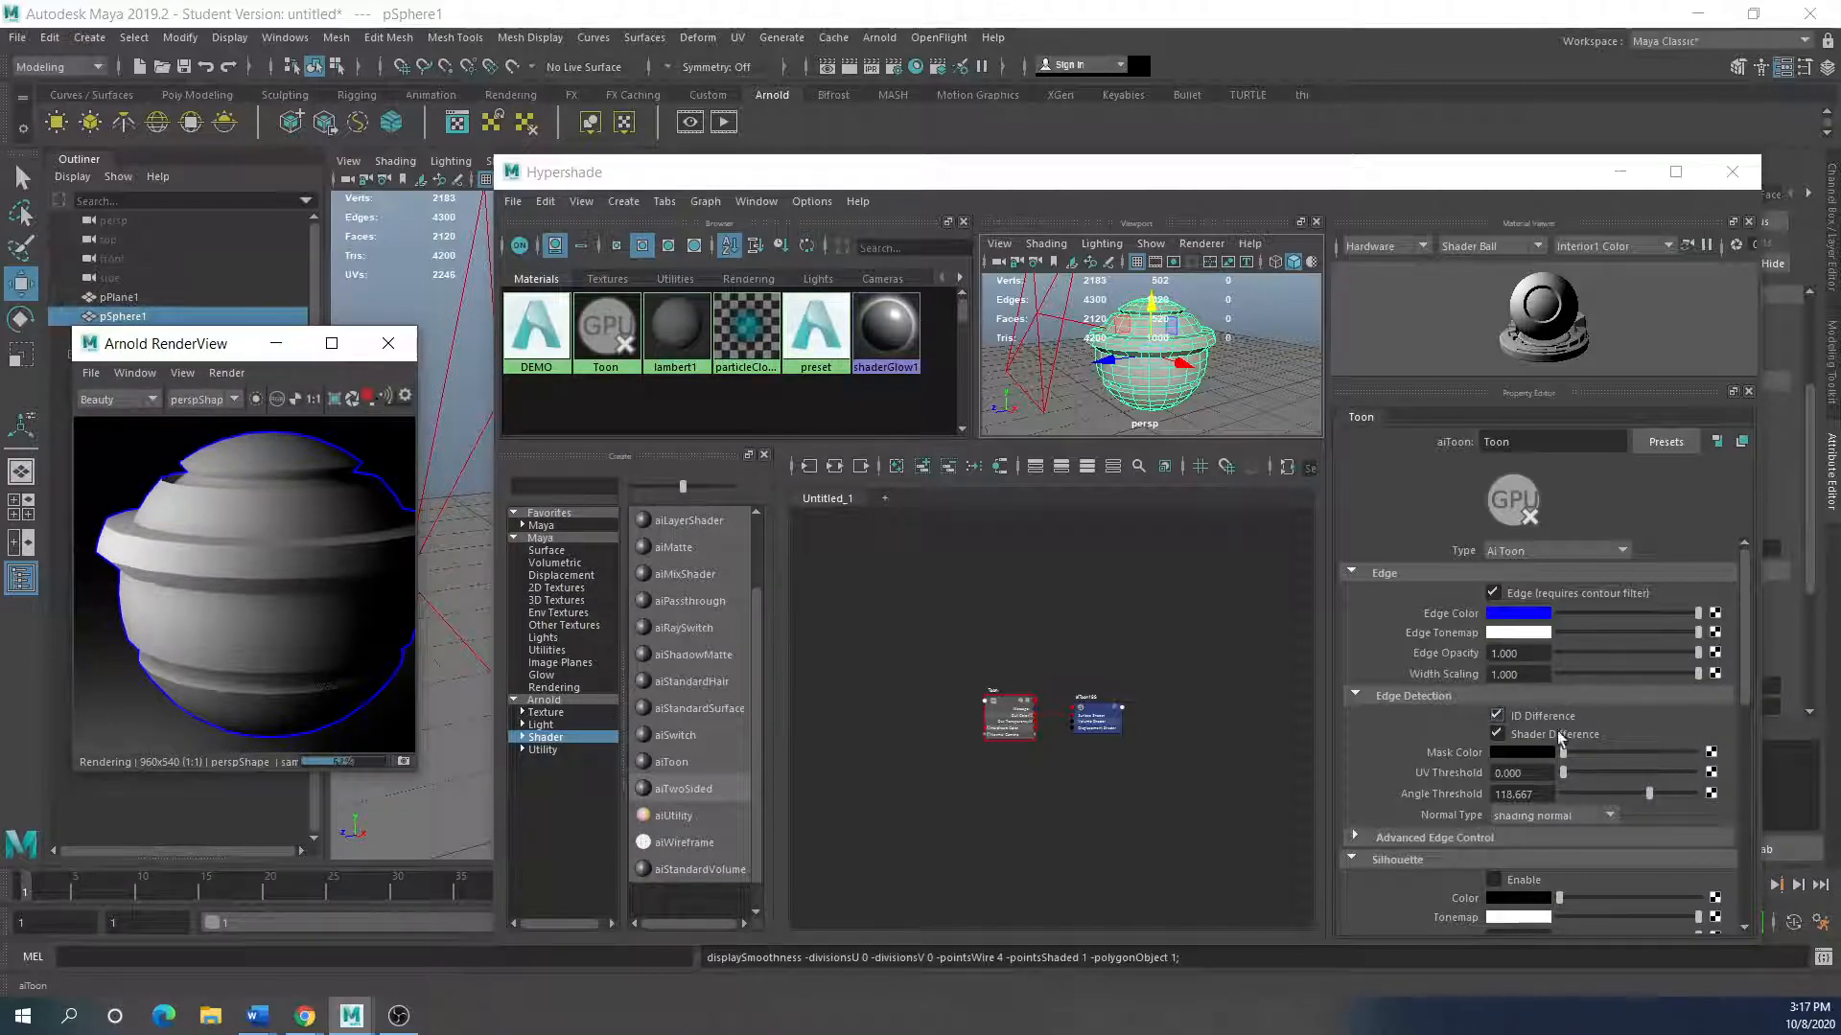
# Step: Reduce the Toon shader's edge angle threshold to 28 and adjust the camera view to inspect the contour lines
pyautogui.moveTo(1648, 794); pyautogui.dragTo(1583, 794)
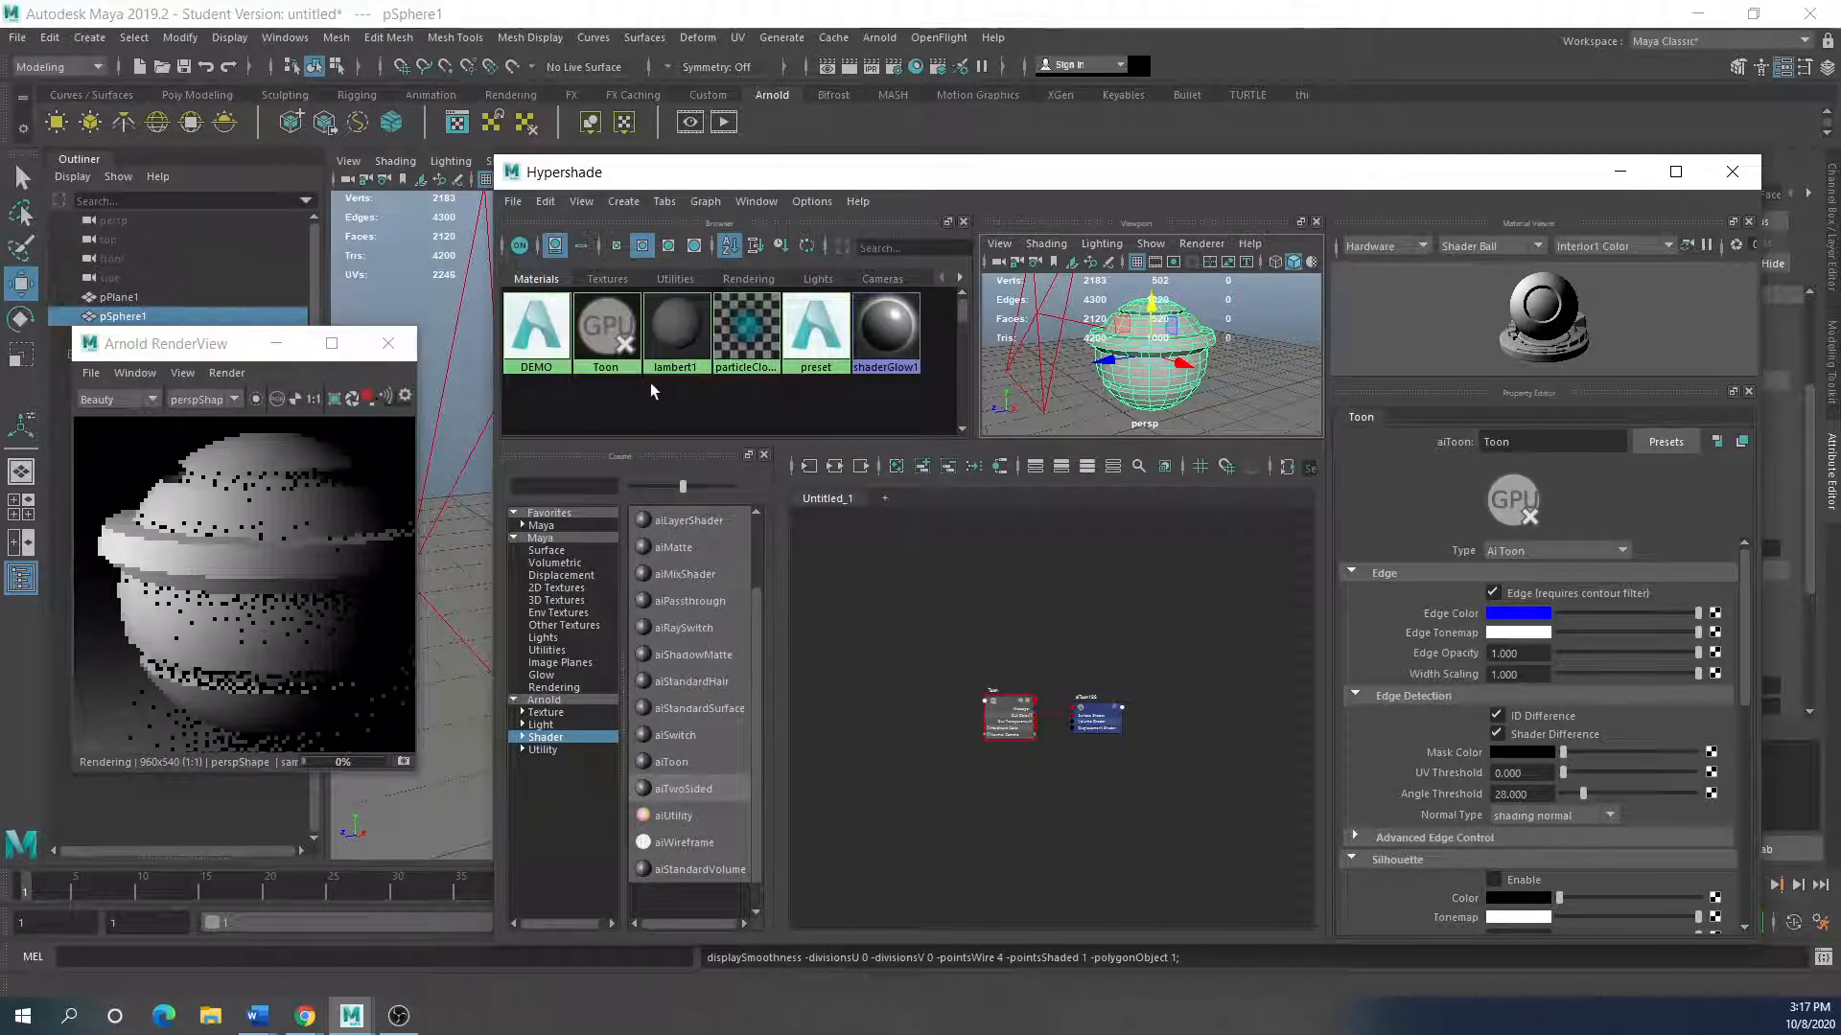
pyautogui.moveTo(192, 343); pyautogui.dragTo(186, 321)
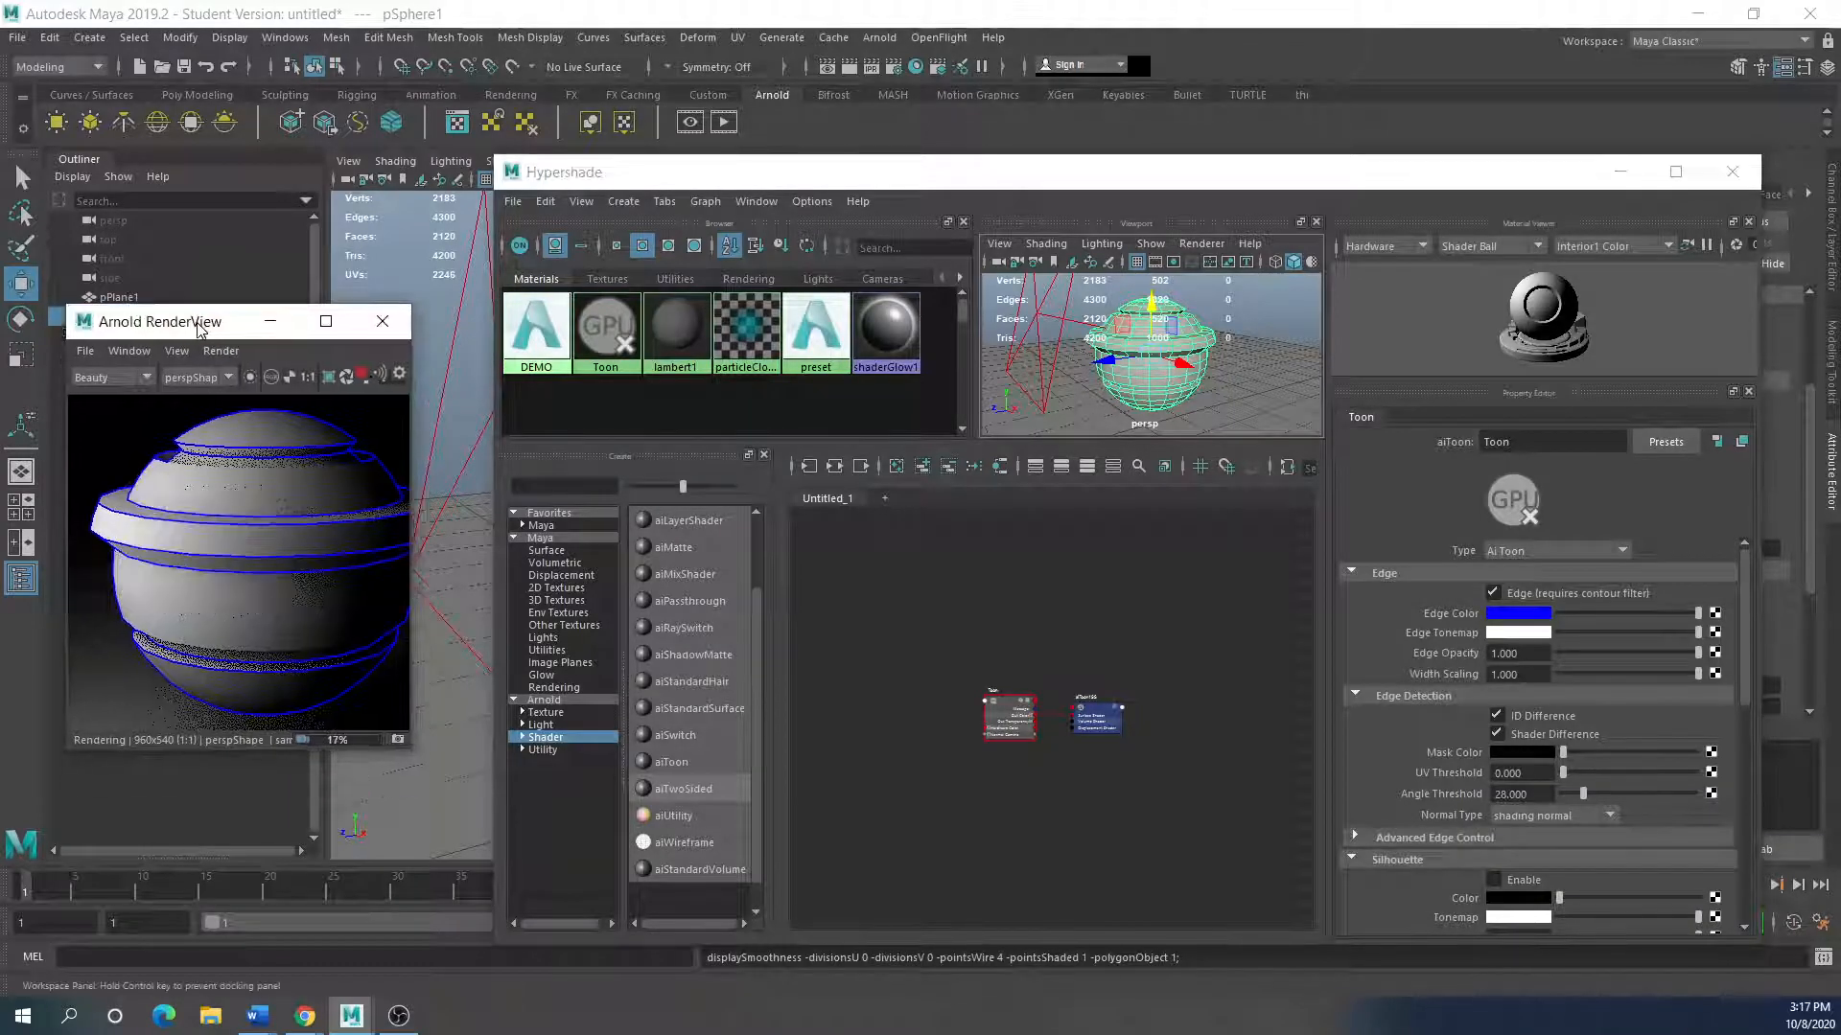
pyautogui.keyDown('alt'); pyautogui.moveTo(1139, 358); pyautogui.dragTo(1152, 363); pyautogui.keyUp('alt')
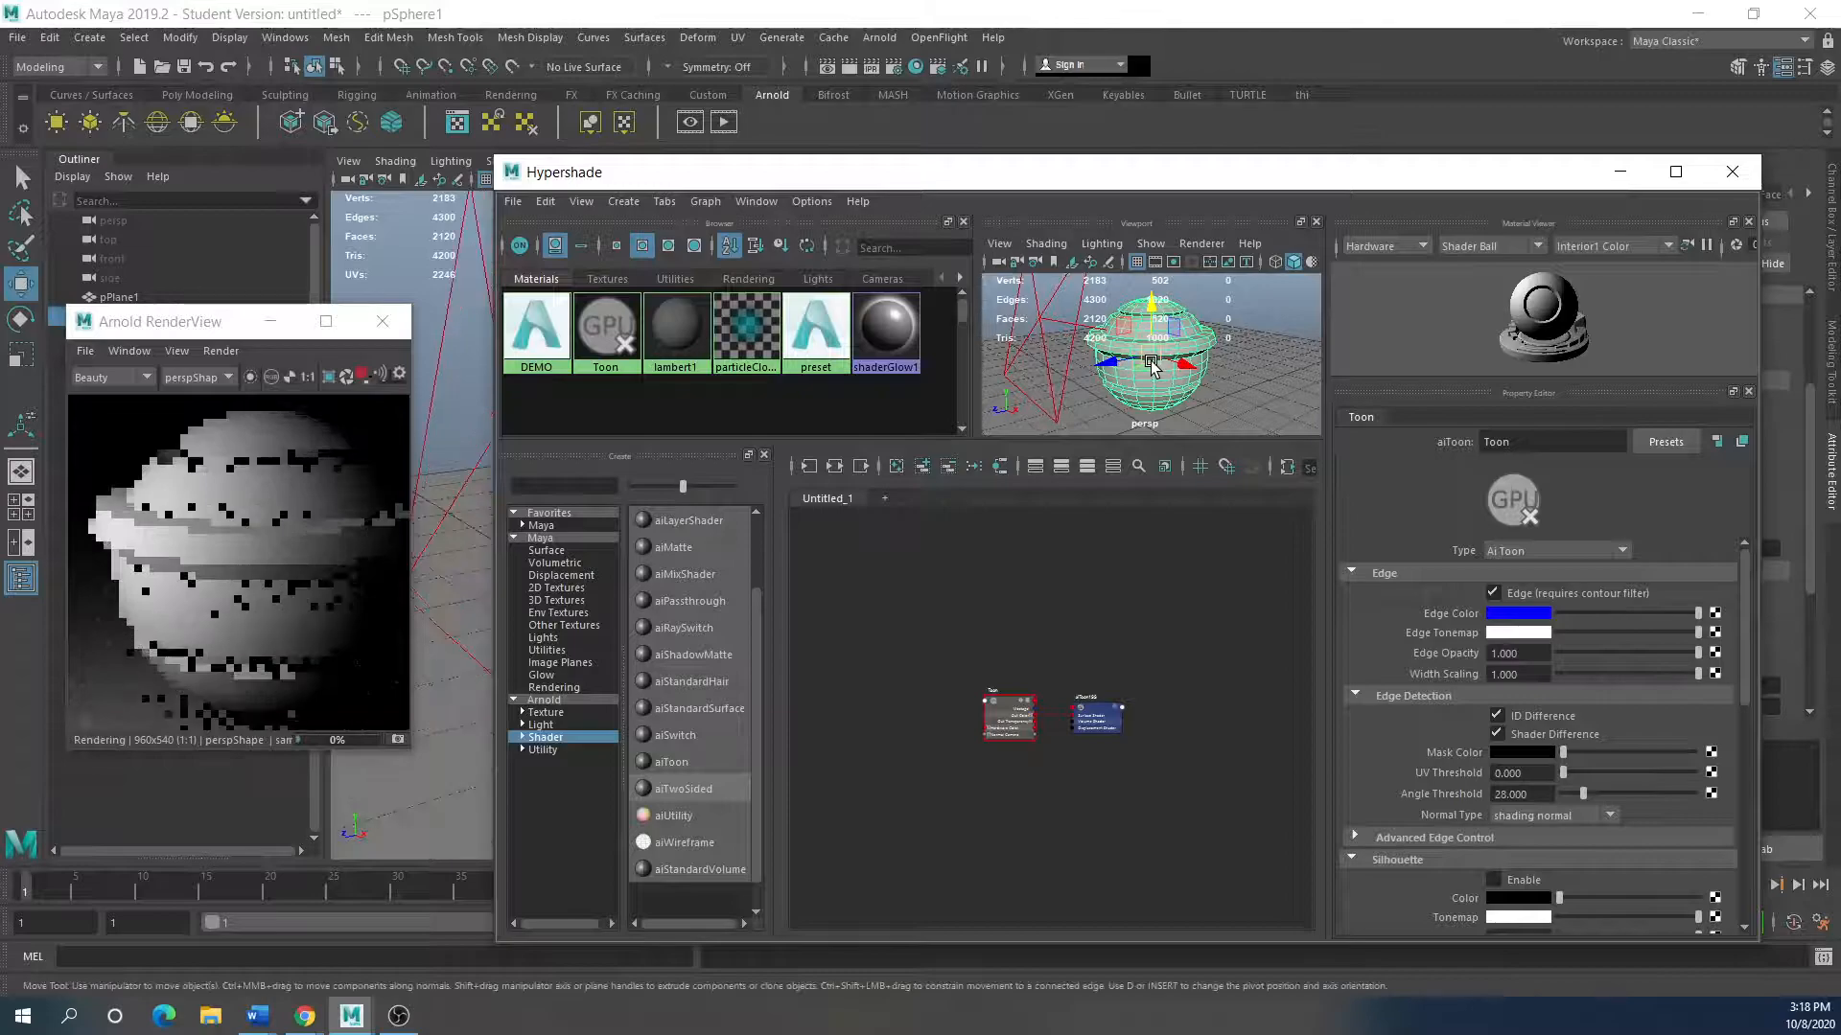
pyautogui.scroll(5, 1153, 362)
pyautogui.scroll(-5, 1141, 363)
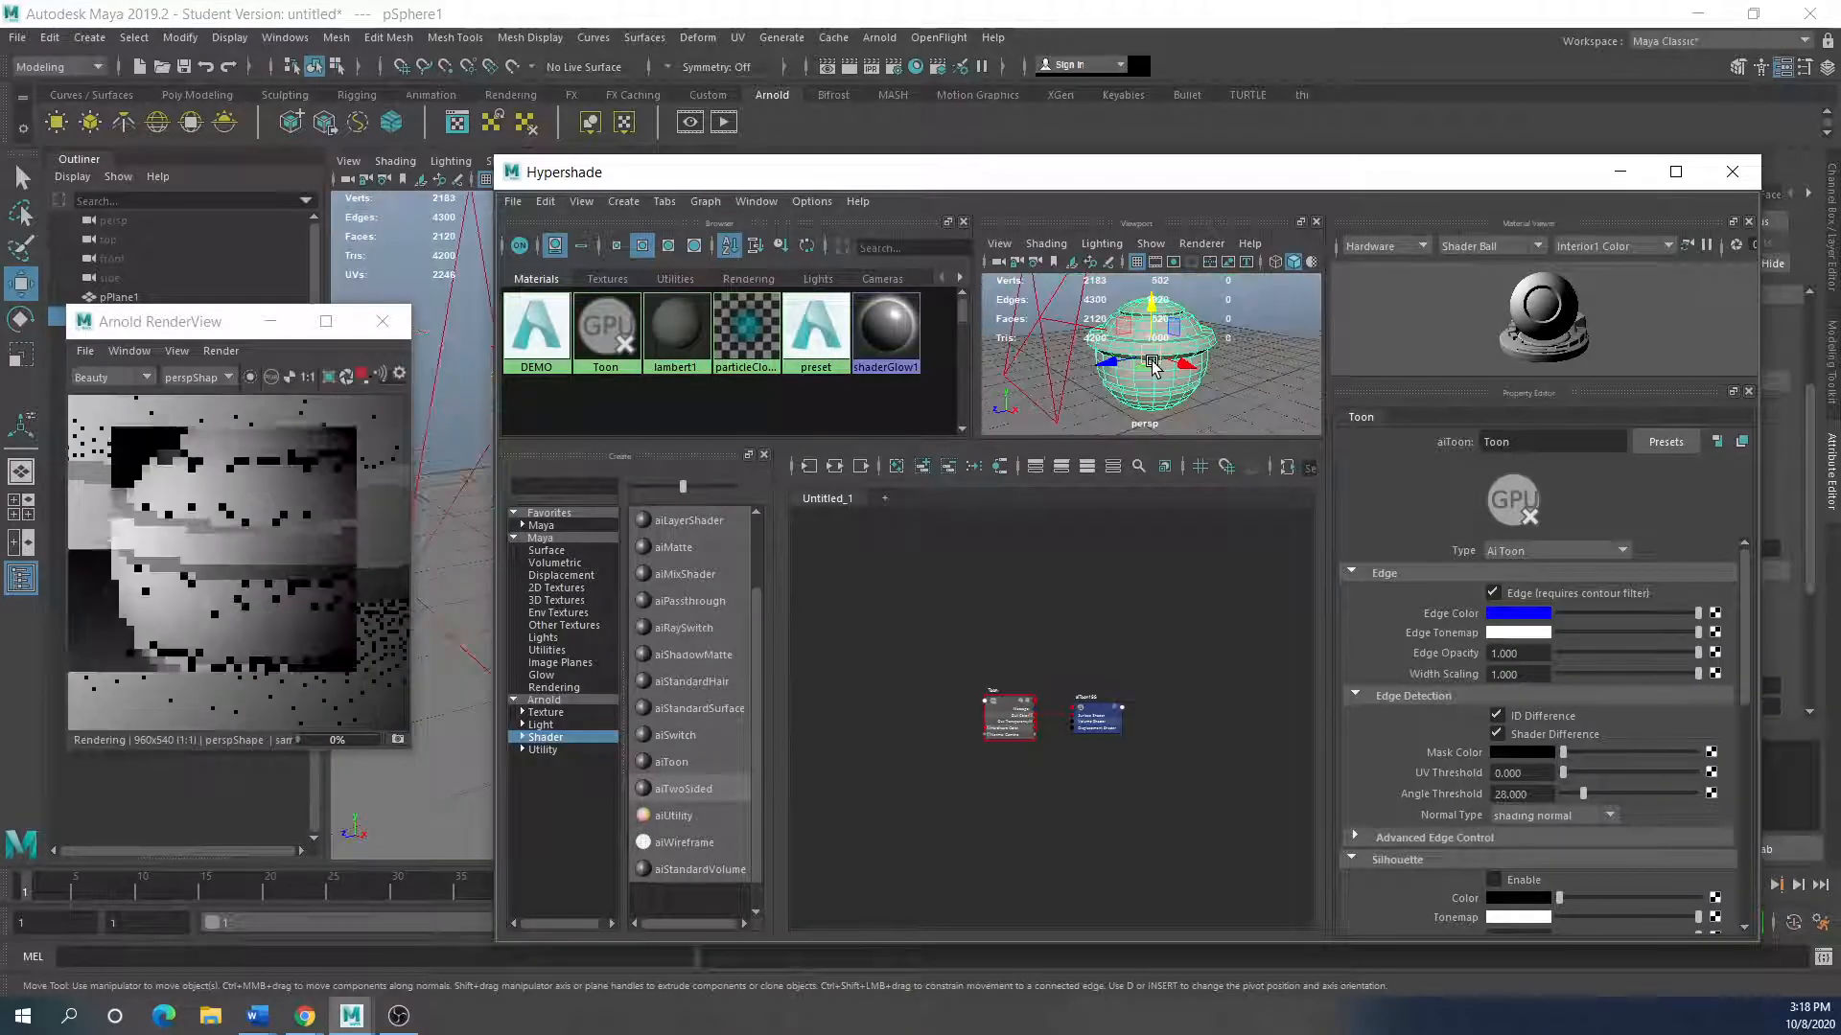
# Step: Widen the render view window to fit the whole sphere and reposition it beside the shader settings
pyautogui.moveTo(142, 326); pyautogui.dragTo(265, 290)
pyautogui.moveTo(533, 494); pyautogui.dragTo(658, 471)
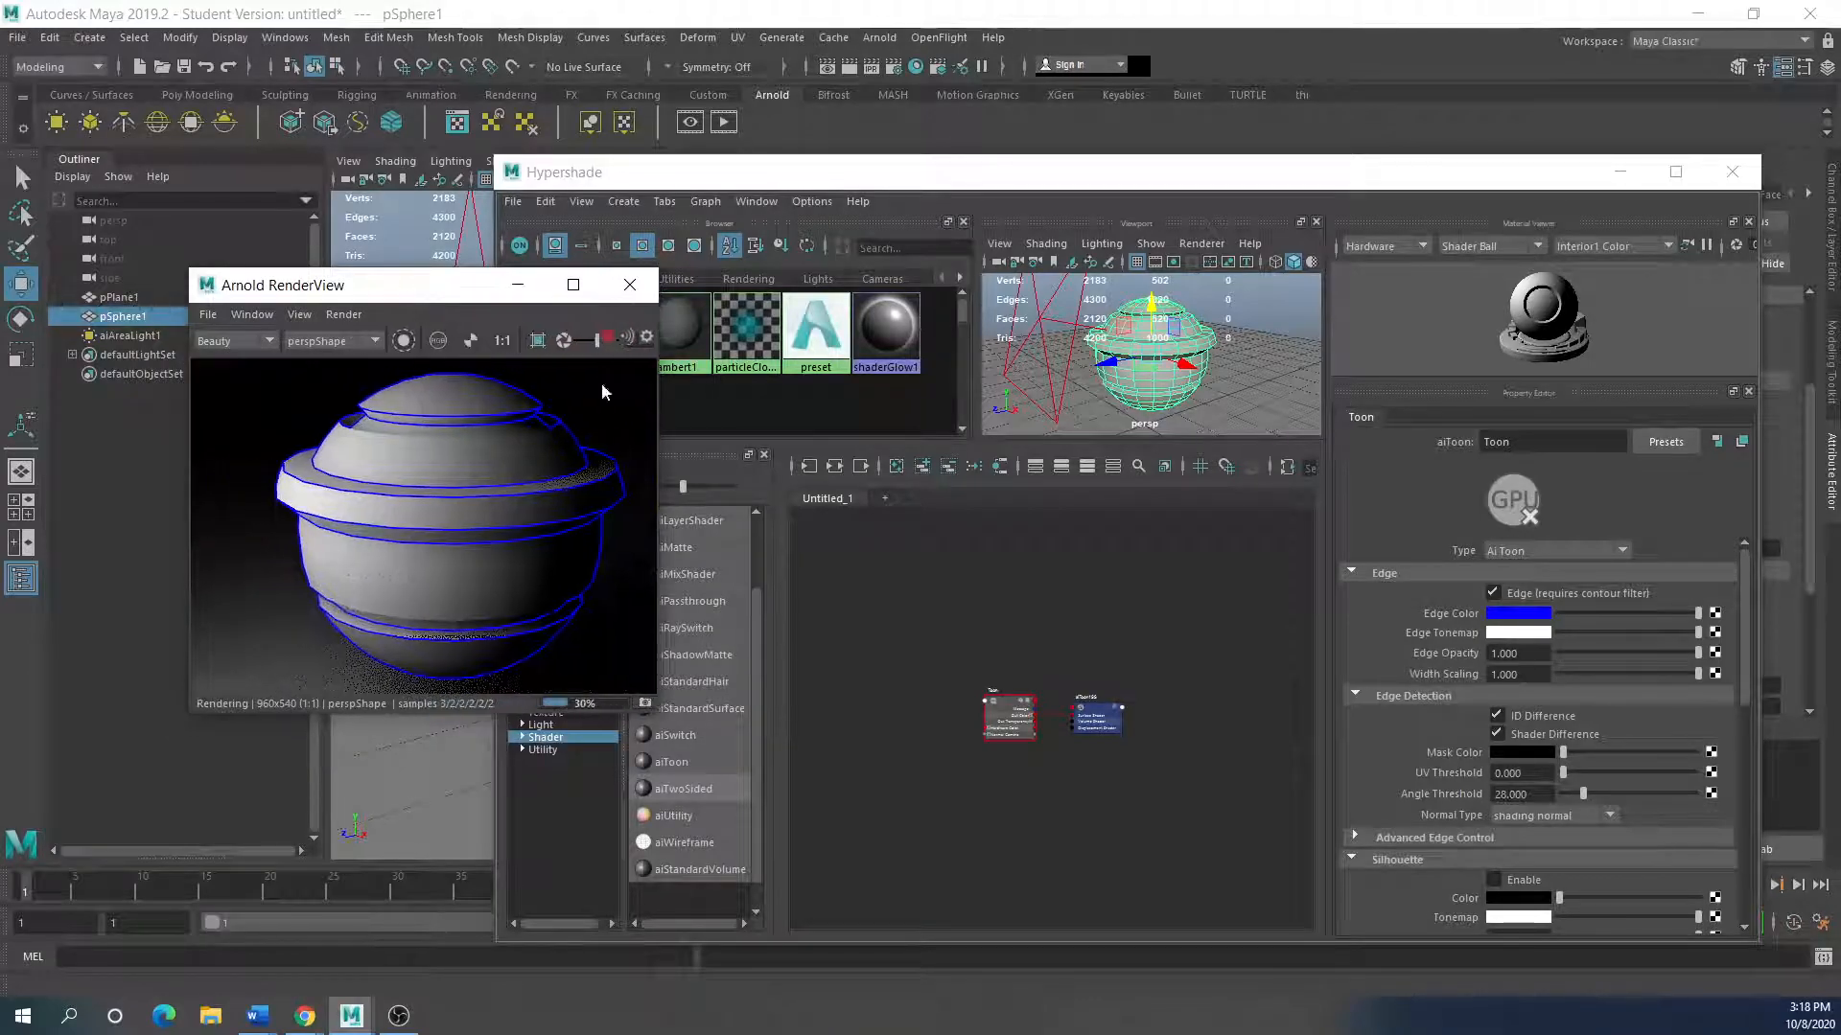
pyautogui.moveTo(374, 285); pyautogui.dragTo(265, 270)
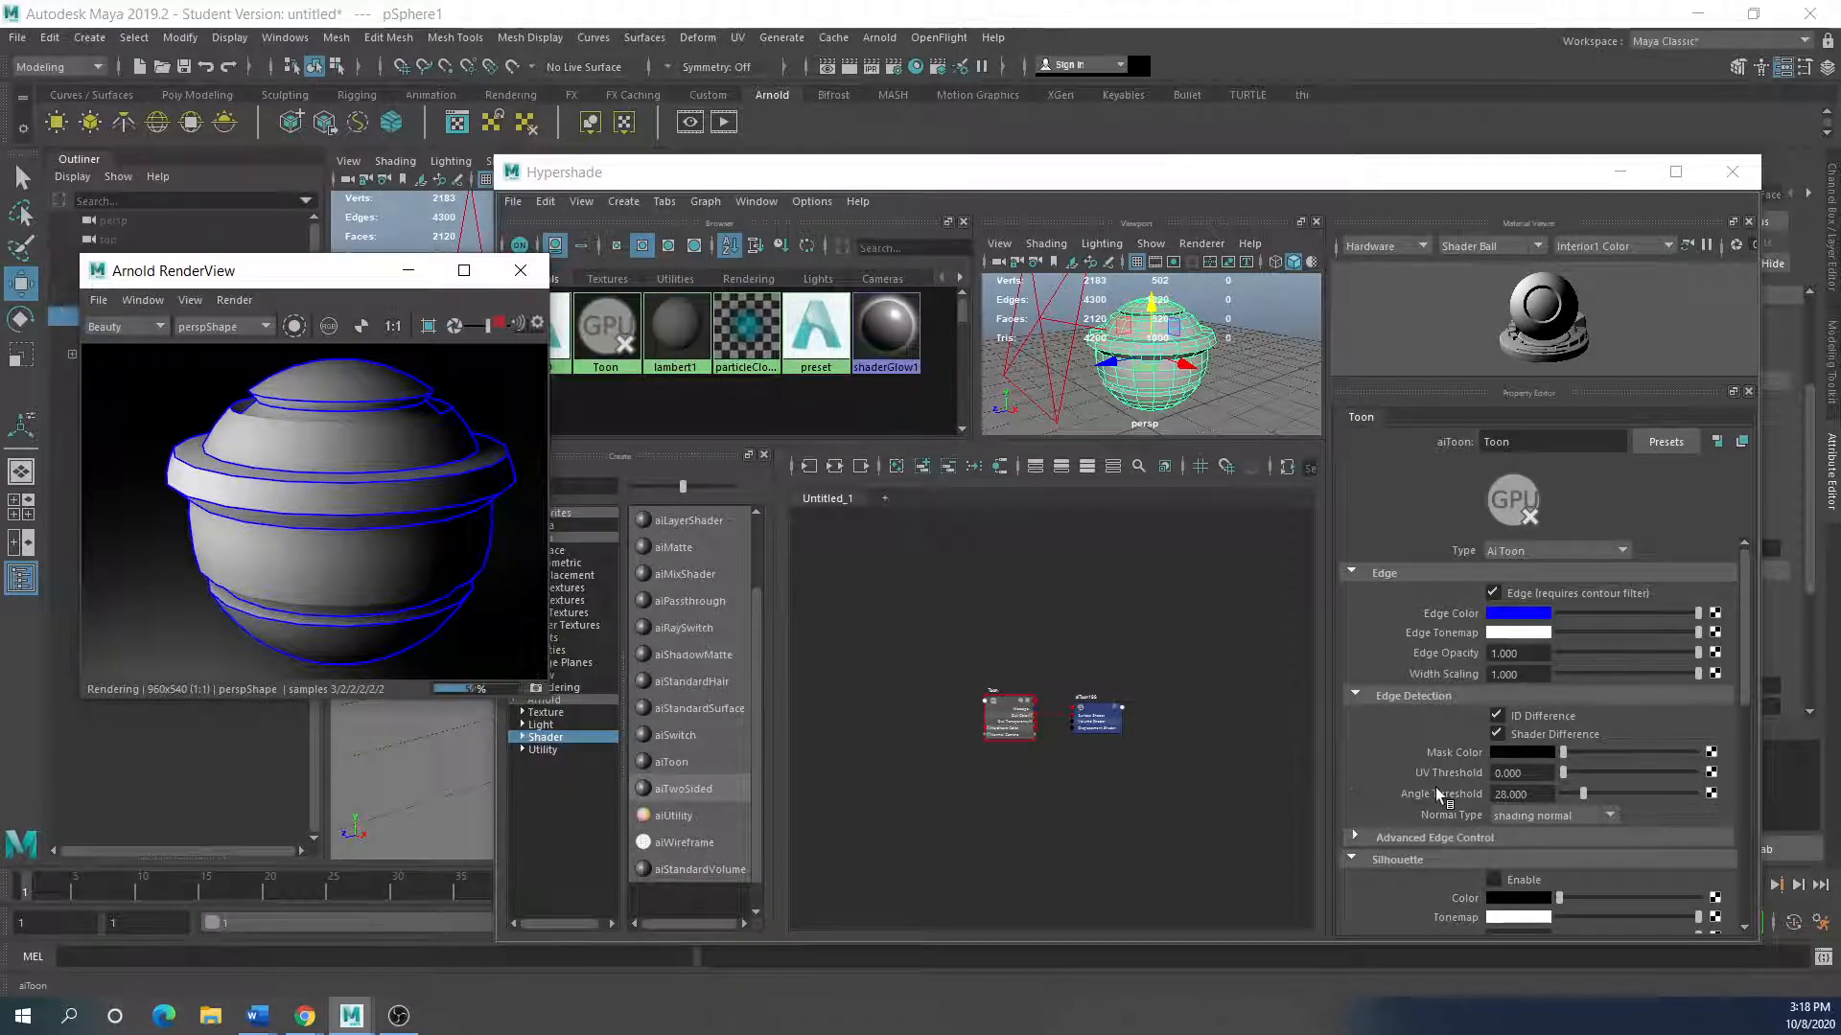
# Step: Set the Toon shader's base color to magenta and bring the render view forward to check the sphere
pyautogui.scroll(-2, 1475, 781)
pyautogui.scroll(-2, 1475, 778)
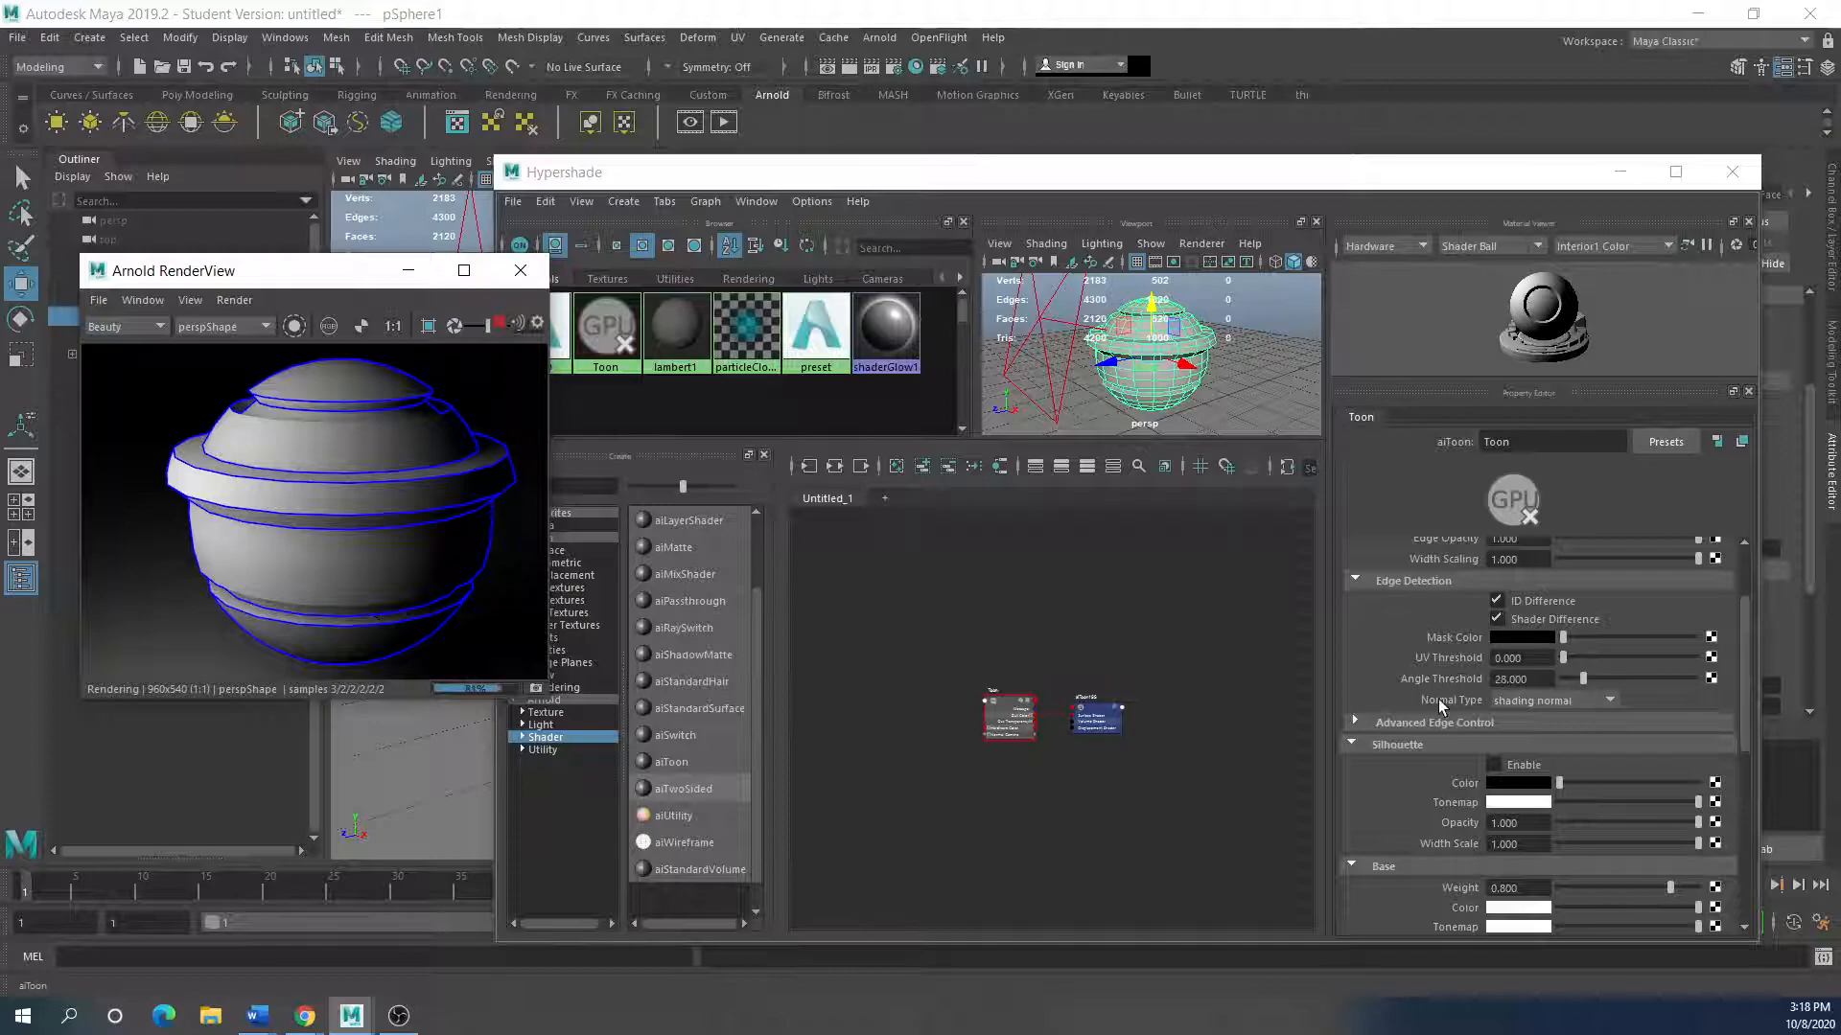
pyautogui.scroll(4, 1438, 699)
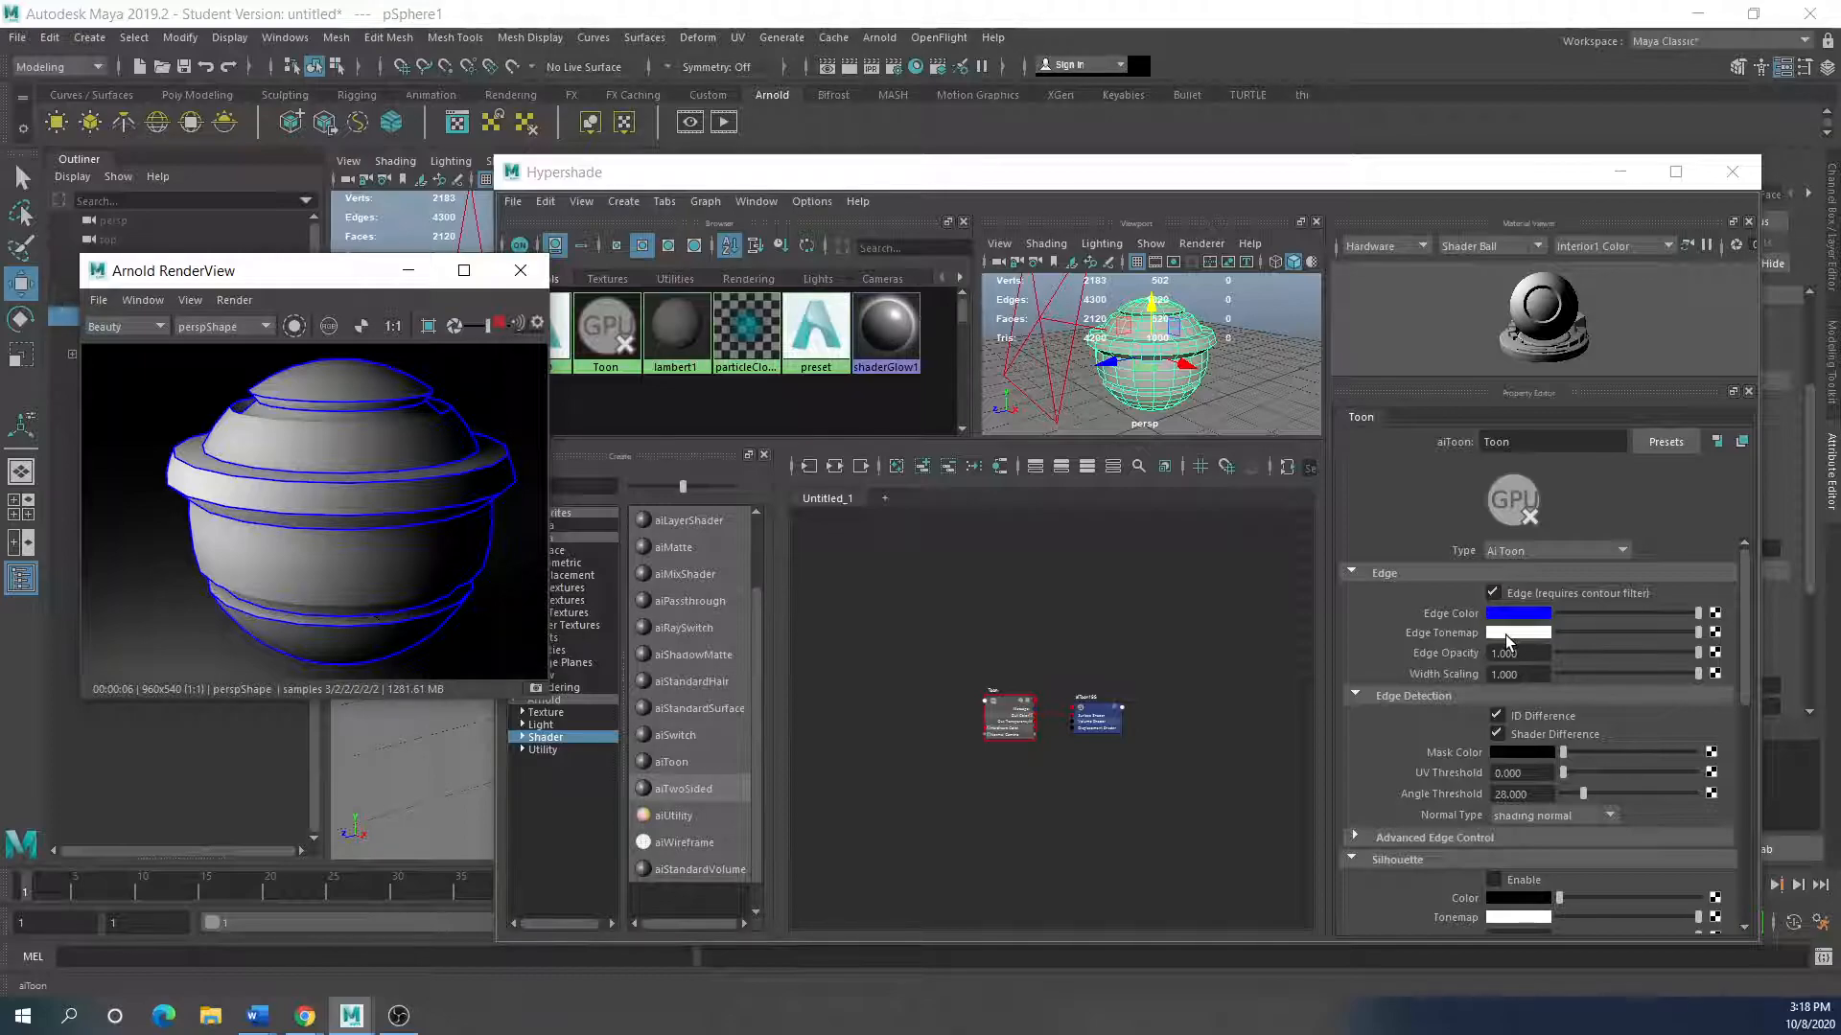
pyautogui.scroll(-2, 1395, 800)
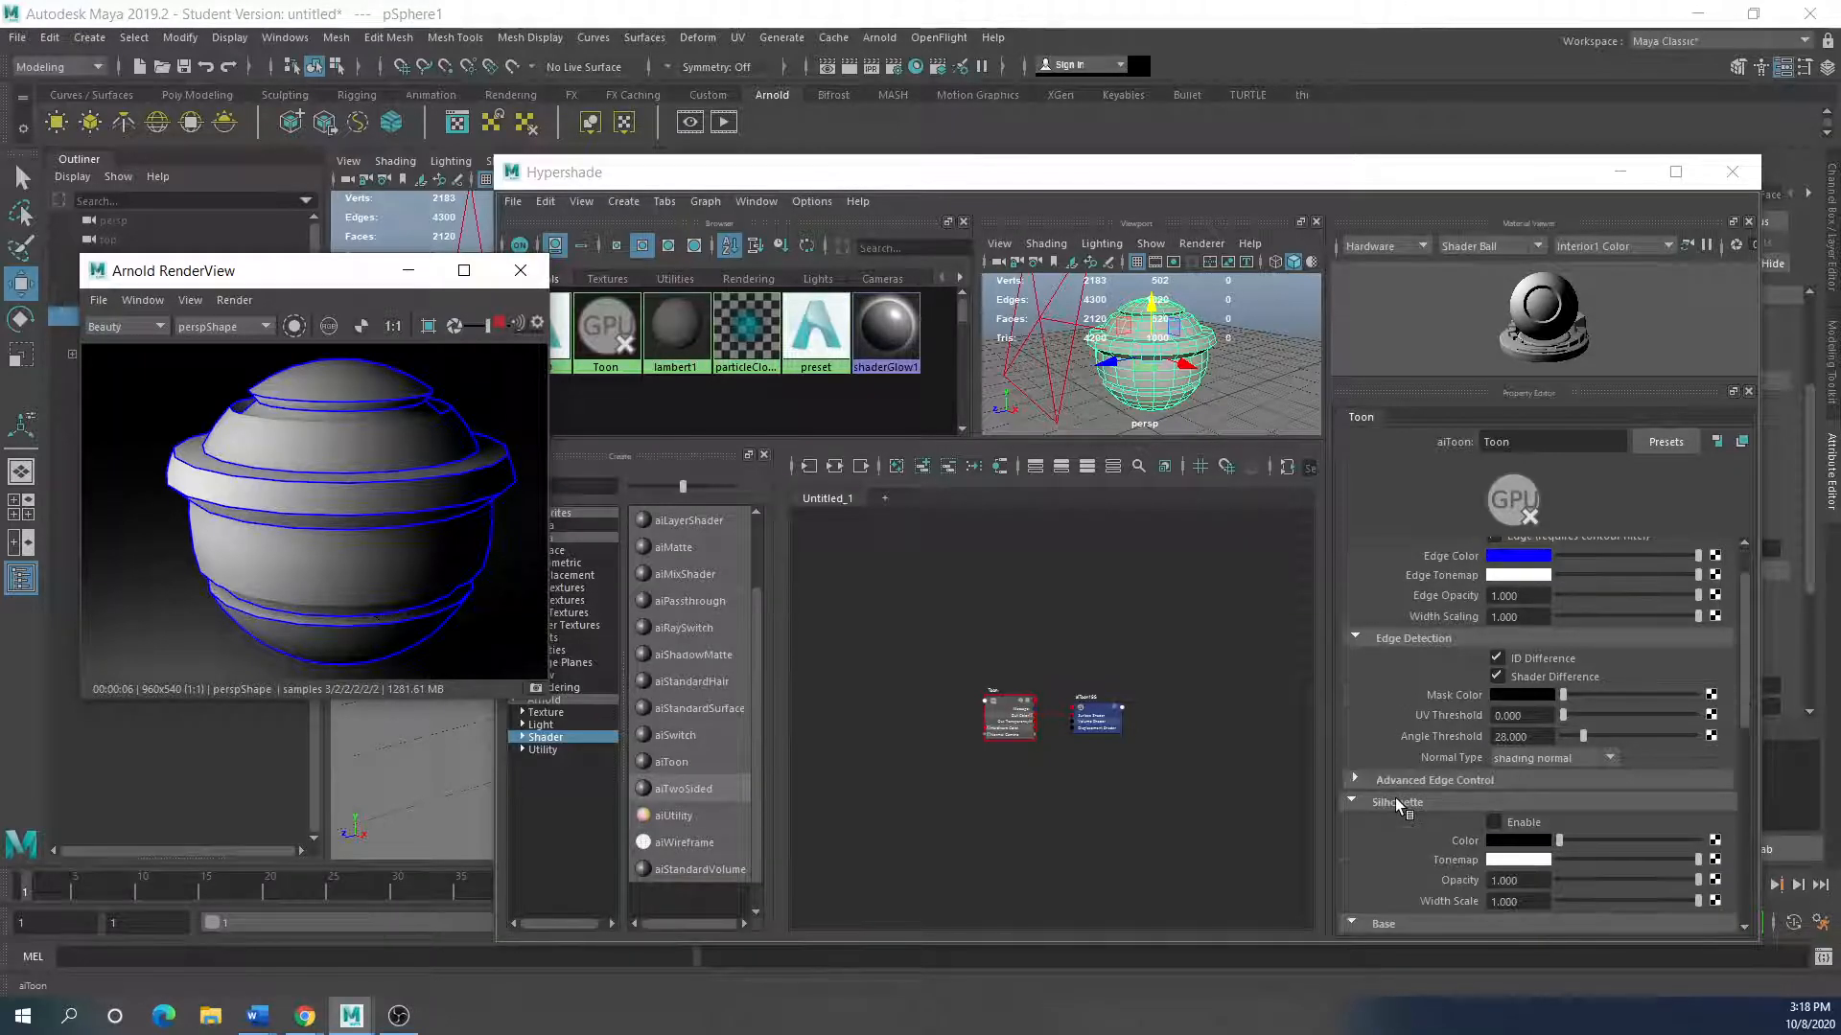
pyautogui.scroll(-6, 1398, 803)
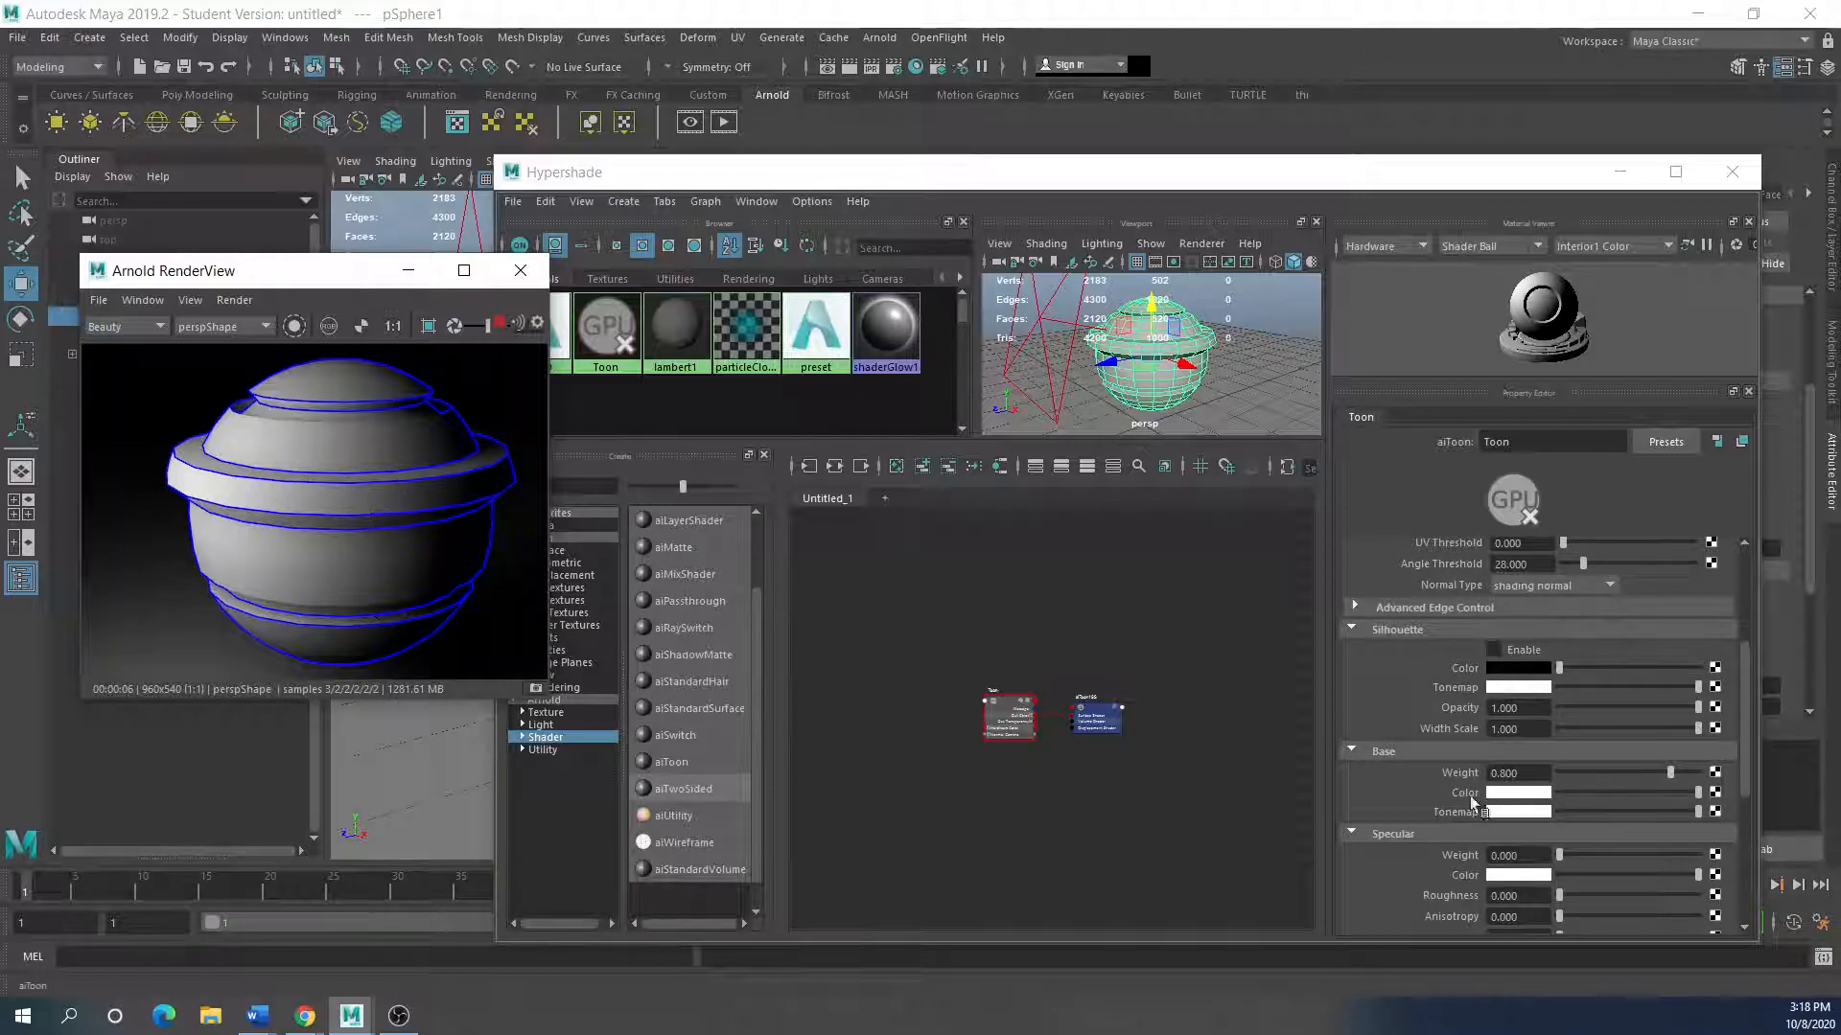
pyautogui.click(1512, 795)
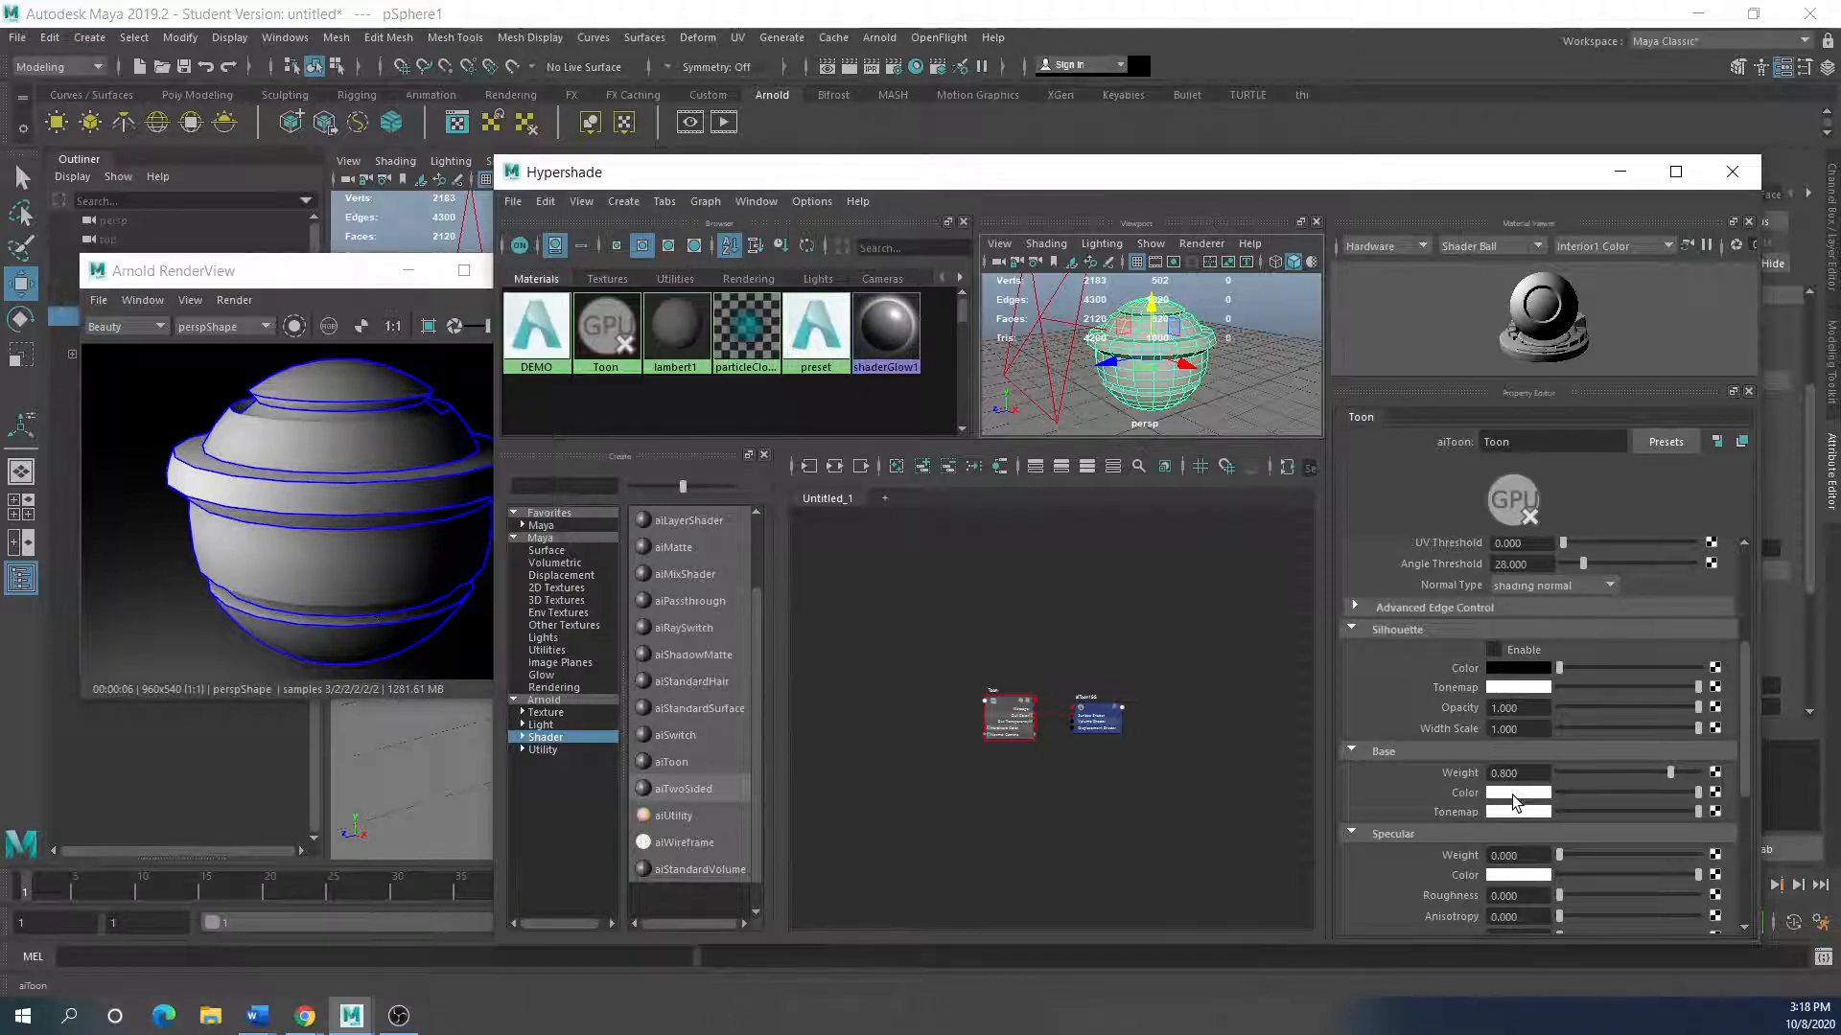
pyautogui.click(1552, 745)
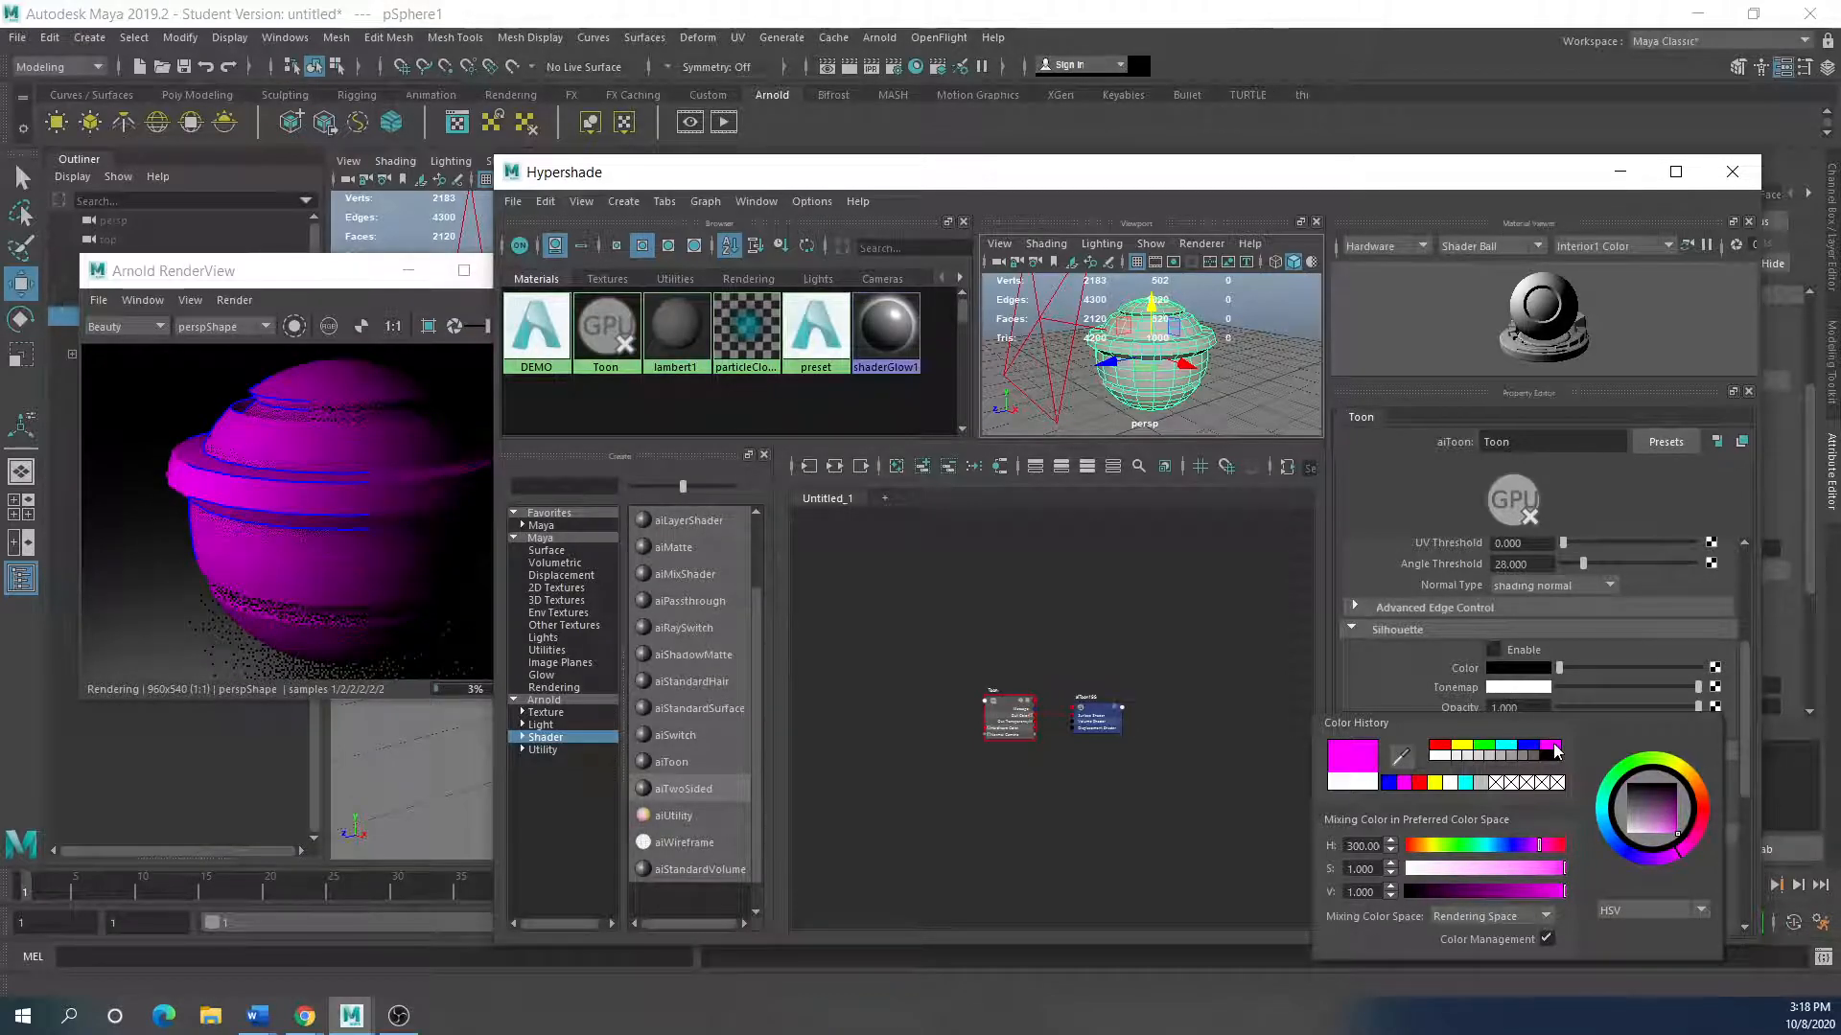
pyautogui.moveTo(235, 292); pyautogui.dragTo(249, 333)
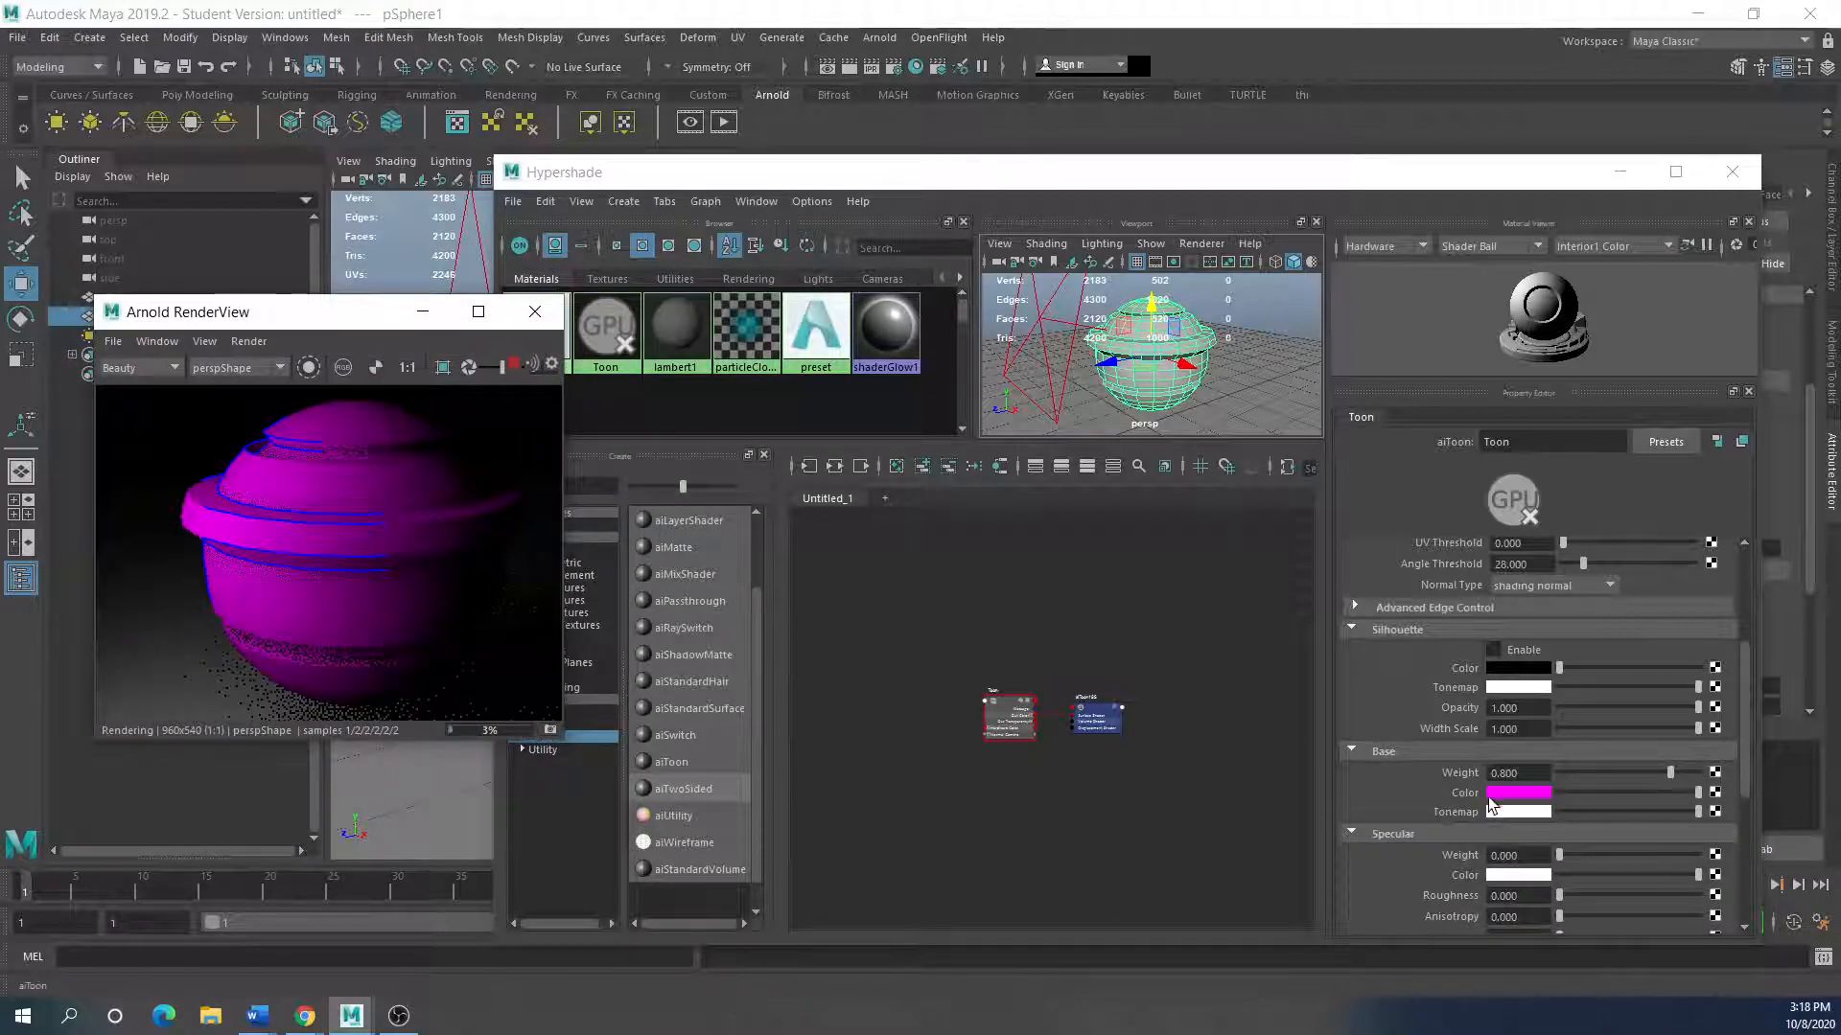
# Step: Map a ramp texture to the Toon shader's base tonemap, with yellow at its start and green at its end
pyautogui.click(1715, 811)
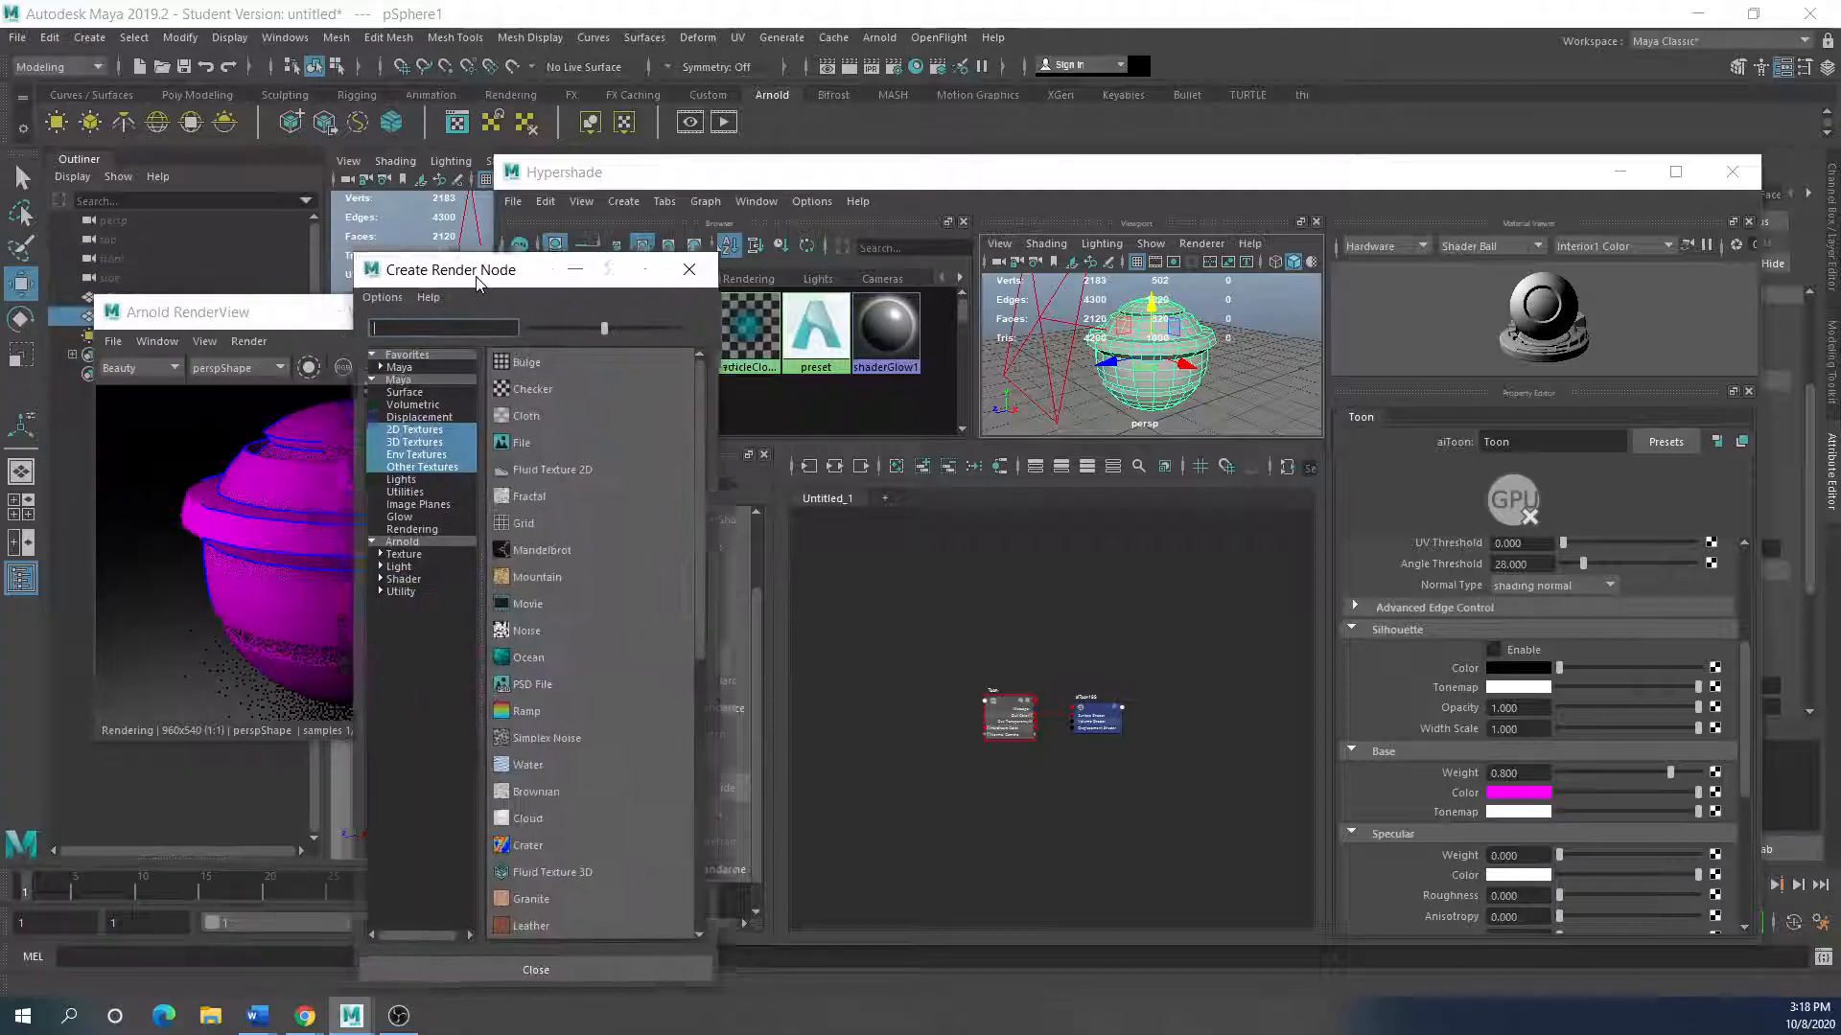
pyautogui.click(762, 660)
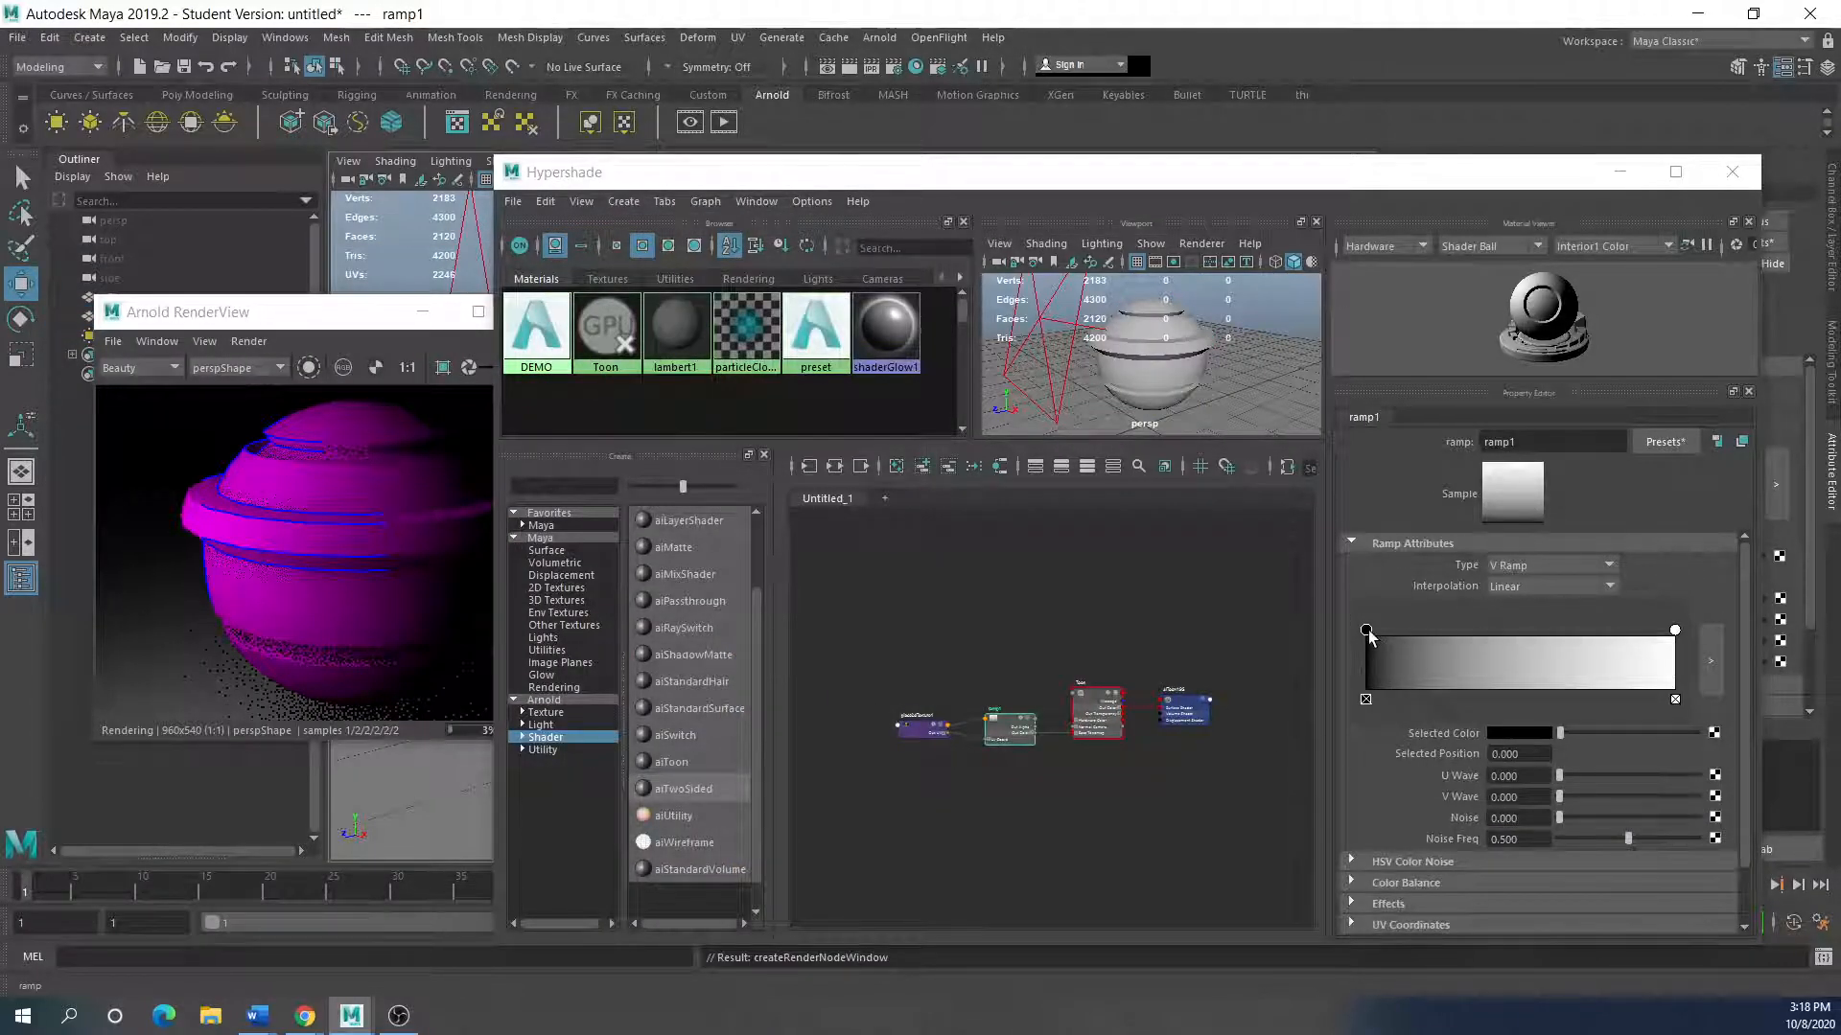
pyautogui.click(1515, 733)
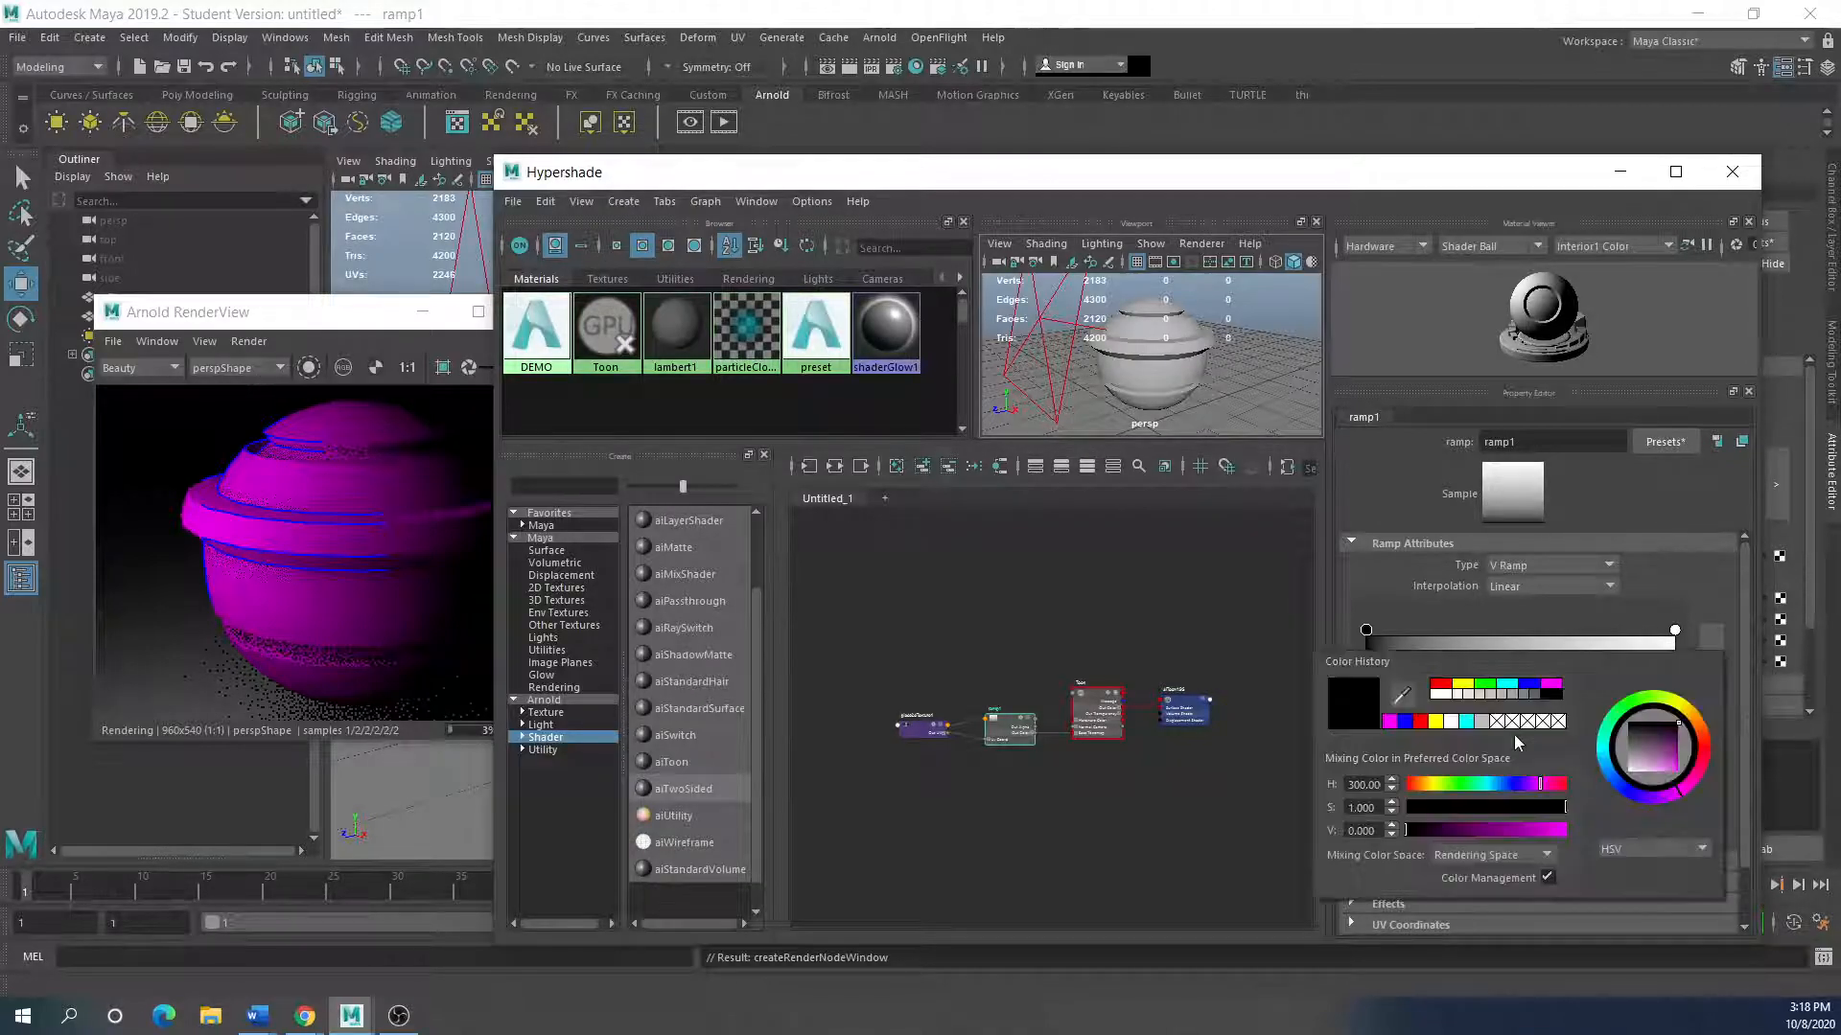
pyautogui.click(1464, 685)
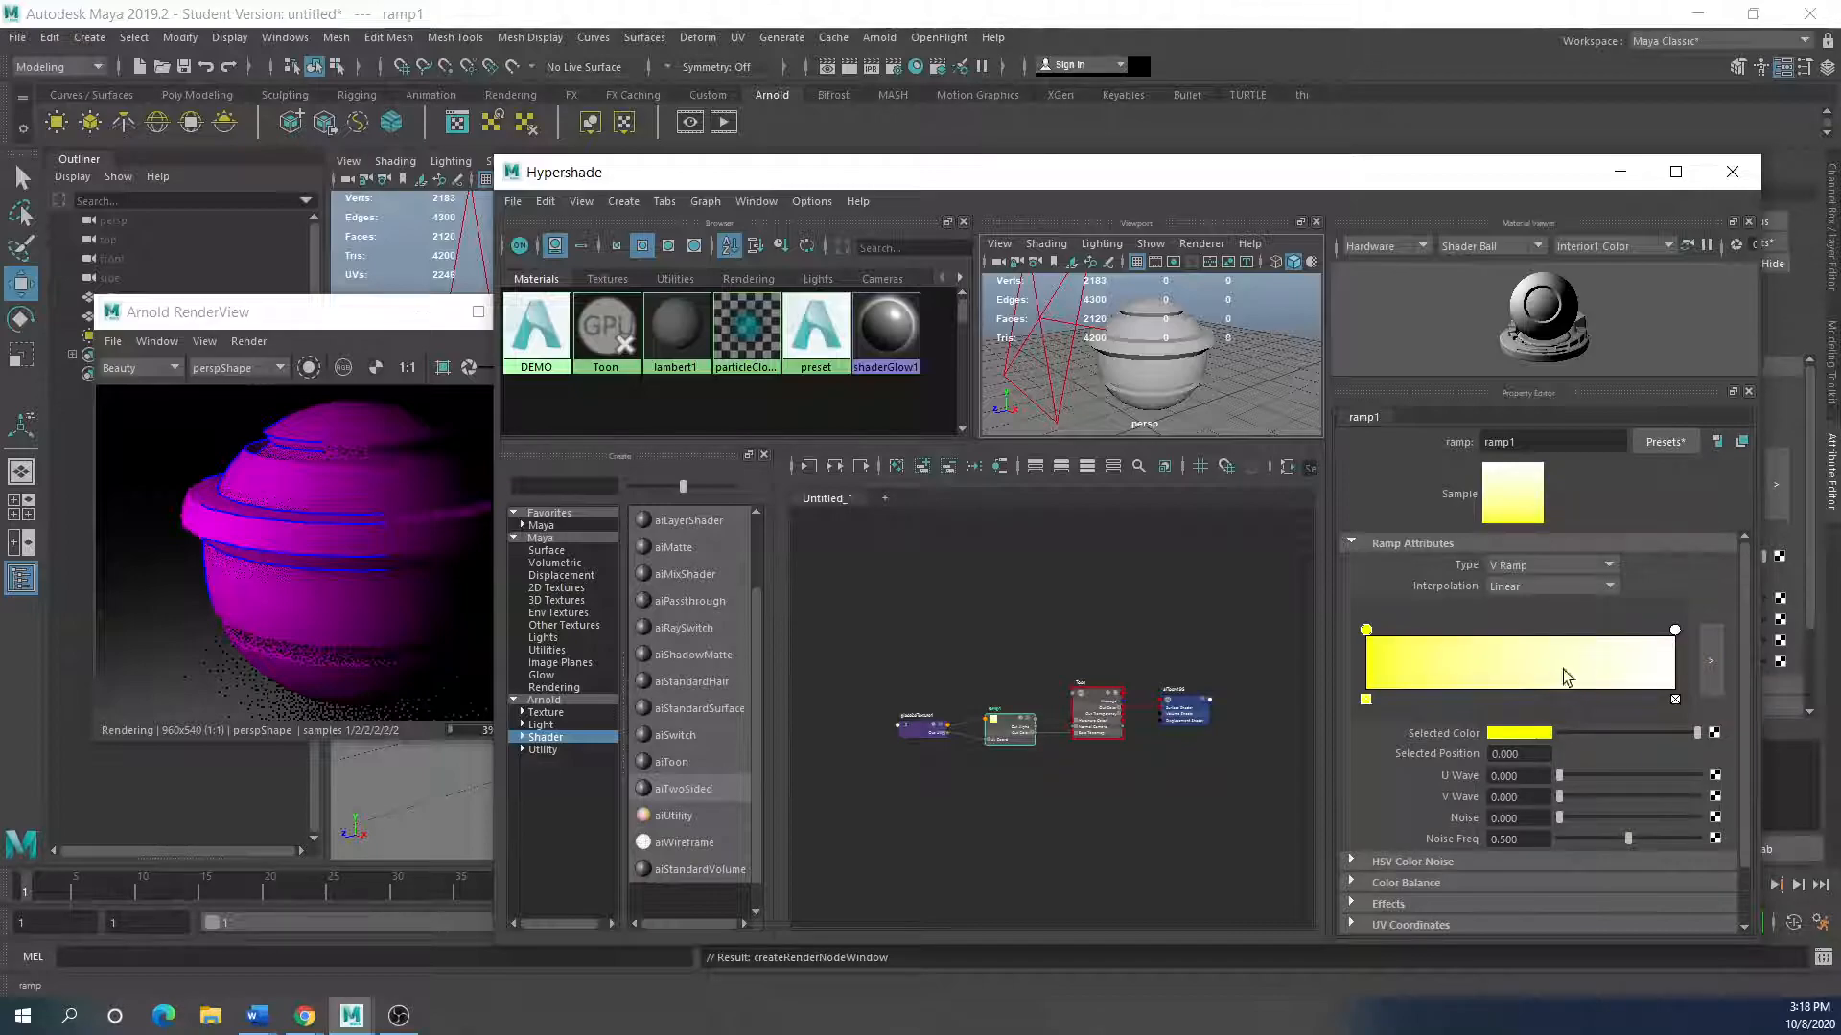
pyautogui.click(1675, 631)
pyautogui.click(1513, 734)
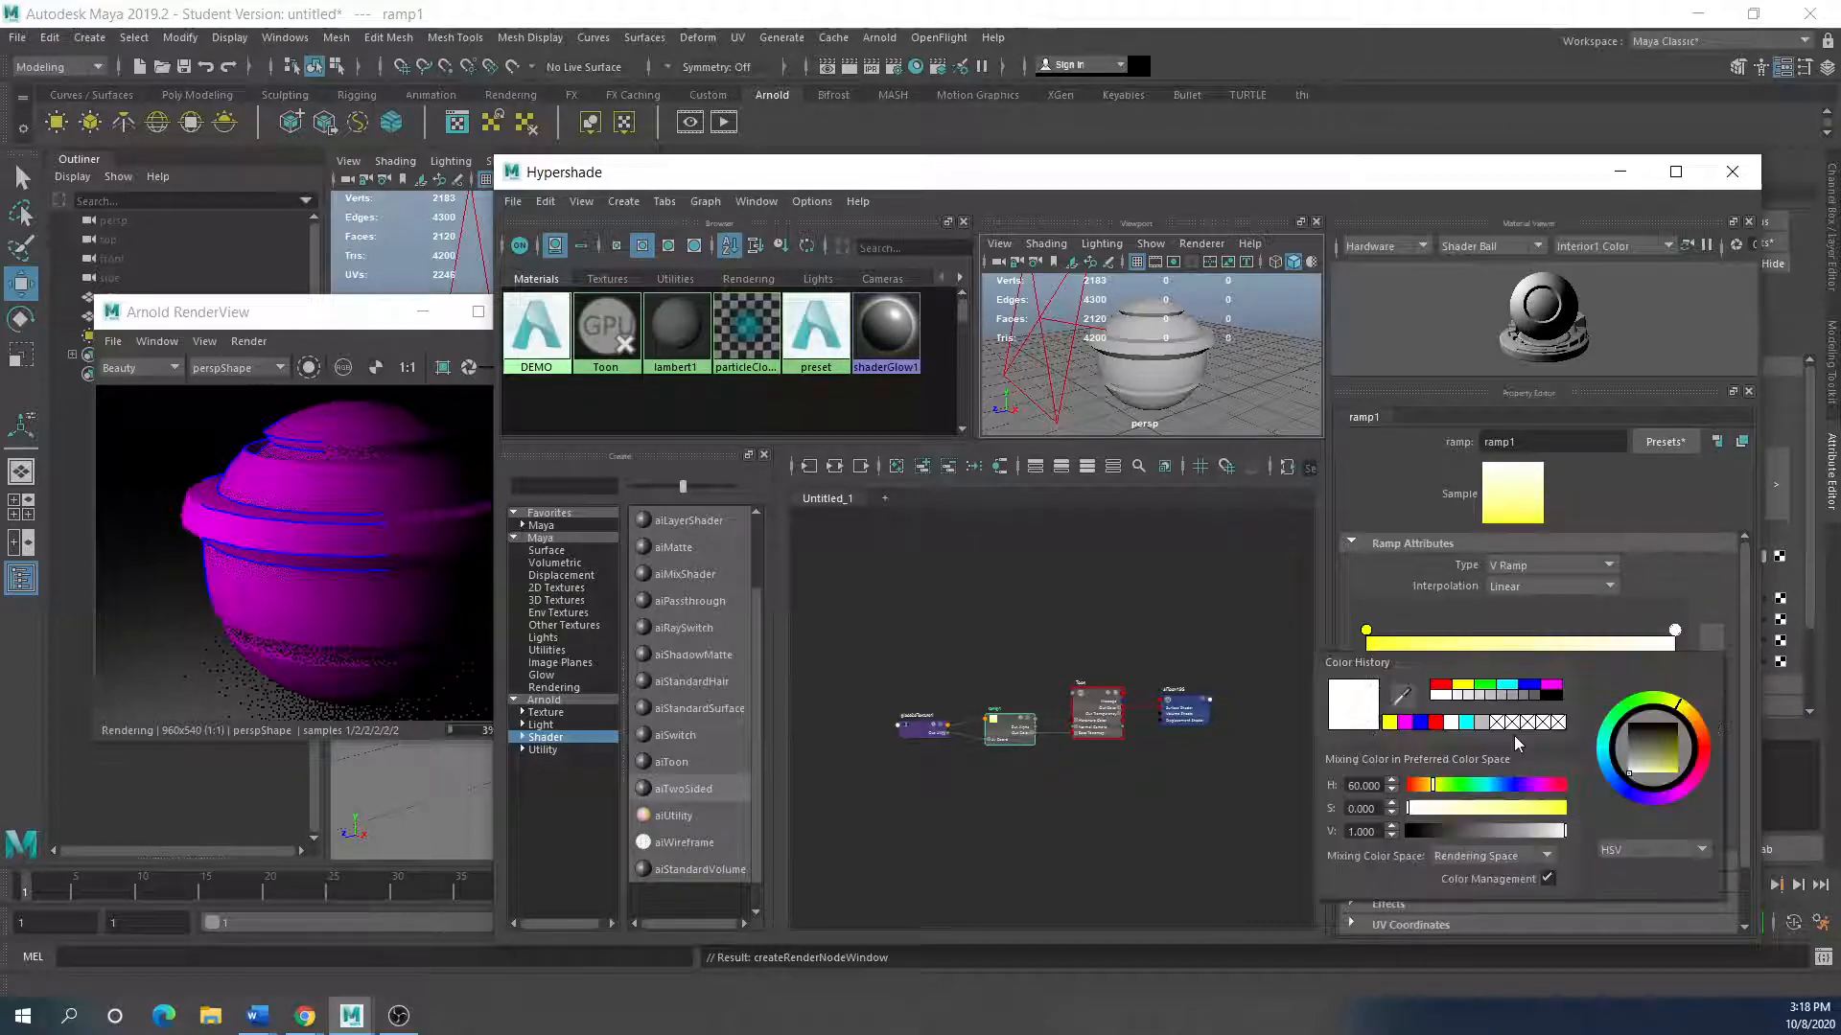
pyautogui.click(1486, 687)
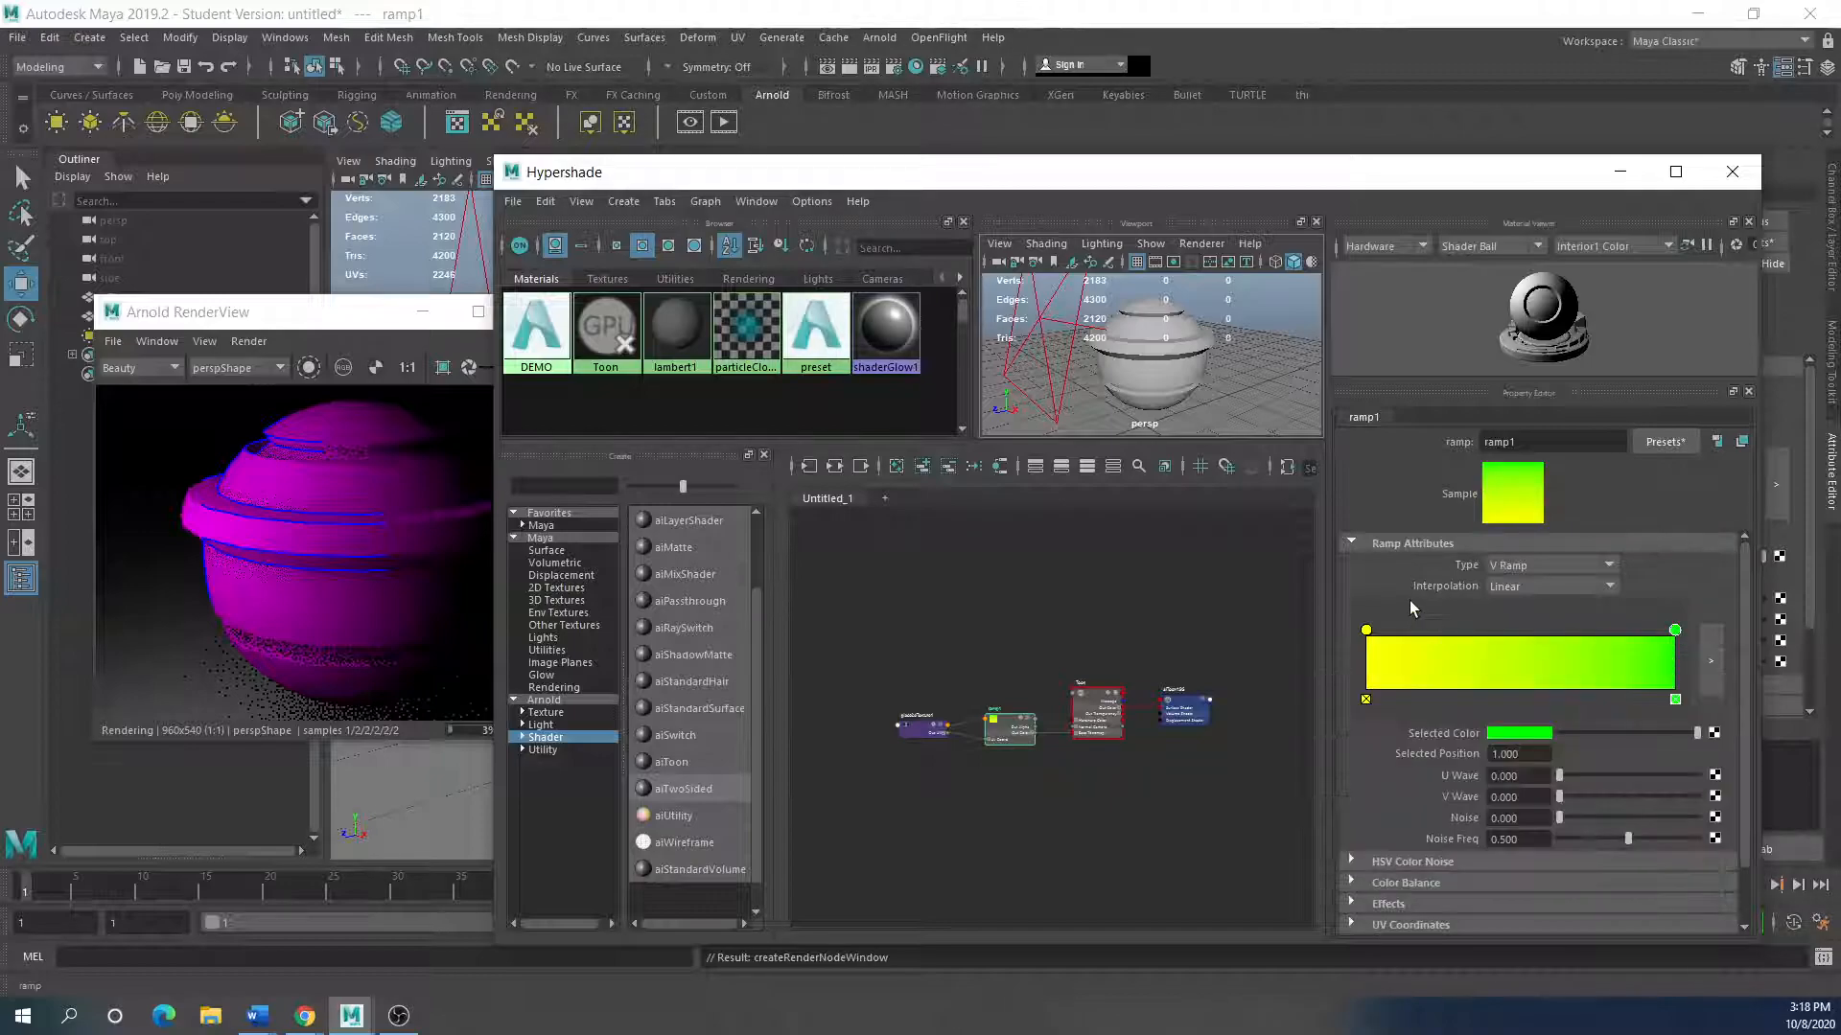
# Step: Move the ramp's green color marker to about the middle and change the start color from yellow to cyan
pyautogui.moveTo(259, 310); pyautogui.dragTo(245, 330)
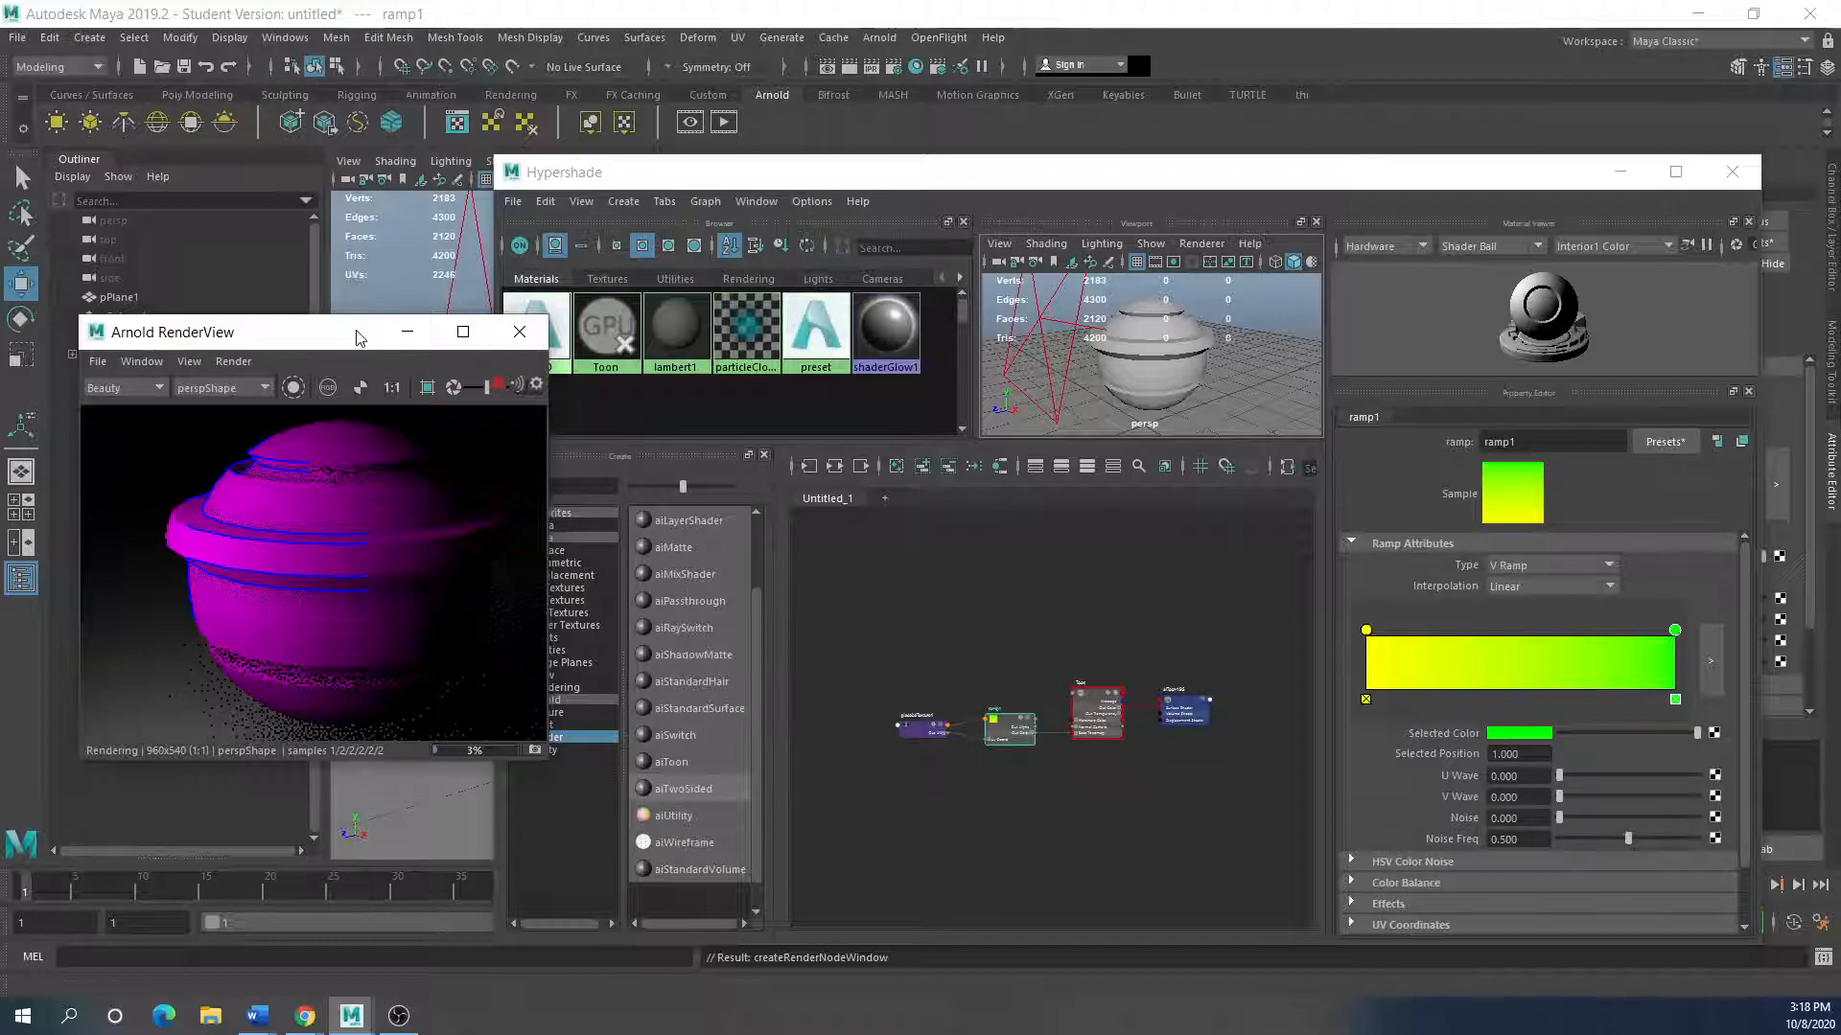
pyautogui.click(427, 388)
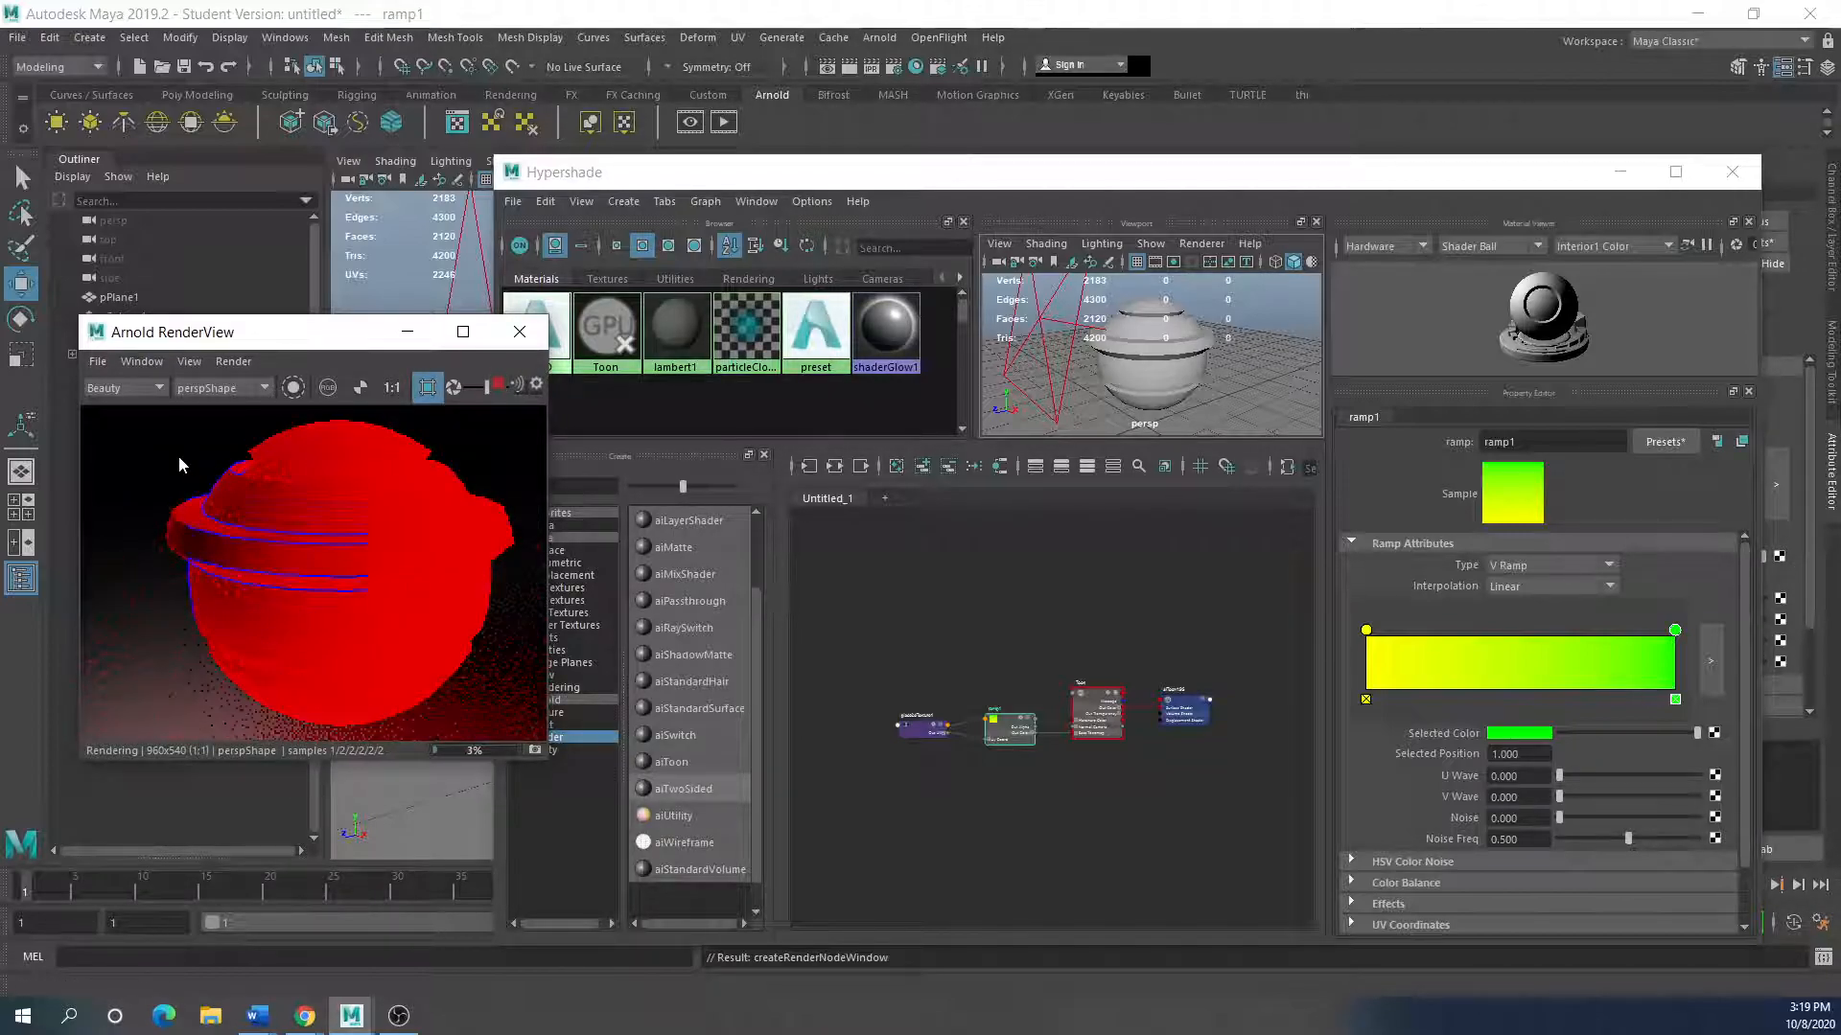
pyautogui.moveTo(1672, 638); pyautogui.dragTo(1543, 639)
pyautogui.moveTo(1368, 631)
pyautogui.mouseDown()
pyautogui.moveTo(1471, 638)
pyautogui.moveTo(1364, 635)
pyautogui.mouseUp()
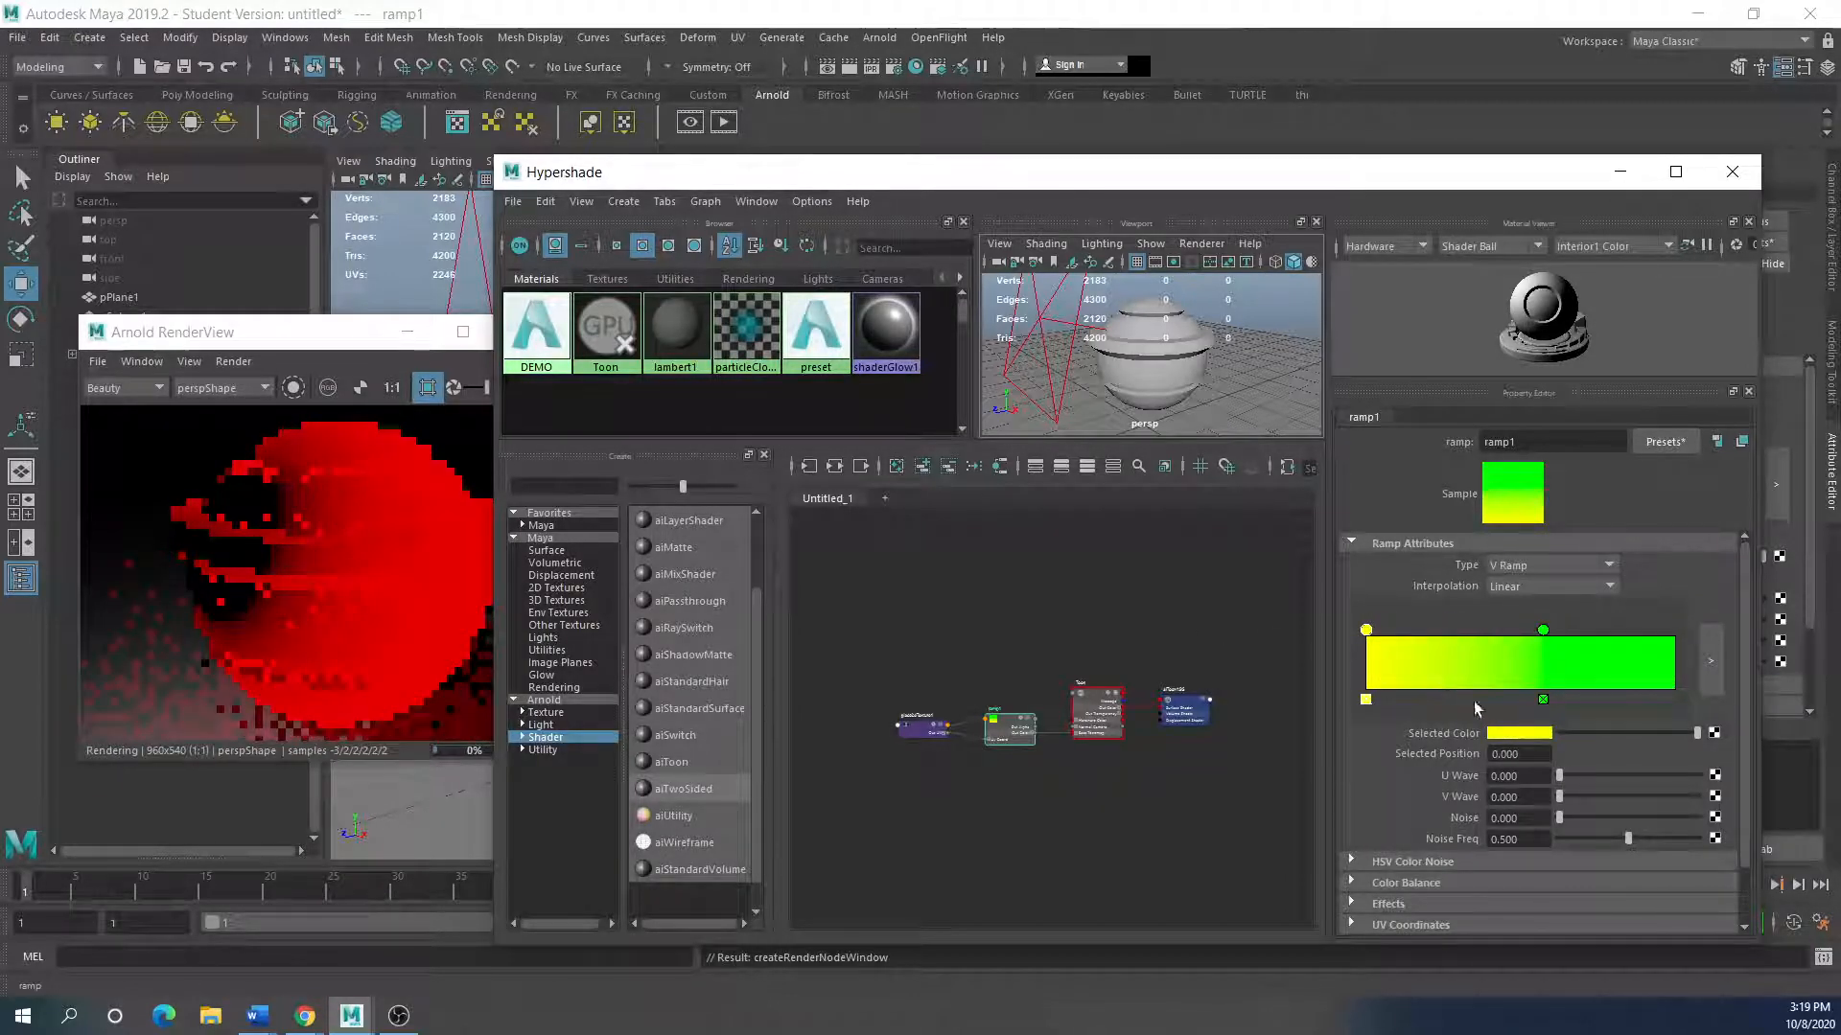
pyautogui.click(1522, 736)
pyautogui.moveTo(1653, 717); pyautogui.dragTo(1619, 738)
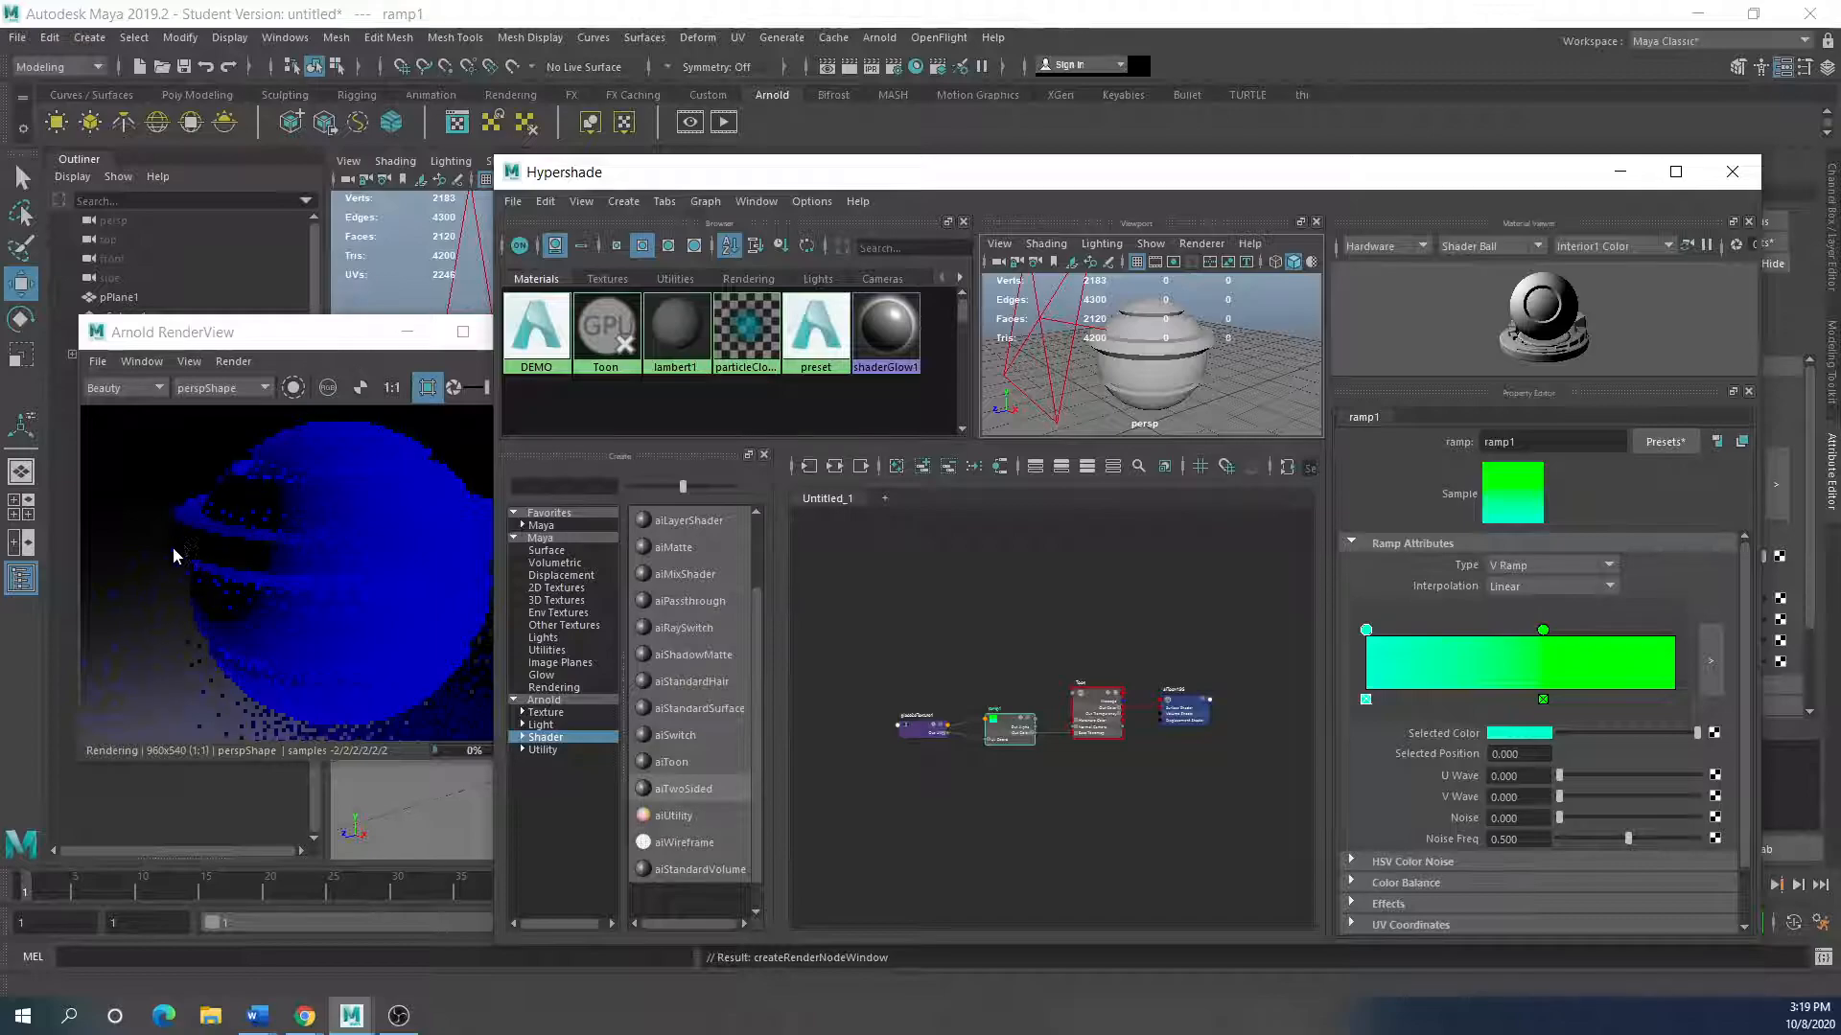
pyautogui.click(391, 428)
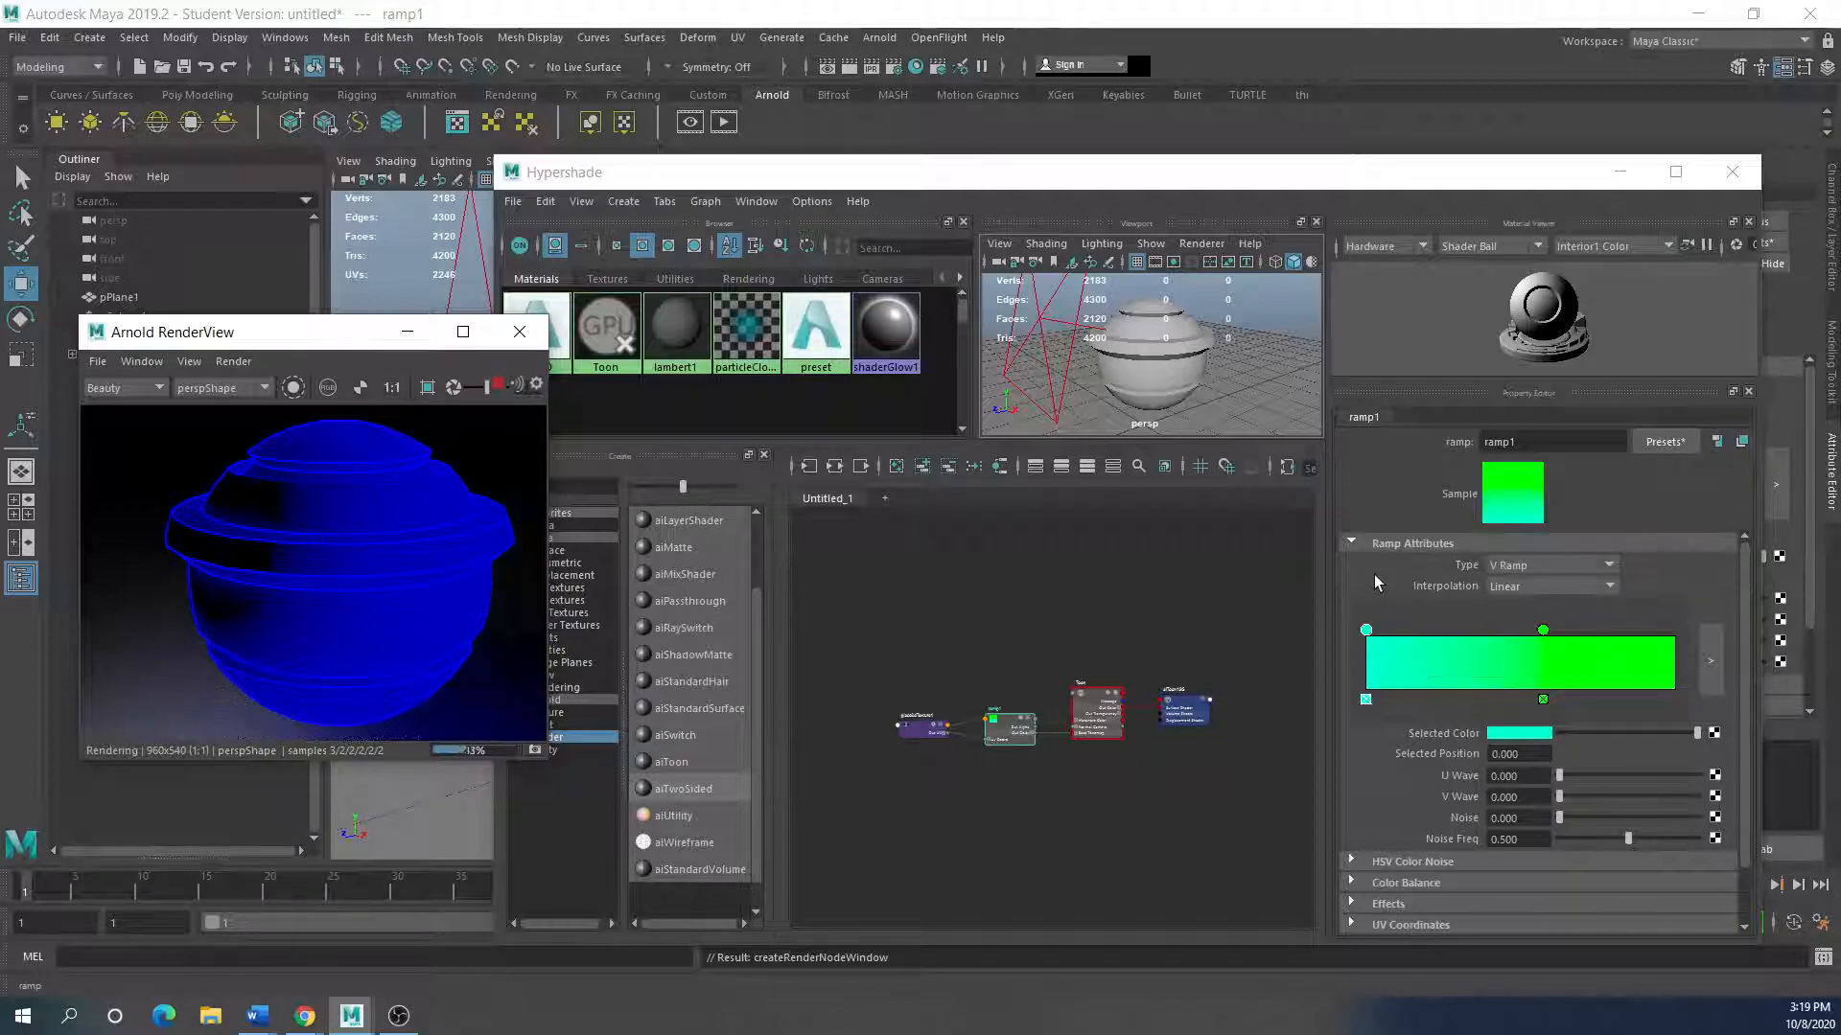
# Step: Add a magenta color to the ramp at position 0.260 and move the green marker back to position 1.000
pyautogui.moveTo(1008, 732); pyautogui.dragTo(1004, 719)
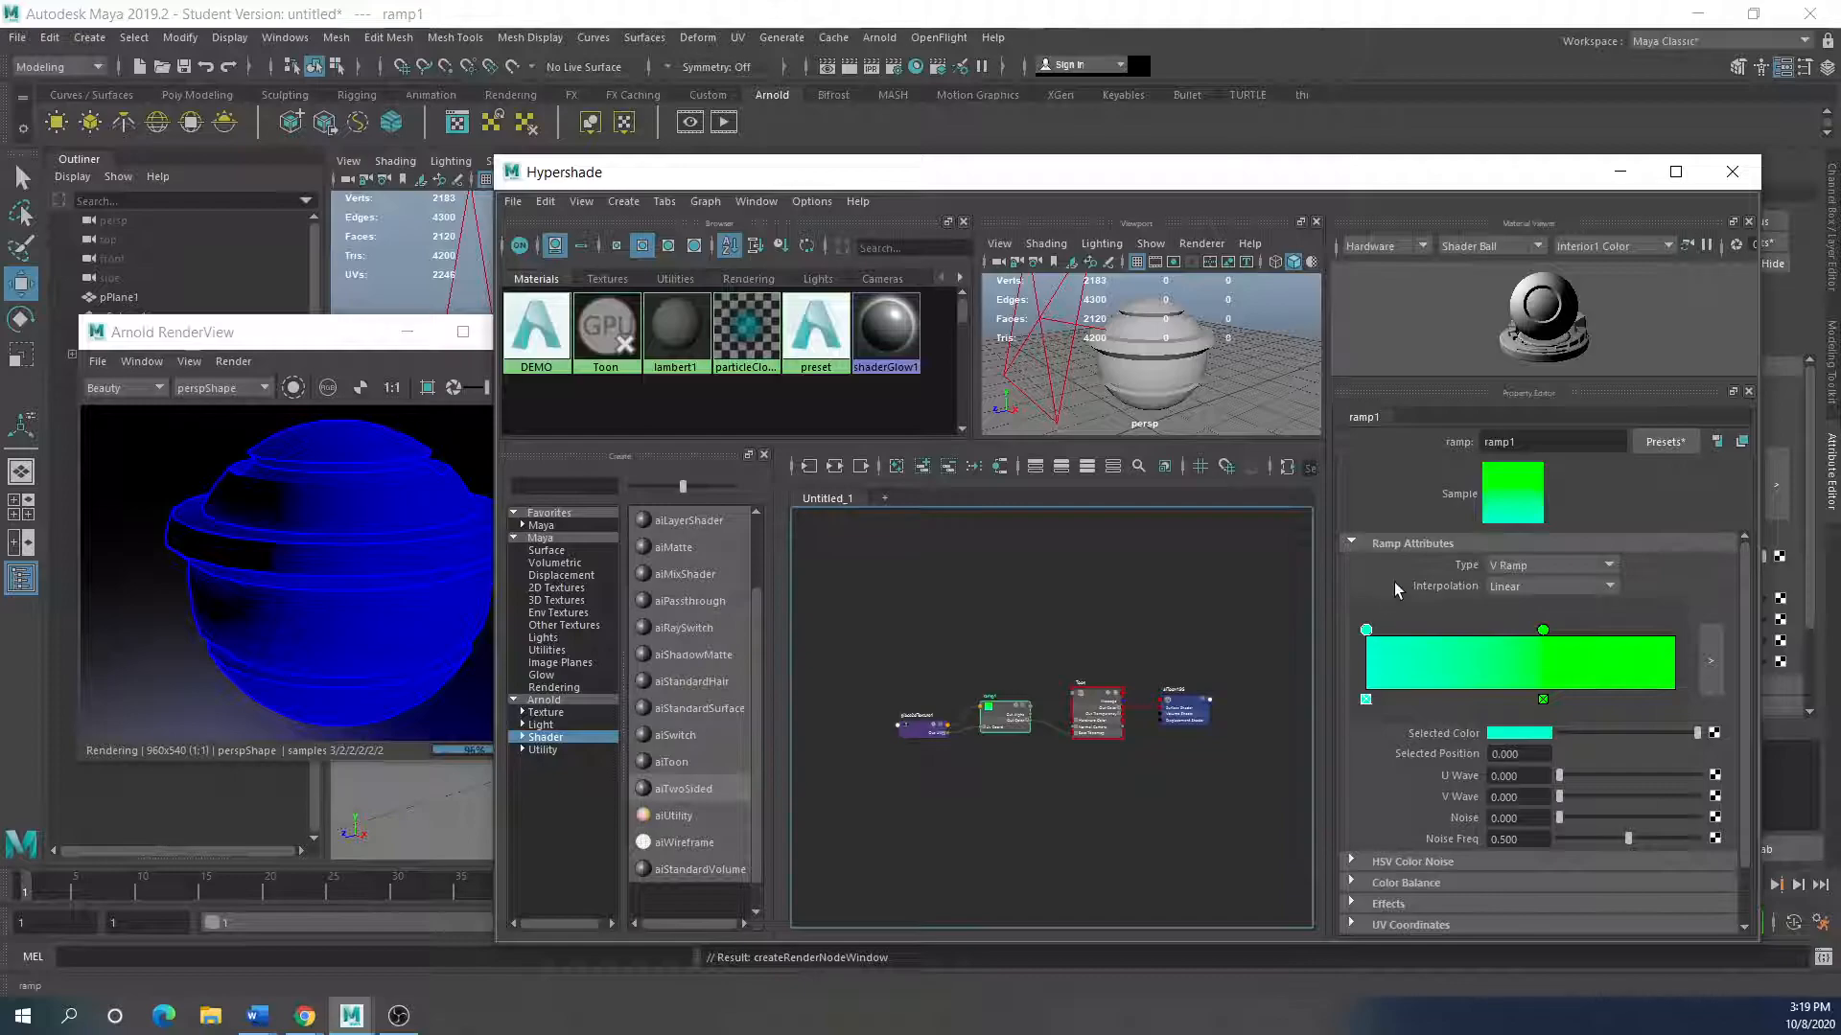
pyautogui.click(1445, 639)
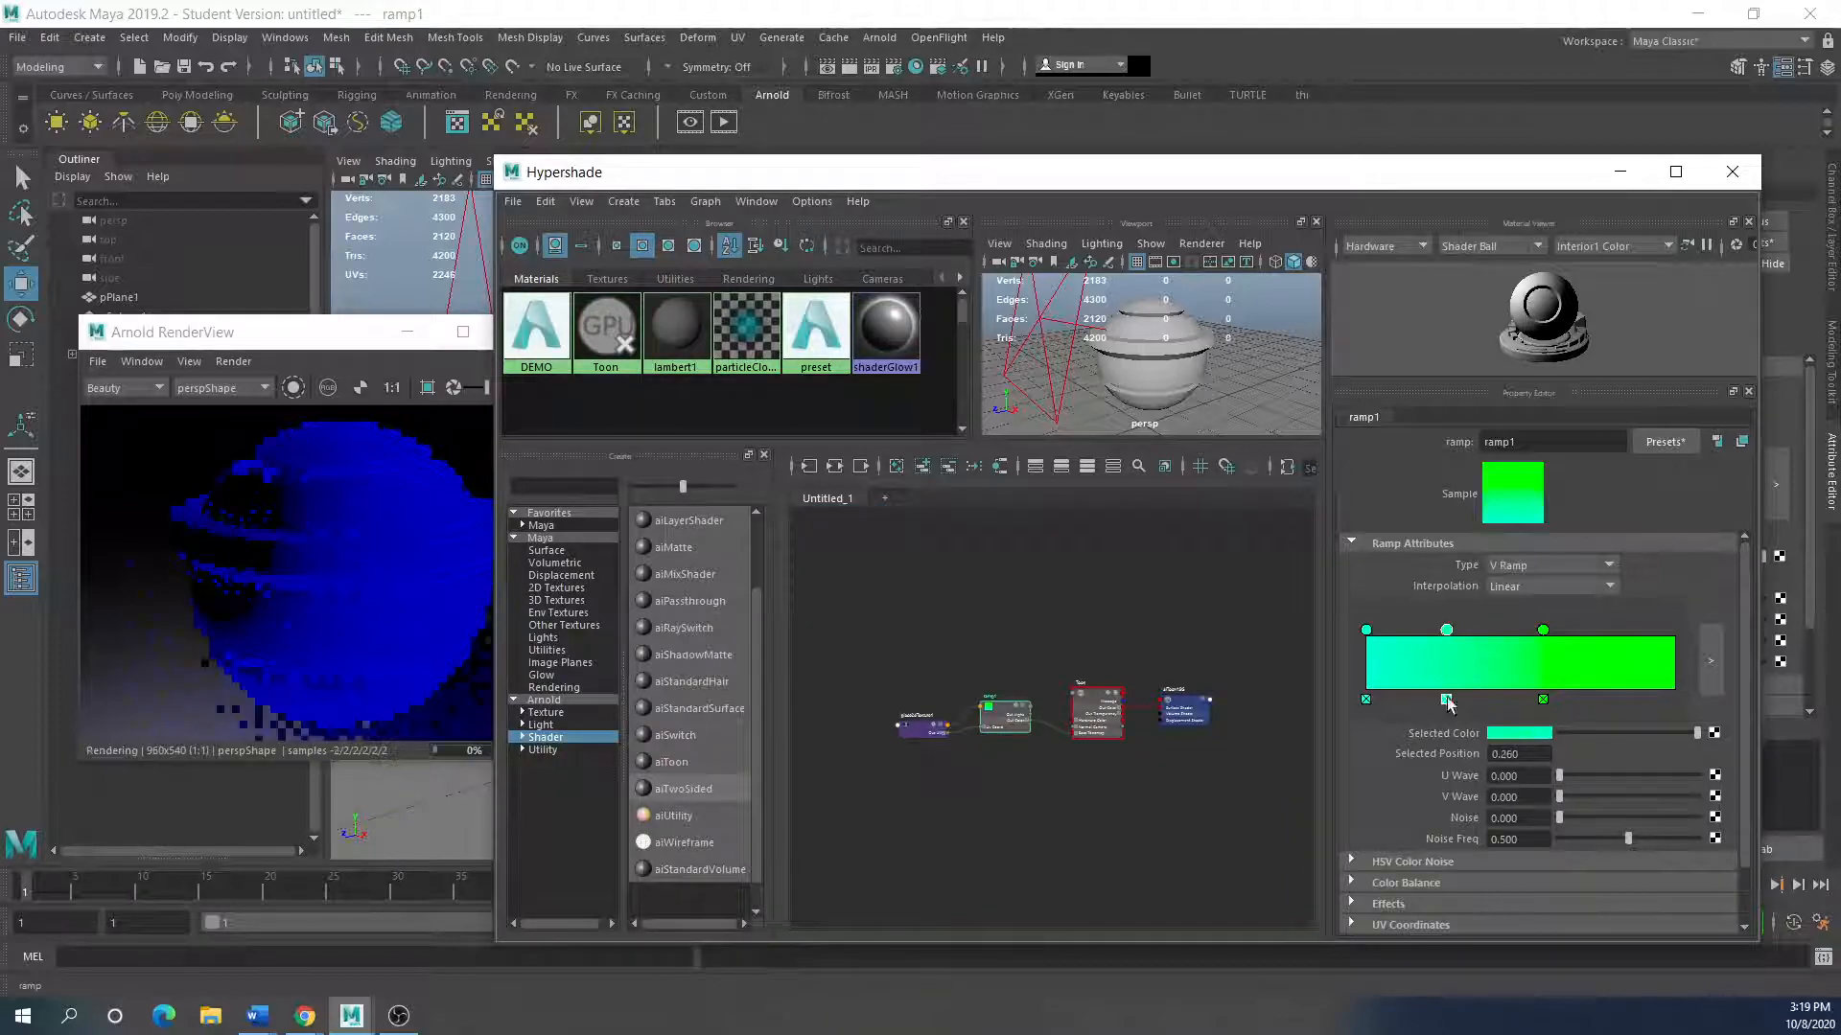
pyautogui.click(1492, 732)
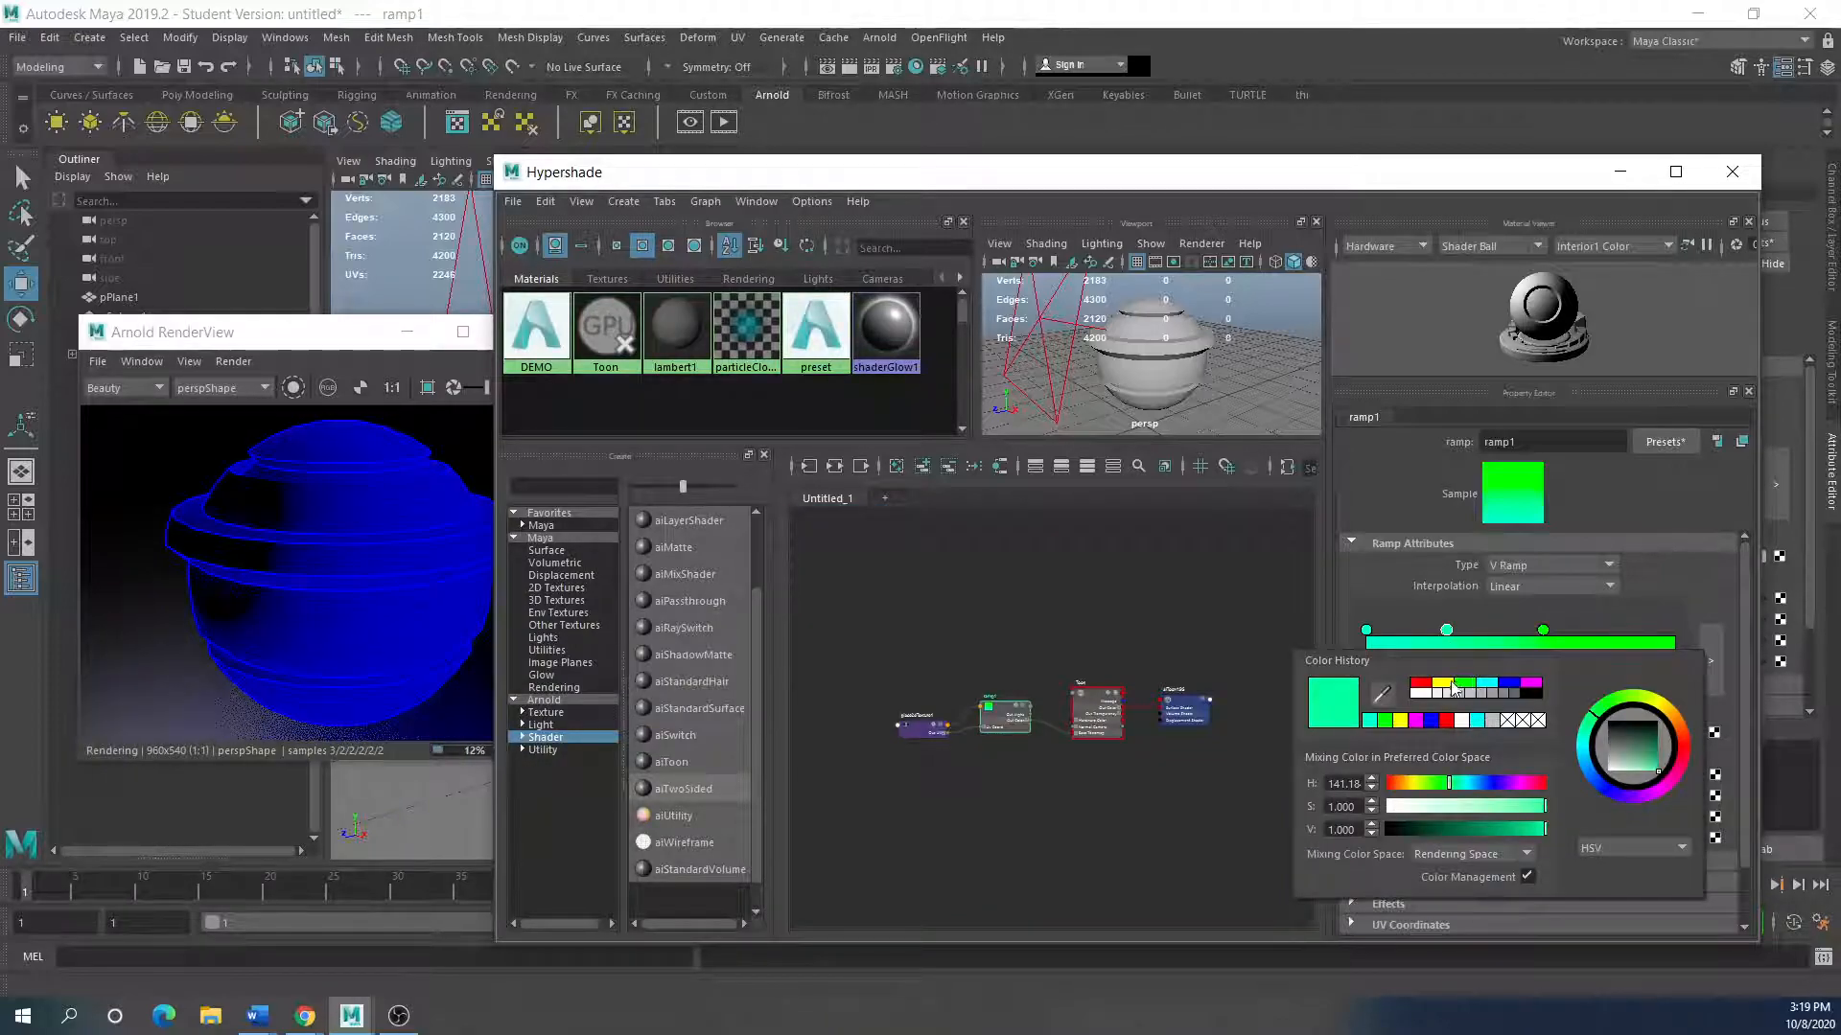
pyautogui.click(1530, 684)
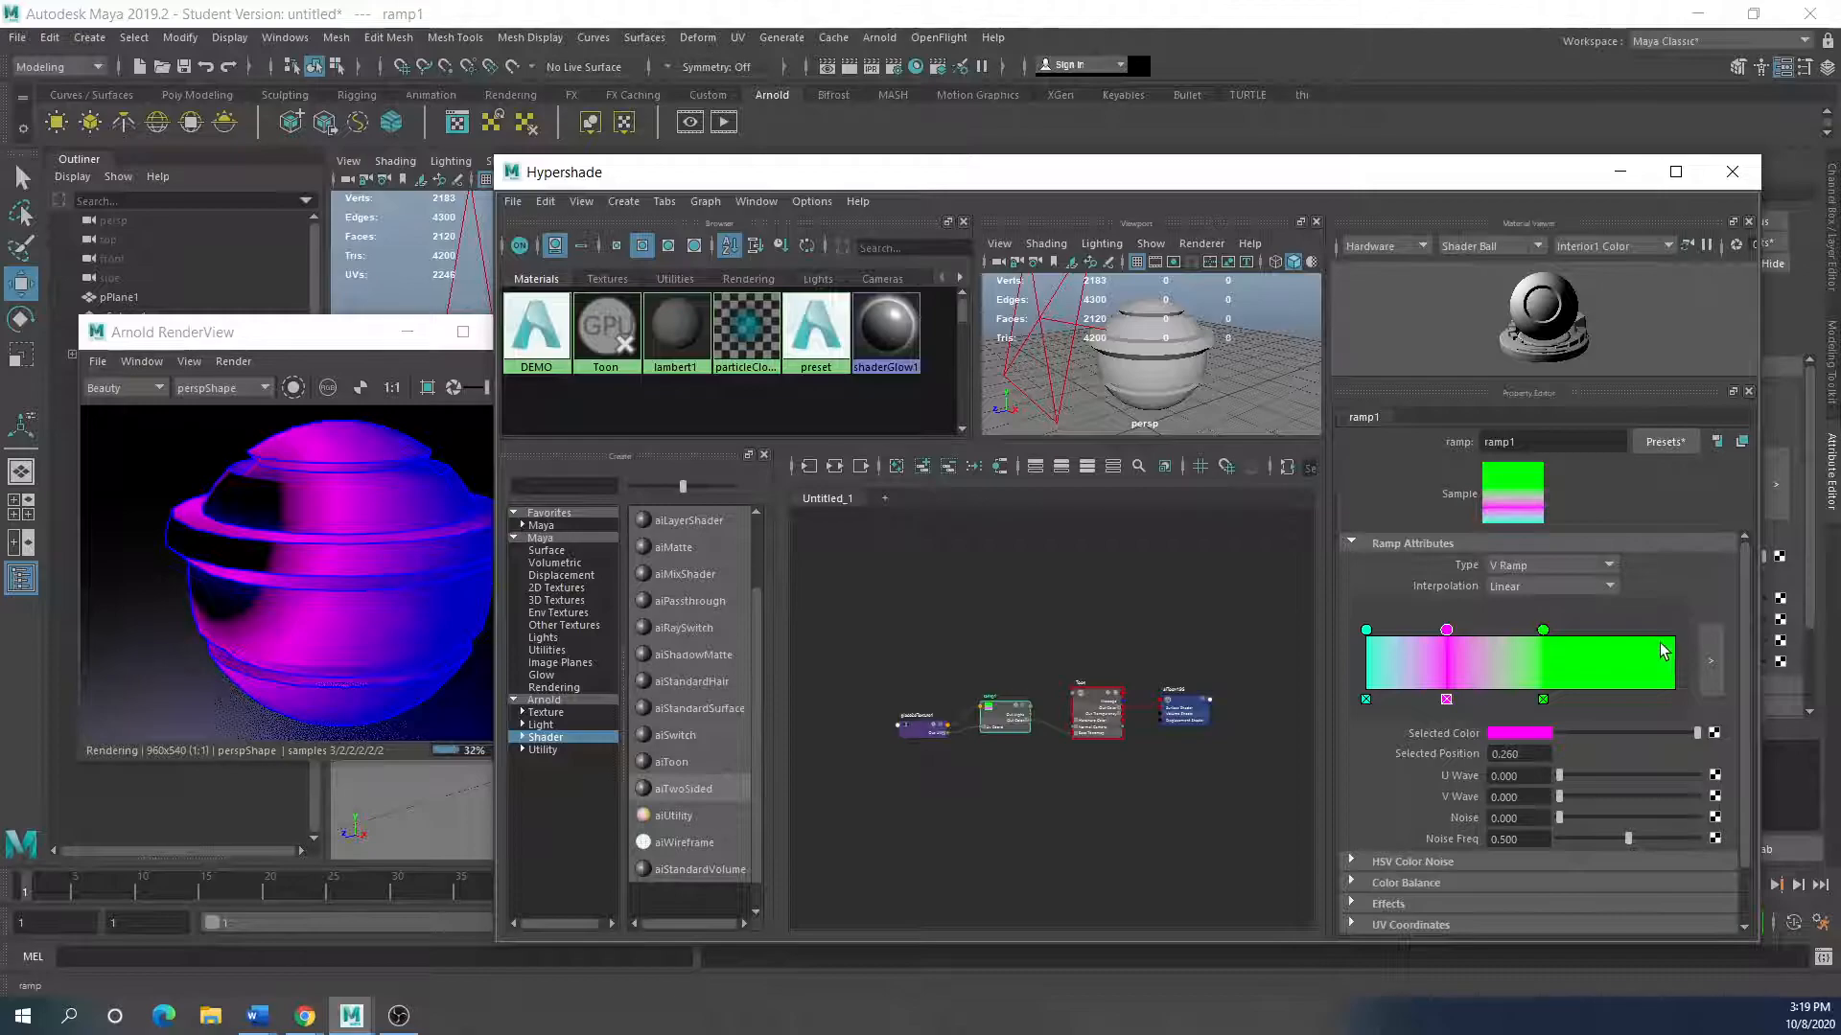
pyautogui.moveTo(1542, 630); pyautogui.dragTo(1675, 630)
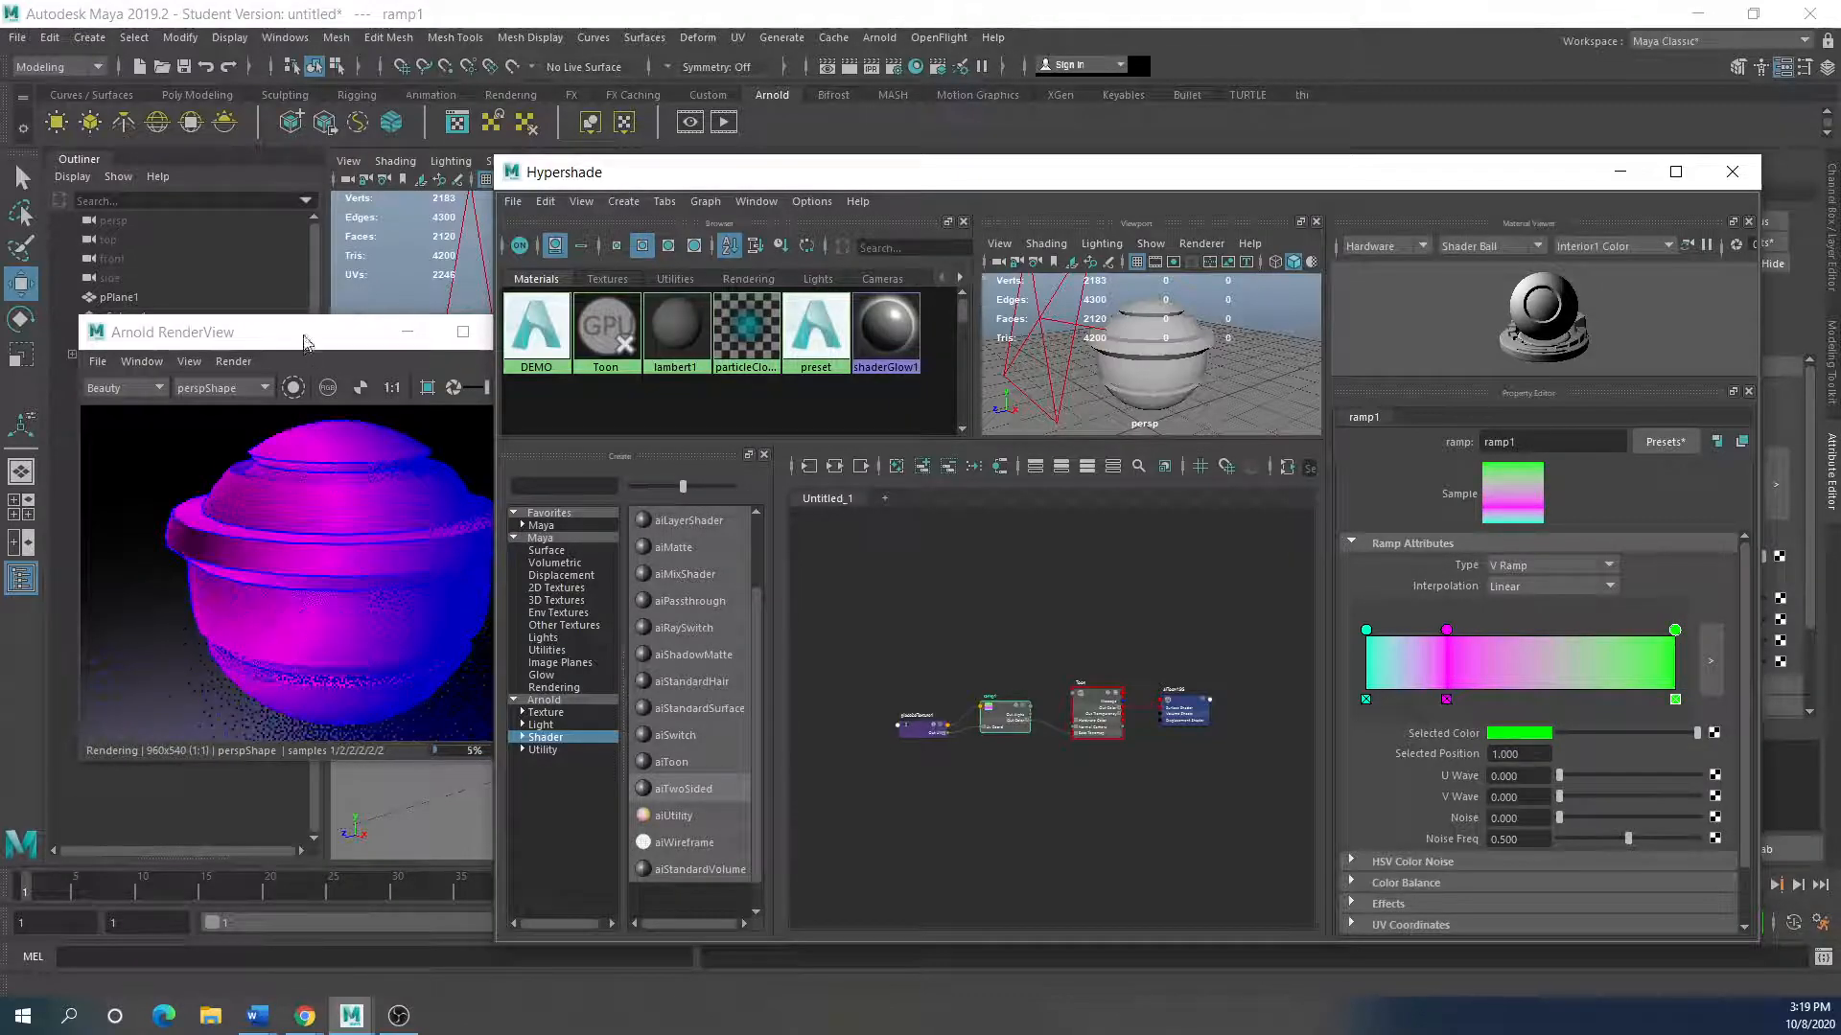
pyautogui.moveTo(306, 336); pyautogui.dragTo(283, 345)
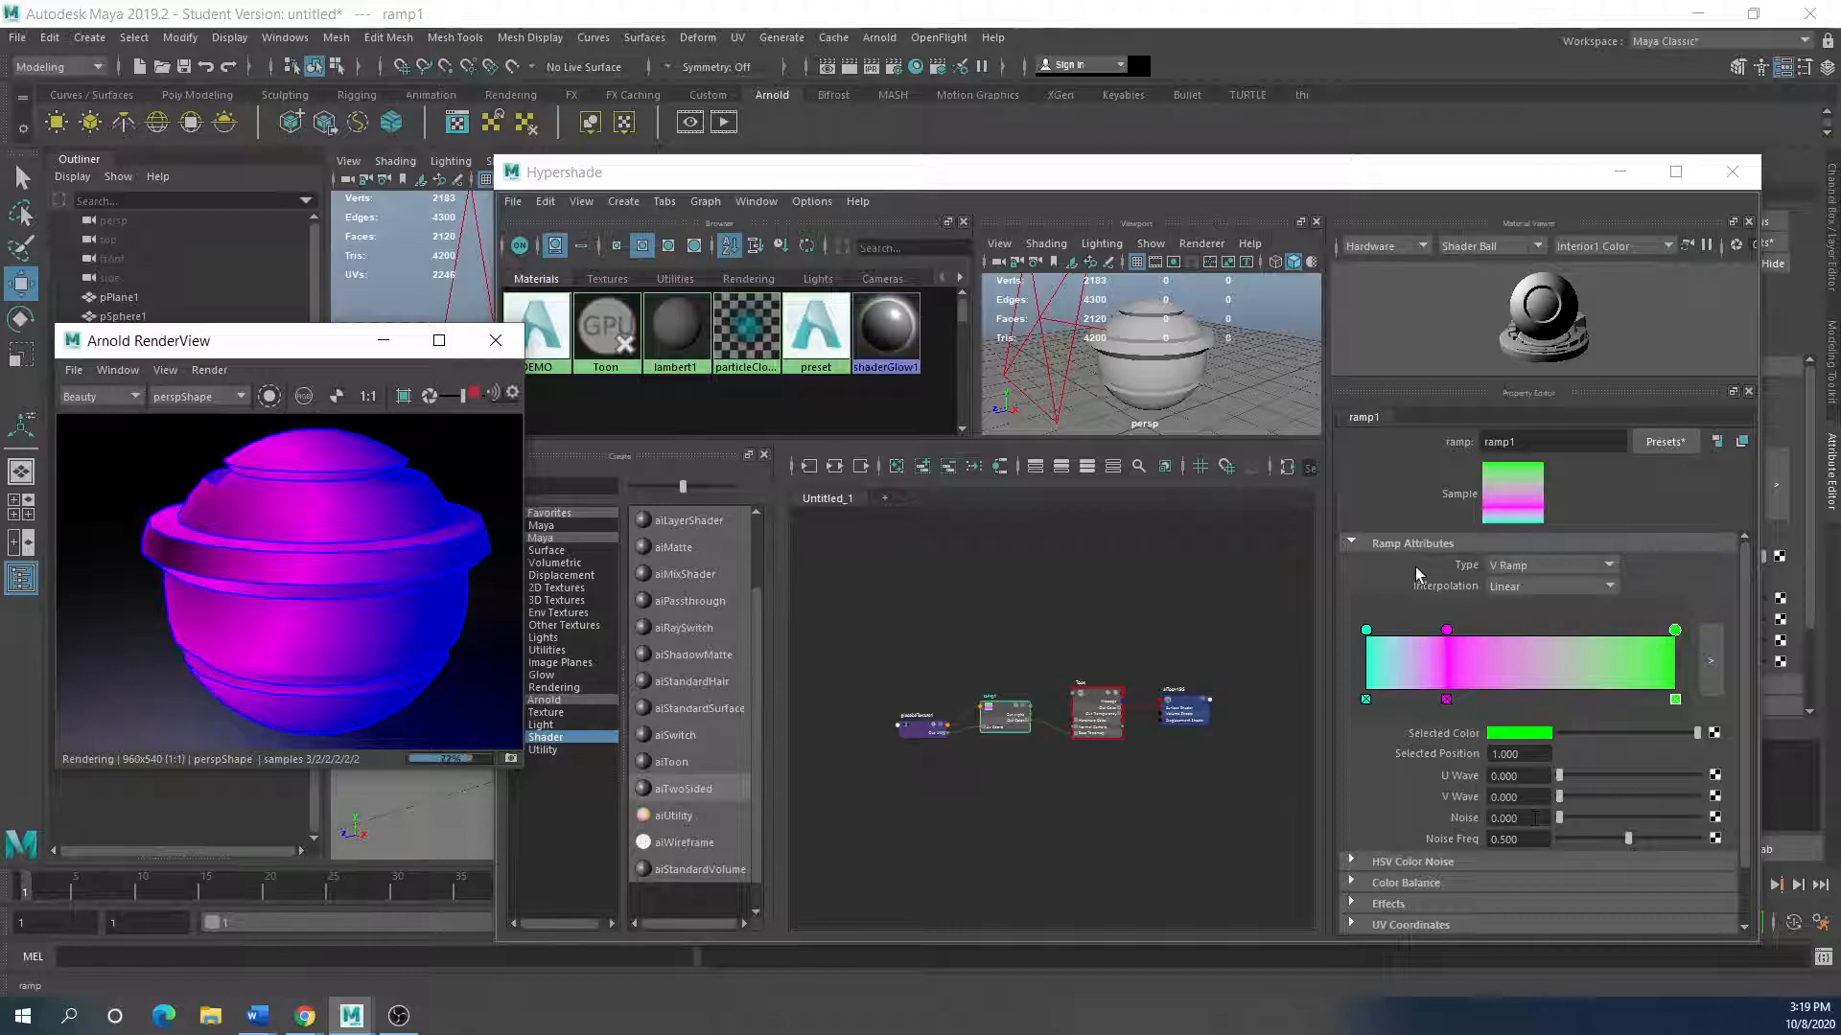
# Step: Show the Toon shader's attributes, then widen and reposition the render view to inspect the whole shaded sphere
pyautogui.click(1096, 697)
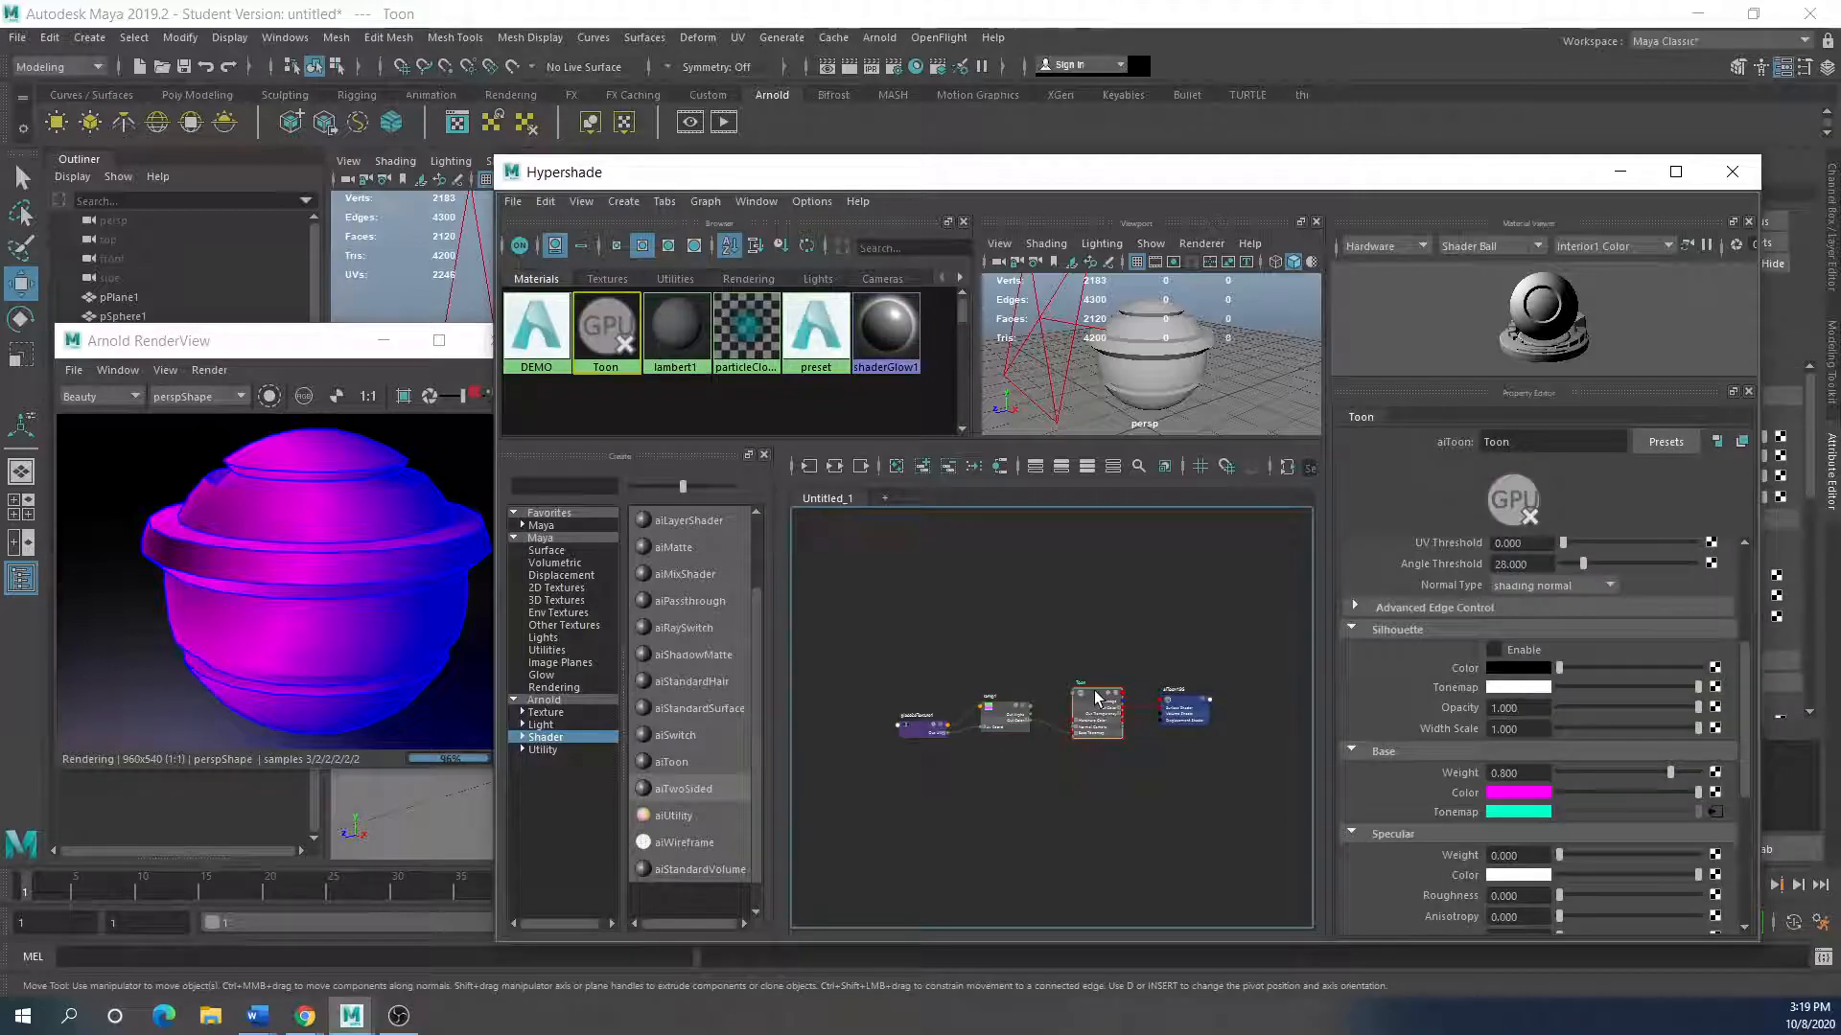
pyautogui.click(286, 494)
pyautogui.moveTo(301, 343); pyautogui.dragTo(396, 334)
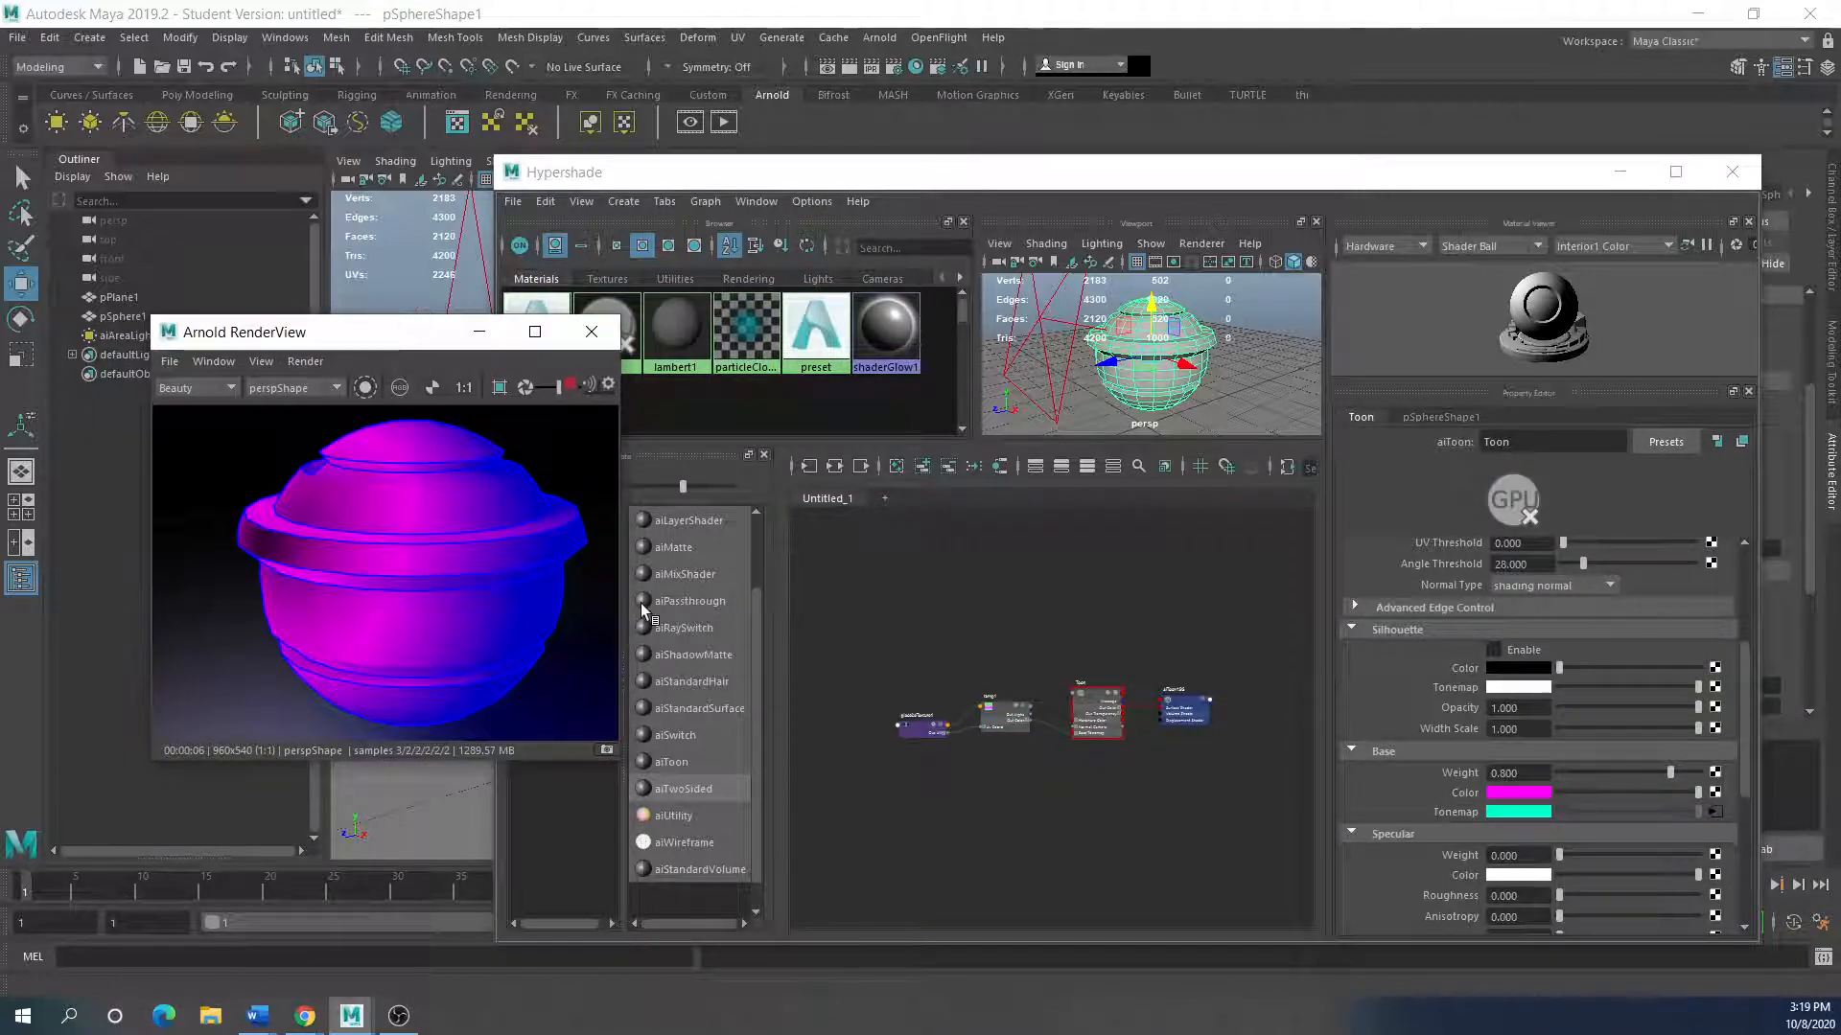
pyautogui.moveTo(619, 623); pyautogui.dragTo(753, 623)
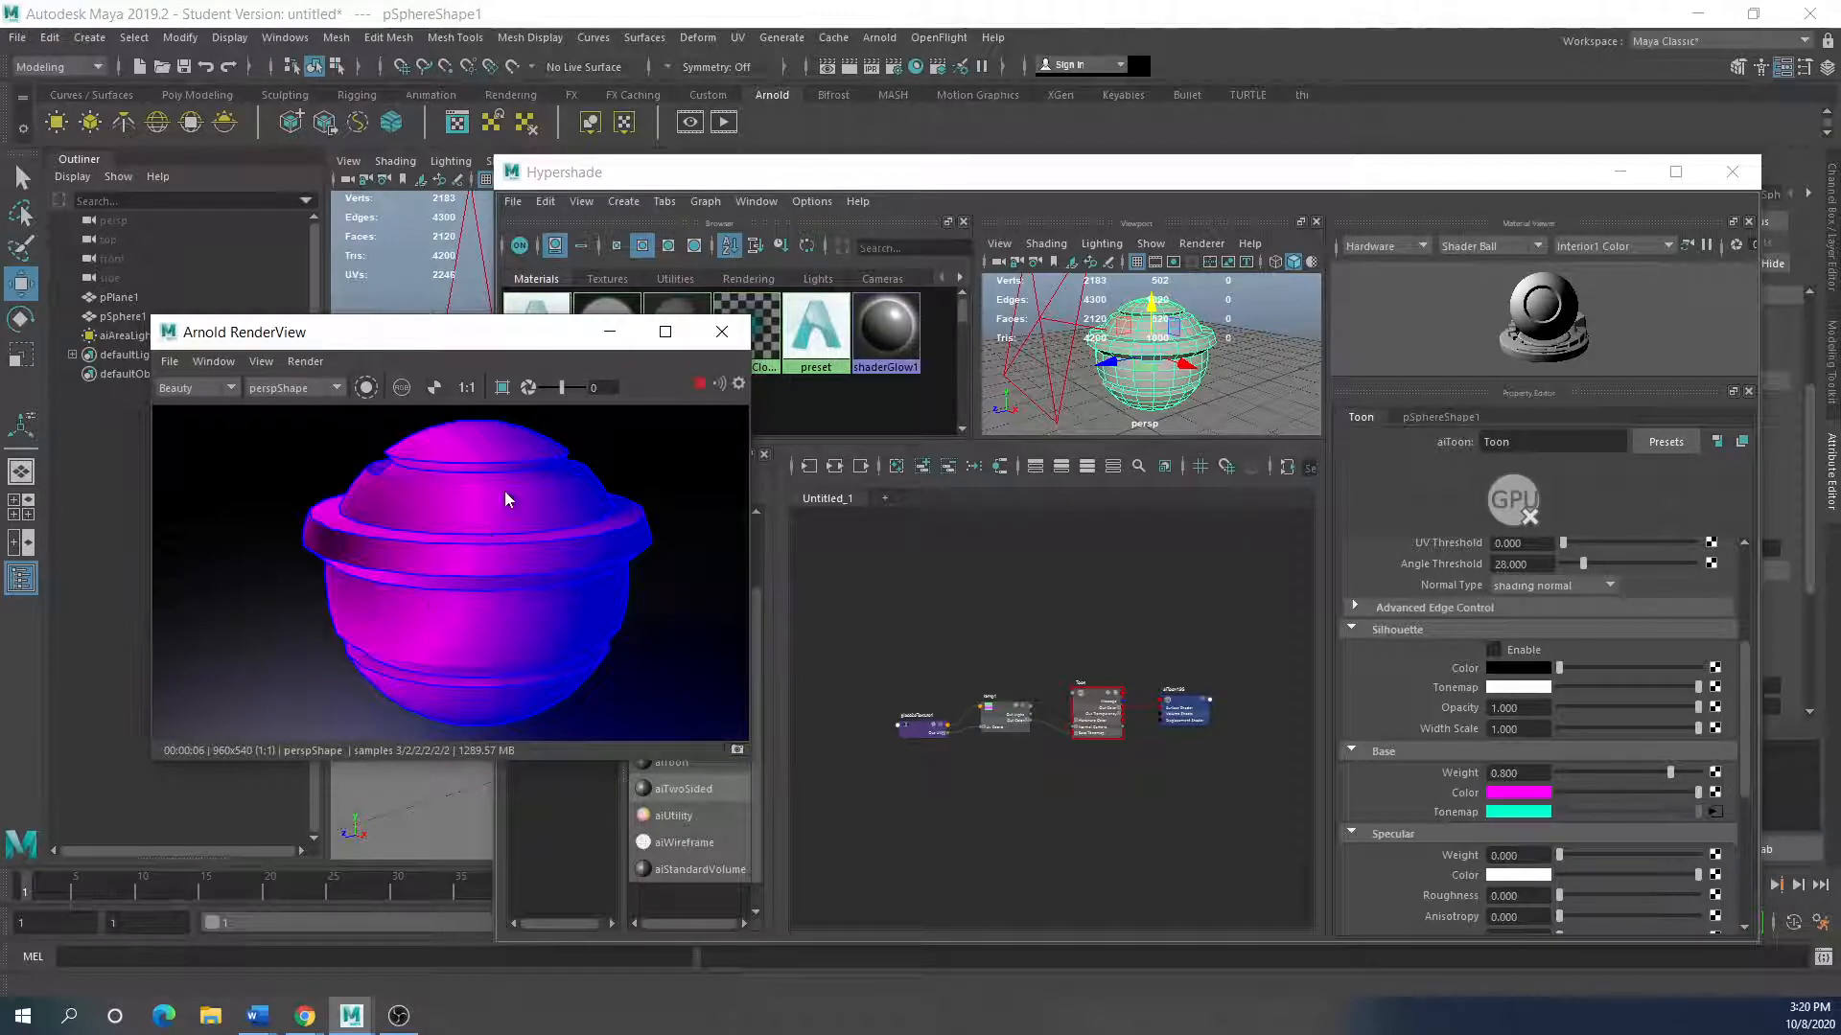
pyautogui.moveTo(389, 341); pyautogui.dragTo(439, 364)
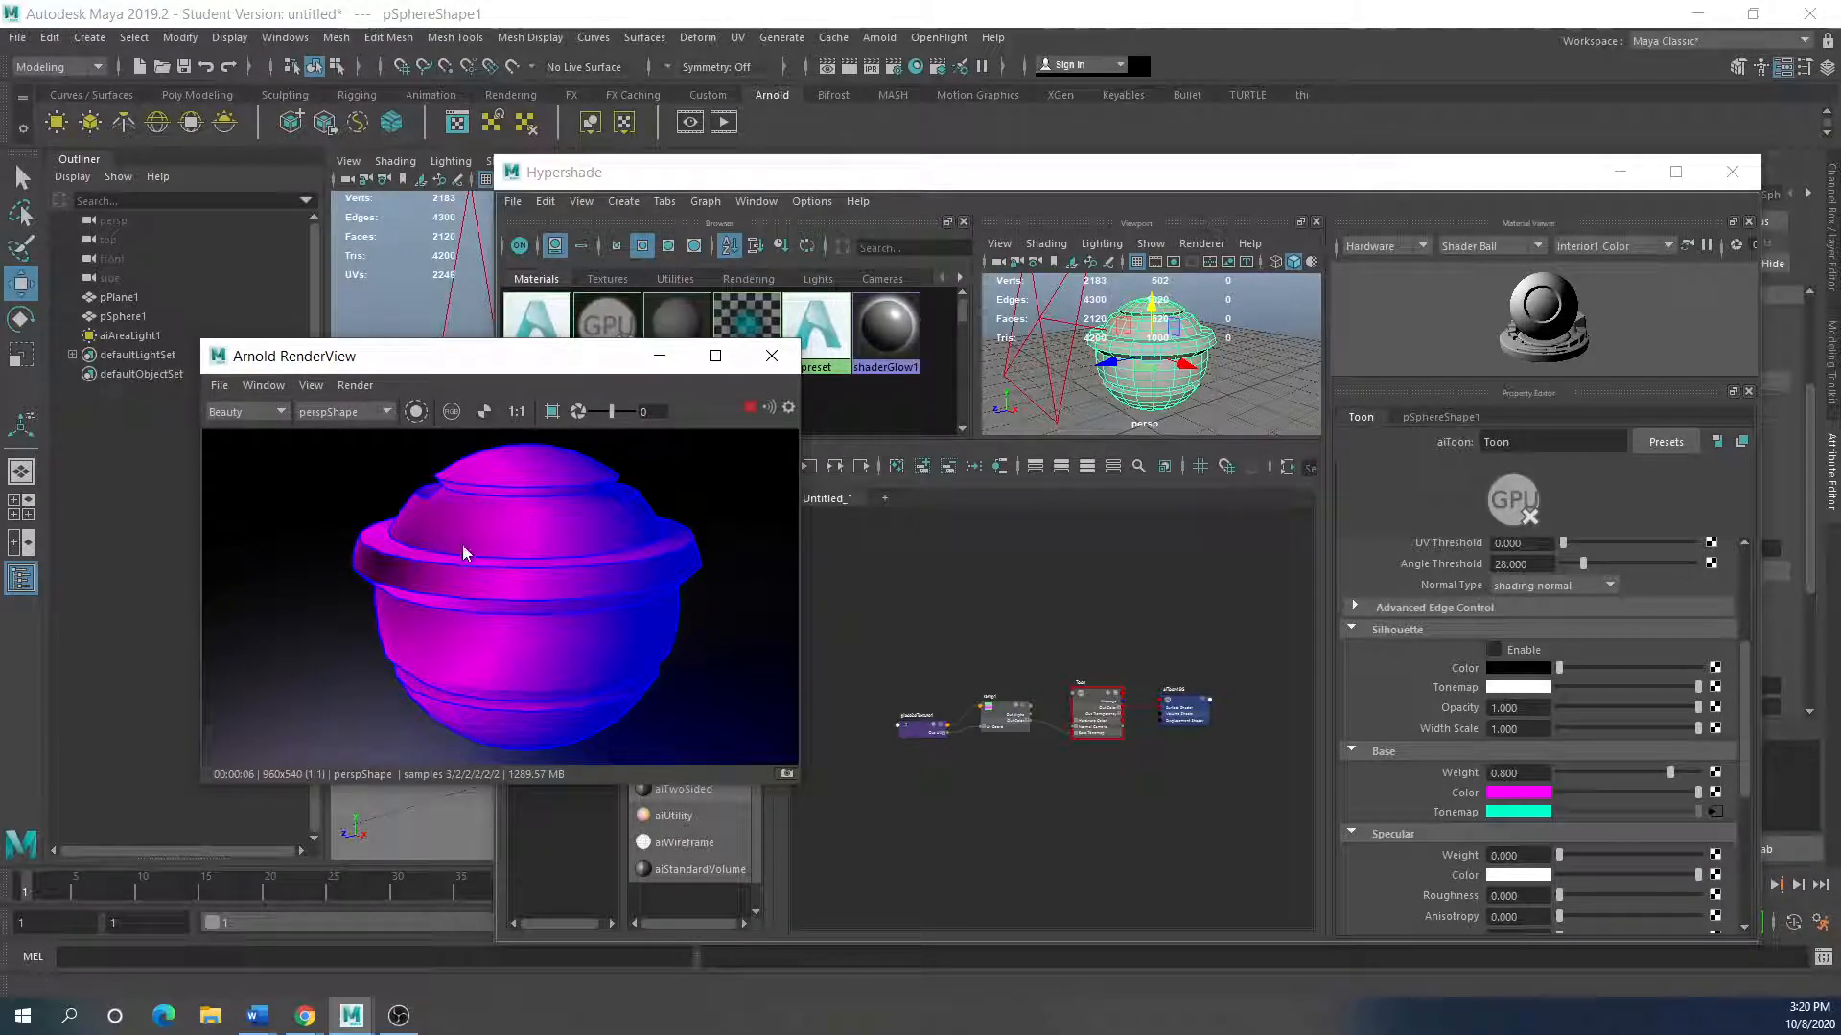
# Step: Turn on smooth mesh preview for the sphere and check its toon edges in the render view
pyautogui.click(1141, 364)
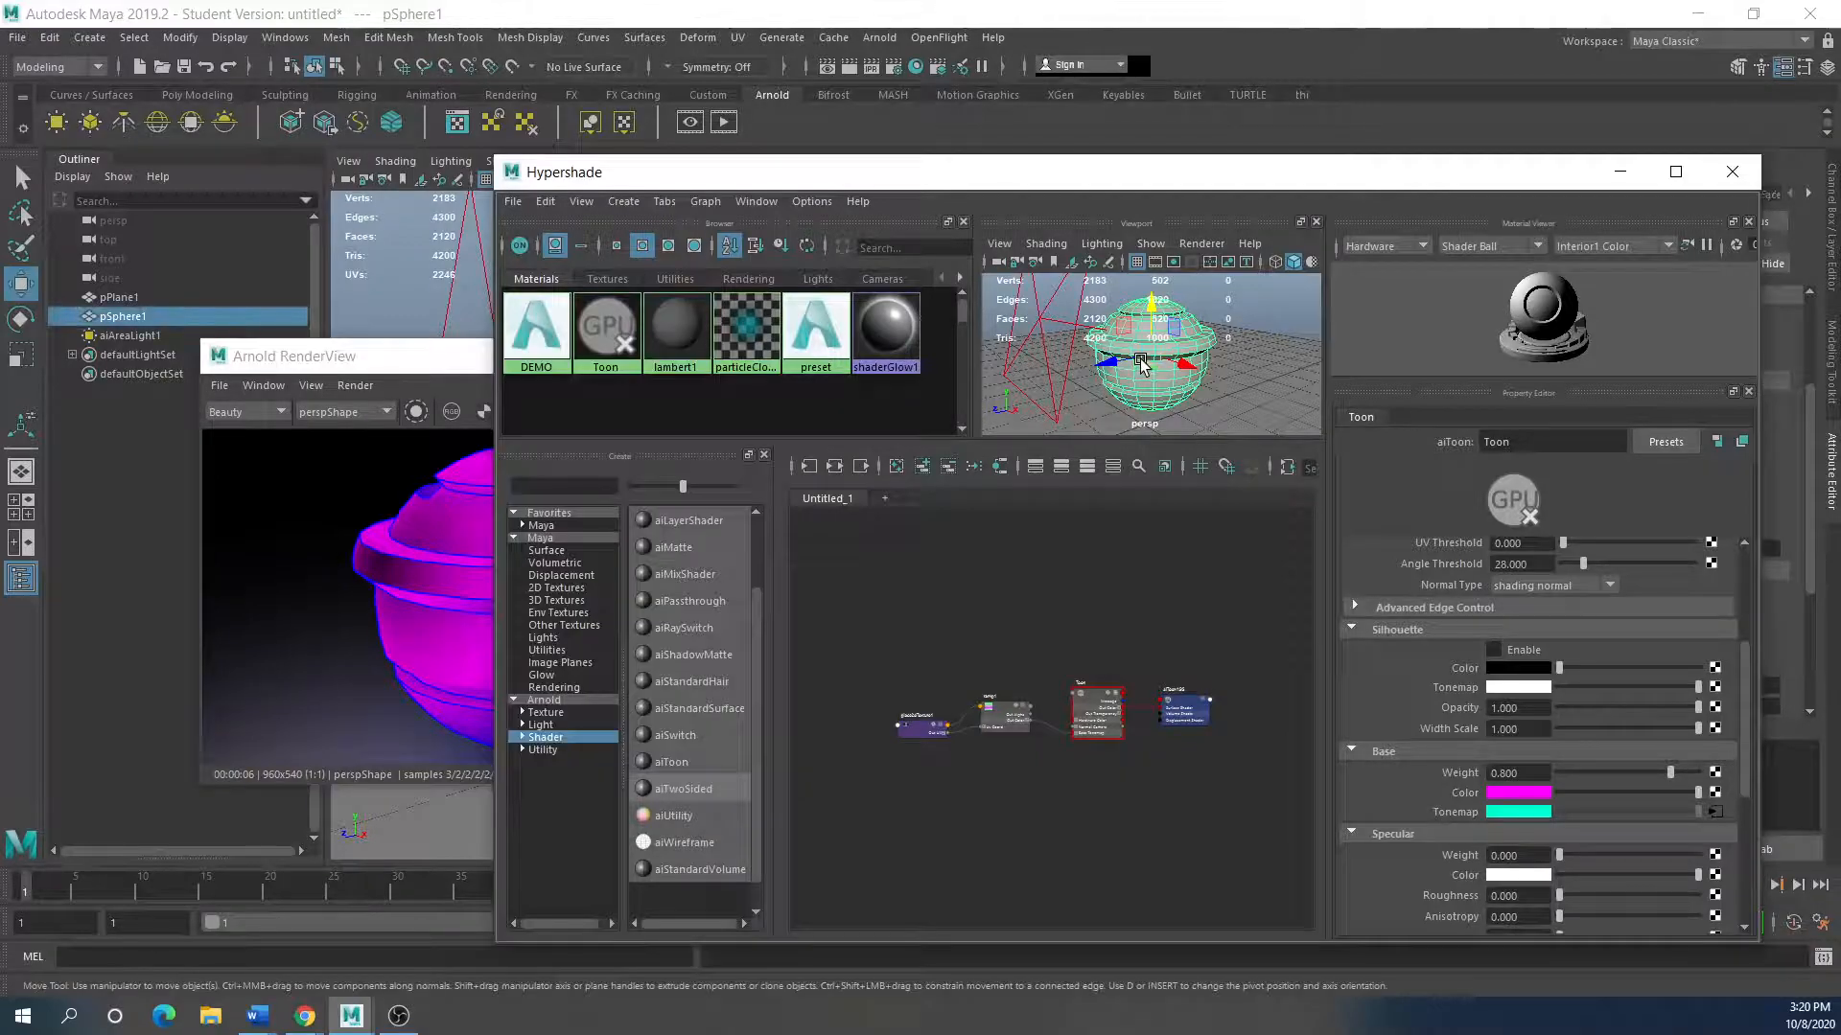
pyautogui.press('3')
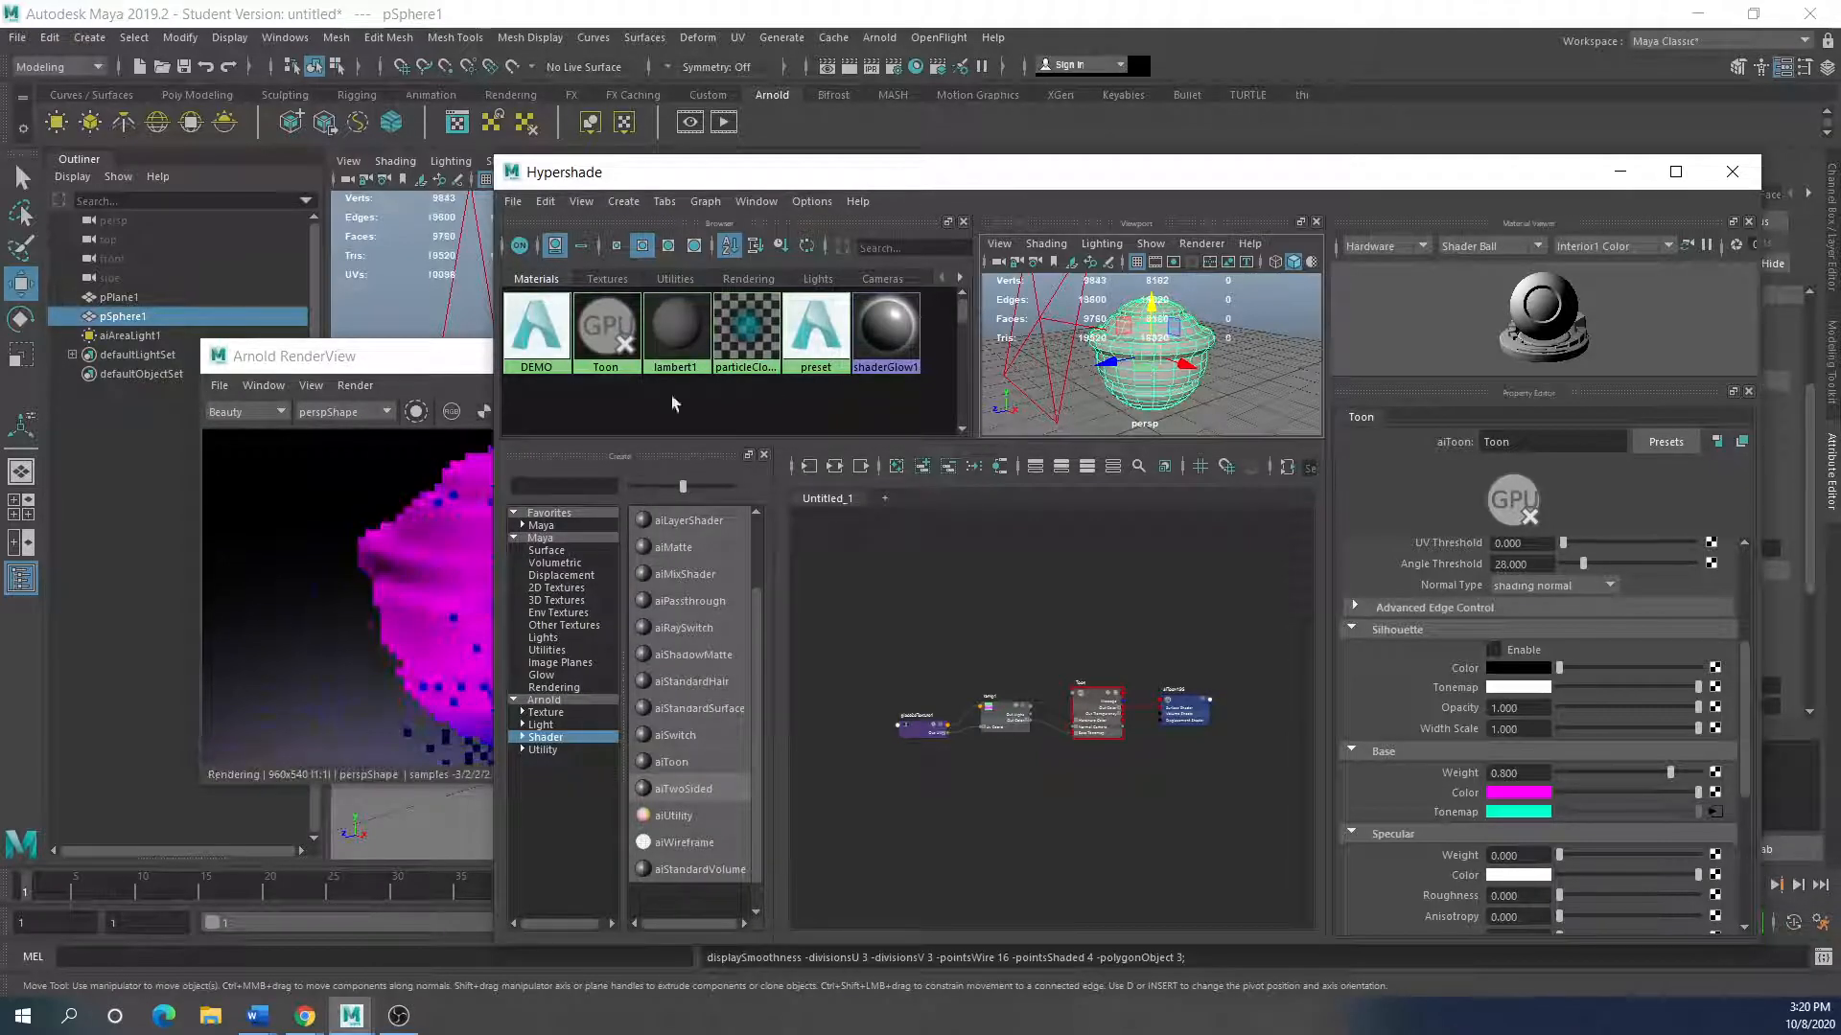
pyautogui.moveTo(416, 368); pyautogui.dragTo(372, 374)
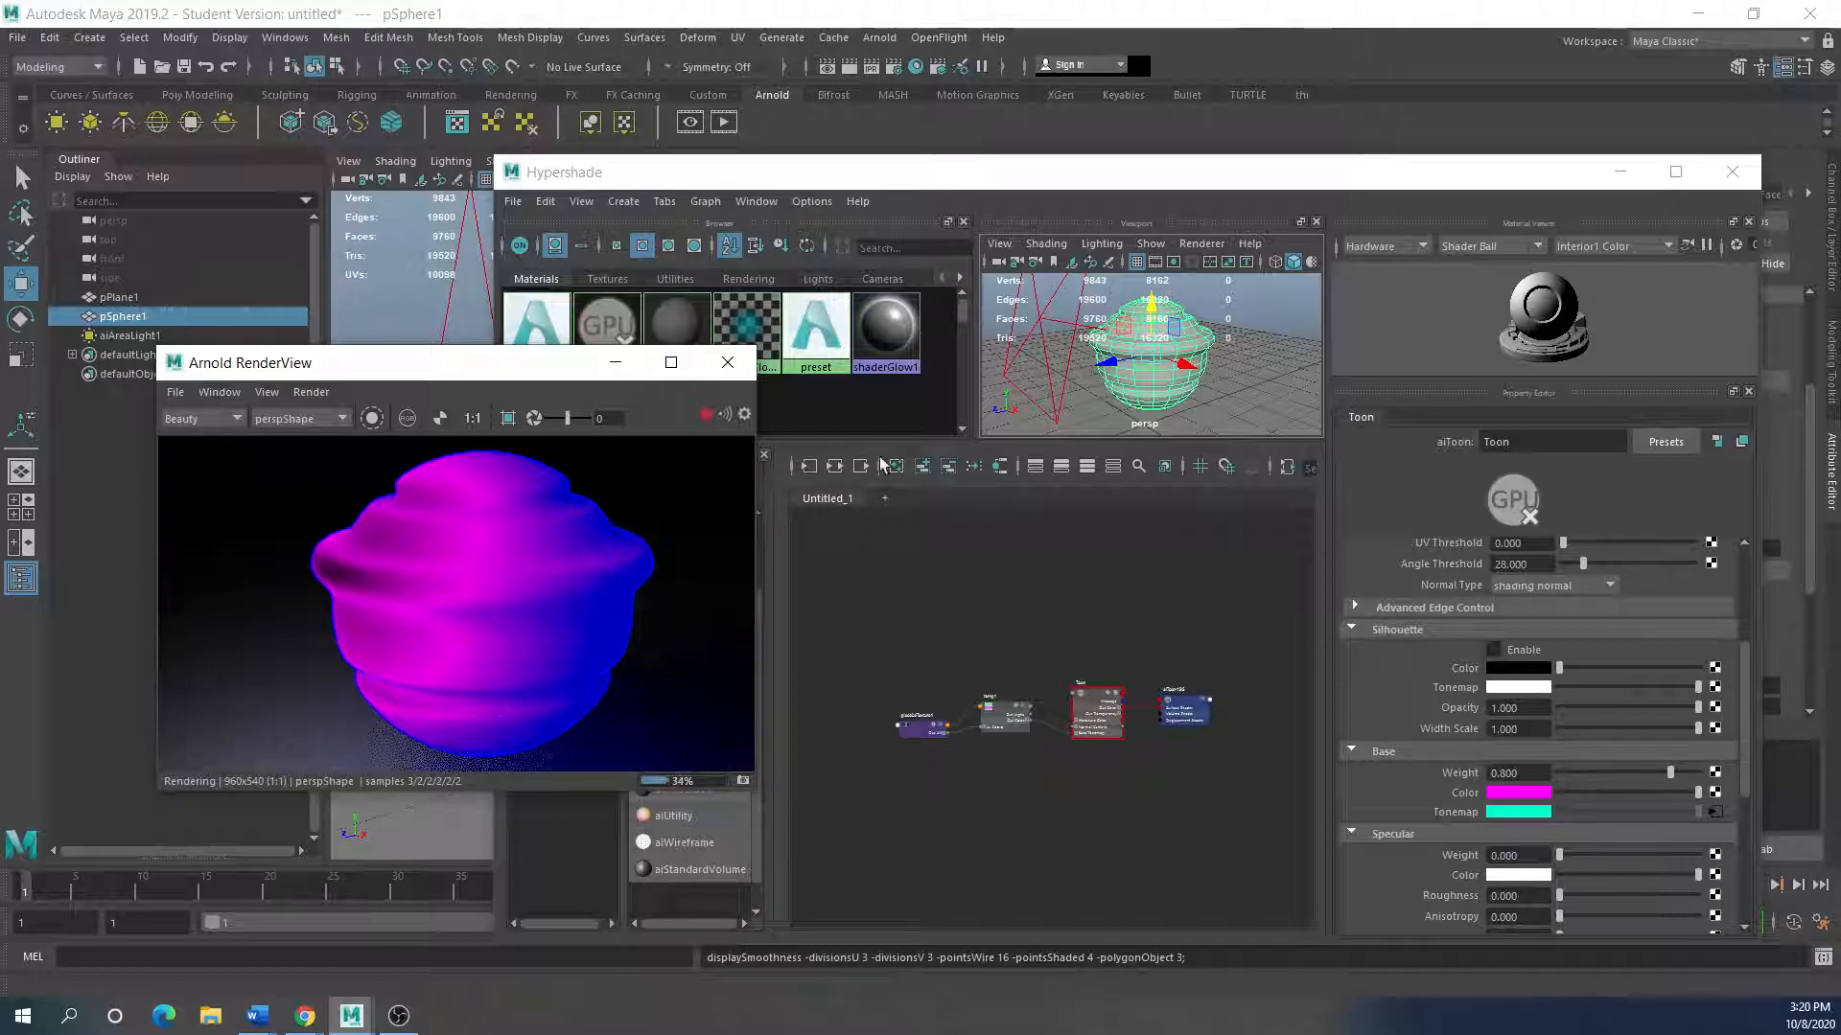
# Step: Lower the Toon shader's edge angle threshold to 6.667 and check the contour lines in the render view
pyautogui.scroll(3, 1486, 750)
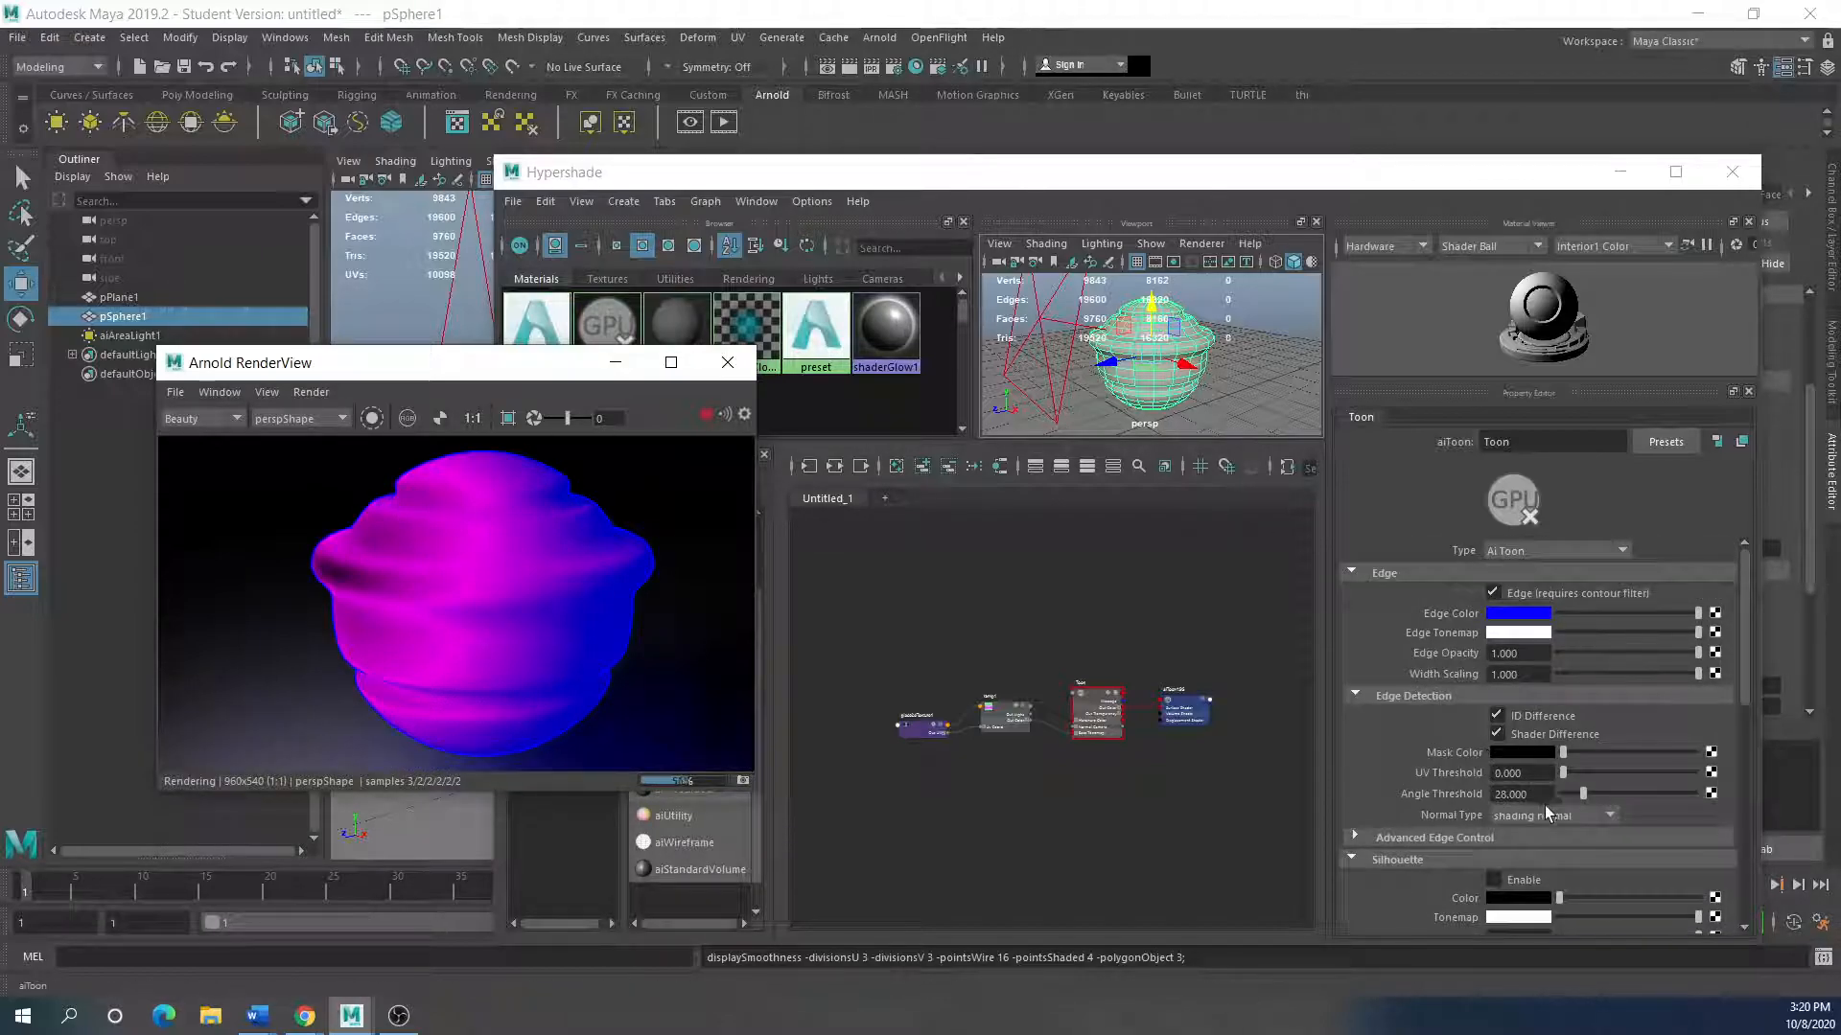
pyautogui.moveTo(1578, 790); pyautogui.dragTo(1569, 796)
pyautogui.moveTo(400, 362); pyautogui.dragTo(390, 365)
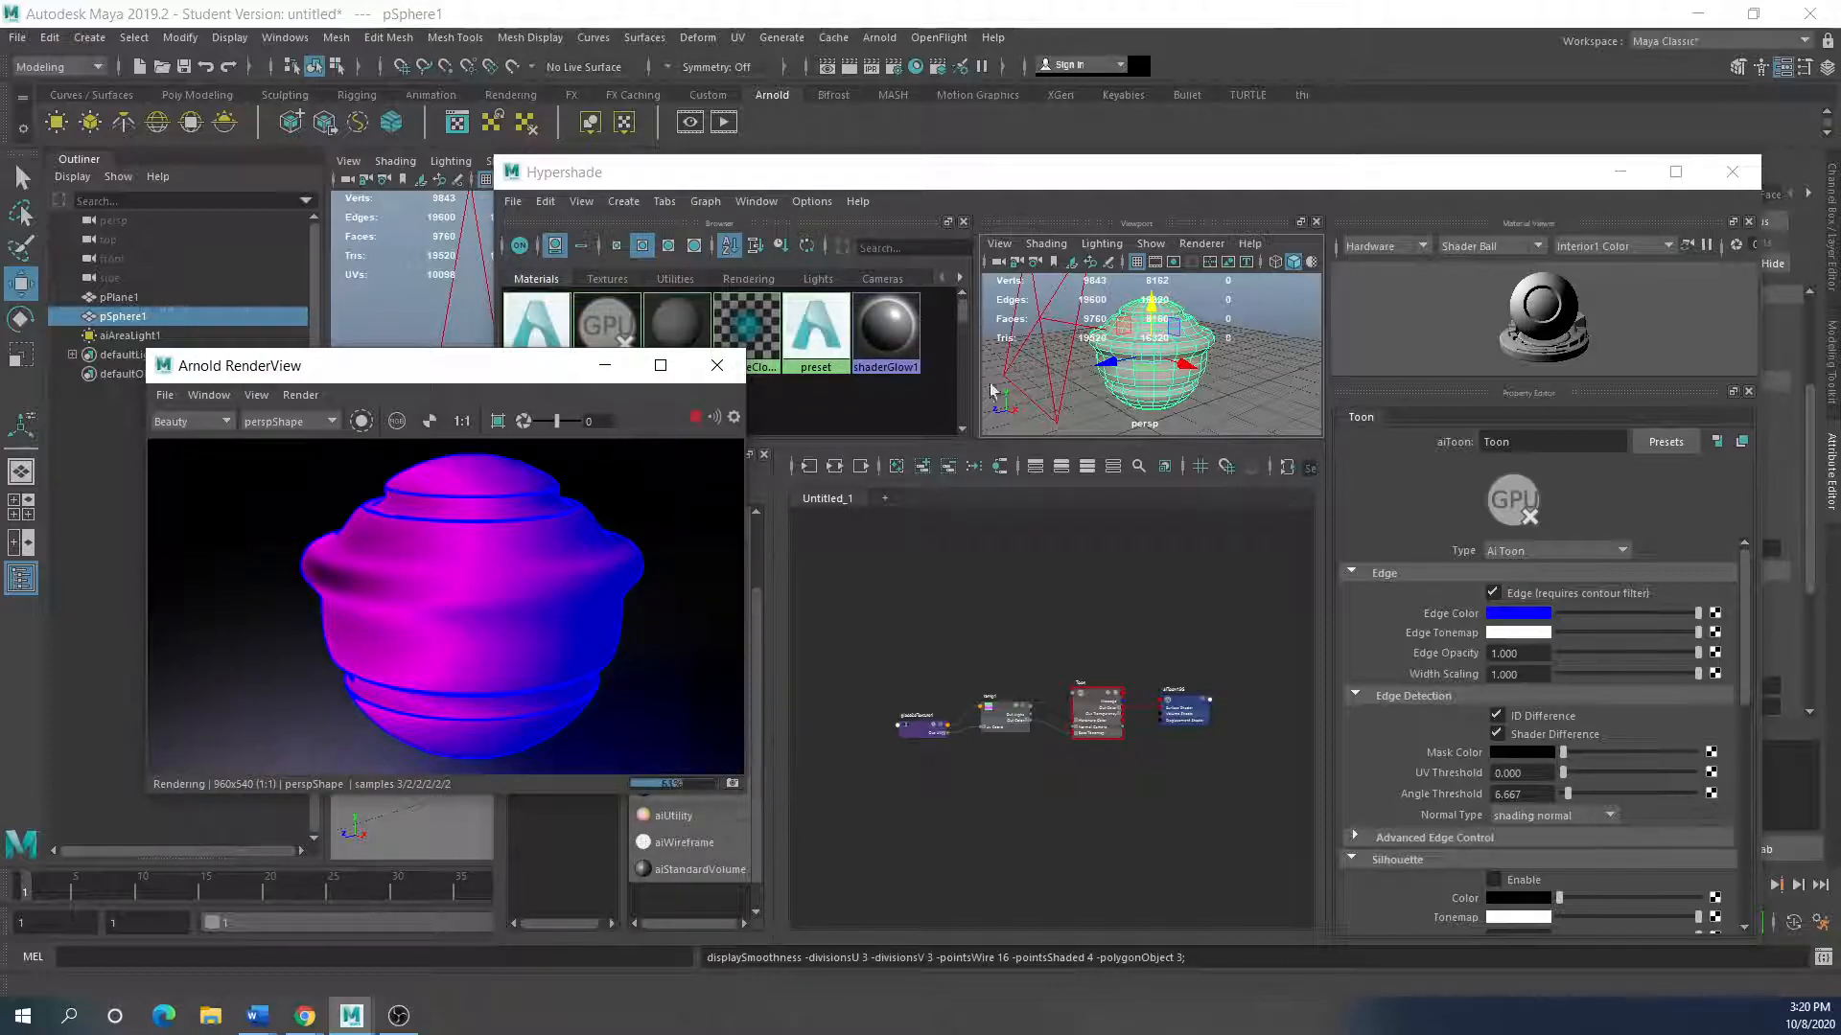
# Step: Turn off the sphere's smooth mesh preview, accept the student version notice and reposition the render view
pyautogui.click(1130, 332)
pyautogui.press('1')
pyautogui.press('q')
pyautogui.click(867, 525)
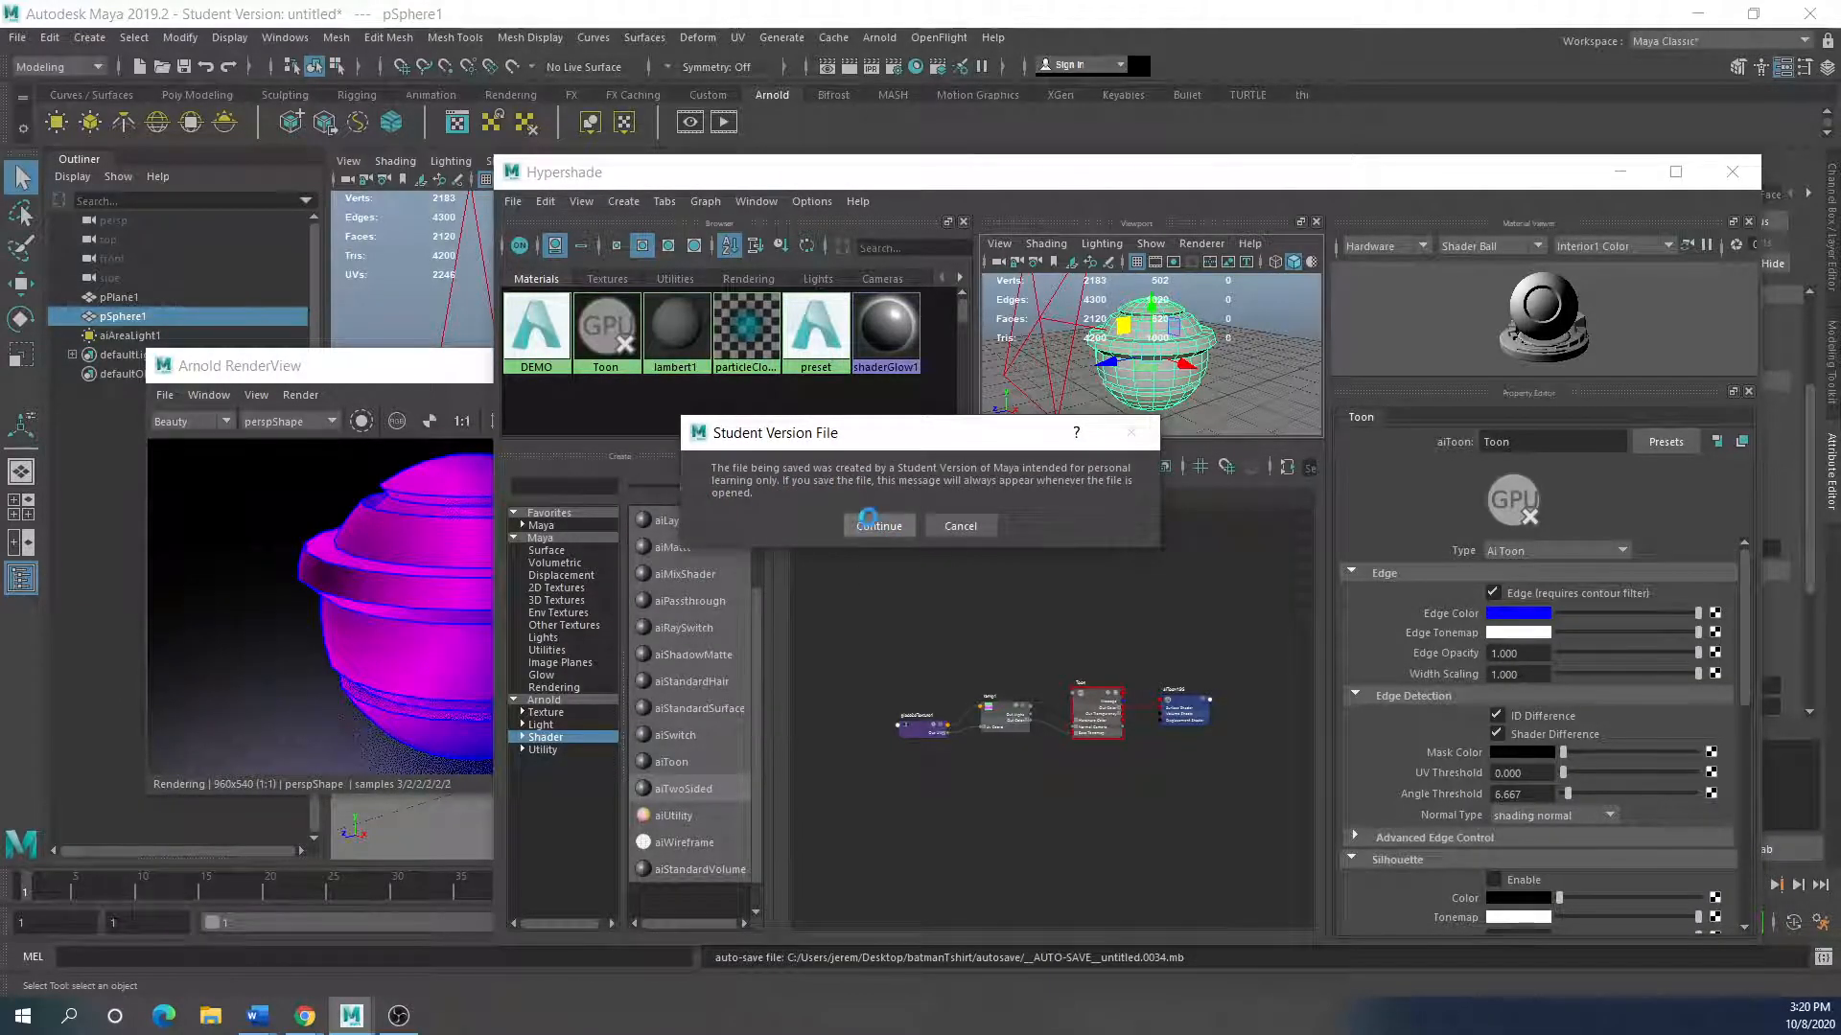
pyautogui.moveTo(350, 366); pyautogui.dragTo(274, 374)
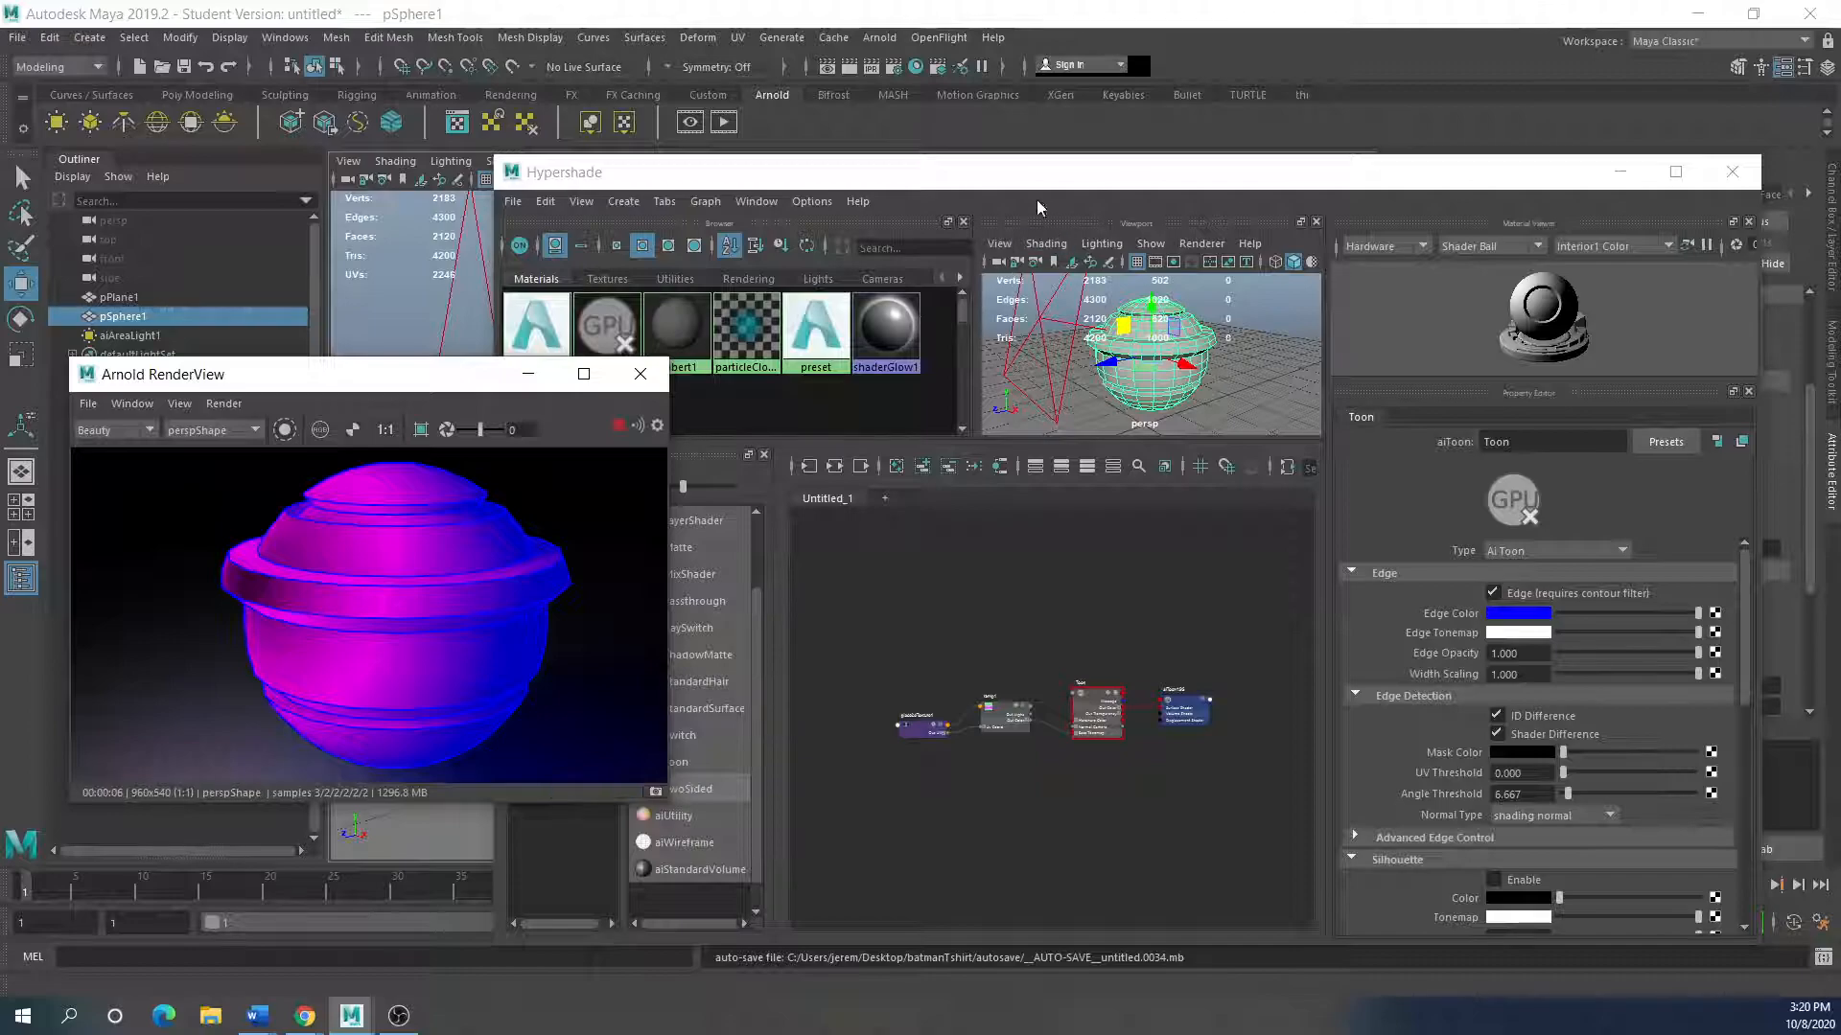
pyautogui.moveTo(372, 387); pyautogui.dragTo(395, 474)
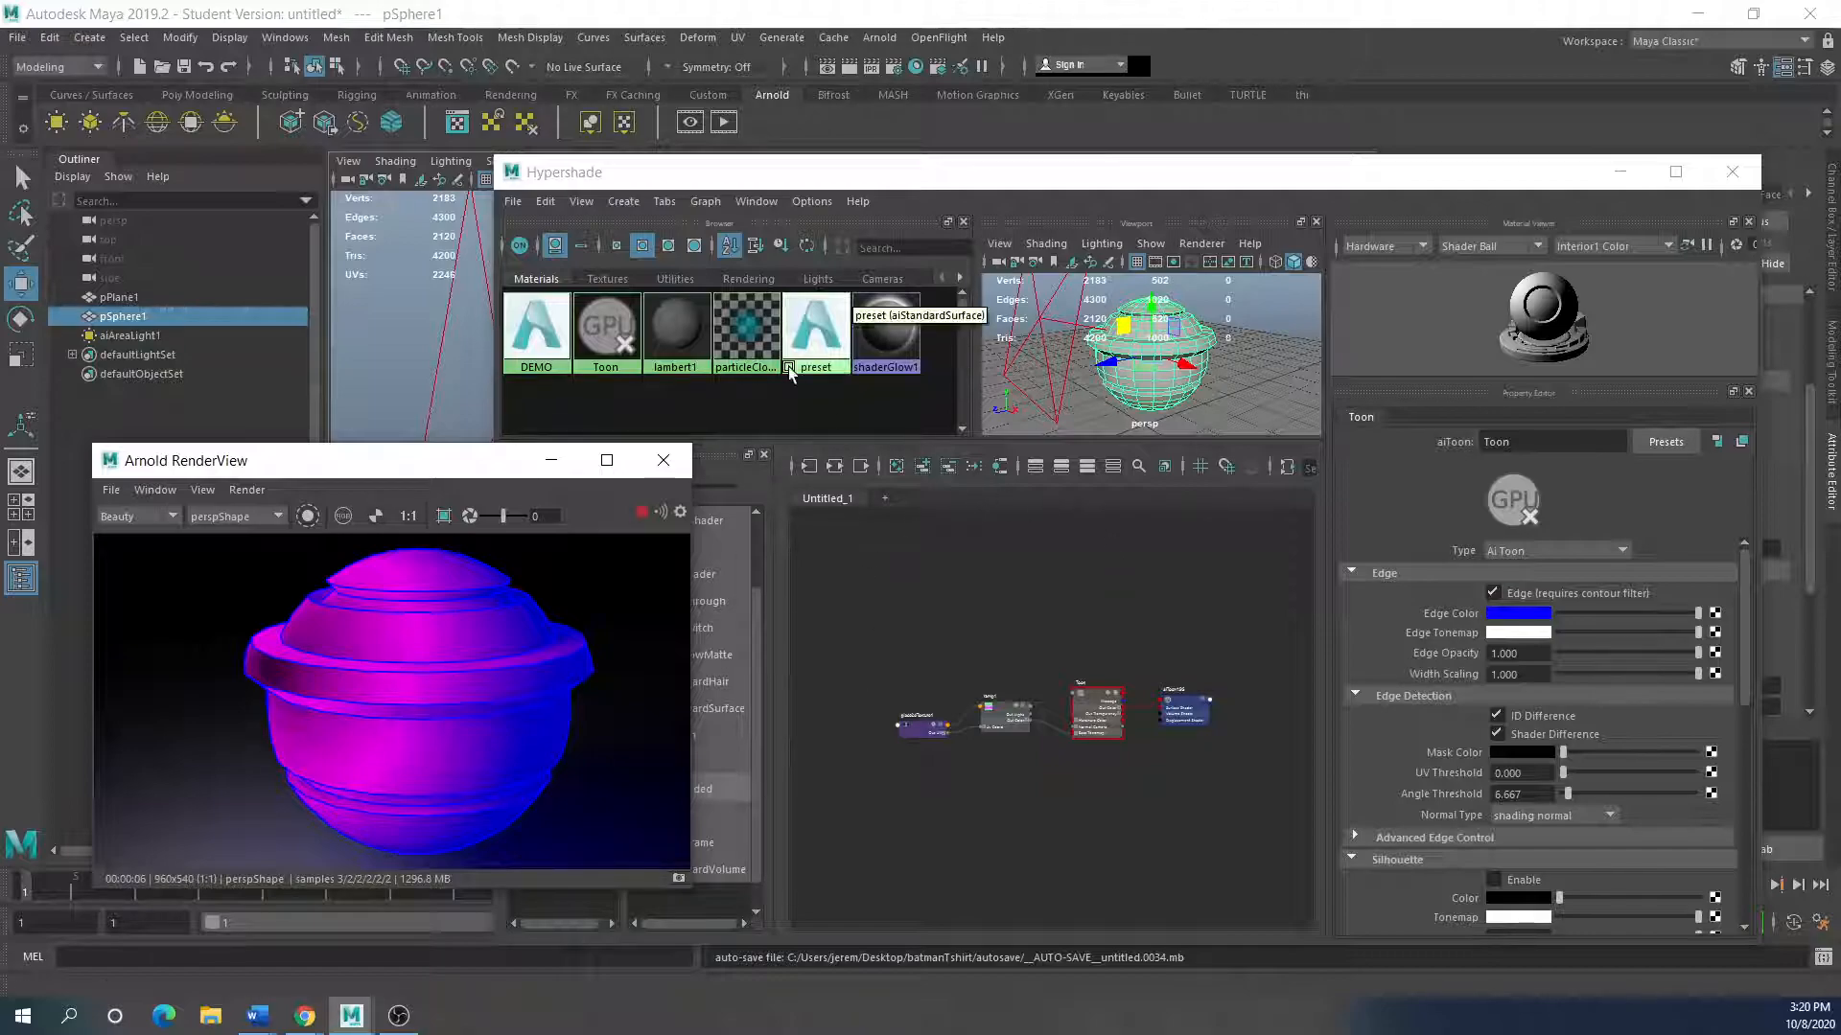
# Step: Assign the DEMO material to the sphere and graph its network in place of the Toon nodes
pyautogui.click(1192, 341)
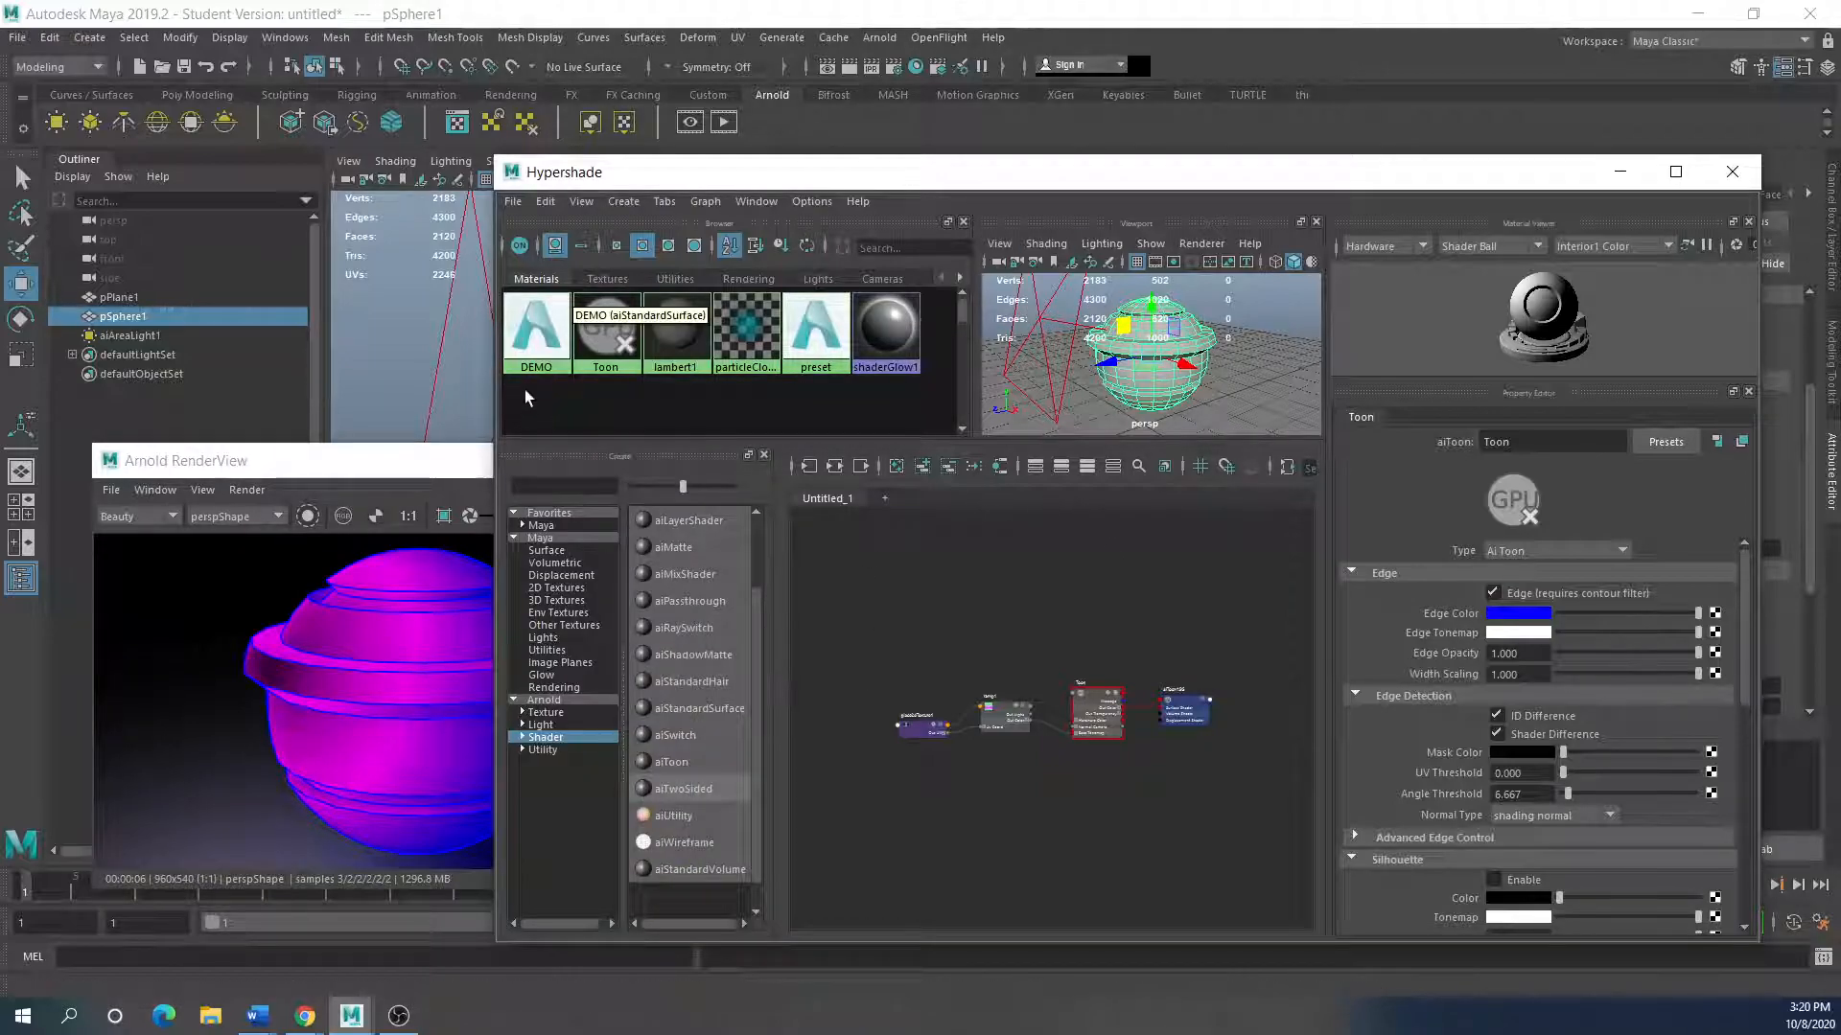
pyautogui.moveTo(530, 340); pyautogui.dragTo(526, 270, button='right')
pyautogui.moveTo(271, 460); pyautogui.dragTo(231, 351)
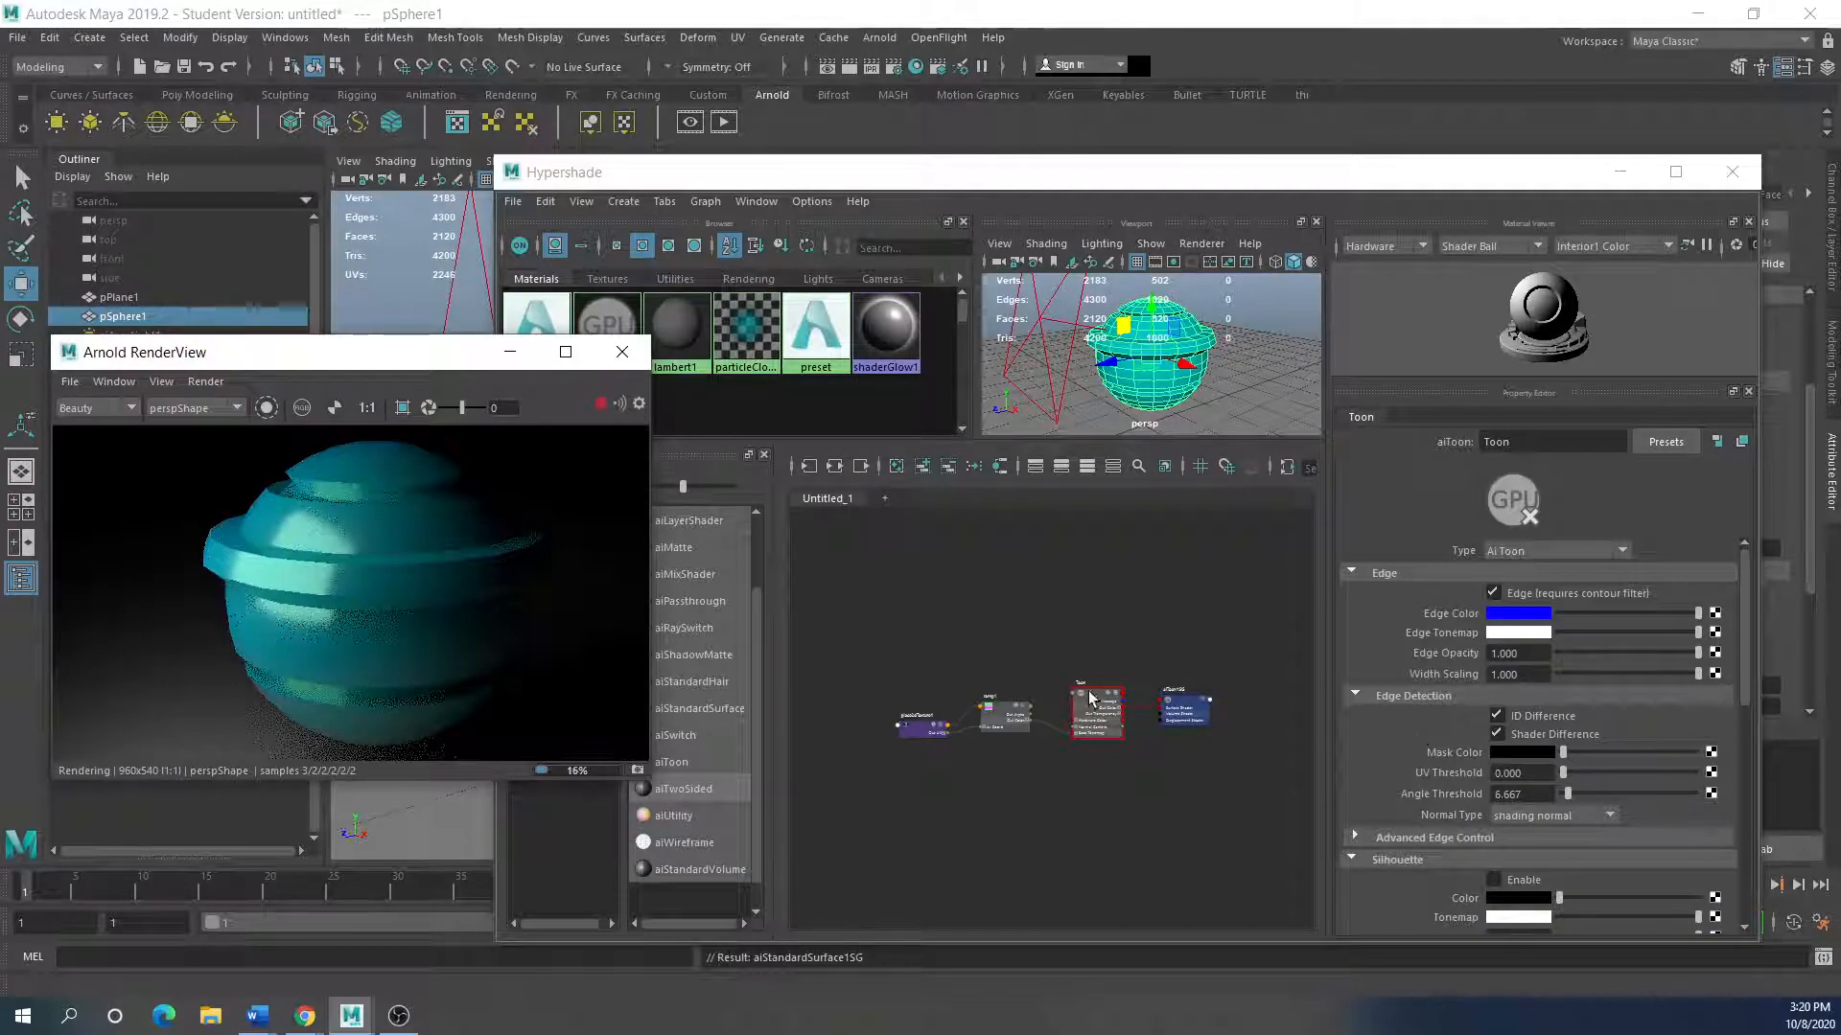
pyautogui.click(892, 468)
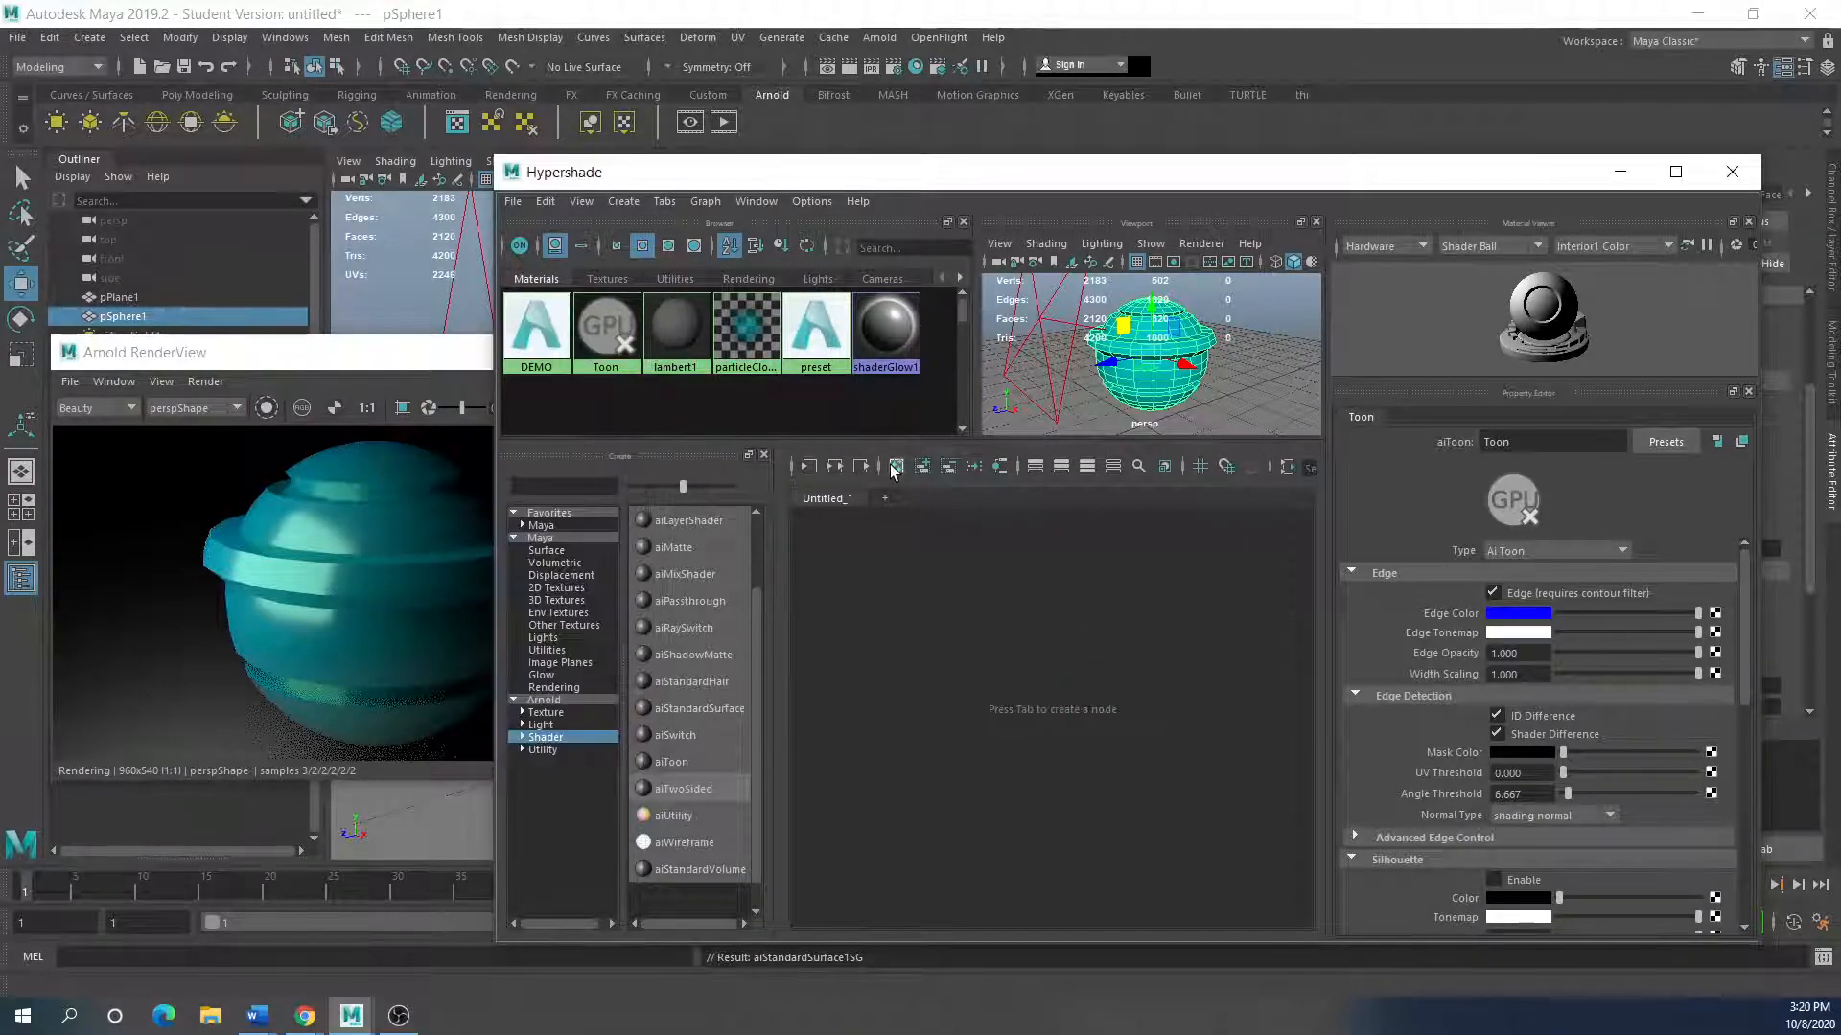
pyautogui.moveTo(552, 338); pyautogui.dragTo(575, 392, button='right')
pyautogui.click(941, 561)
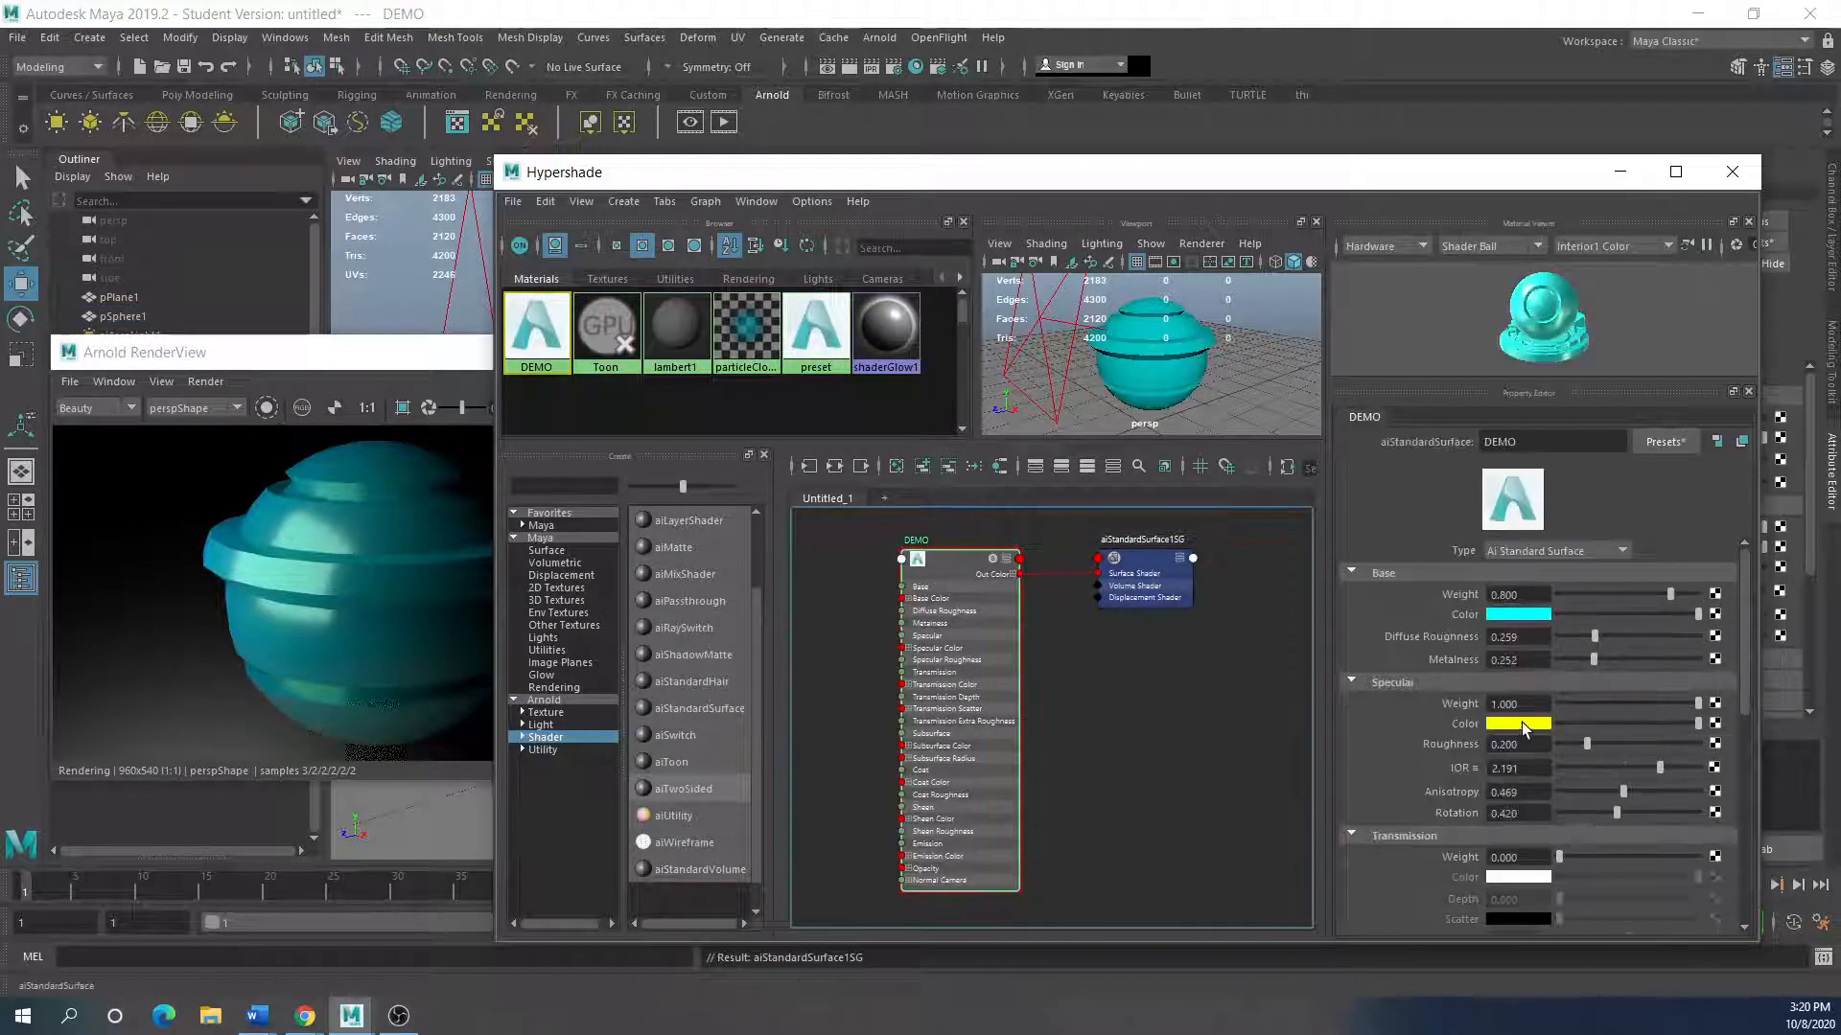
# Step: Map a Noise texture to the DEMO shader's bump mapping in its Geometry settings and open the noise texture's attributes
pyautogui.click(1354, 684)
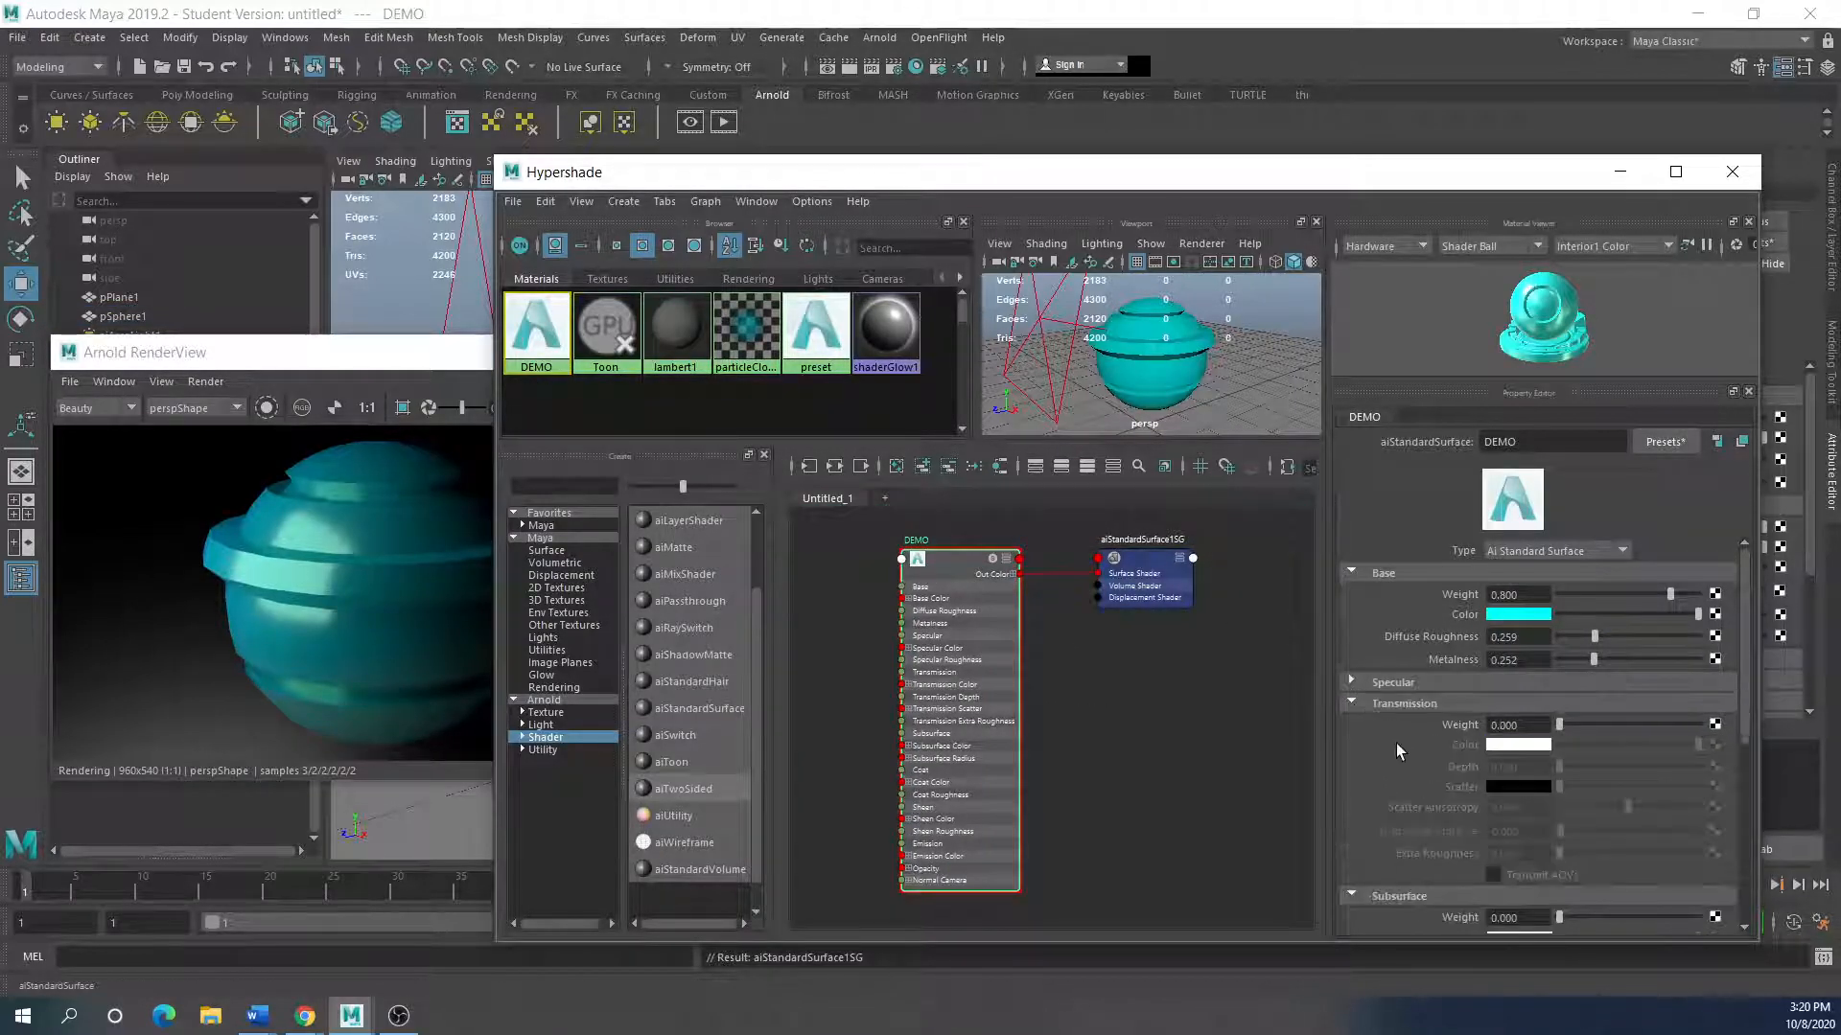
pyautogui.scroll(-2, 1380, 724)
pyautogui.click(1353, 589)
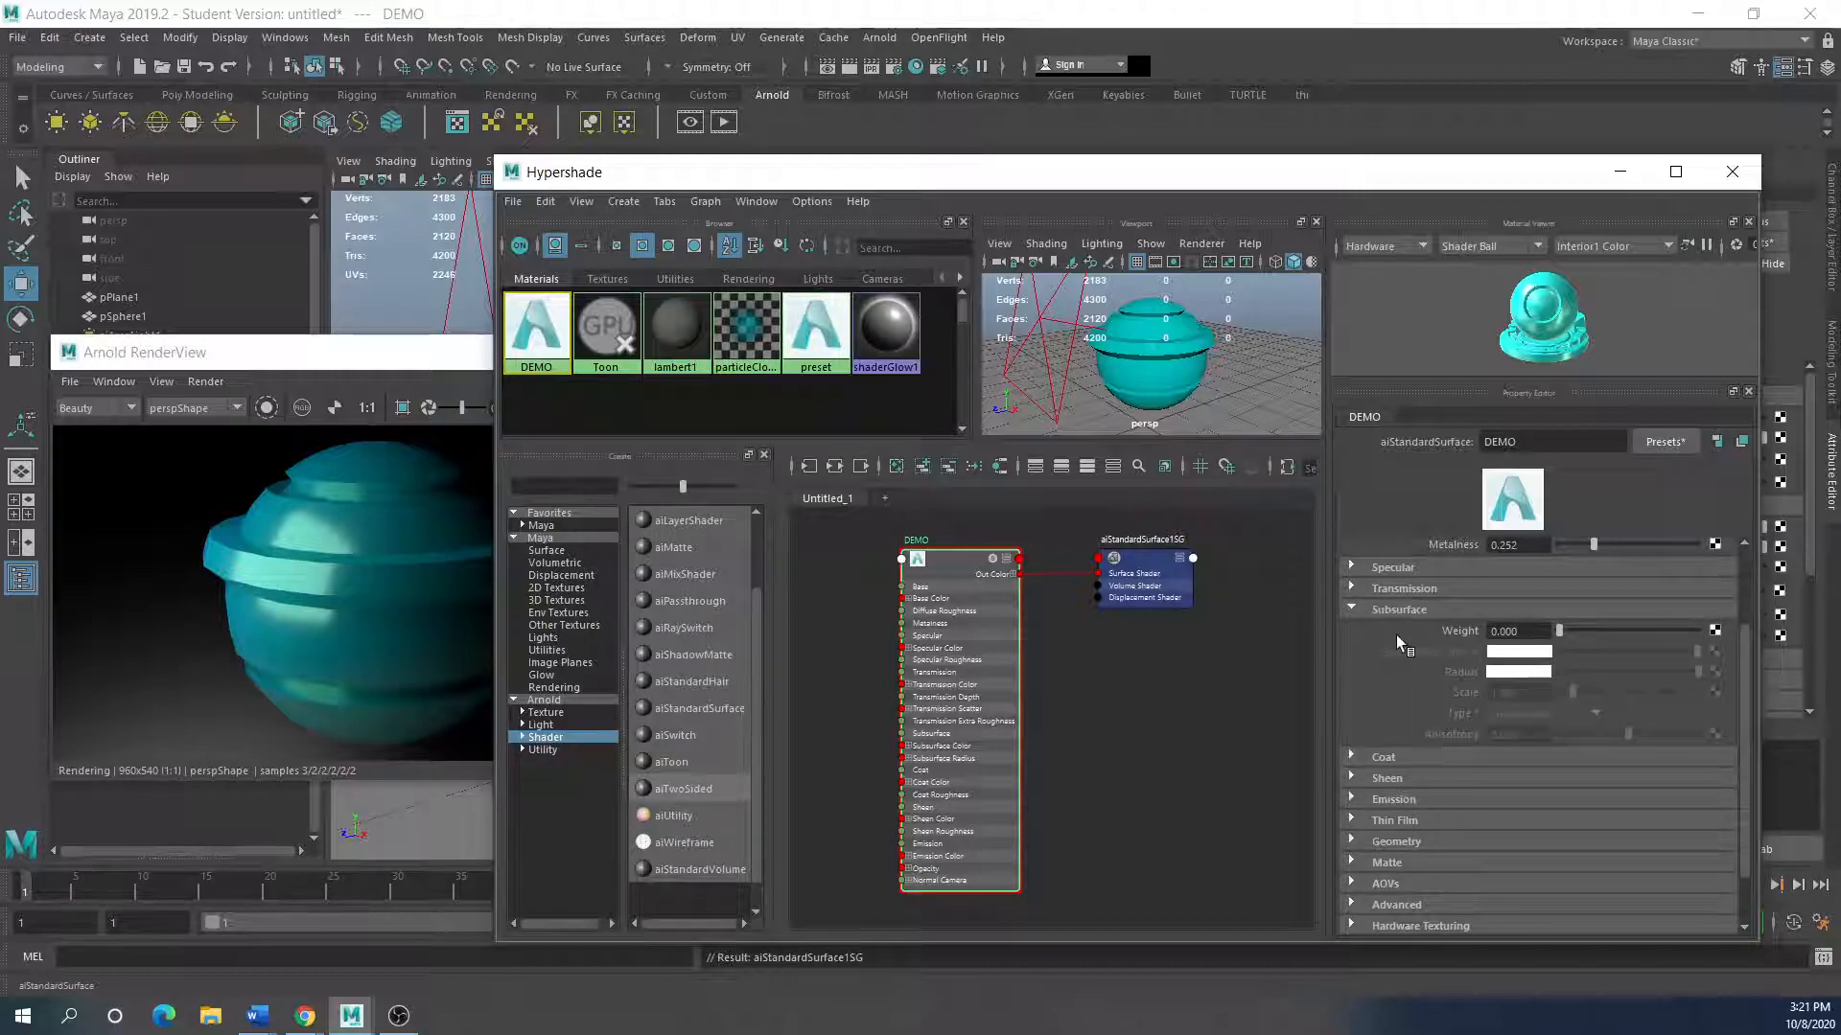
pyautogui.scroll(-2, 1396, 634)
pyautogui.click(1353, 774)
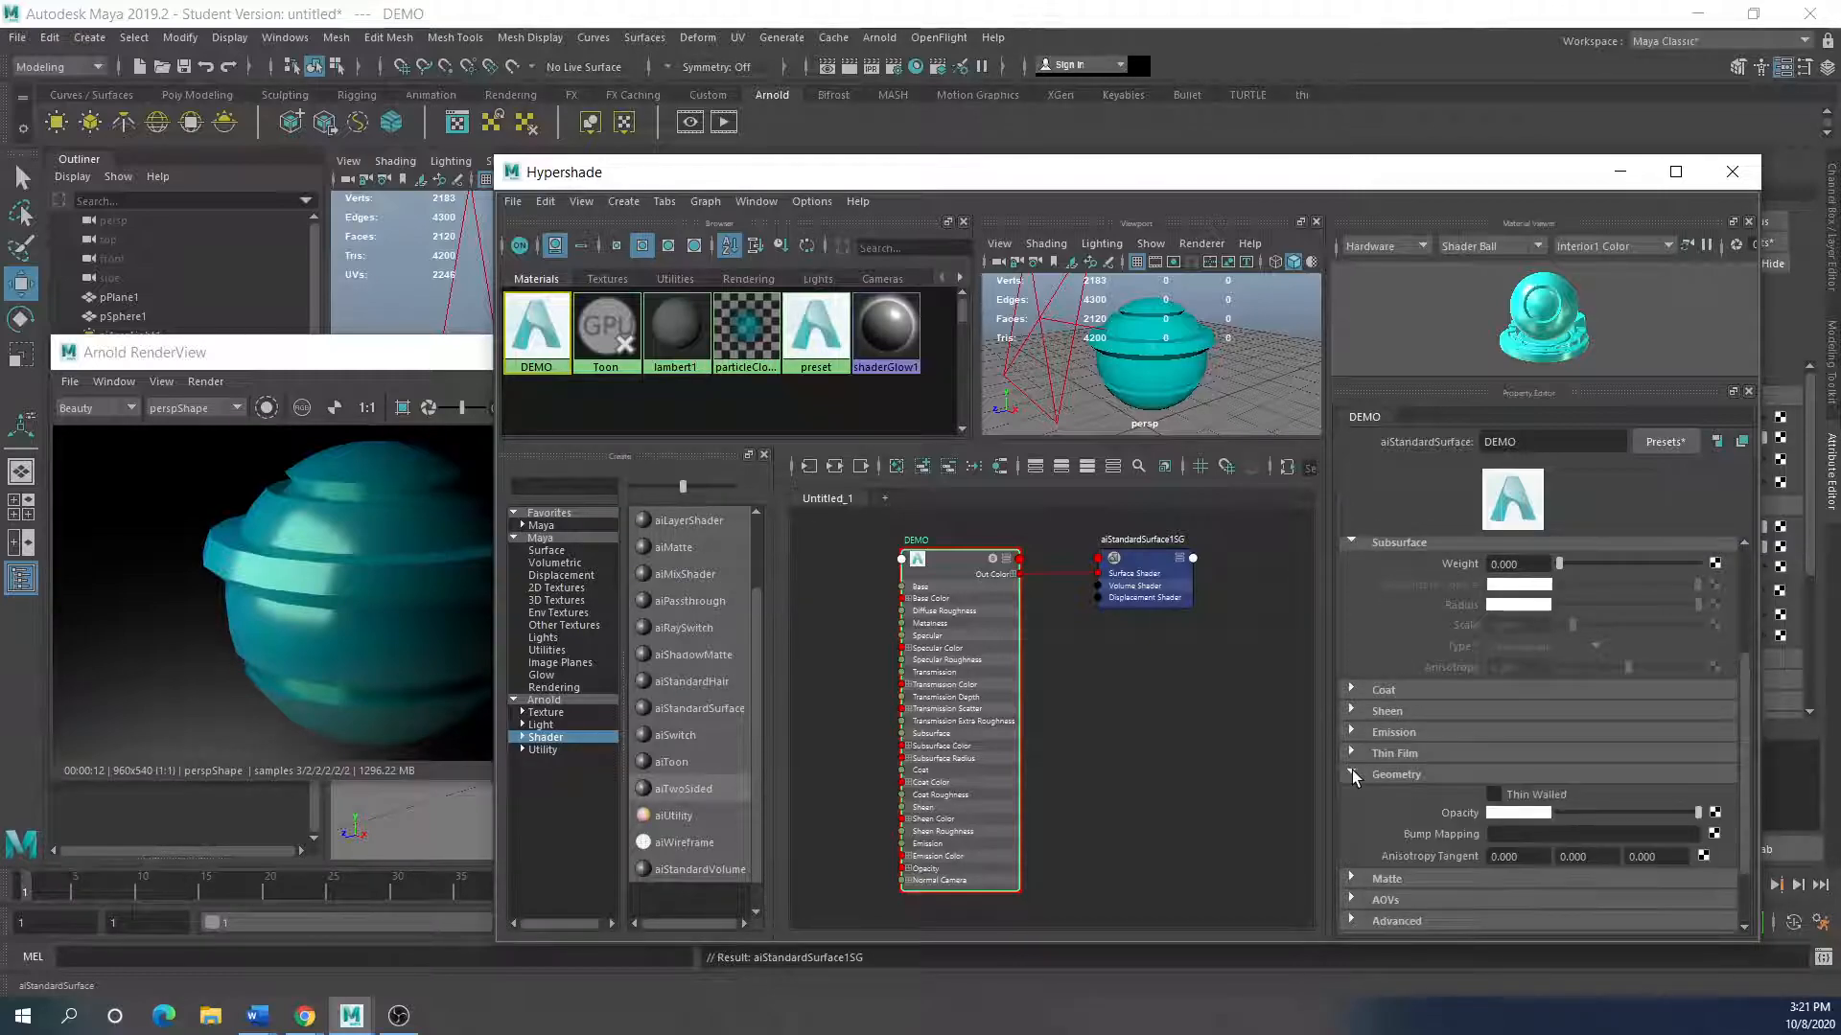
pyautogui.scroll(-1, 1423, 841)
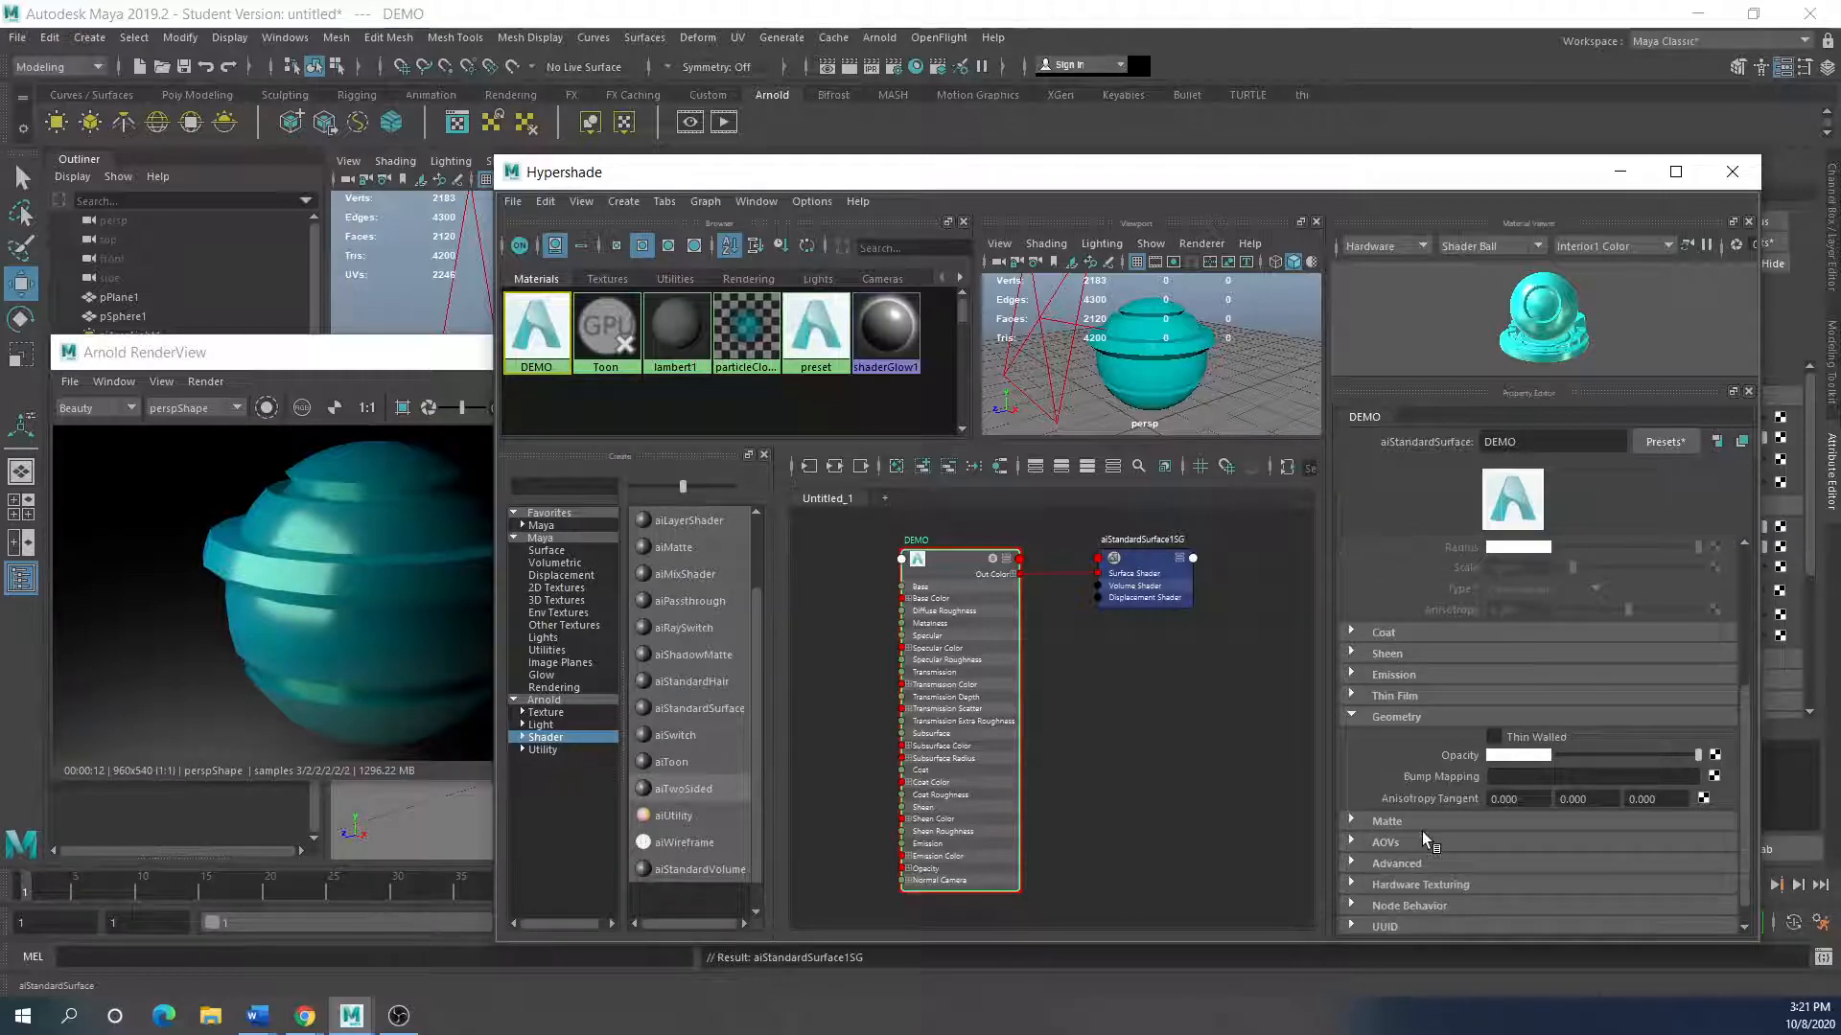
pyautogui.click(1714, 777)
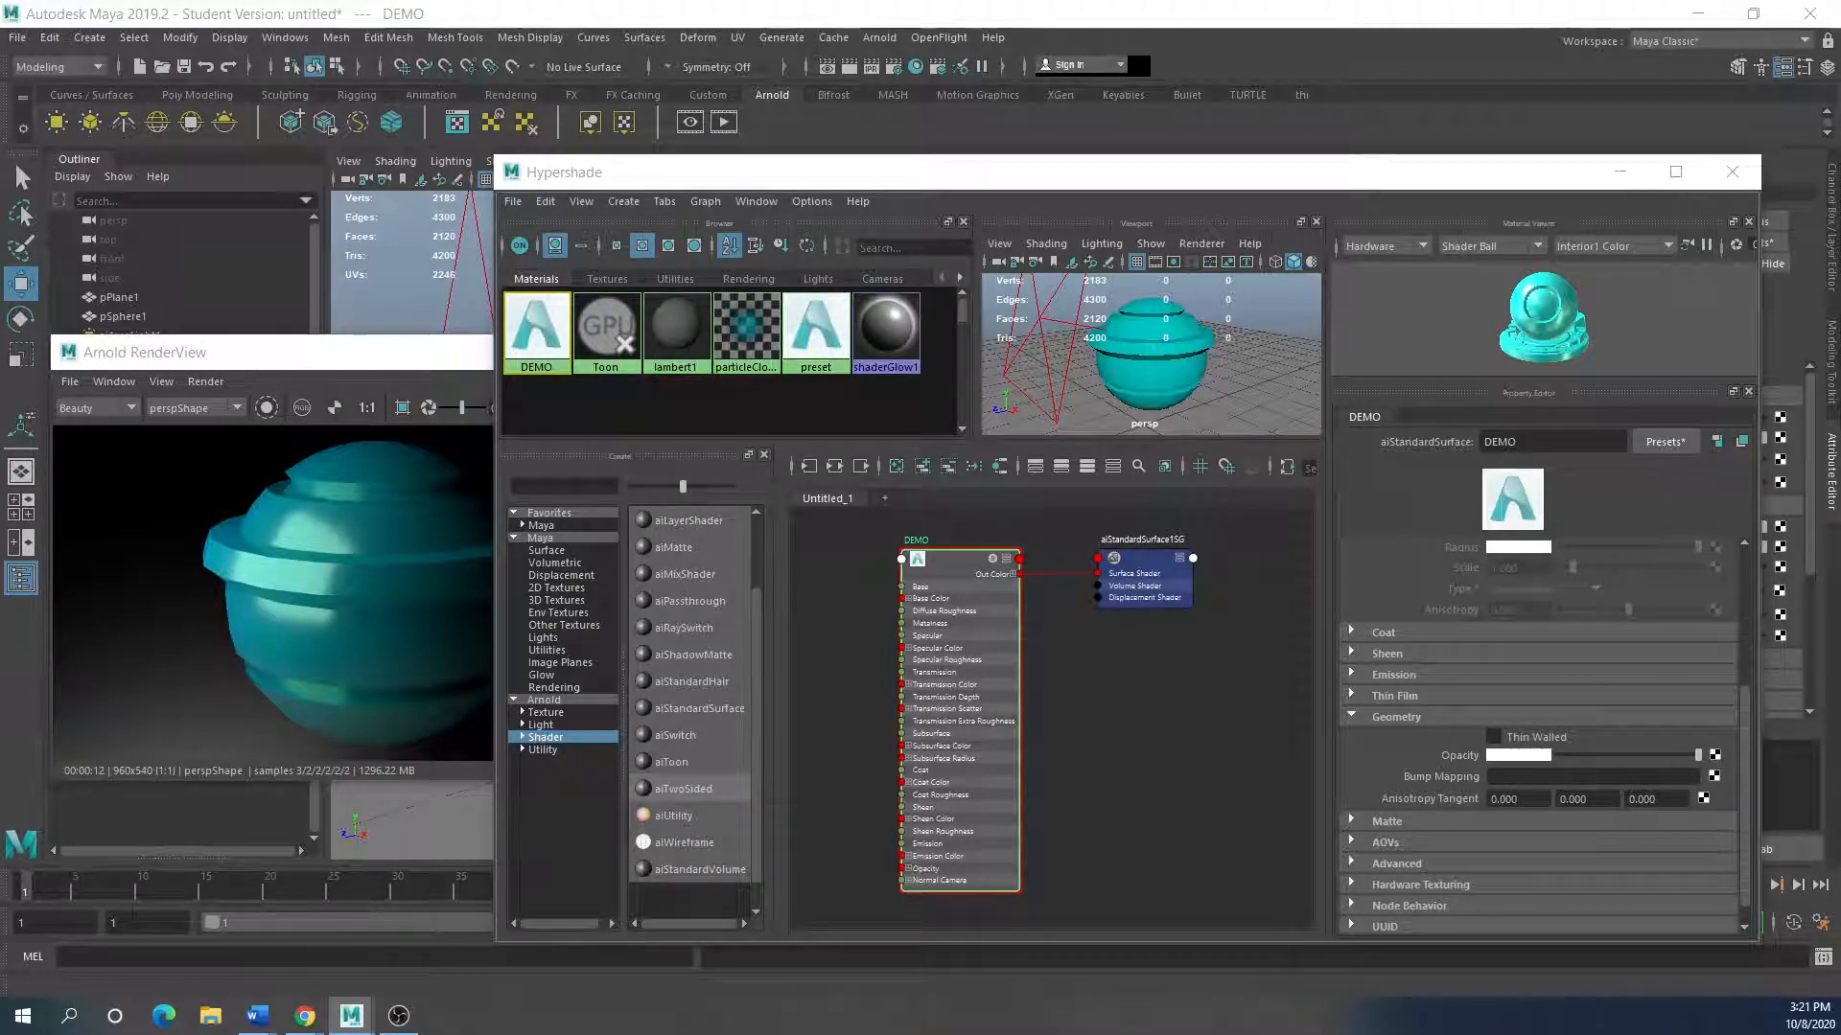
pyautogui.moveTo(327, 357); pyautogui.dragTo(316, 371)
pyautogui.scroll(-1, 845, 588)
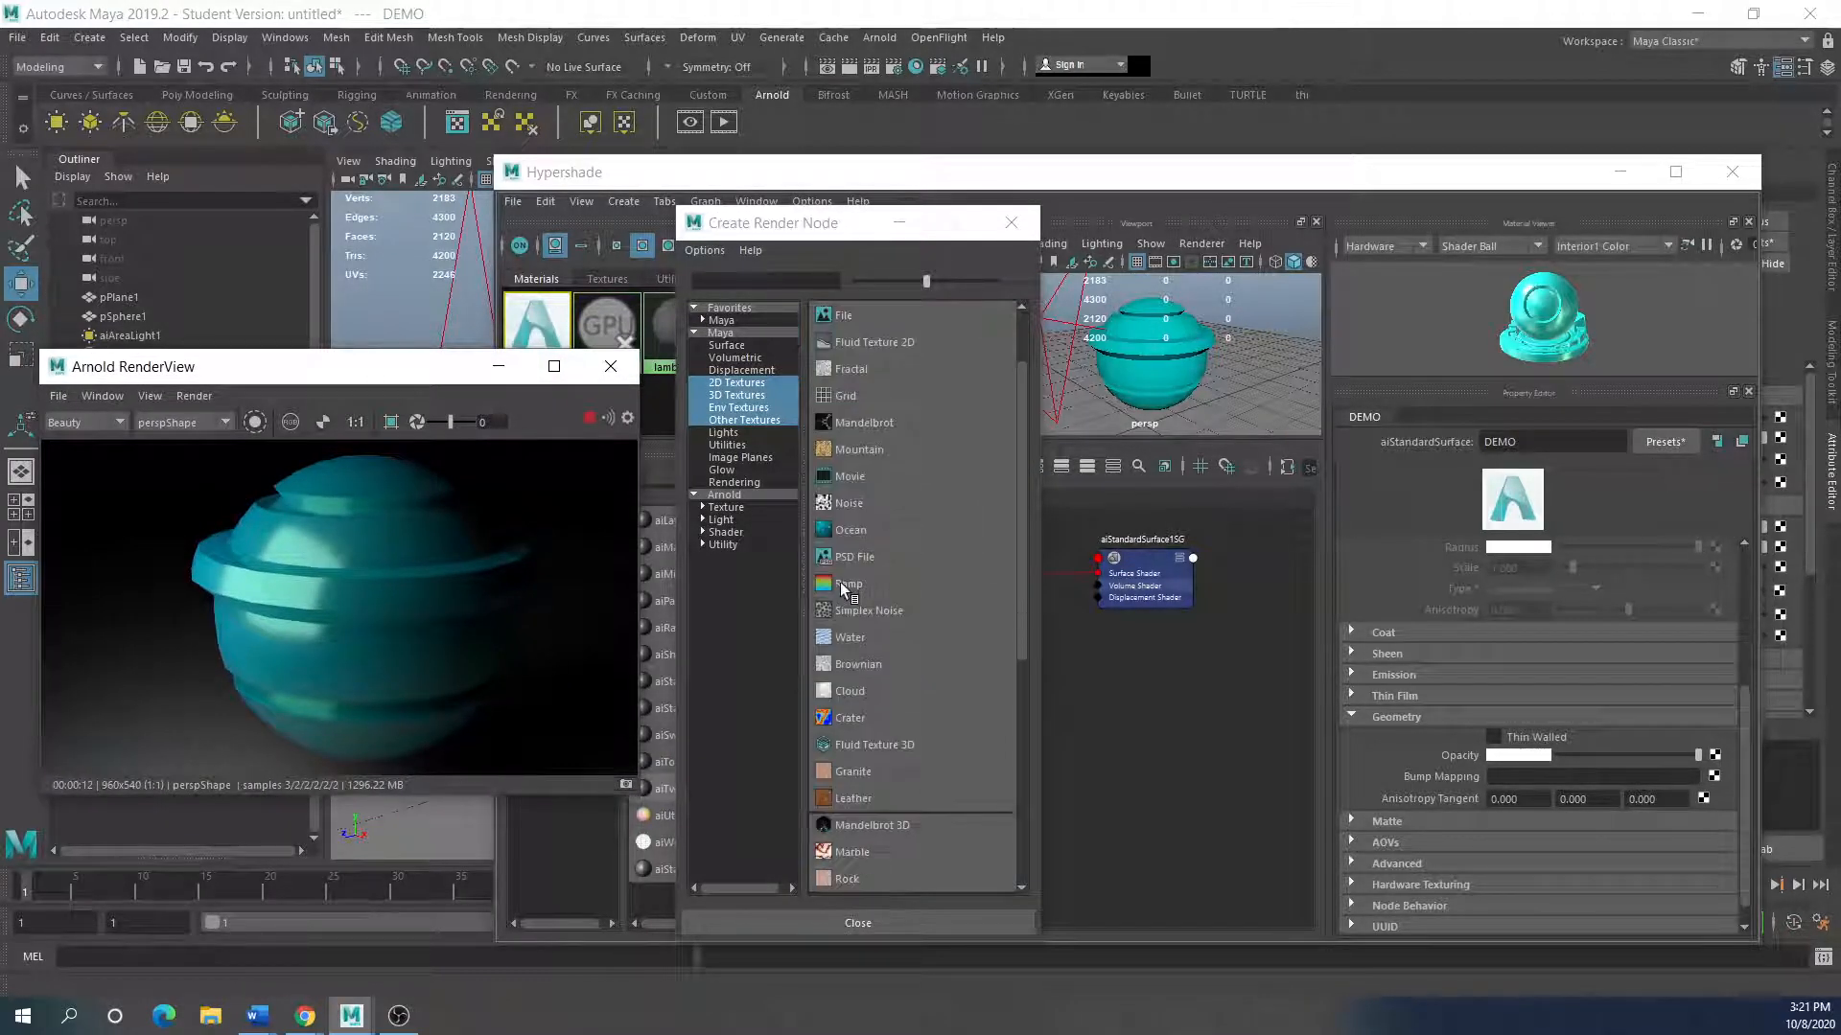
pyautogui.click(848, 506)
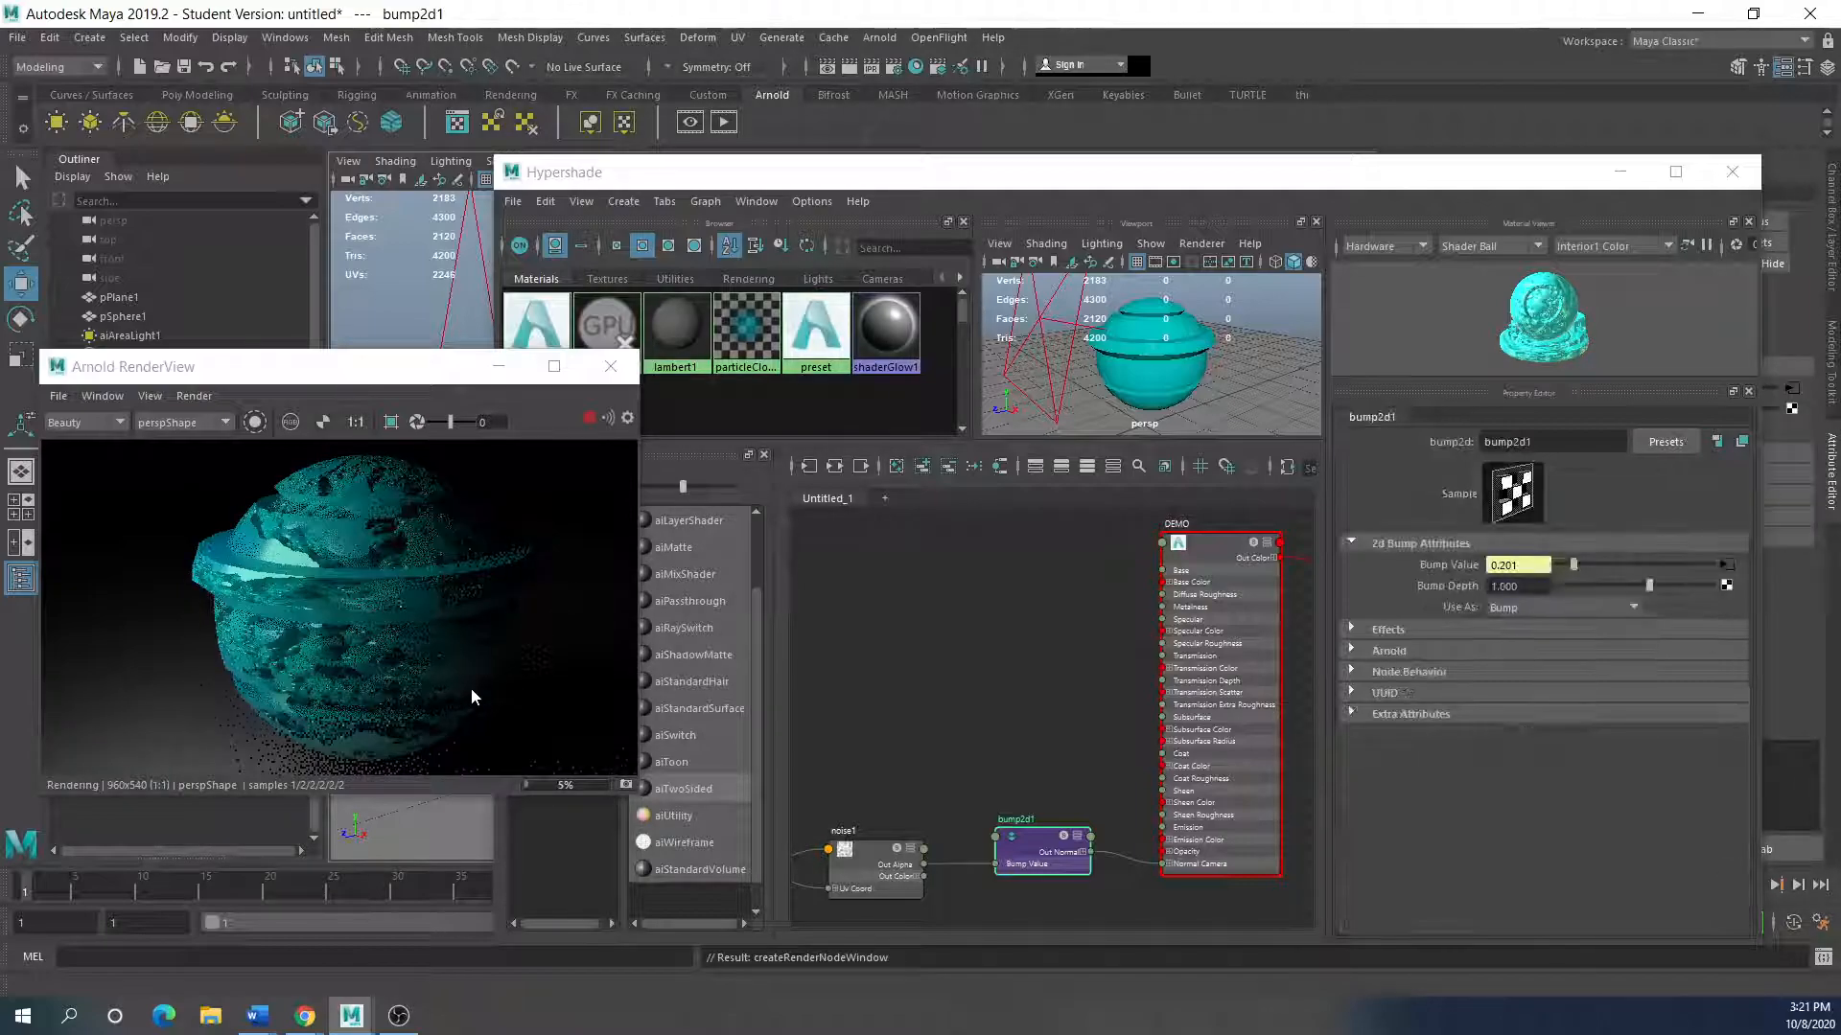
pyautogui.click(847, 853)
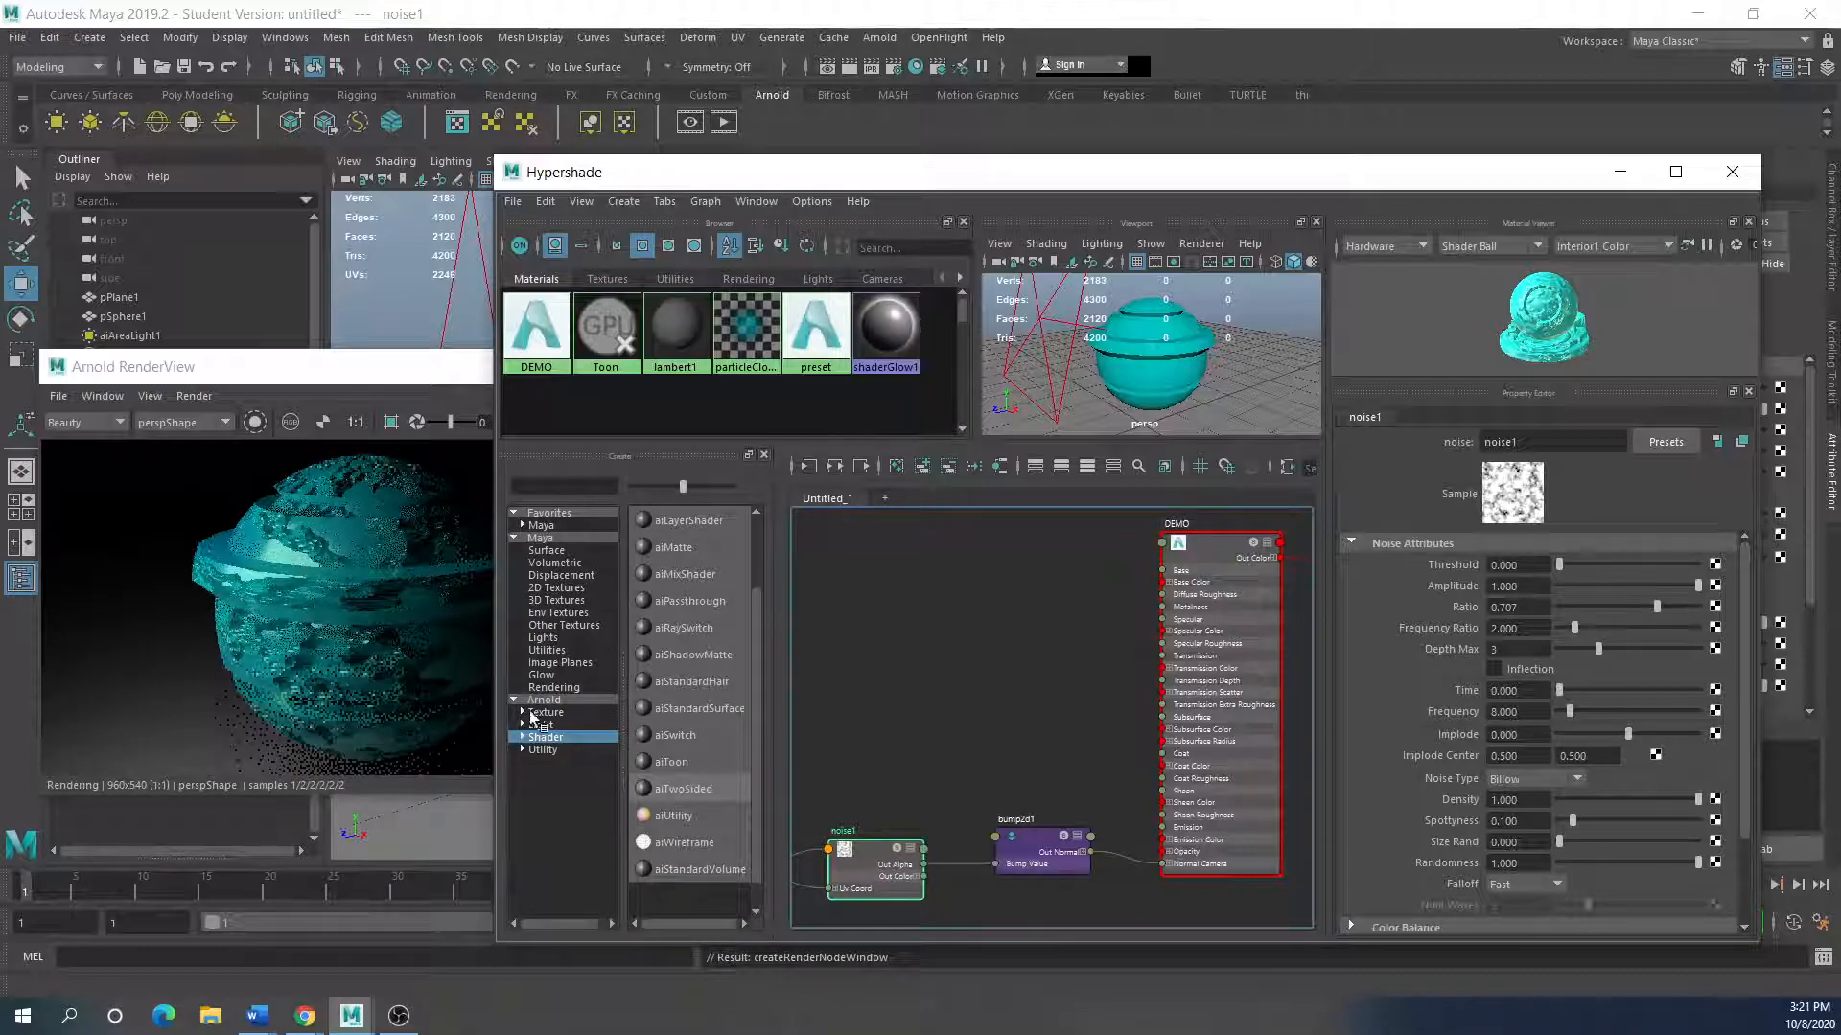
# Step: Lower the noise texture's amplitude to 0.322, set the bump node's depth to -0.355 and restart the render
pyautogui.click(374, 361)
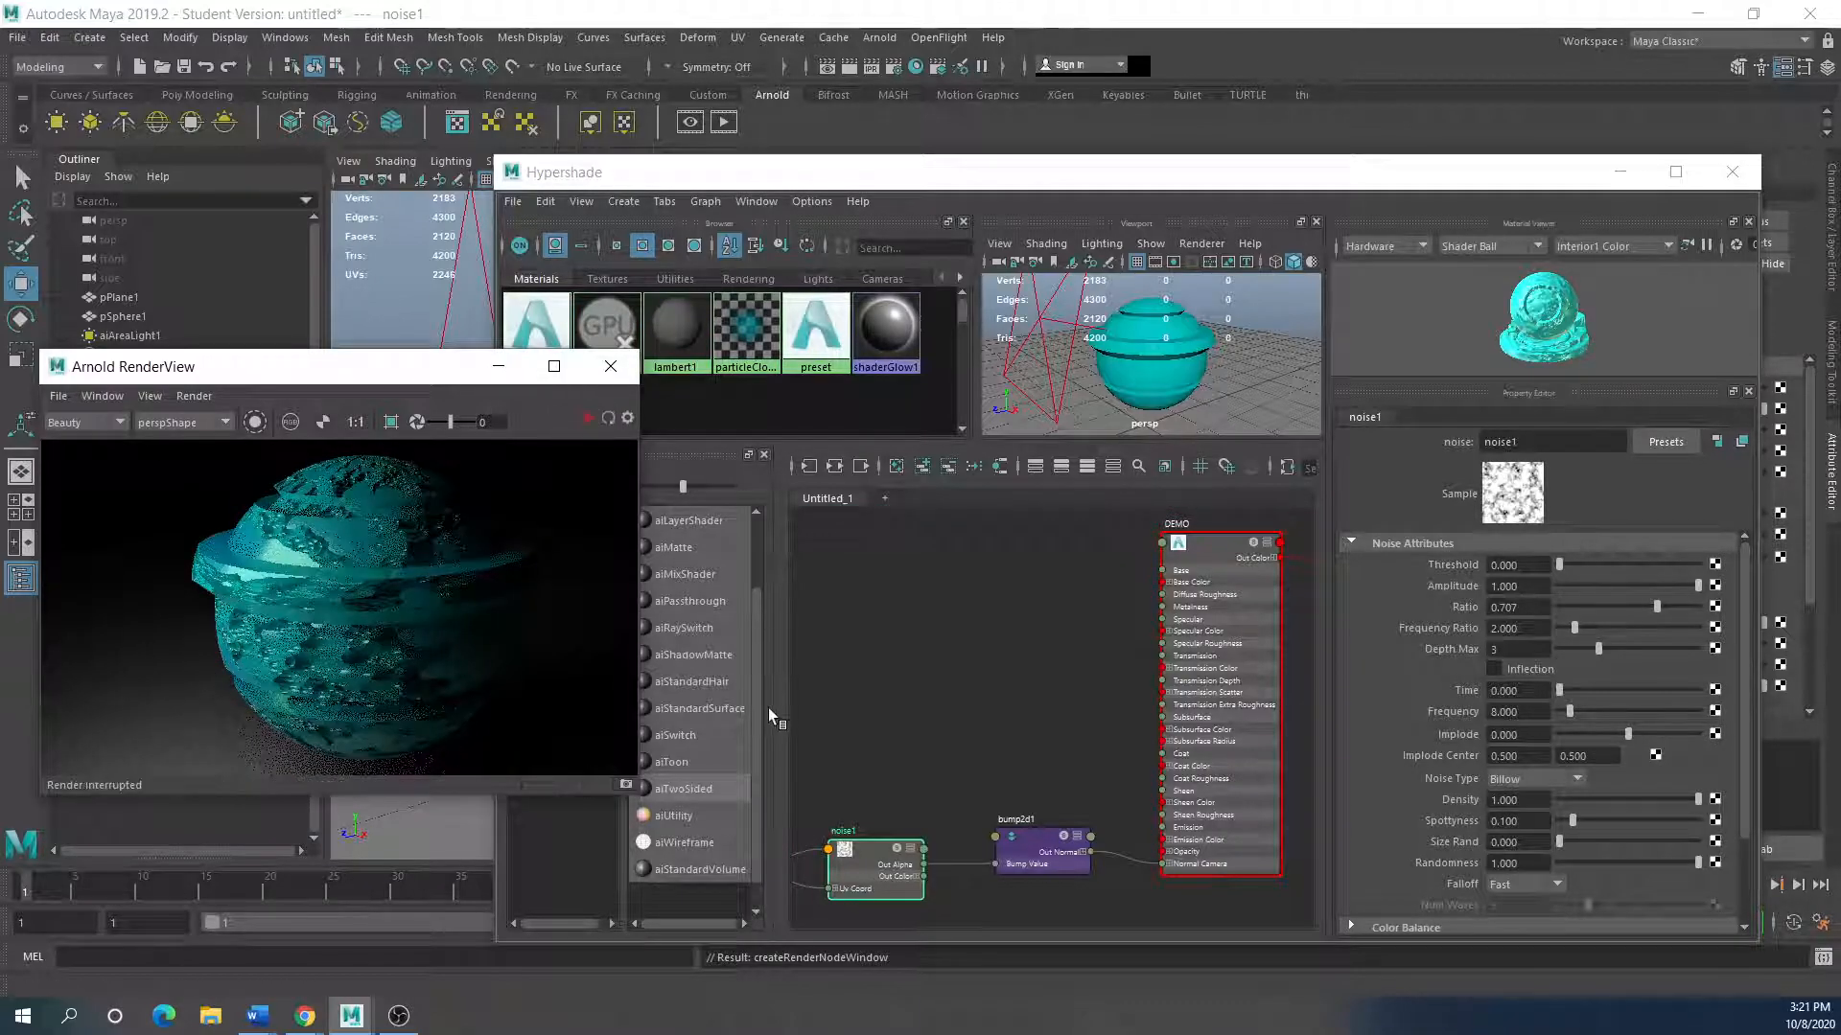
pyautogui.click(872, 865)
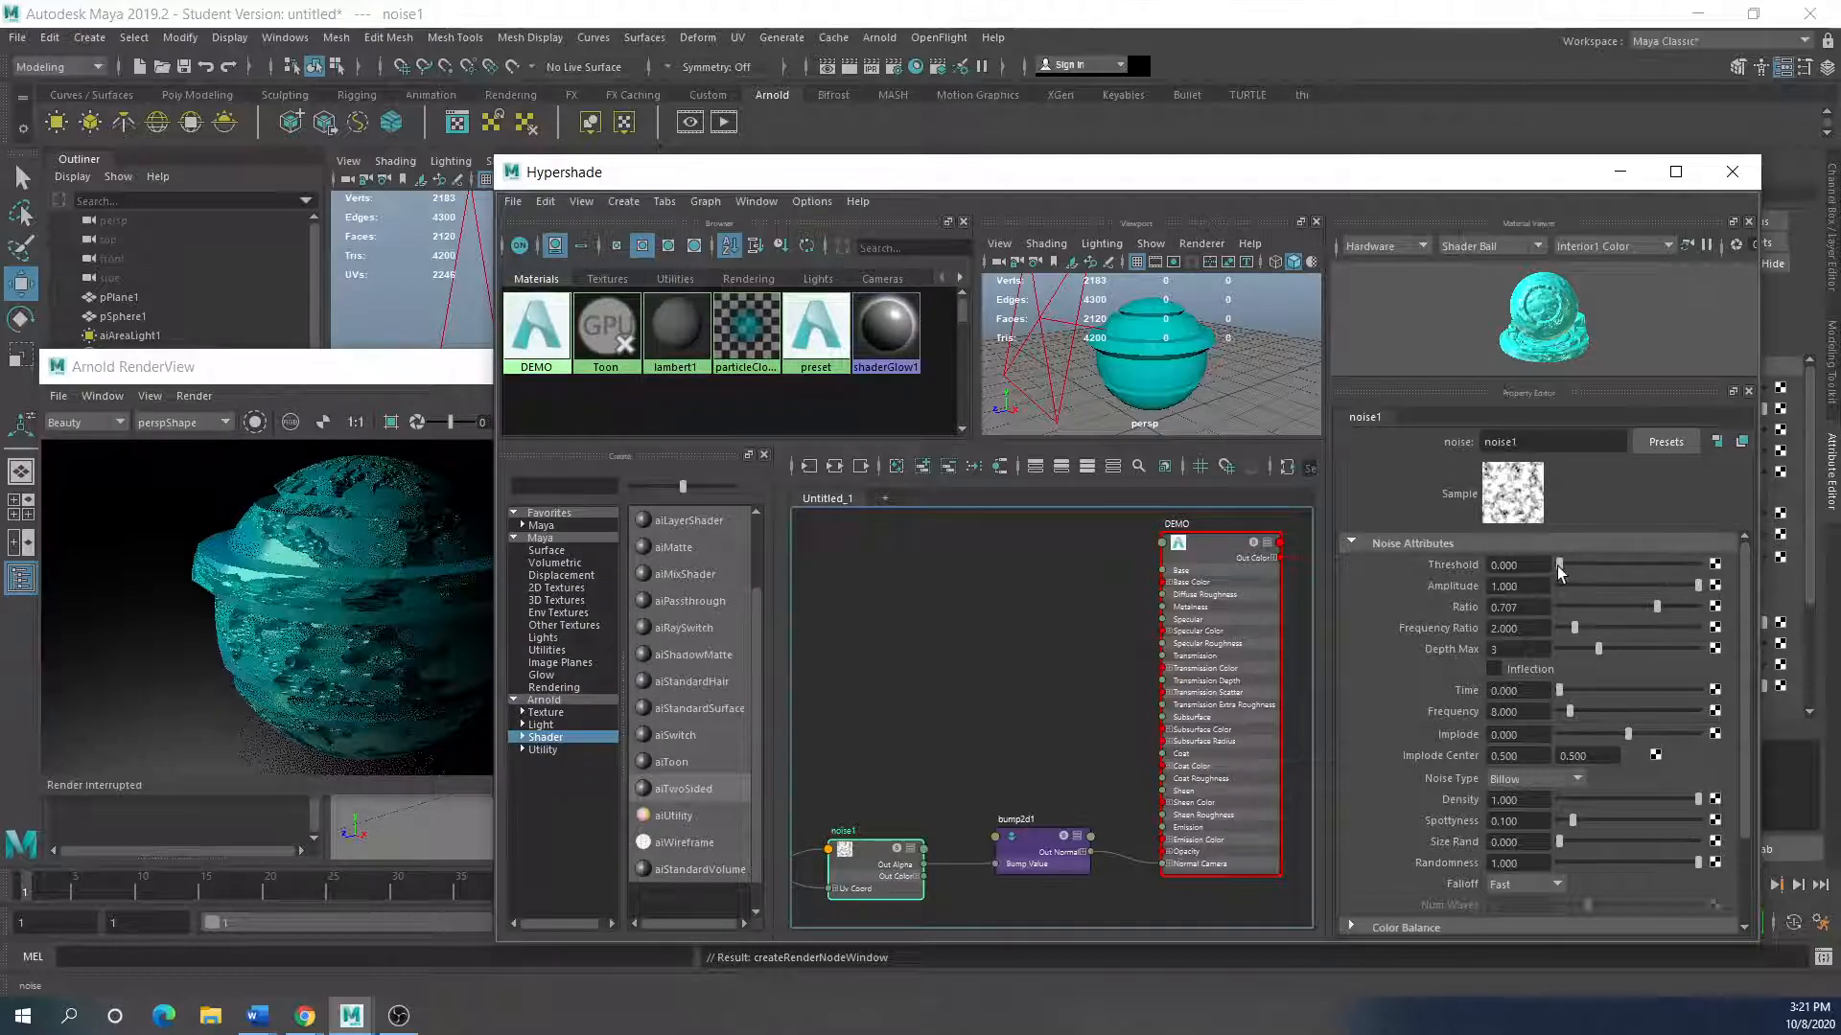
pyautogui.moveTo(1699, 585); pyautogui.dragTo(1601, 595)
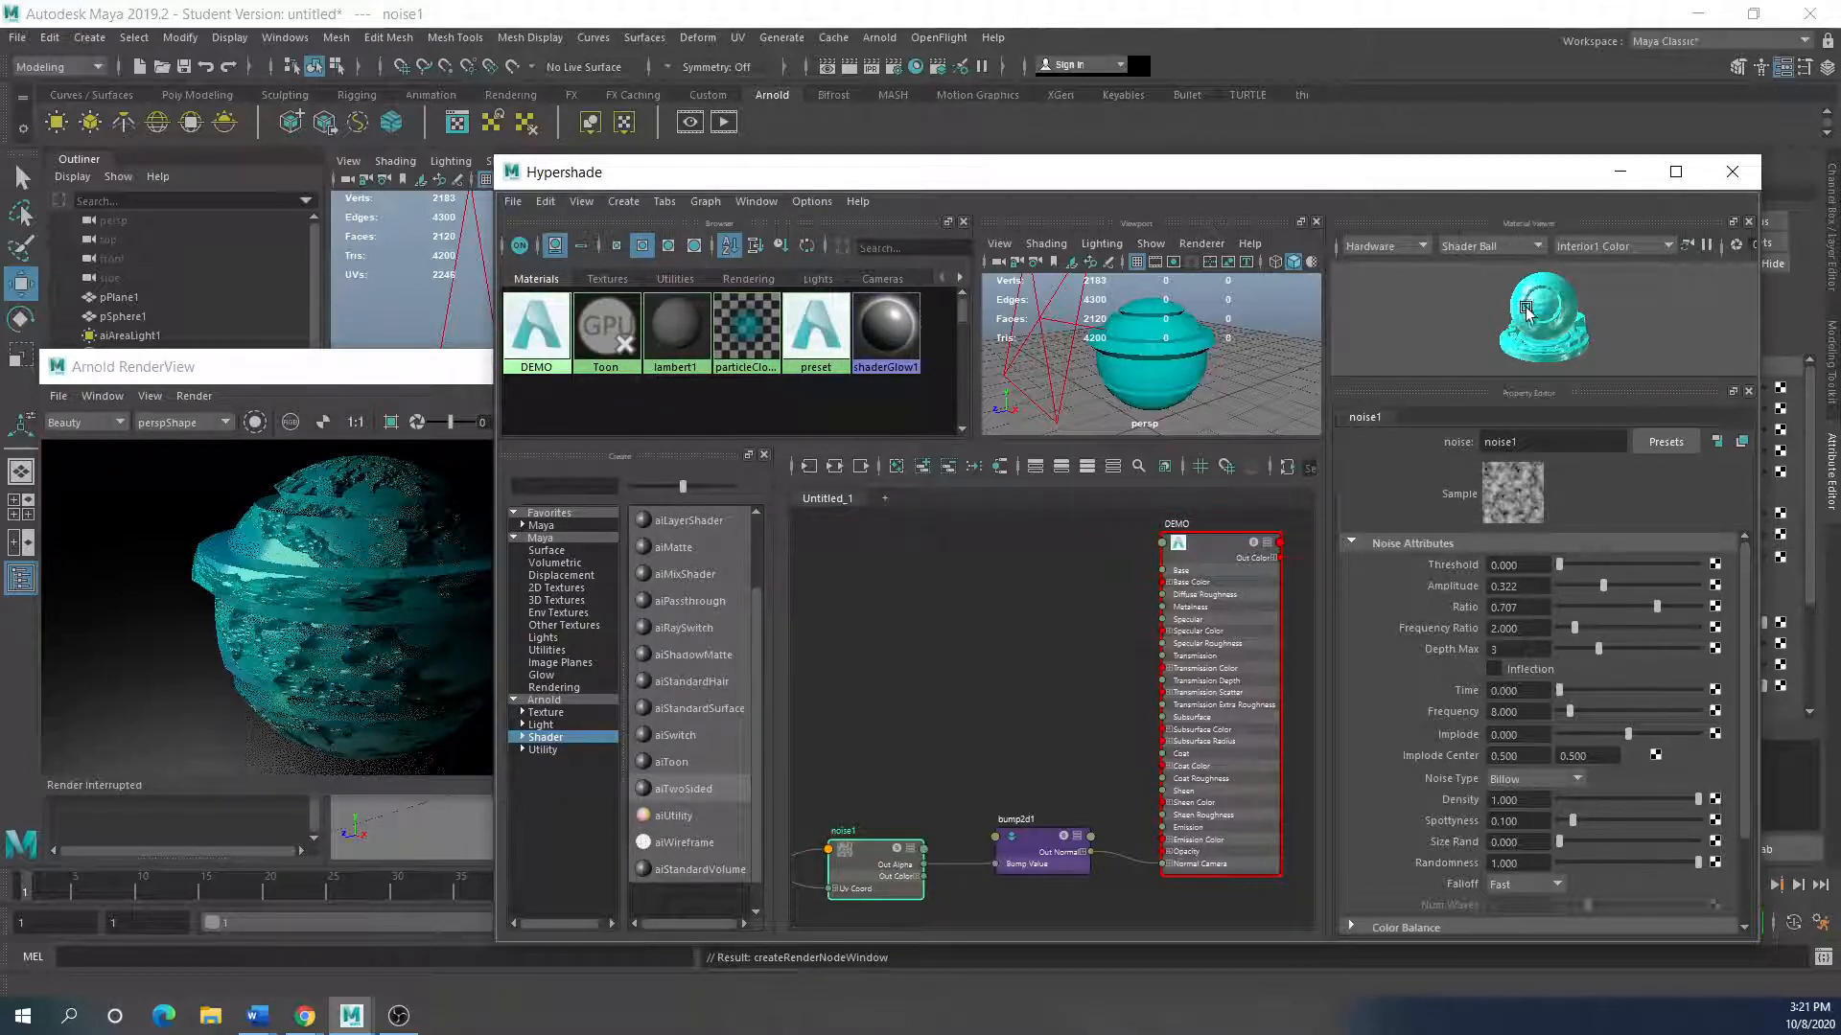
pyautogui.click(1012, 849)
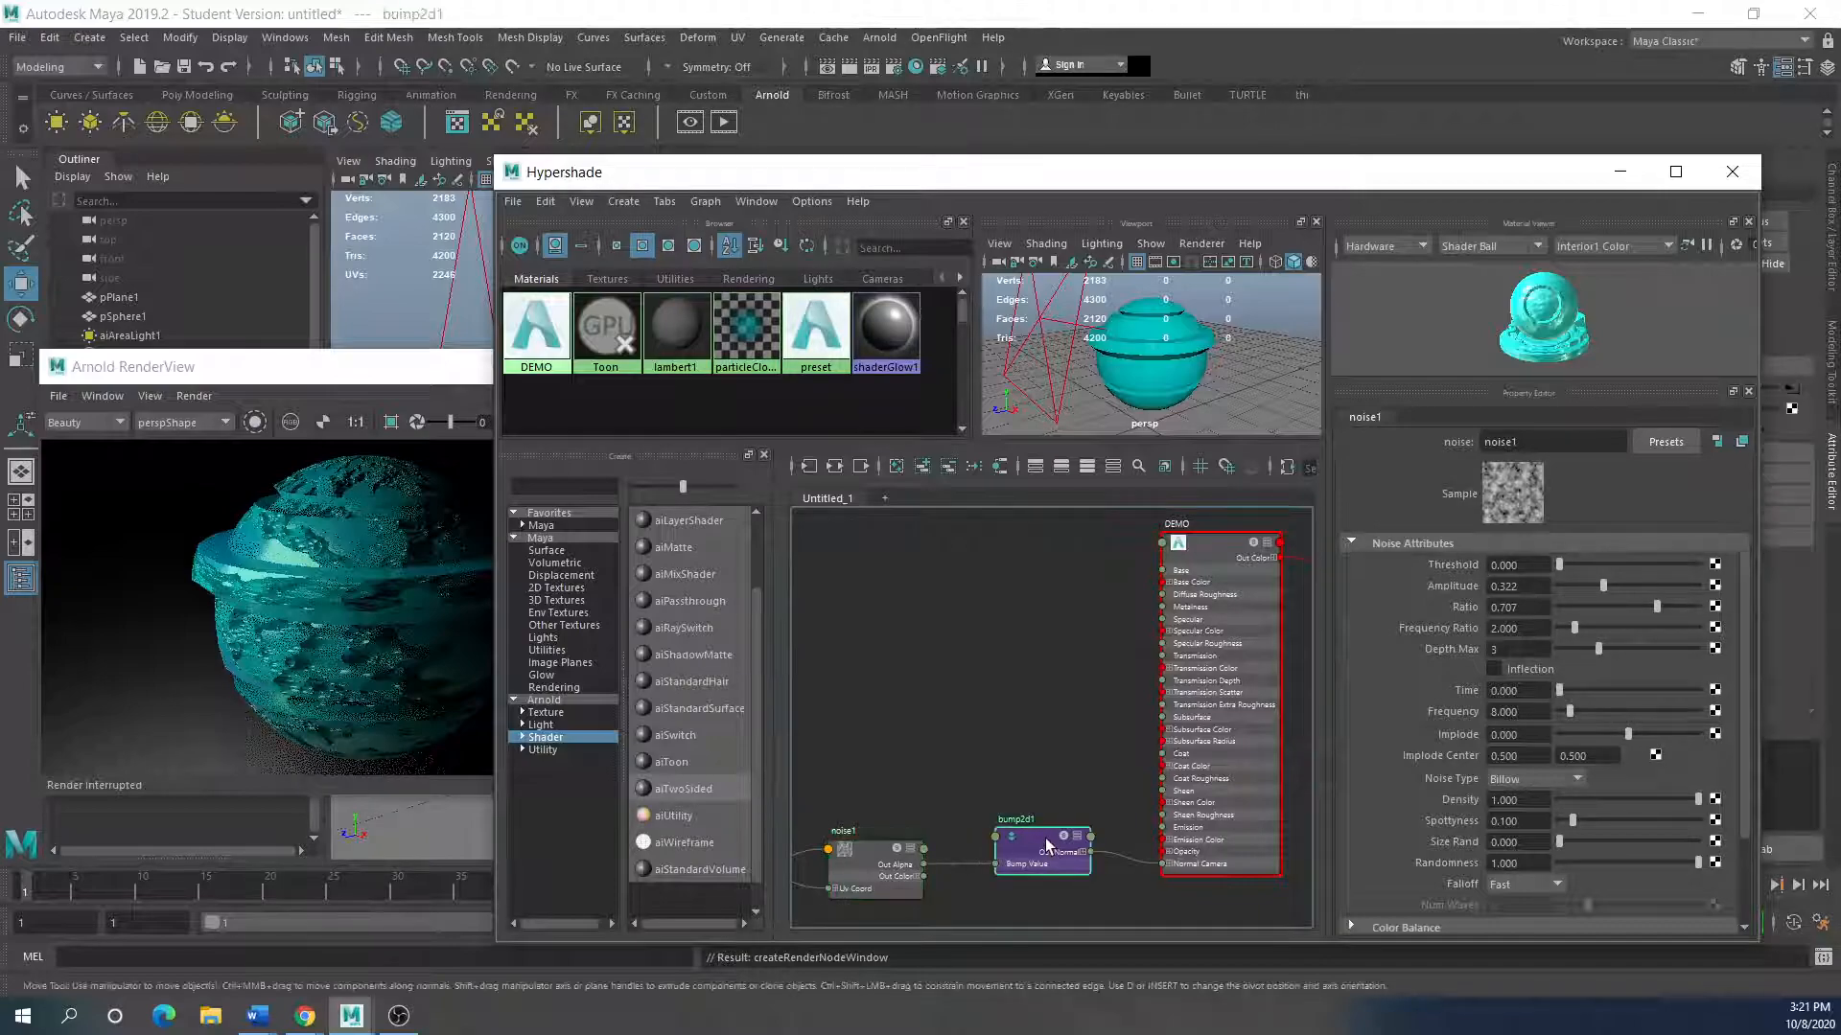
pyautogui.moveTo(1614, 587); pyautogui.dragTo(1632, 592)
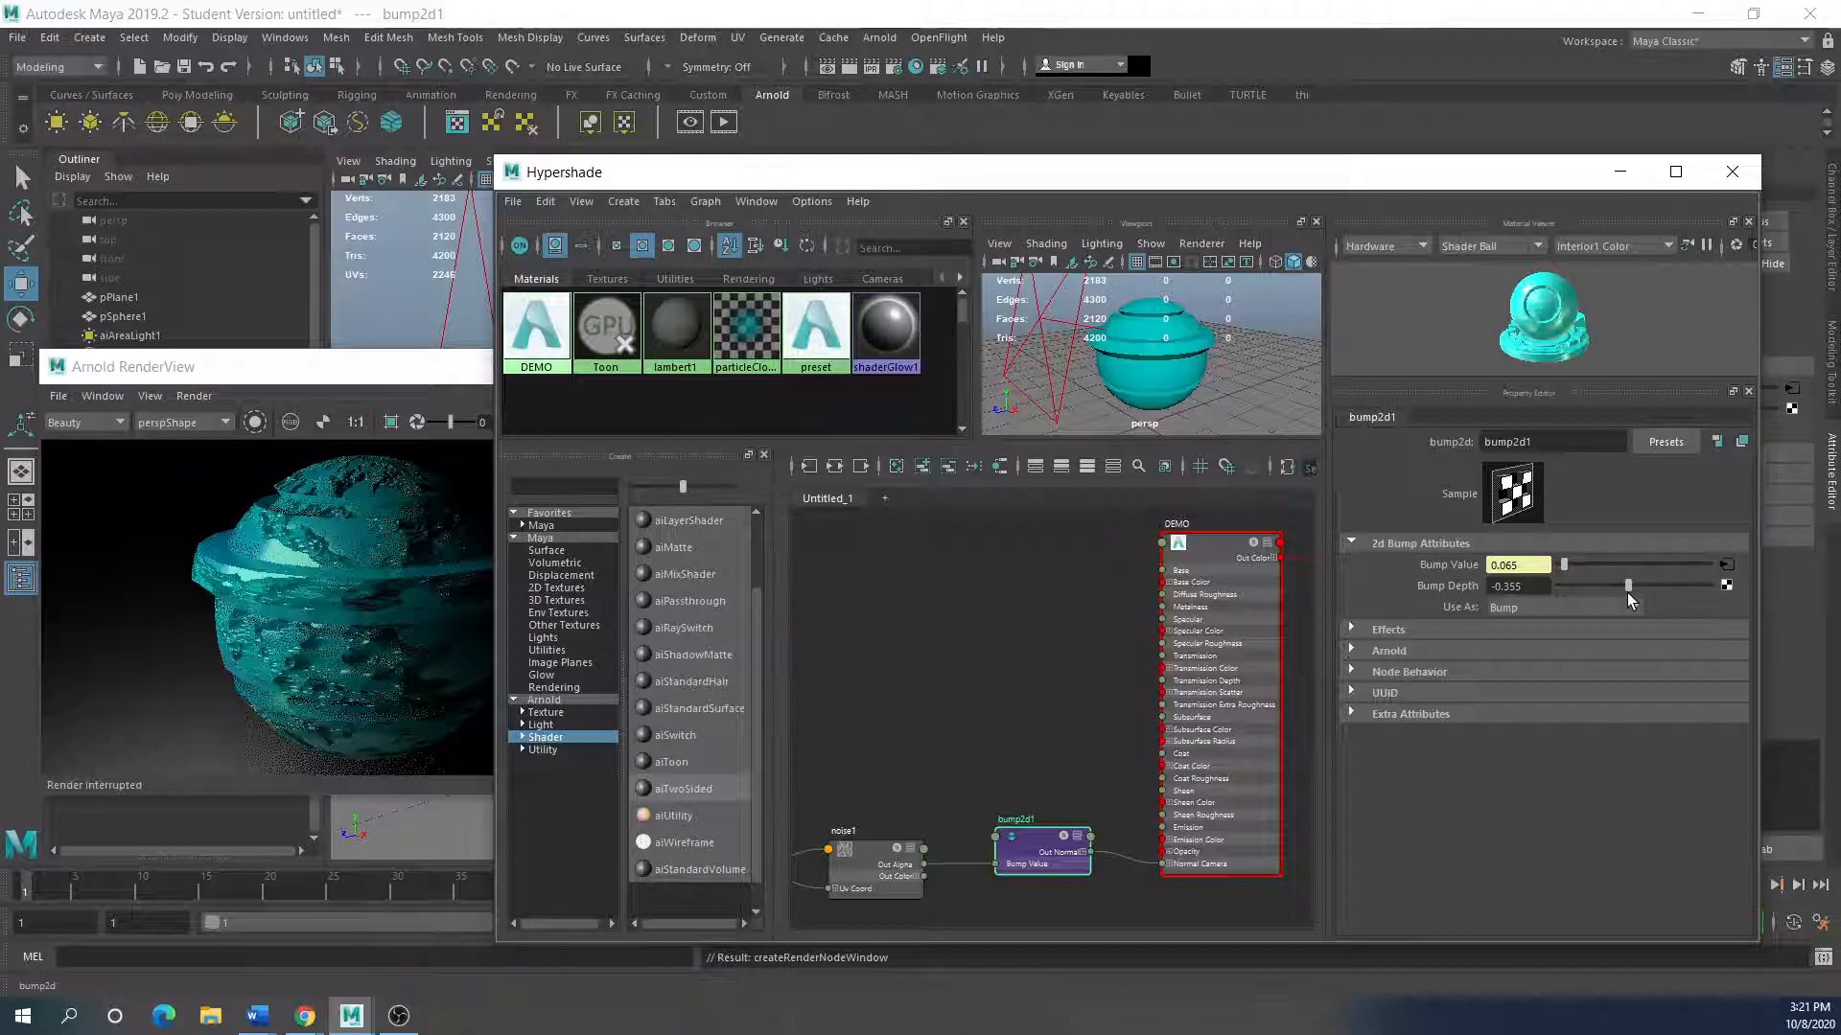
pyautogui.moveTo(401, 381)
pyautogui.mouseDown()
pyautogui.moveTo(361, 376)
pyautogui.moveTo(432, 368)
pyautogui.mouseUp()
pyautogui.click(620, 409)
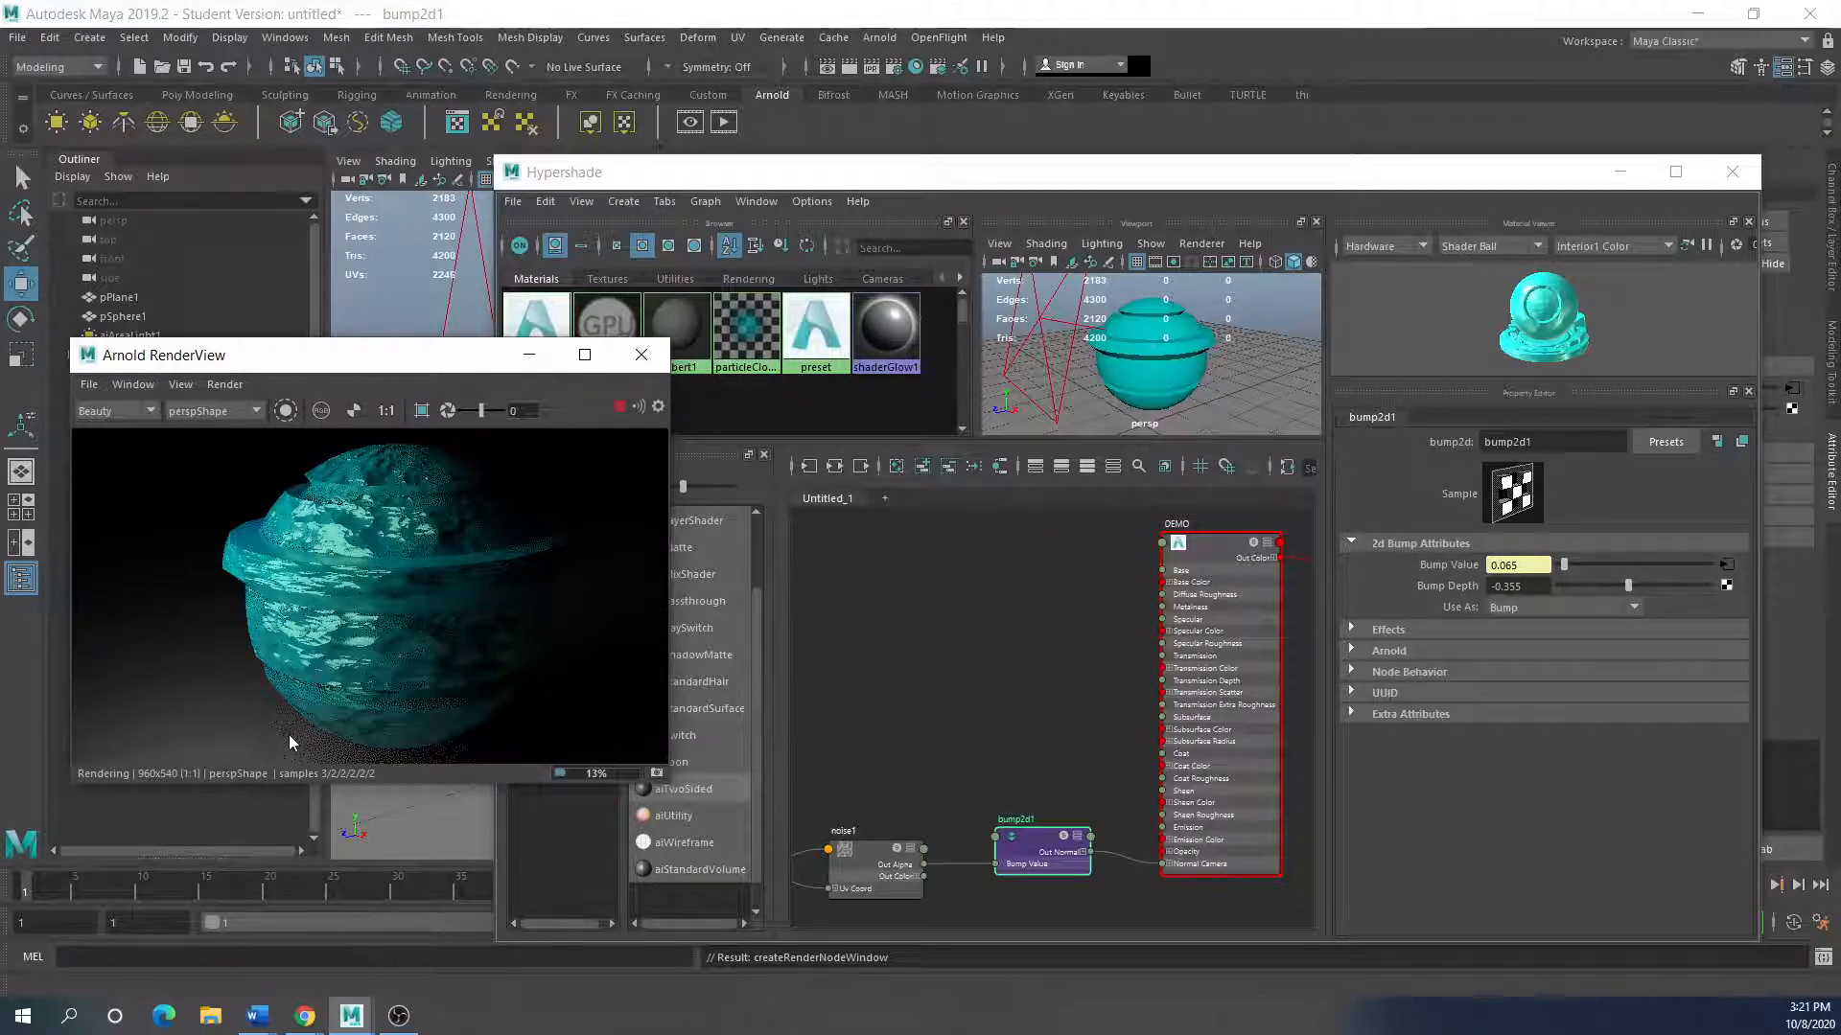
# Step: Raise the noise texture's threshold to 0.832, previewing it in a cropped render region over one side of the sphere
pyautogui.click(871, 854)
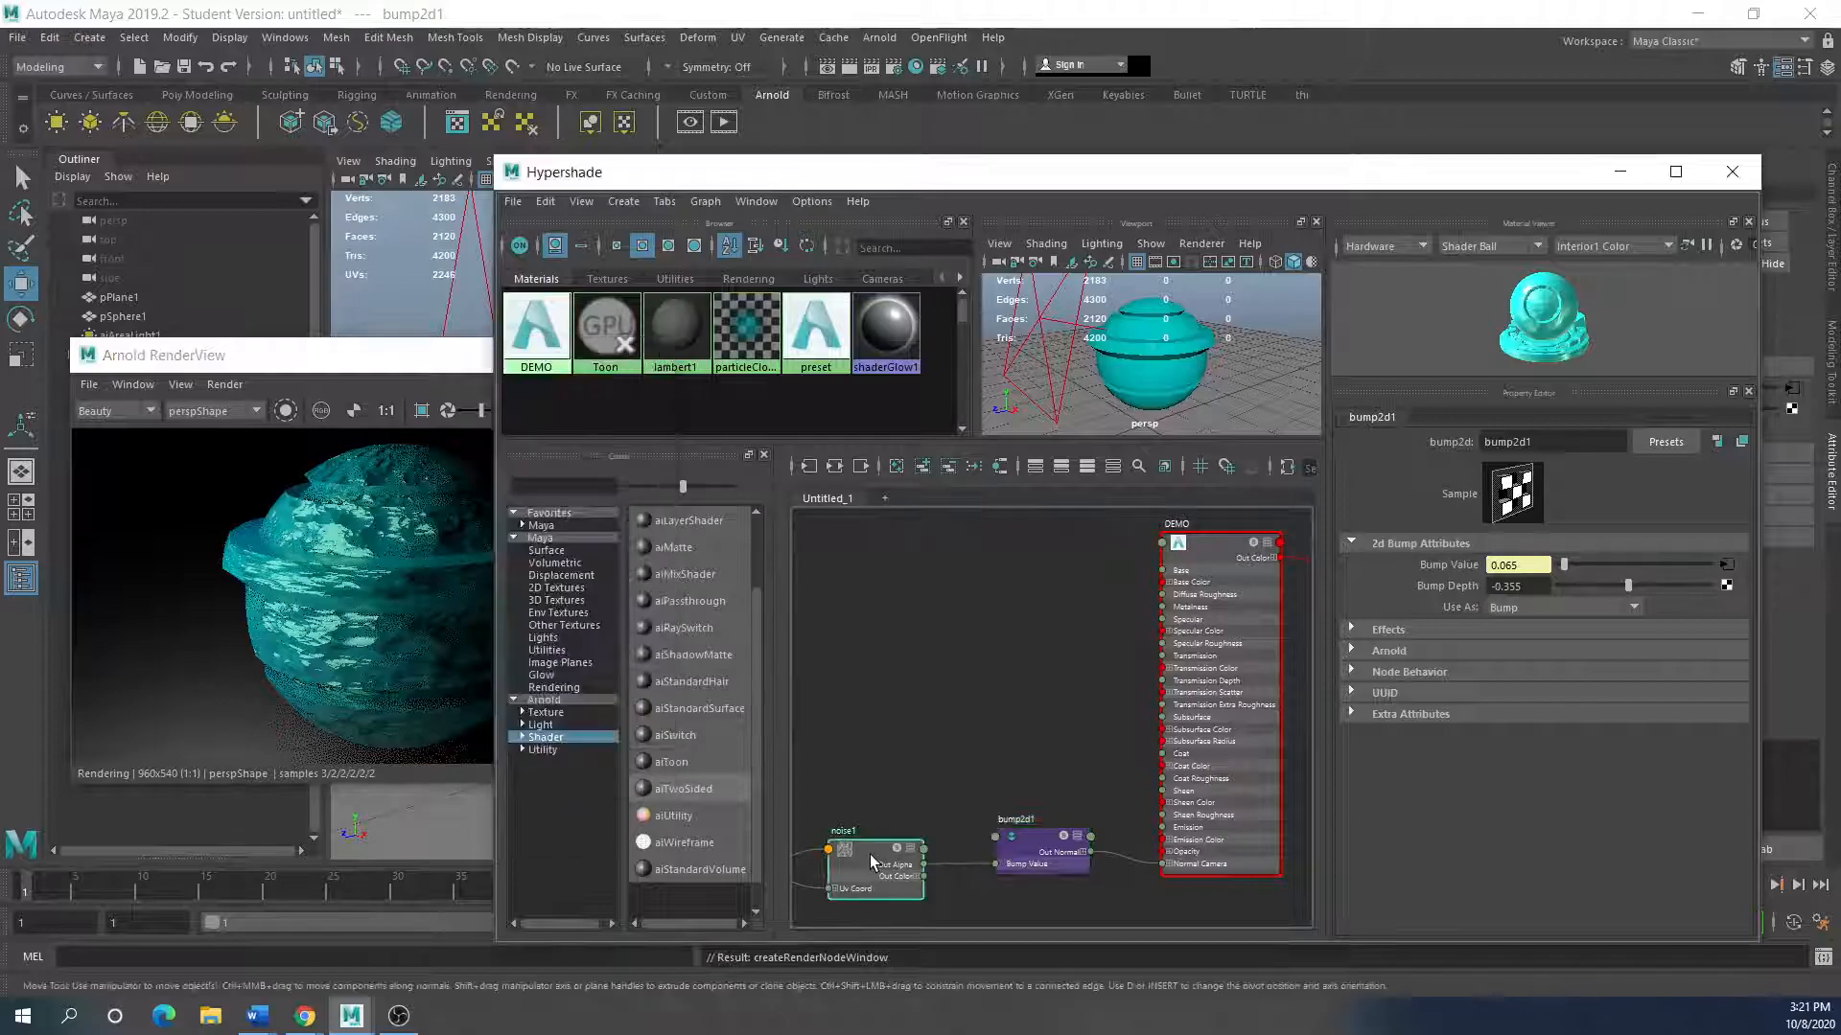
pyautogui.click(1562, 568)
pyautogui.moveTo(1561, 573); pyautogui.dragTo(1578, 565)
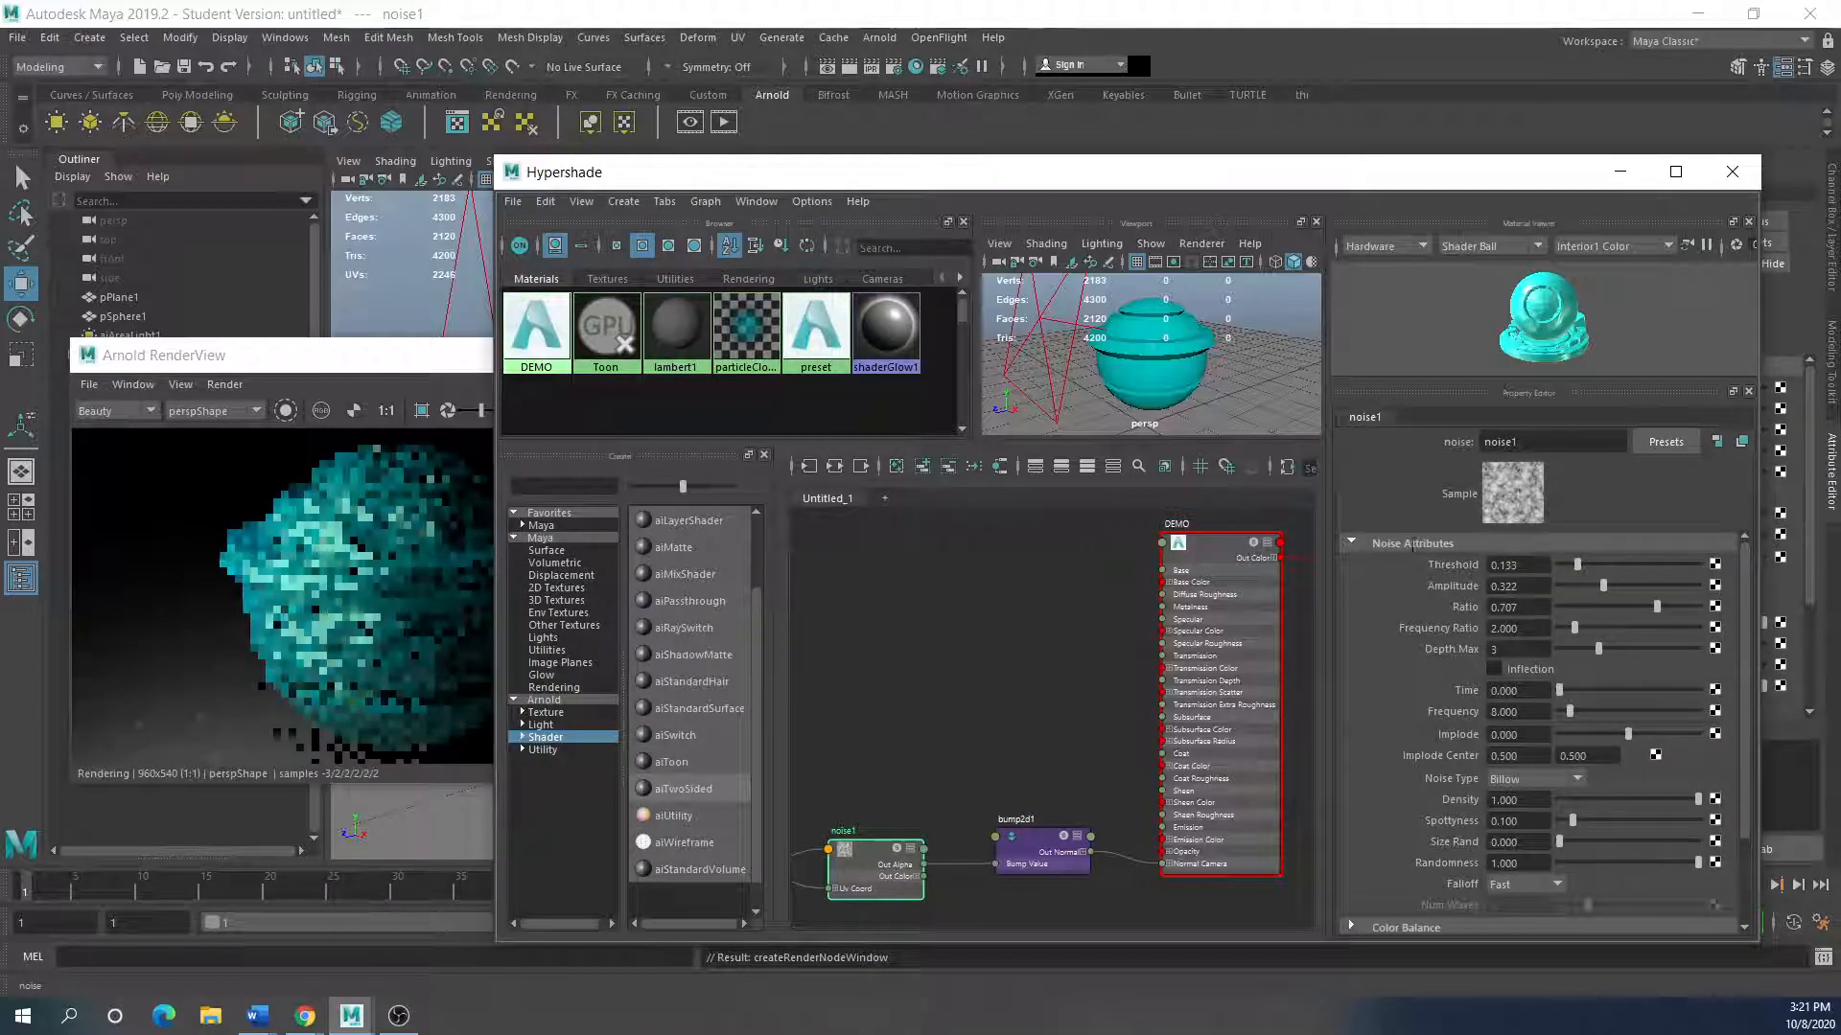
pyautogui.click(421, 410)
pyautogui.moveTo(219, 515); pyautogui.dragTo(375, 698)
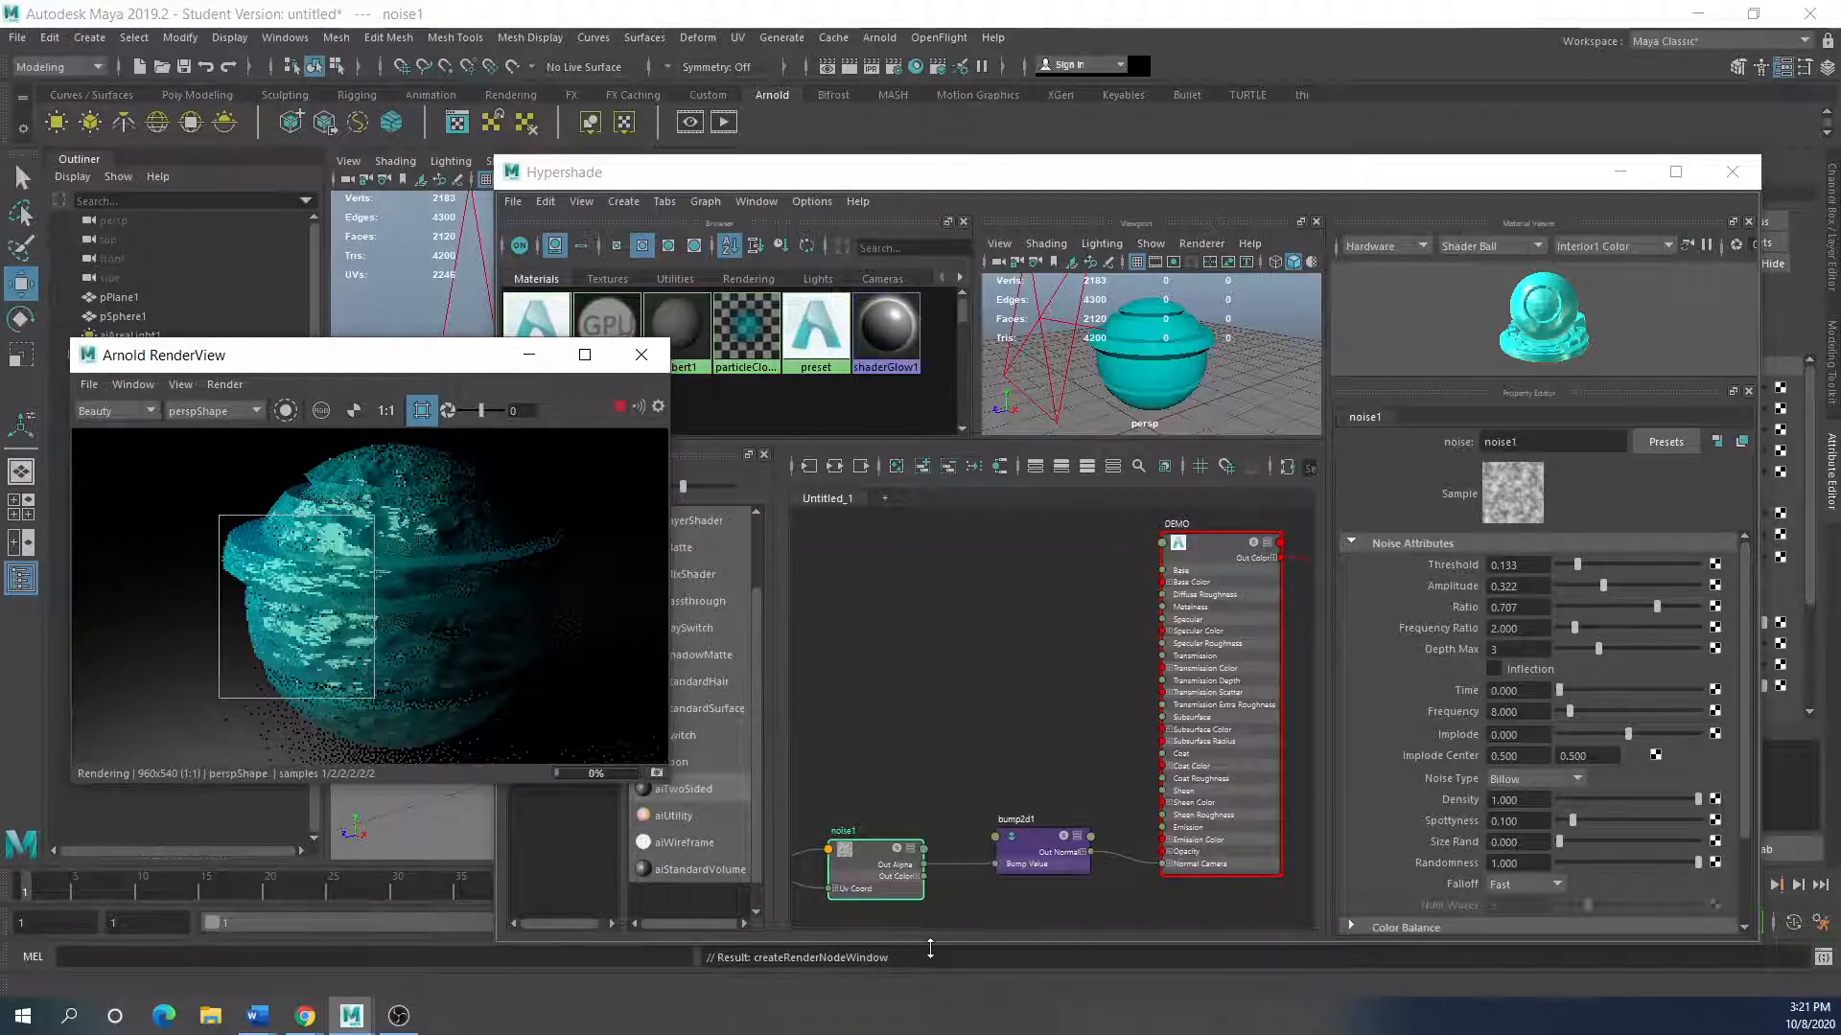
pyautogui.moveTo(1577, 565); pyautogui.dragTo(1666, 573)
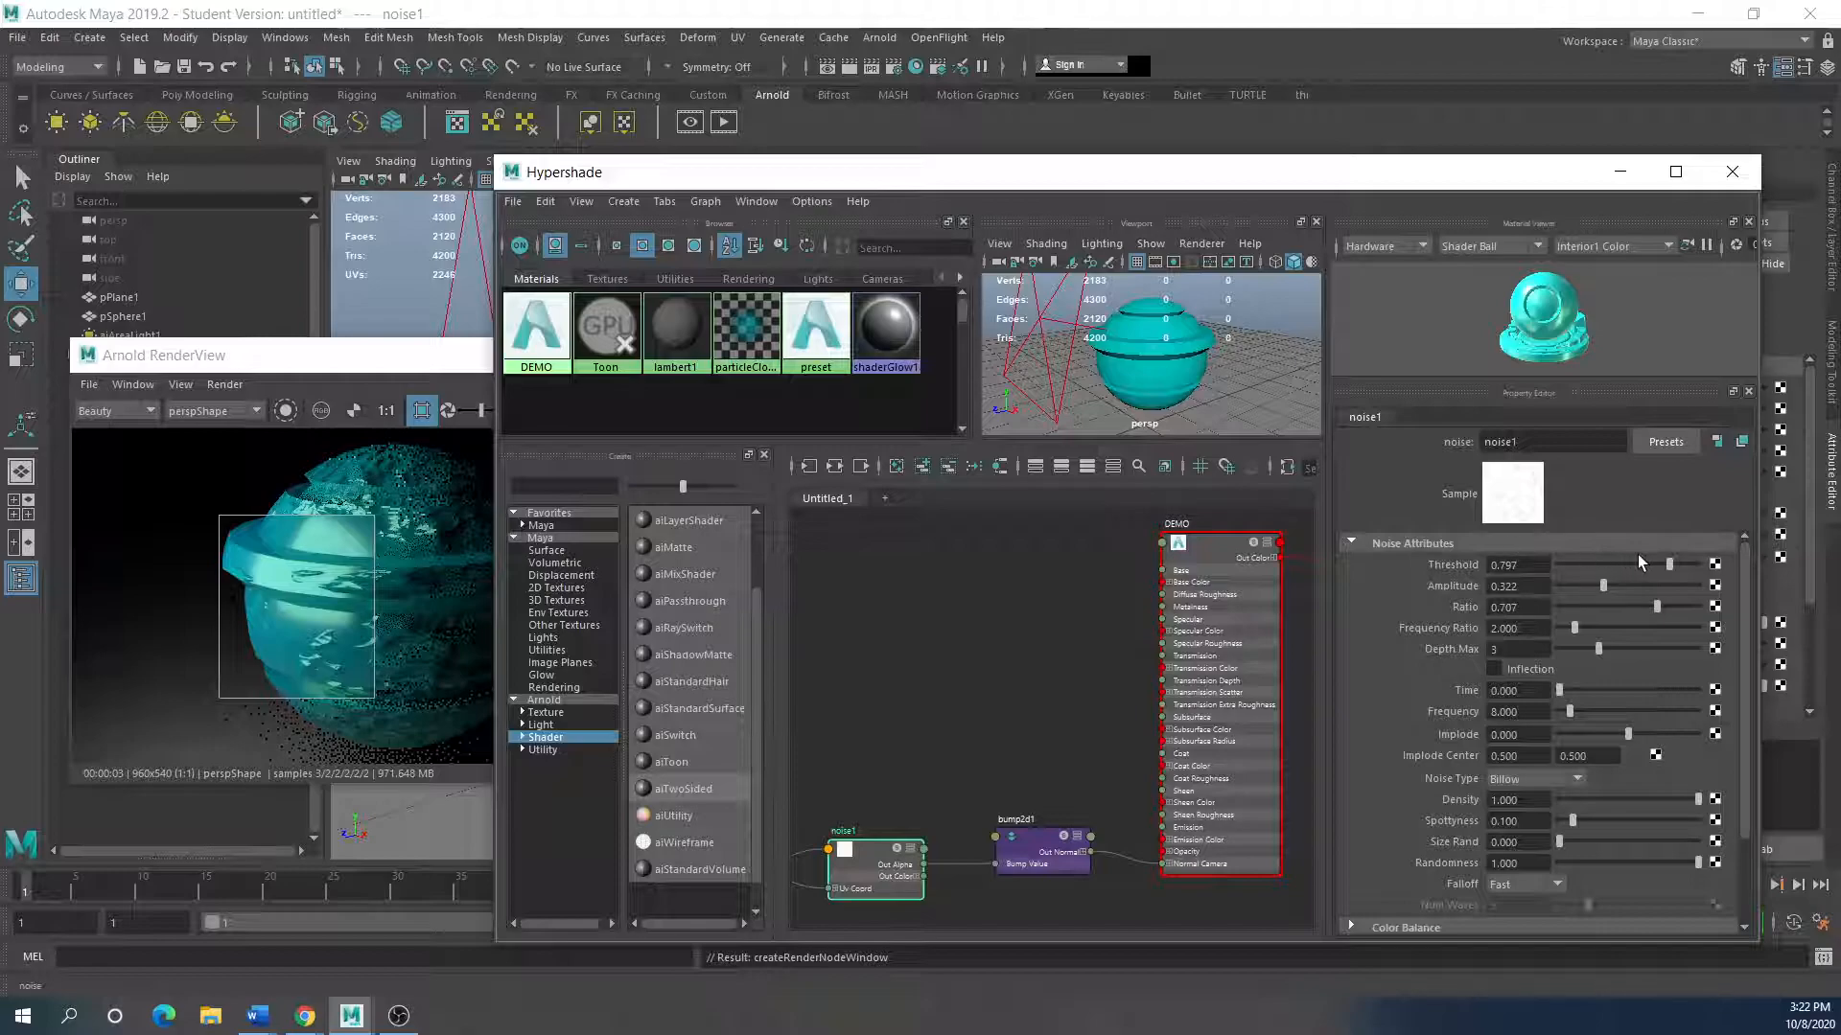
pyautogui.moveTo(1671, 568); pyautogui.dragTo(1674, 568)
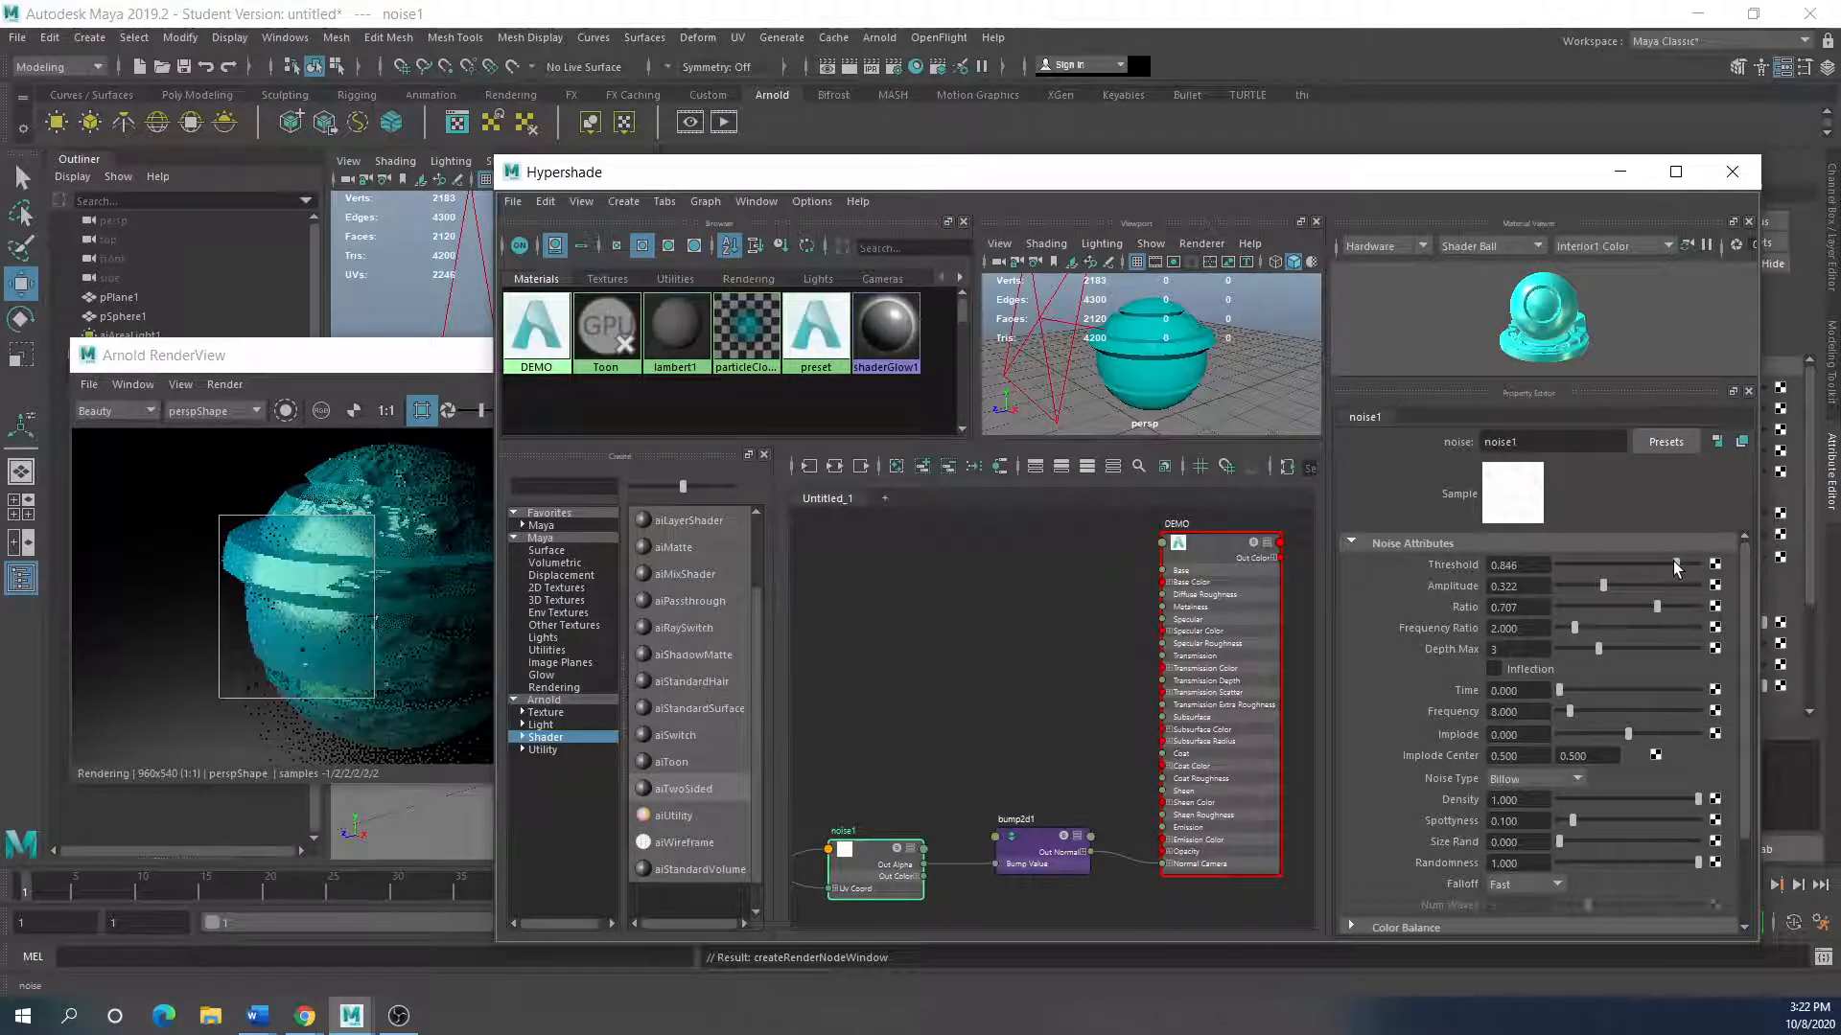
# Step: Set the bump depth to -0.935 and turn off the render region to render the full sphere again
pyautogui.click(1038, 842)
pyautogui.moveTo(1630, 585); pyautogui.dragTo(1620, 586)
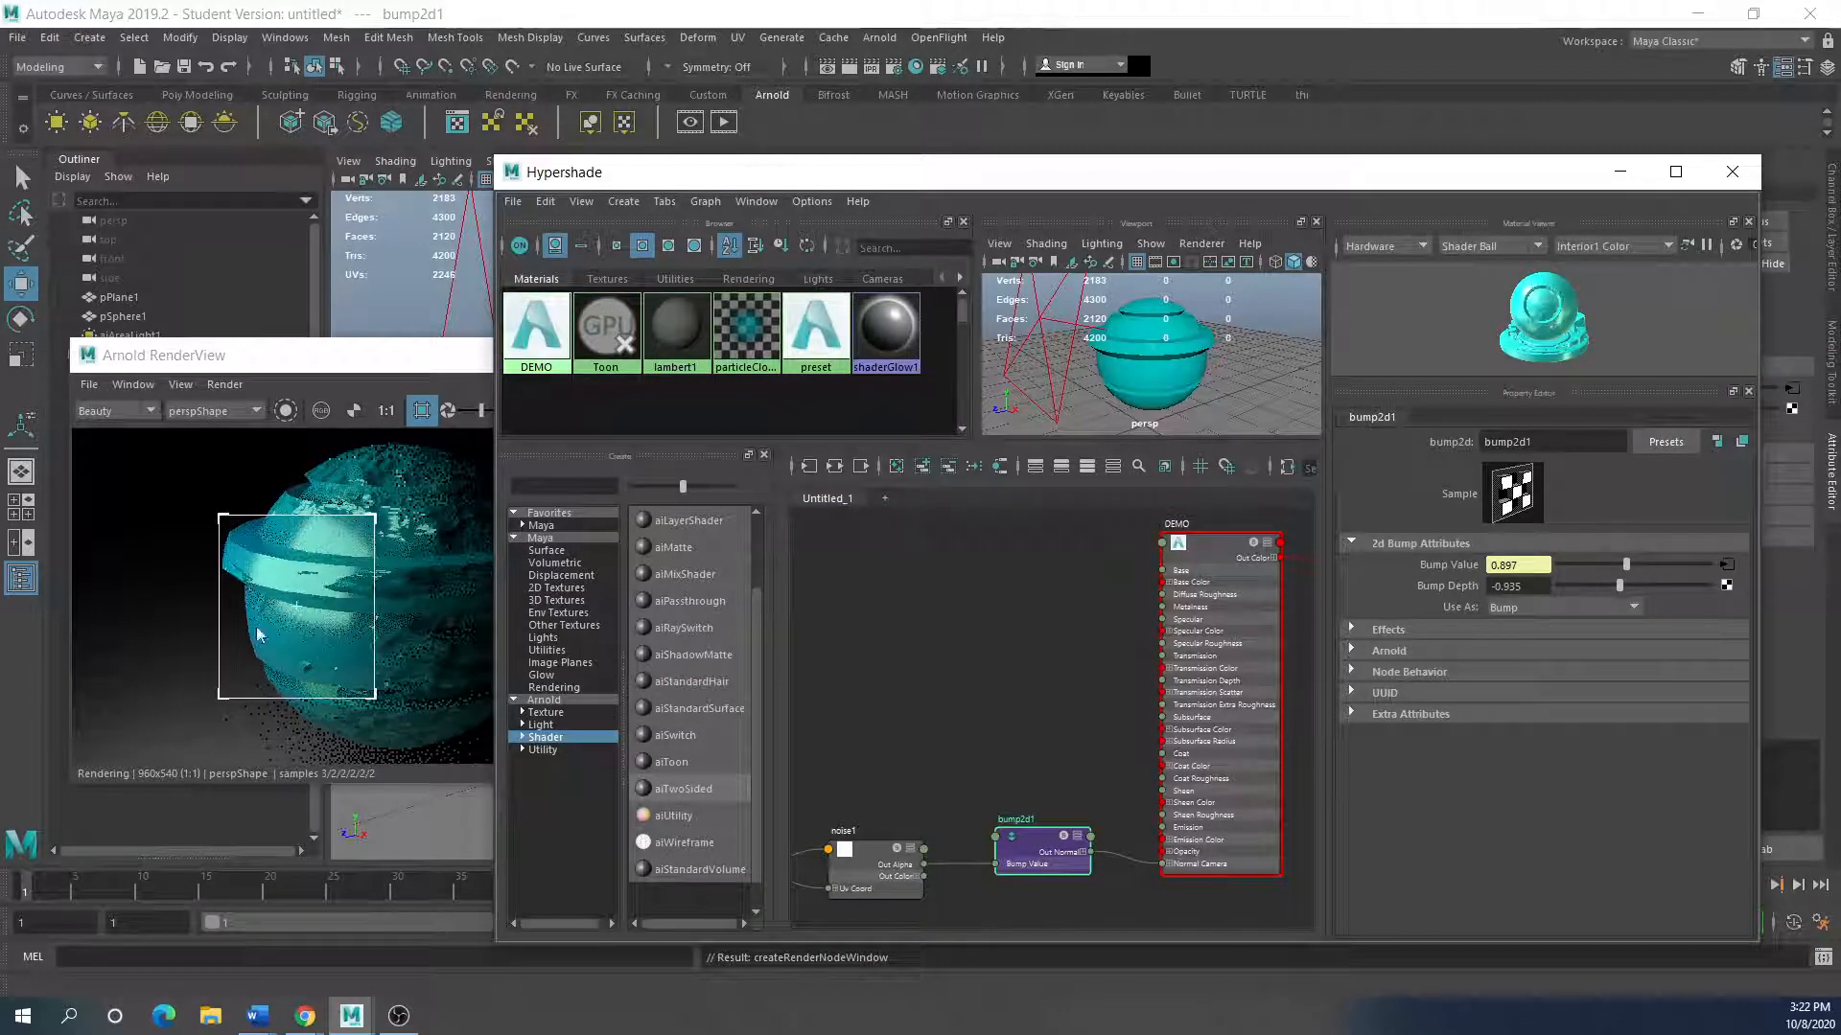
pyautogui.scroll(-2, 356, 662)
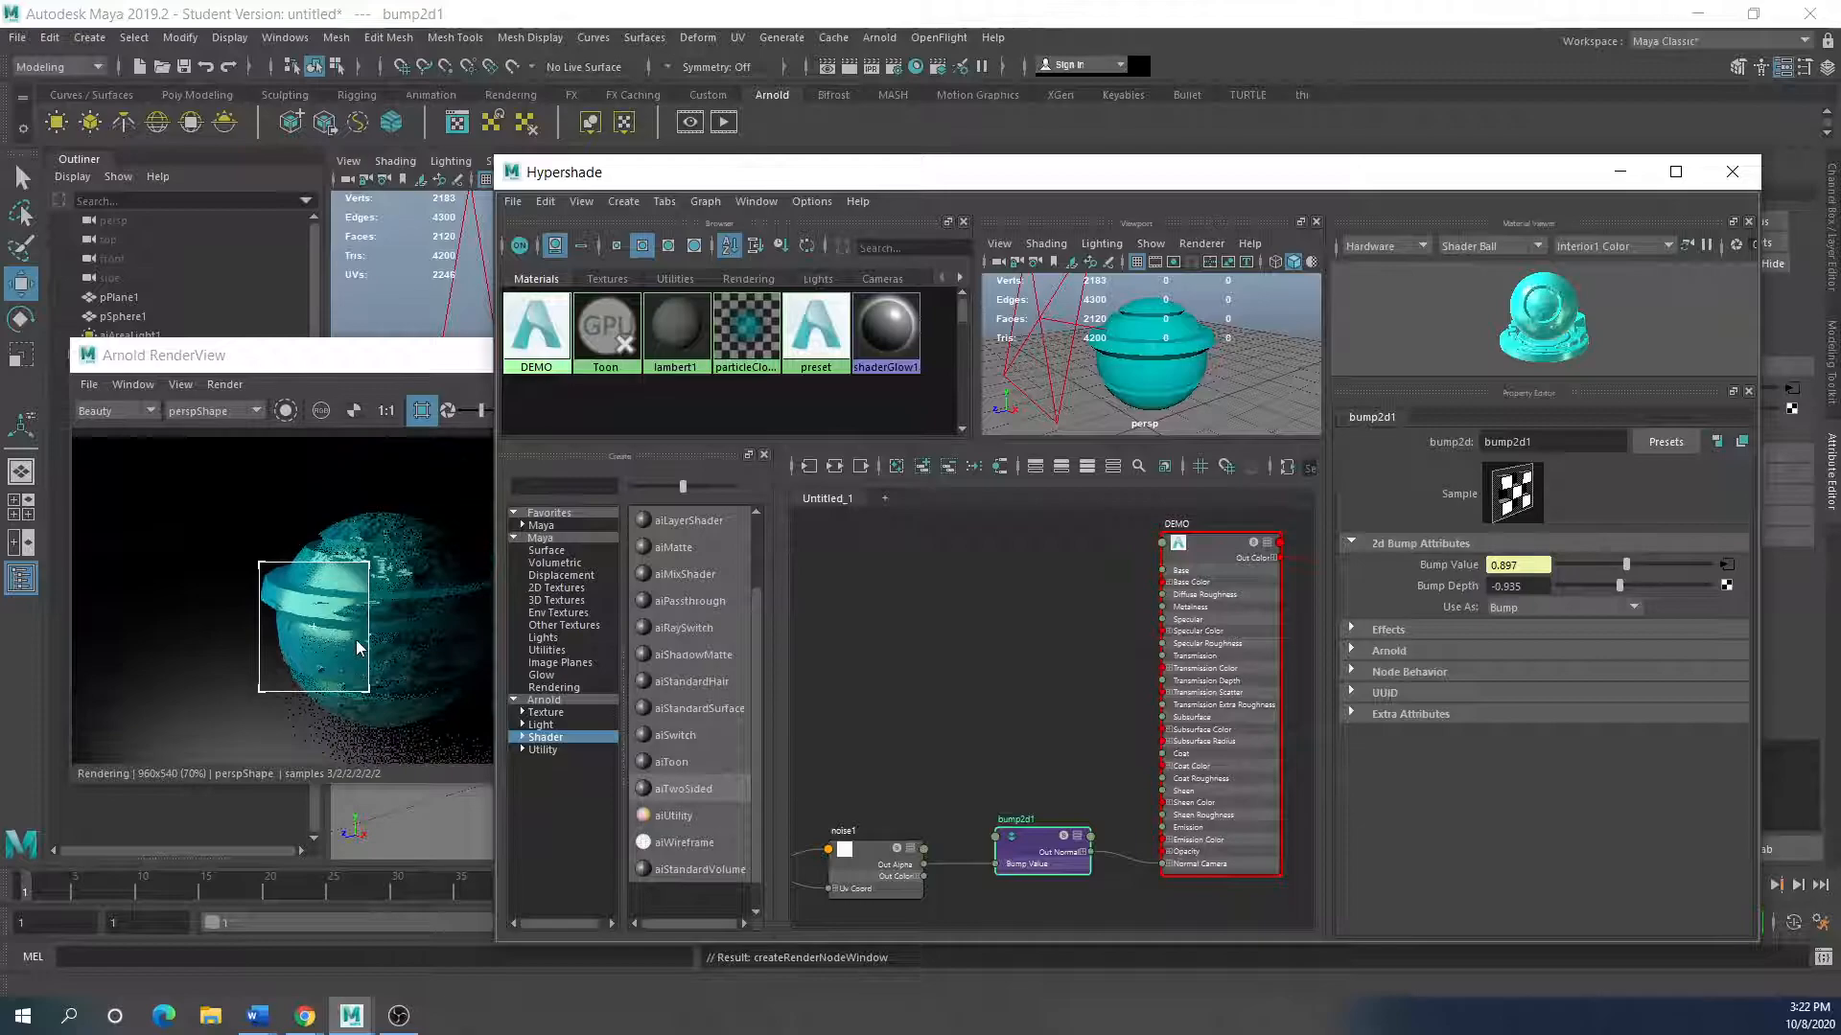
pyautogui.click(419, 414)
pyautogui.moveTo(391, 370); pyautogui.dragTo(356, 366)
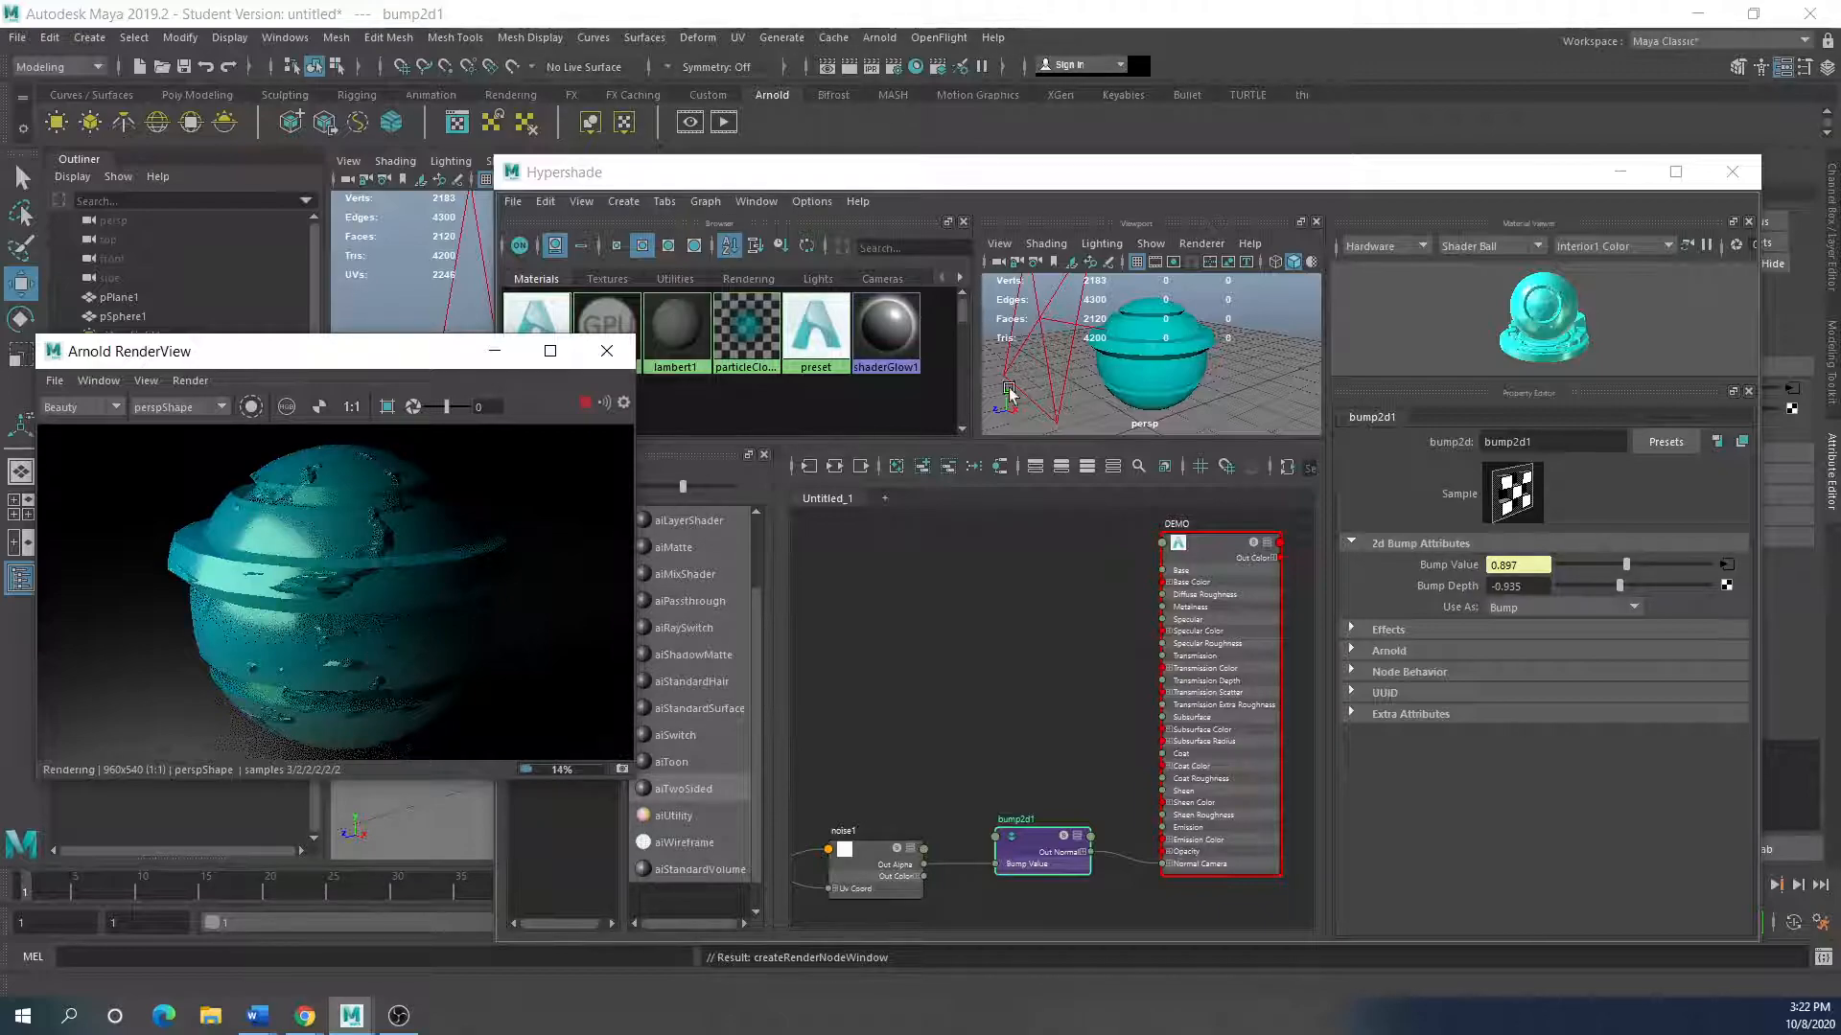
# Step: Turn on smooth mesh preview for the sphere and move the noise node above the bump node in the graph
pyautogui.click(1141, 372)
pyautogui.press('3')
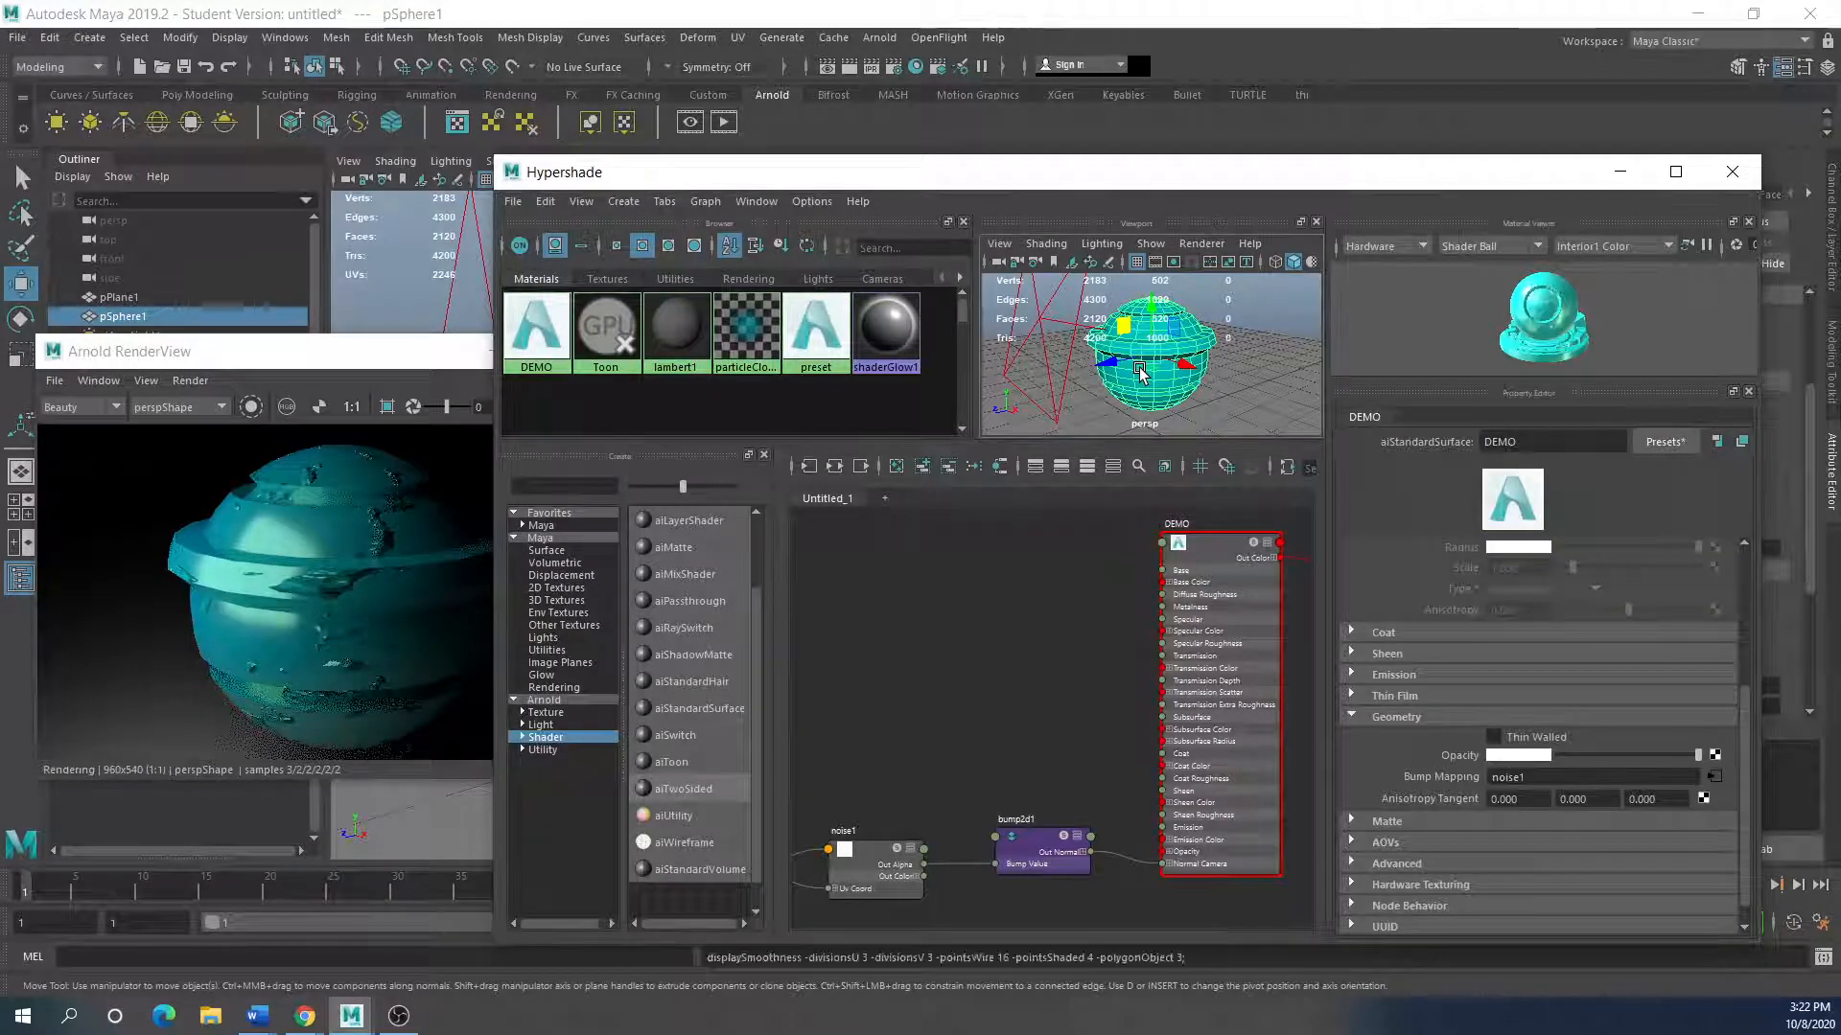
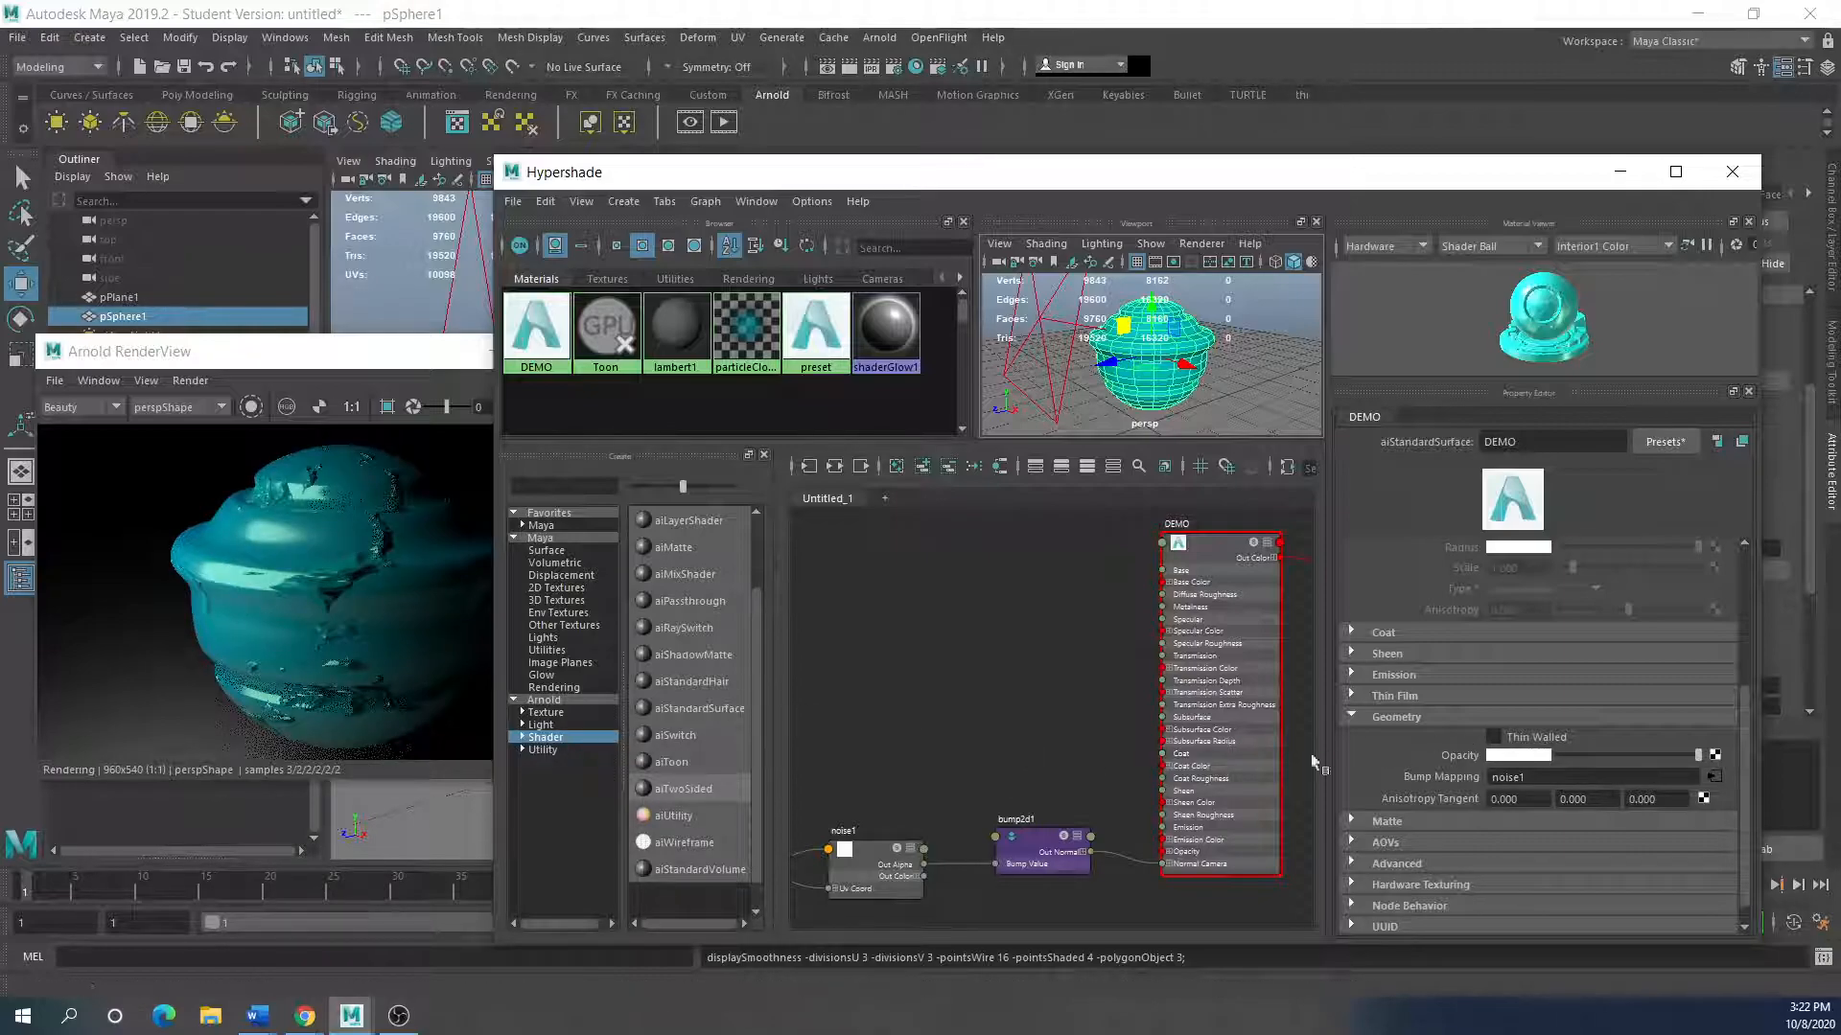
pyautogui.moveTo(867, 853); pyautogui.dragTo(905, 771)
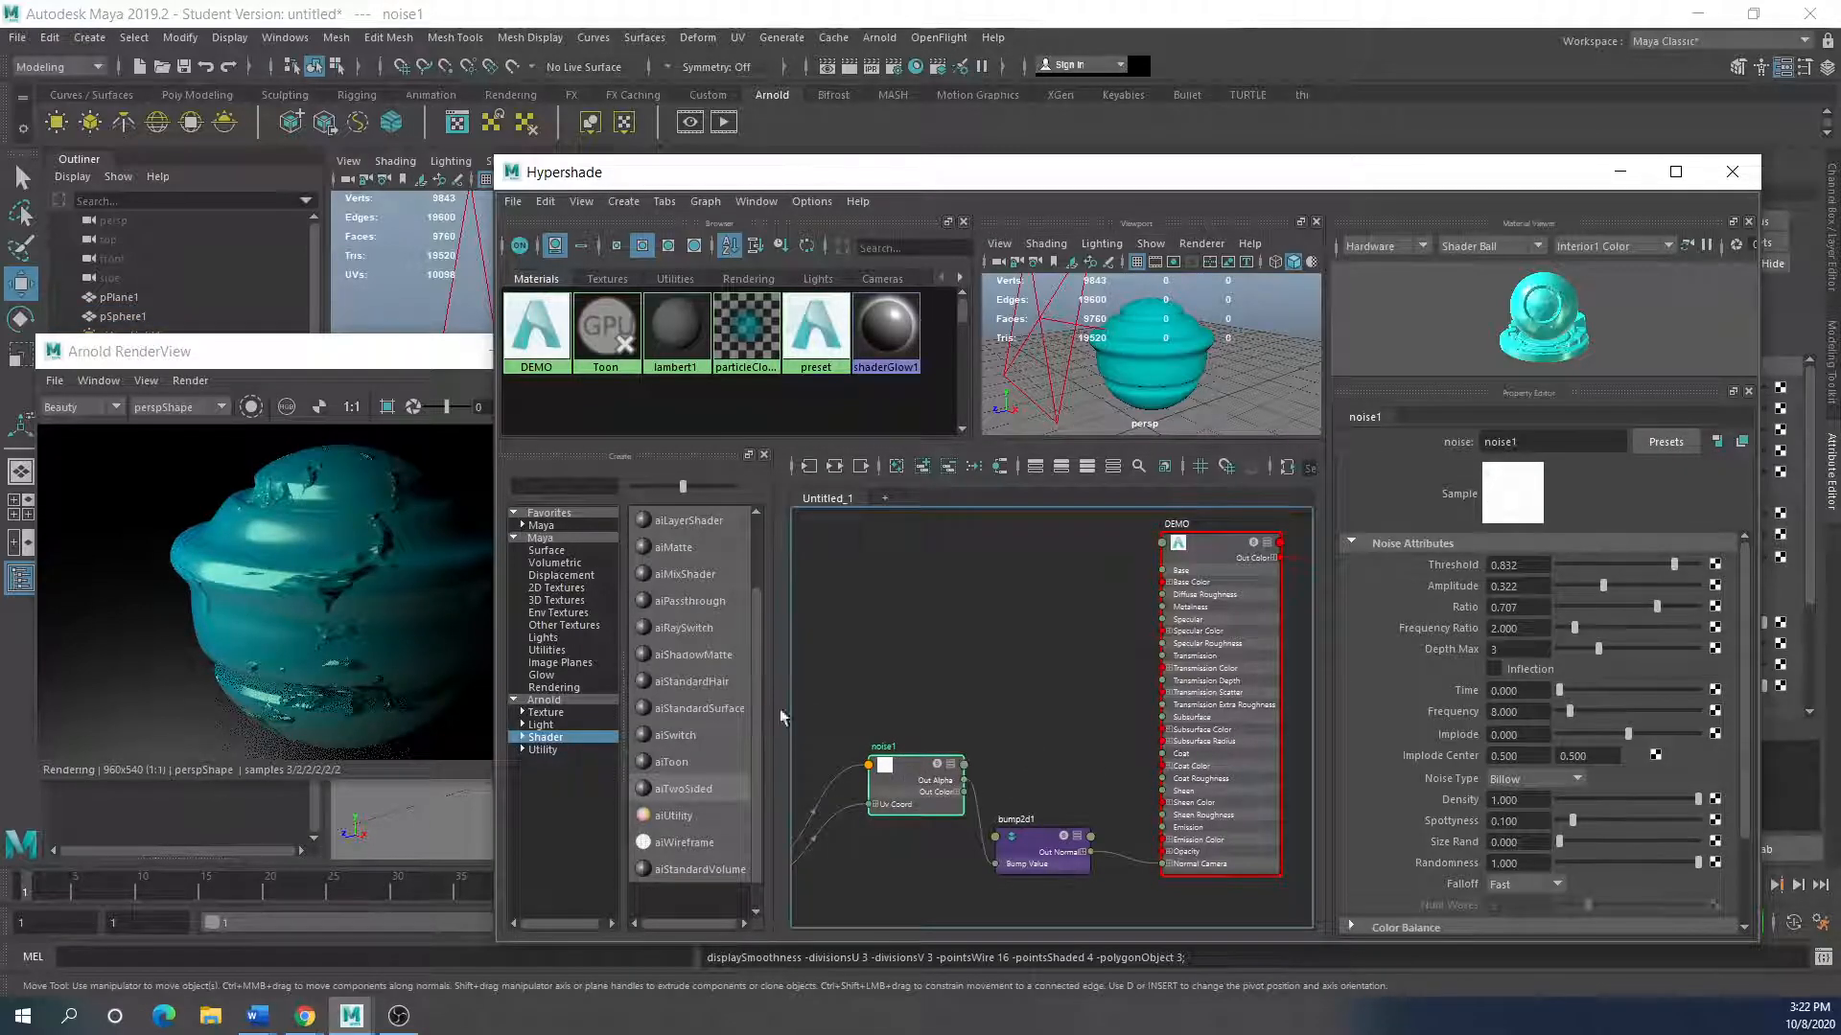
# Step: Arrange the Hypershade and the Arnold RenderView side by side so the full render can be seen
pyautogui.moveTo(313, 349); pyautogui.dragTo(304, 373)
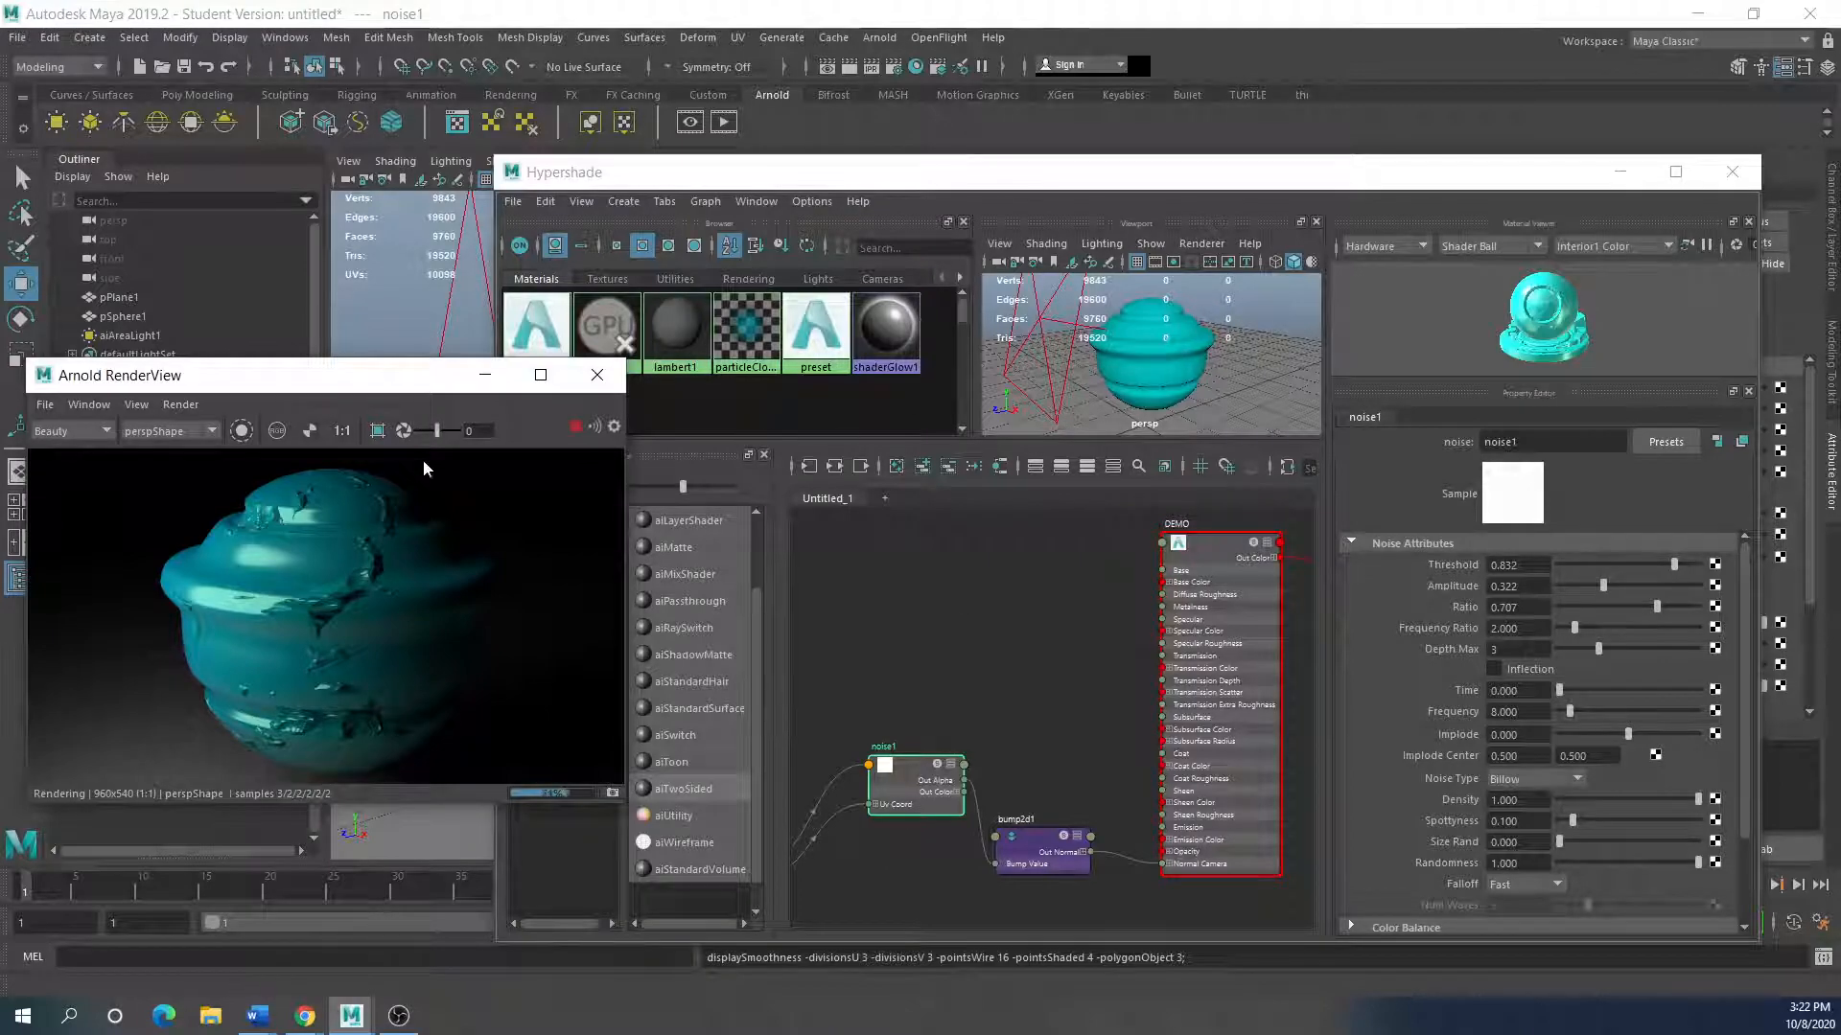
pyautogui.moveTo(814, 173); pyautogui.dragTo(597, 627)
pyautogui.moveTo(257, 378); pyautogui.dragTo(1102, 273)
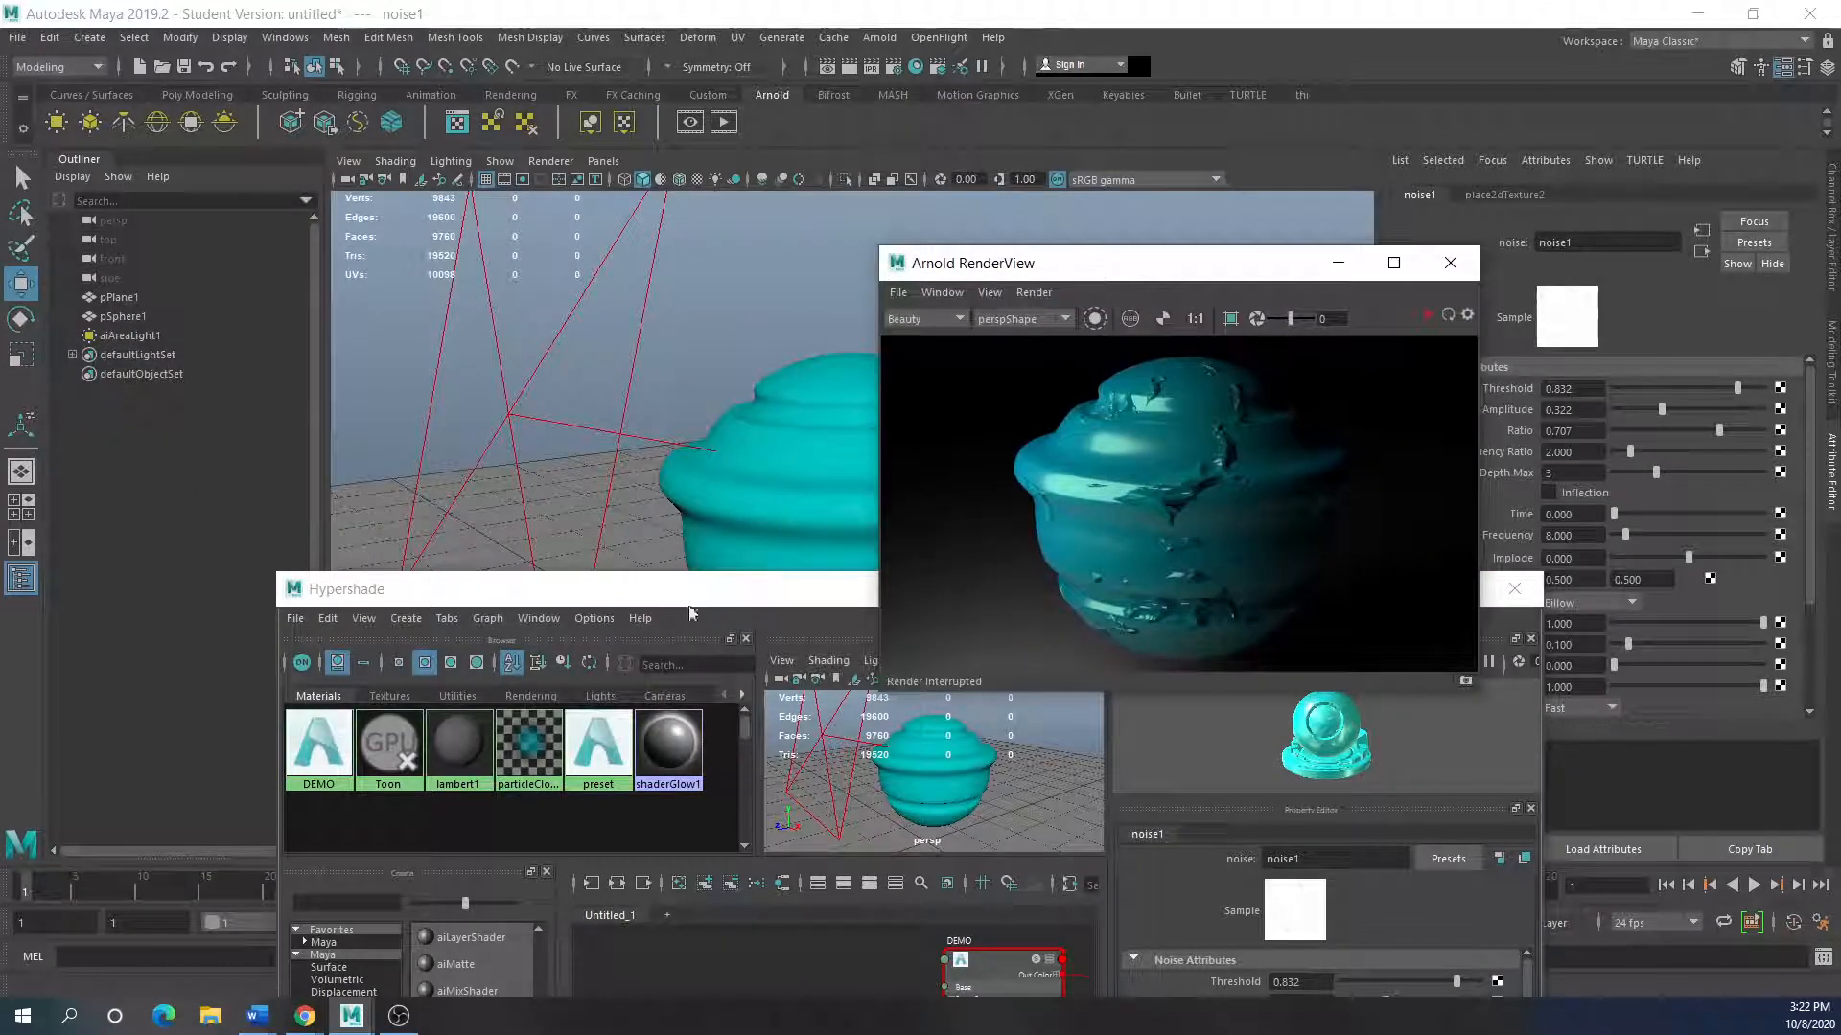
pyautogui.moveTo(706, 602); pyautogui.dragTo(617, 276)
pyautogui.moveTo(193, 249); pyautogui.dragTo(673, 231)
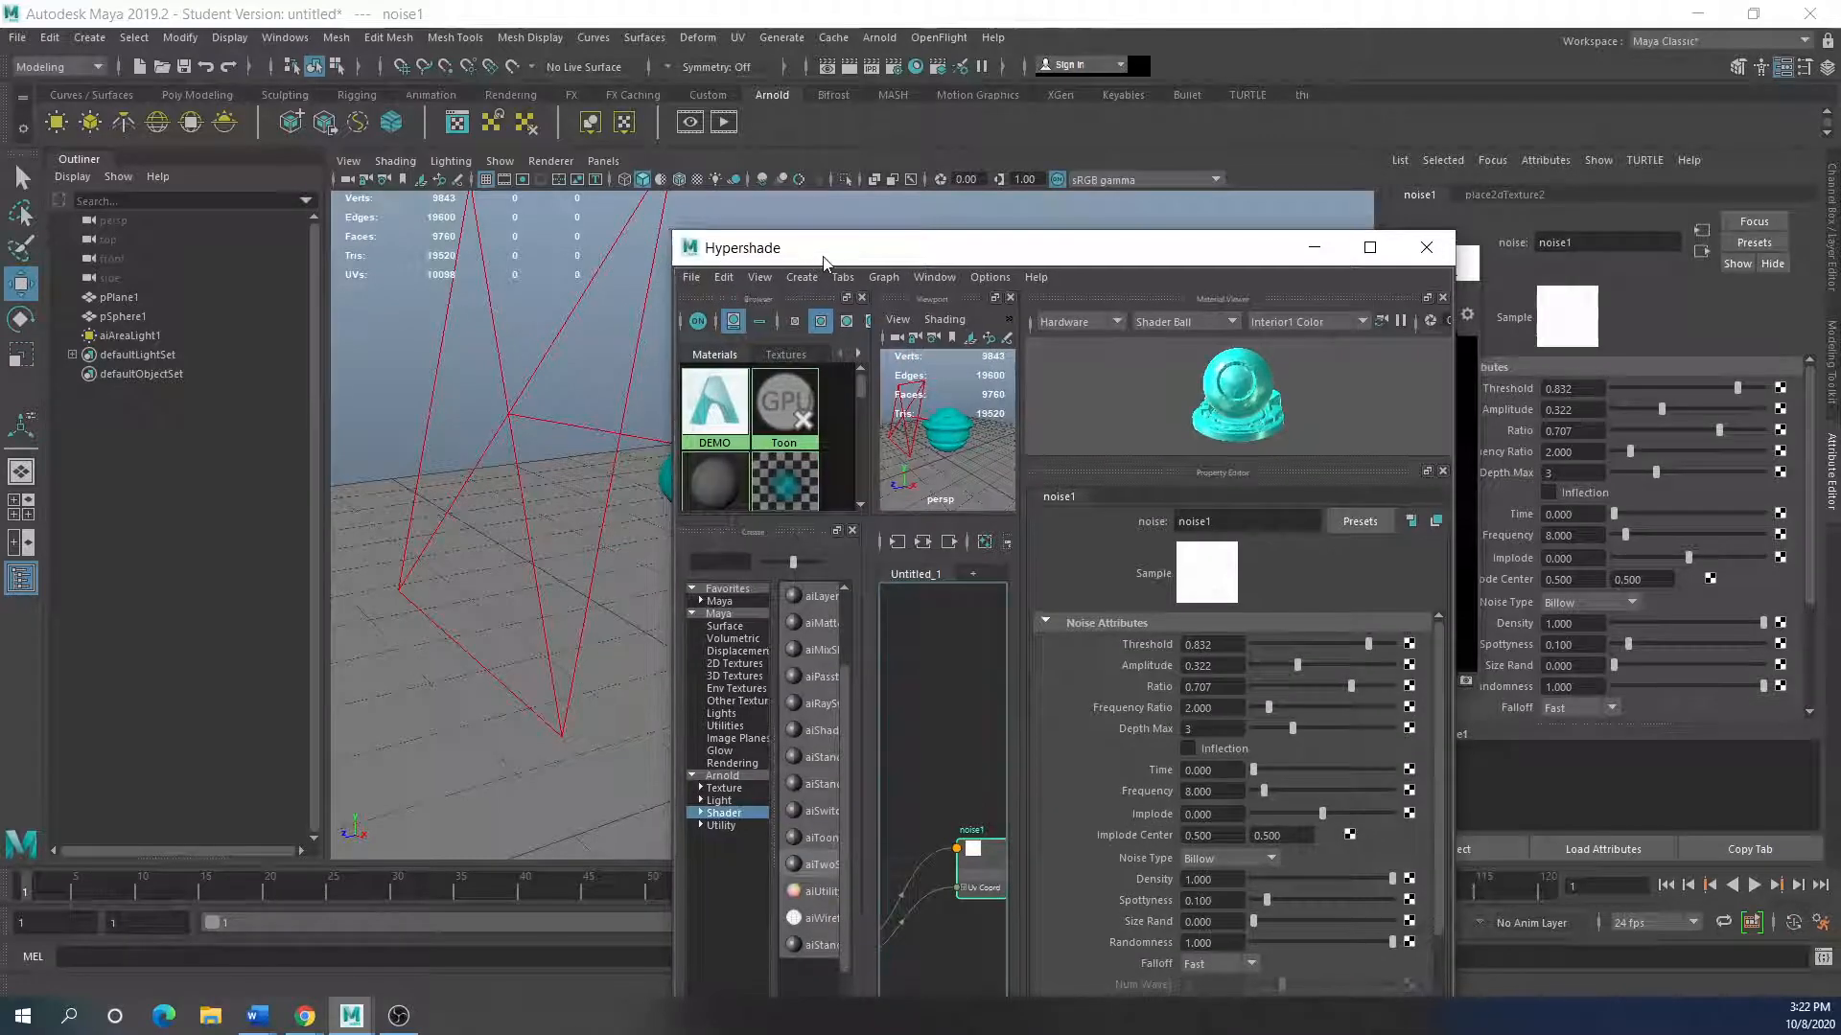
pyautogui.moveTo(822, 262); pyautogui.dragTo(322, 145)
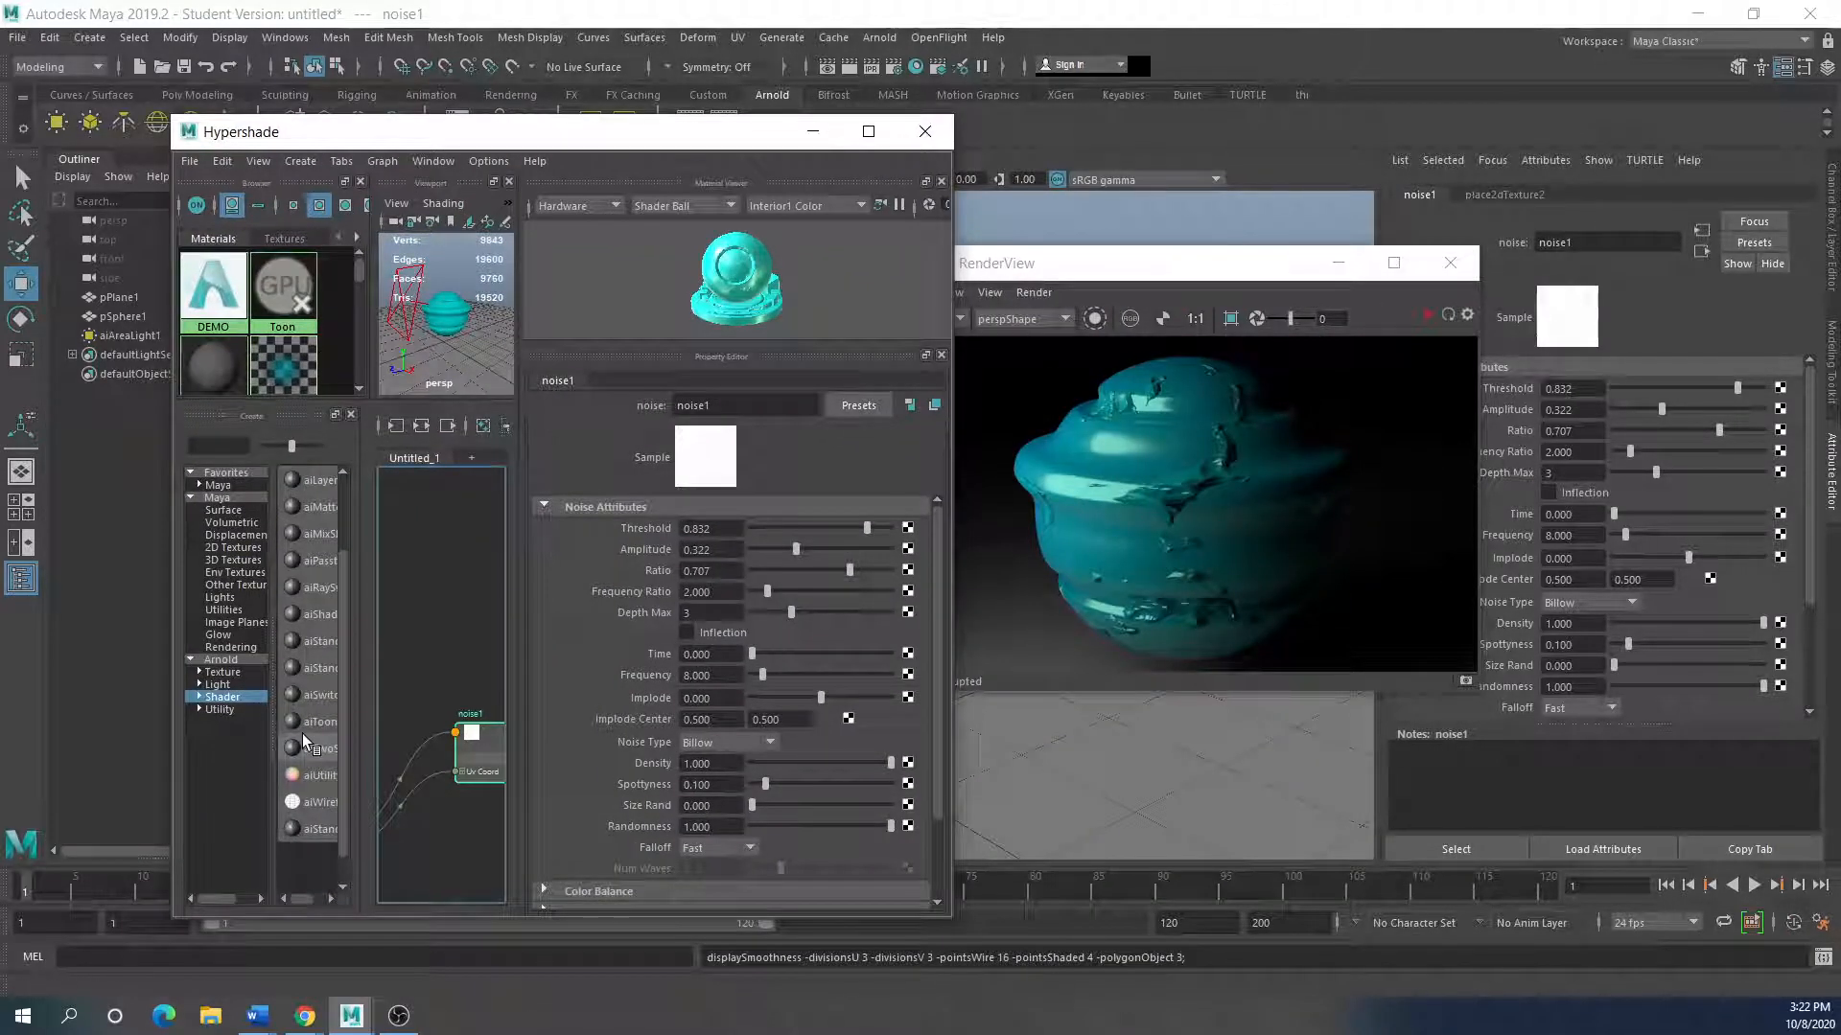
pyautogui.moveTo(606, 144)
pyautogui.mouseDown()
pyautogui.moveTo(612, 222)
pyautogui.moveTo(651, 196)
pyautogui.moveTo(587, 170)
pyautogui.mouseUp()
pyautogui.moveTo(1243, 260); pyautogui.dragTo(1175, 310)
pyautogui.moveTo(658, 163); pyautogui.dragTo(640, 170)
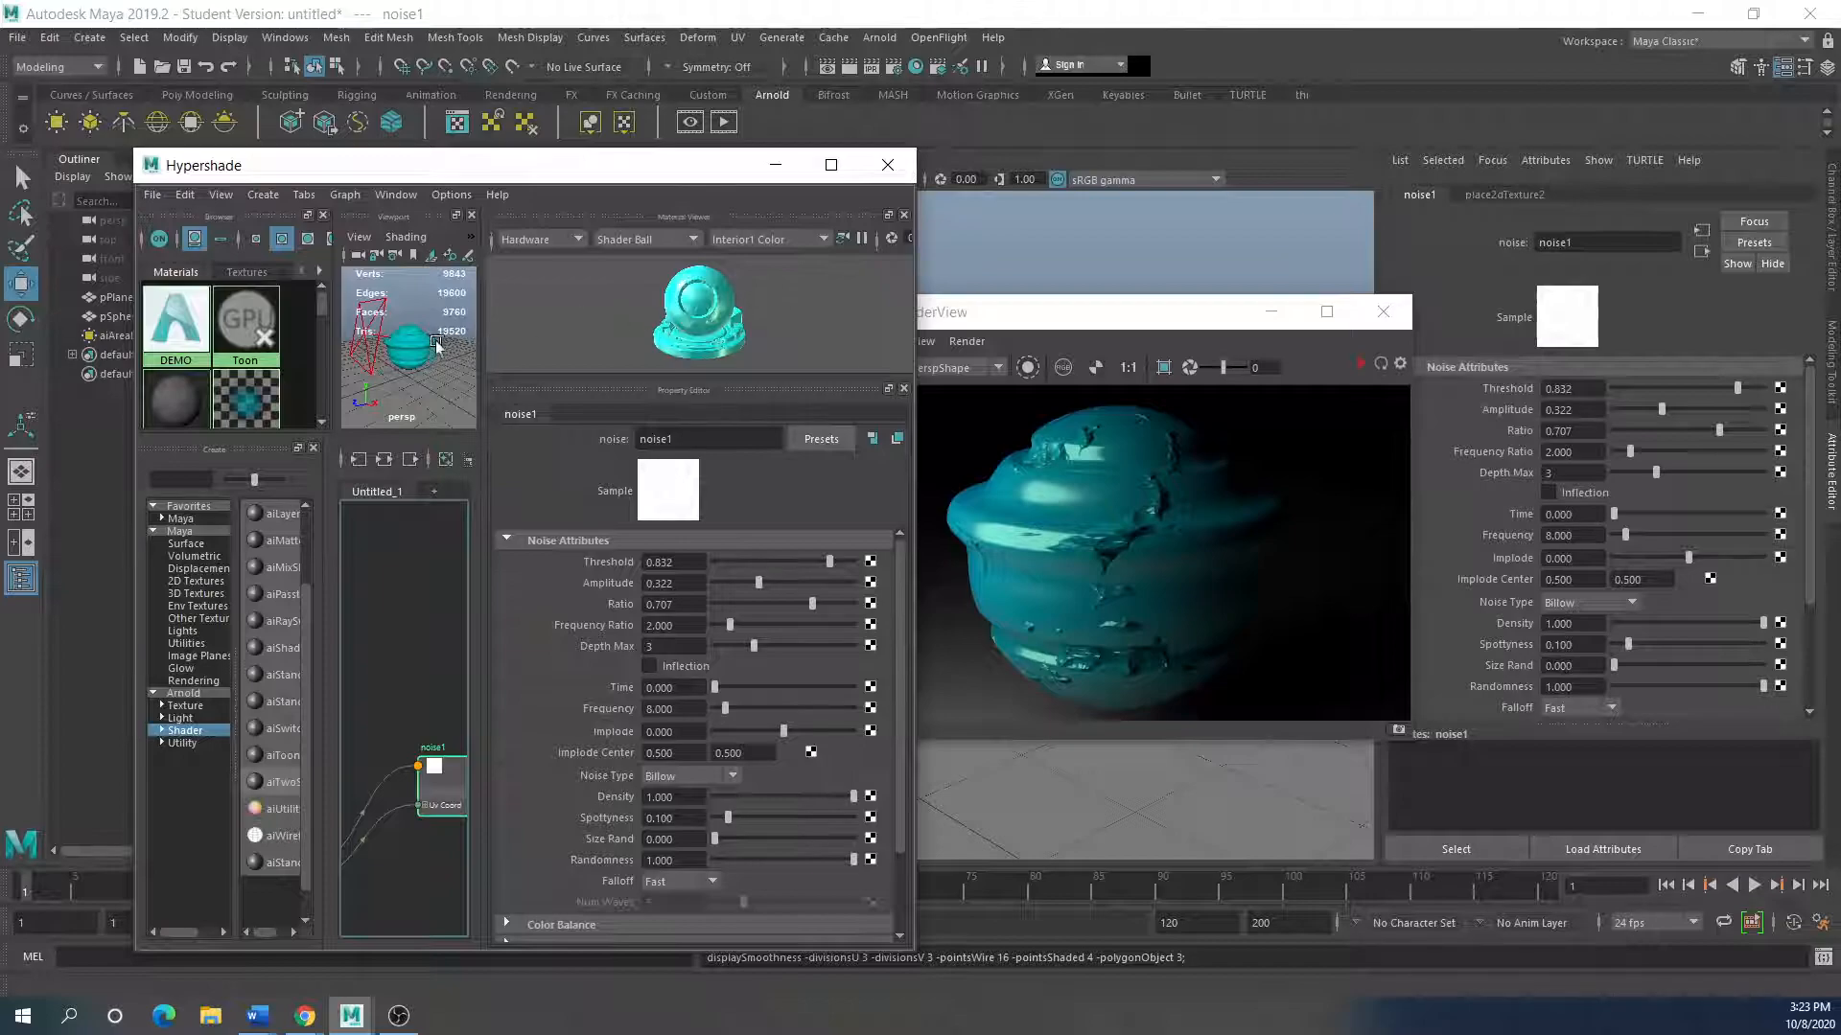
# Step: Assign the preset material to the sphere and restart the render
pyautogui.click(404, 344)
pyautogui.scroll(-2, 196, 321)
pyautogui.rightClick(188, 382)
pyautogui.moveTo(187, 330); pyautogui.dragTo(186, 323, button='right')
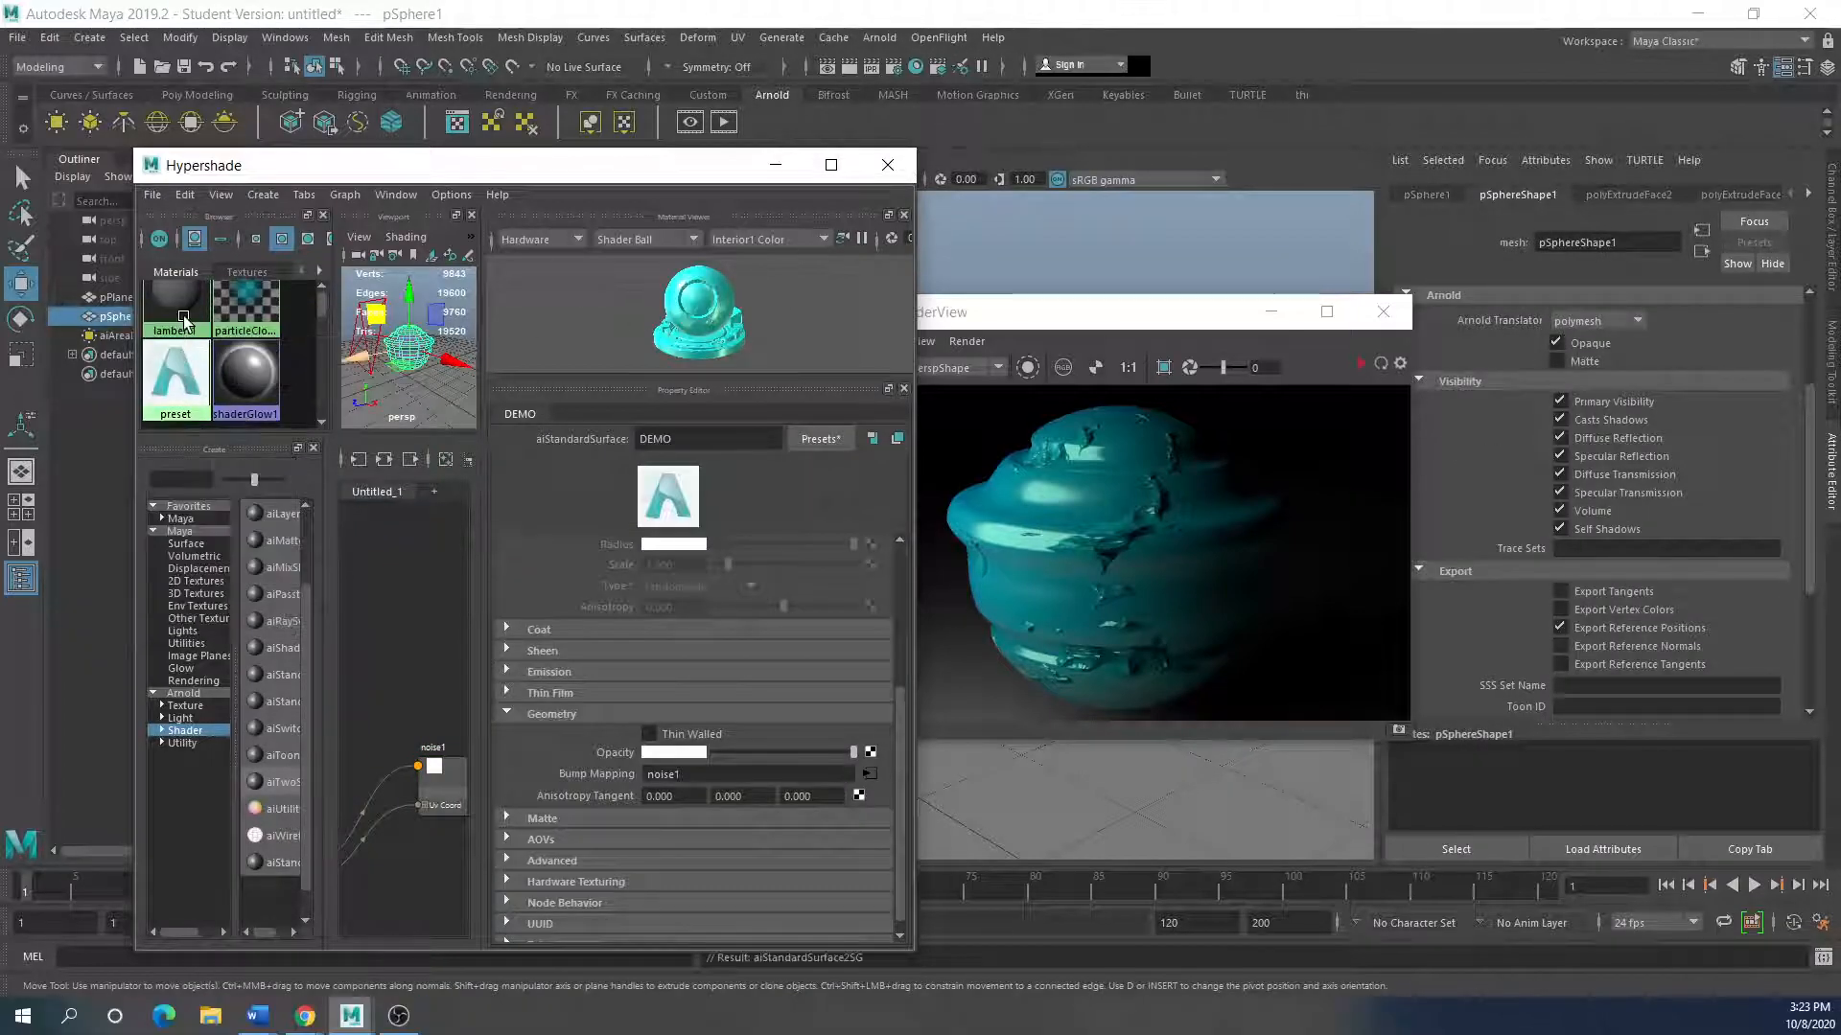
pyautogui.click(1360, 368)
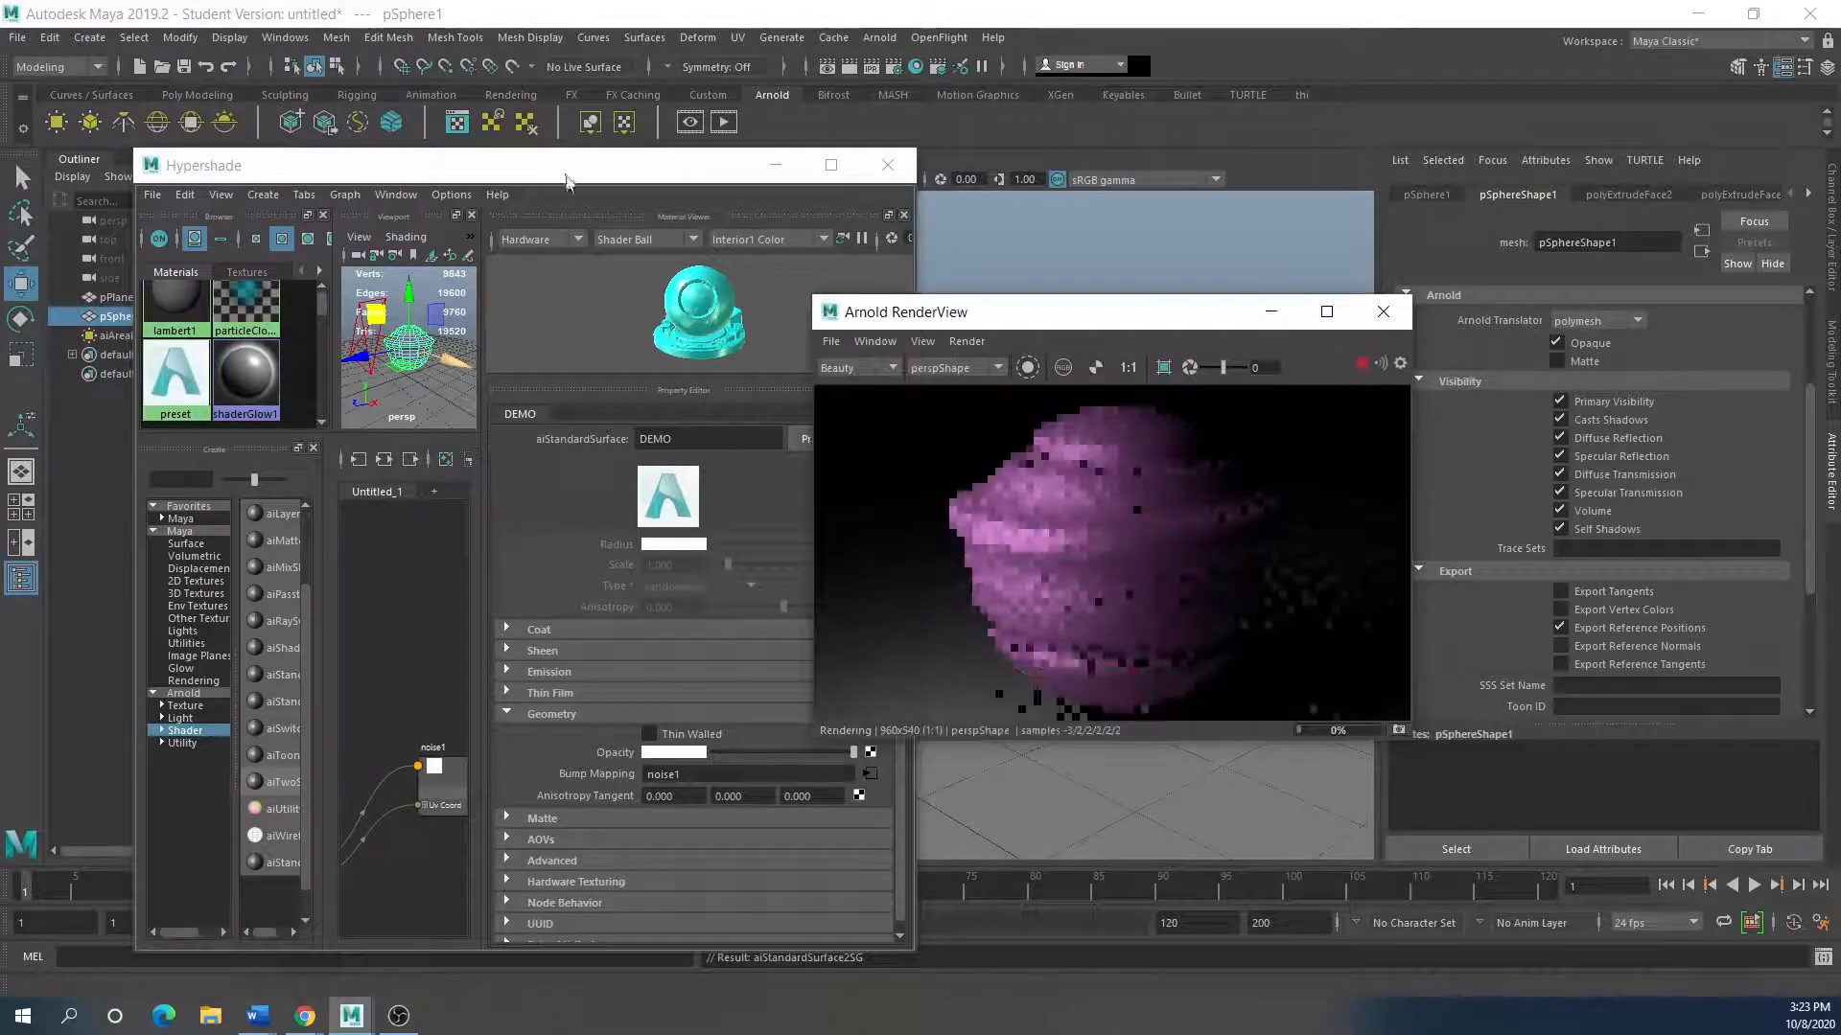
# Step: Close the Hypershade and move the render view clear of the sphere in the viewport
pyautogui.moveTo(751, 172); pyautogui.dragTo(738, 208)
pyautogui.click(875, 201)
pyautogui.moveTo(1056, 329); pyautogui.dragTo(914, 363)
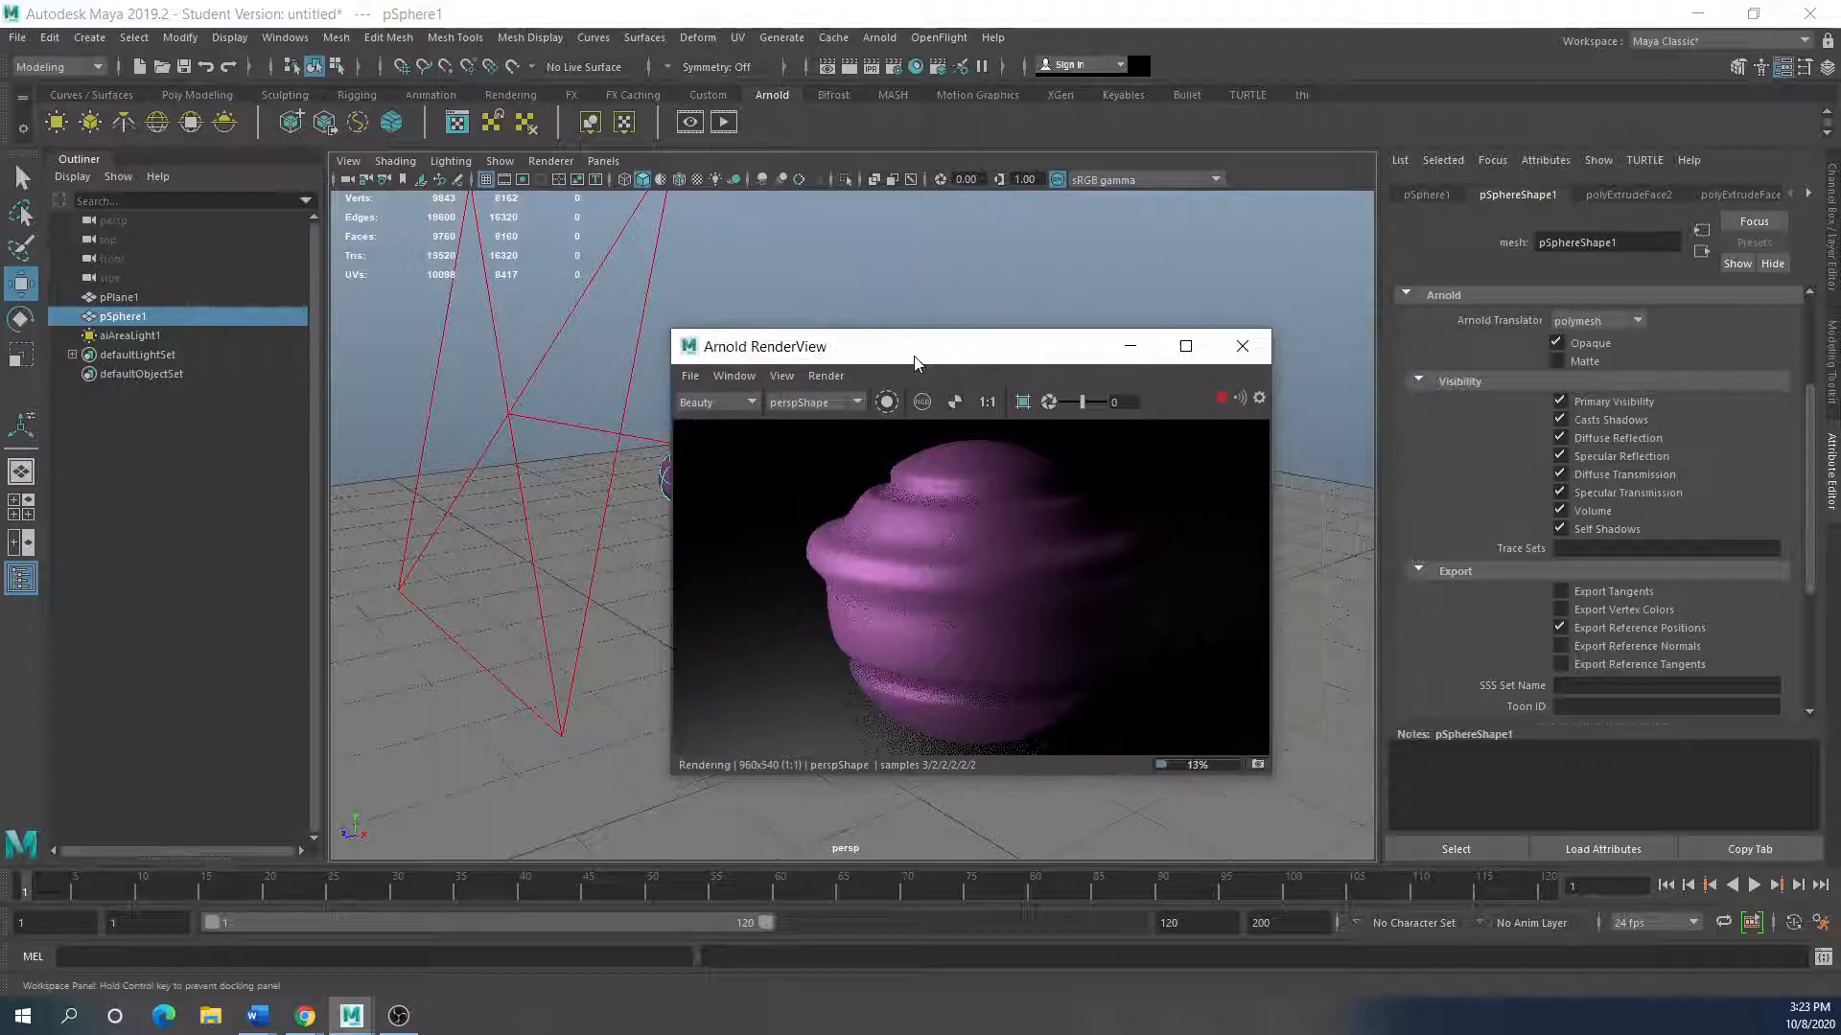
pyautogui.scroll(-3, 980, 606)
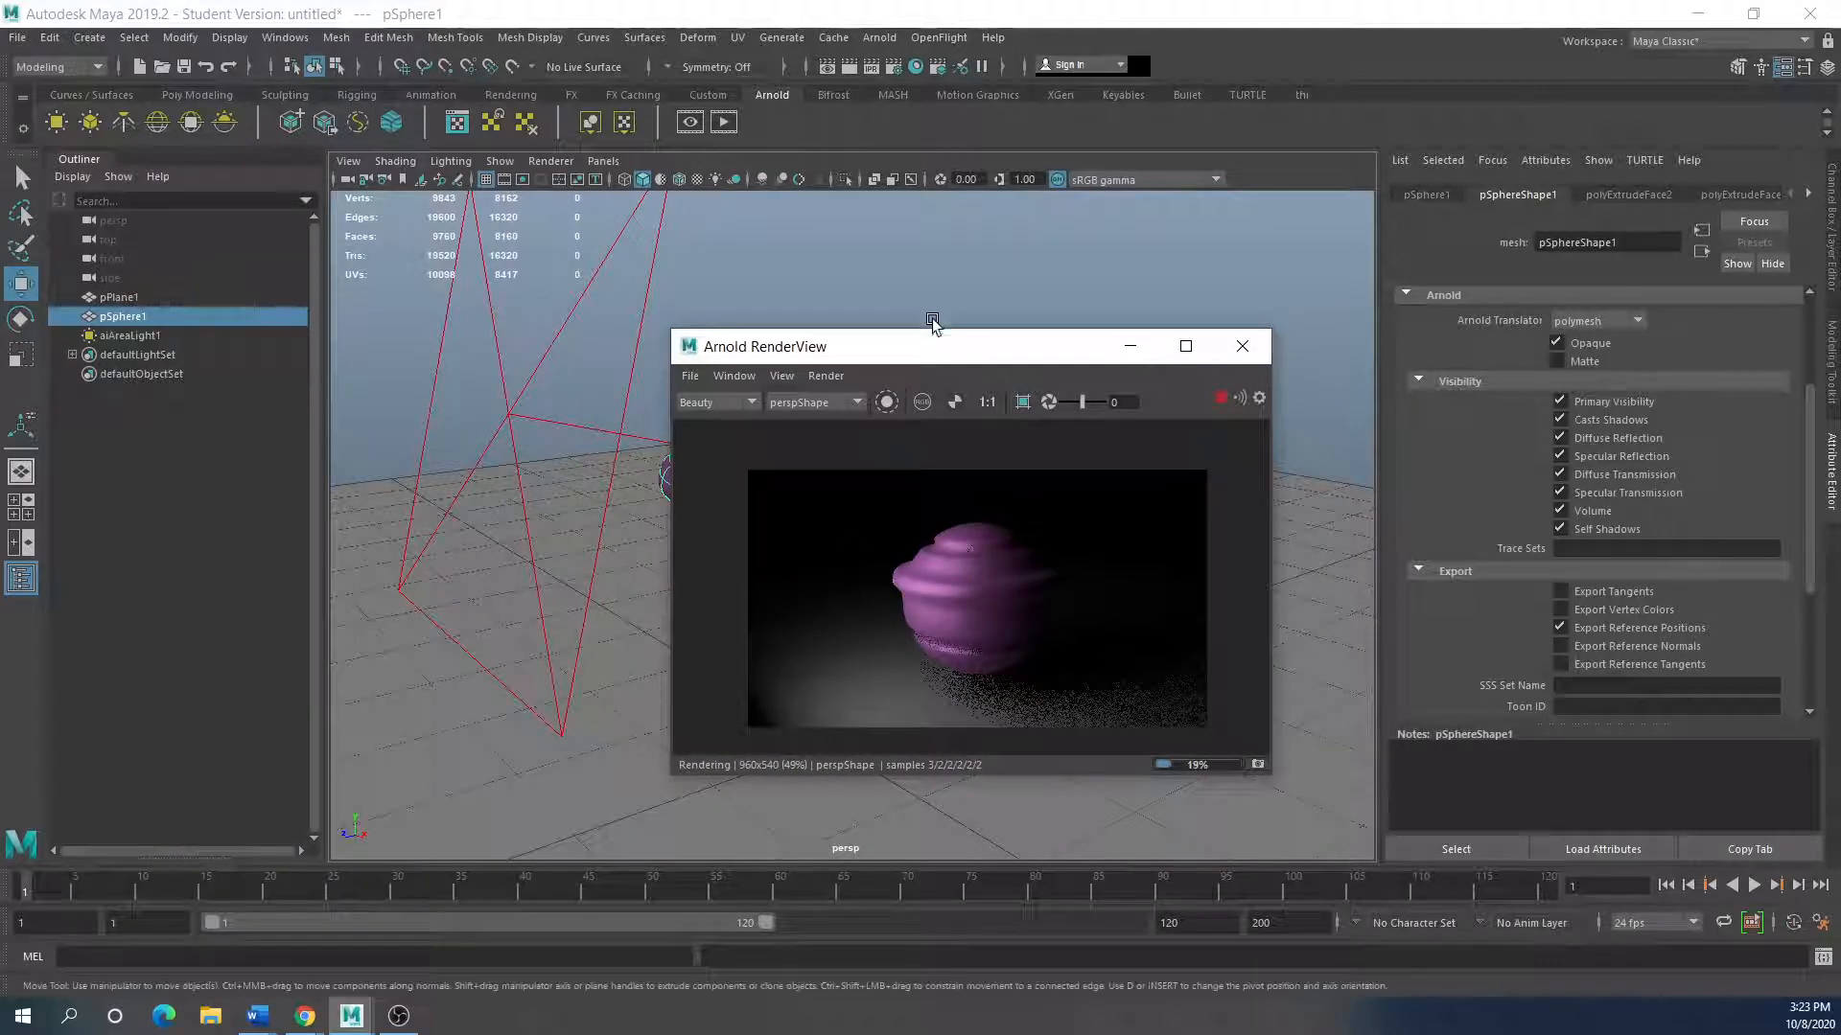
pyautogui.moveTo(924, 353); pyautogui.dragTo(1281, 350)
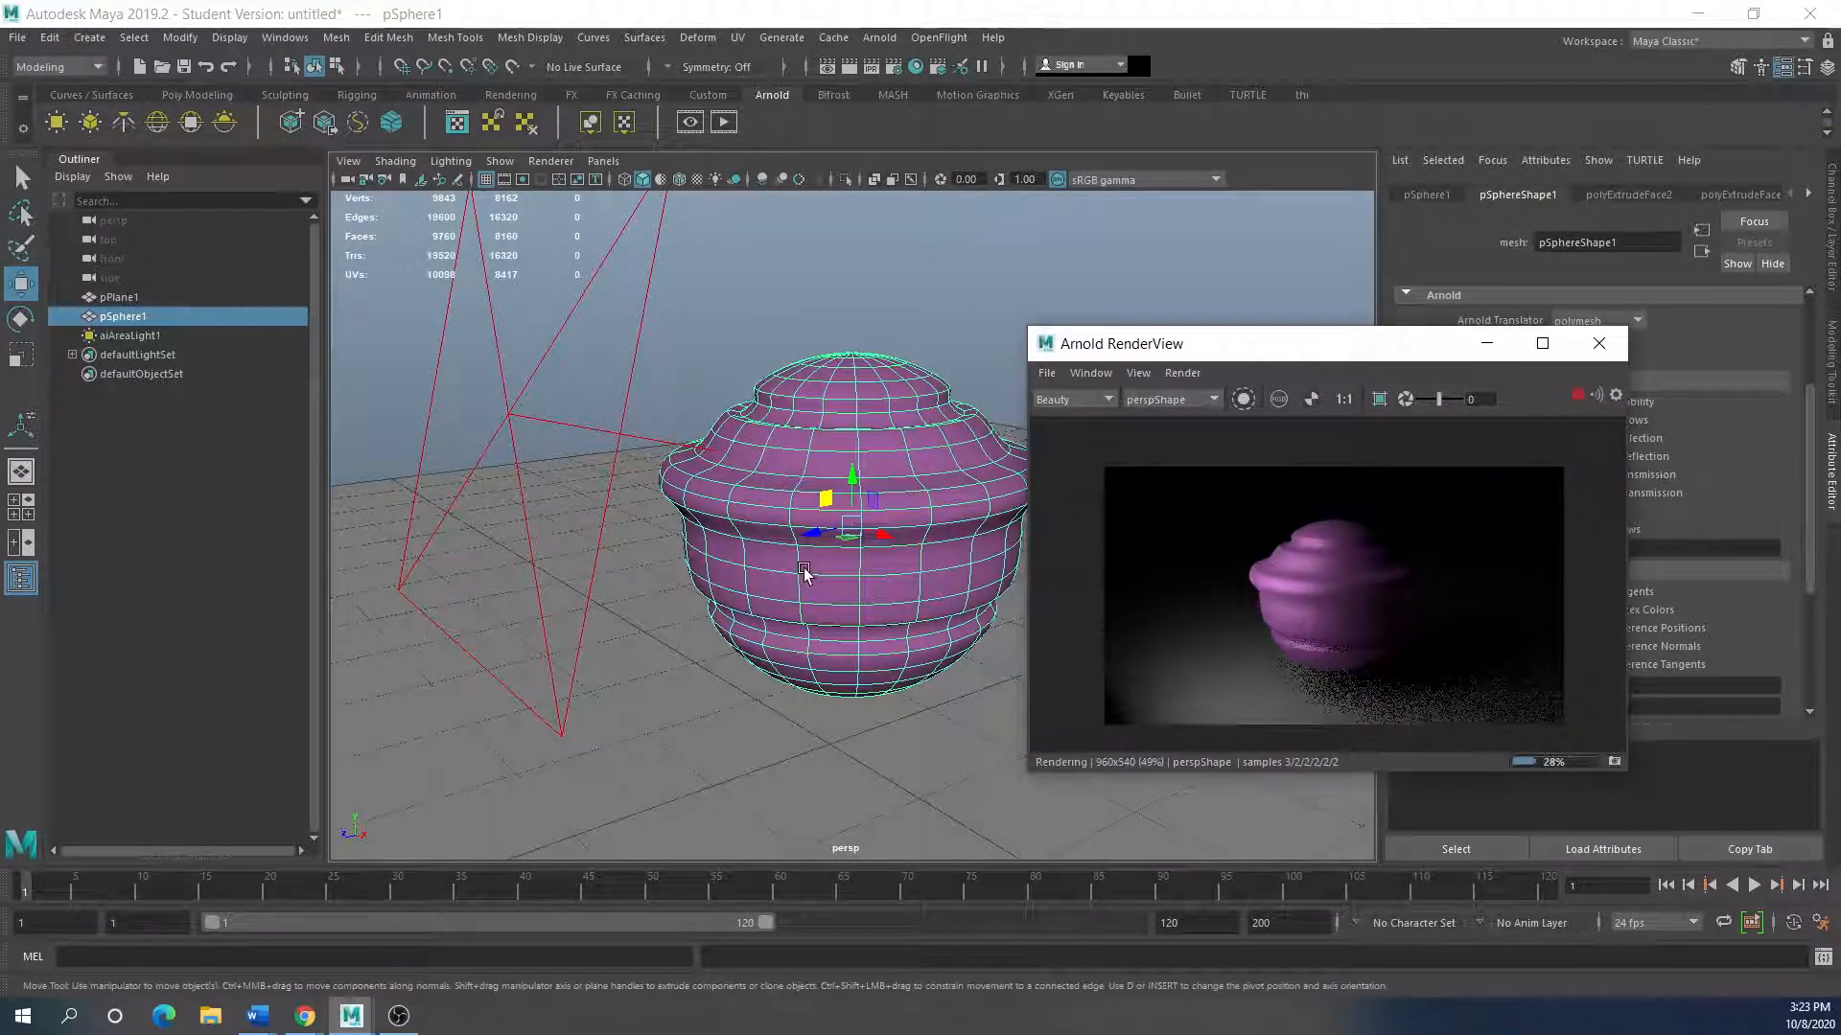
# Step: Delete the area light and light the scene with an Arnold Physical Sky instead
pyautogui.scroll(-3, 805, 575)
pyautogui.keyDown('alt'); pyautogui.moveTo(802, 575); pyautogui.dragTo(694, 582); pyautogui.keyUp('alt')
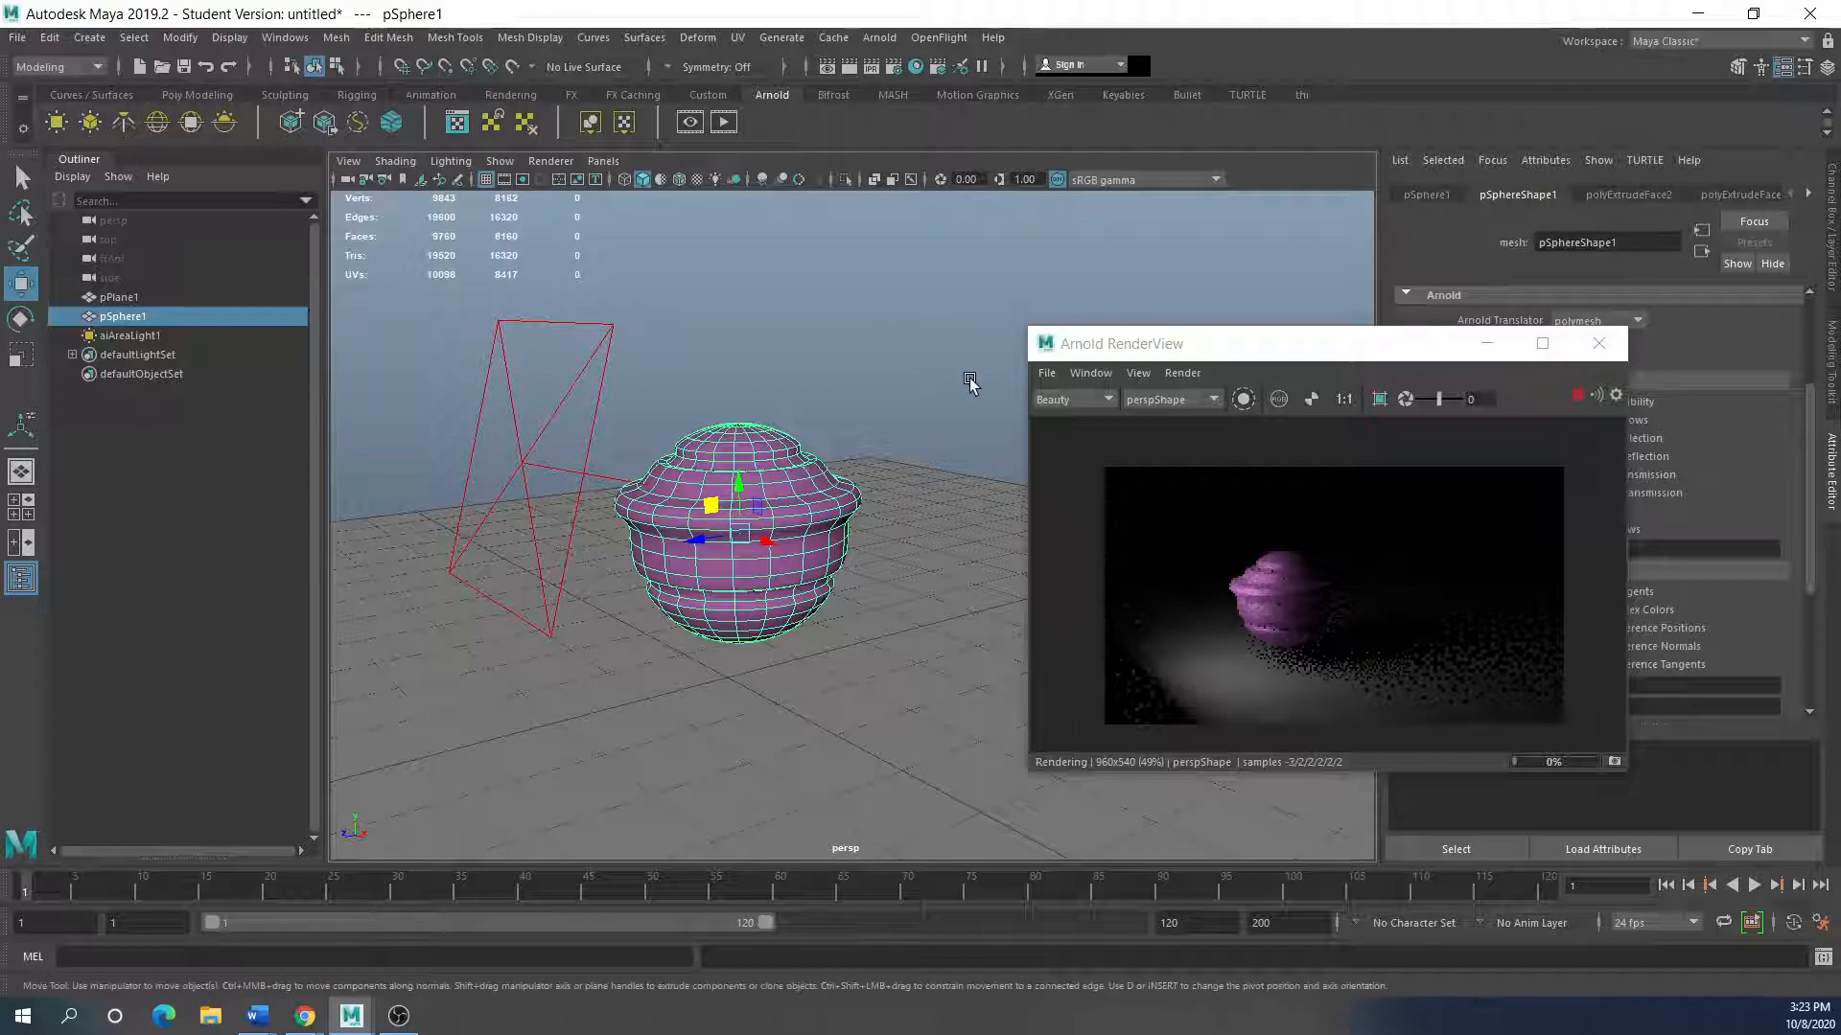
pyautogui.click(484, 403)
pyautogui.press('Delete')
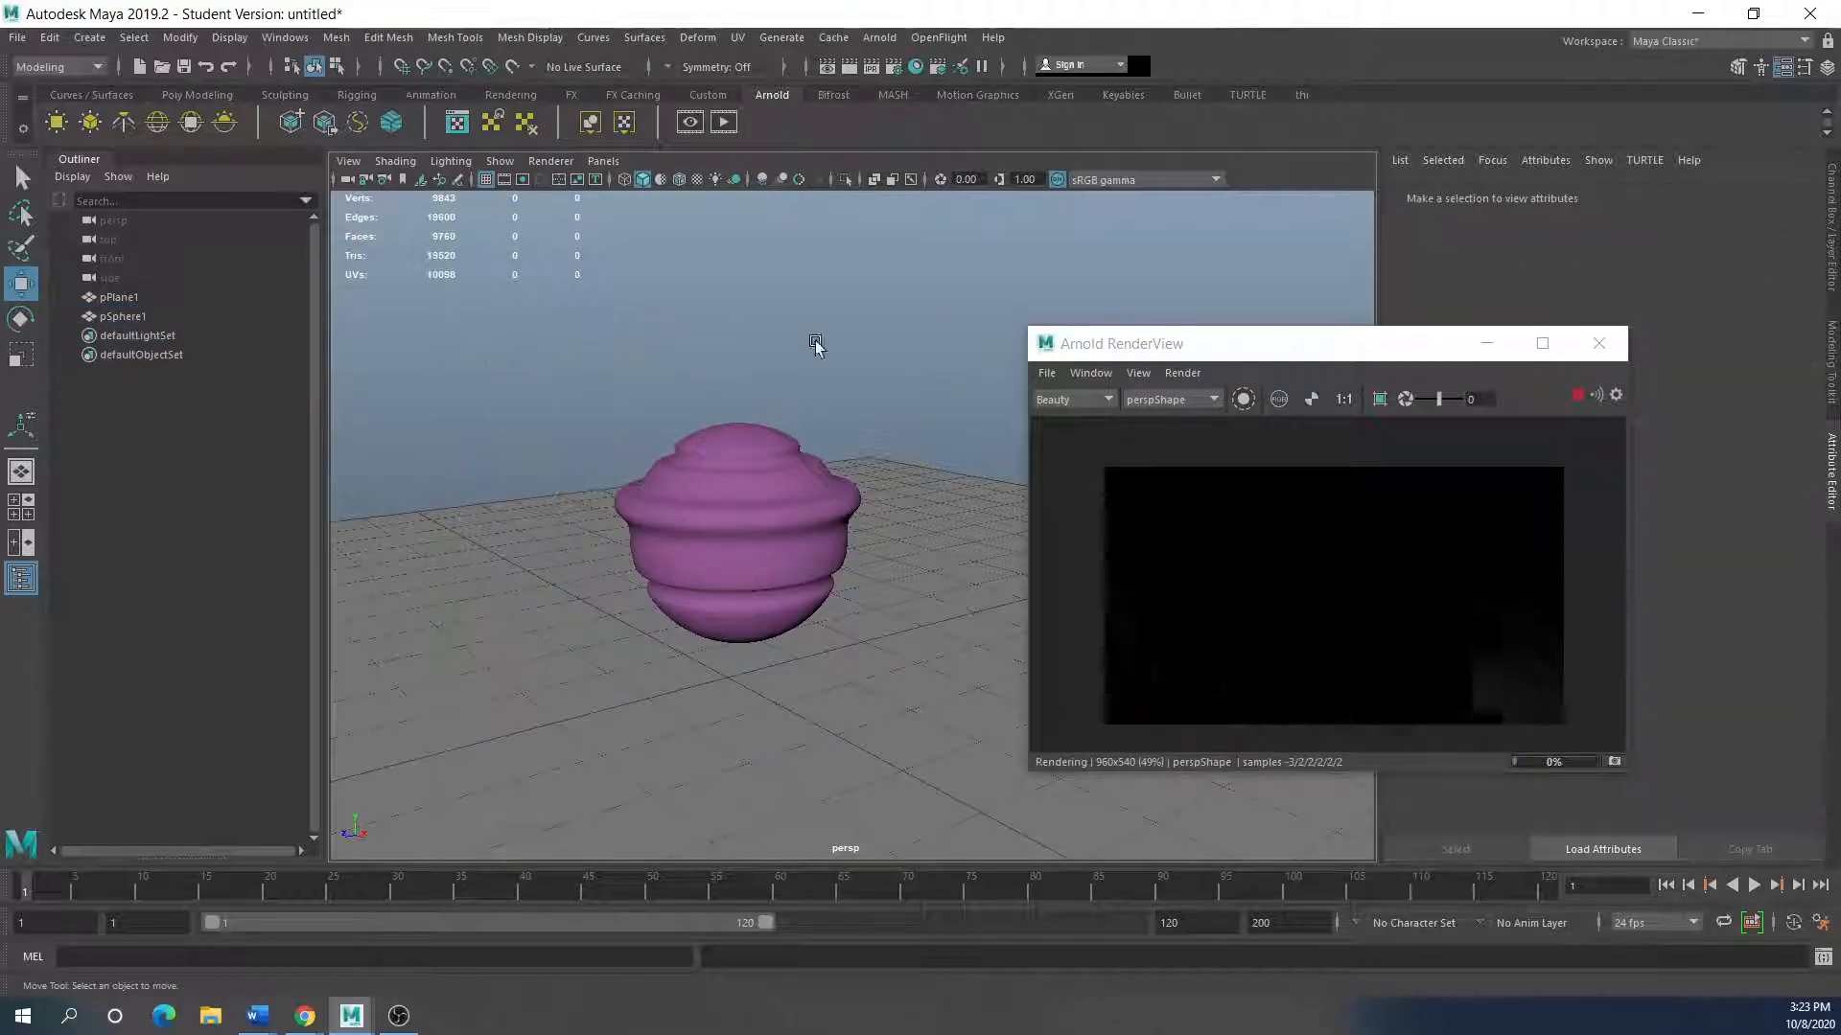
pyautogui.click(879, 38)
pyautogui.moveTo(918, 130)
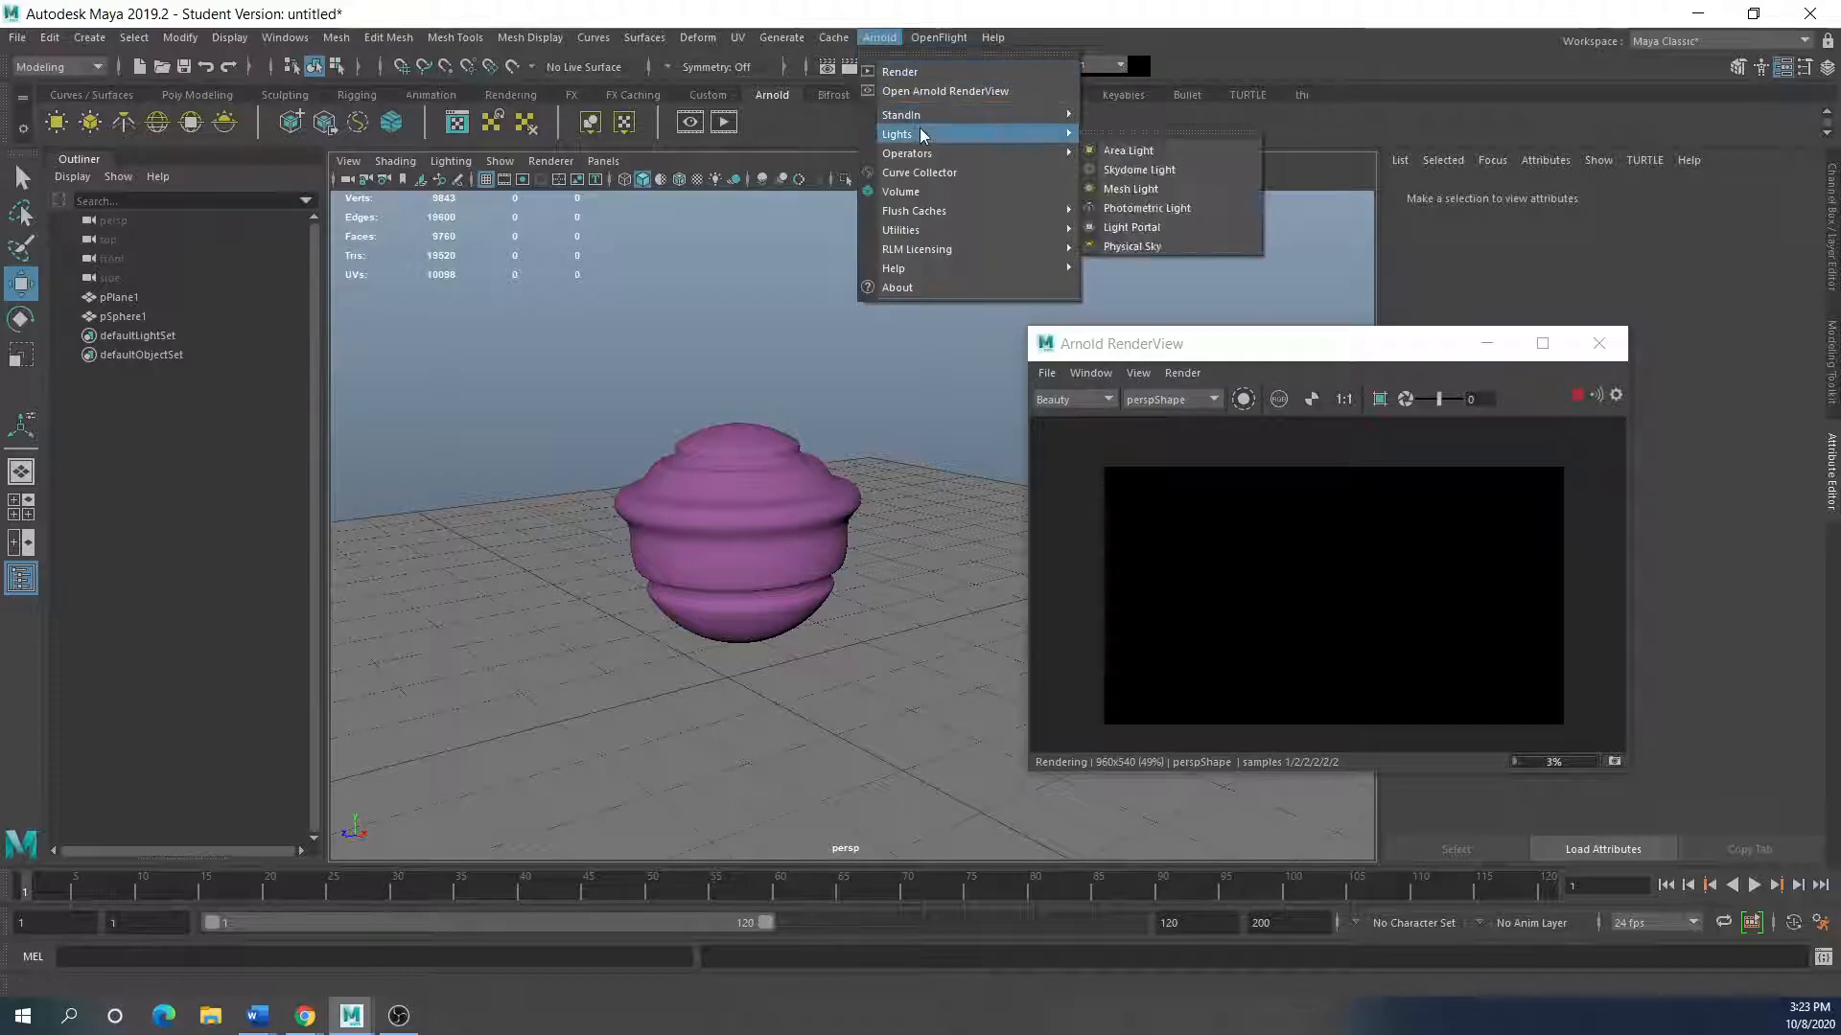
pyautogui.click(1129, 248)
pyautogui.moveTo(1224, 354); pyautogui.dragTo(892, 332)
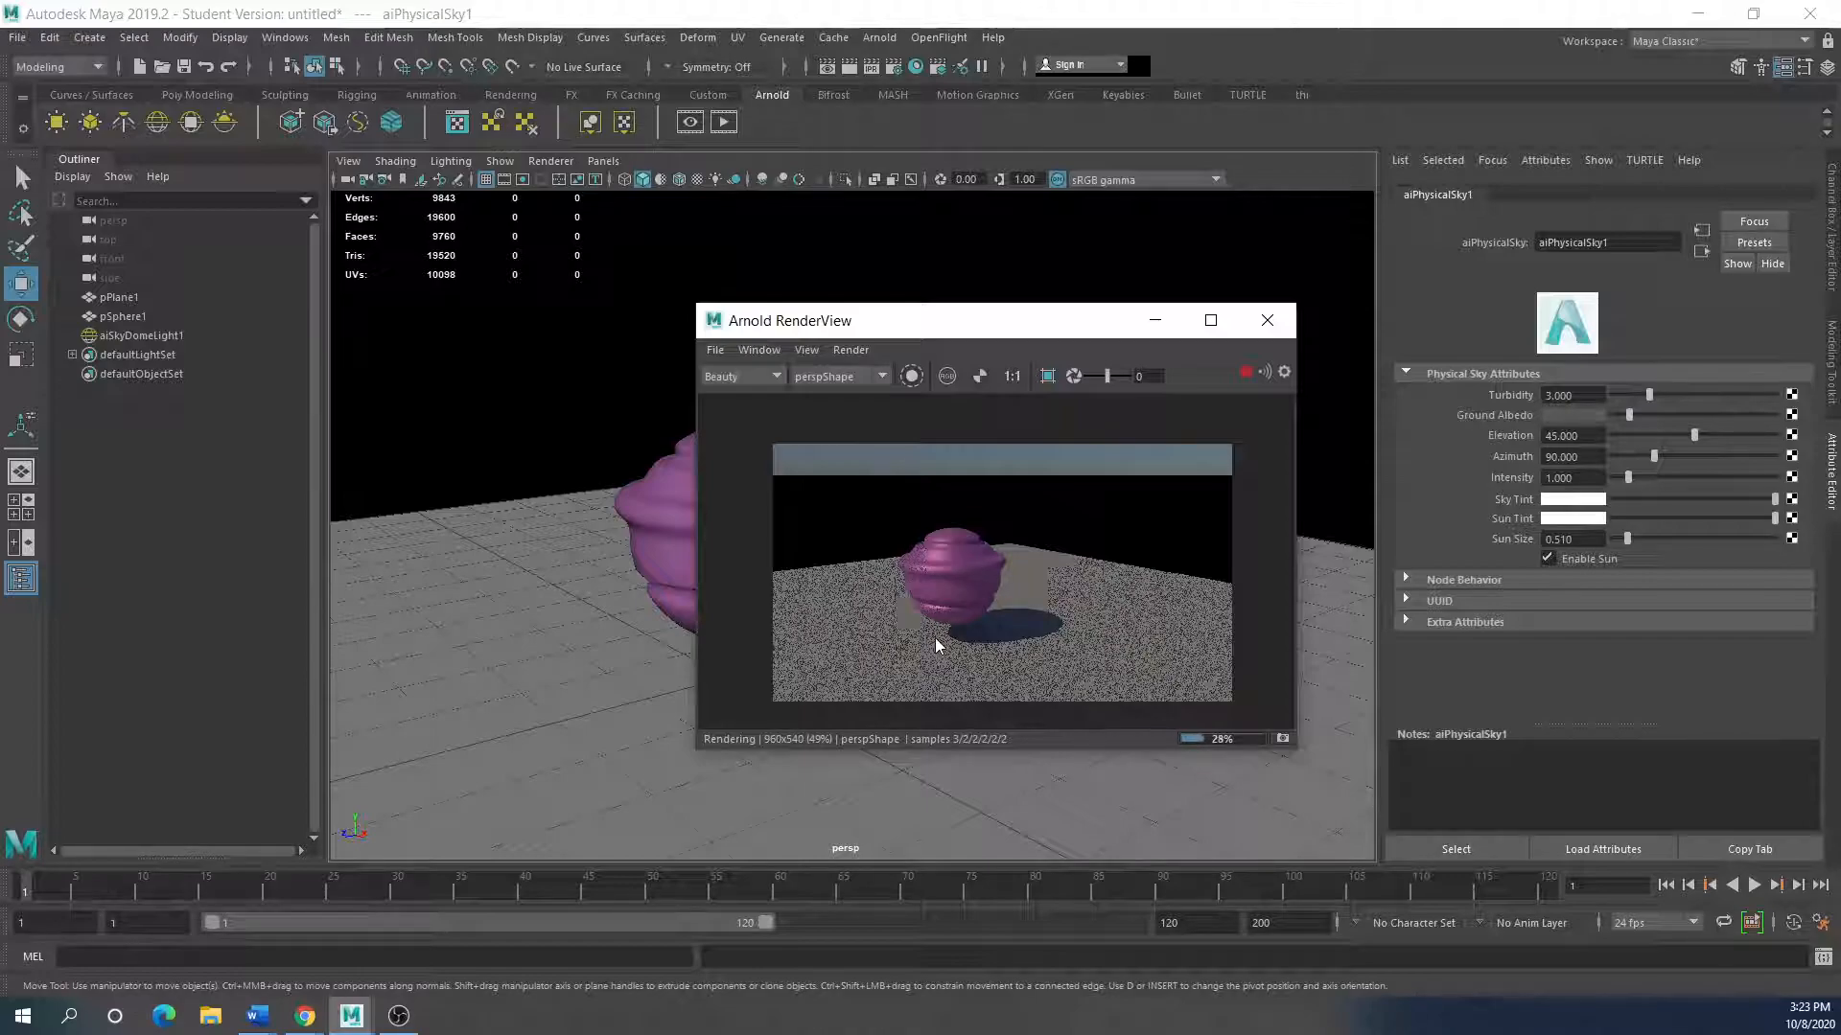
# Step: Bring the camera in closer and lower on the sphere and inspect its render under the physical sky
pyautogui.scroll(3, 907, 600)
pyautogui.scroll(-2, 907, 600)
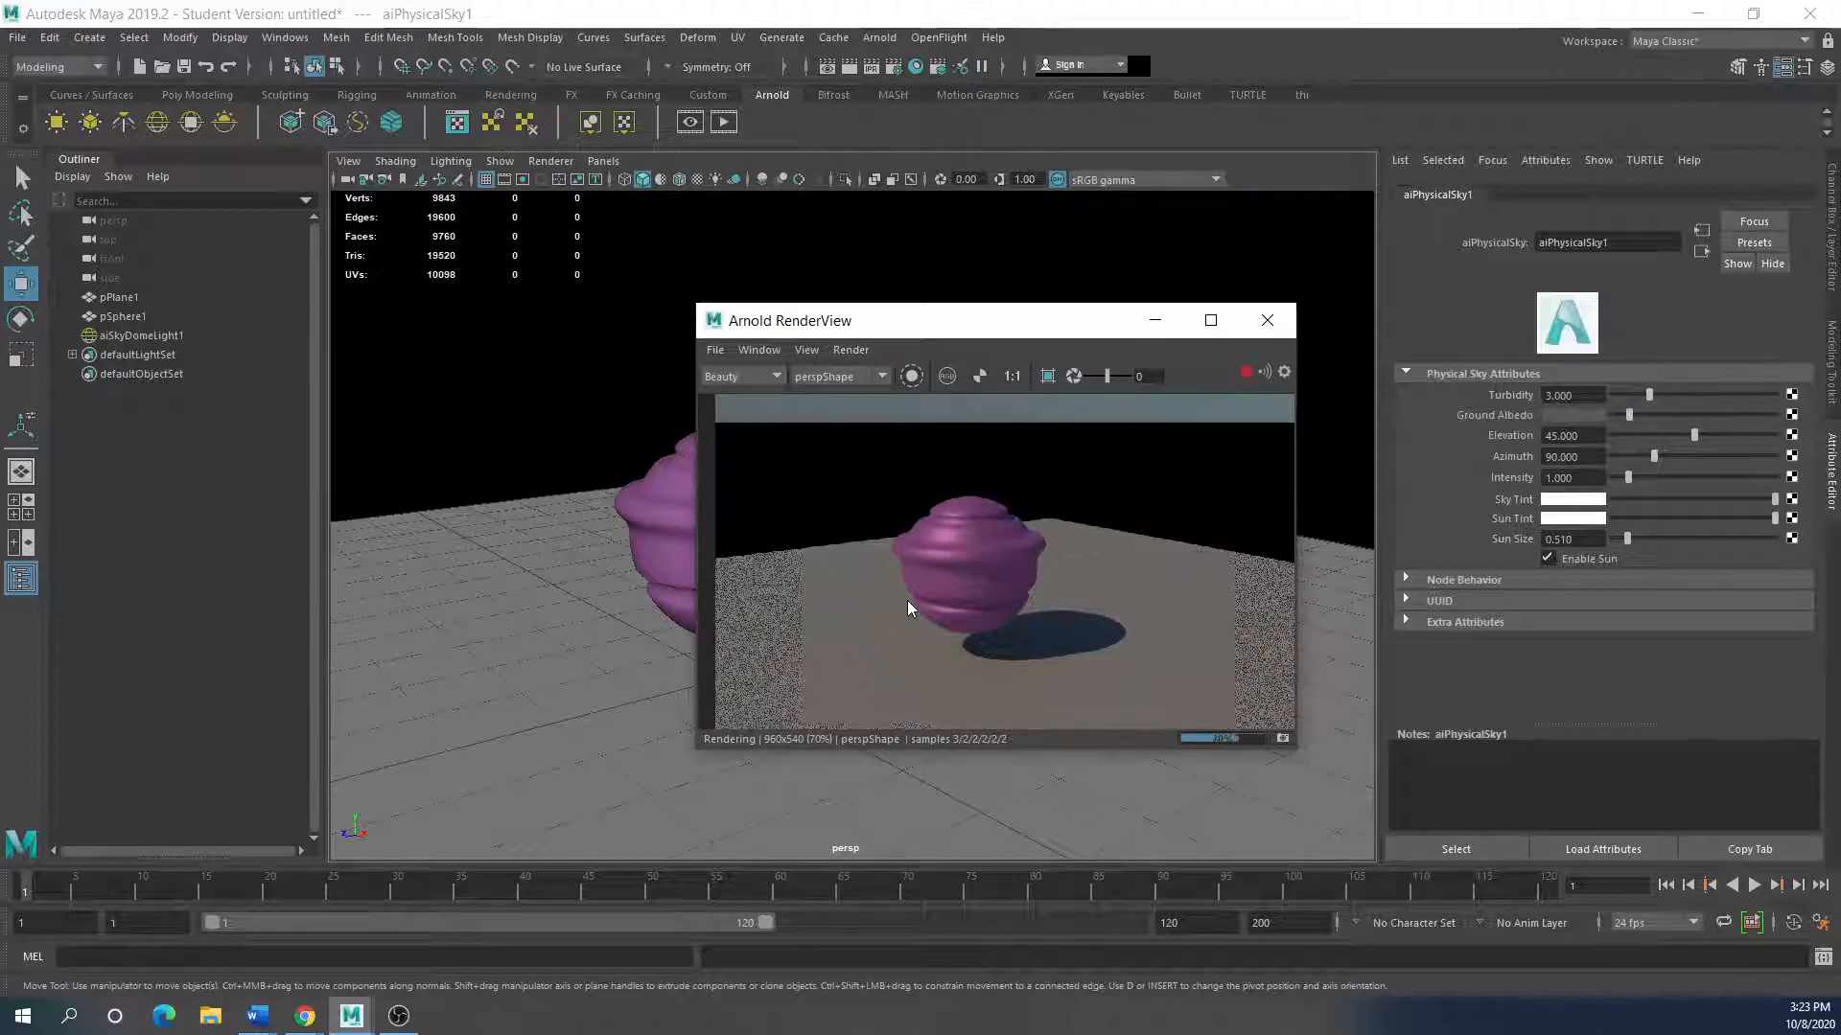
pyautogui.moveTo(923, 340); pyautogui.dragTo(1132, 395)
pyautogui.scroll(2, 738, 564)
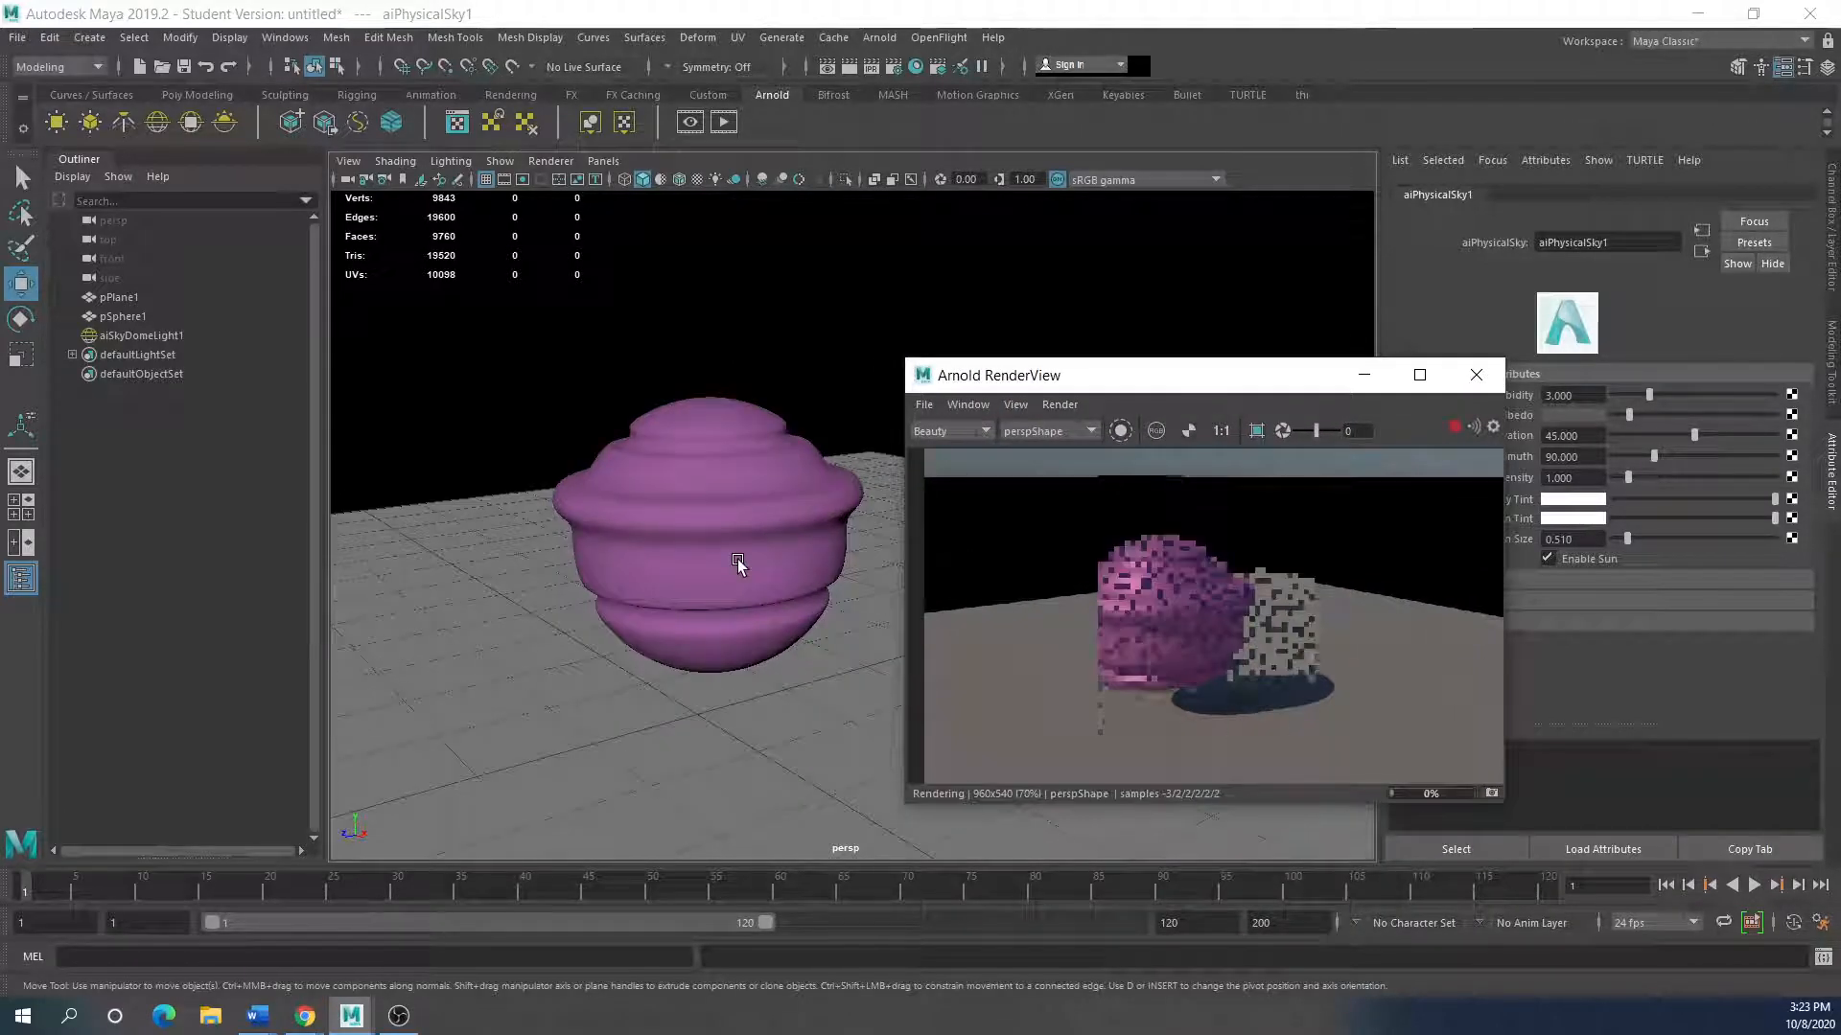
pyautogui.scroll(2, 738, 564)
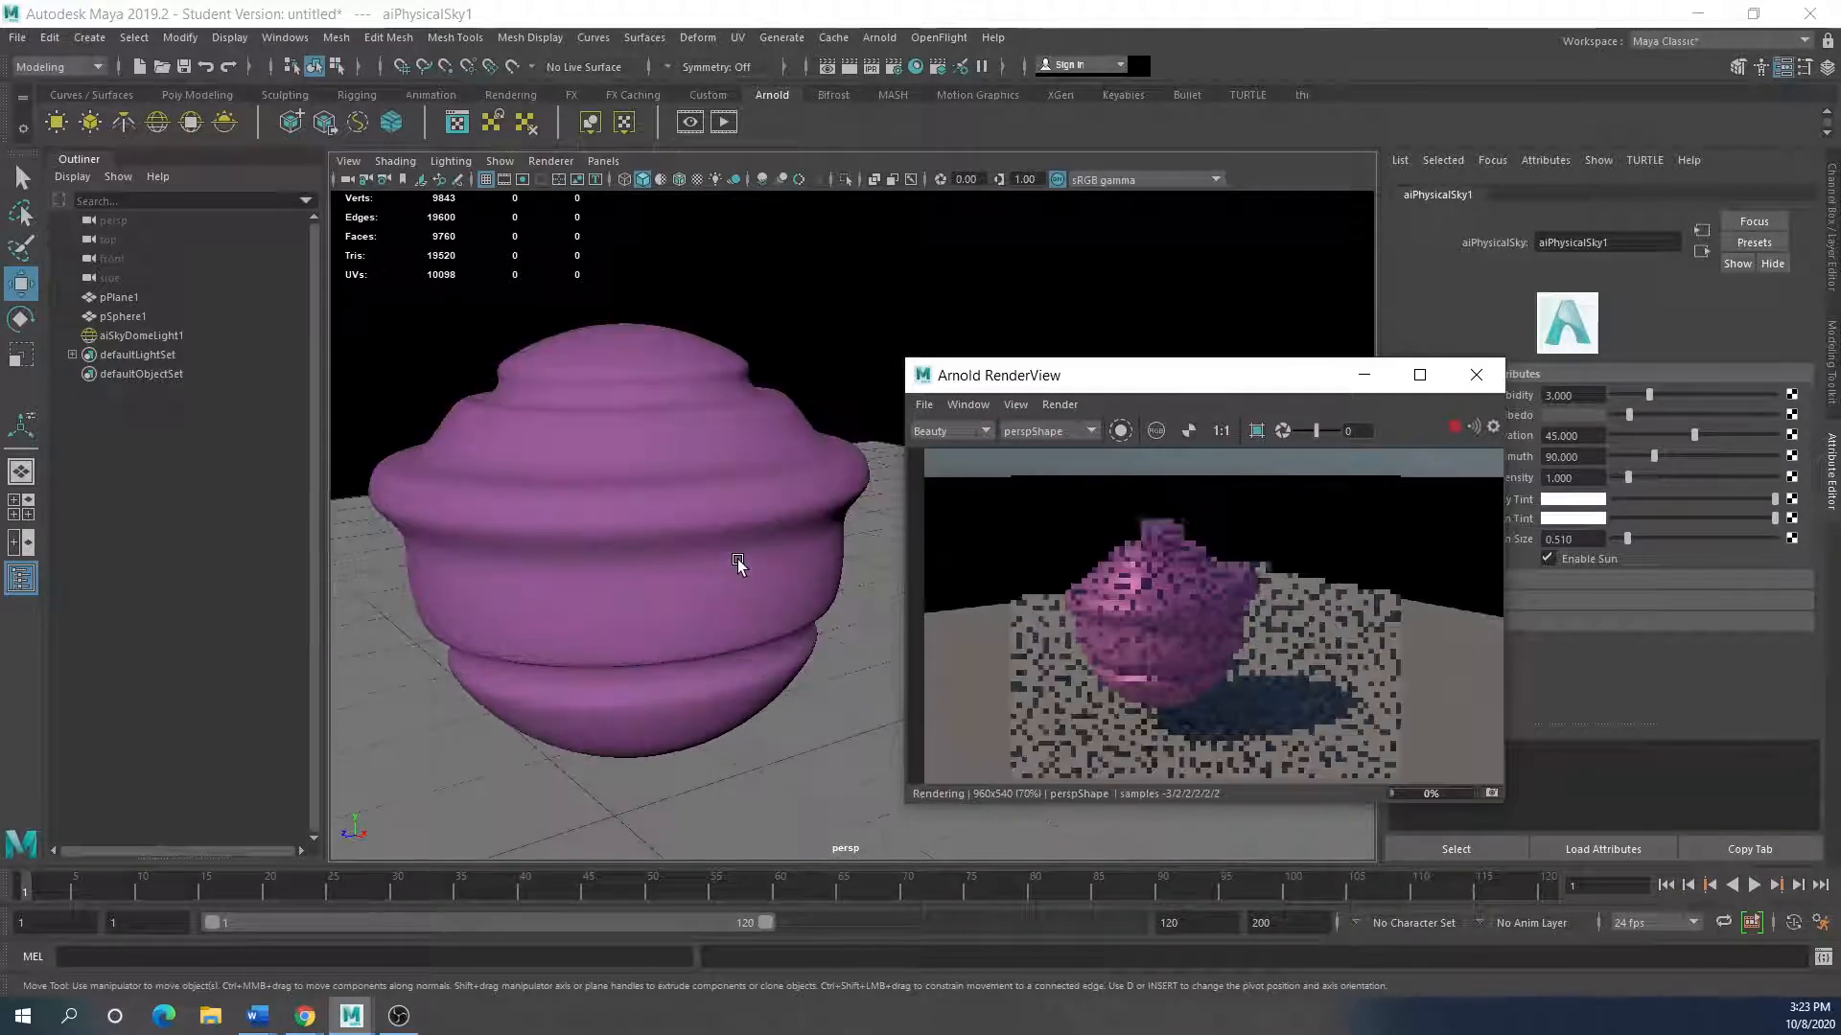
pyautogui.keyDown('alt'); pyautogui.moveTo(726, 562); pyautogui.dragTo(646, 533); pyautogui.keyUp('alt')
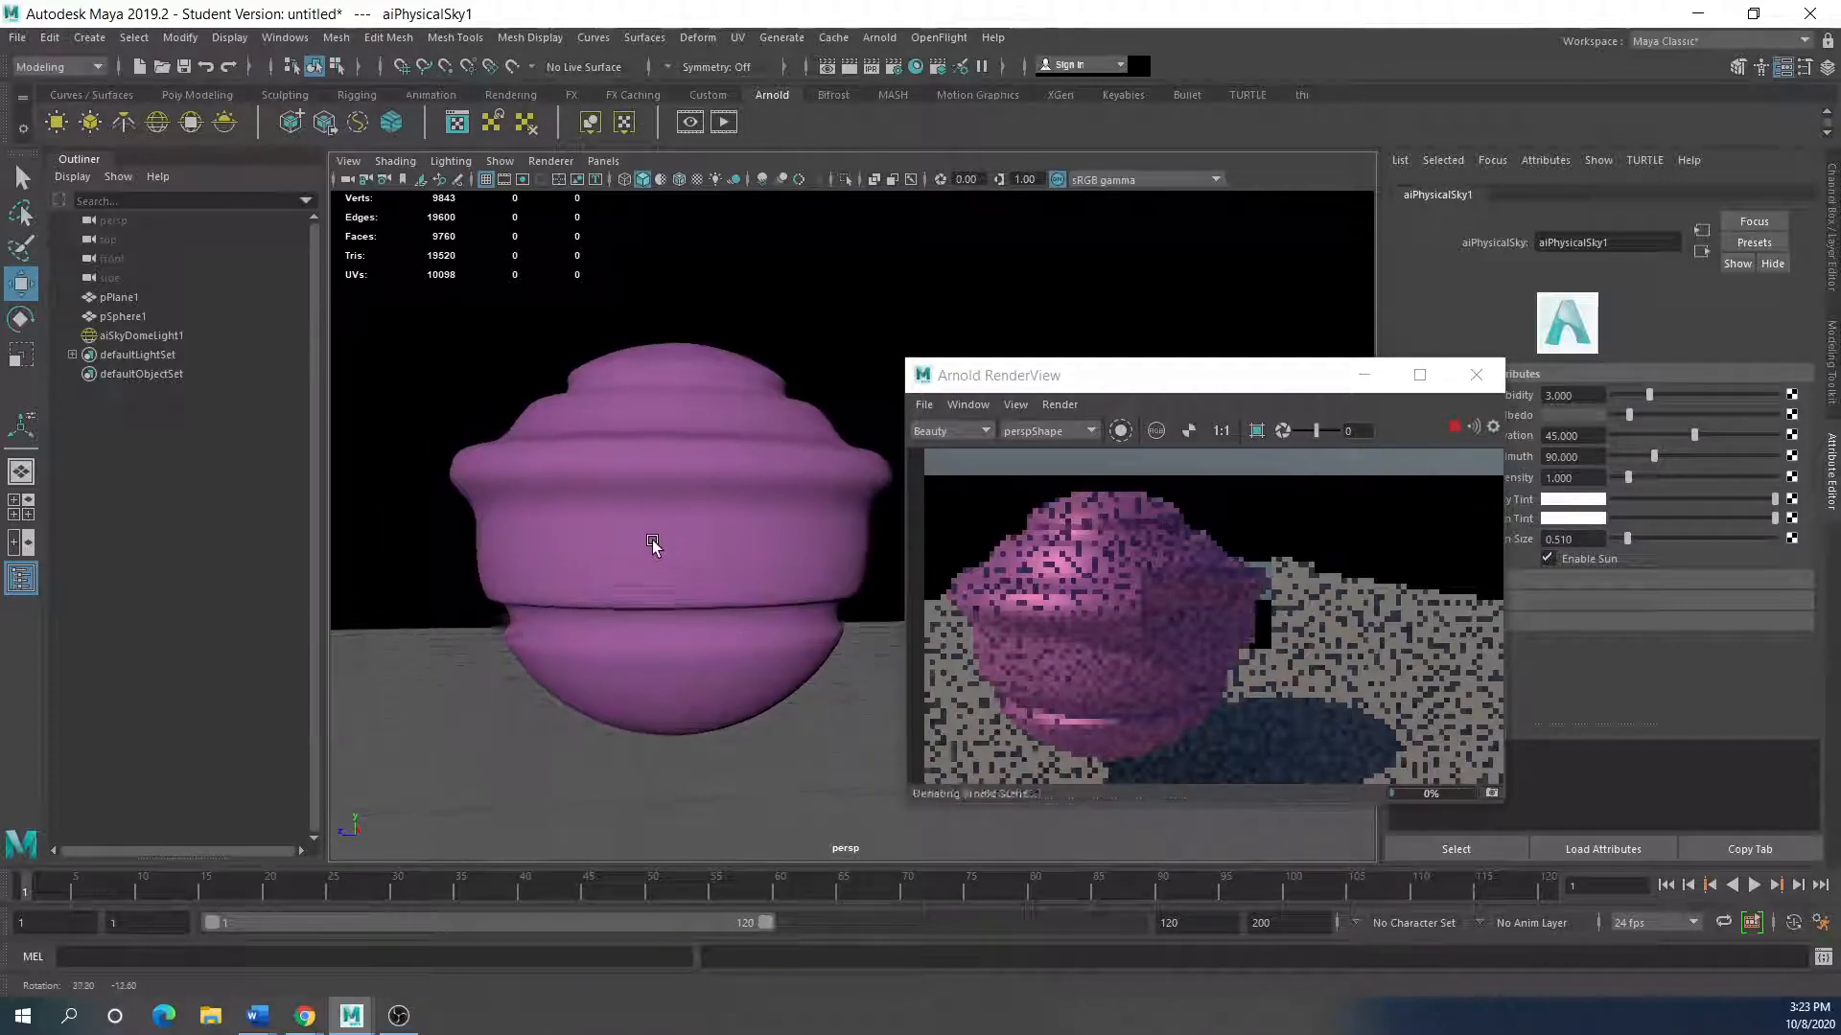
pyautogui.moveTo(1106, 382); pyautogui.dragTo(968, 306)
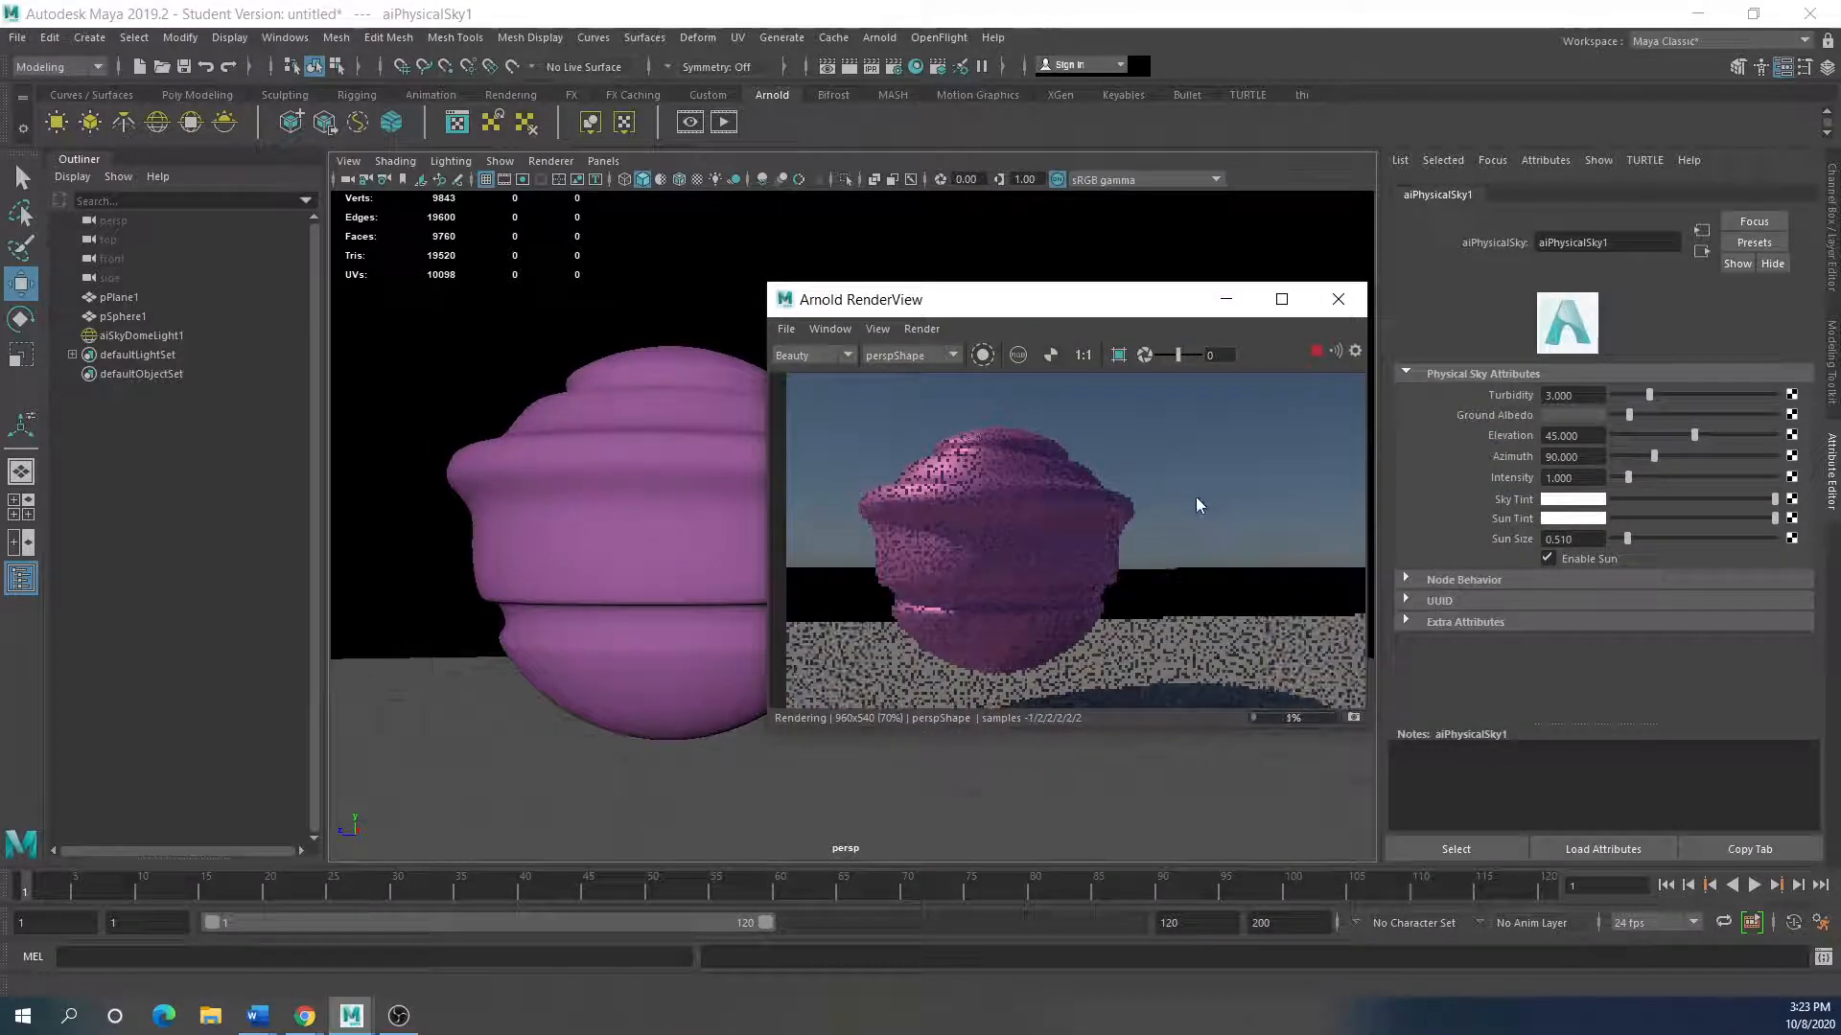
# Step: Set the sky dome light's Camera visibility to 0 to hide the sky background from the render
pyautogui.click(551, 326)
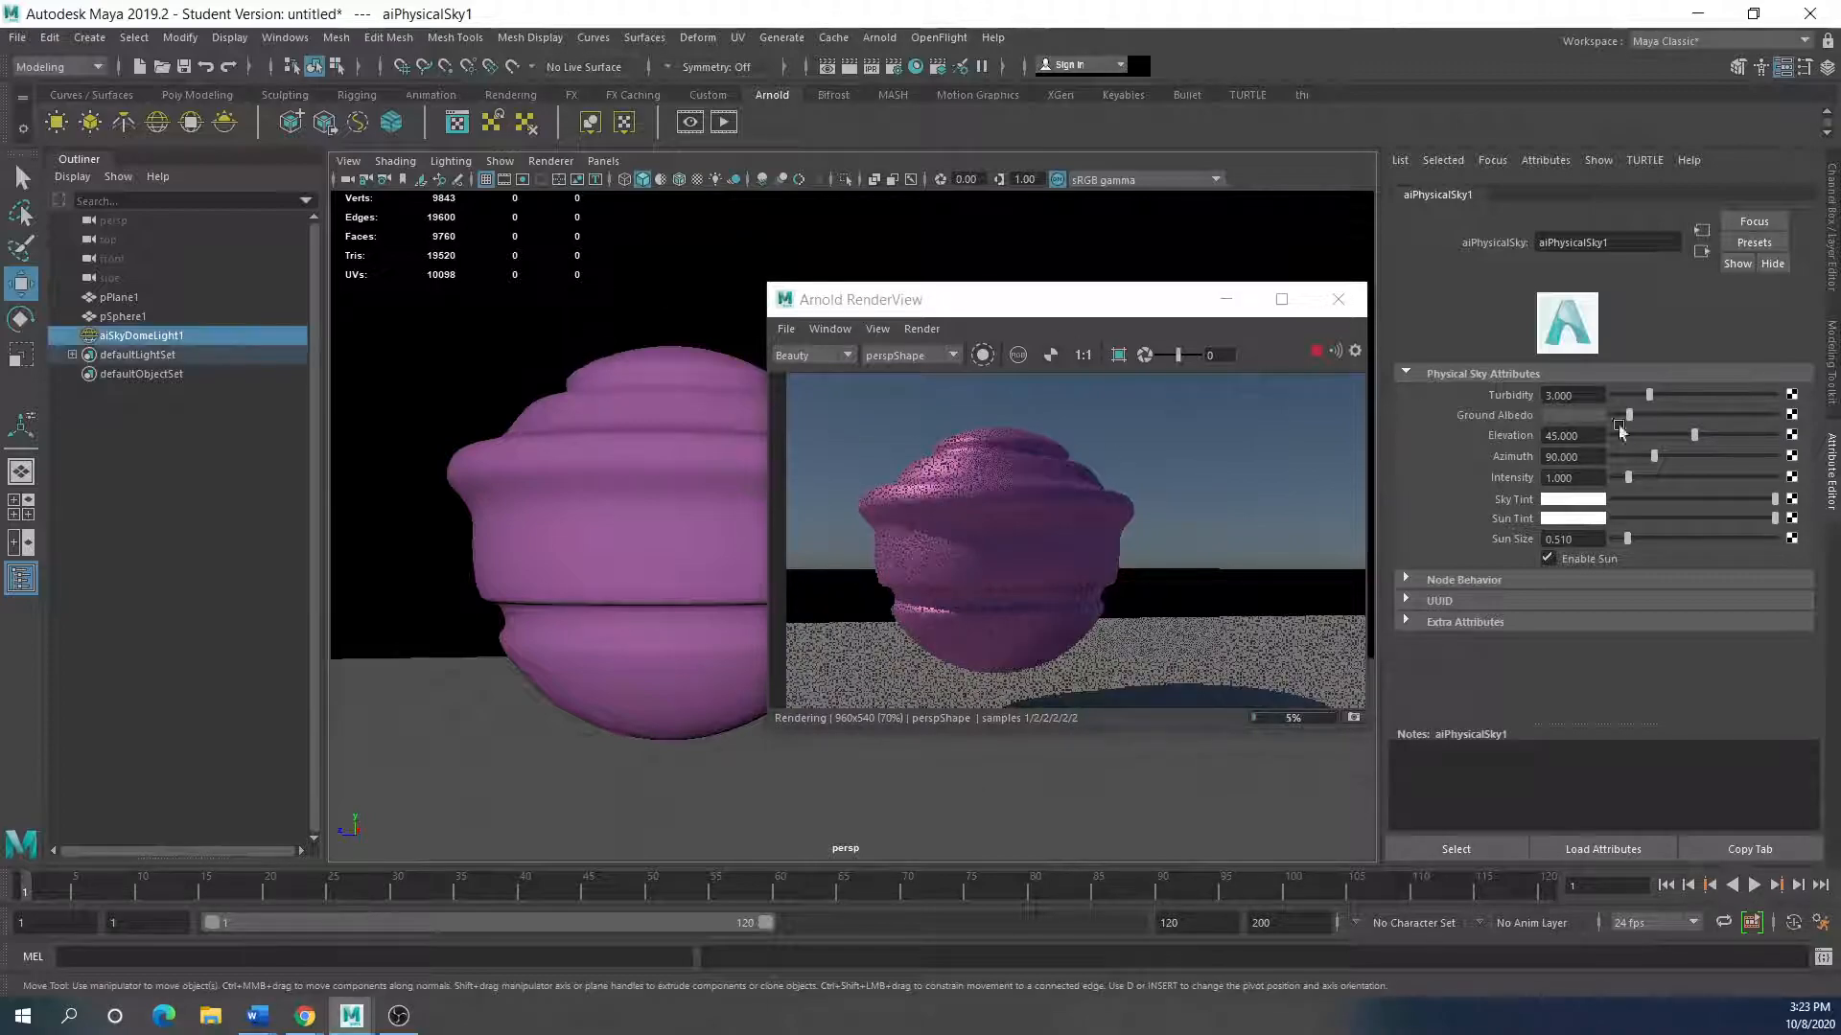
pyautogui.scroll(-3, 1503, 569)
pyautogui.scroll(-3, 1503, 575)
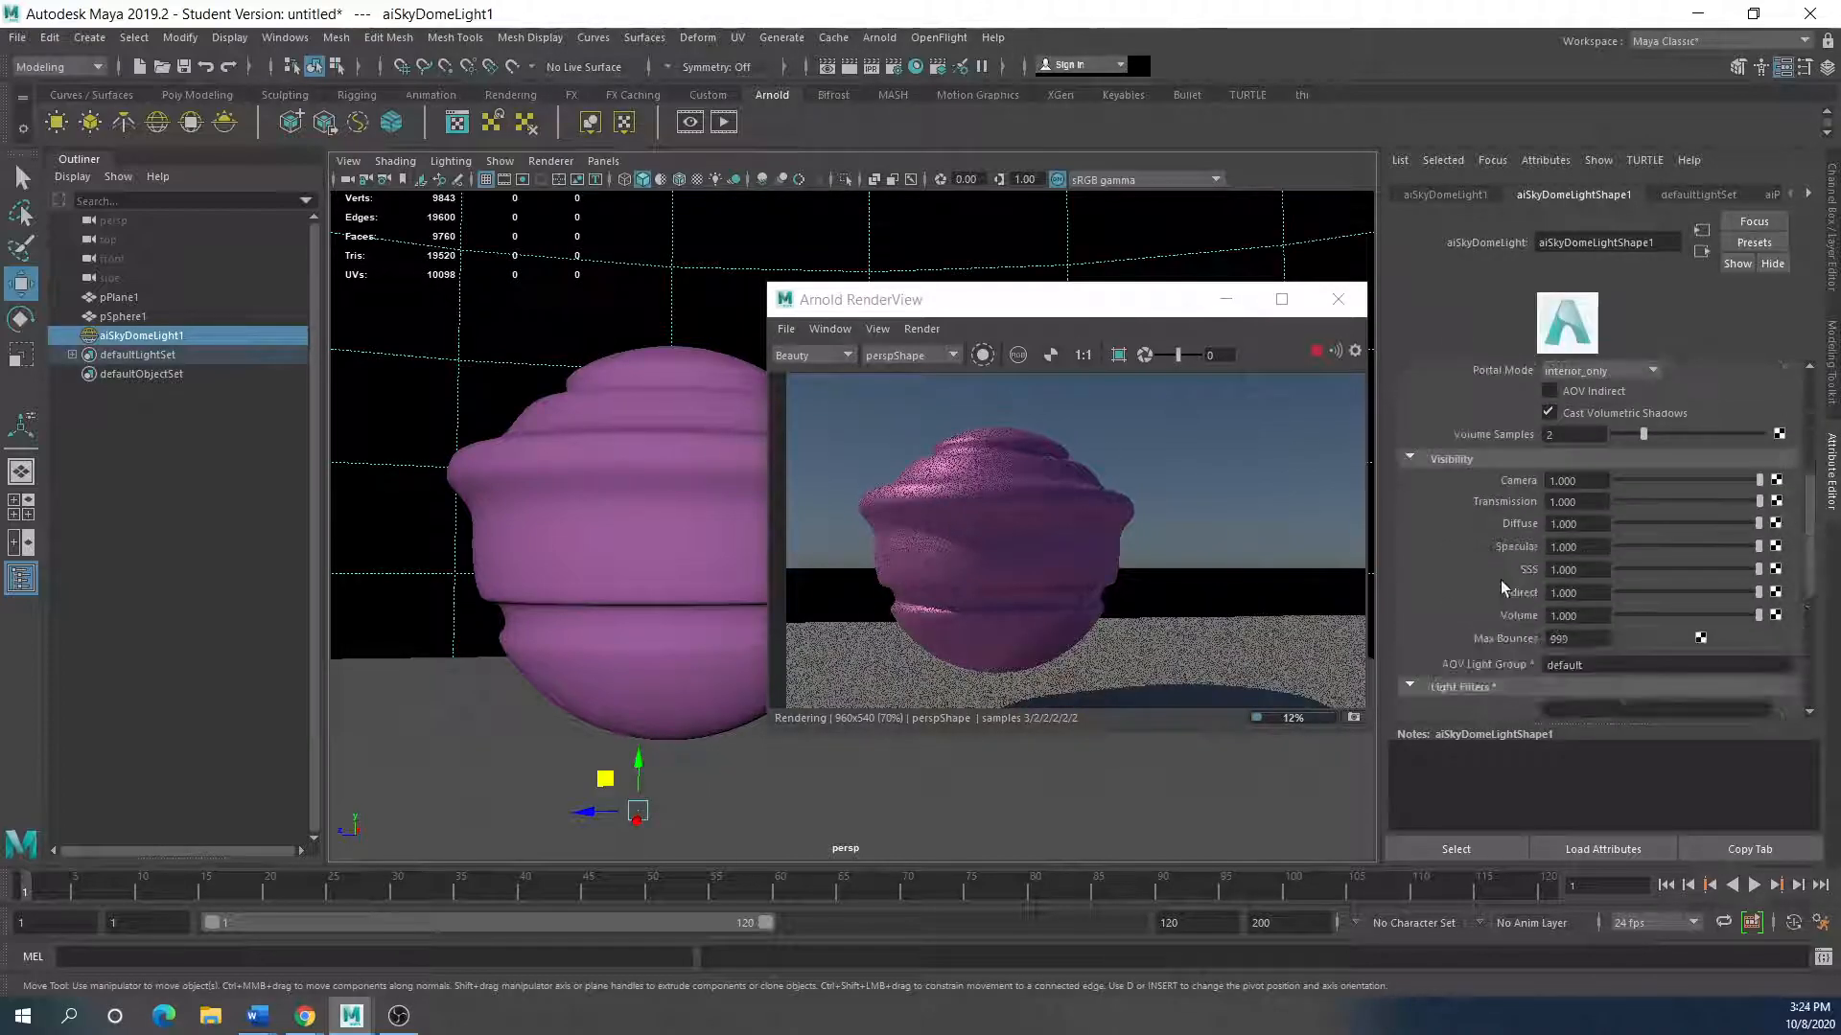
pyautogui.moveTo(1757, 480); pyautogui.dragTo(1618, 480)
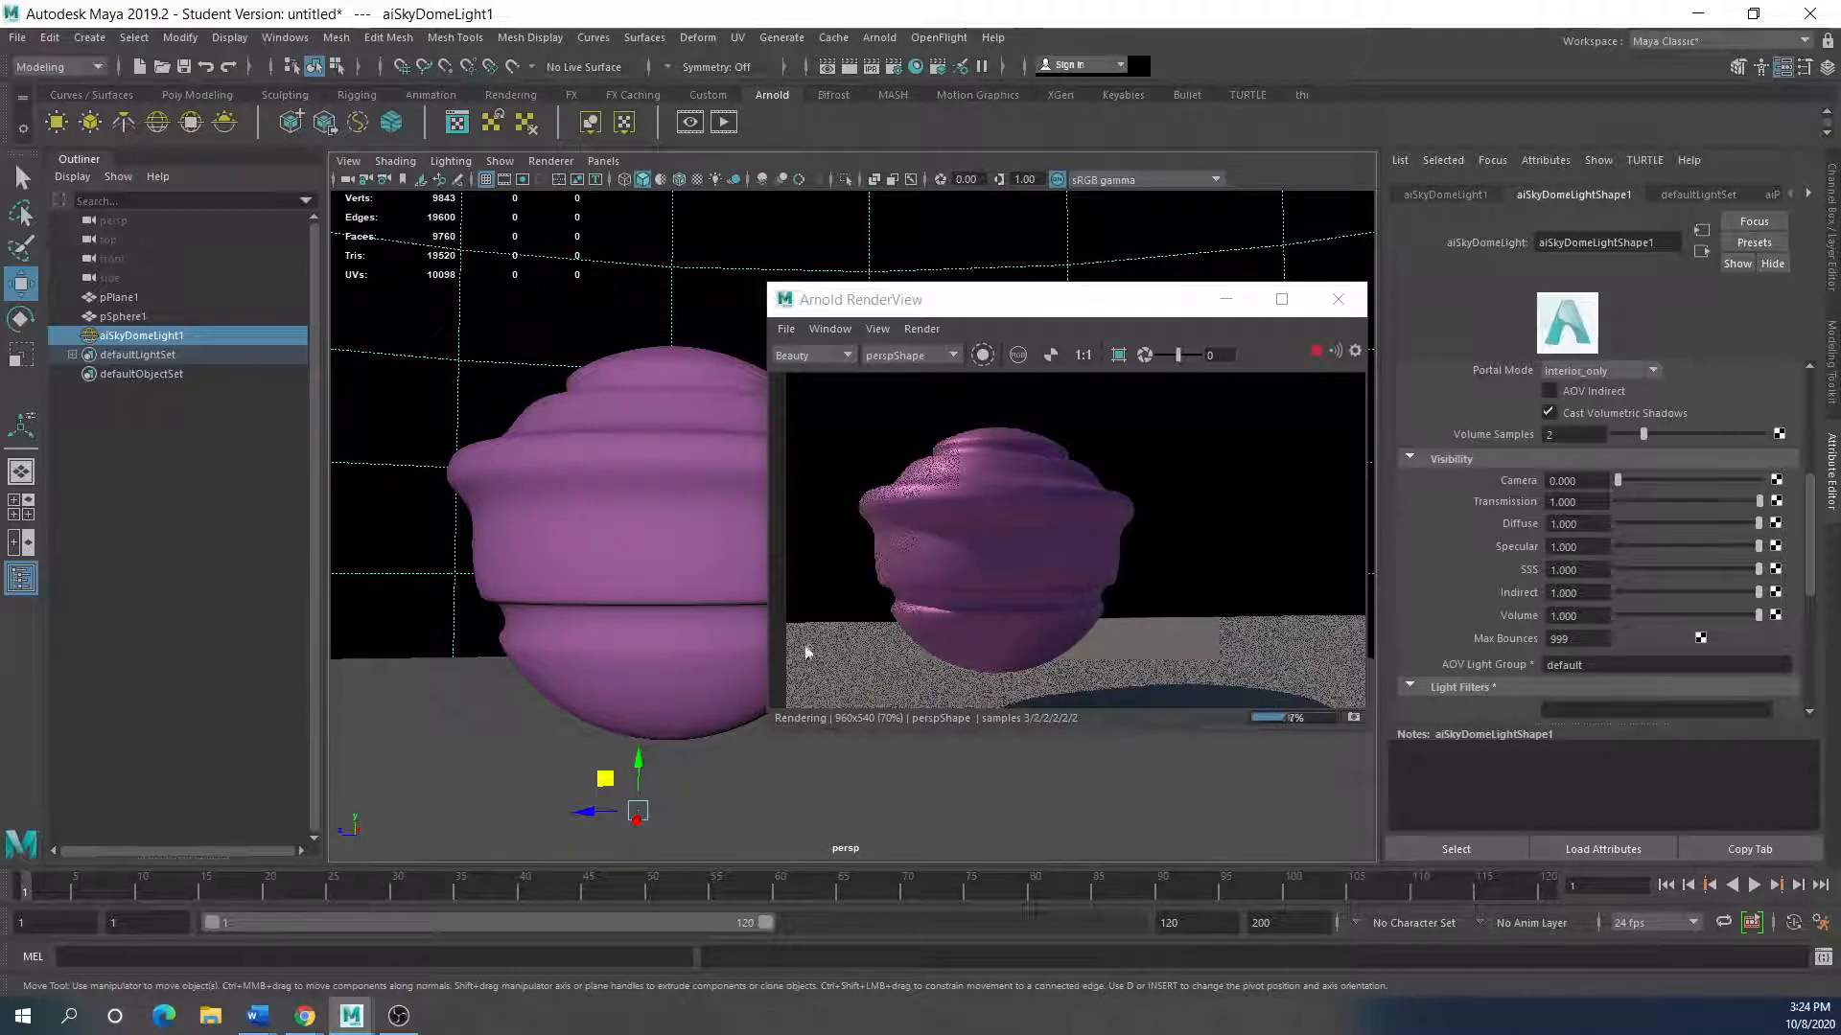
pyautogui.moveTo(966, 302); pyautogui.dragTo(862, 375)
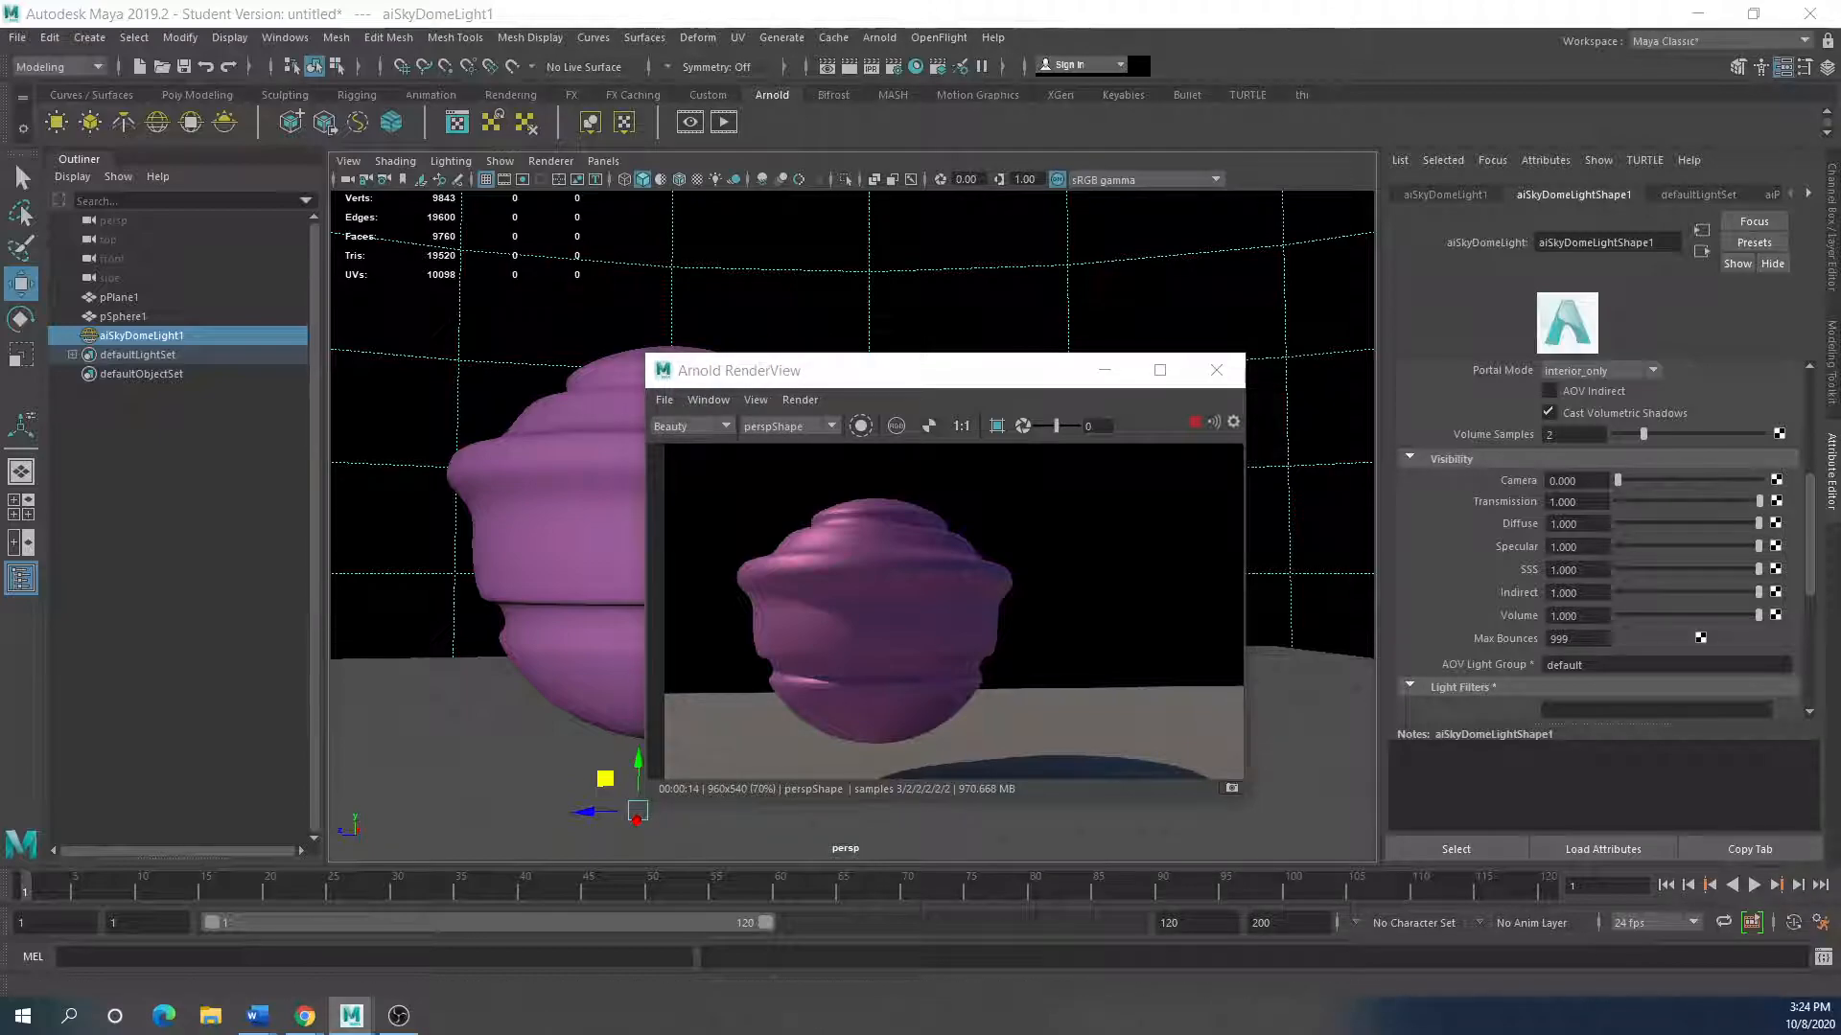
# Step: Switch to Chrome and review the Specular page of the Arnold for Maya user guide from its beginning
pyautogui.click(305, 1015)
pyautogui.moveTo(585, 199); pyautogui.dragTo(0, 316)
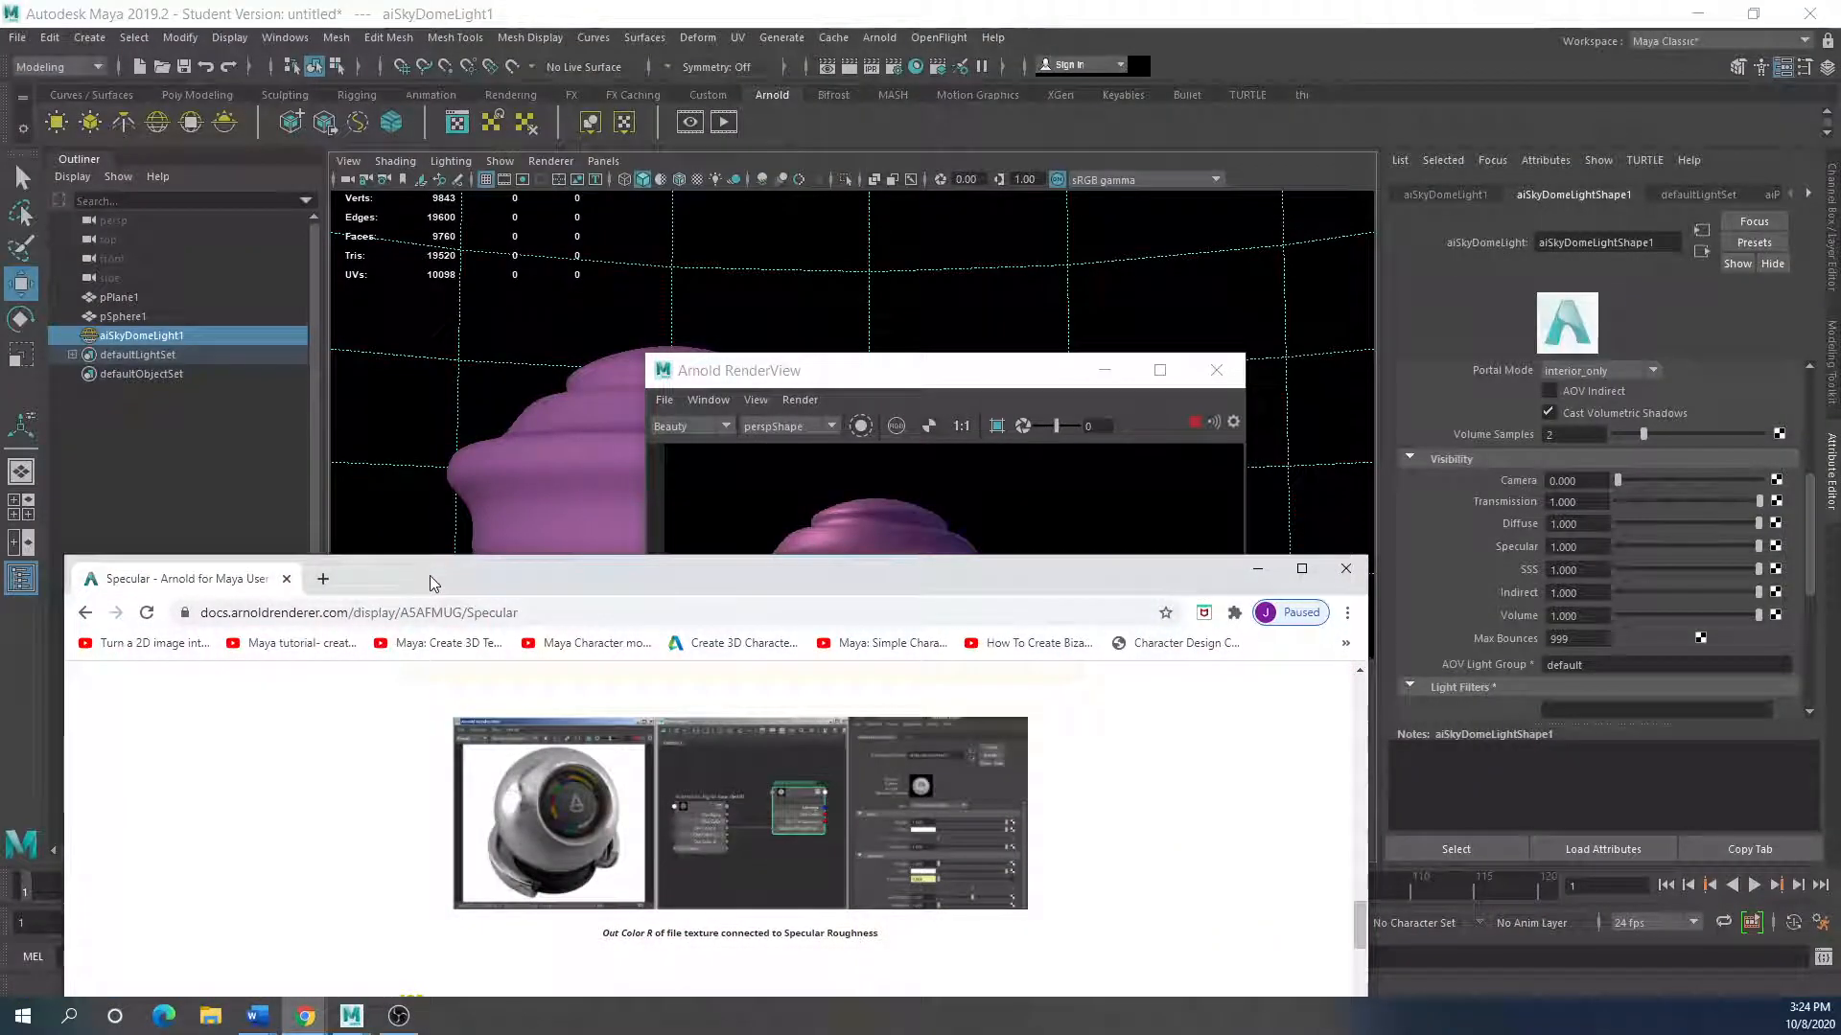
pyautogui.moveTo(430, 579); pyautogui.dragTo(736, 127)
pyautogui.scroll(-12, 925, 700)
pyautogui.scroll(12, 926, 701)
pyautogui.scroll(8, 926, 701)
pyautogui.click(1601, 123)
pyautogui.scroll(15, 732, 662)
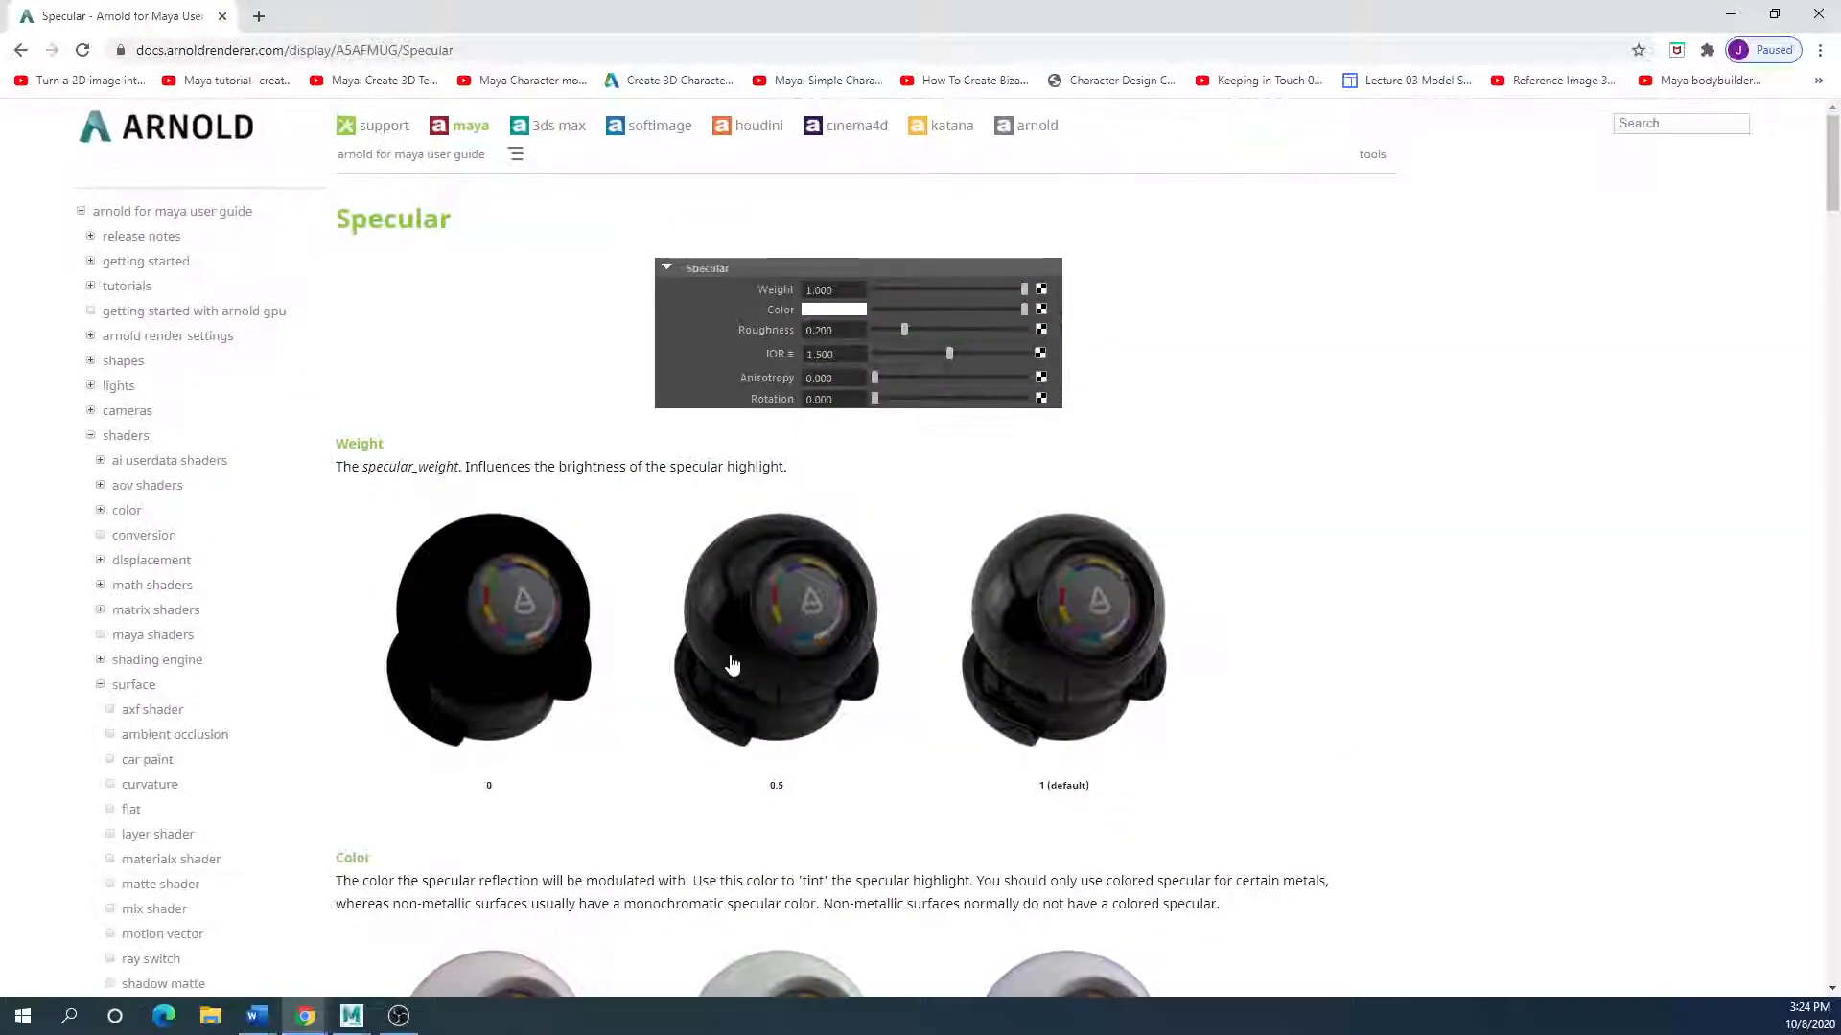
# Step: Return to the guide's Standard Surface page and review its material types and list of setting groups
pyautogui.hotkey('alt', 'Left')
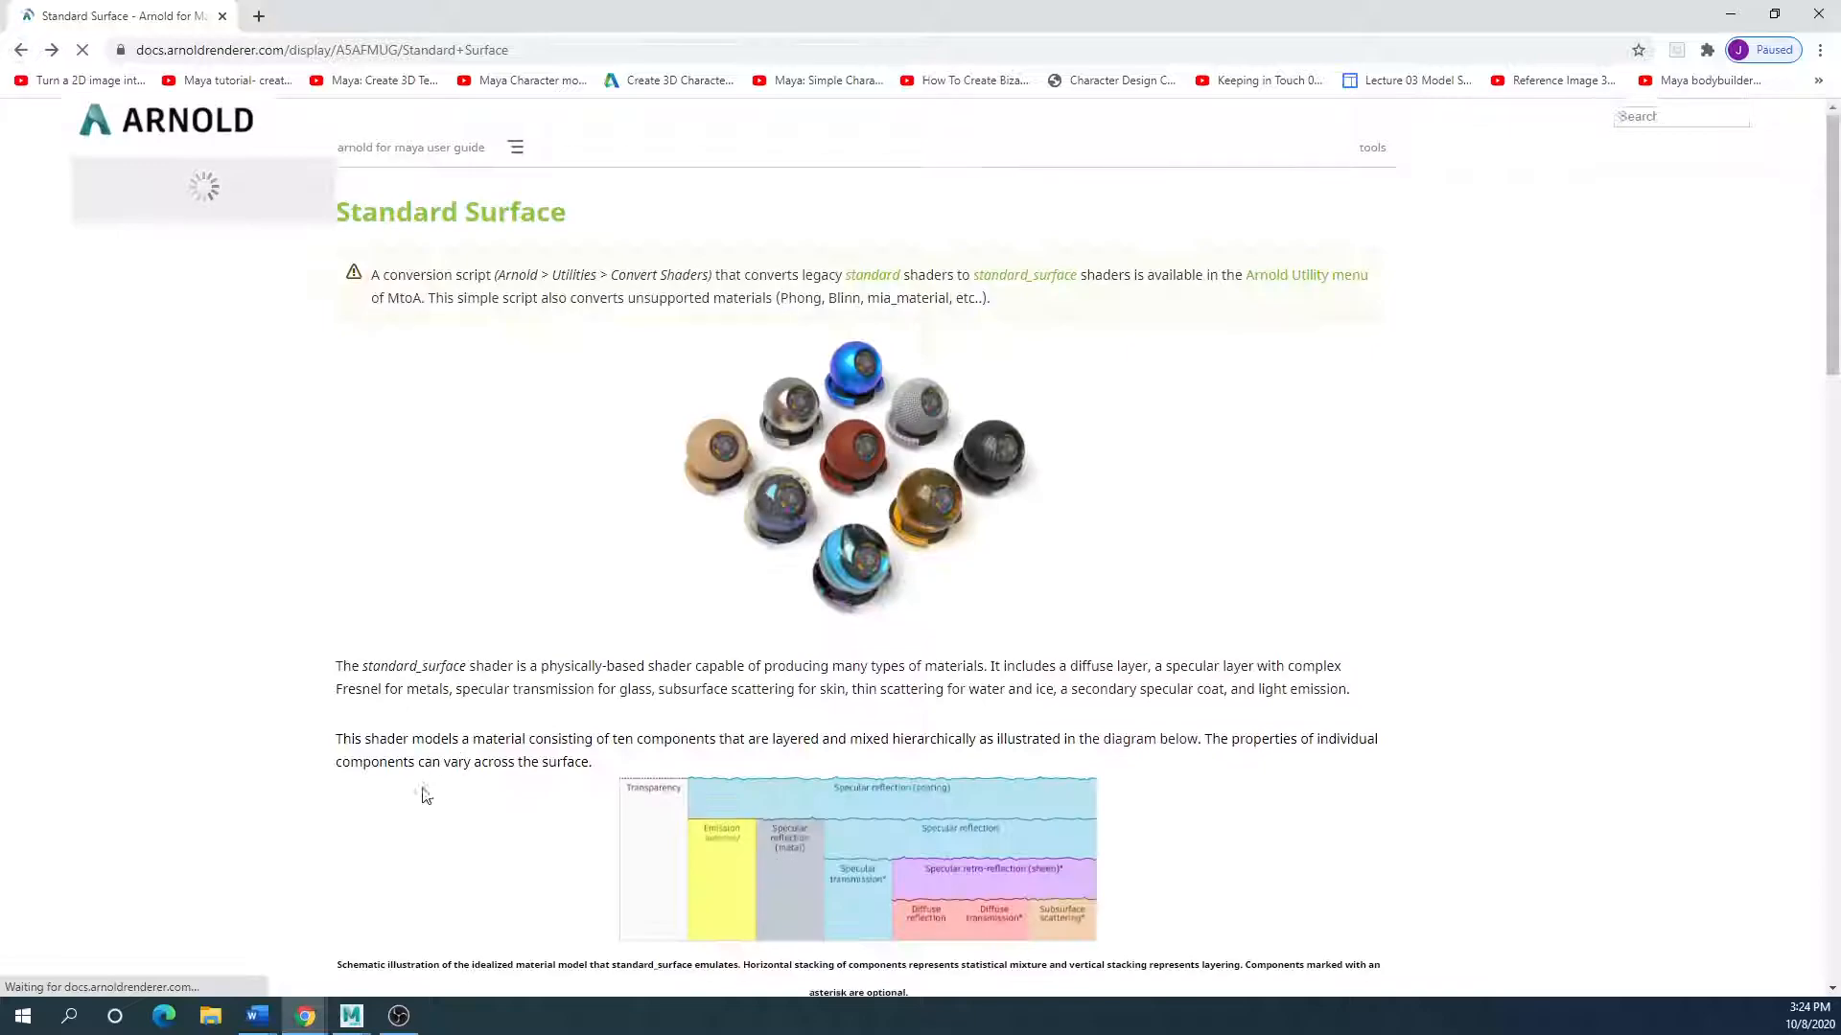
pyautogui.scroll(-3, 421, 794)
pyautogui.scroll(5, 336, 837)
pyautogui.scroll(3, 335, 843)
pyautogui.scroll(-2, 335, 844)
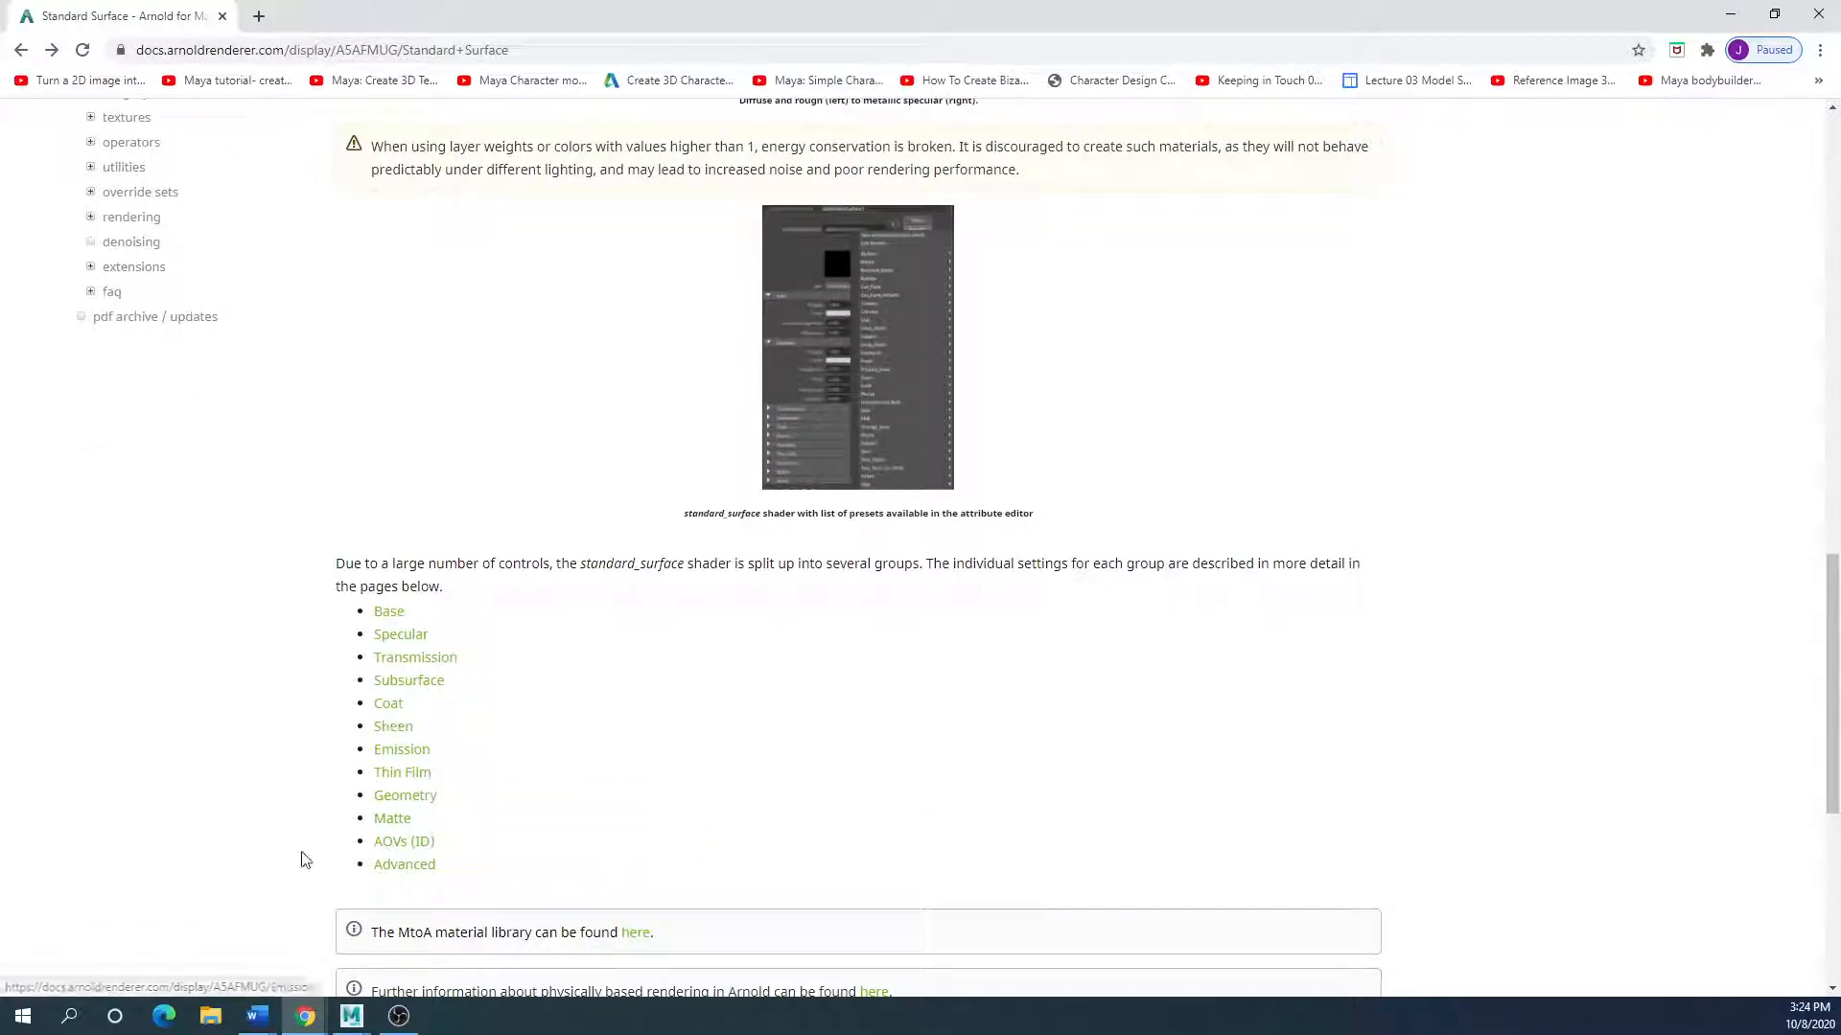
pyautogui.scroll(7, 300, 859)
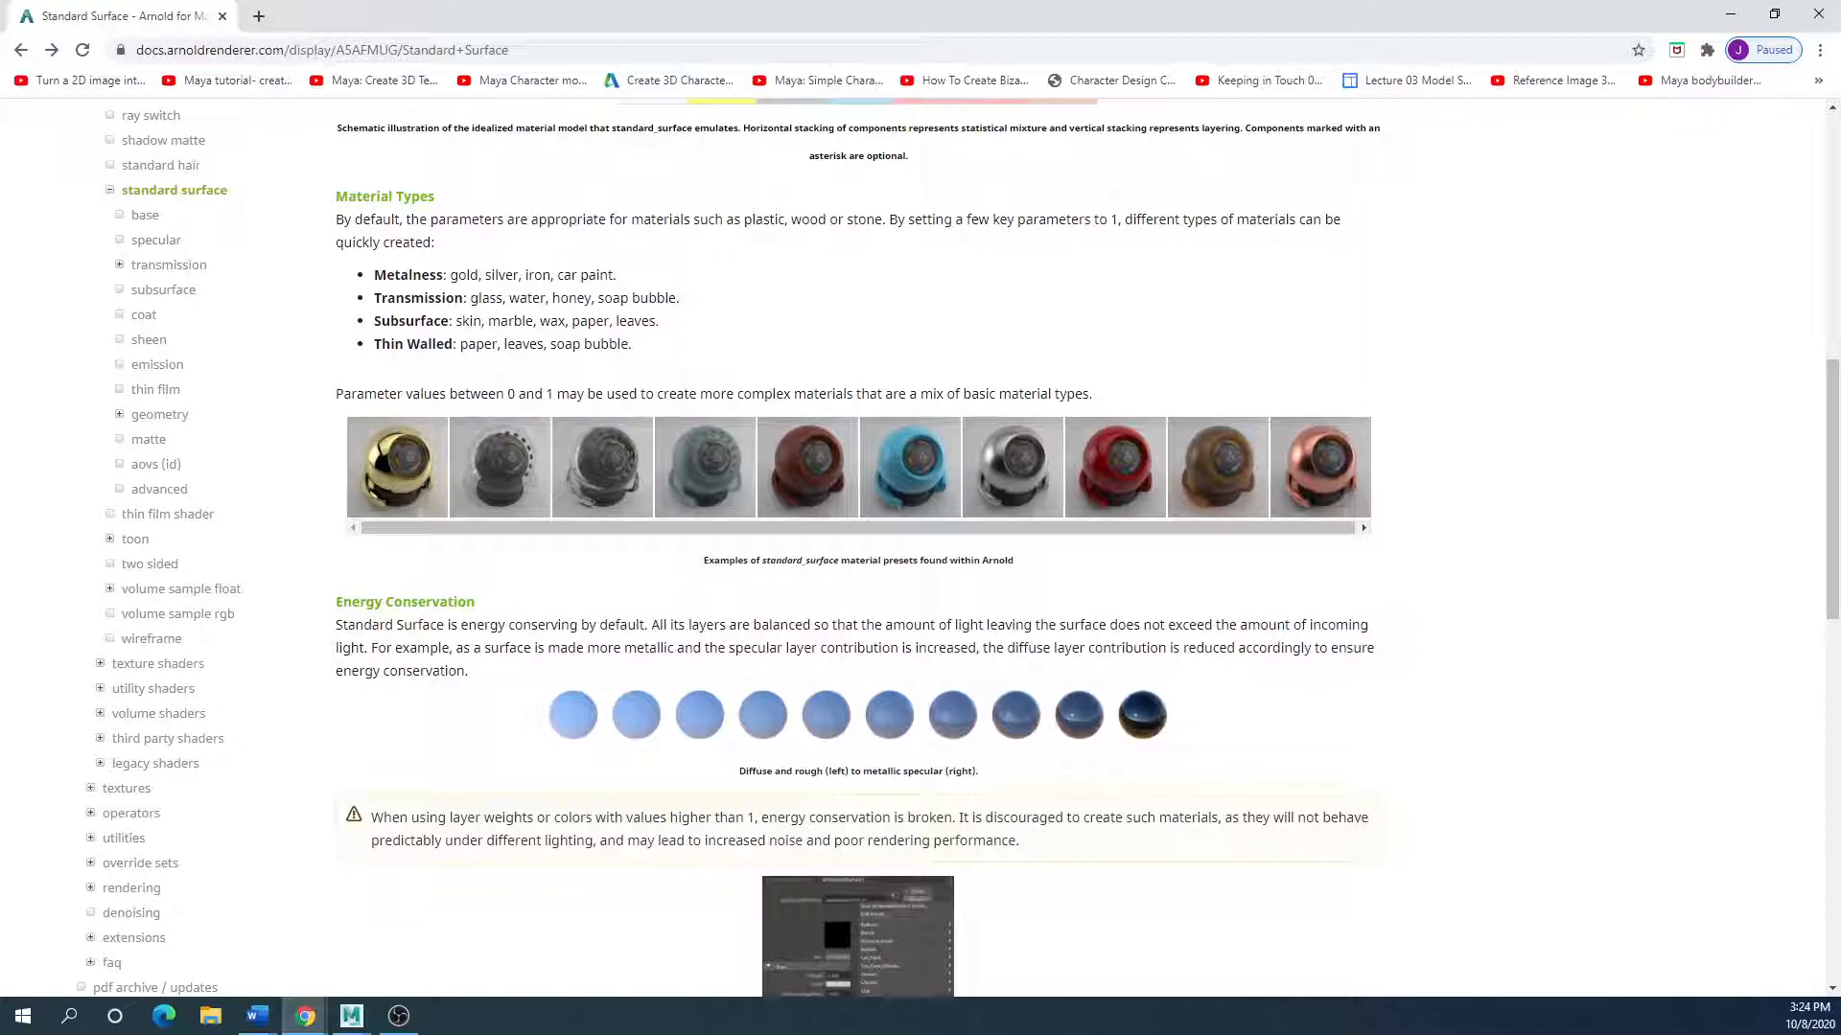
# Step: Browse the Academic Phoenix Plus channel's videos on YouTube for Maya and Arnold tutorials, and return to Maya
pyautogui.moveTo(0, 214); pyautogui.dragTo(690, 205)
pyautogui.click(943, 195)
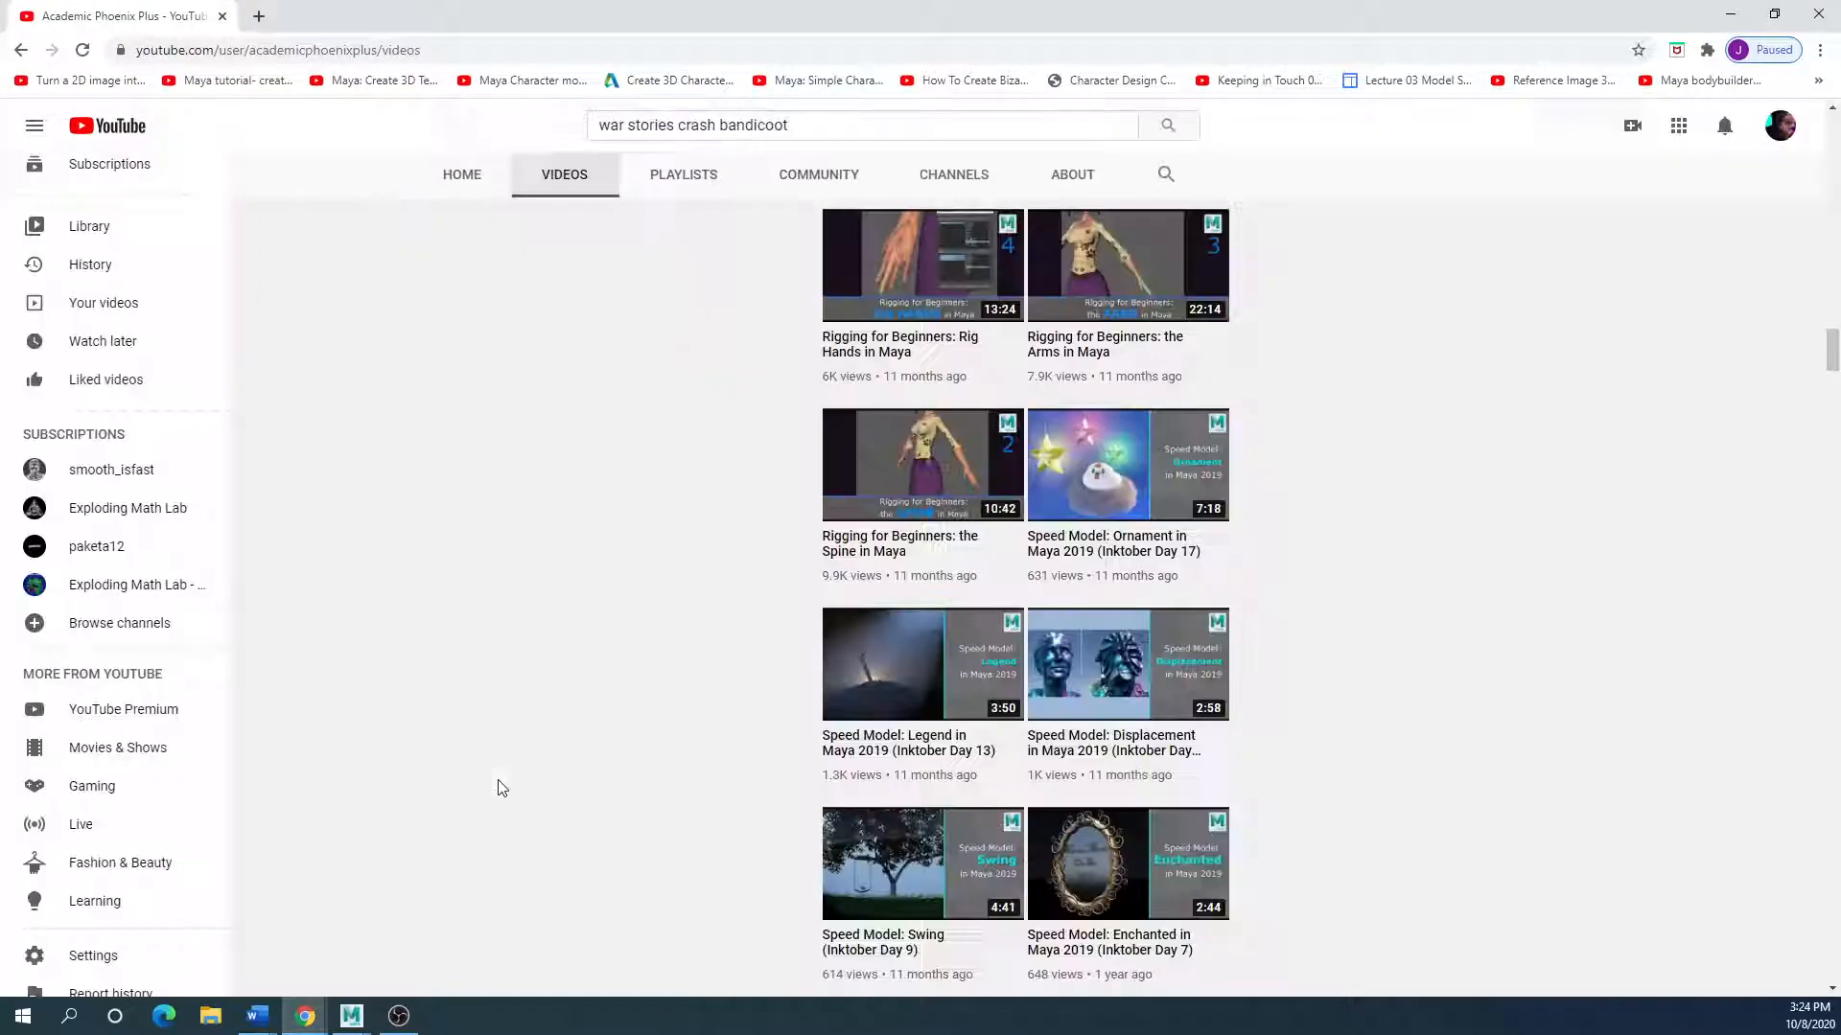
pyautogui.scroll(-10, 505, 784)
pyautogui.scroll(-10, 355, 789)
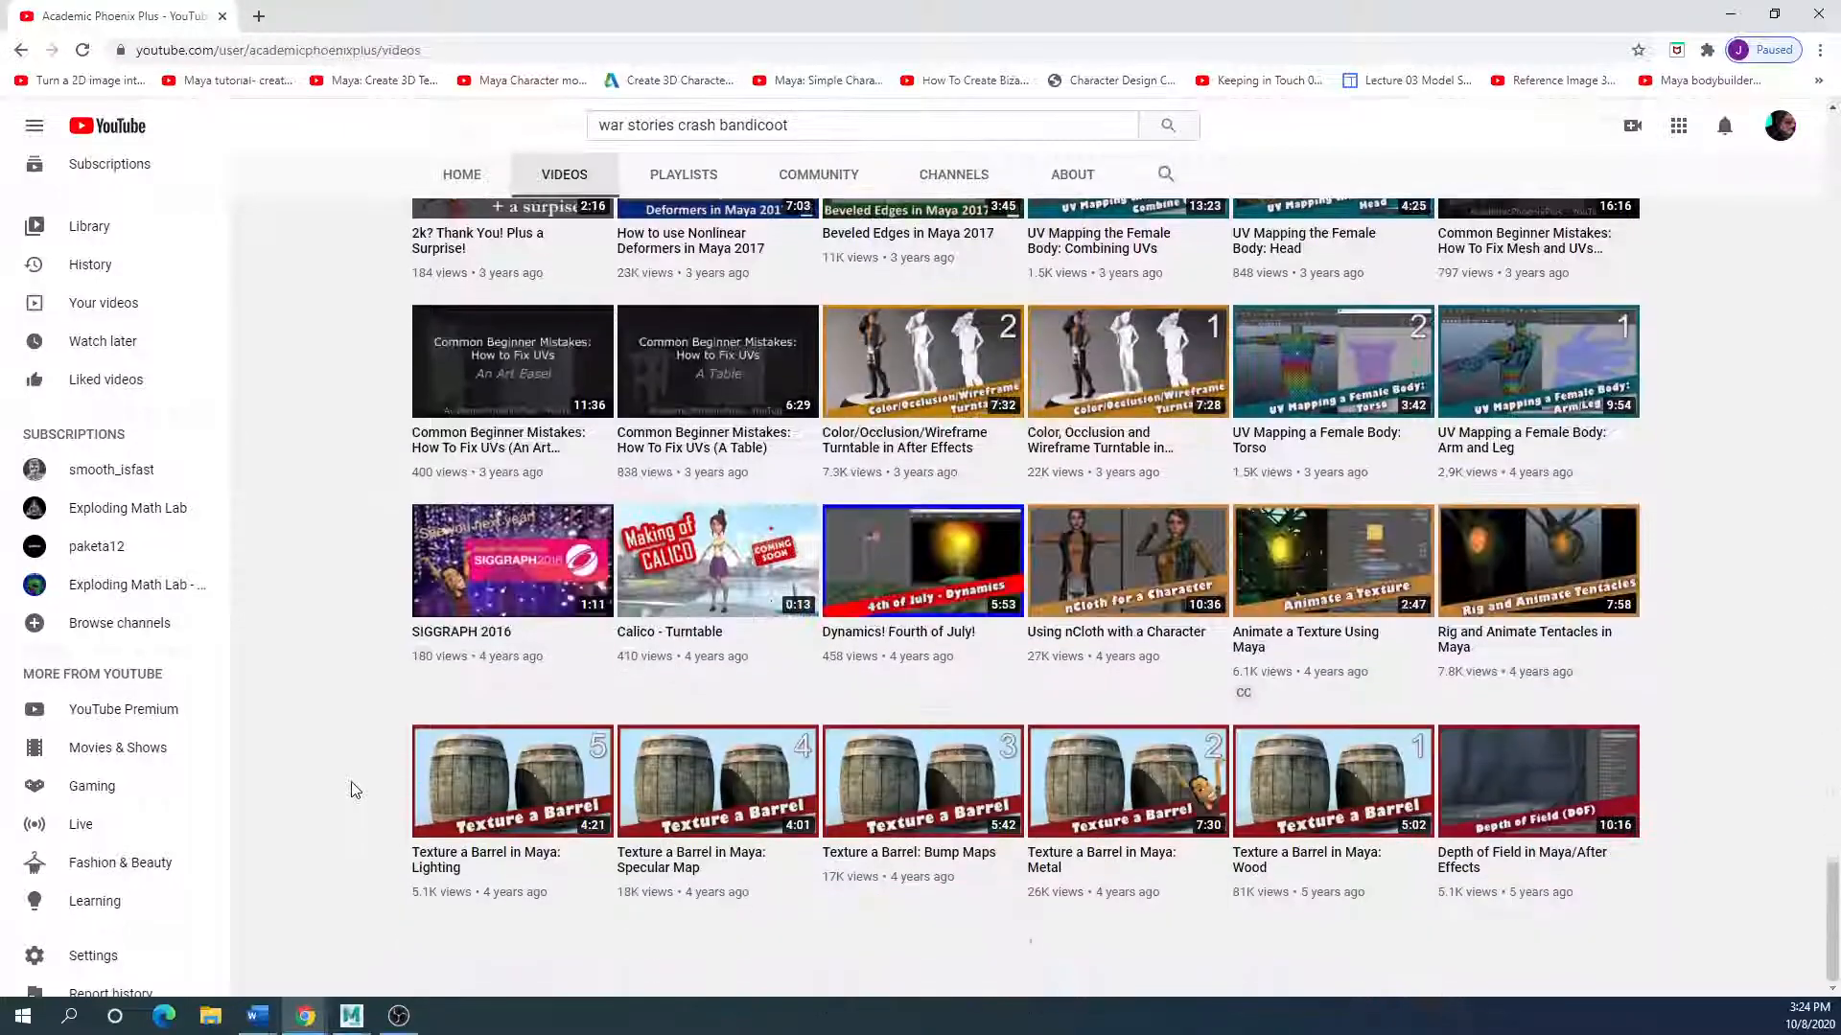
pyautogui.scroll(-5, 354, 789)
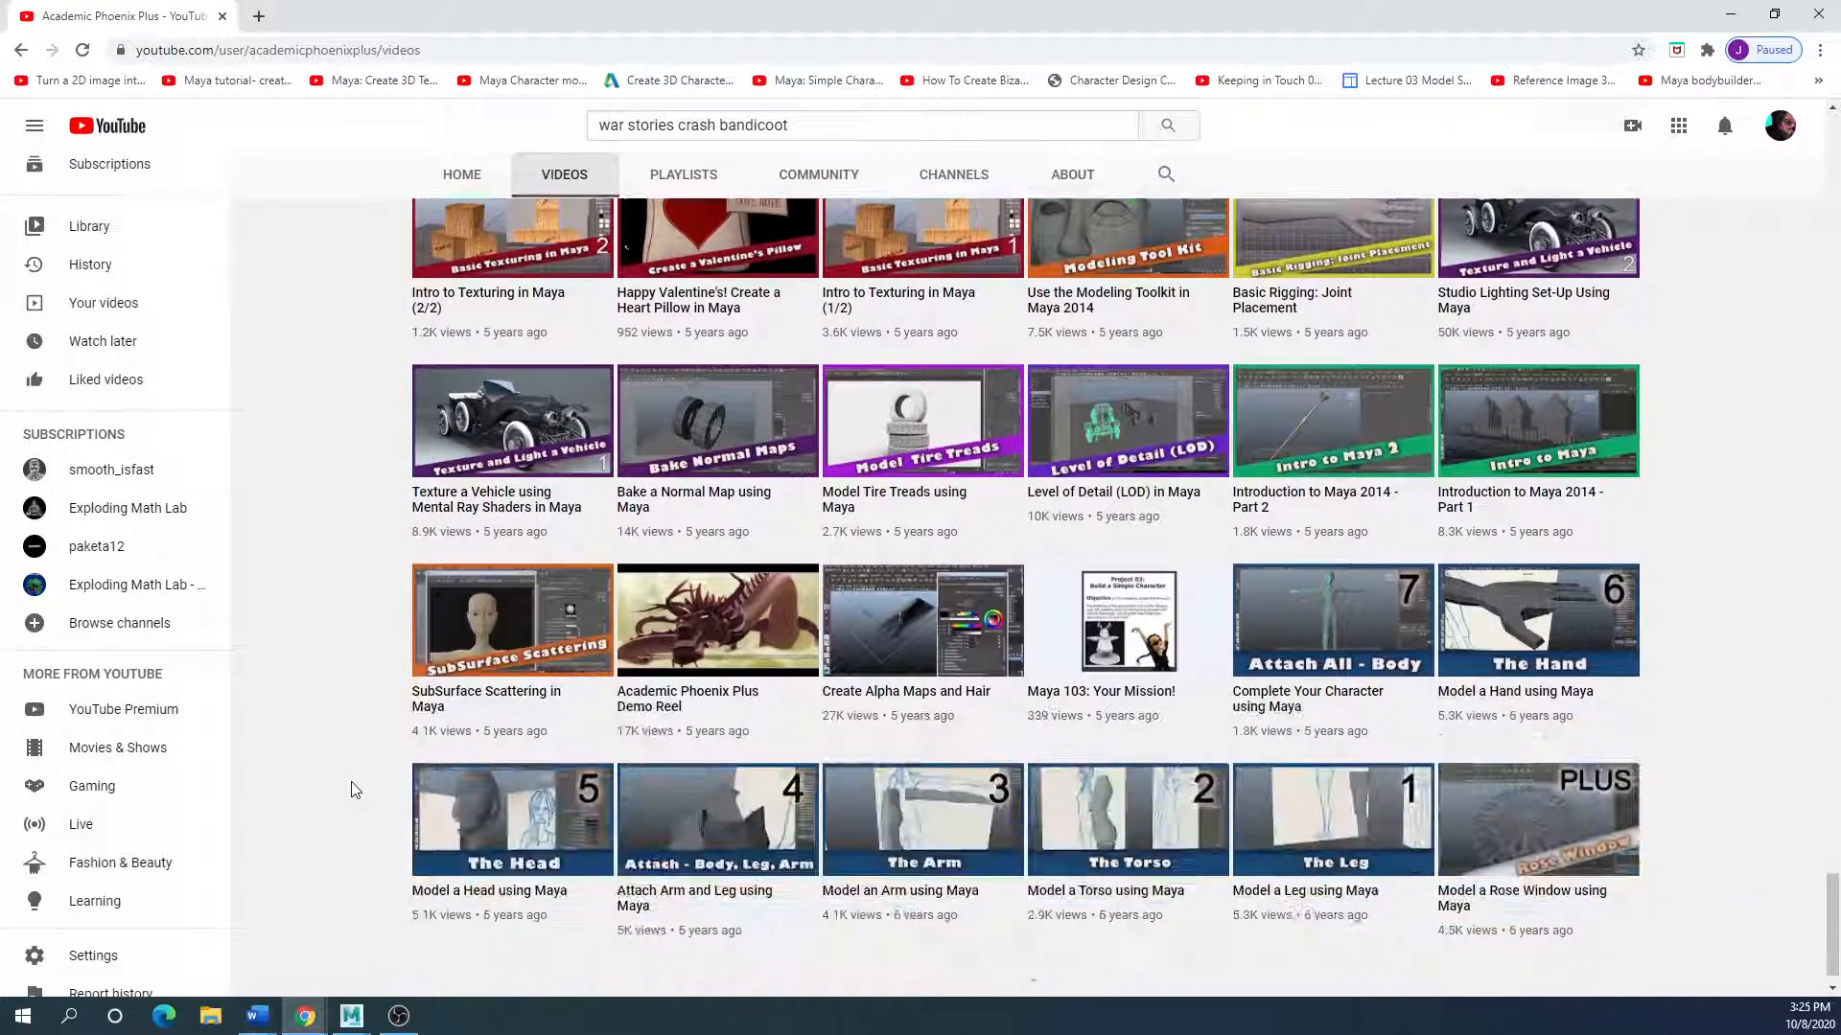
pyautogui.scroll(5, 355, 789)
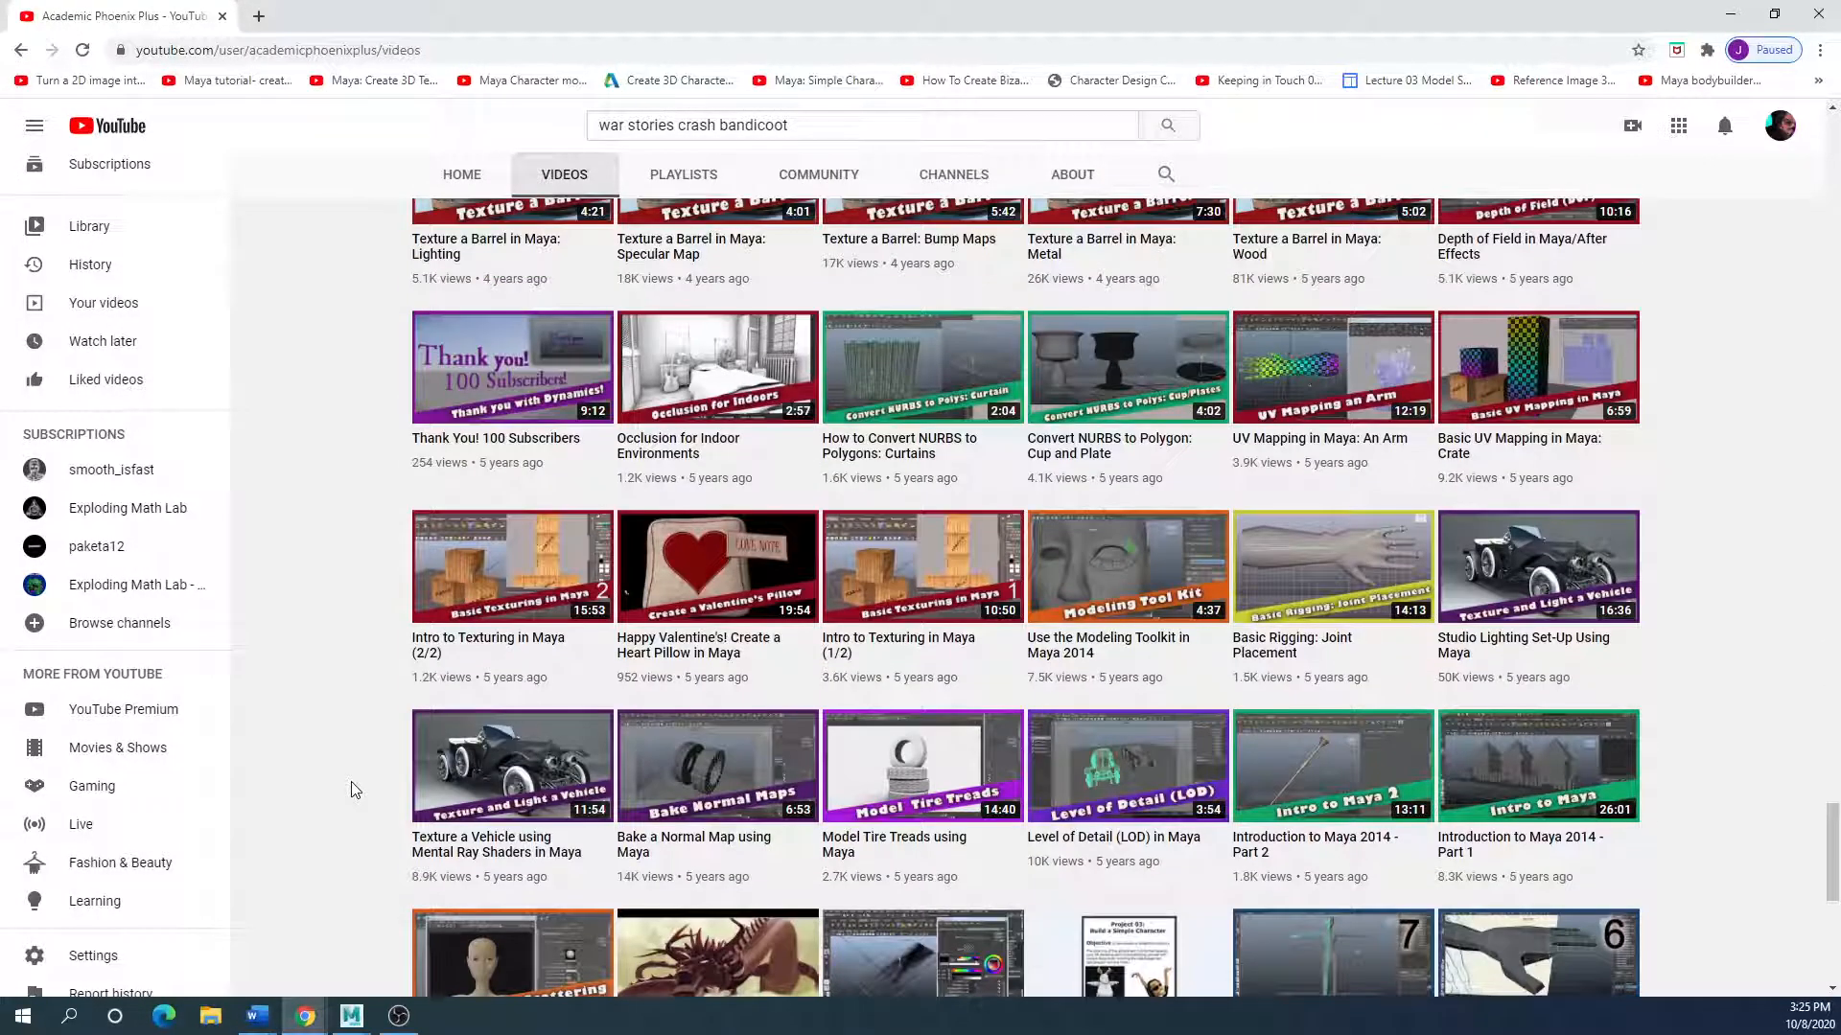
pyautogui.scroll(20, 355, 789)
pyautogui.scroll(6, 355, 789)
pyautogui.scroll(-2, 351, 781)
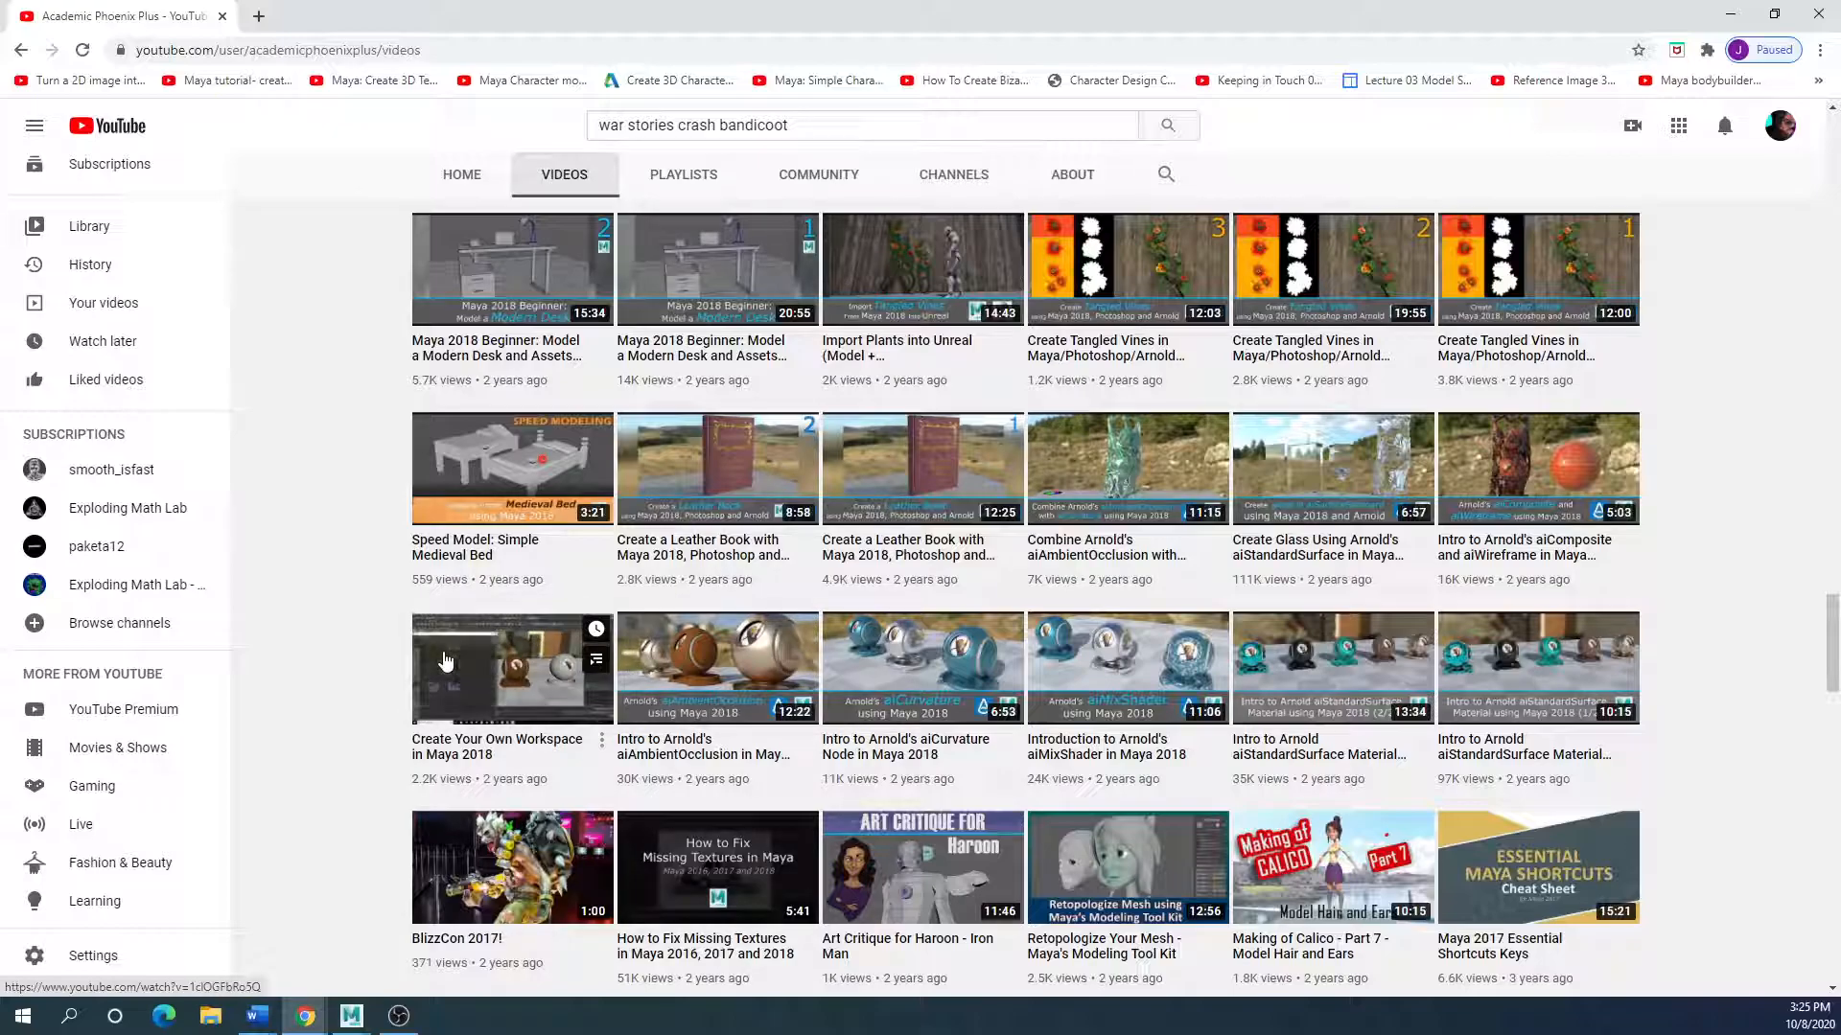
pyautogui.moveTo(317, 17); pyautogui.dragTo(0, 182)
pyautogui.moveTo(766, 7); pyautogui.dragTo(0, 163)
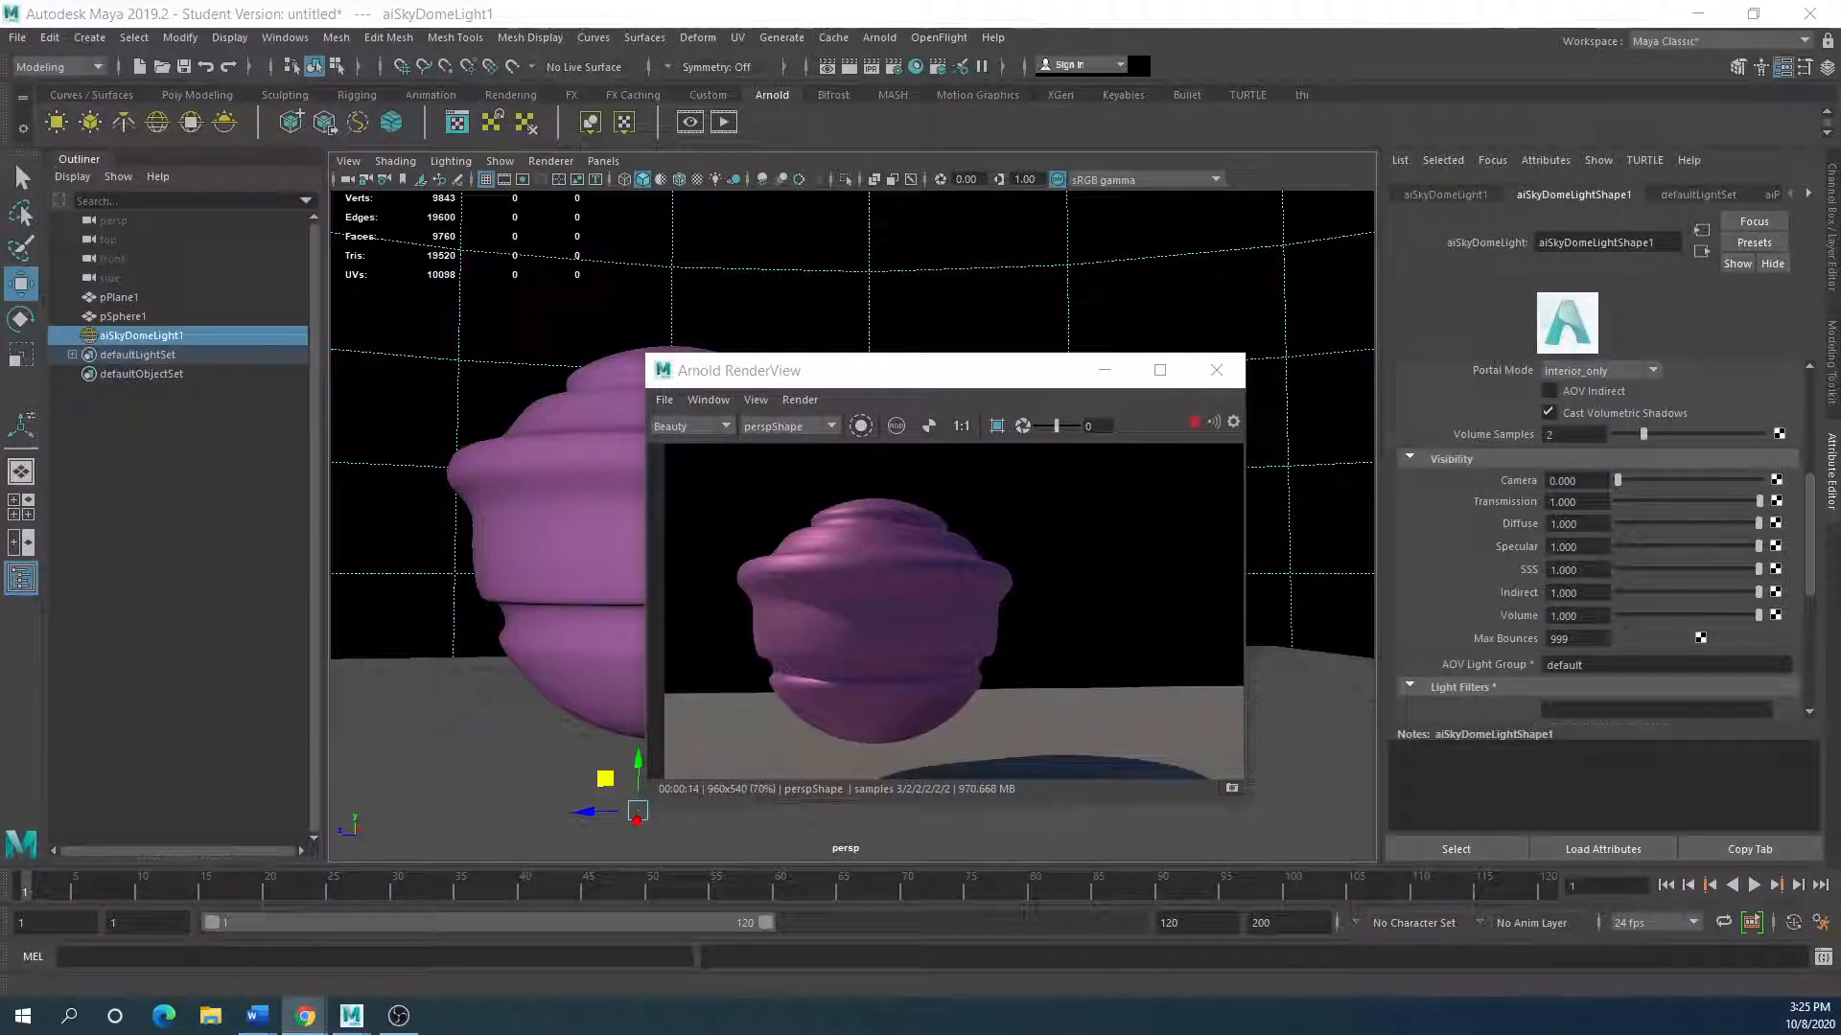
pyautogui.moveTo(944, 384); pyautogui.dragTo(787, 405)
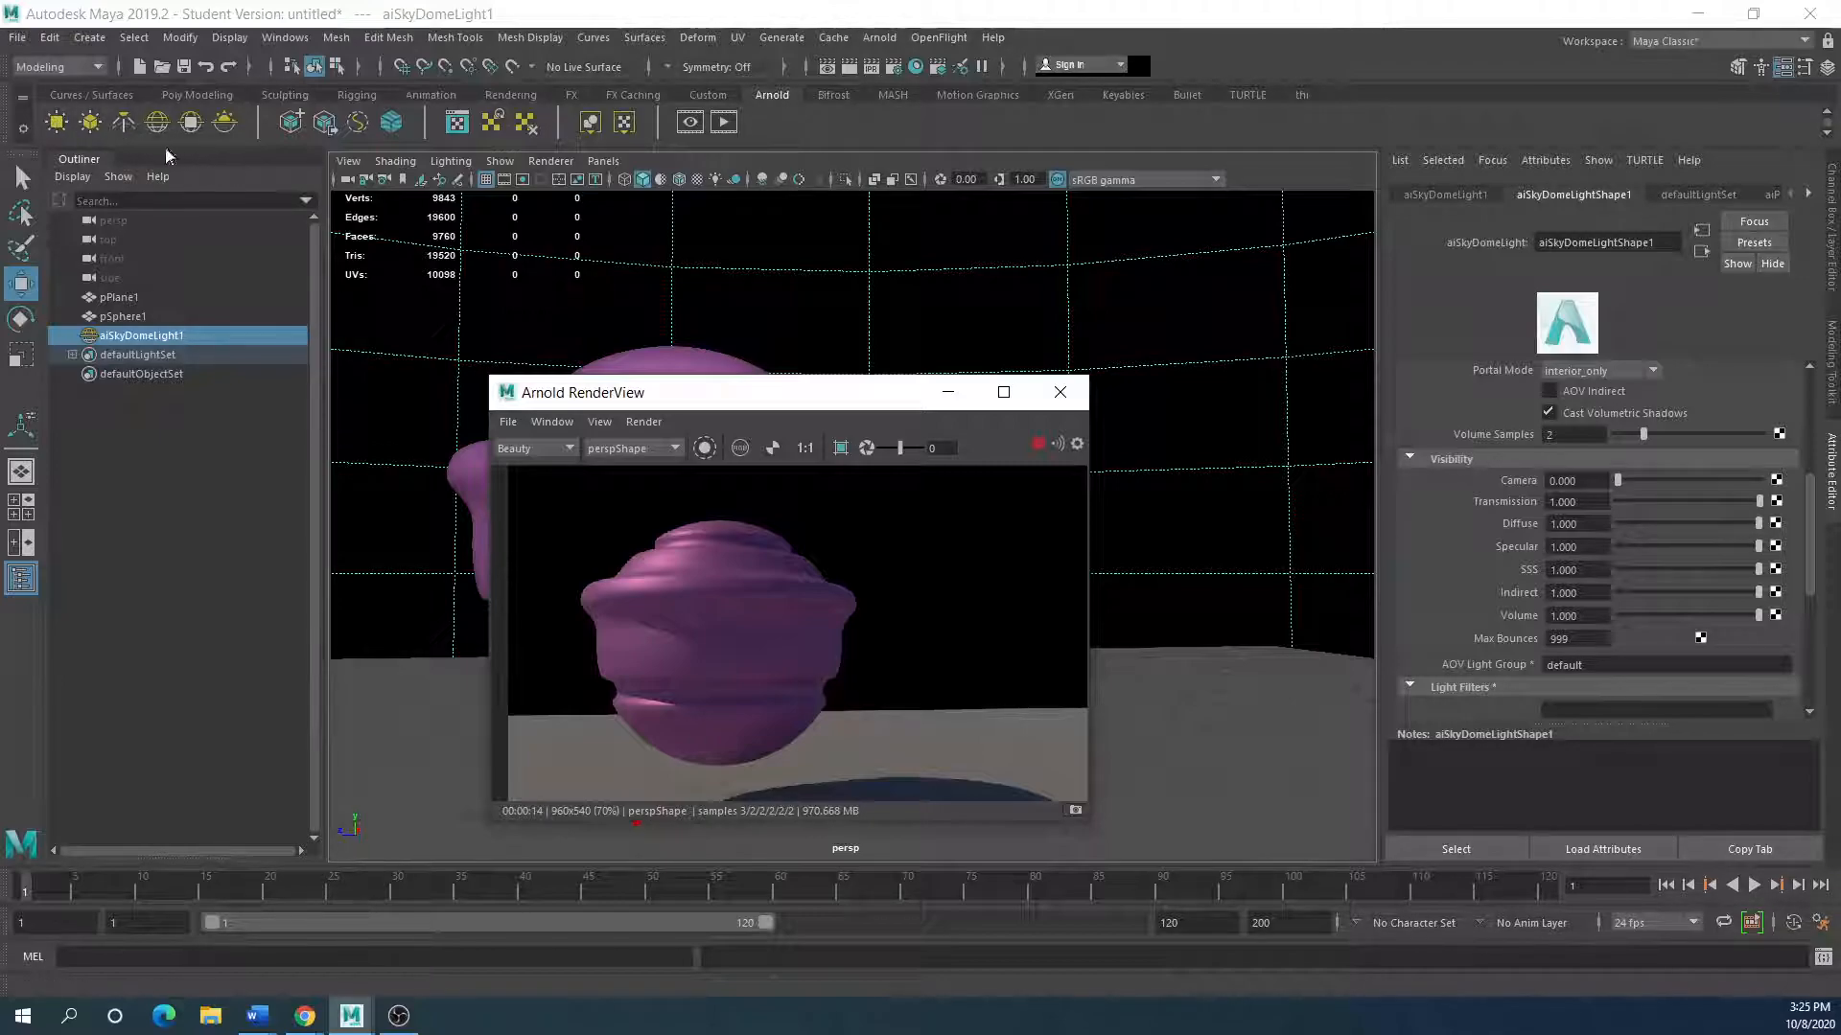
pyautogui.moveTo(700, 410); pyautogui.dragTo(746, 451)
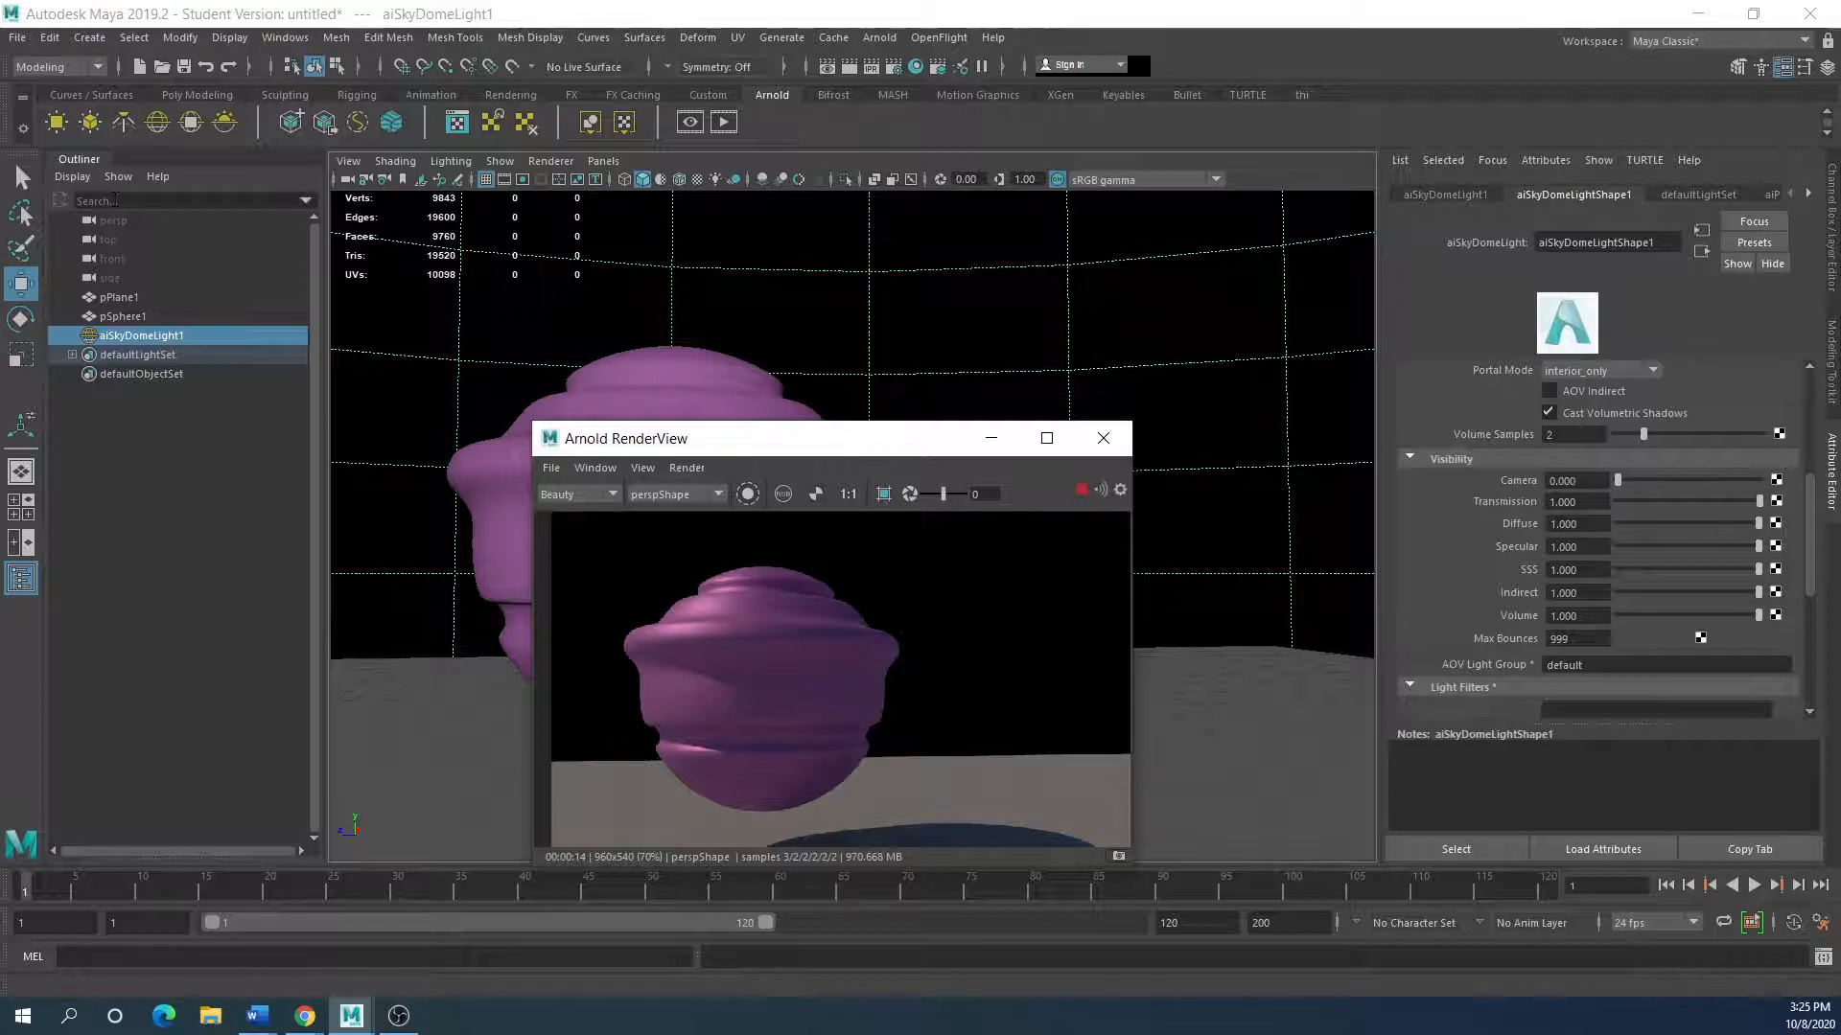
pyautogui.hotkey('alt', 'Tab')
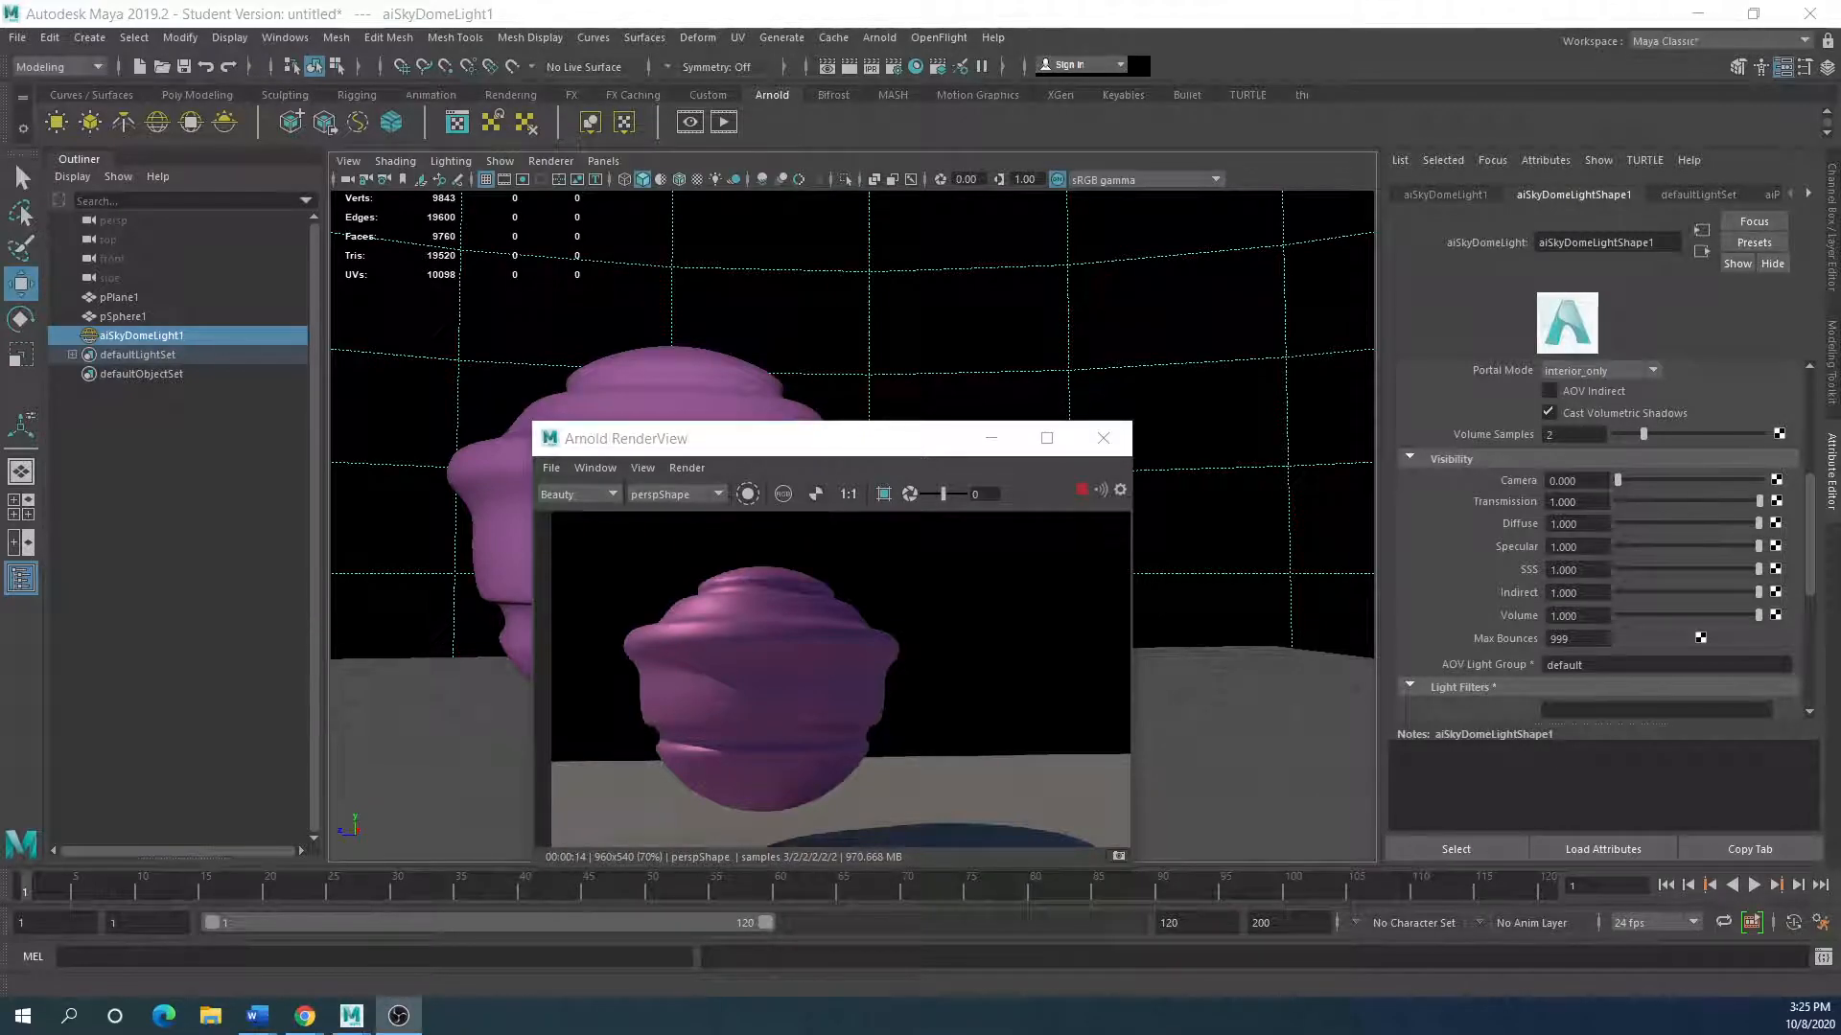